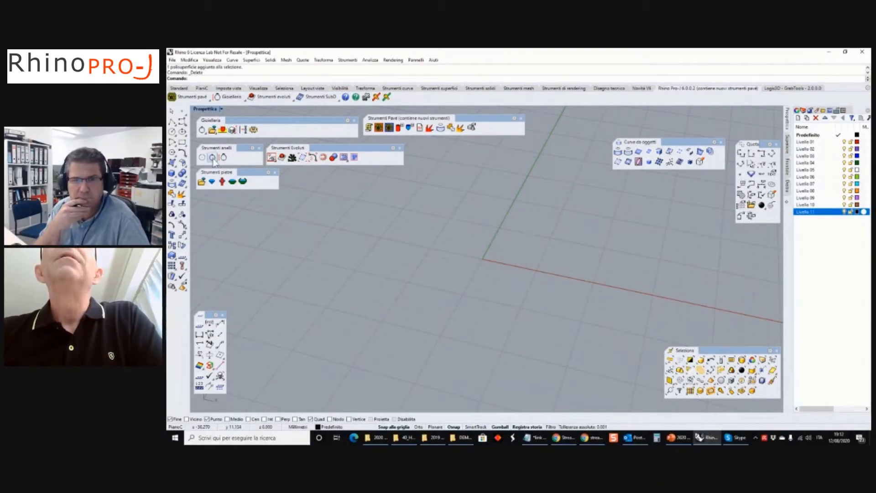
# Examine the cuts offered by the stone wizard across its shape categories, including Cuore, Ovale, Rombo, Cabochon and Quadrato
pyautogui.click(202, 182)
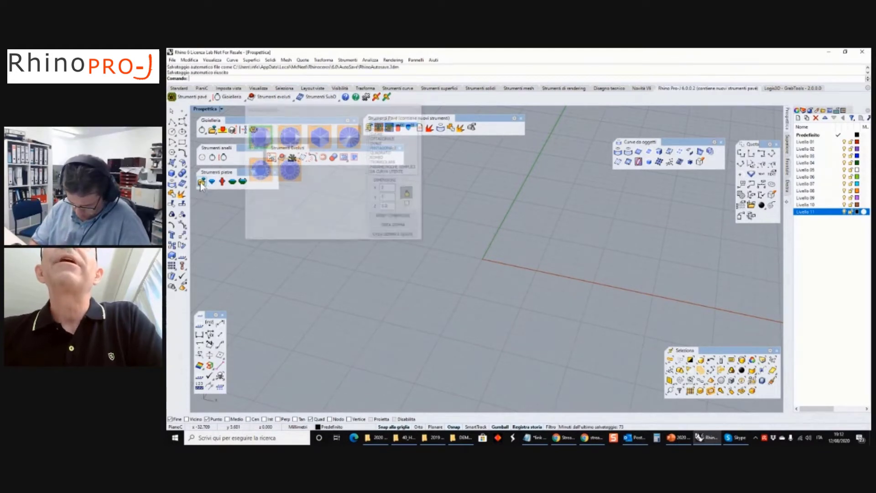
pyautogui.moveTo(279, 192); pyautogui.dragTo(269, 202)
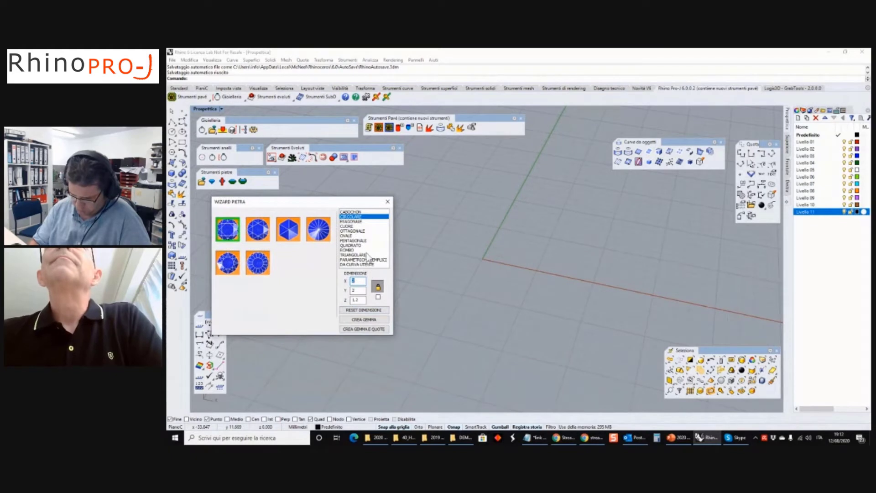
pyautogui.click(358, 222)
pyautogui.click(348, 226)
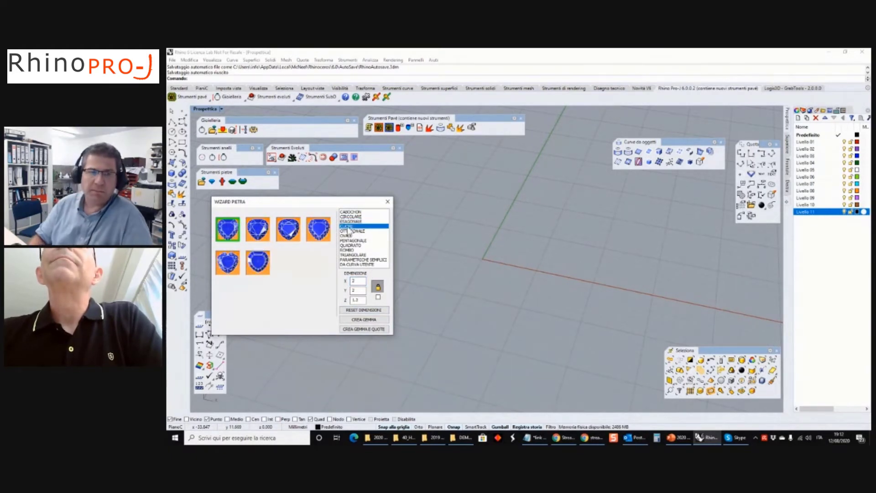
pyautogui.click(348, 235)
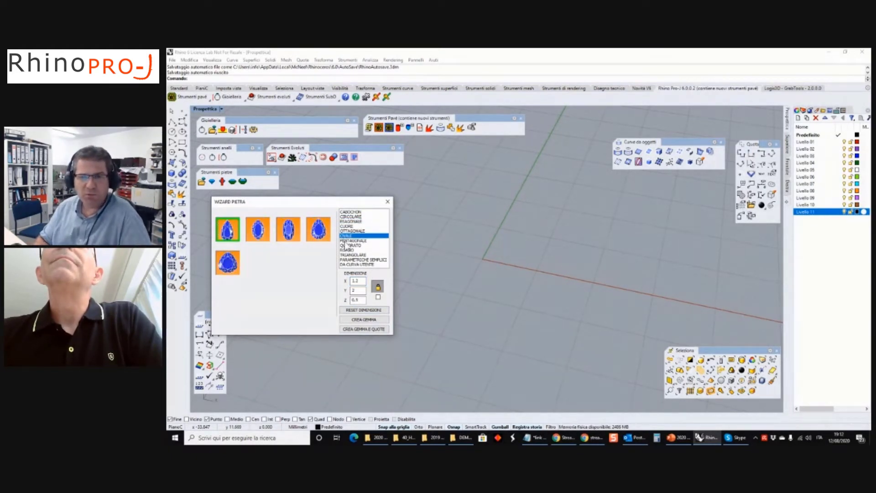
pyautogui.click(347, 241)
pyautogui.click(347, 245)
pyautogui.click(348, 251)
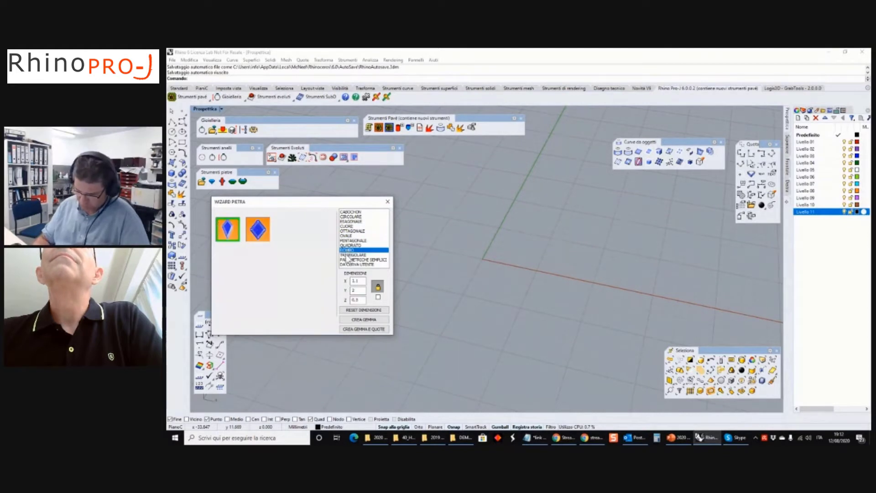
pyautogui.click(347, 255)
pyautogui.click(347, 260)
pyautogui.click(347, 264)
pyautogui.click(347, 212)
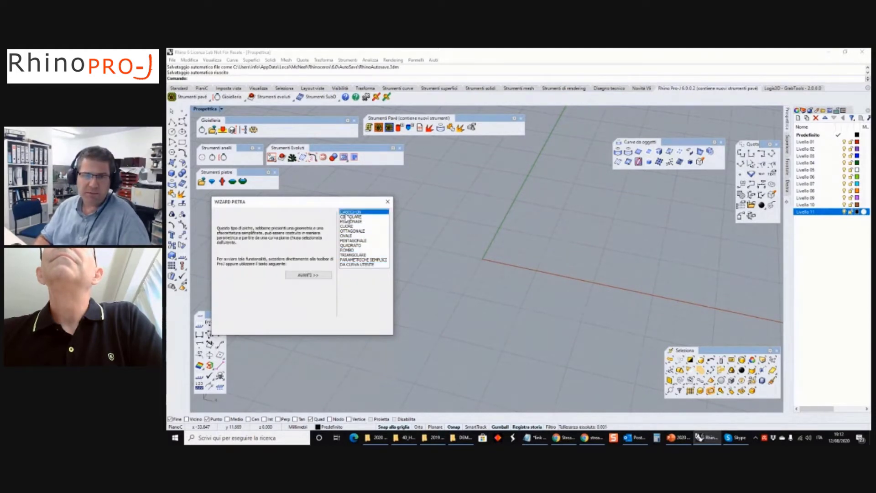
pyautogui.click(348, 217)
pyautogui.click(347, 221)
pyautogui.click(347, 226)
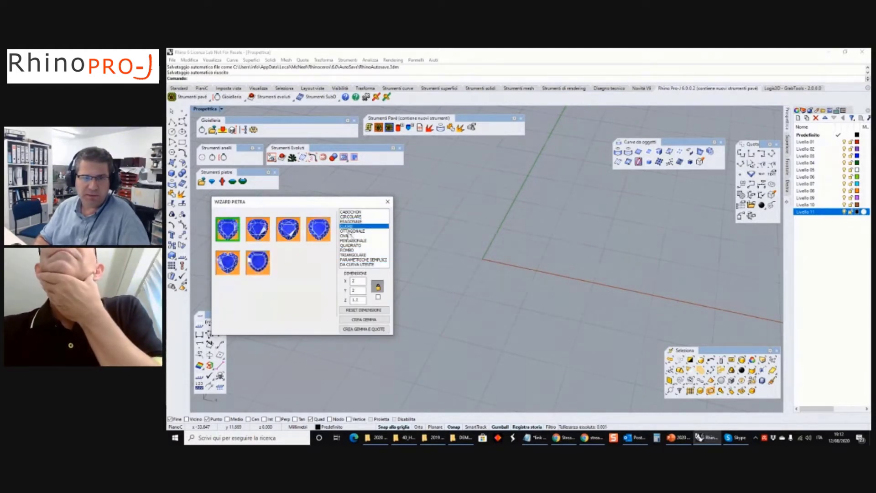
pyautogui.click(349, 241)
pyautogui.click(346, 245)
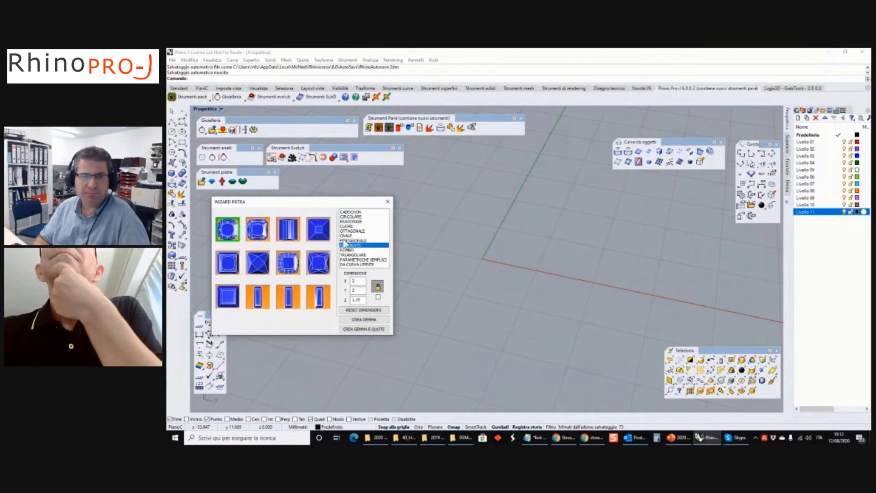
# Draw a circle 6.4 mm in diameter centred on the origin in the top view
pyautogui.doubleClick(198, 110)
pyautogui.doubleClick(198, 110)
pyautogui.moveTo(505, 249); pyautogui.dragTo(544, 266, button='right')
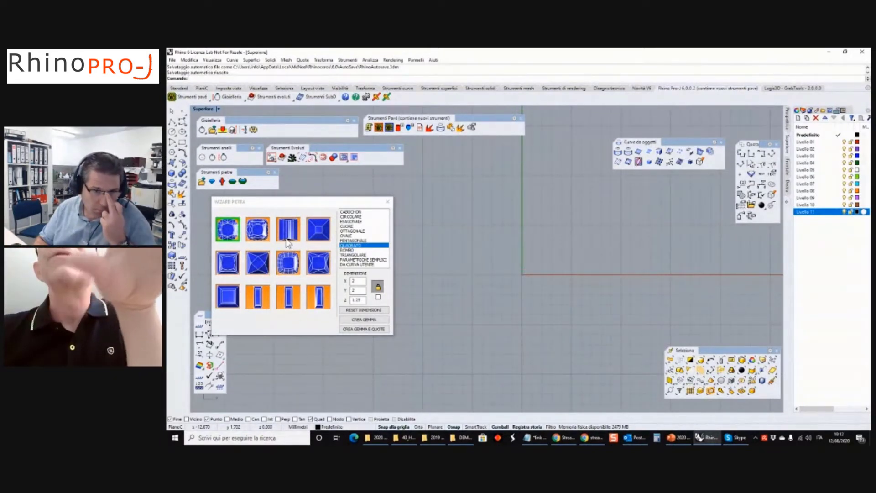
pyautogui.click(173, 132)
pyautogui.click(522, 274)
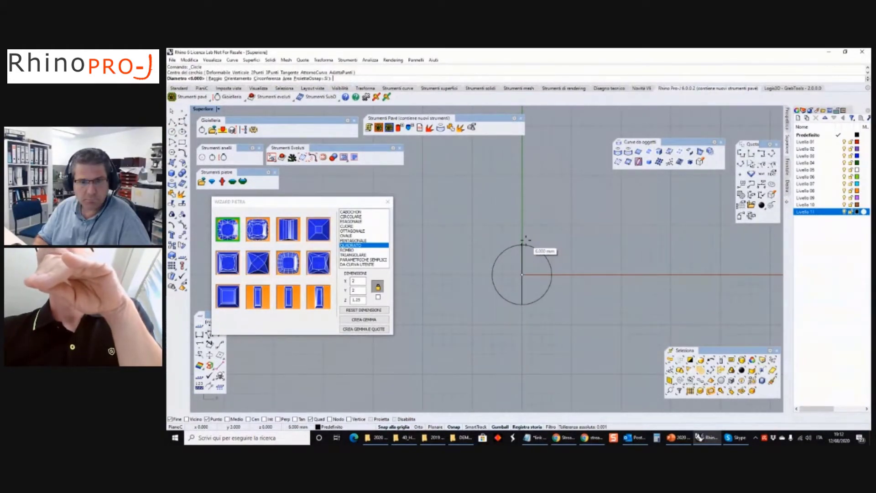
pyautogui.write('6.4')
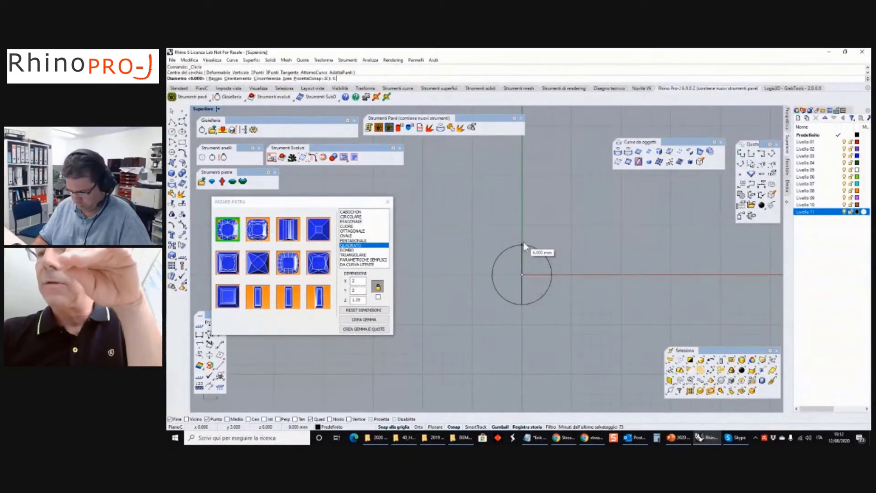
pyautogui.press('Return')
# Pull the circle's upper control point down along the Y axis to form the notch of a heart
pyautogui.click(516, 244)
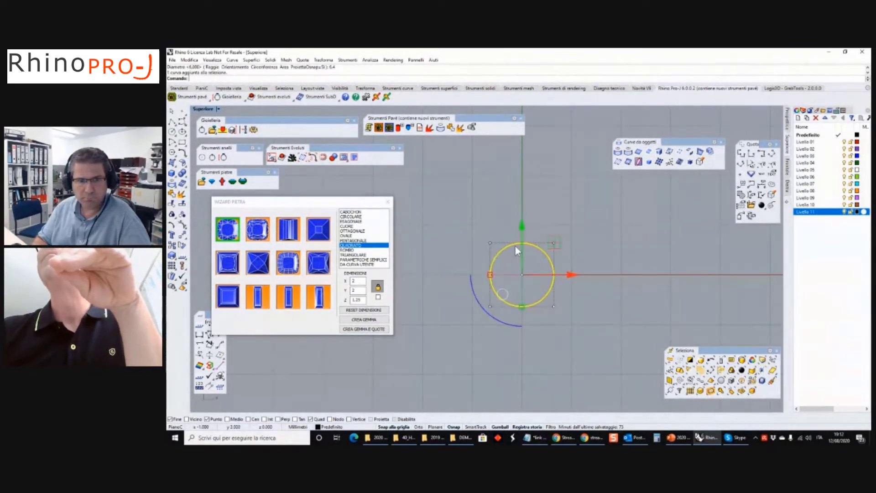
pyautogui.click(522, 244)
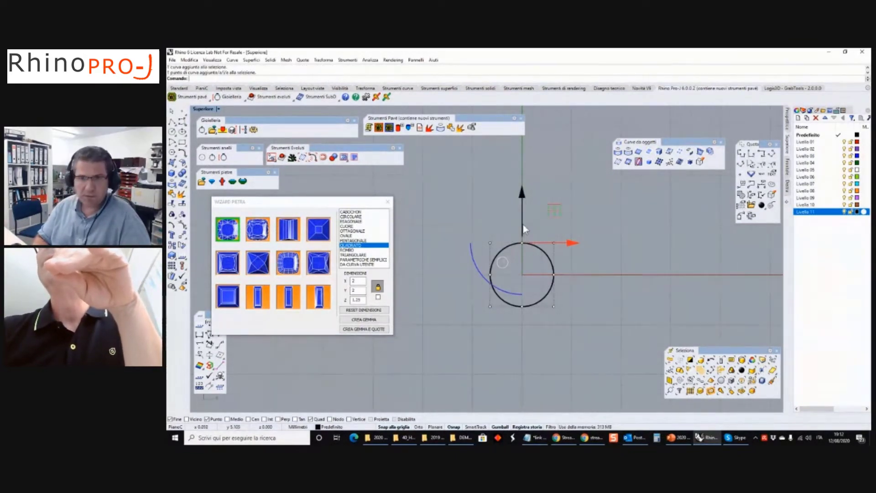
pyautogui.moveTo(523, 229); pyautogui.dragTo(524, 253)
# Move the heart curve's lower control point by -0.5 mm along the Y axis to form the tip
pyautogui.click(522, 306)
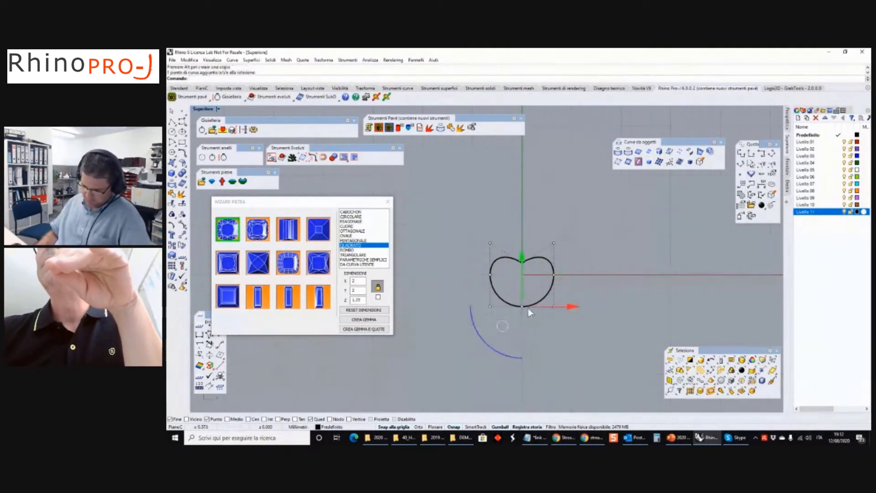
pyautogui.click(524, 284)
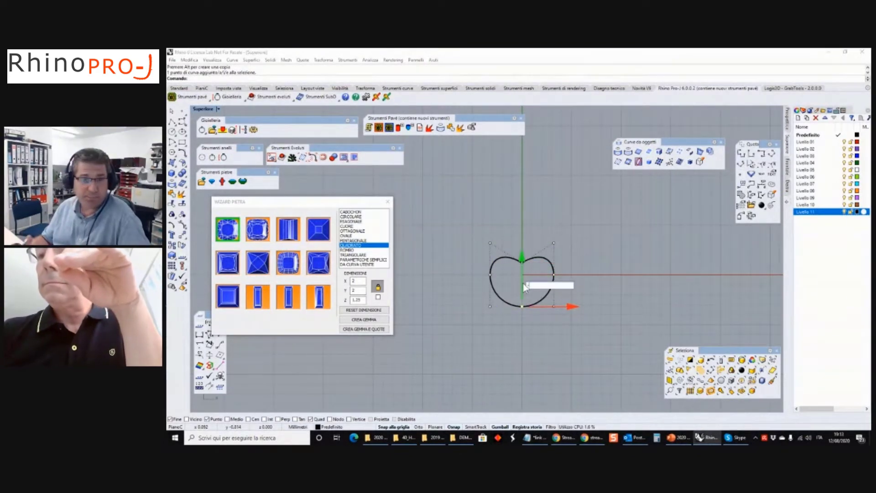
pyautogui.write('-0.5')
pyautogui.press('Return')
pyautogui.press('Escape')
pyautogui.press('Escape')
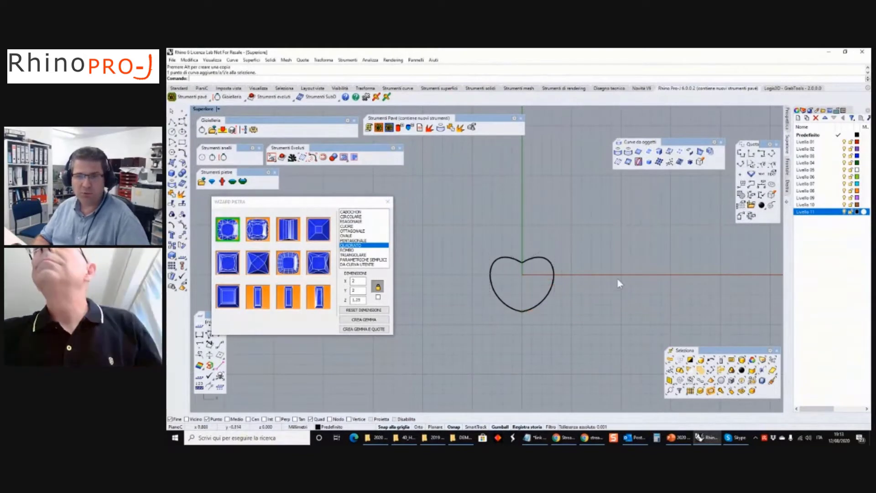
# Generate a stone from the heart curve with the wizard's Da curva utente type, with the symmetry axis passing through the tip
pyautogui.click(788, 118)
pyautogui.moveTo(552, 253); pyautogui.dragTo(519, 226, button='right')
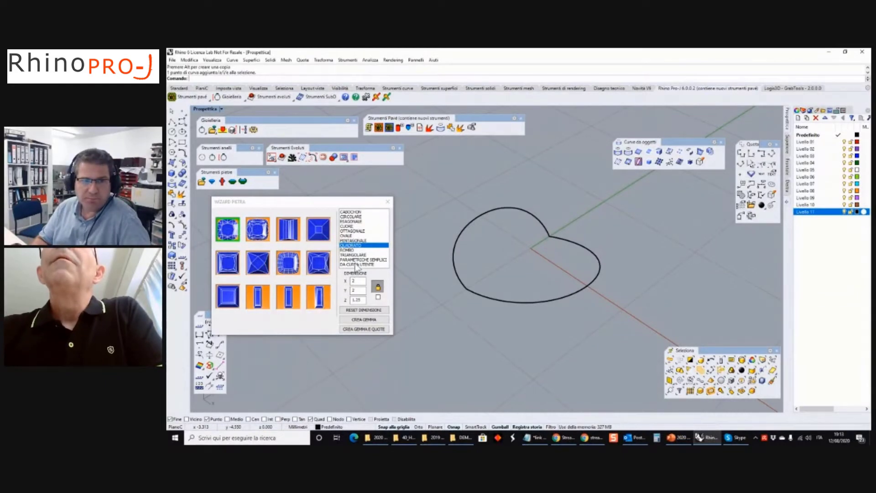
pyautogui.click(357, 265)
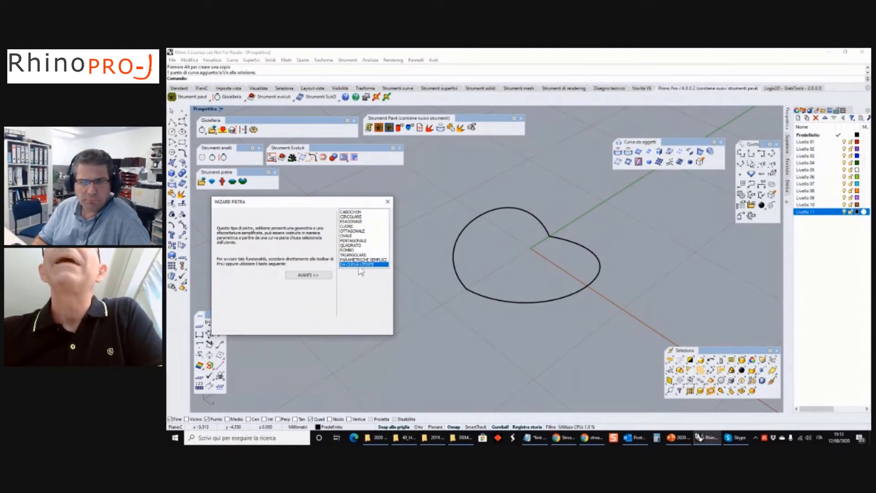
pyautogui.click(308, 275)
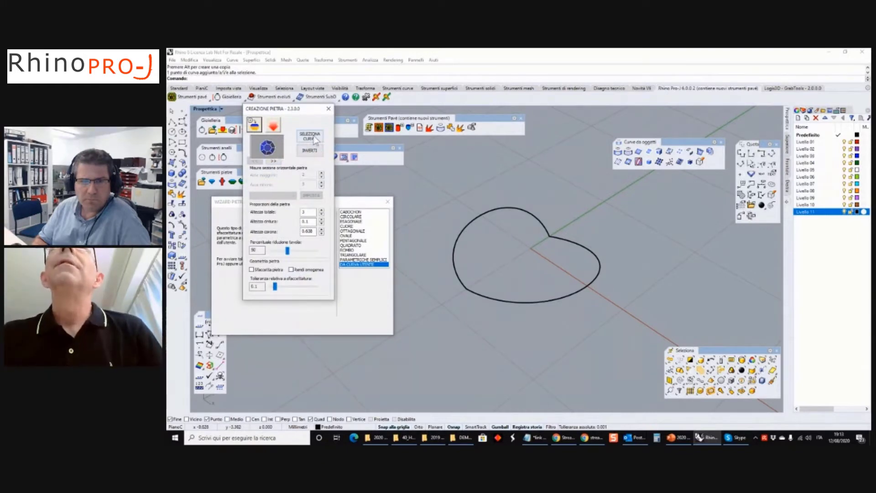
pyautogui.click(315, 139)
pyautogui.click(486, 220)
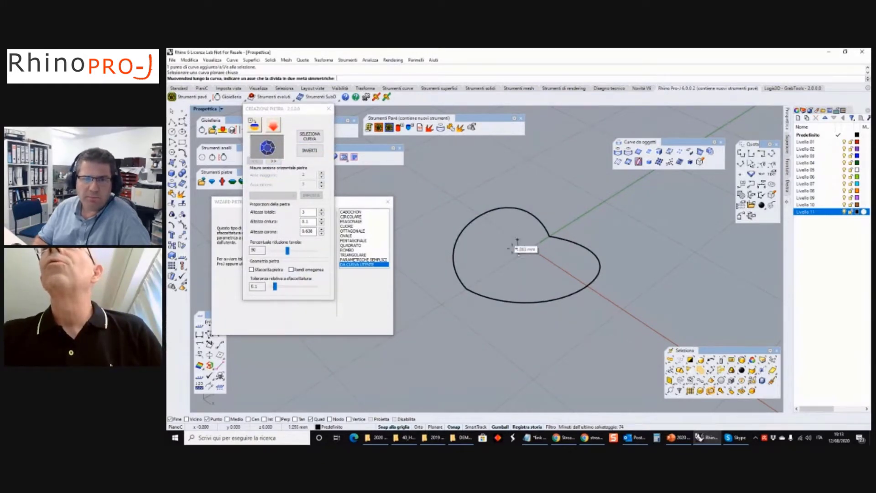
pyautogui.click(519, 255)
pyautogui.click(469, 289)
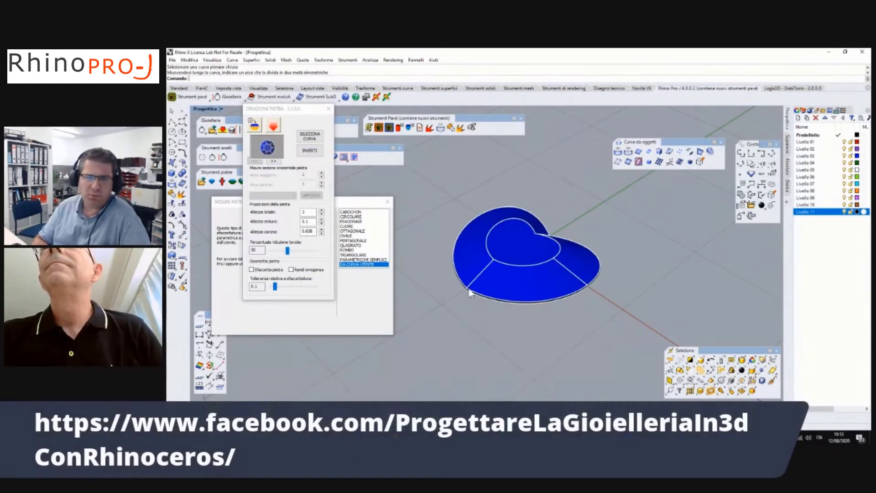
# Turn on faceting for the heart stone's geometry
pyautogui.moveTo(502, 255); pyautogui.dragTo(529, 231, button='right')
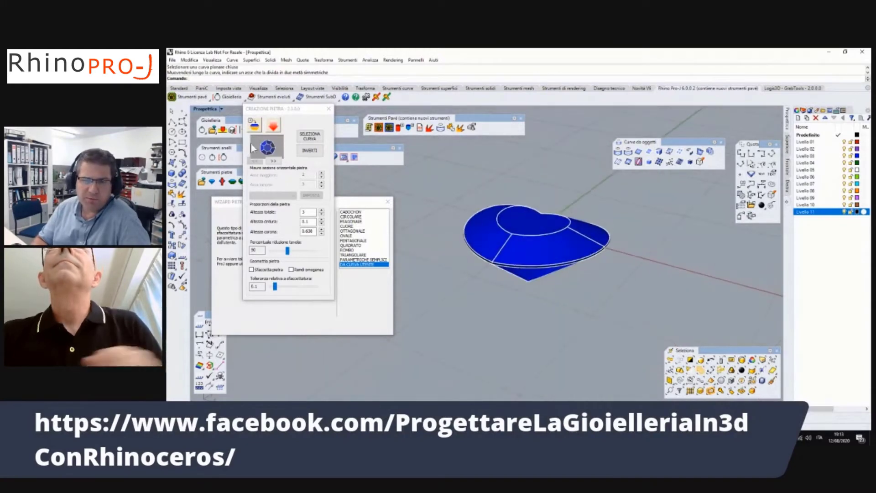
pyautogui.click(252, 270)
pyautogui.moveTo(472, 209); pyautogui.dragTo(463, 225, button='right')
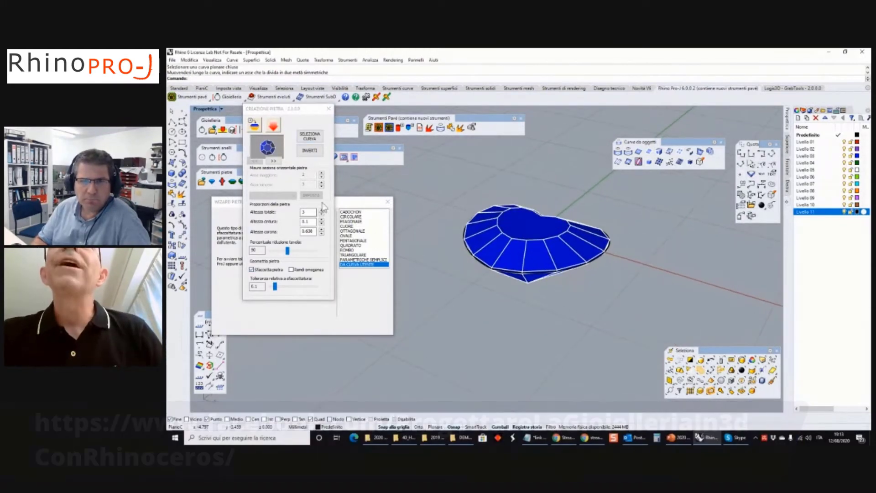
# Set the heart stone's total height to 3.2, girdle height to 0.2 and crown height to 0.89
pyautogui.click(322, 212)
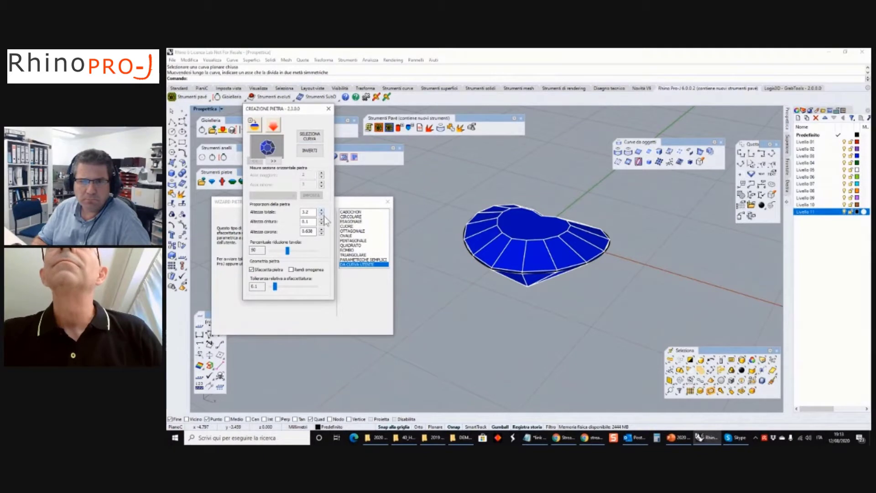
pyautogui.click(322, 220)
pyautogui.click(321, 234)
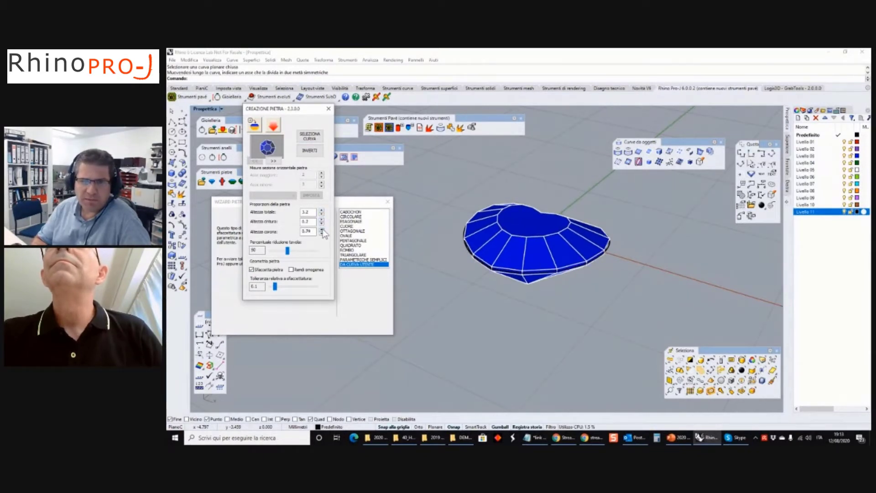
pyautogui.click(321, 234)
# Increase the heart stone's total height to 3.6
pyautogui.moveTo(417, 229); pyautogui.dragTo(436, 199, button='right')
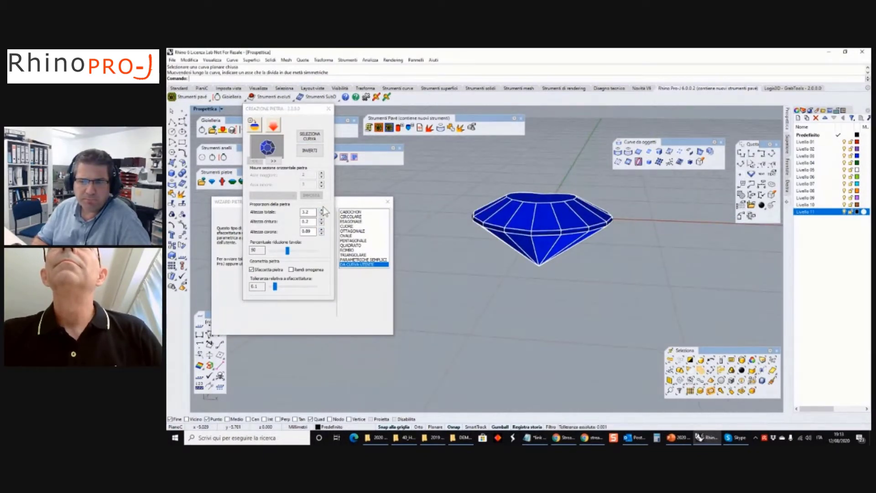
pyautogui.click(322, 214)
pyautogui.click(322, 210)
pyautogui.click(323, 211)
pyautogui.click(322, 210)
pyautogui.click(323, 210)
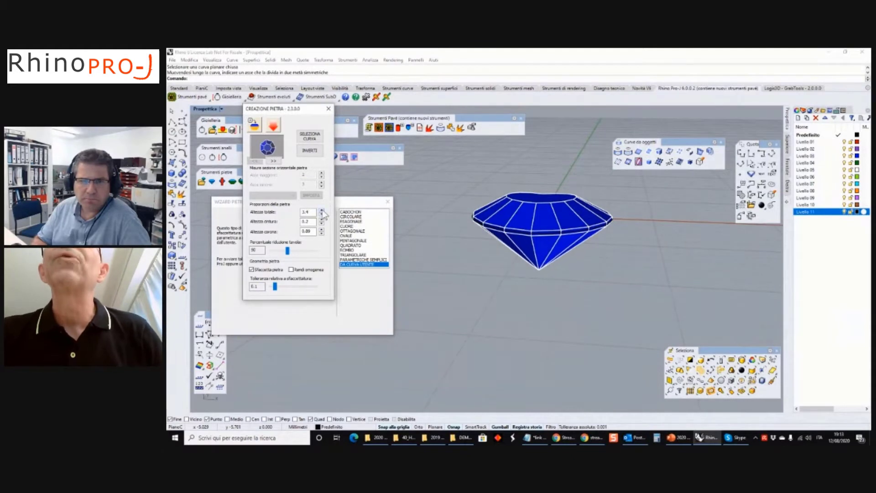
pyautogui.click(322, 210)
pyautogui.click(323, 211)
pyautogui.click(322, 210)
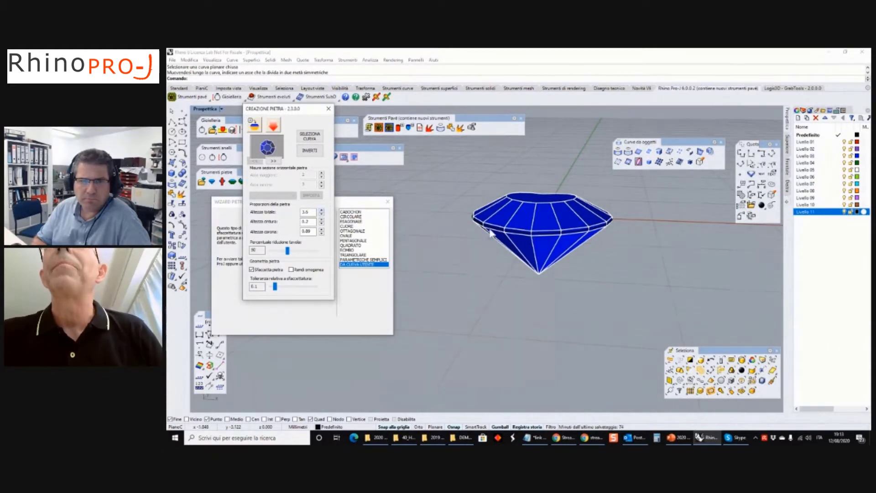
# Create the faceted heart stone in the model and close the stone wizard
pyautogui.click(273, 124)
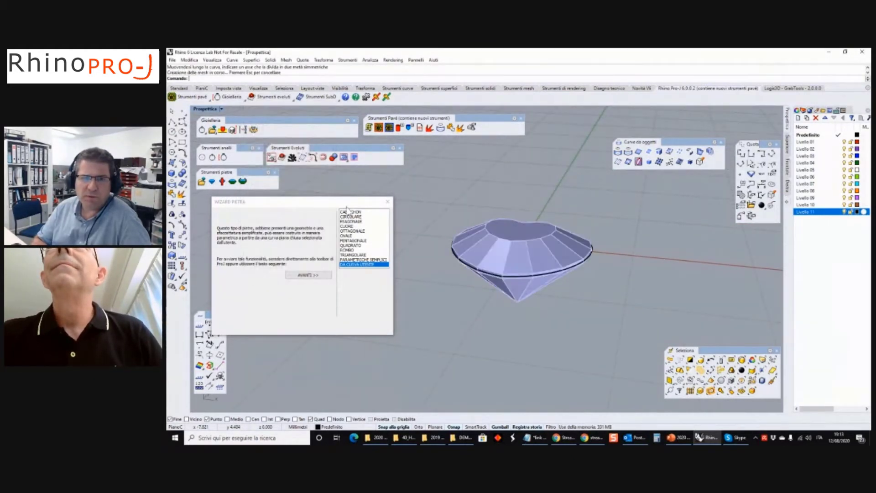
pyautogui.click(388, 202)
pyautogui.moveTo(502, 247); pyautogui.dragTo(448, 224, button='right')
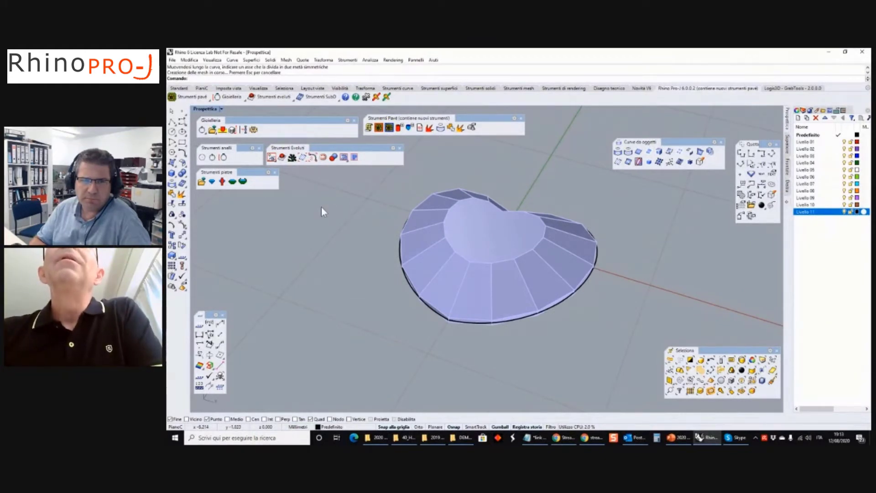
# Generate a Castone battuto bezel preview around the heart stone
pyautogui.click(232, 182)
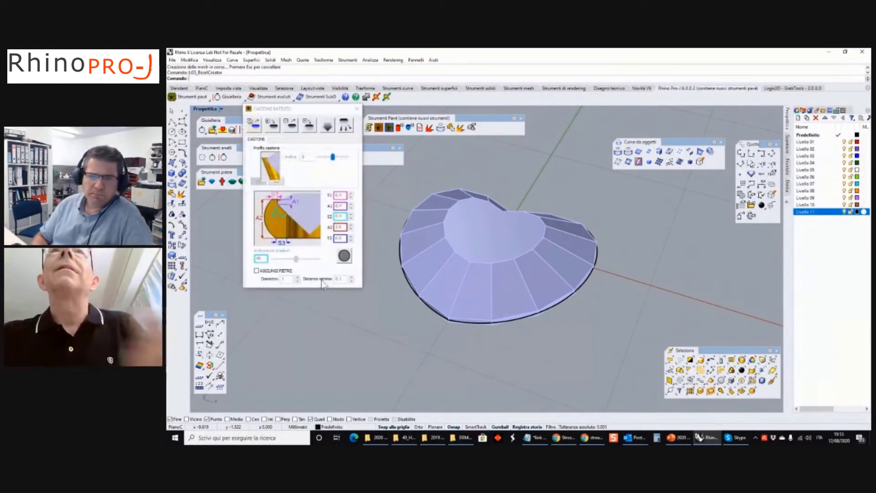
pyautogui.moveTo(321, 114); pyautogui.dragTo(321, 173)
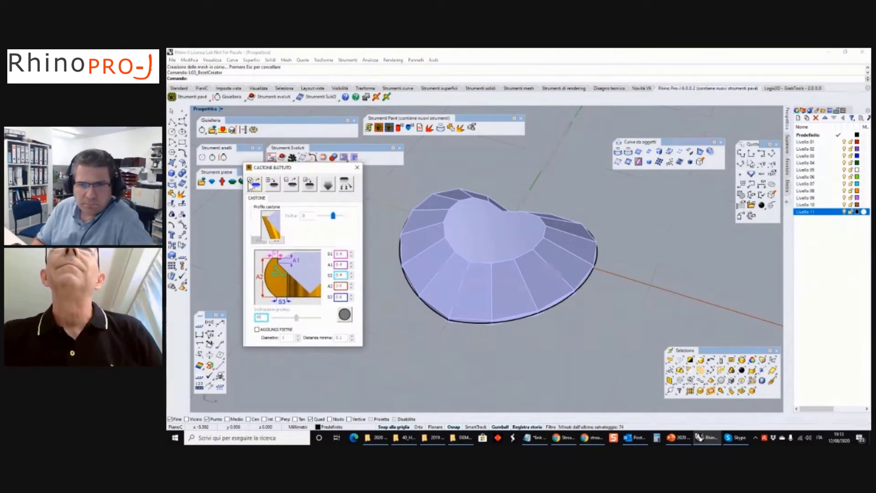
pyautogui.click(255, 182)
pyautogui.click(462, 259)
pyautogui.rightClick(462, 259)
pyautogui.moveTo(464, 262); pyautogui.dragTo(483, 266, button='right')
pyautogui.scroll(-3, 483, 266)
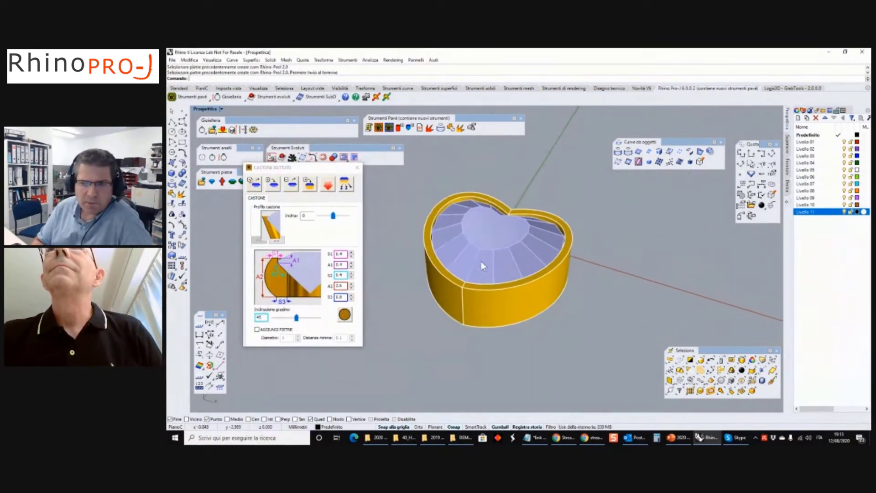
# Set the bezel's S1 wall thickness to 1.2
pyautogui.click(352, 254)
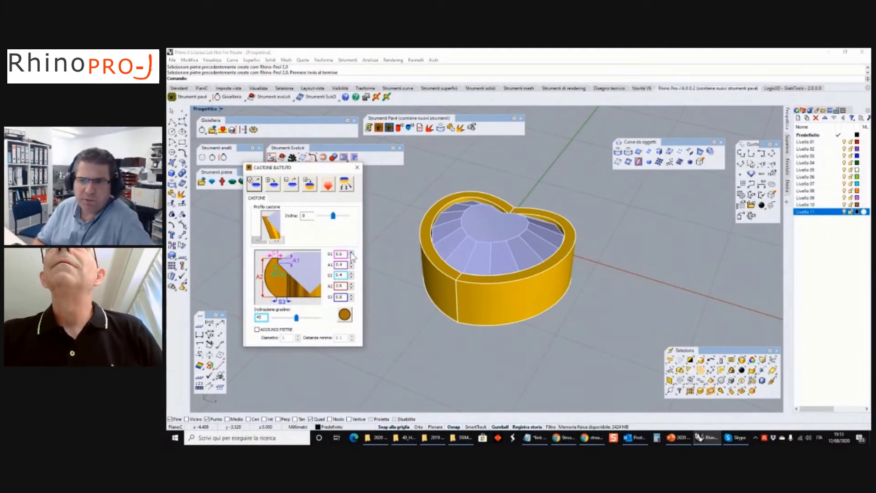
pyautogui.click(351, 253)
pyautogui.click(351, 252)
pyautogui.click(352, 252)
pyautogui.click(351, 252)
pyautogui.click(351, 252)
pyautogui.click(351, 253)
pyautogui.click(351, 252)
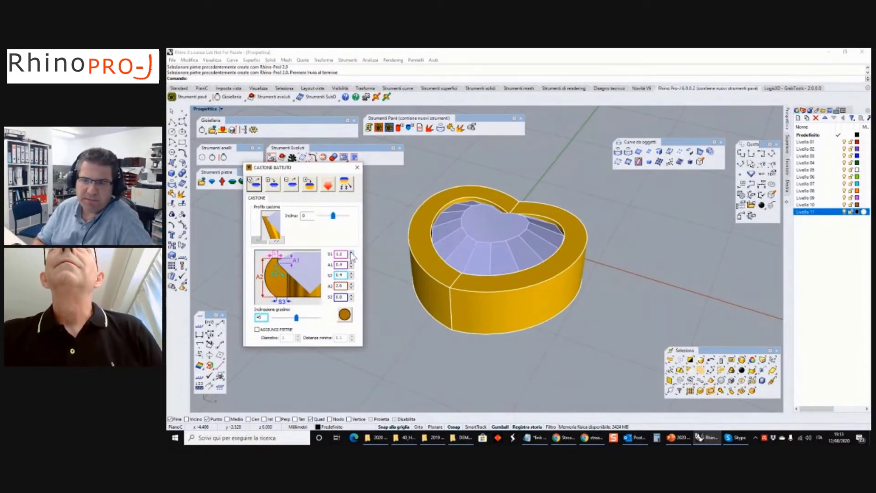
# Set the bezel's A2 height to 3 and its profile incline to 10
pyautogui.moveTo(495, 255); pyautogui.dragTo(485, 265, button='right')
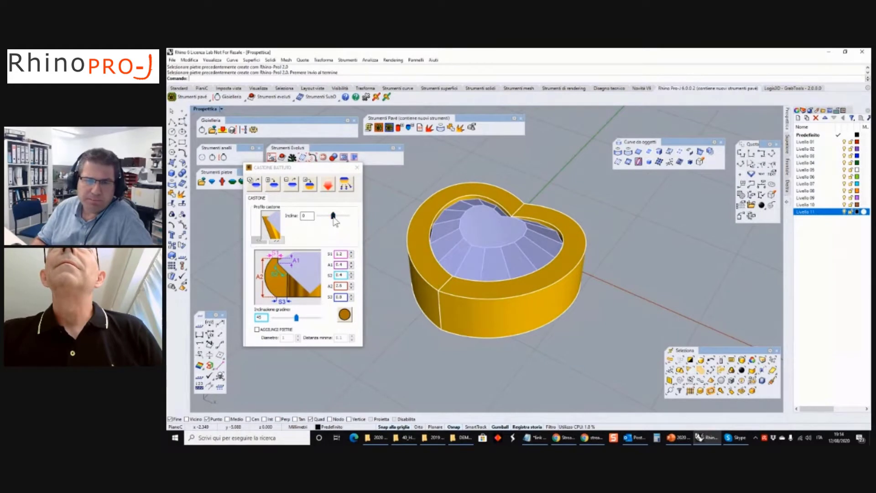
pyautogui.moveTo(333, 217); pyautogui.dragTo(337, 218)
pyautogui.moveTo(454, 305); pyautogui.dragTo(457, 269, button='right')
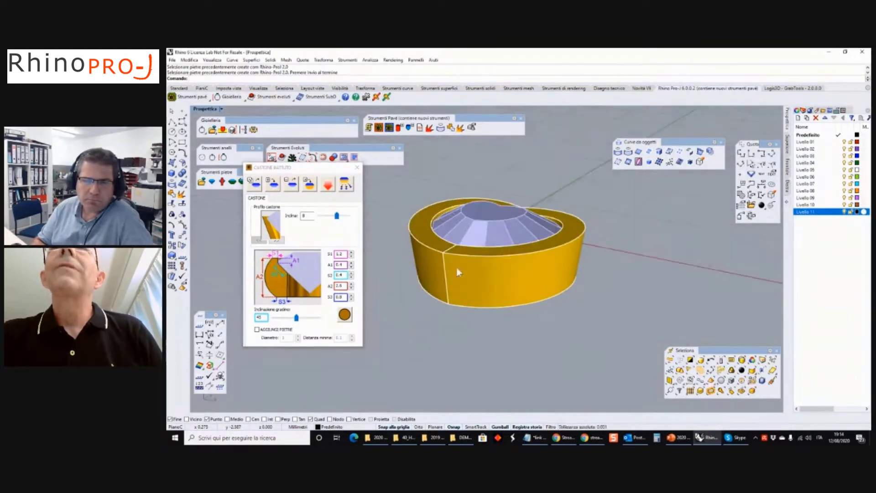
pyautogui.click(351, 284)
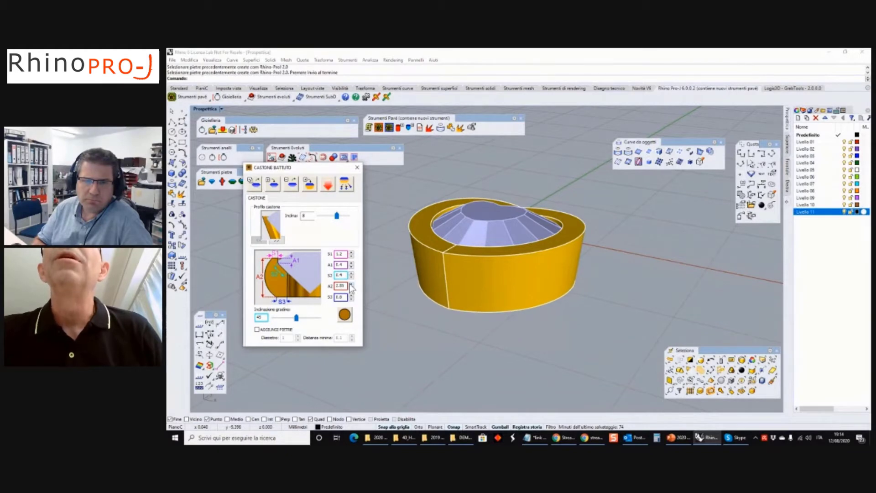
pyautogui.click(351, 284)
pyautogui.moveTo(425, 279); pyautogui.dragTo(385, 268, button='right')
pyautogui.moveTo(338, 216); pyautogui.dragTo(338, 218)
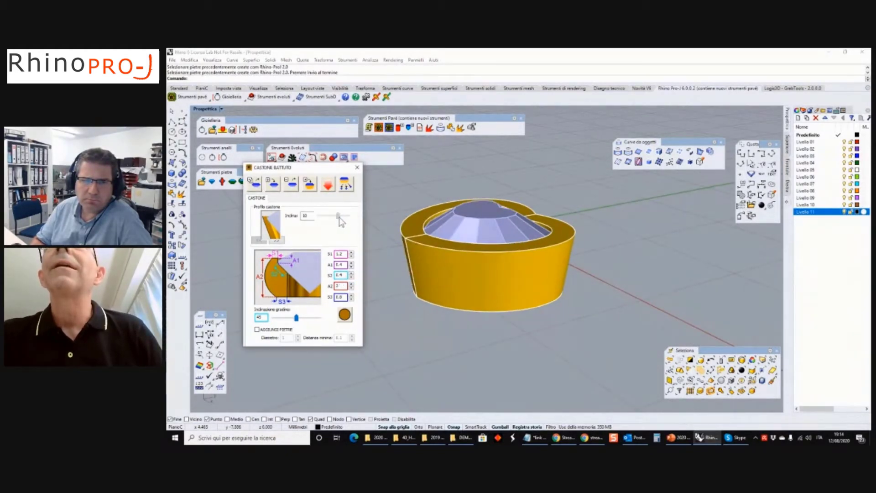
pyautogui.moveTo(414, 271); pyautogui.dragTo(425, 280, button='right')
# Add accent stones around the bezel rim, reduce their diameter slightly, and generate the finished bezel in the model
pyautogui.click(257, 330)
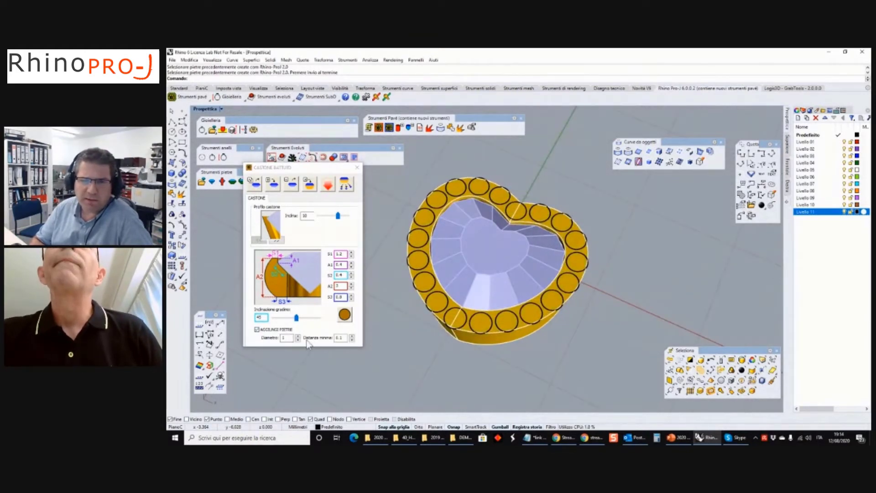
pyautogui.click(298, 341)
pyautogui.click(298, 340)
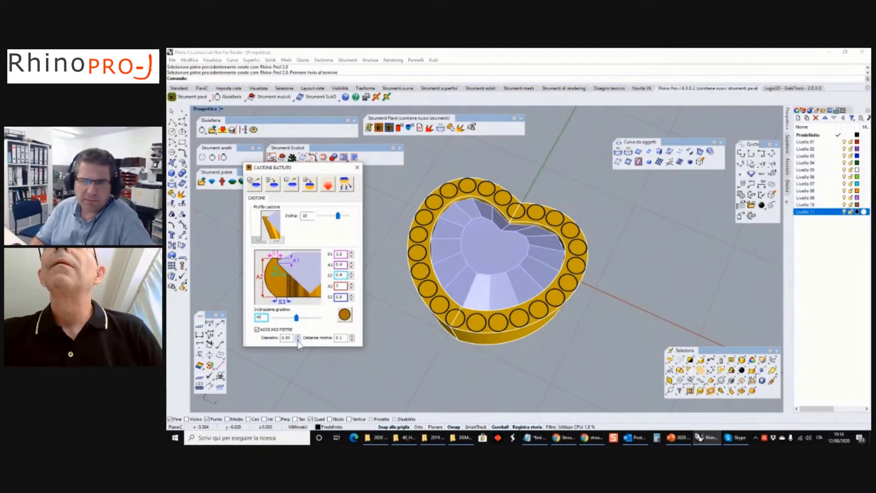
pyautogui.click(327, 184)
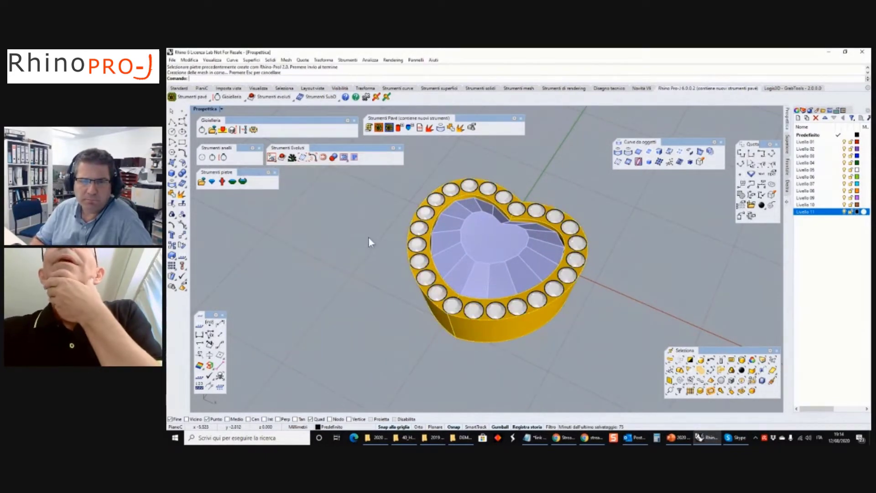
# Start the Sgriffato tool and assign the heart bezel as the setting that carries the accent stones
pyautogui.click(223, 130)
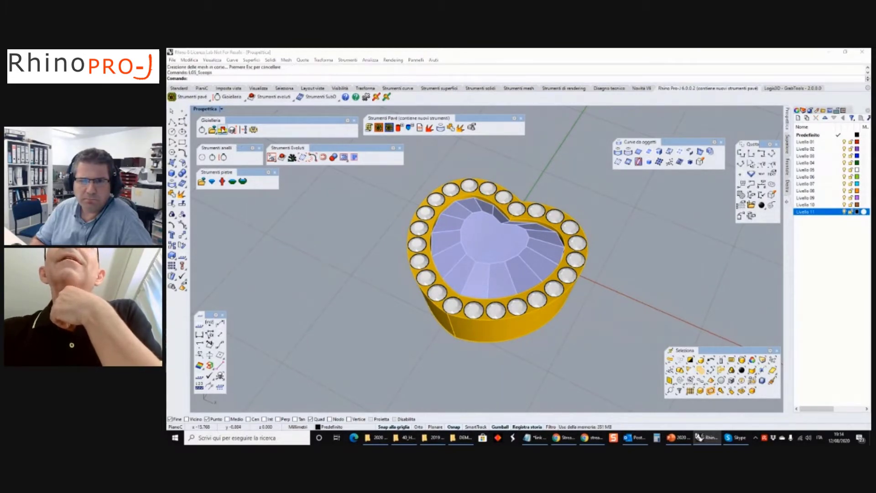
pyautogui.moveTo(226, 54); pyautogui.dragTo(287, 178)
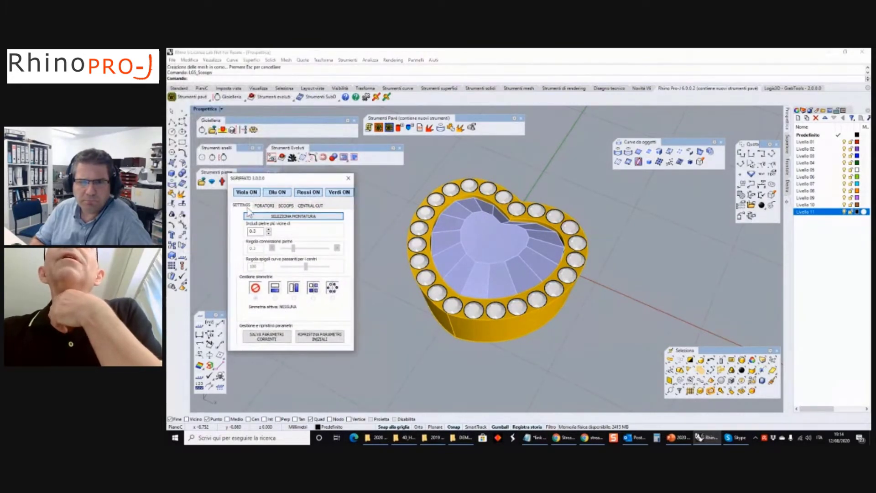
pyautogui.click(280, 218)
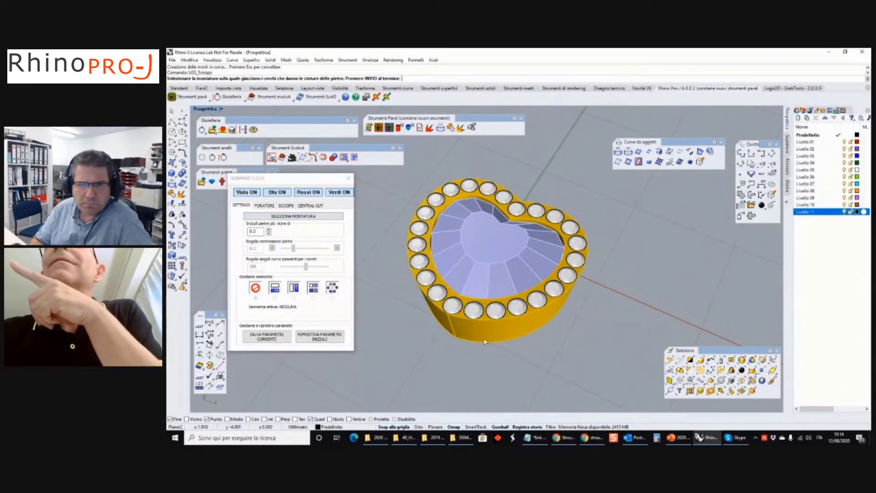
pyautogui.click(488, 336)
pyautogui.rightClick(488, 335)
pyautogui.moveTo(488, 335); pyautogui.dragTo(488, 275, button='right')
pyautogui.scroll(3, 474, 247)
pyautogui.moveTo(473, 247); pyautogui.dragTo(501, 256, button='right')
# Examine the drill and scoop cutter previews around the bezel together with their dimension settings
pyautogui.click(263, 206)
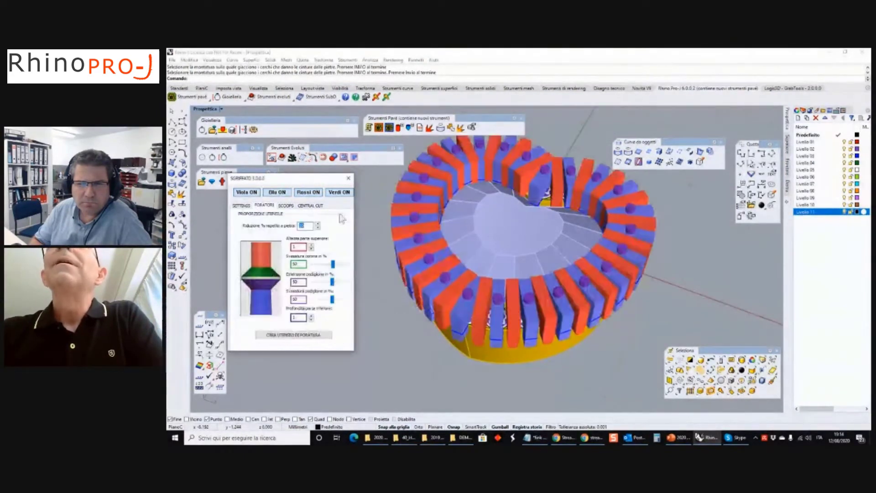
pyautogui.moveTo(388, 240); pyautogui.dragTo(496, 219, button='right')
pyautogui.scroll(5, 503, 216)
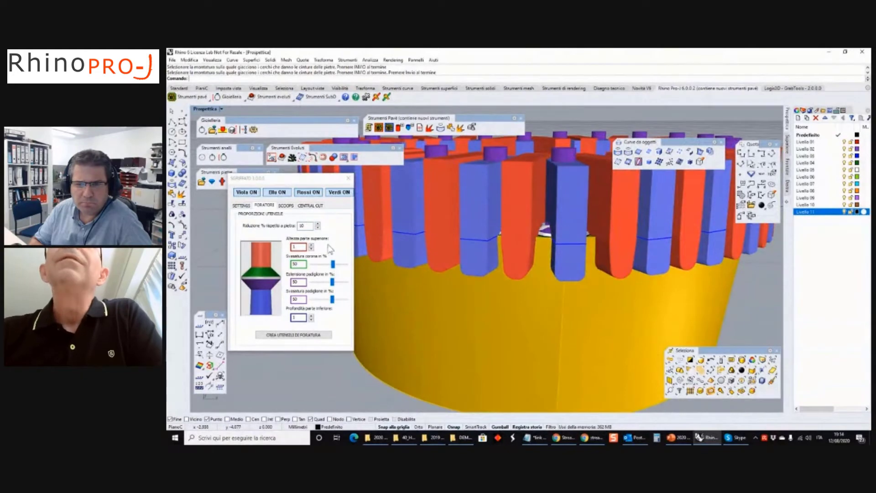
pyautogui.click(285, 205)
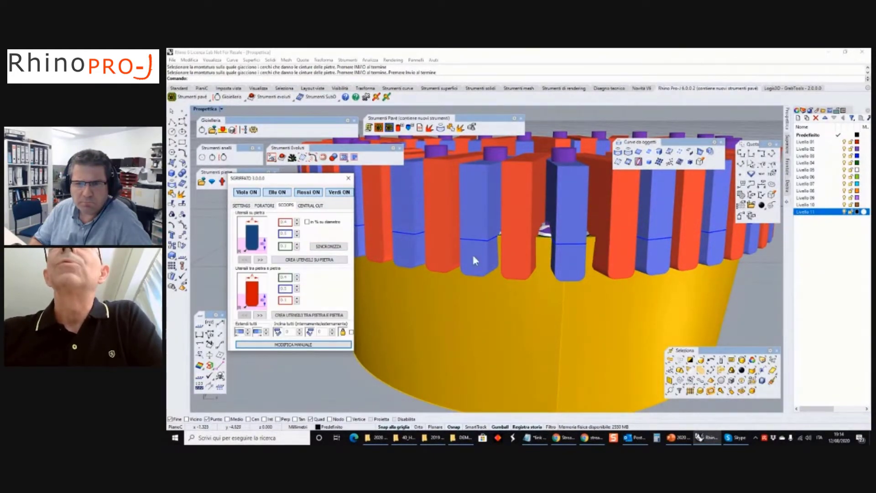
pyautogui.moveTo(475, 261); pyautogui.dragTo(497, 268, button='right')
pyautogui.scroll(-5, 497, 267)
pyautogui.scroll(3, 483, 261)
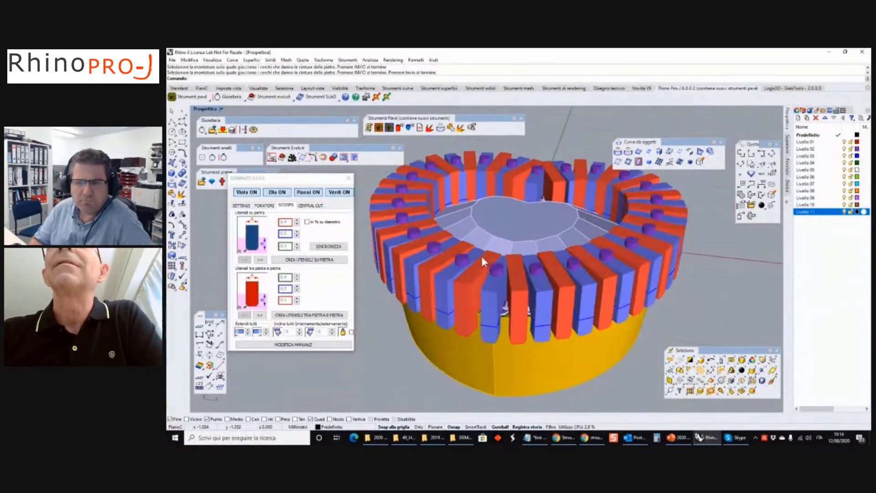
pyautogui.scroll(5, 481, 256)
pyautogui.scroll(-3, 479, 248)
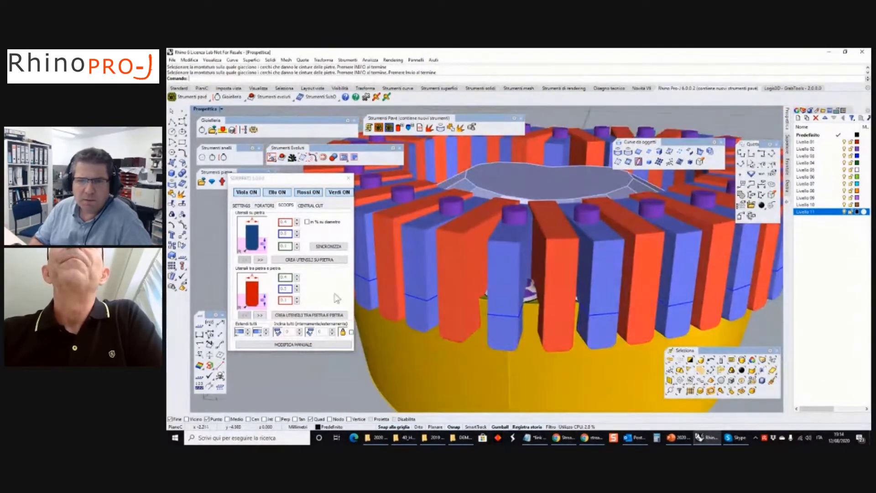
# Switch the between-stone cutters to the tapered profile and reduce their upper and lower widths
pyautogui.click(260, 315)
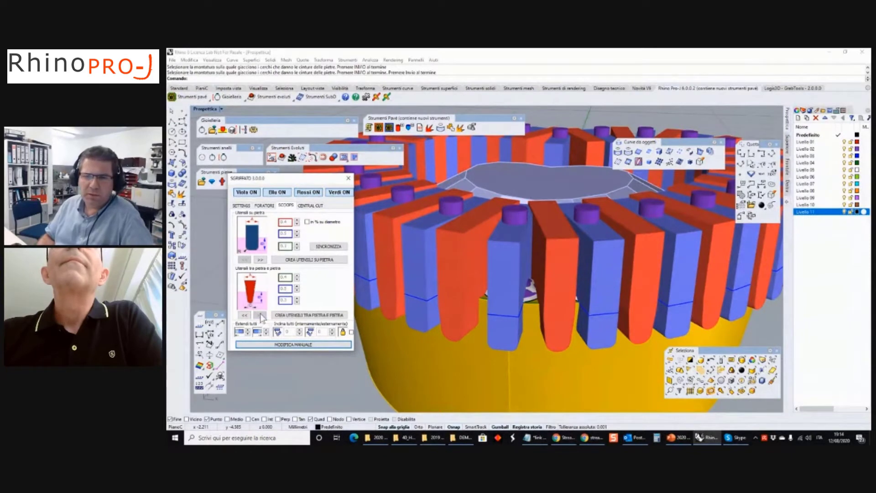
pyautogui.click(297, 280)
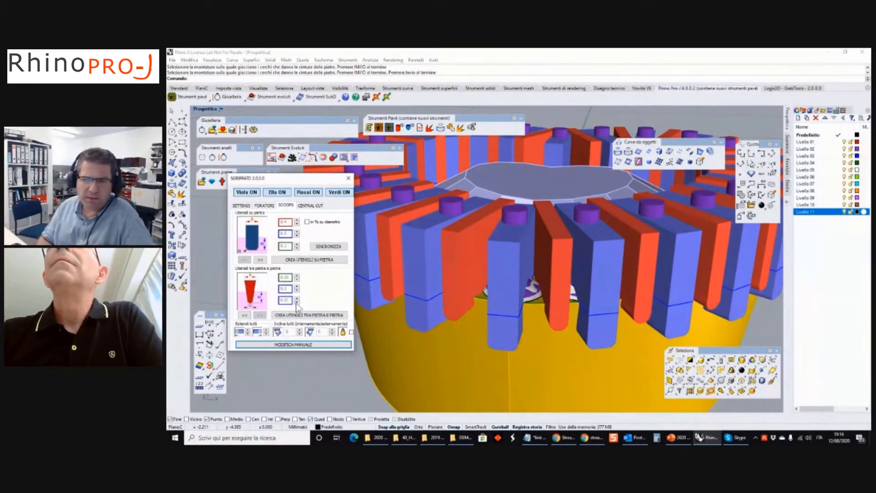
pyautogui.click(297, 302)
pyautogui.moveTo(479, 257); pyautogui.dragTo(484, 272, button='right')
pyautogui.scroll(-6, 483, 271)
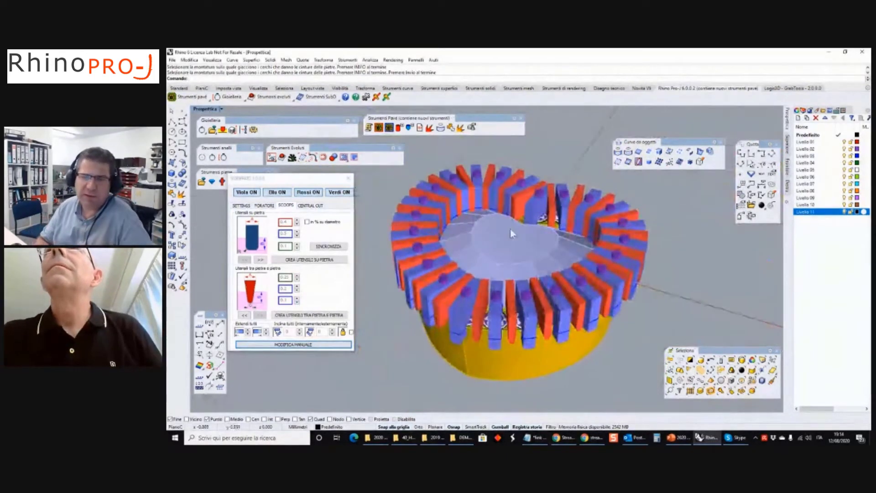
pyautogui.moveTo(510, 229)
pyautogui.mouseDown(button='right')
pyautogui.moveTo(516, 272)
pyautogui.moveTo(525, 164)
pyautogui.moveTo(519, 237)
pyautogui.mouseUp(button='right')
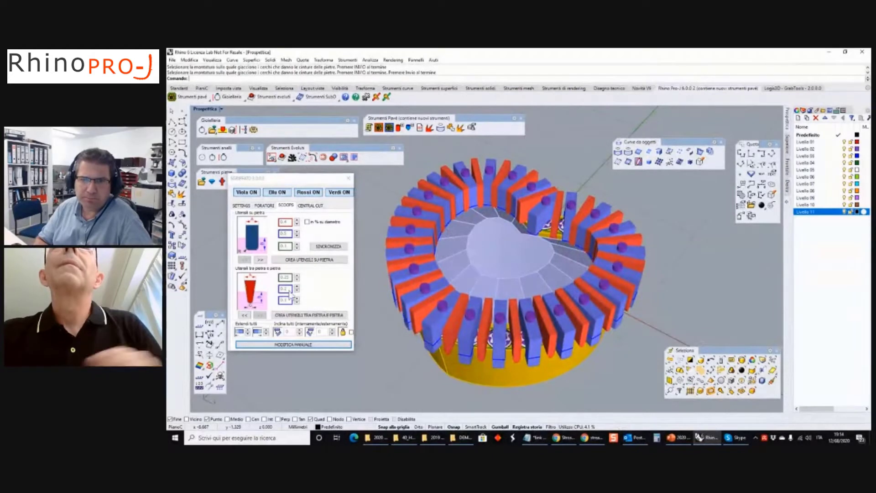
# Create the on-stone and between-stone scoop cutters, each on a new destination layer
pyautogui.click(308, 261)
pyautogui.click(310, 276)
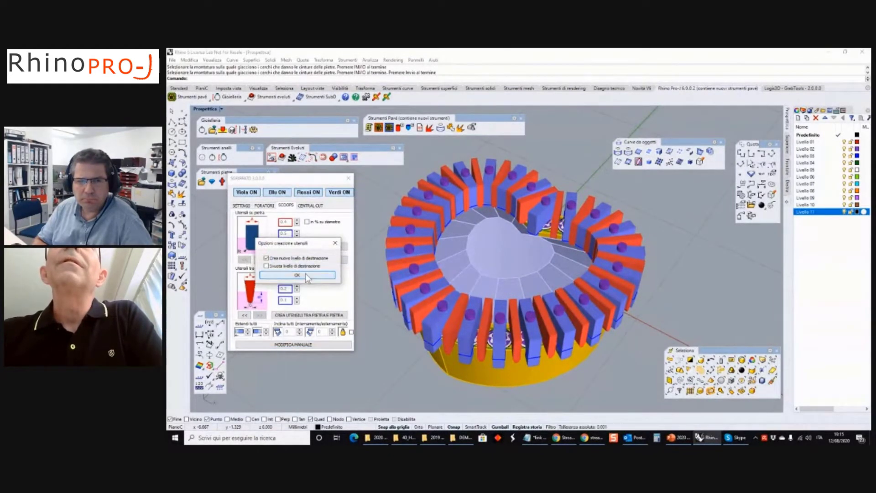
pyautogui.click(308, 315)
pyautogui.click(307, 326)
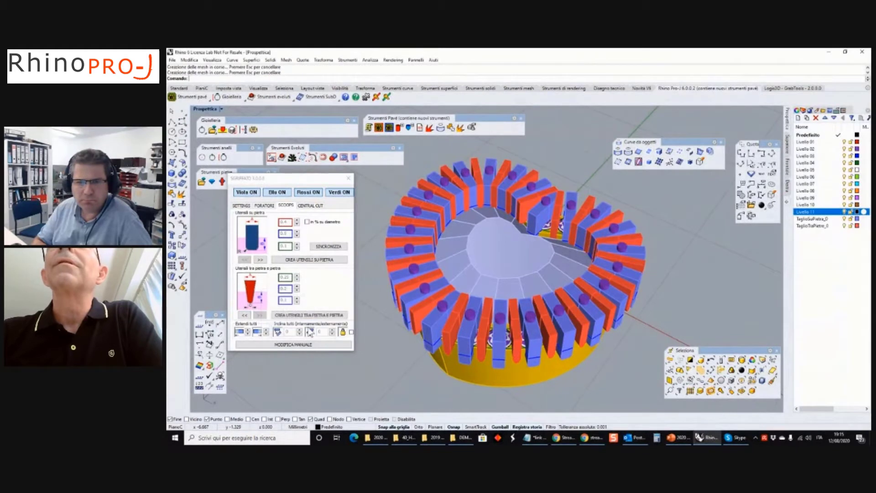
# Create the drill cutters for the accent stones on a new destination layer
pyautogui.click(265, 205)
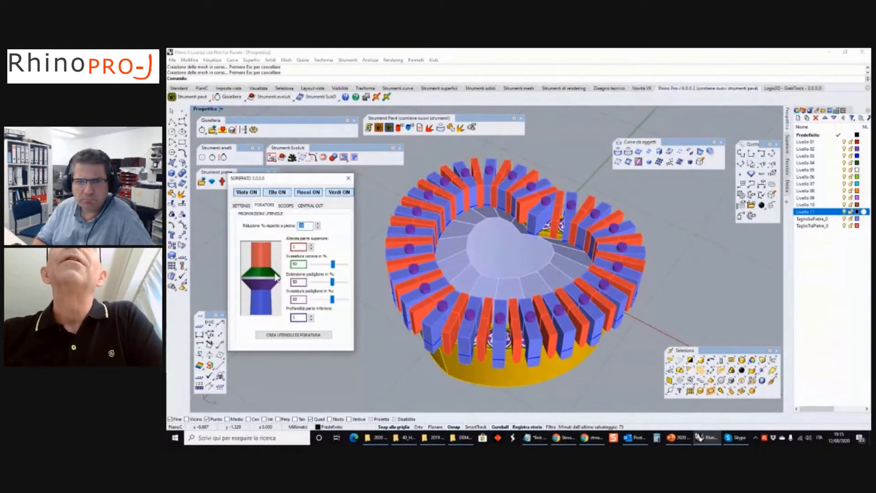
pyautogui.click(290, 336)
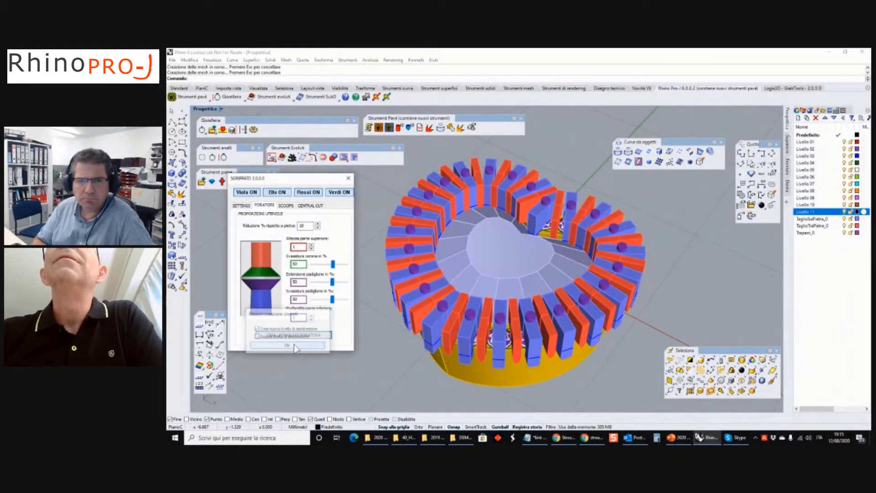
pyautogui.click(294, 345)
# Create the central cut tool on a new destination layer and close the Sgriffato tool
pyautogui.click(311, 206)
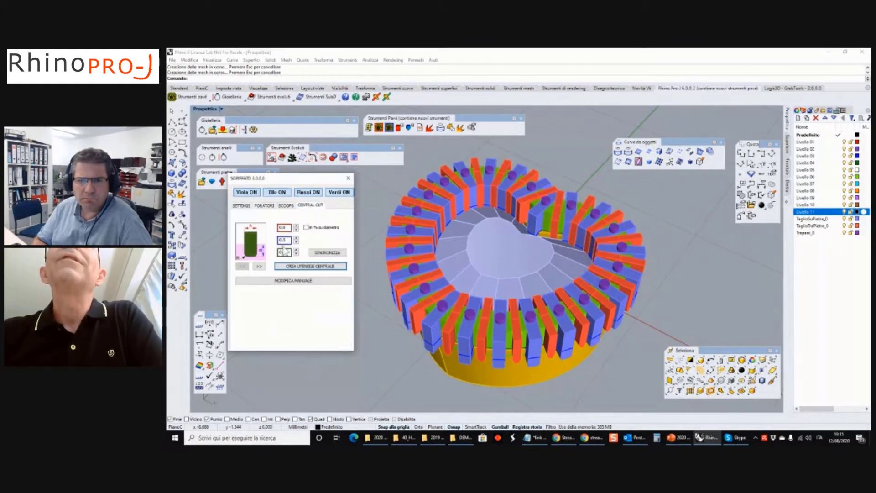
pyautogui.moveTo(451, 258); pyautogui.dragTo(477, 257, button='right')
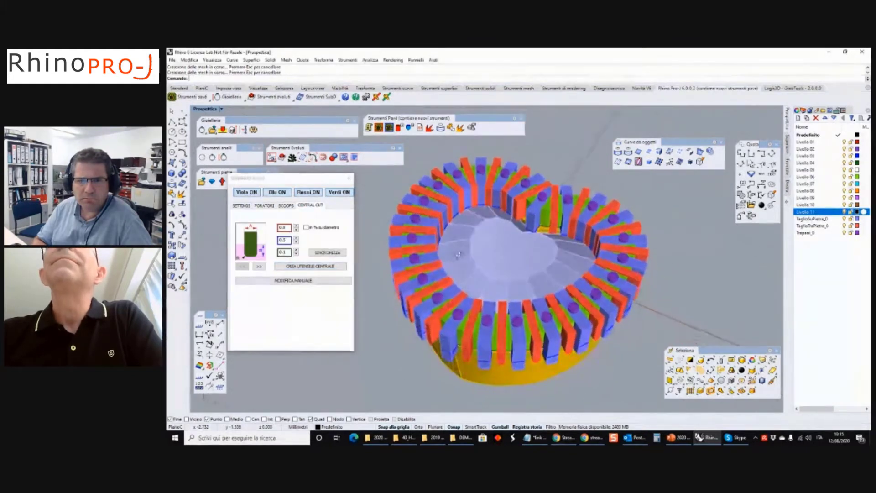
pyautogui.click(322, 267)
pyautogui.click(330, 277)
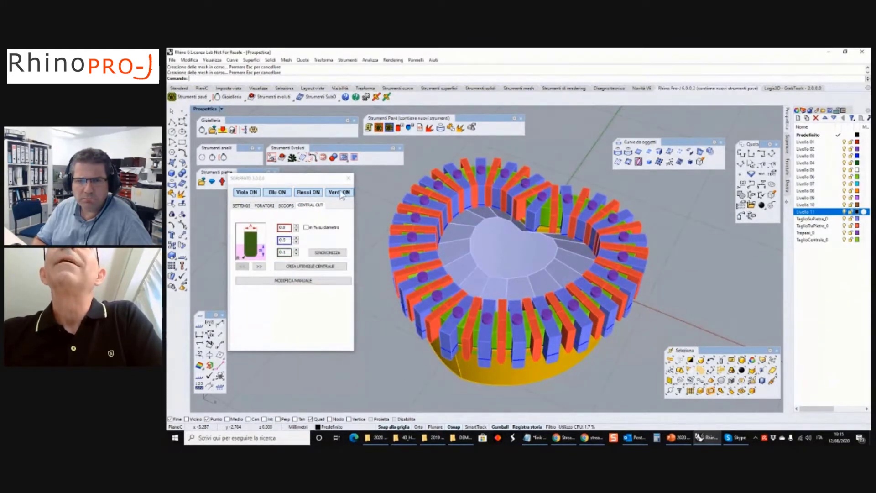
pyautogui.click(348, 178)
# Move the gold bezel away from the heart stone and cutters into empty space beside them
pyautogui.moveTo(496, 250); pyautogui.dragTo(494, 228, button='right')
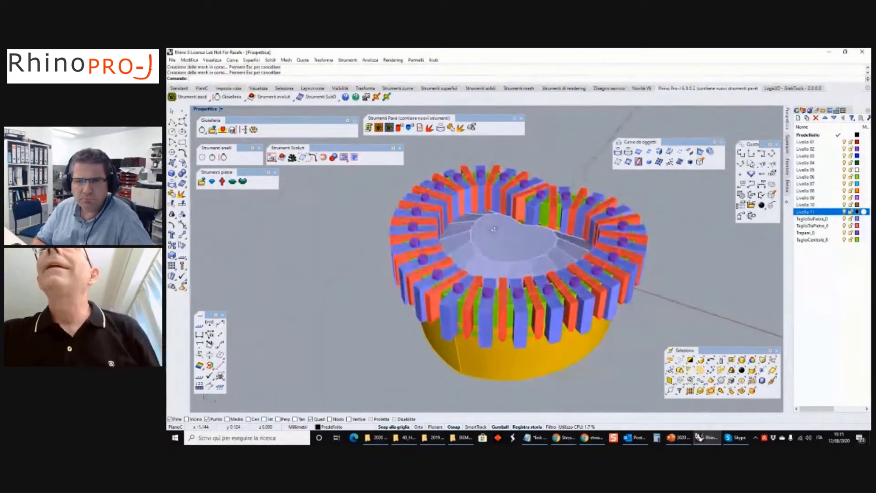
pyautogui.click(493, 357)
pyautogui.moveTo(493, 357); pyautogui.dragTo(548, 339, button='right')
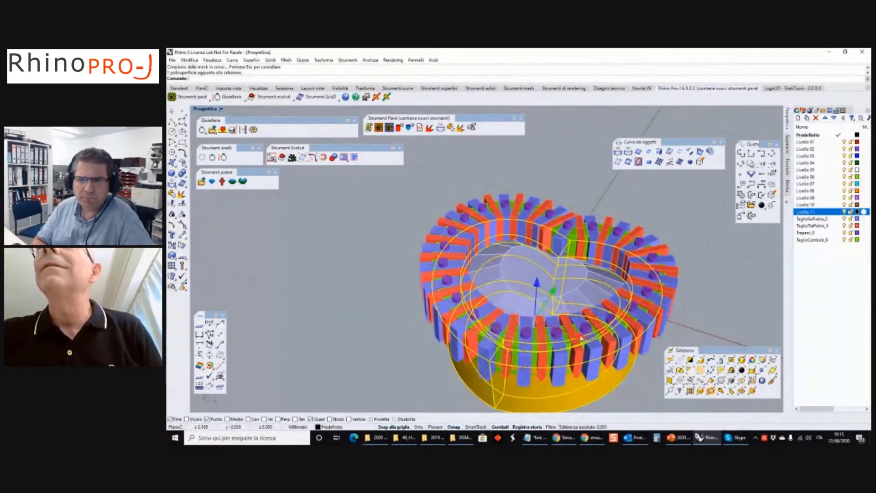
pyautogui.moveTo(582, 339); pyautogui.dragTo(327, 250)
pyautogui.click(382, 325)
pyautogui.moveTo(382, 324); pyautogui.dragTo(522, 302, button='right')
pyautogui.scroll(-5, 472, 271)
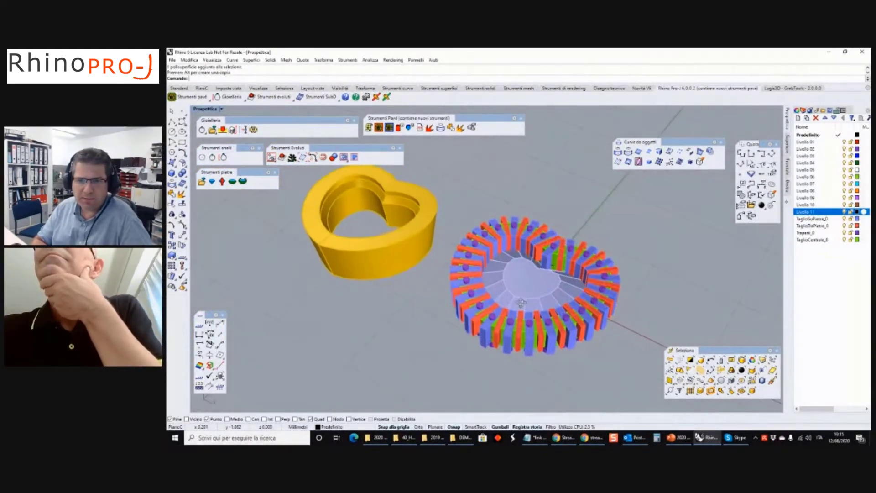
# Hide the cutter layers TaglioSuPietra_0, TaglioTraPietre_0, Trapani_0 and TaglioCentrale_0
pyautogui.click(522, 279)
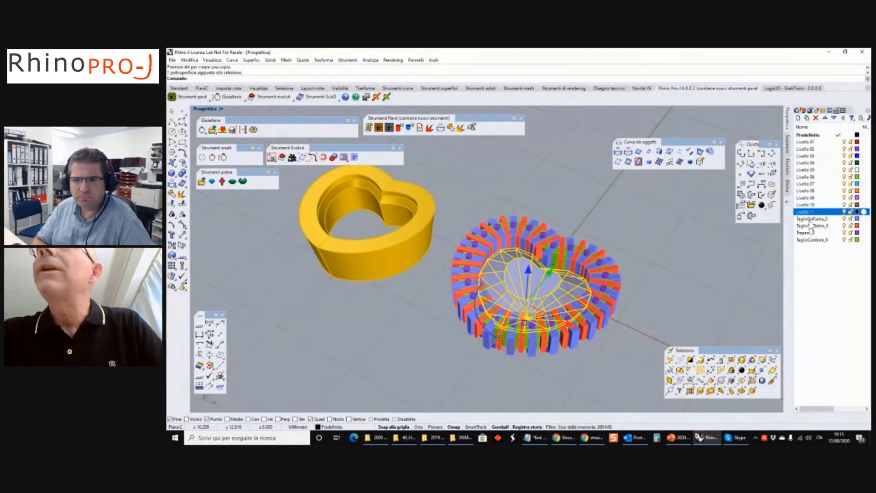
pyautogui.click(708, 247)
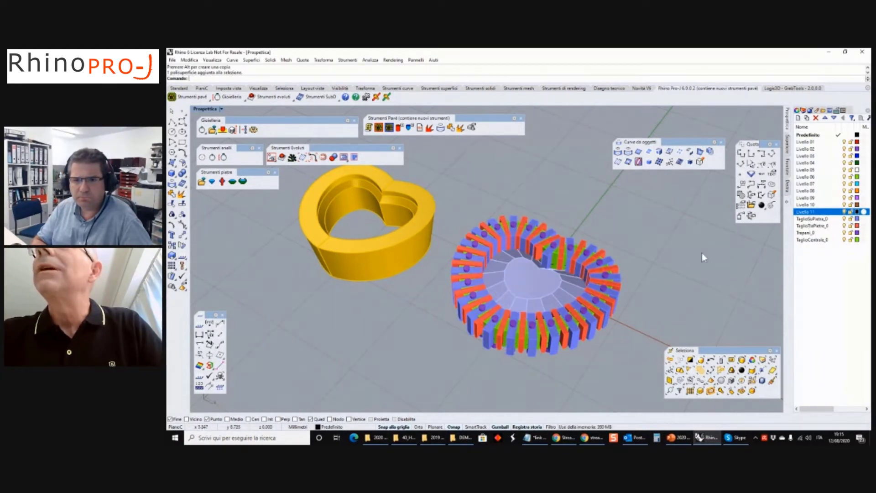
pyautogui.click(844, 219)
pyautogui.click(844, 226)
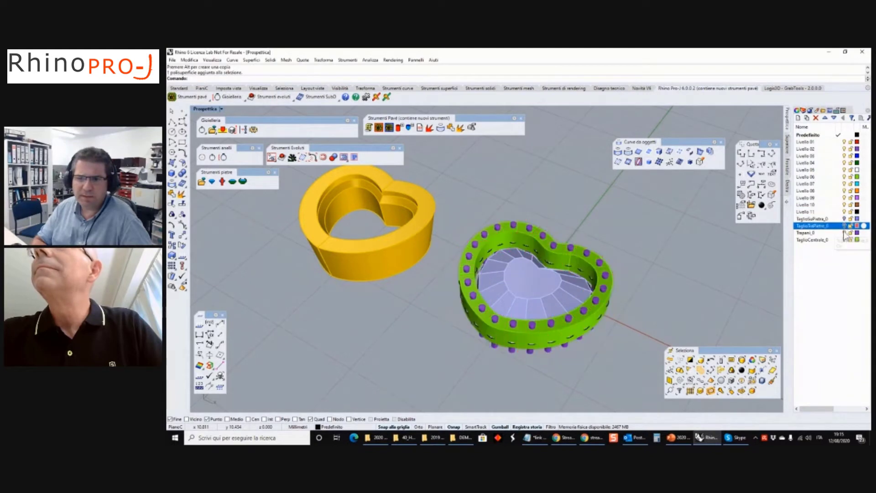
pyautogui.click(845, 233)
pyautogui.click(845, 240)
# Delete the layers TaglioSuPietra_0, TaglioTraPietre_0, Trapani_0 and TaglioCentrale_0 together with all their objects
pyautogui.click(817, 219)
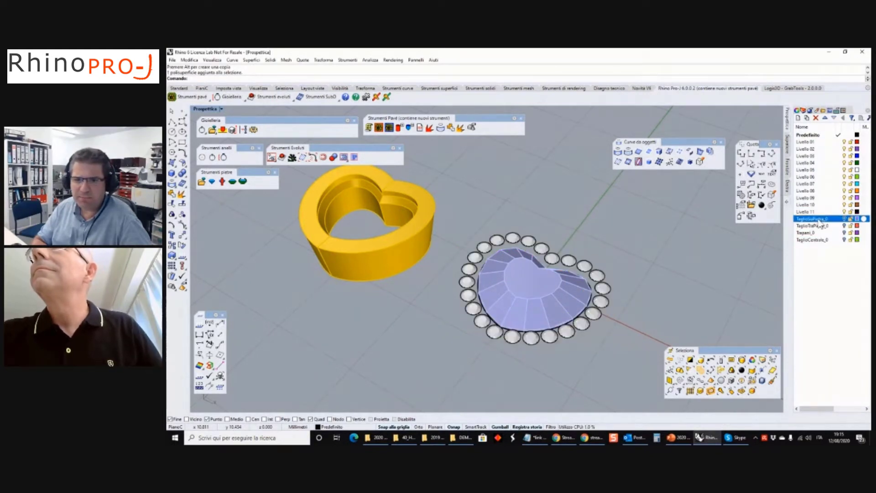
pyautogui.keyDown('shift'); pyautogui.click(808, 232); pyautogui.keyUp('shift')
pyautogui.rightClick(808, 235)
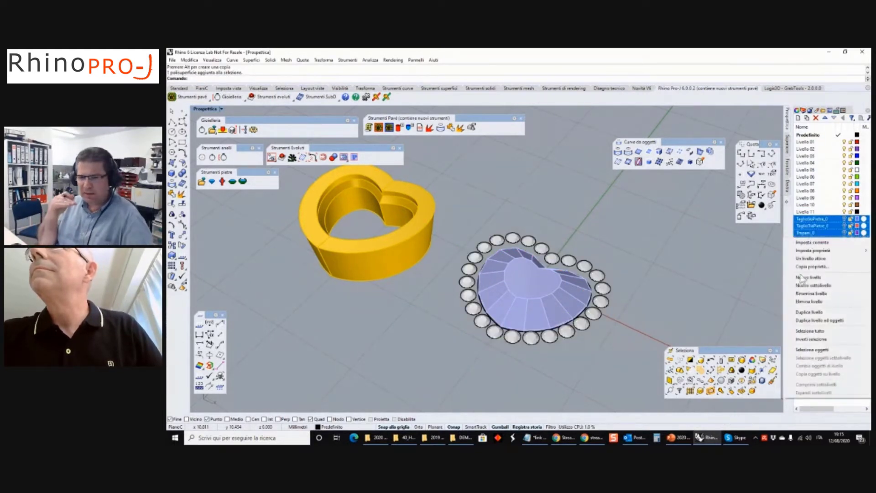
pyautogui.click(810, 301)
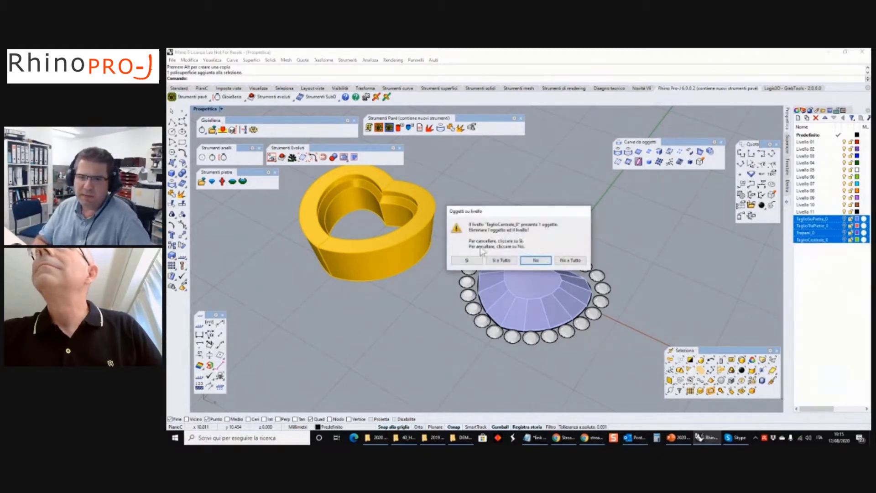
pyautogui.click(501, 261)
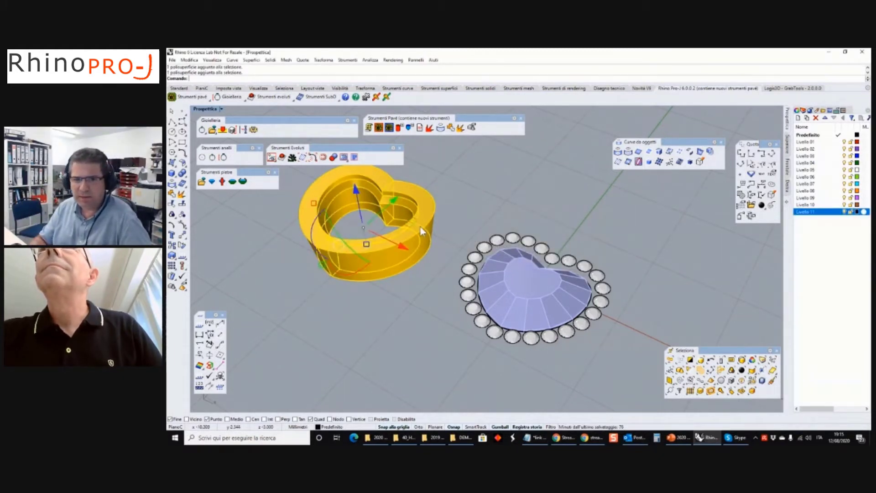
# Delete the gold bezel and all the accent stones, keeping only the faceted heart stone
pyautogui.press('Delete')
pyautogui.hotkey('ctrl', 'i')
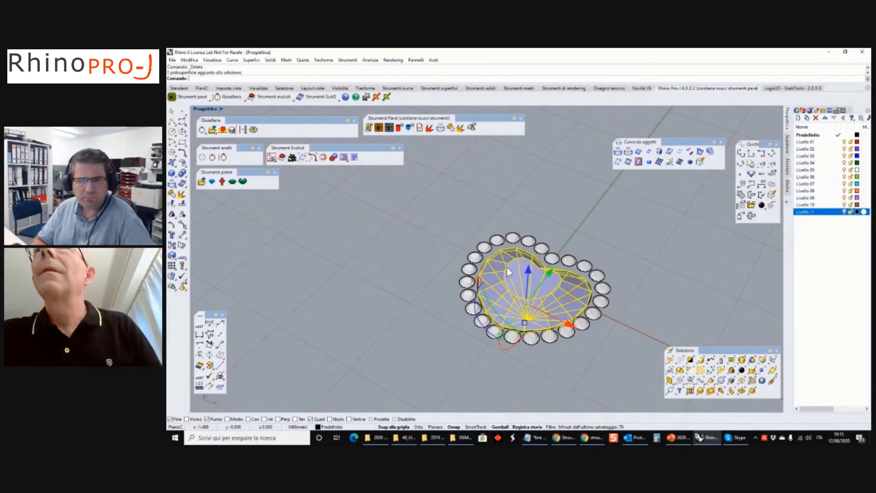
pyautogui.press('Delete')
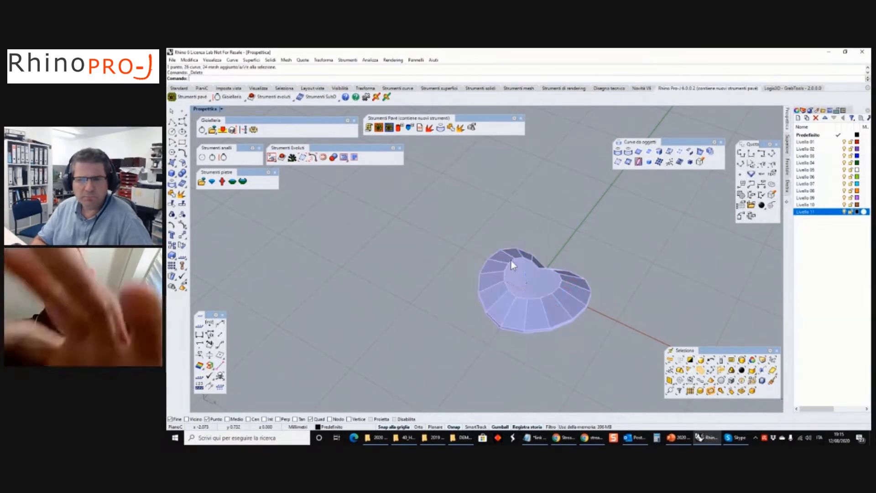
pyautogui.moveTo(514, 276); pyautogui.dragTo(527, 241, button='right')
pyautogui.scroll(5, 518, 260)
pyautogui.scroll(-3, 527, 240)
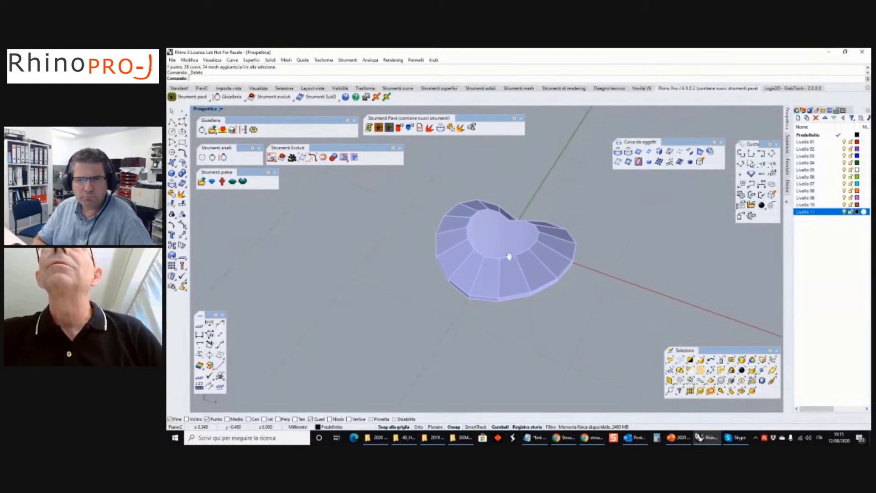
# Start a single-stone solitaire ring with prongs from the prong designs of the Ring Wizard
pyautogui.click(212, 157)
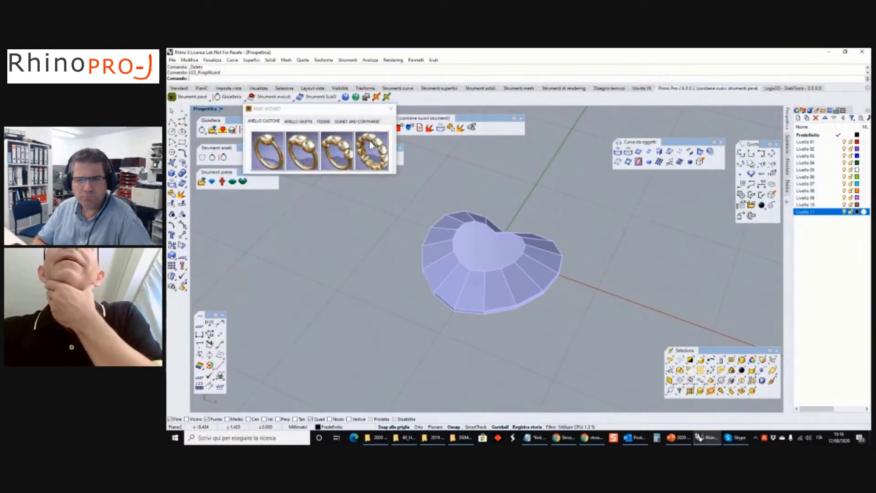
pyautogui.moveTo(361, 114); pyautogui.dragTo(329, 190)
pyautogui.click(278, 202)
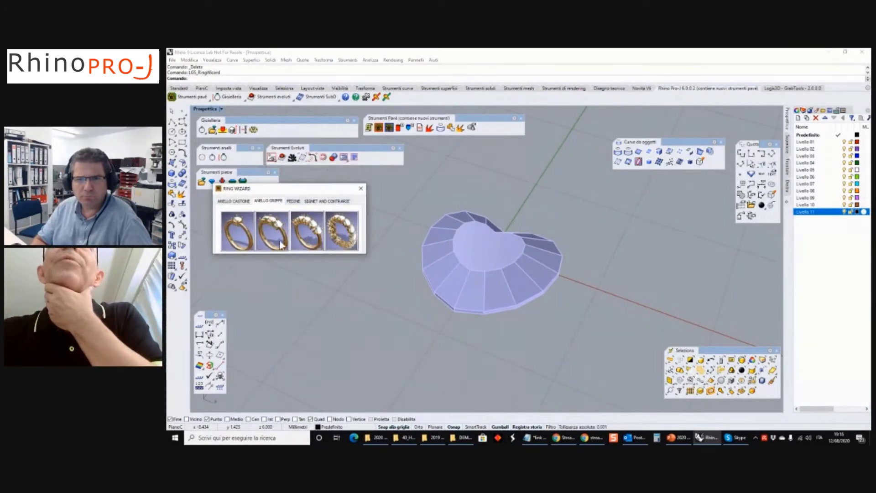
pyautogui.click(237, 227)
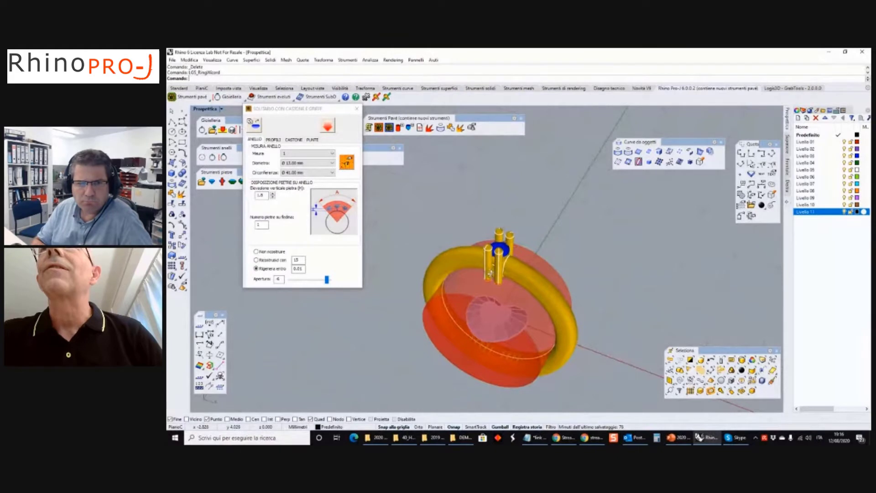
# Set the ring size to 16 and assign the existing heart stone as the ring's stone
pyautogui.click(286, 204)
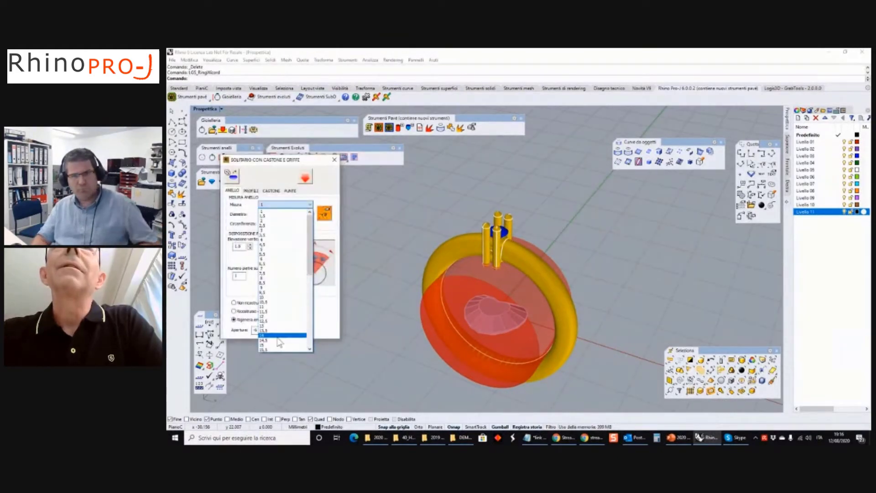
pyautogui.moveTo(310, 249); pyautogui.dragTo(310, 272)
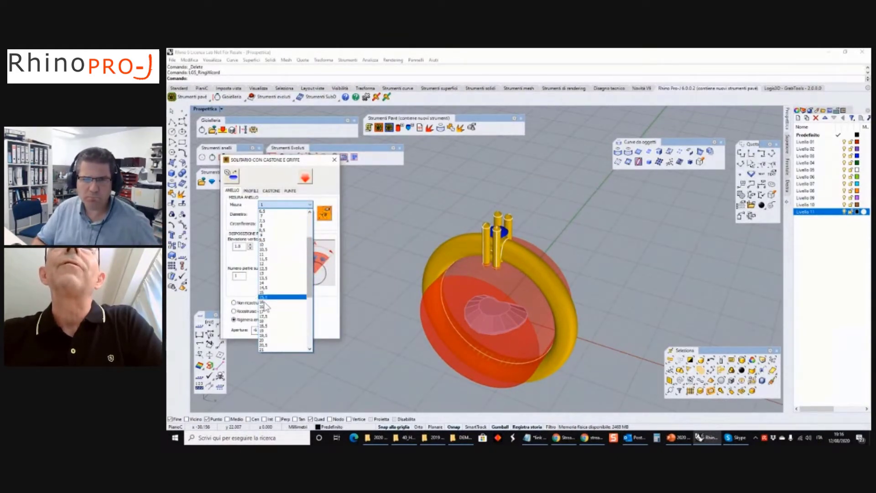
pyautogui.click(270, 303)
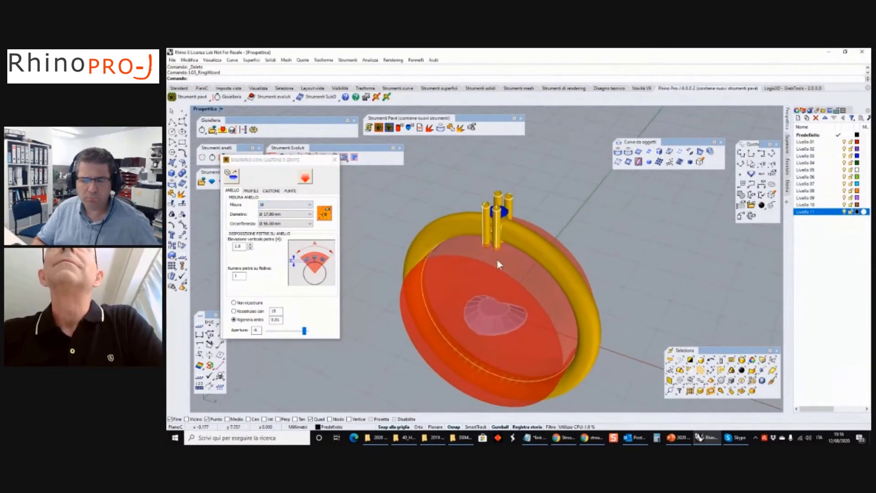
pyautogui.click(232, 178)
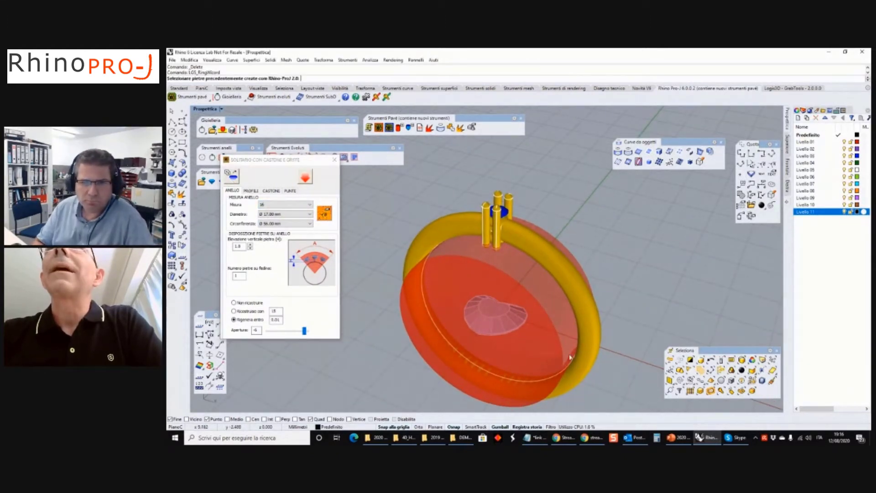
pyautogui.click(486, 311)
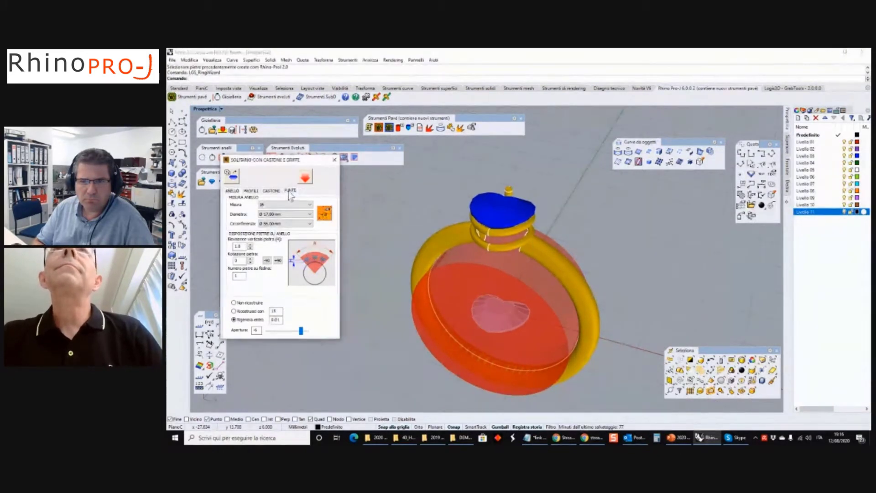
# Apply the heart-shaped prong layout to the setting and link its two prong position values
pyautogui.click(291, 190)
pyautogui.click(254, 224)
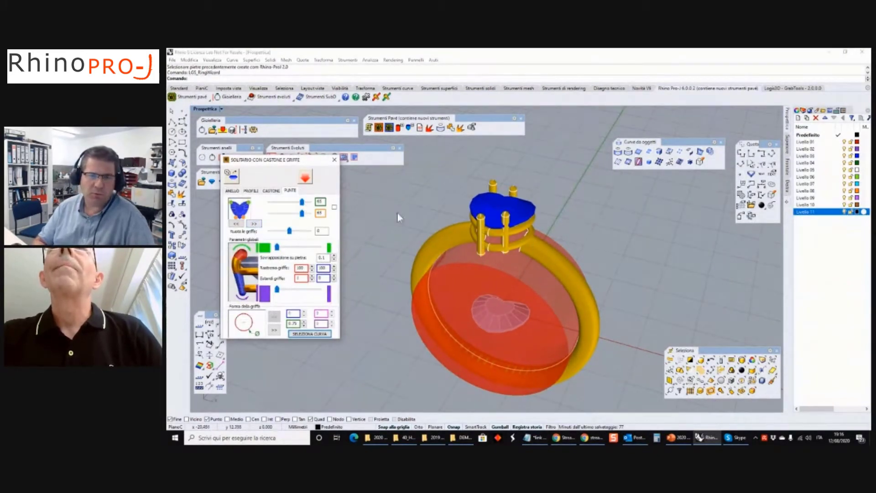
pyautogui.moveTo(398, 217); pyautogui.dragTo(446, 283, button='right')
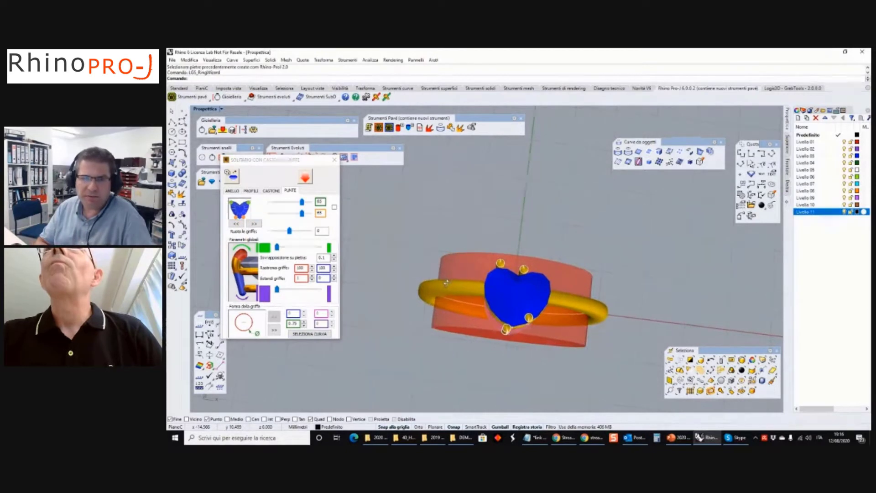
pyautogui.click(335, 209)
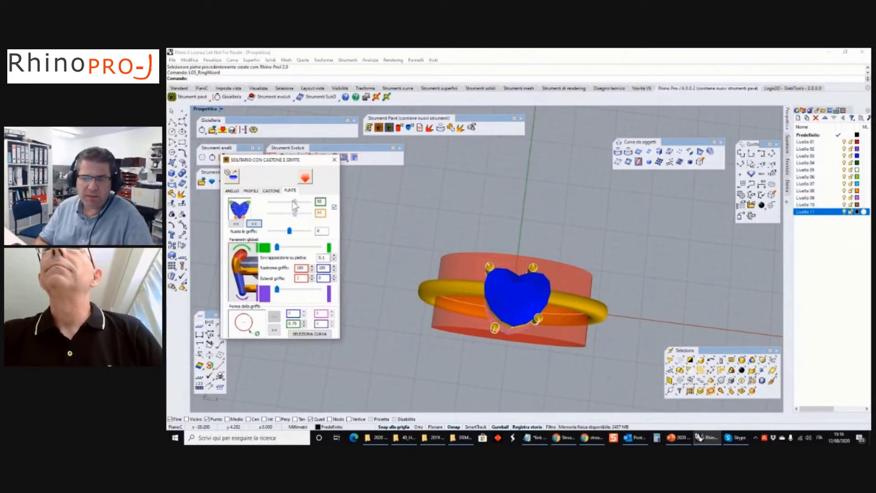
pyautogui.moveTo(582, 299); pyautogui.dragTo(577, 259, button='right')
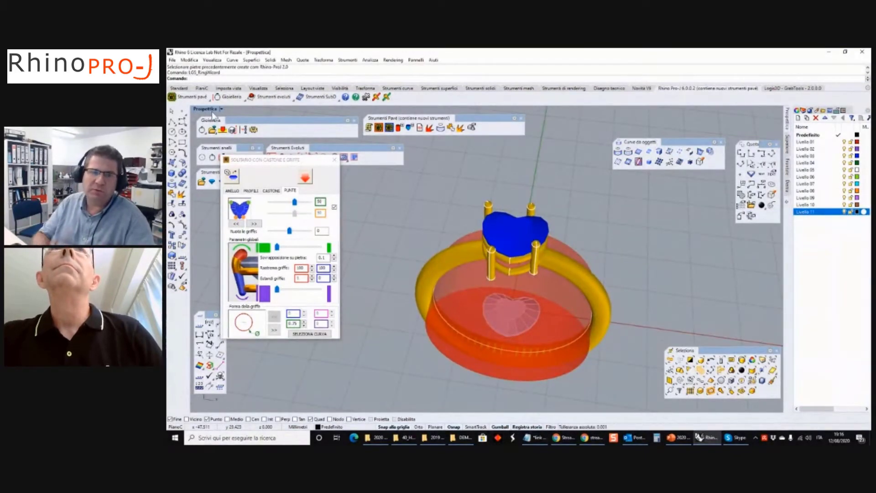
# Reselect the loose heart stone as the source stone for the solitaire setting
pyautogui.doubleClick(204, 110)
pyautogui.doubleClick(203, 110)
pyautogui.scroll(3, 474, 245)
pyautogui.moveTo(484, 244); pyautogui.dragTo(429, 246, button='right')
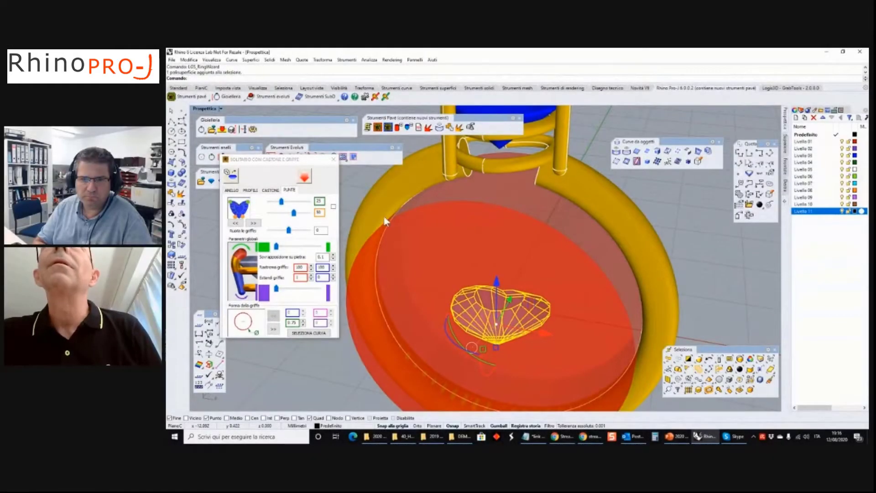
pyautogui.click(234, 177)
pyautogui.click(513, 311)
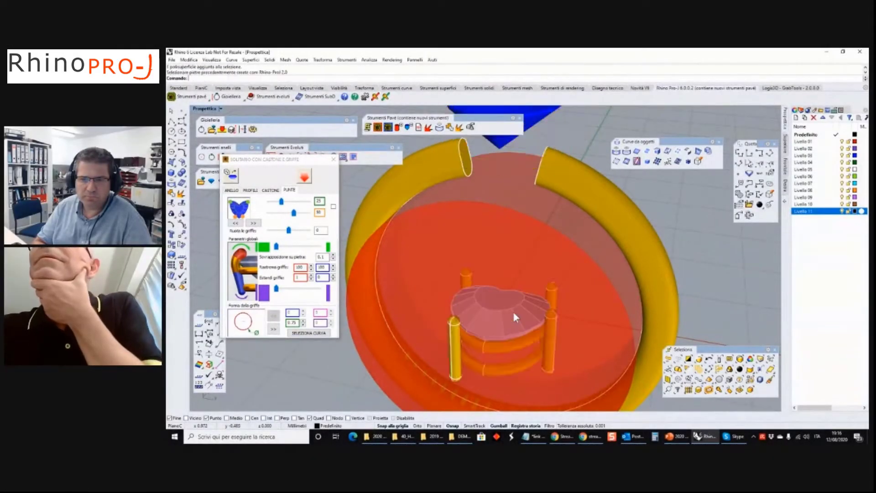
# Switch the setting's two rails from round wire to the flat-sided profile with A1 and A2 heights
pyautogui.moveTo(499, 254); pyautogui.dragTo(491, 292, button='right')
pyautogui.click(270, 190)
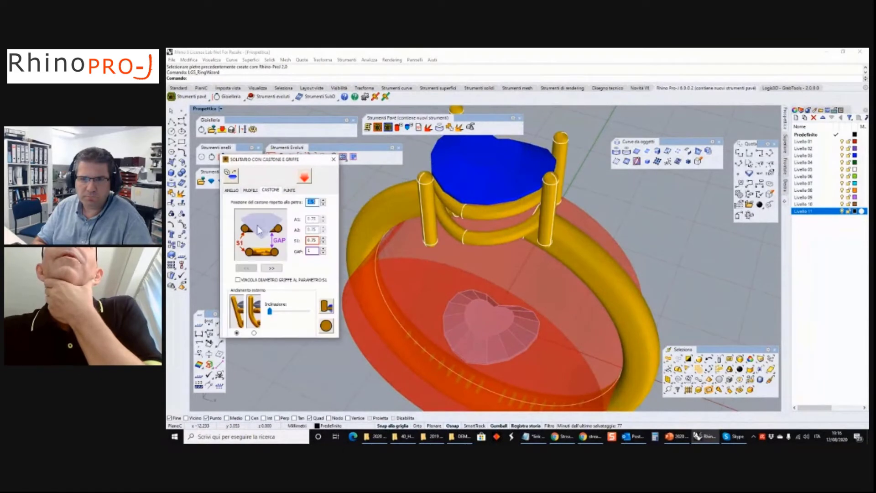
pyautogui.click(271, 268)
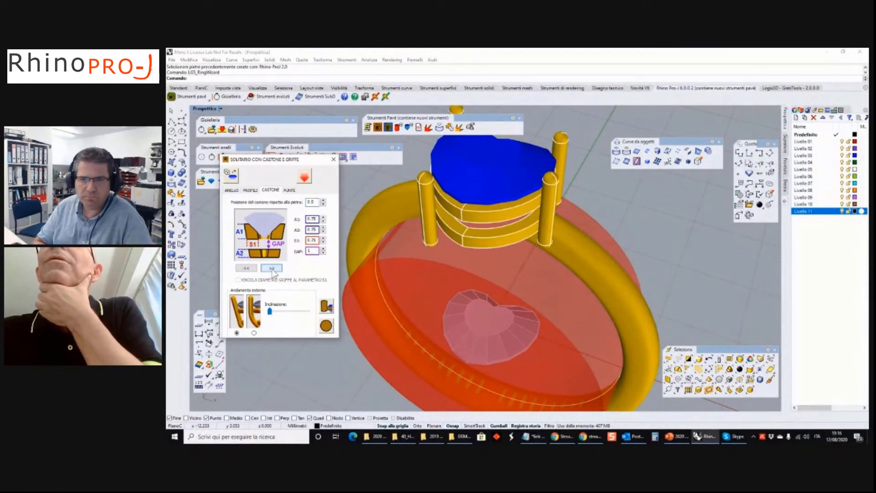
pyautogui.moveTo(429, 236); pyautogui.dragTo(404, 217, button='right')
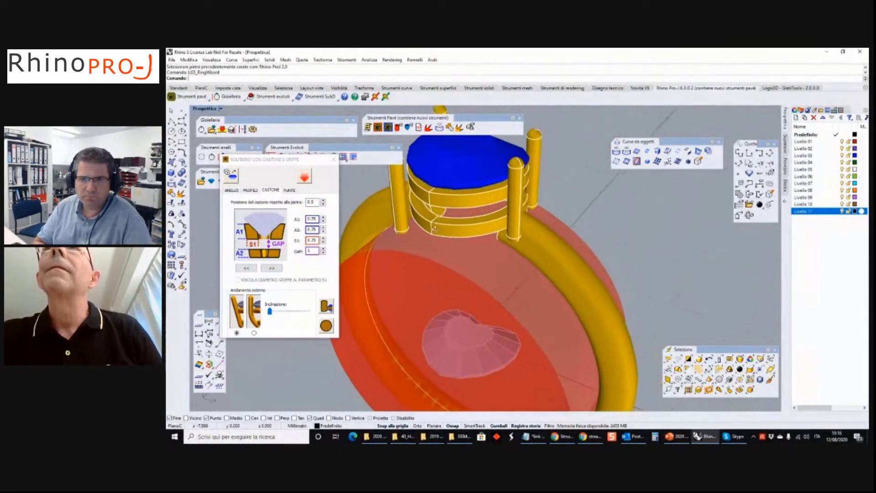
# Reduce the first dimension of the ring shank's upper profile
pyautogui.click(251, 190)
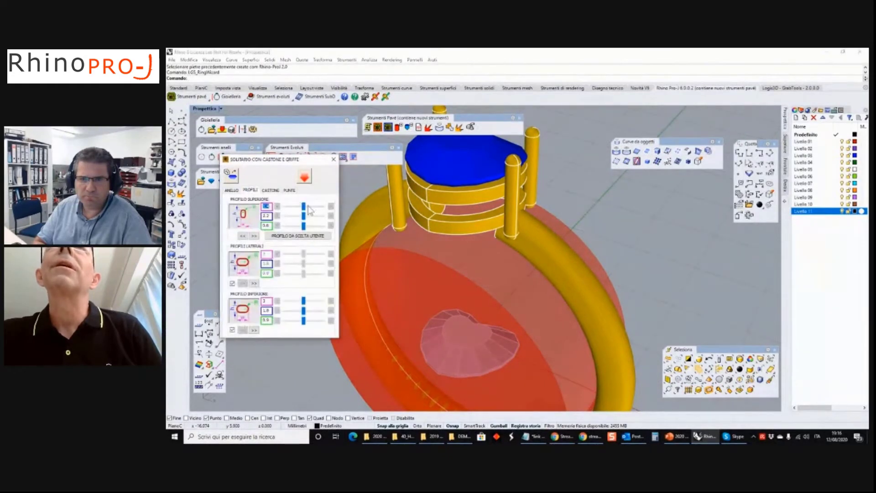
pyautogui.moveTo(308, 206); pyautogui.dragTo(280, 213)
pyautogui.moveTo(470, 233); pyautogui.dragTo(425, 235, button='right')
# Lower the vertical elevation of the stone on the ring to 0.4
pyautogui.click(232, 190)
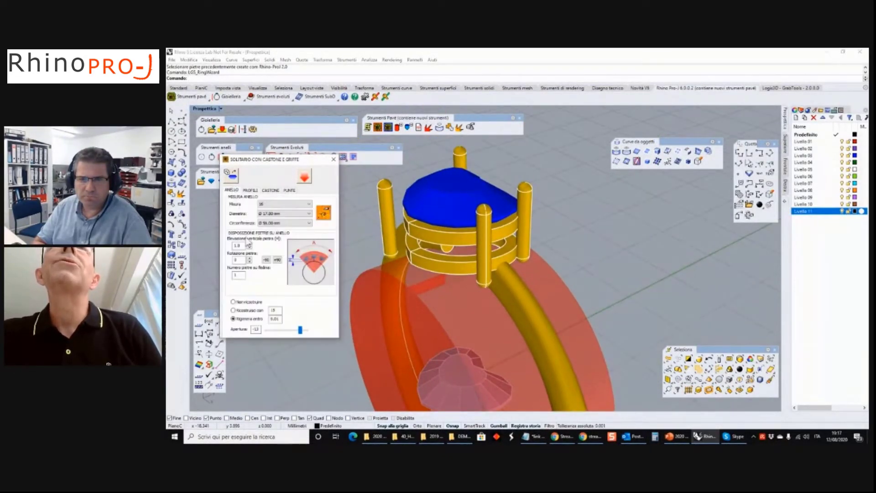
pyautogui.click(250, 248)
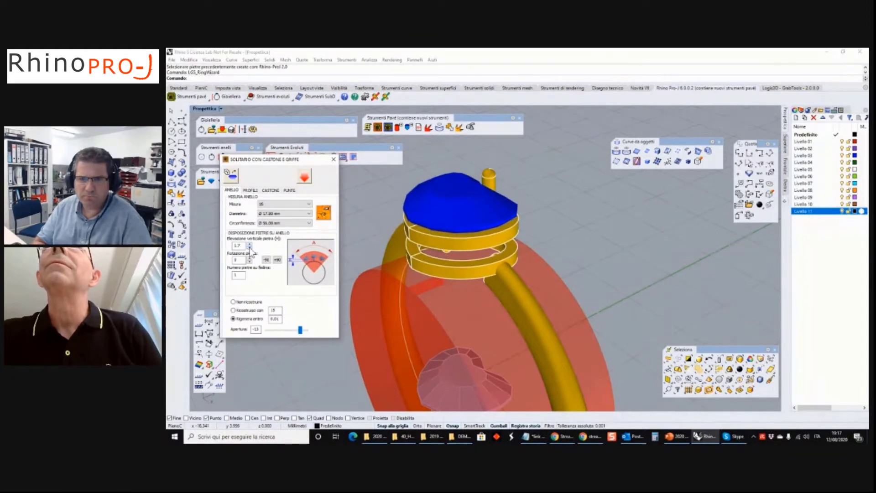
pyautogui.click(249, 248)
pyautogui.click(250, 248)
pyautogui.click(249, 248)
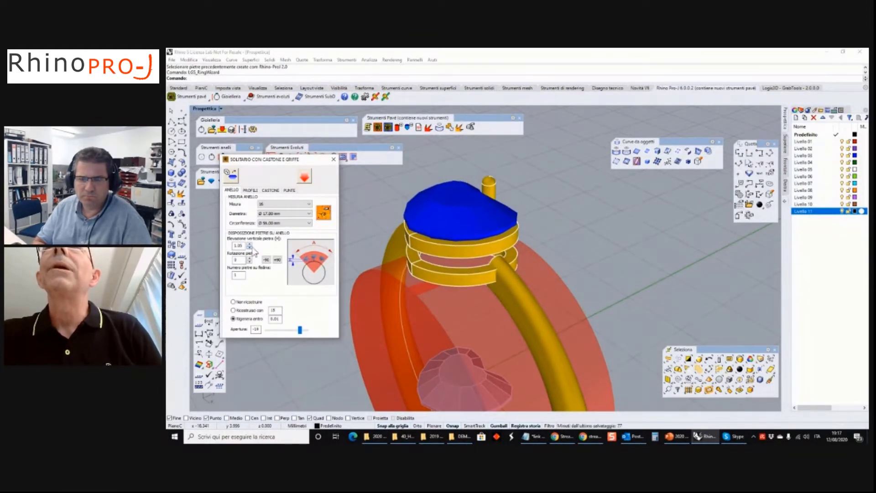
pyautogui.click(250, 248)
pyautogui.moveTo(419, 231); pyautogui.dragTo(361, 228, button='right')
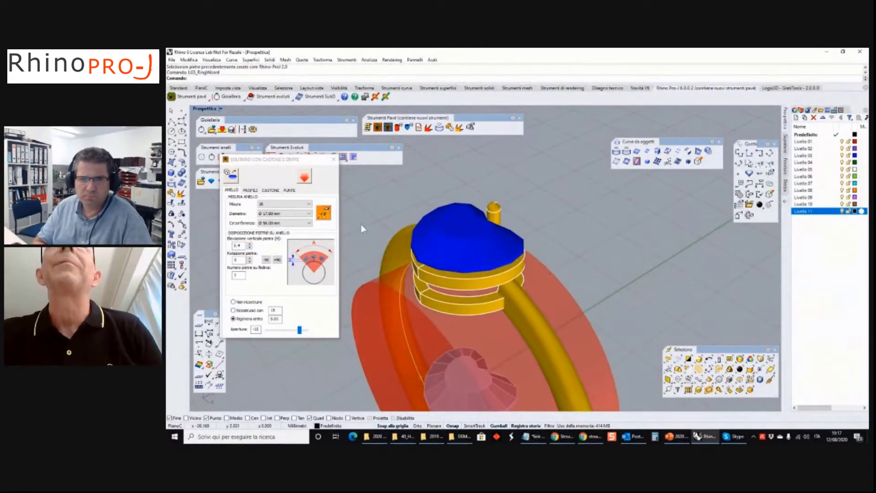
# Change the prong layout to 4 added prongs distributed evenly around the heart stone
pyautogui.click(267, 191)
pyautogui.click(290, 190)
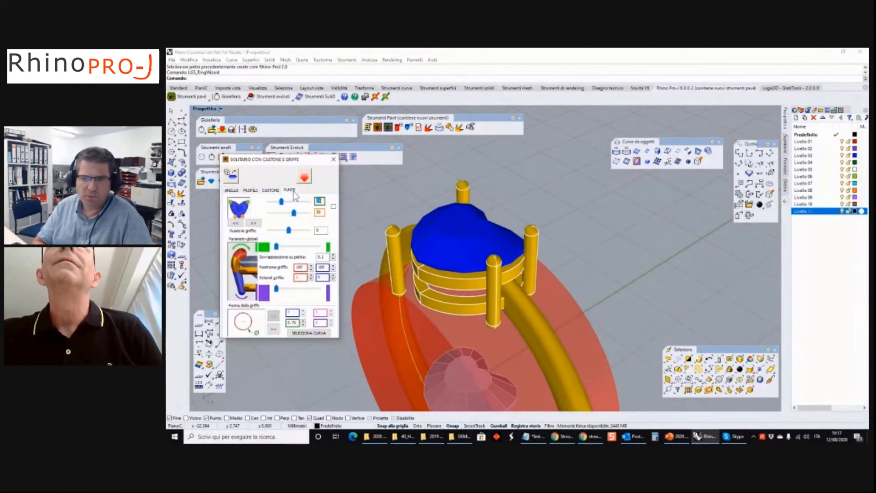
pyautogui.click(236, 223)
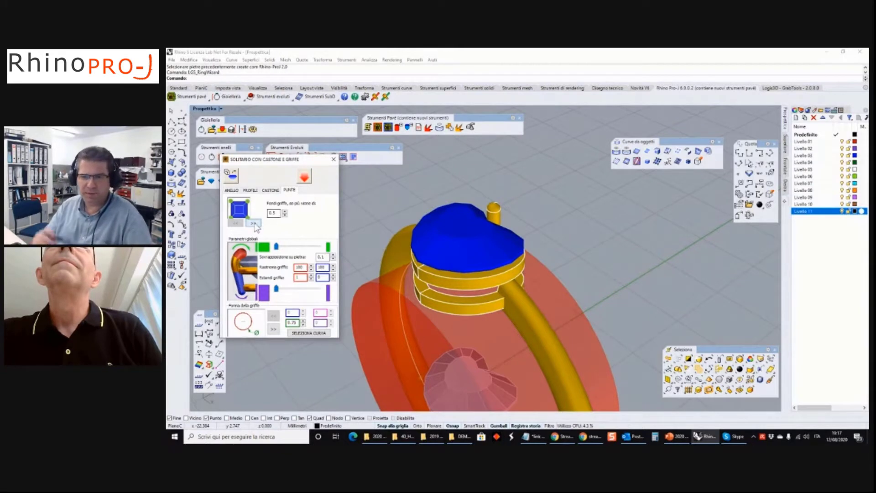
pyautogui.click(253, 223)
pyautogui.click(256, 223)
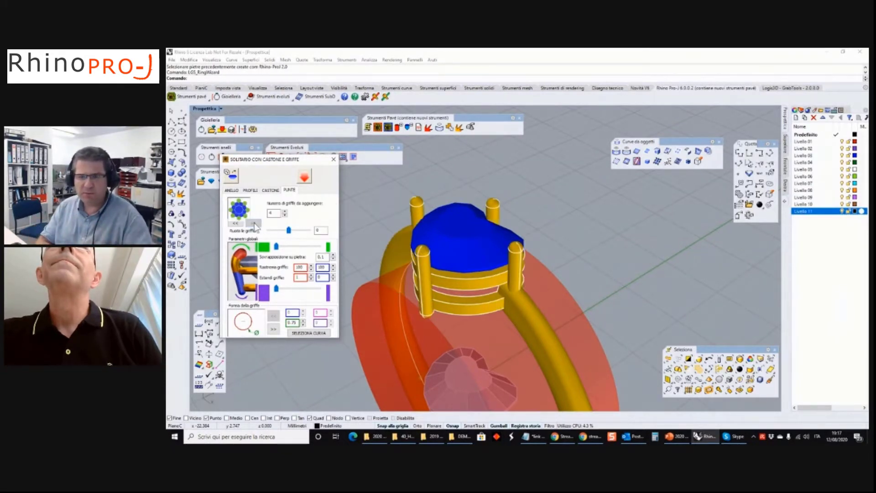
# Shift the four prongs around the stone by -13.5 and open the ring's profile settings
pyautogui.moveTo(349, 212); pyautogui.dragTo(377, 232, button='right')
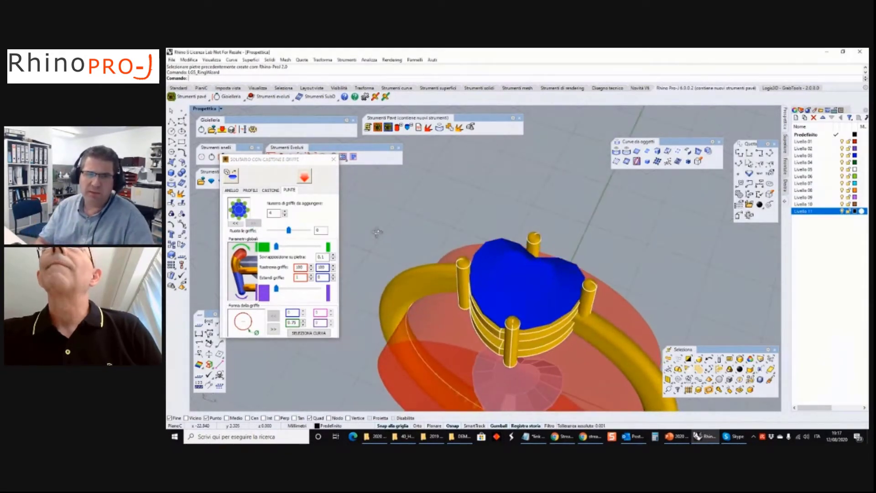
pyautogui.moveTo(289, 232); pyautogui.dragTo(287, 232)
pyautogui.moveTo(395, 229); pyautogui.dragTo(413, 212, button='right')
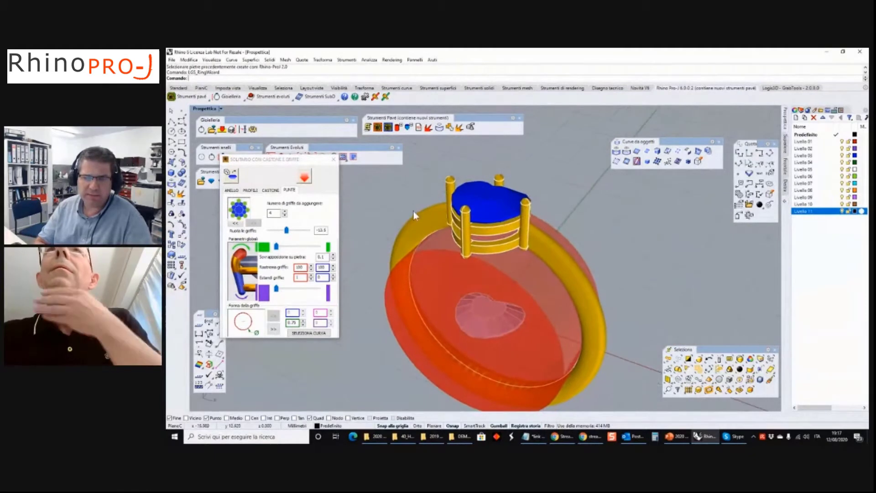
pyautogui.click(250, 191)
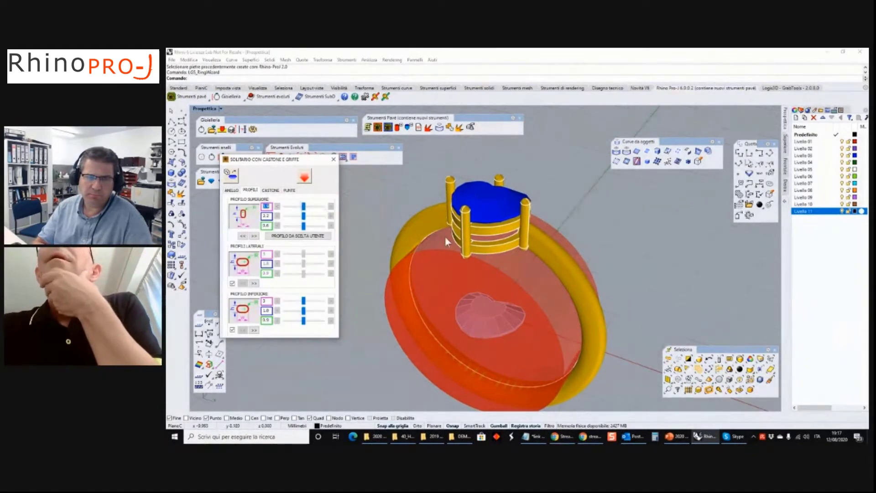
# Generate the finished solitaire ring with the heart stone from the current wizard settings and close the ring wizard
pyautogui.moveTo(446, 242); pyautogui.dragTo(450, 253, button='right')
pyautogui.click(303, 178)
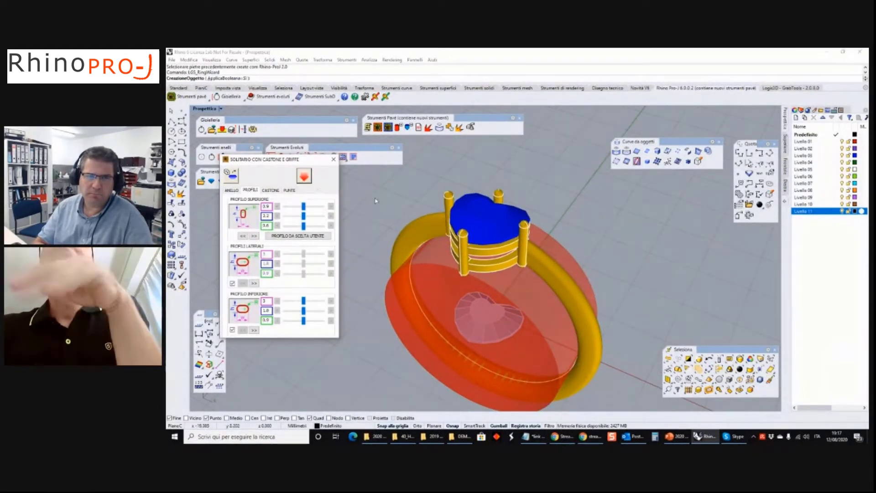
pyautogui.click(545, 269)
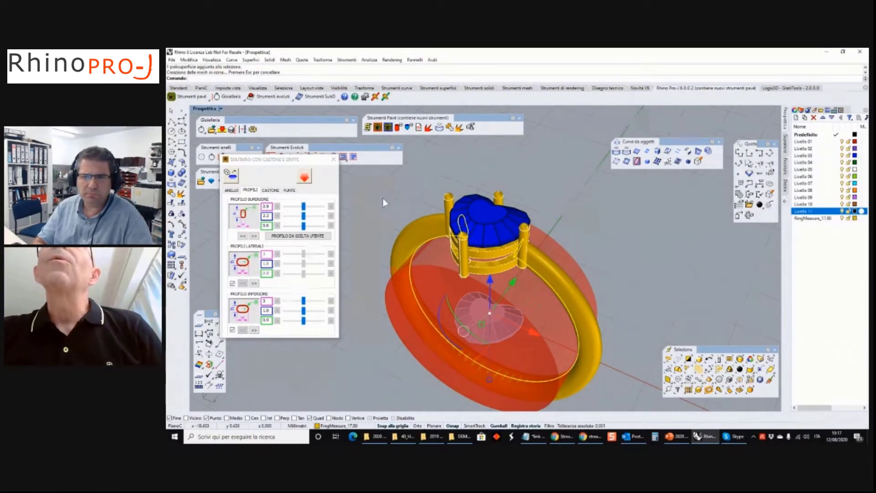
pyautogui.click(336, 160)
pyautogui.moveTo(415, 258); pyautogui.dragTo(431, 282, button='right')
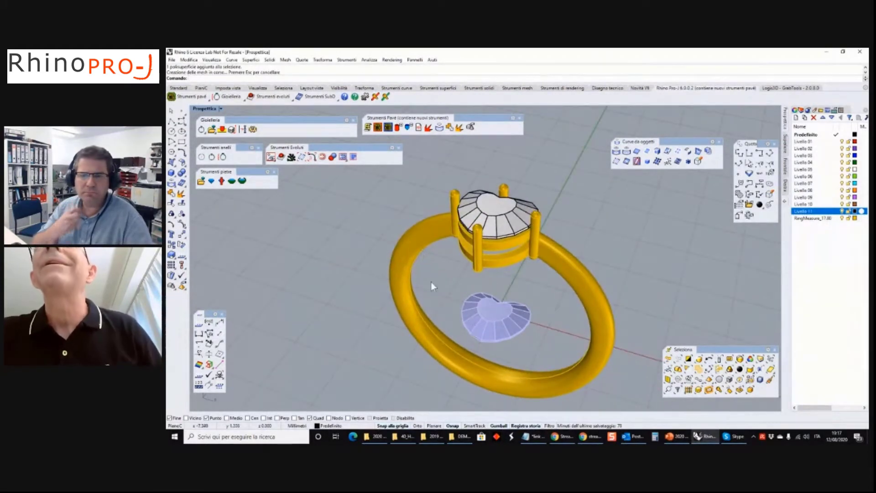
pyautogui.moveTo(525, 286); pyautogui.dragTo(478, 263, button='right')
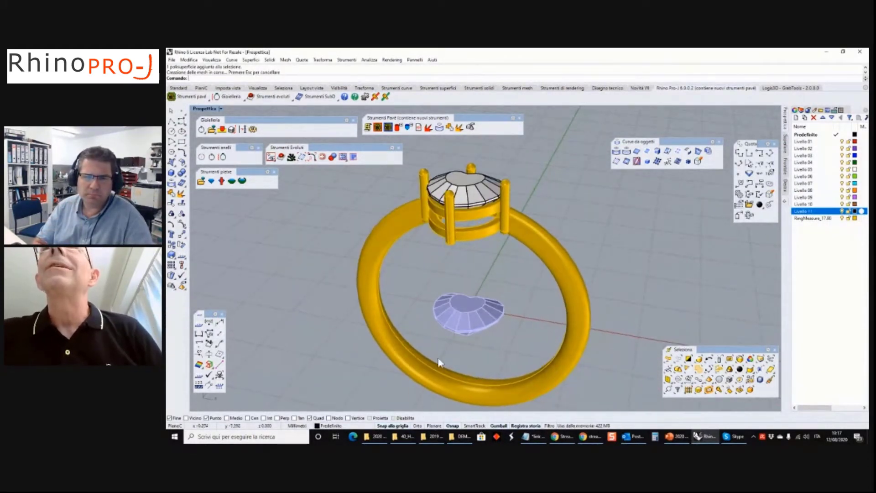
# Delete the solitaire ring, its setting and the original heart gem to empty the model
pyautogui.moveTo(506, 193); pyautogui.dragTo(407, 237)
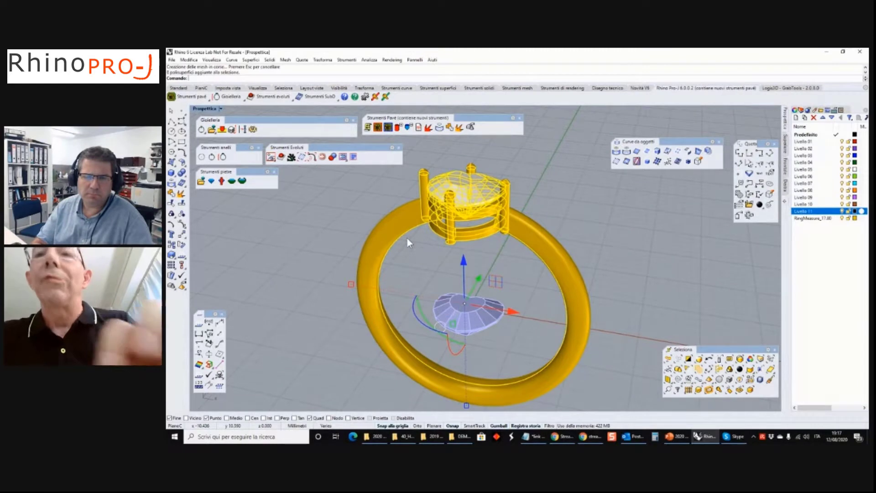
pyautogui.click(558, 185)
pyautogui.click(434, 220)
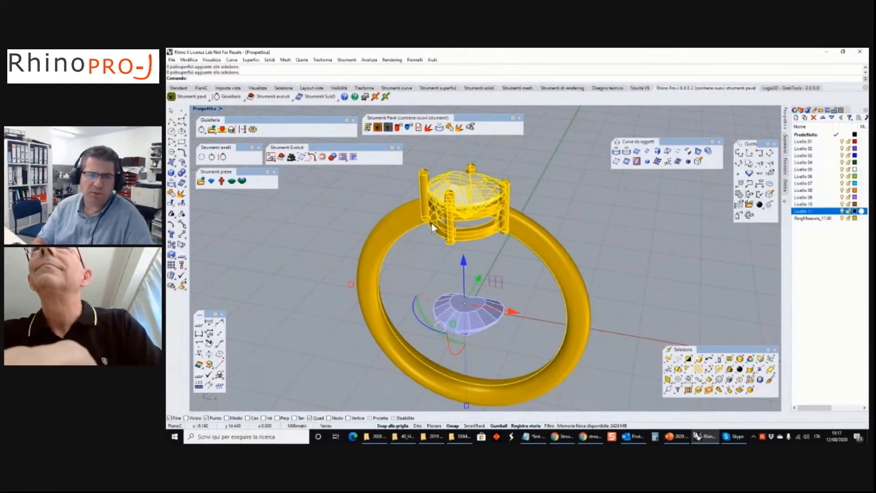
pyautogui.press('Delete')
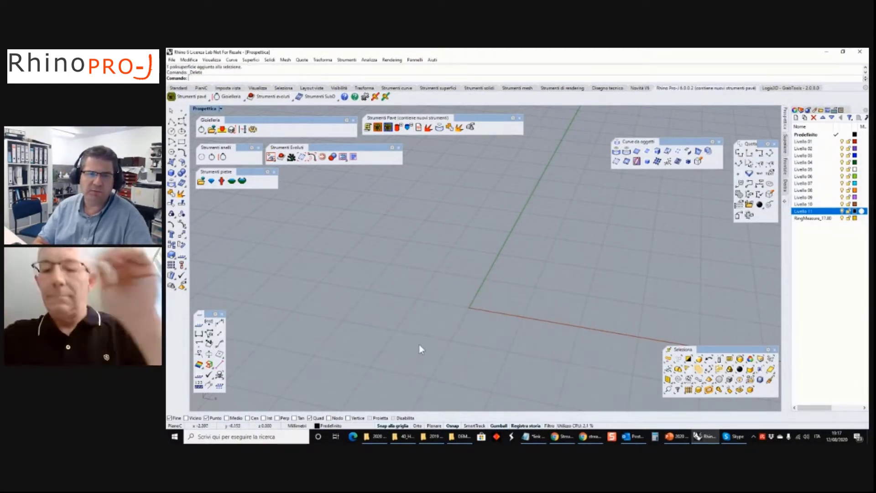
pyautogui.keyDown('shift'); pyautogui.moveTo(391, 221); pyautogui.dragTo(380, 240, button='right'); pyautogui.keyUp('shift')
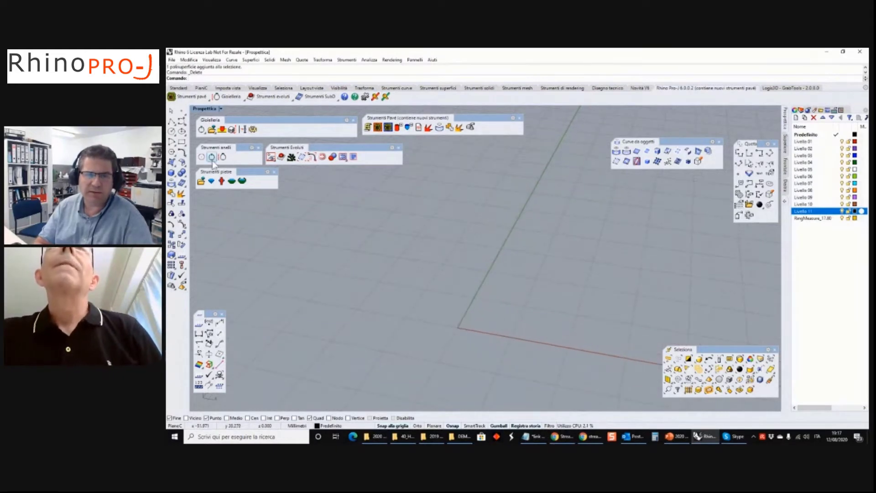
# Create a round gem with the second circular cut, locked proportions and an X dimension of 3.2
pyautogui.click(201, 182)
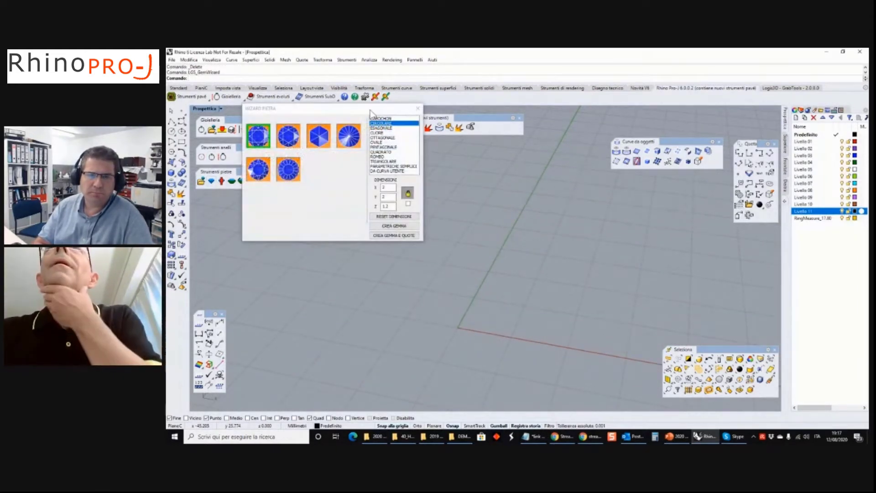
pyautogui.click(285, 200)
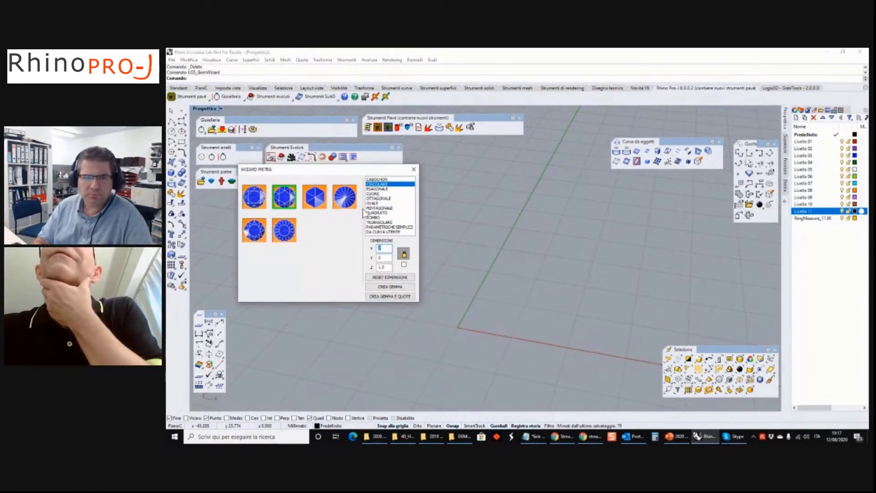
pyautogui.click(404, 265)
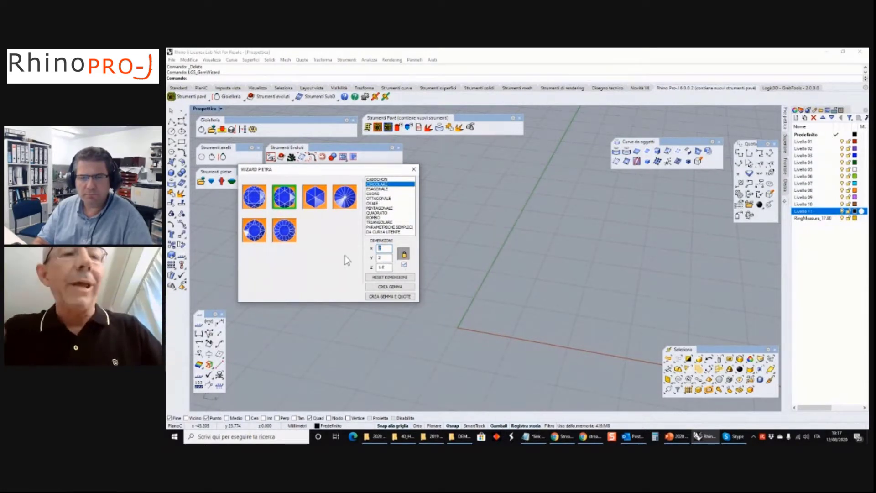
pyautogui.write('3.2')
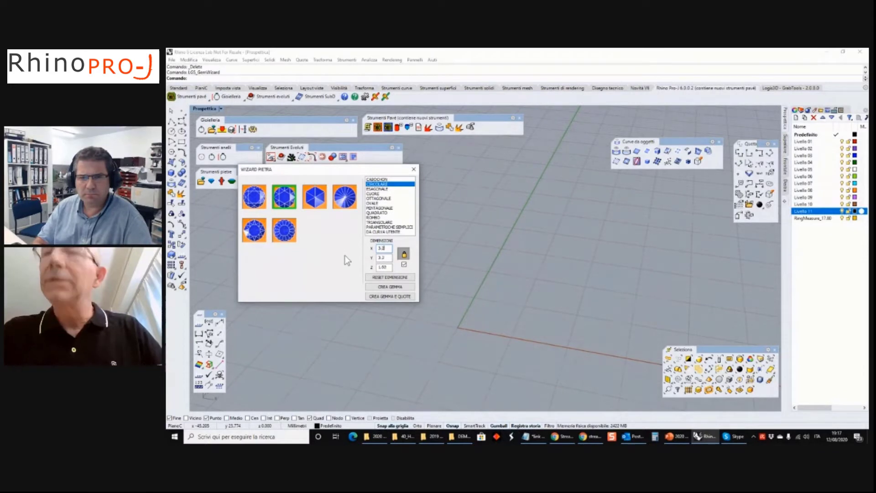
pyautogui.click(386, 289)
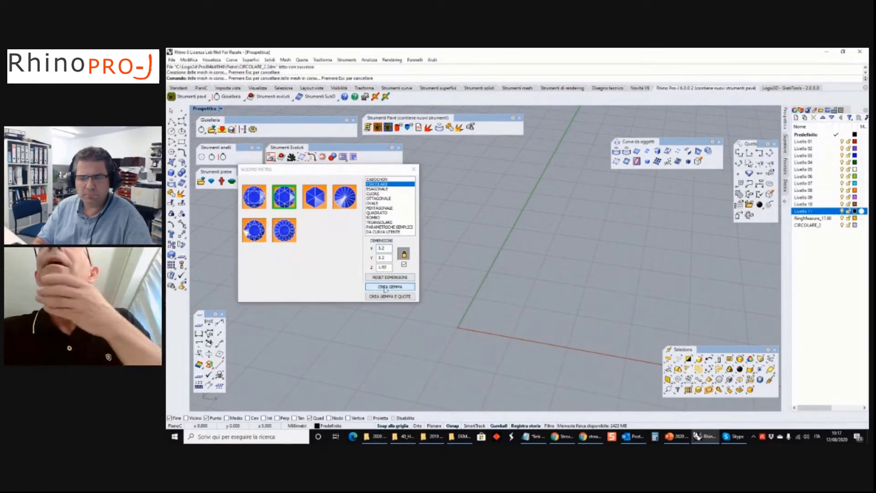
pyautogui.click(443, 212)
pyautogui.scroll(-3, 441, 221)
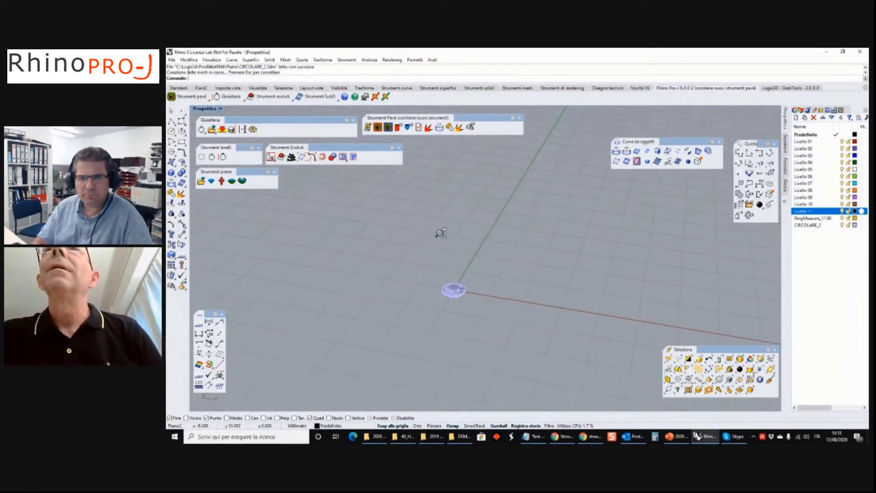
pyautogui.moveTo(441, 233); pyautogui.dragTo(412, 253, button='right')
pyautogui.scroll(5, 425, 269)
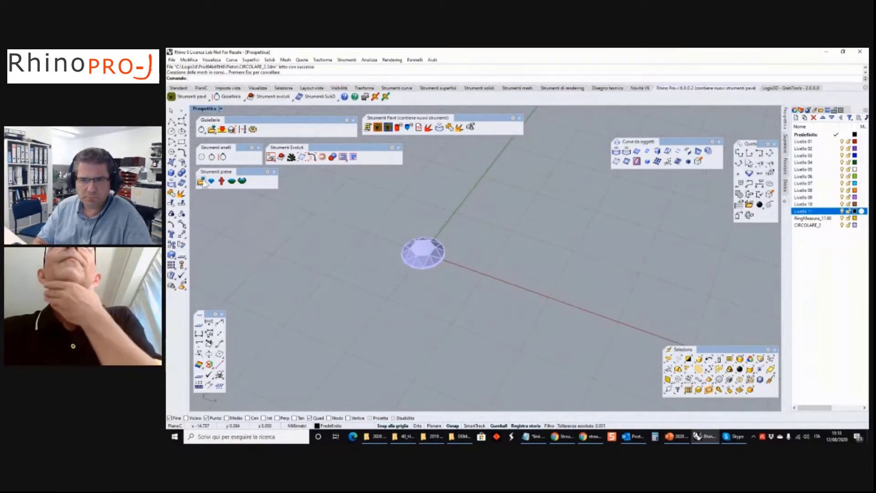
# Start a trilogy ring with bezels and prongs in the Ring Wizard
pyautogui.click(212, 157)
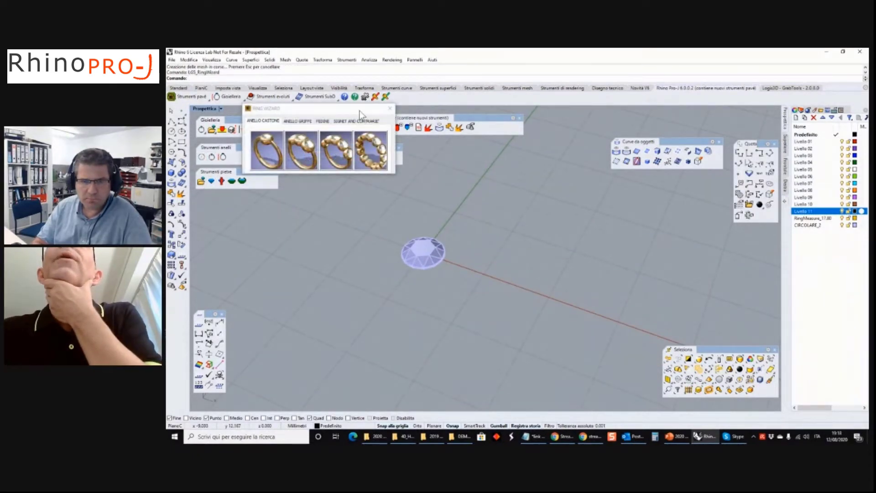
pyautogui.moveTo(361, 114); pyautogui.dragTo(341, 168)
pyautogui.click(285, 211)
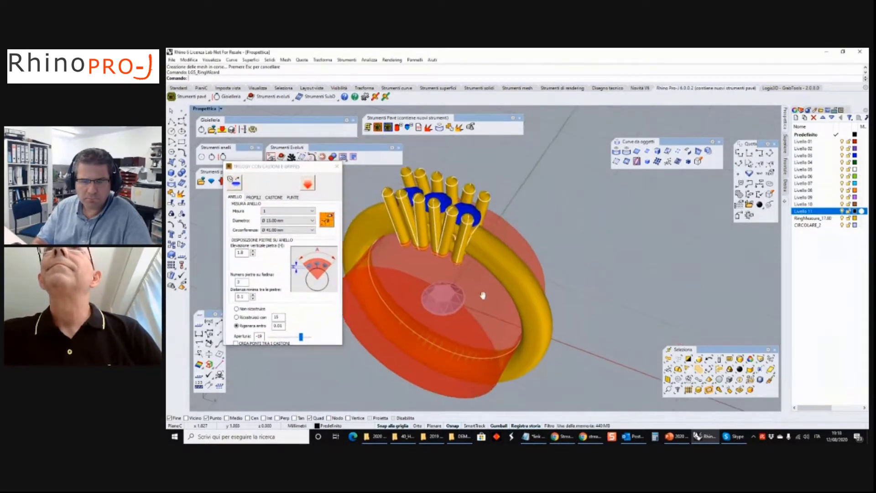
# Set the trilogy ring's size to 15 and replace its default stones with the round gem
pyautogui.click(280, 212)
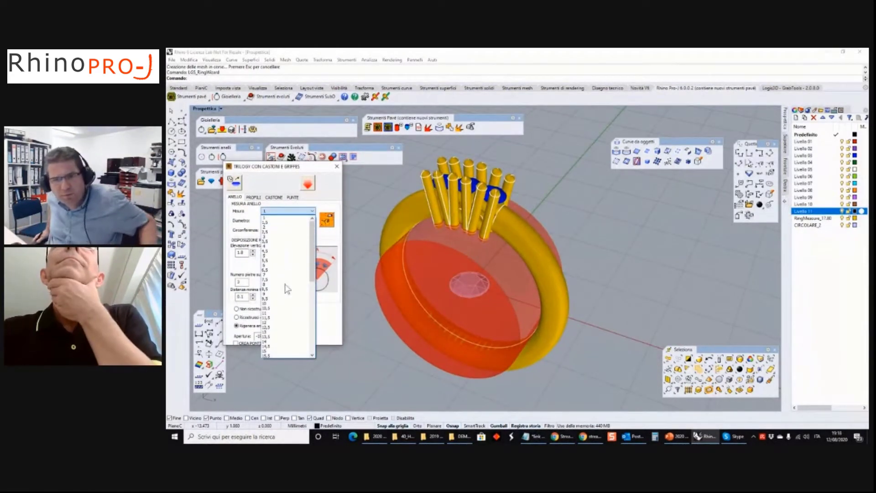
pyautogui.click(272, 351)
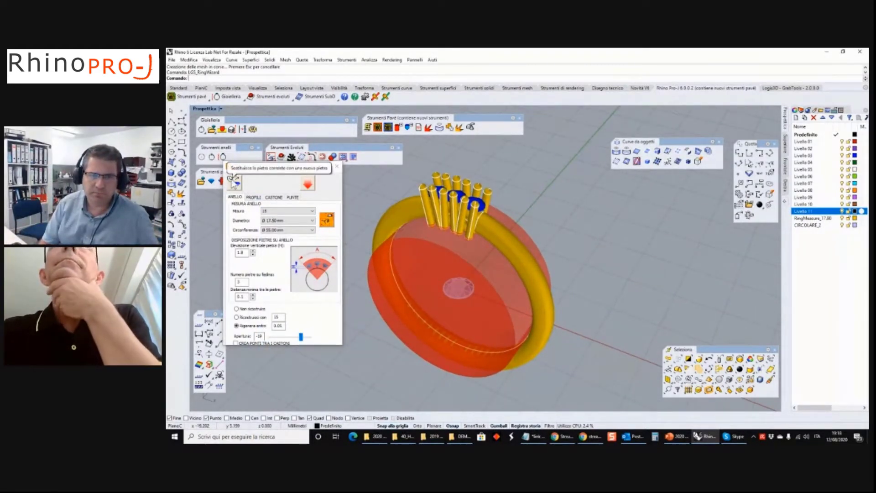
pyautogui.click(235, 181)
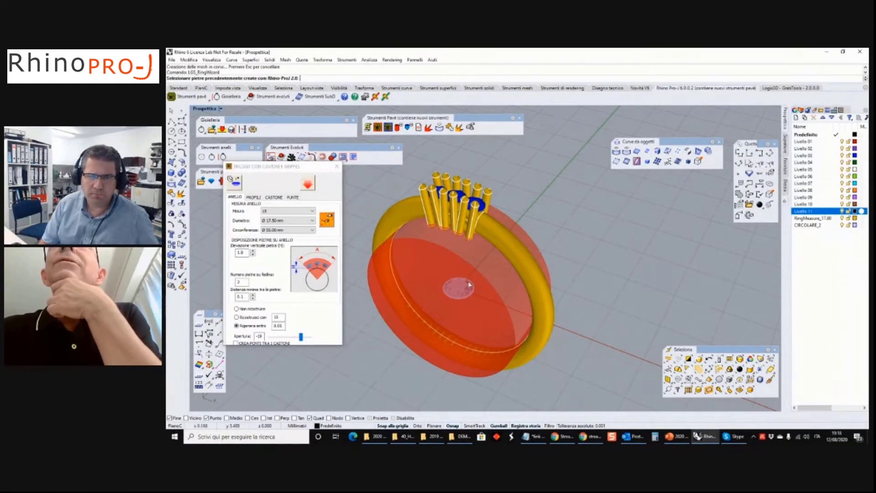
pyautogui.click(465, 290)
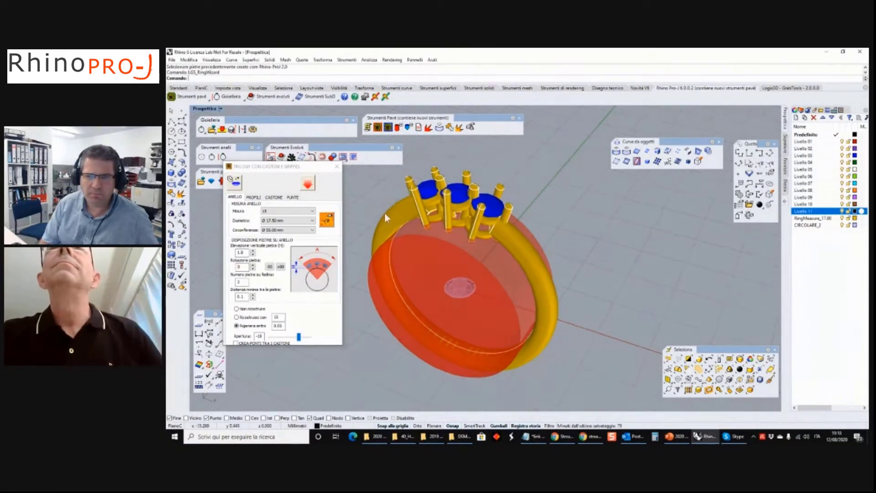
# Change the trilogy's stone setting to the bezel type with two rings separated by a gap
pyautogui.click(254, 197)
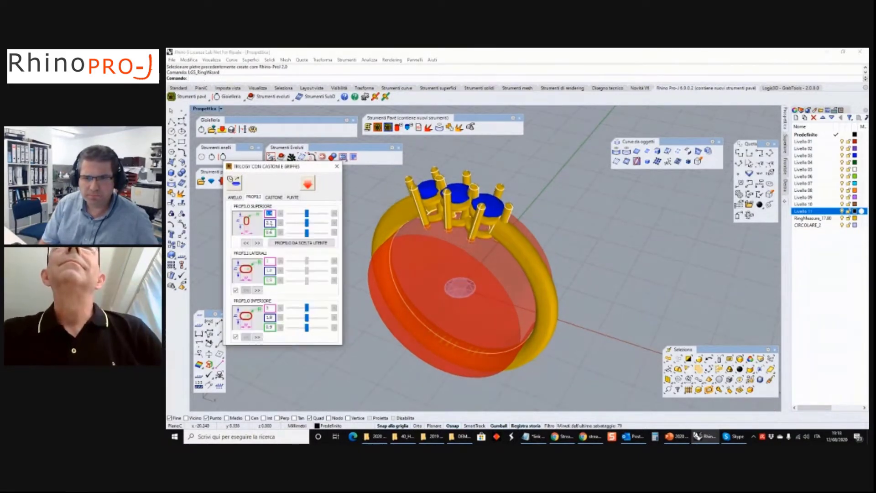
pyautogui.click(274, 197)
pyautogui.click(275, 275)
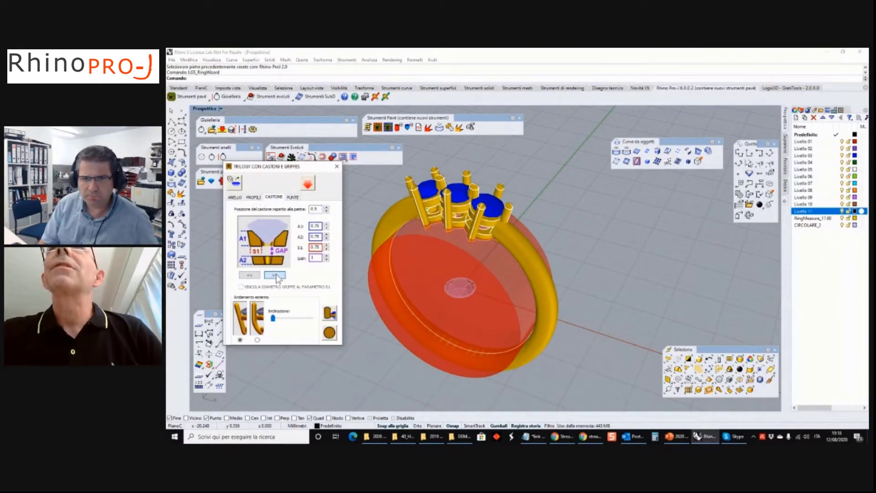
pyautogui.scroll(5, 497, 197)
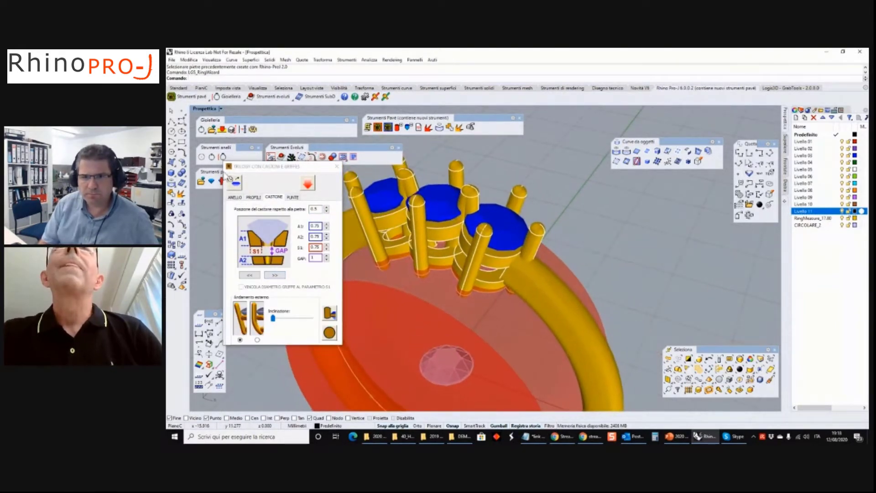
# Switch the prongs to the angle-controlled layout and reduce their angle so they sit at the stones' diagonal corners, checking from above
pyautogui.doubleClick(204, 109)
pyautogui.doubleClick(204, 110)
pyautogui.moveTo(484, 248); pyautogui.dragTo(480, 253, button='right')
pyautogui.scroll(5, 481, 254)
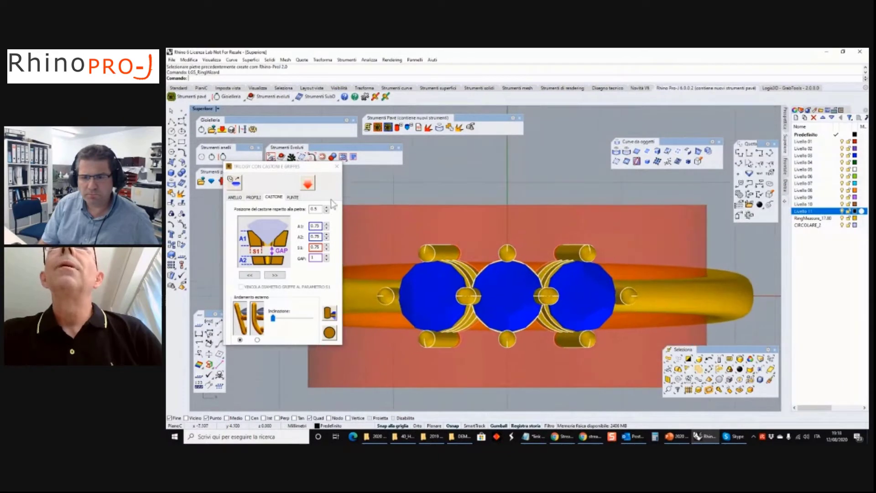
pyautogui.click(292, 198)
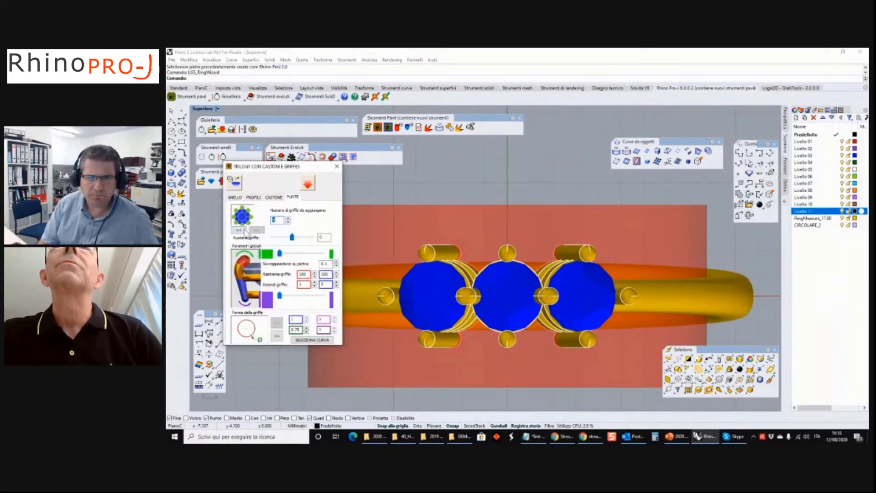
pyautogui.click(242, 231)
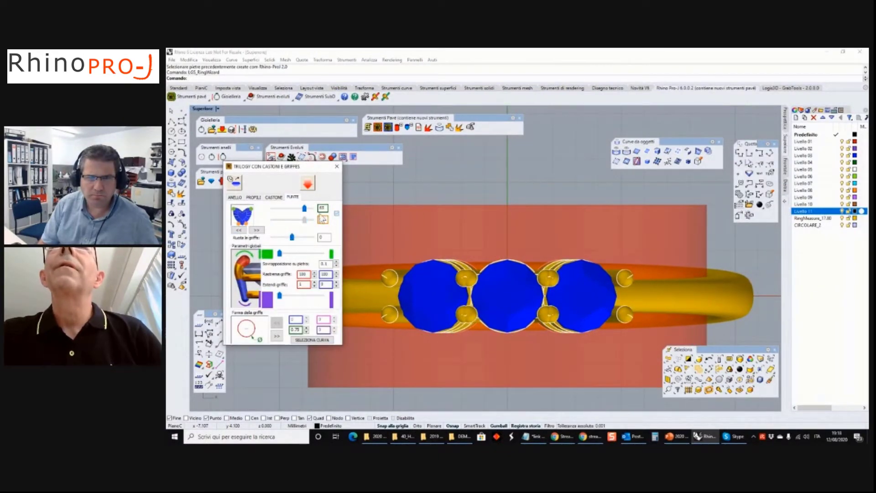
pyautogui.moveTo(301, 211); pyautogui.dragTo(288, 210)
# Slightly increase the inclination of the prongs' lower ends on all three stones
pyautogui.click(785, 117)
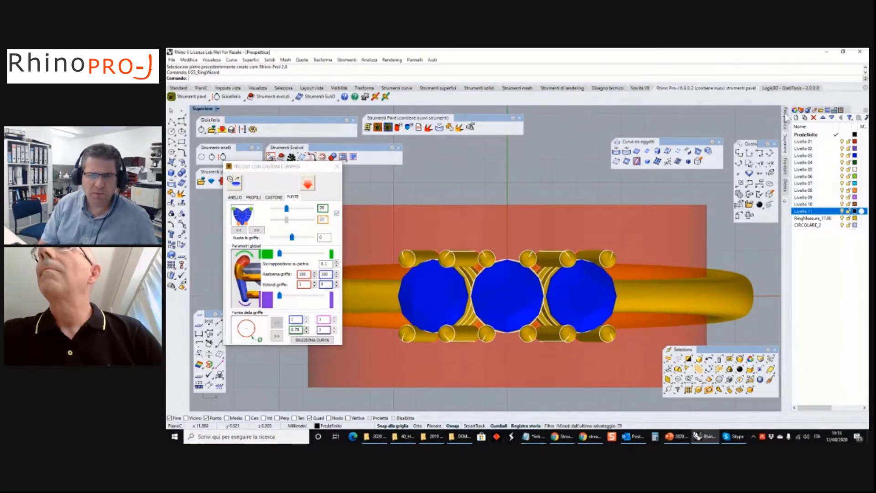
pyautogui.moveTo(478, 217); pyautogui.dragTo(369, 270, button='right')
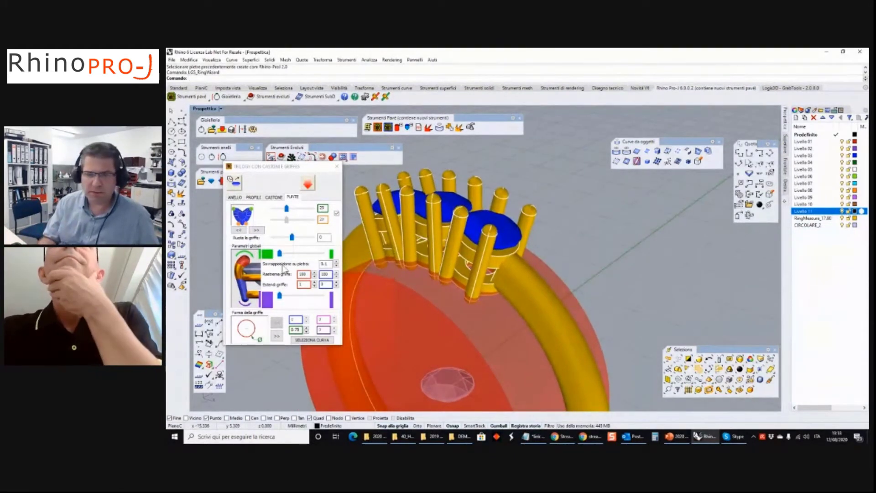
pyautogui.moveTo(280, 296); pyautogui.dragTo(285, 298)
pyautogui.click(274, 197)
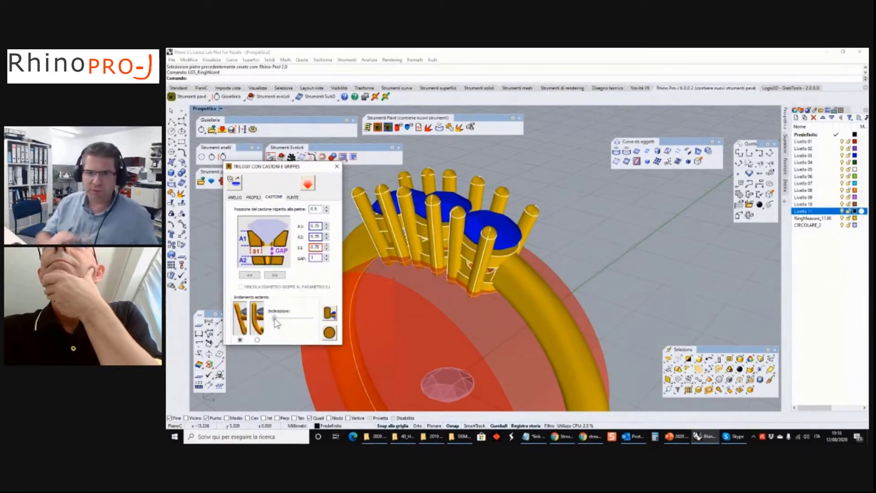
pyautogui.click(293, 197)
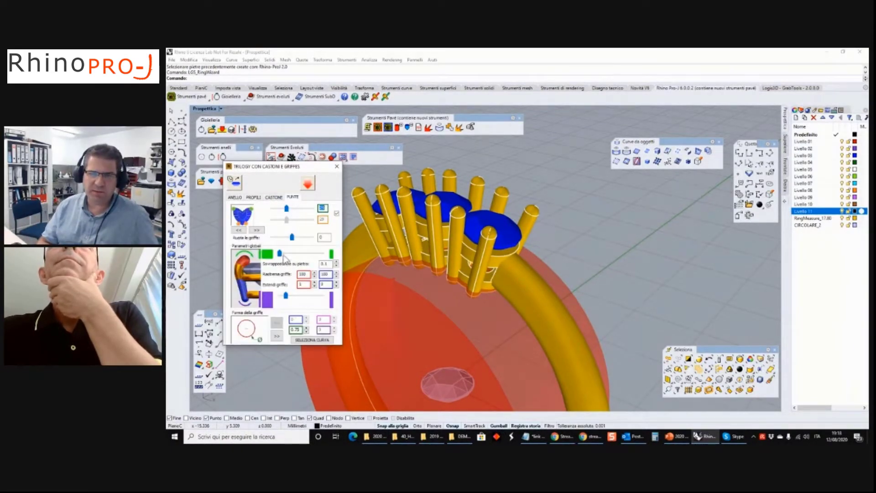
pyautogui.moveTo(286, 297); pyautogui.dragTo(288, 297)
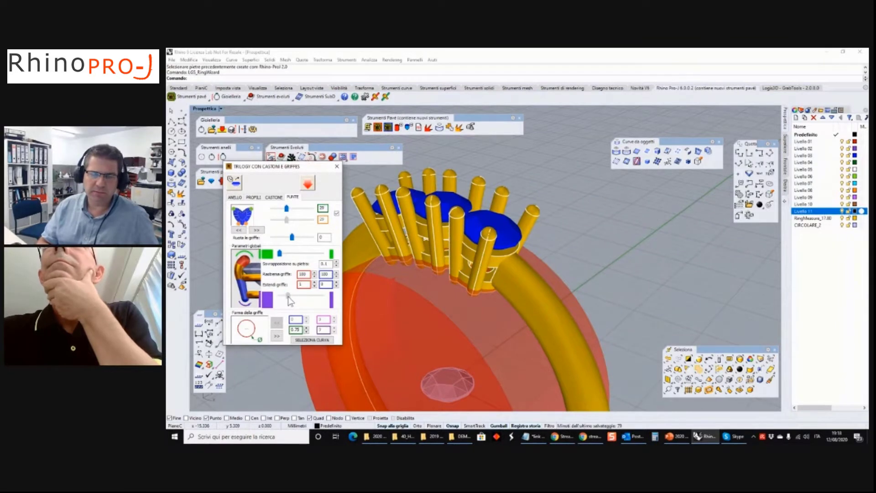
# Set the shank's upper profile to 2.25 in its second dimension, reduce its first dimension, and enlarge the lower profile's first dimension
pyautogui.click(259, 198)
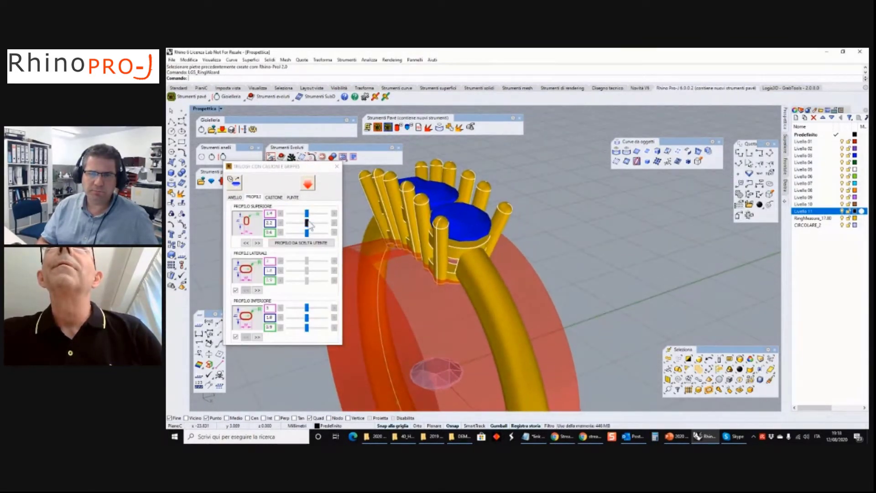
pyautogui.click(306, 224)
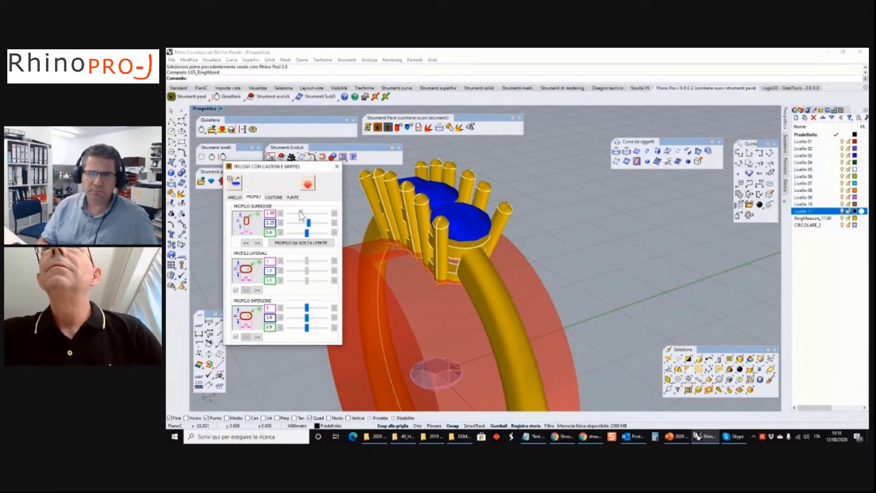
pyautogui.moveTo(473, 294); pyautogui.dragTo(457, 252, button='right')
pyautogui.moveTo(307, 309); pyautogui.dragTo(397, 328)
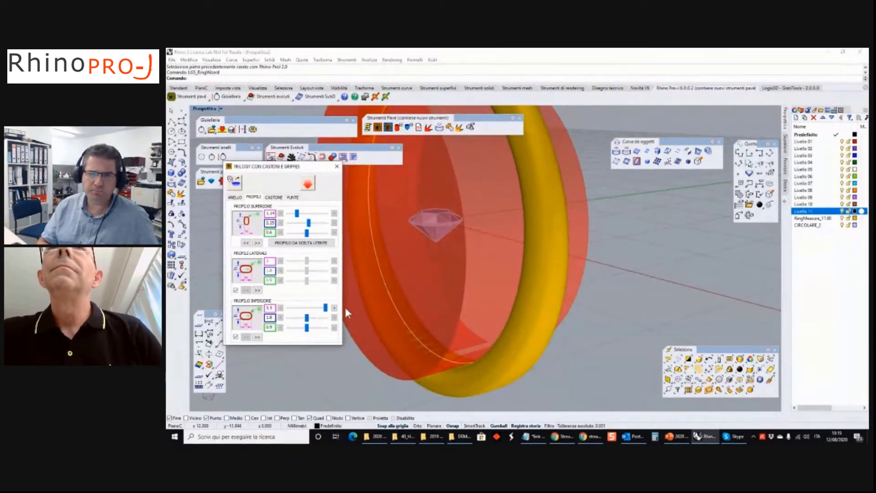
# Set the first dimension of the shank's lower profile to 4 and check the ring from the setting side
pyautogui.moveTo(310, 309); pyautogui.dragTo(347, 306)
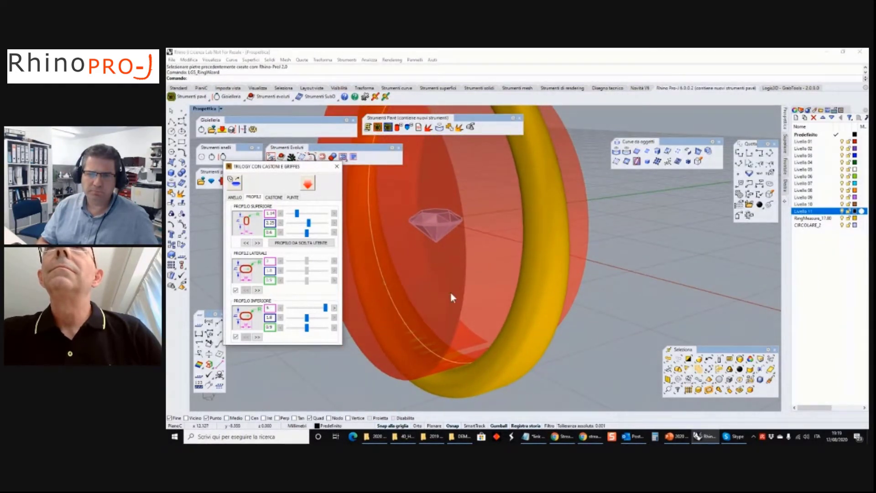
pyautogui.scroll(-6, 470, 272)
pyautogui.moveTo(470, 271); pyautogui.dragTo(469, 275, button='right')
pyautogui.moveTo(458, 243); pyautogui.dragTo(401, 240, button='right')
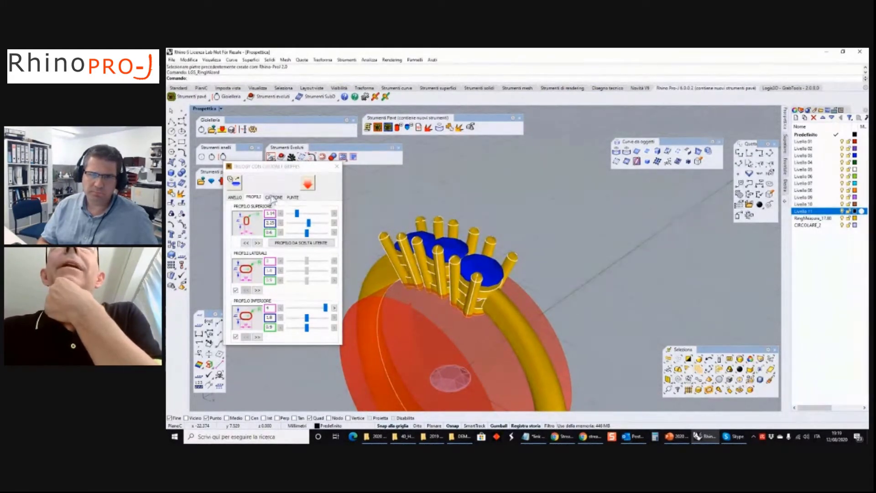
# Shorten the upper ends of the trilogy's prongs by setting their extension to 0.6
pyautogui.click(292, 197)
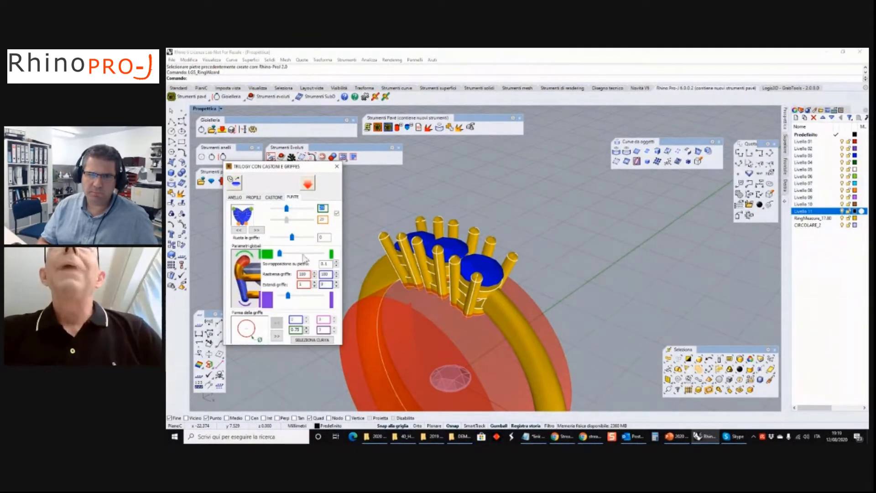
pyautogui.click(314, 287)
pyautogui.click(314, 288)
pyautogui.click(314, 287)
pyautogui.click(314, 287)
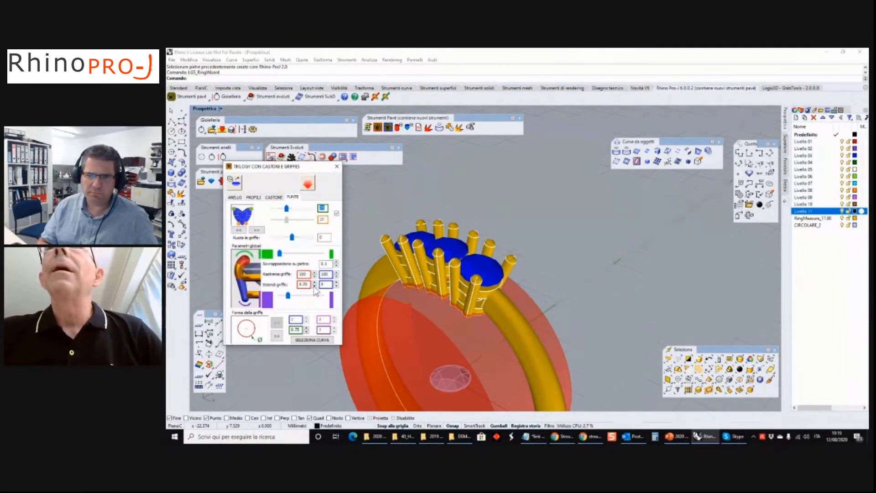
pyautogui.click(314, 287)
# Generate the trilogy ring as solid geometry, move it clear of the preview and inspect its stone seats
pyautogui.click(308, 184)
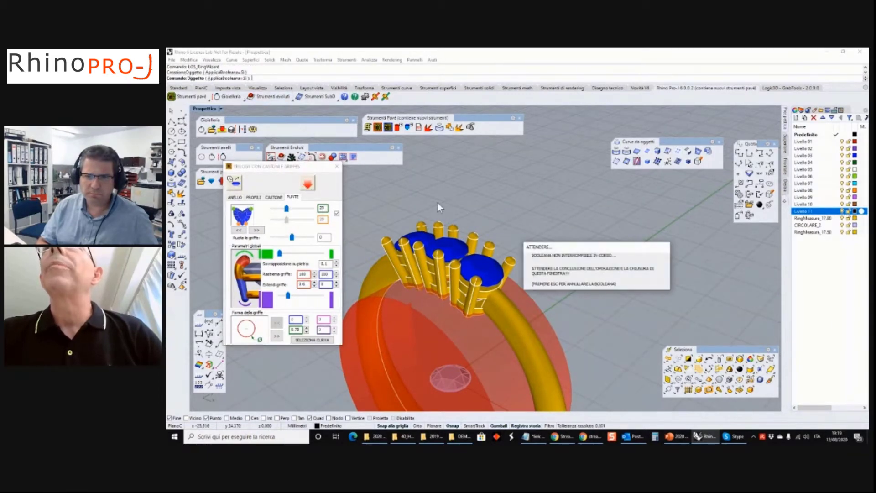
pyautogui.click(440, 272)
pyautogui.moveTo(475, 281); pyautogui.dragTo(452, 276, button='right')
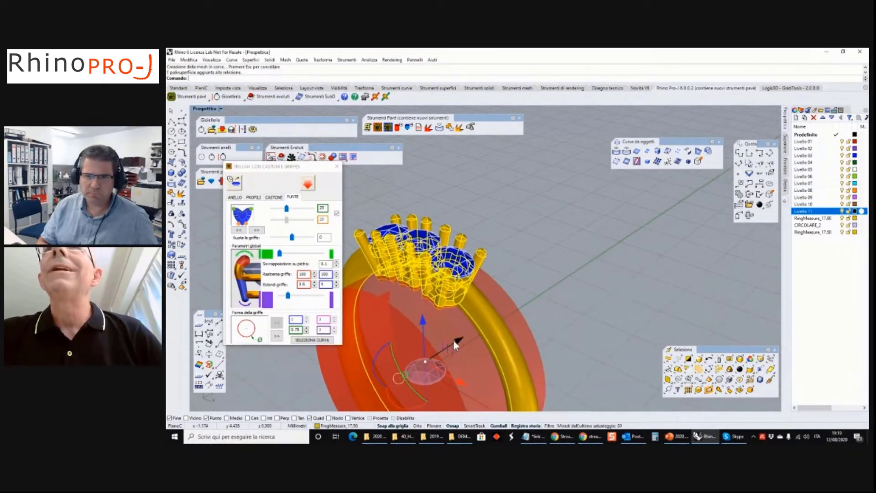
pyautogui.moveTo(462, 338); pyautogui.dragTo(713, 238)
pyautogui.click(530, 213)
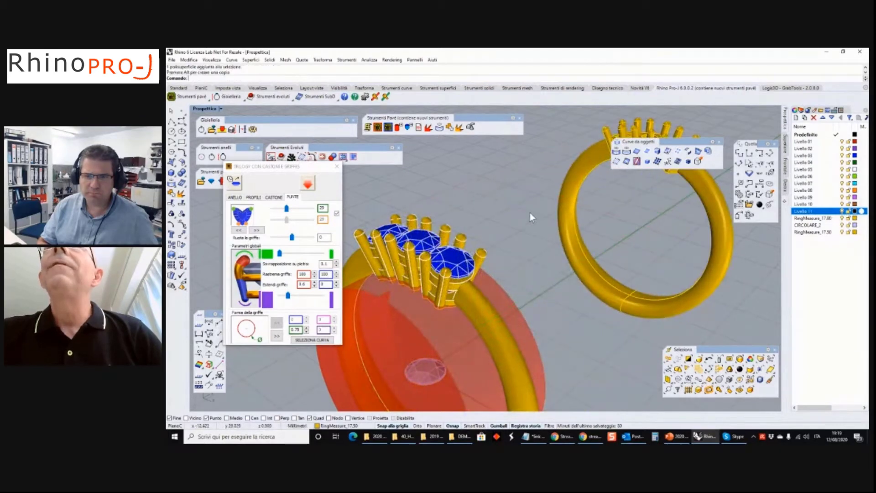
pyautogui.moveTo(531, 214); pyautogui.dragTo(464, 245, button='right')
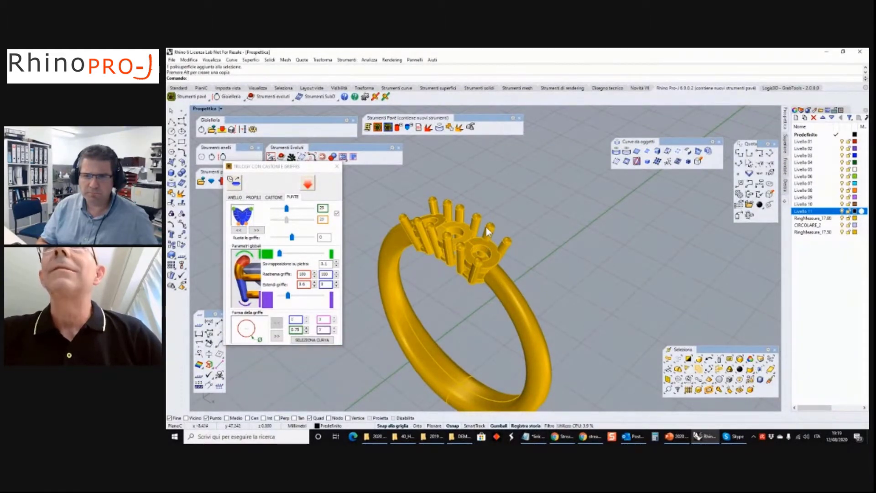
# Delete the generated stone objects left in the three settings of the preview ring
pyautogui.scroll(-2, 485, 244)
pyautogui.keyDown('shift'); pyautogui.moveTo(319, 345); pyautogui.dragTo(503, 238, button='right'); pyautogui.keyUp('shift')
pyautogui.scroll(5, 502, 238)
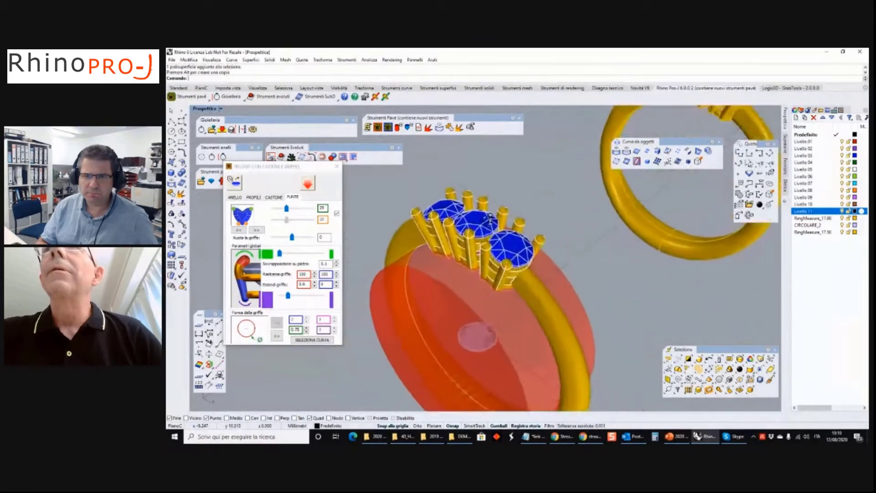
pyautogui.click(479, 219)
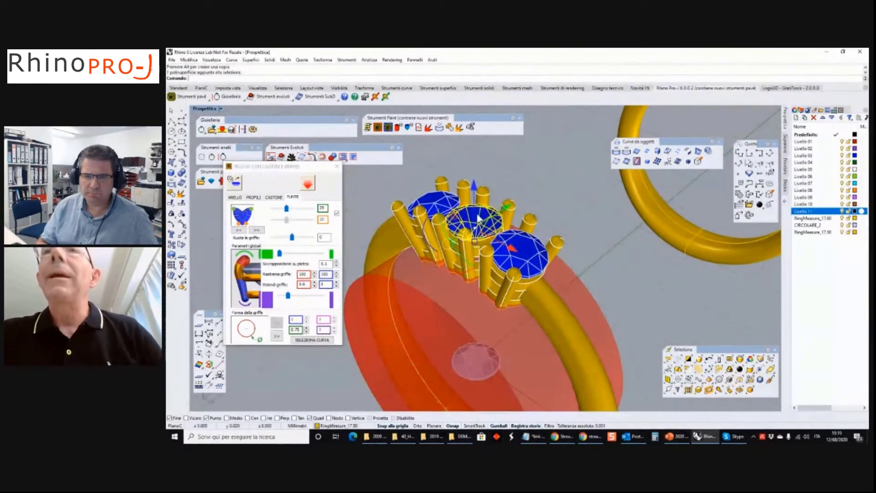
pyautogui.press('Delete')
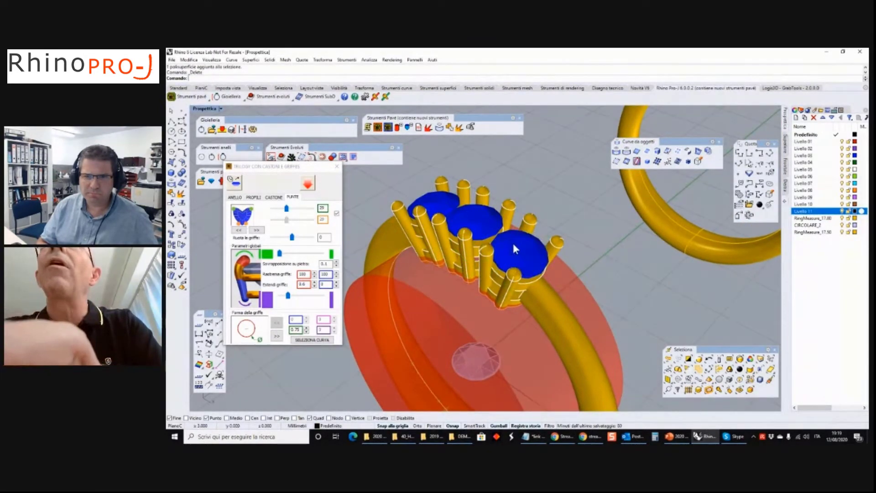
# Tilt the prongs' upper ends over the stones and shorten their upper extension further
pyautogui.moveTo(281, 258); pyautogui.dragTo(284, 256)
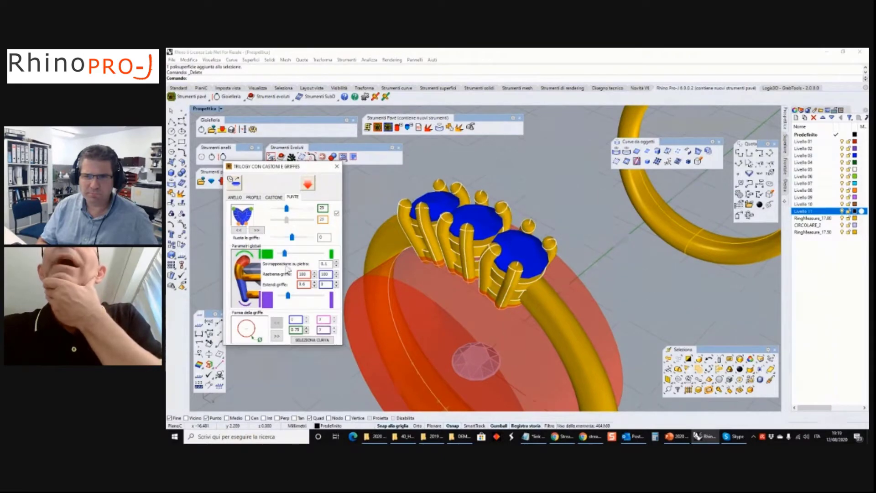
pyautogui.click(314, 287)
pyautogui.click(315, 286)
pyautogui.click(314, 287)
pyautogui.click(314, 286)
pyautogui.moveTo(434, 238); pyautogui.dragTo(452, 241, button='right')
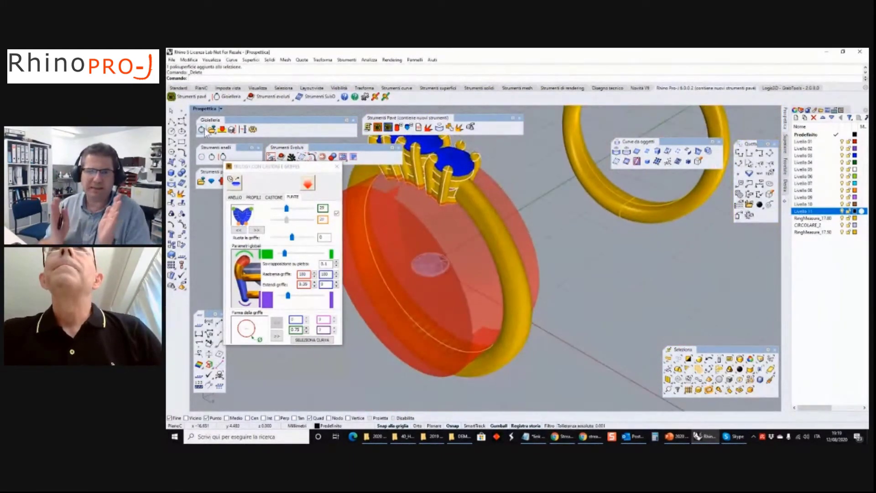
# Draw a circle 1 mm in diameter on the horizontal axis beside the ring in the top view
pyautogui.doubleClick(203, 109)
pyautogui.doubleClick(203, 109)
pyautogui.moveTo(756, 293); pyautogui.dragTo(423, 257, button='right')
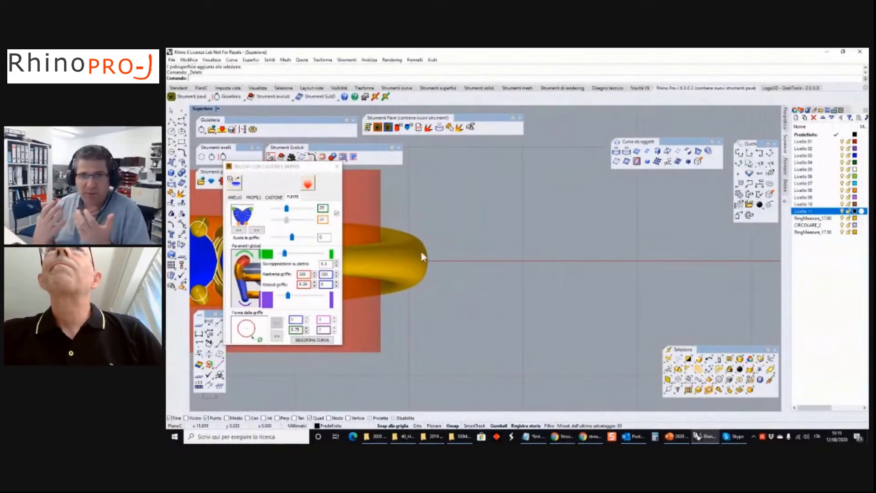
pyautogui.click(171, 131)
pyautogui.click(523, 261)
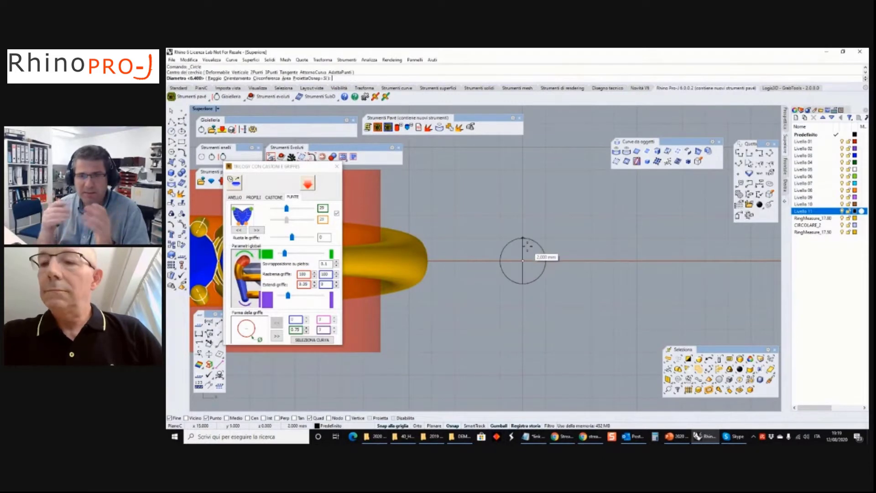
pyautogui.click(528, 251)
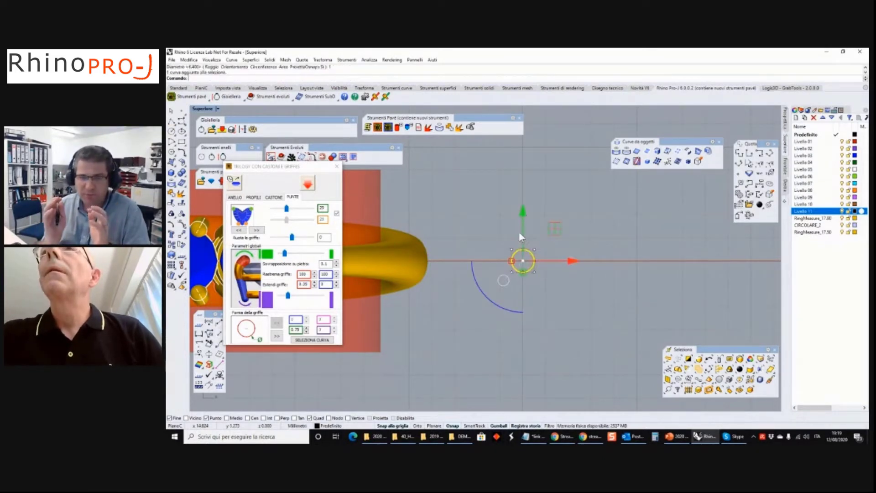
# Move the circle's uppermost control point by -0.3 vertically to form a notch
pyautogui.click(525, 236)
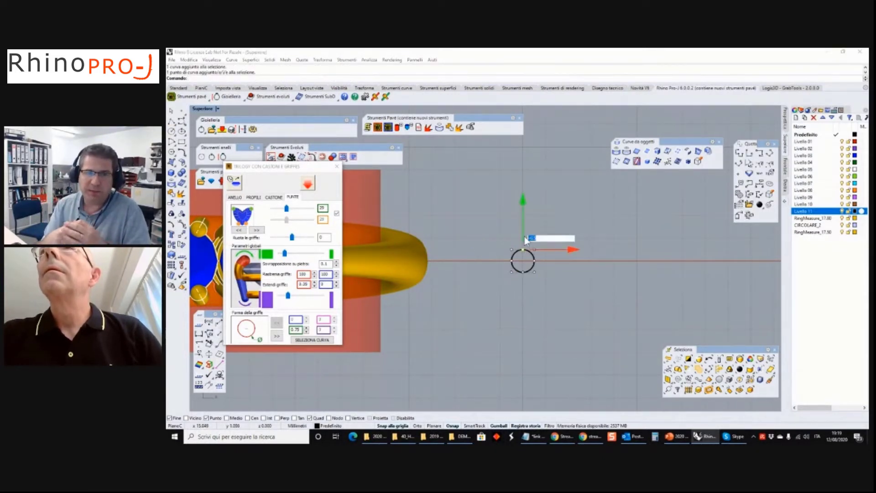
pyautogui.write('-0.3')
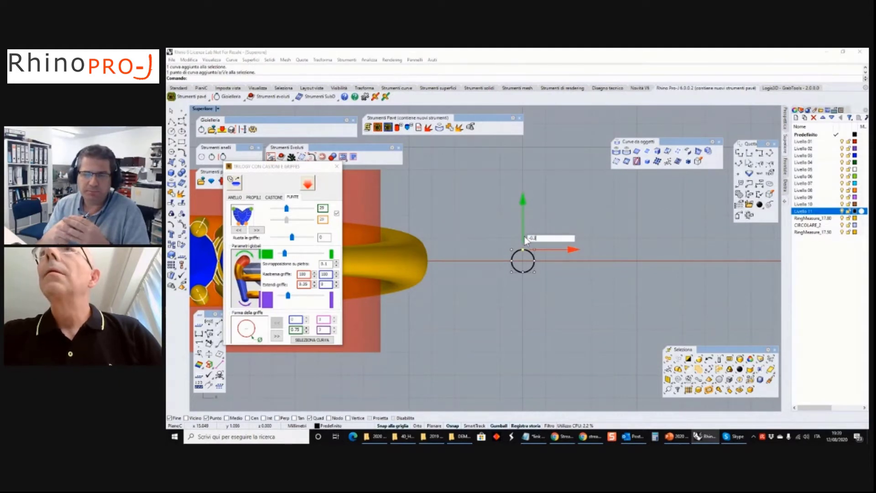
pyautogui.press('Return')
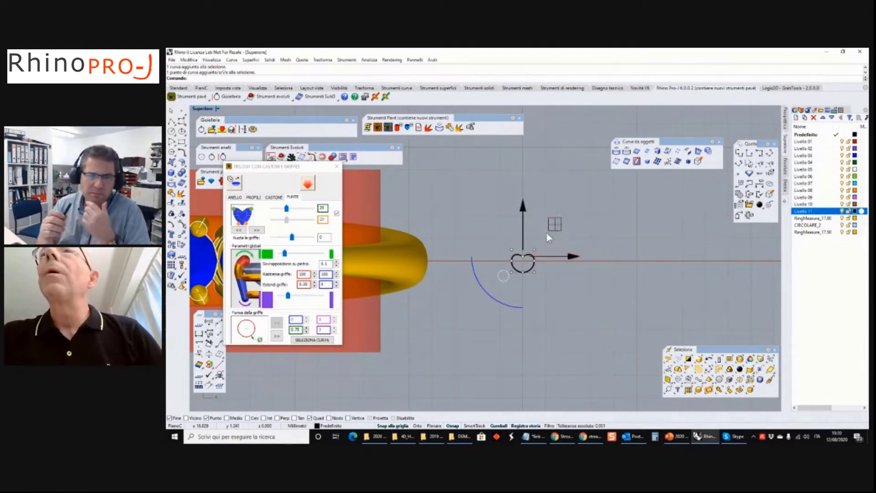
pyautogui.click(524, 211)
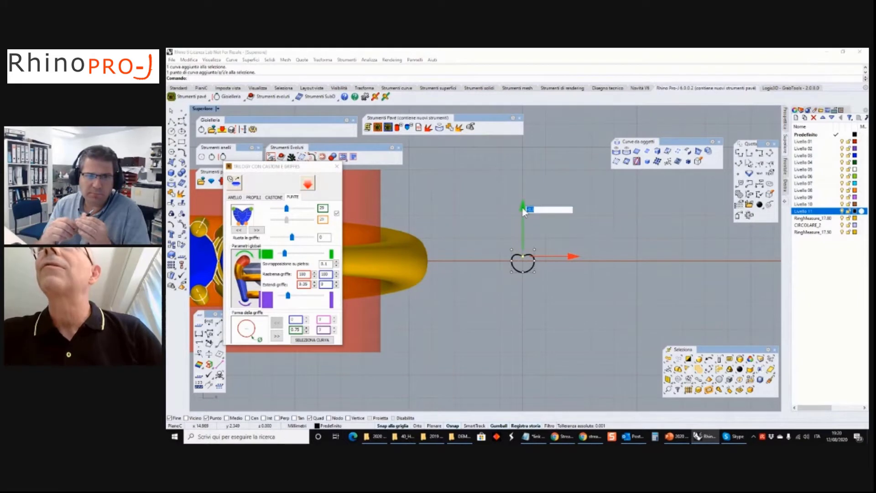
pyautogui.press('Return')
pyautogui.hotkey('ctrl', 'z')
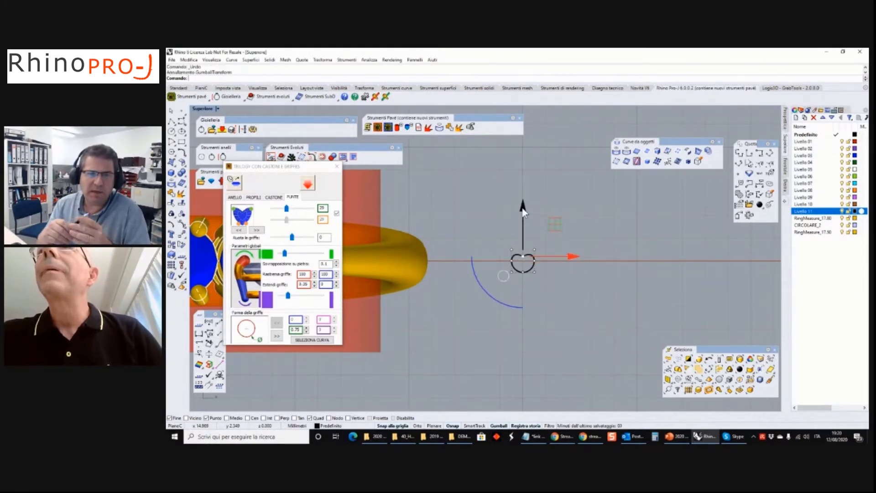
# Lower the notch point slightly more and pull the bottom control point down to shape the curve into a heart
pyautogui.click(523, 209)
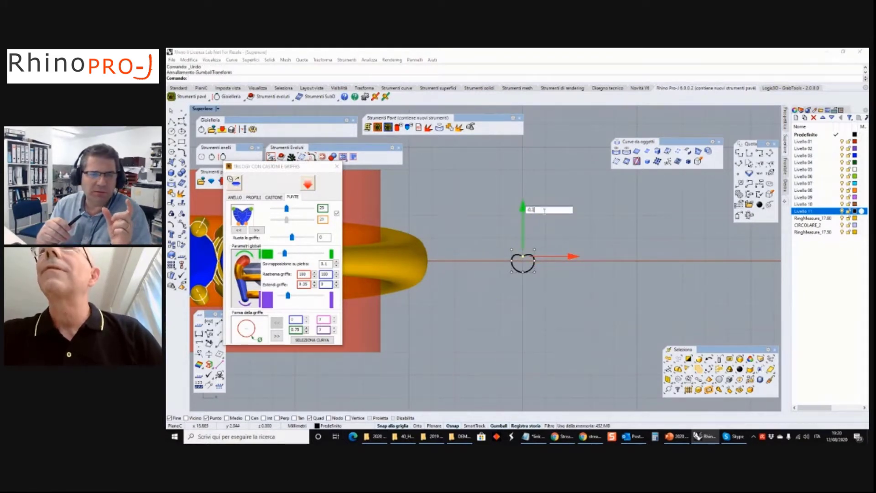
pyautogui.press('Return')
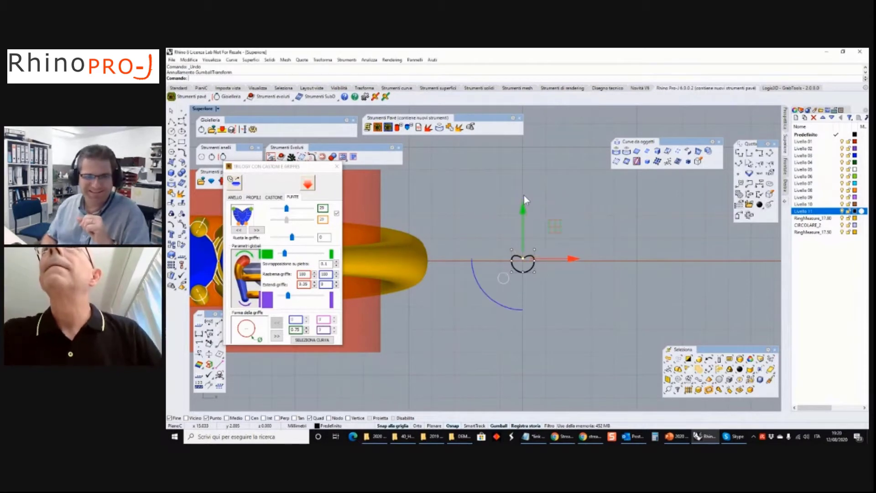
pyautogui.scroll(5, 521, 283)
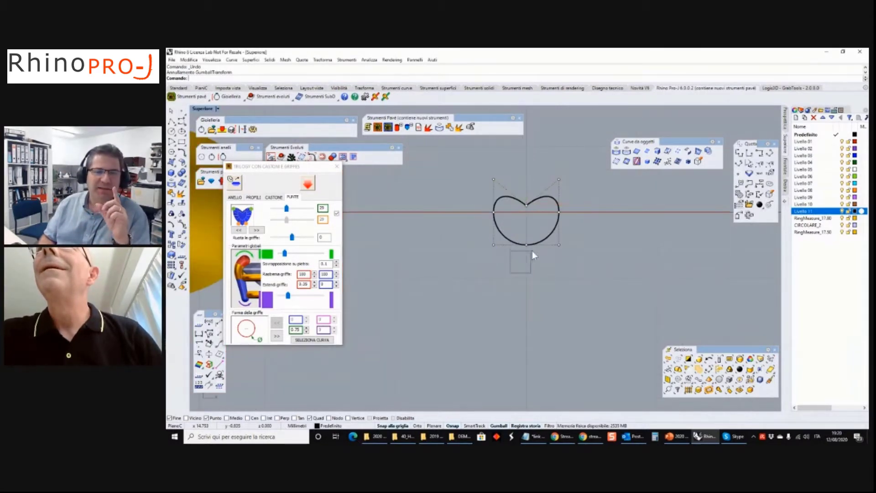
pyautogui.click(530, 245)
pyautogui.click(528, 223)
pyautogui.press('Return')
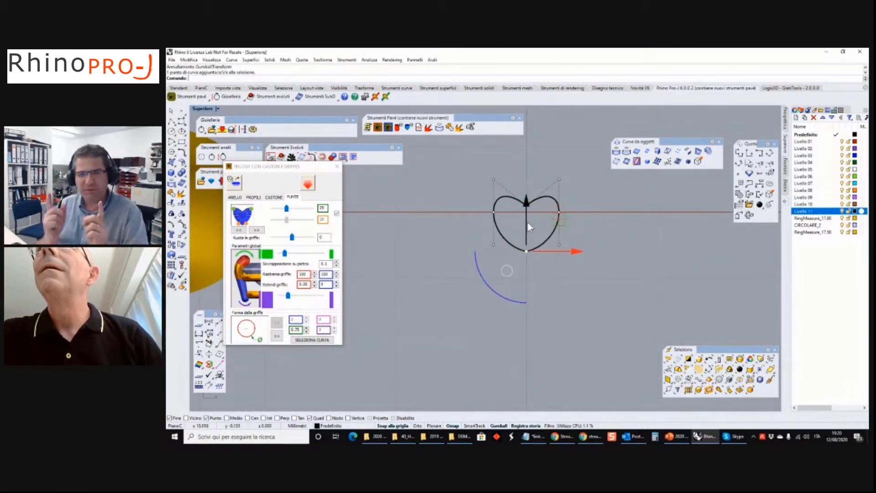
pyautogui.click(543, 284)
# Return to the perspective view and reduce the inclination of the prongs' upper ends so they stand upright again
pyautogui.click(786, 120)
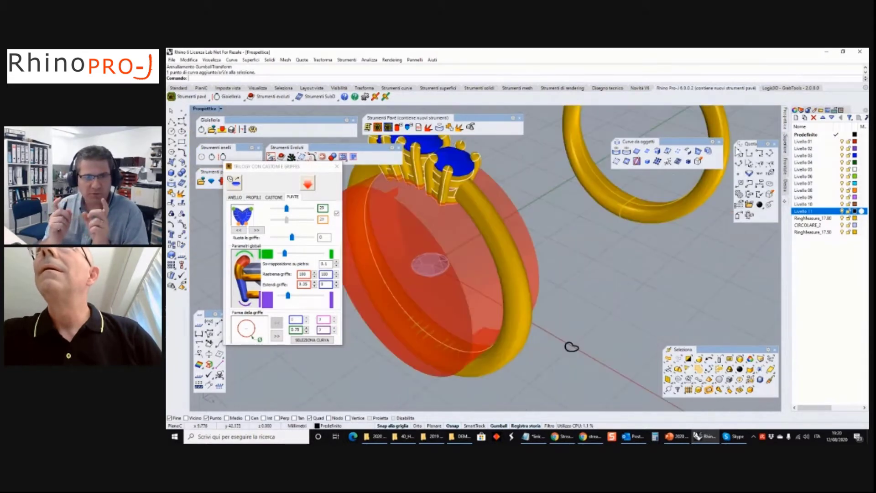
pyautogui.moveTo(505, 210); pyautogui.dragTo(484, 196, button='right')
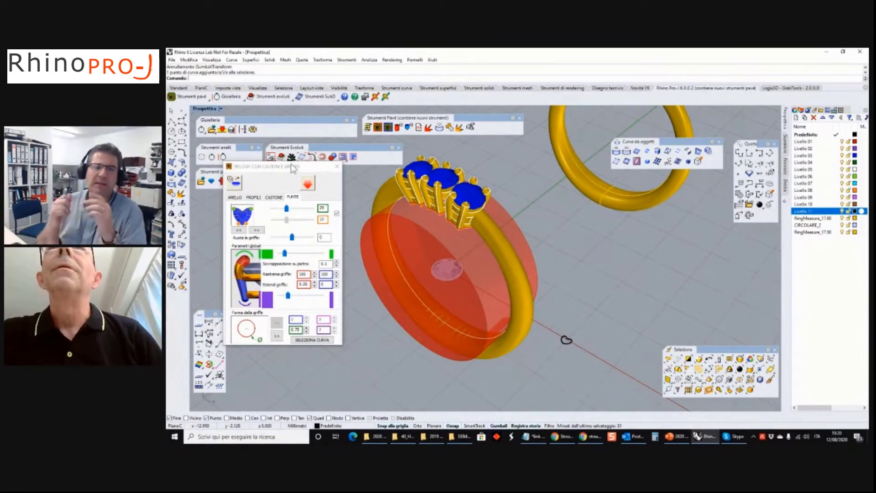
pyautogui.moveTo(292, 168); pyautogui.dragTo(299, 197)
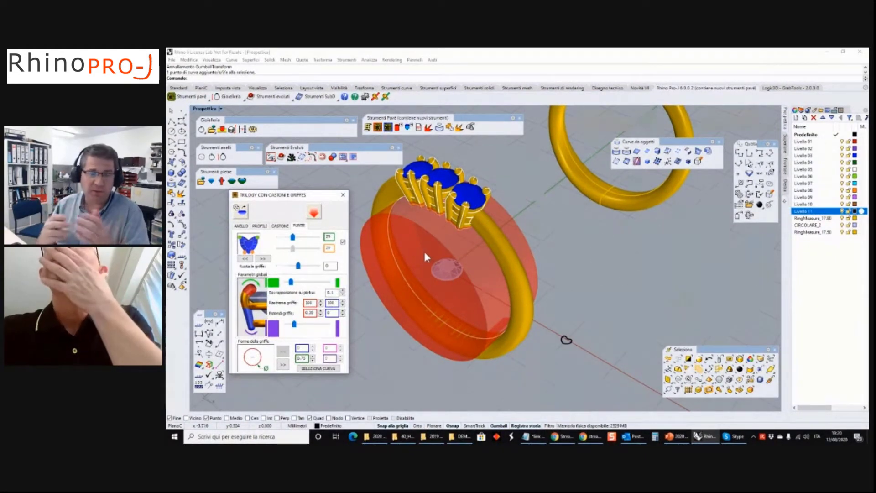
pyautogui.moveTo(290, 286); pyautogui.dragTo(283, 284)
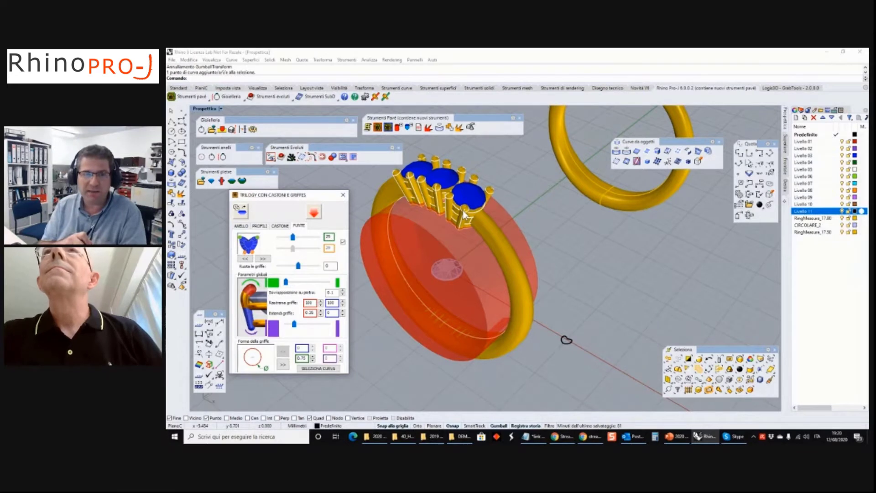
pyautogui.moveTo(459, 217)
pyautogui.mouseDown(button='right')
pyautogui.moveTo(459, 209)
pyautogui.moveTo(475, 213)
pyautogui.moveTo(462, 217)
pyautogui.mouseUp(button='right')
pyautogui.moveTo(573, 337); pyautogui.dragTo(578, 333, button='right')
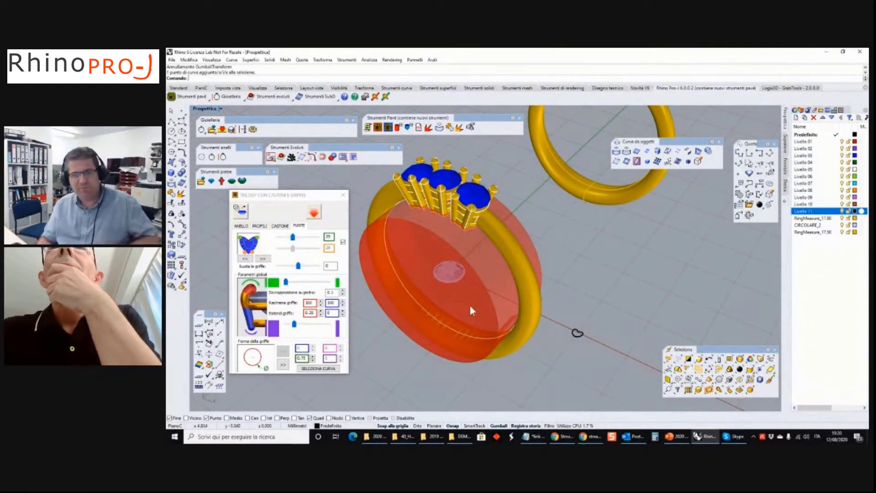
# Reduce the gap between the bezel's two rails and increase the lower rail's height A2
pyautogui.scroll(3, 489, 249)
pyautogui.scroll(5, 484, 247)
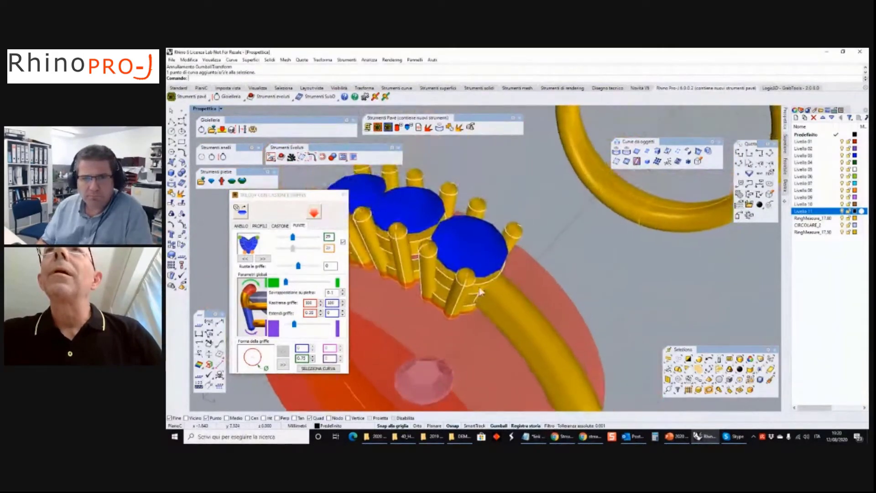
pyautogui.moveTo(481, 292); pyautogui.dragTo(470, 212, button='right')
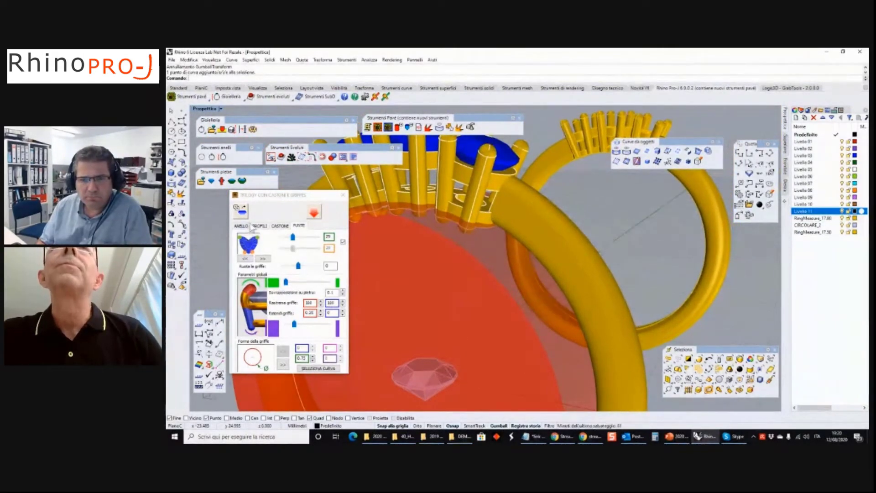
pyautogui.click(285, 234)
pyautogui.click(280, 226)
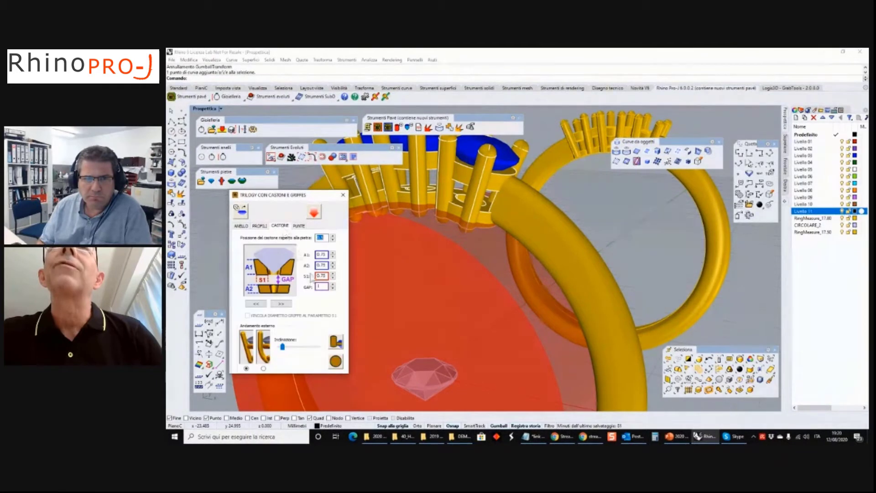
pyautogui.click(333, 288)
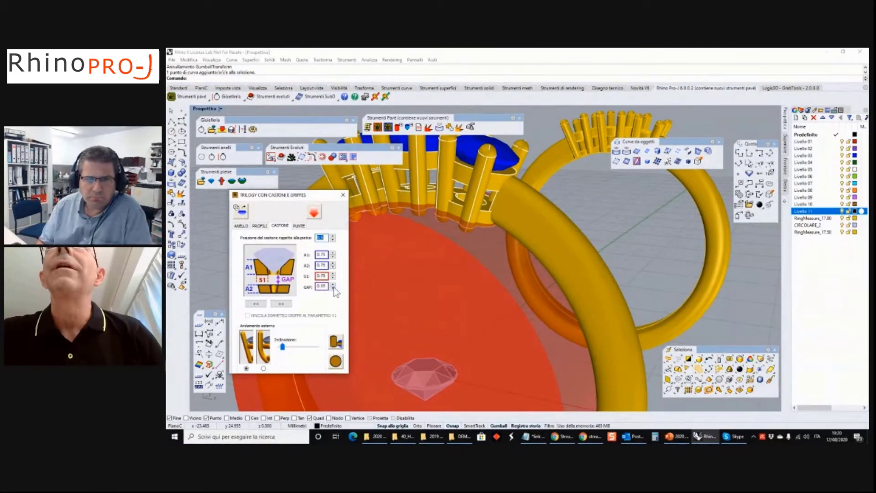
pyautogui.click(333, 263)
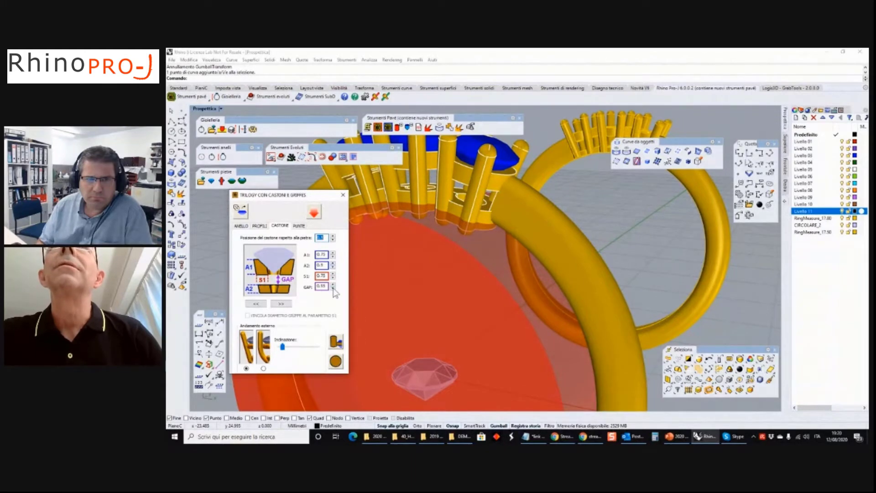
pyautogui.scroll(-5, 439, 261)
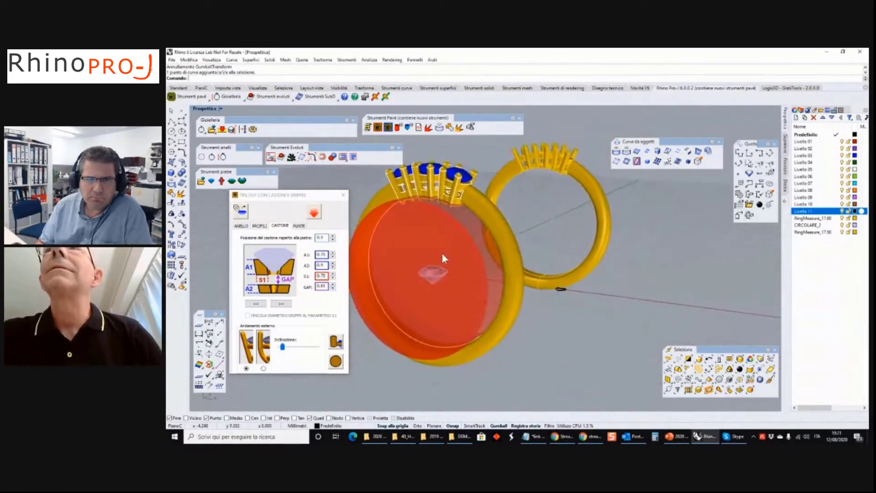
pyautogui.scroll(3, 532, 333)
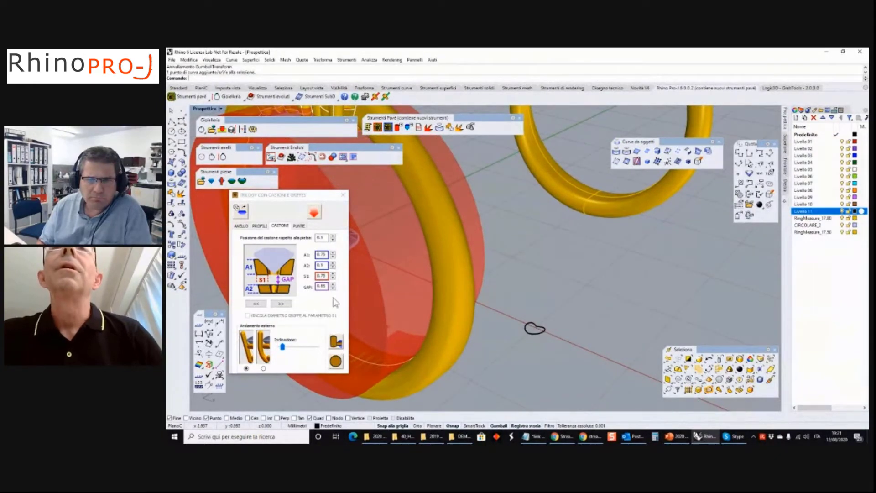
# Use the closed heart-shaped curve as the prong profile, picking its inward orientation point, and slightly adjust the inclination of the prongs' lower ends
pyautogui.click(299, 226)
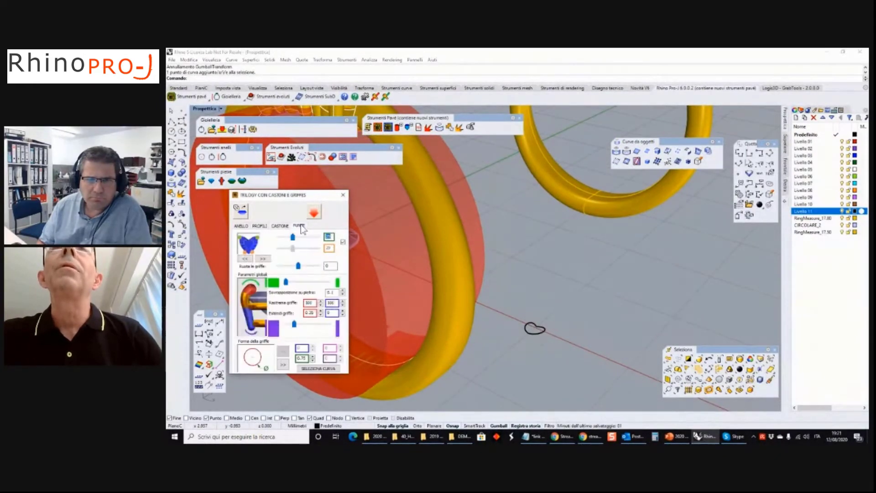
pyautogui.click(315, 369)
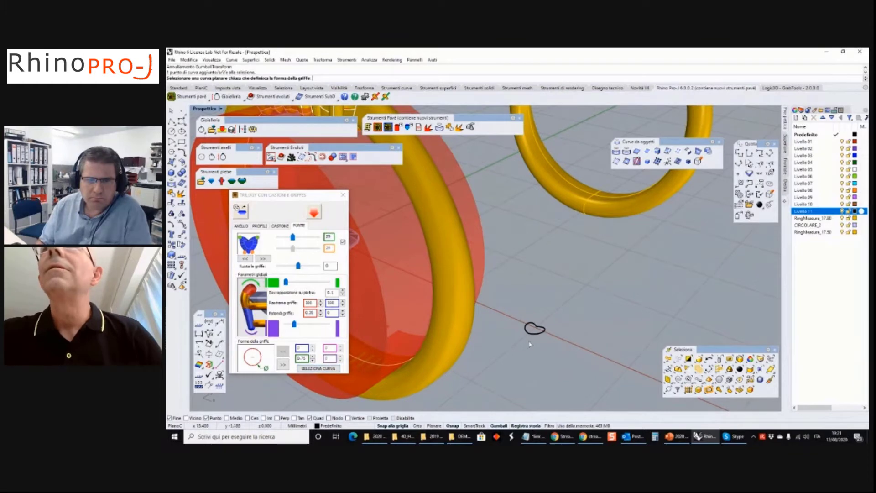
pyautogui.click(531, 329)
pyautogui.click(529, 334)
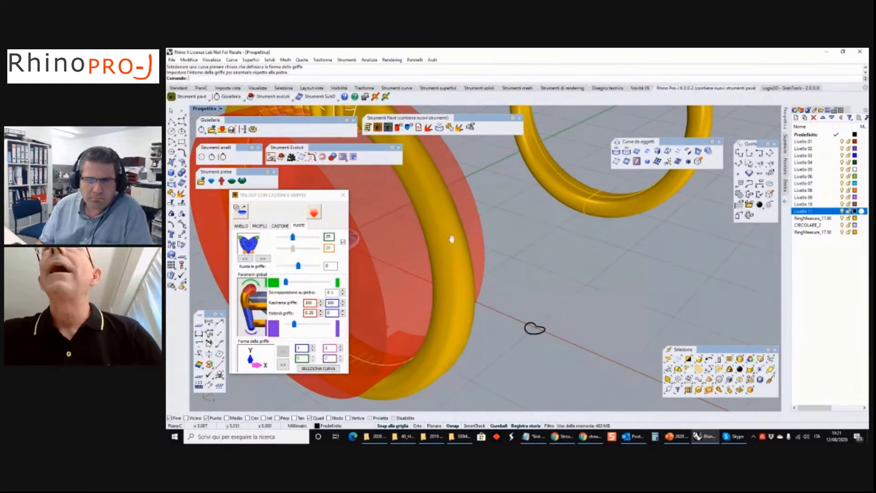
pyautogui.moveTo(451, 239); pyautogui.dragTo(472, 292, button='right')
pyautogui.scroll(5, 493, 255)
pyautogui.moveTo(294, 324); pyautogui.dragTo(297, 322)
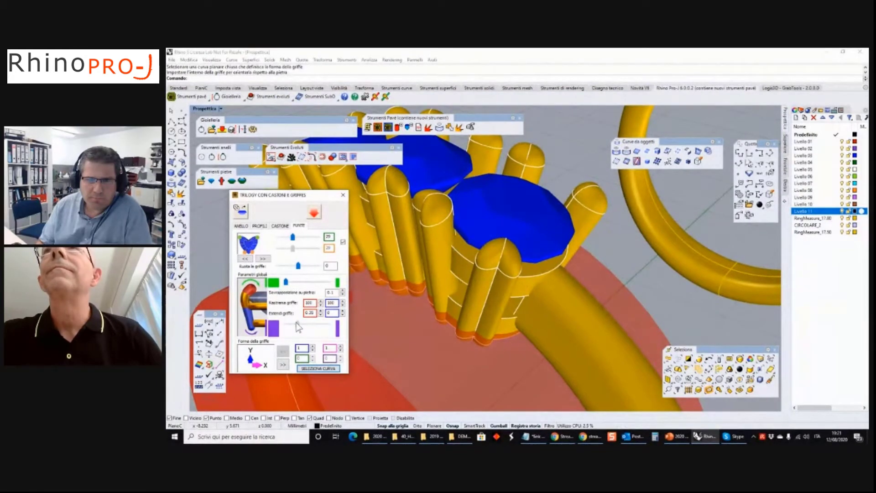
# Scale the heart prong profile to 0.95 in X and 0.9 in Y, and set the prongs' lower-end taper to 87
pyautogui.click(340, 350)
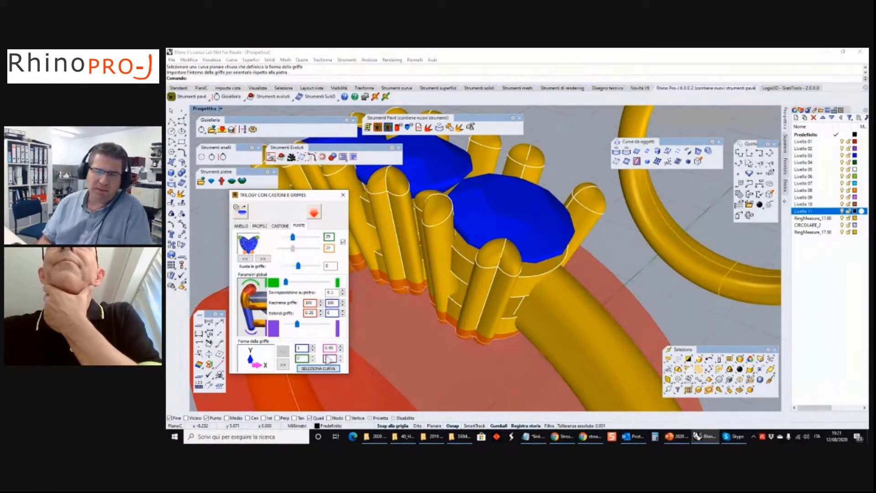
pyautogui.click(312, 351)
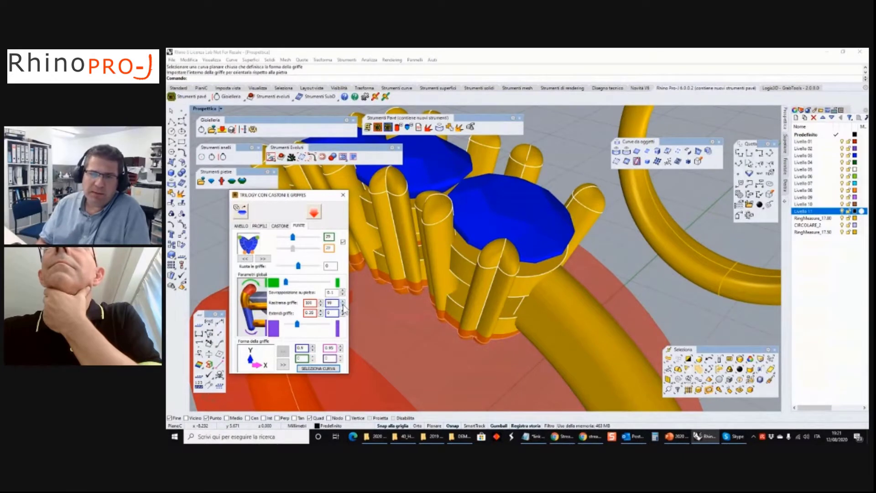
pyautogui.click(343, 305)
pyautogui.click(343, 305)
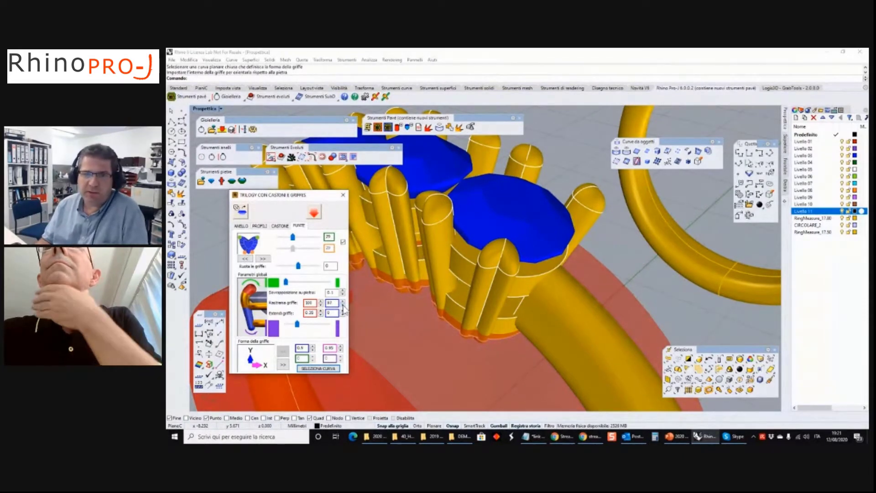
pyautogui.moveTo(449, 329); pyautogui.dragTo(353, 321, button='right')
pyautogui.scroll(-5, 479, 286)
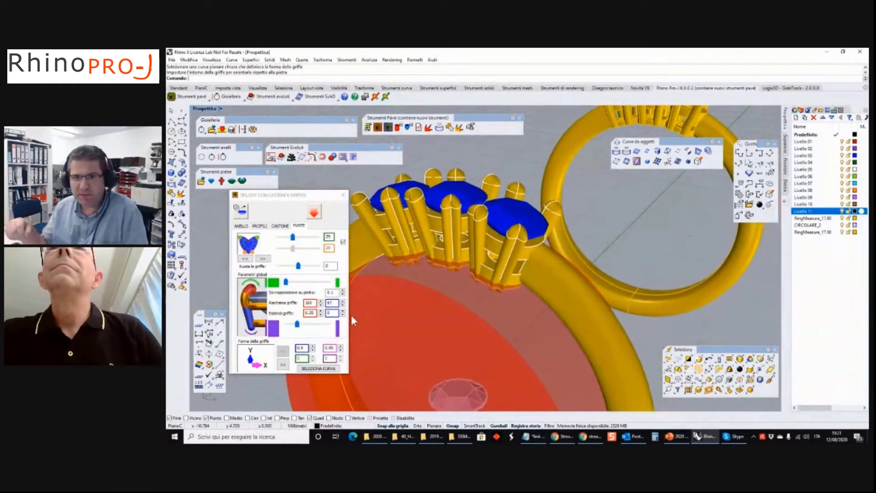
pyautogui.moveTo(296, 324); pyautogui.dragTo(295, 324)
pyautogui.scroll(-5, 495, 335)
pyautogui.moveTo(495, 336); pyautogui.dragTo(455, 299, button='right')
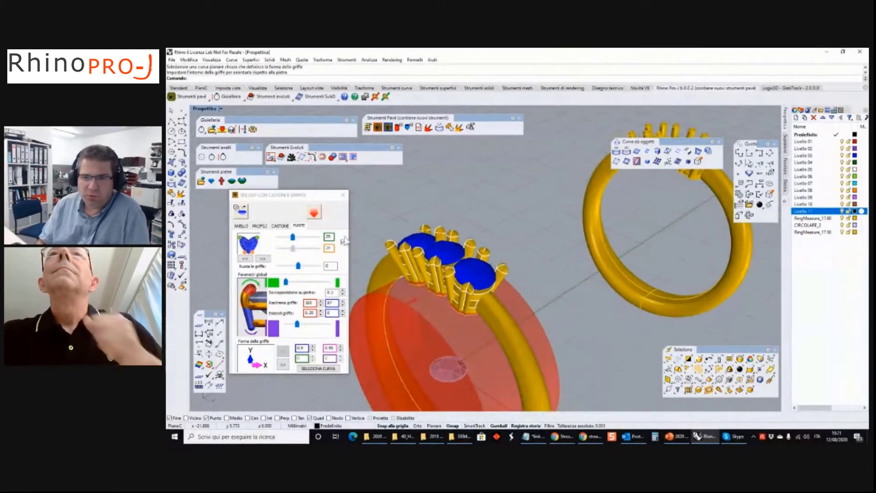
# Generate the final geometry of the size 15 trilogy ring and move the generated ring out beside the live preview
pyautogui.click(312, 215)
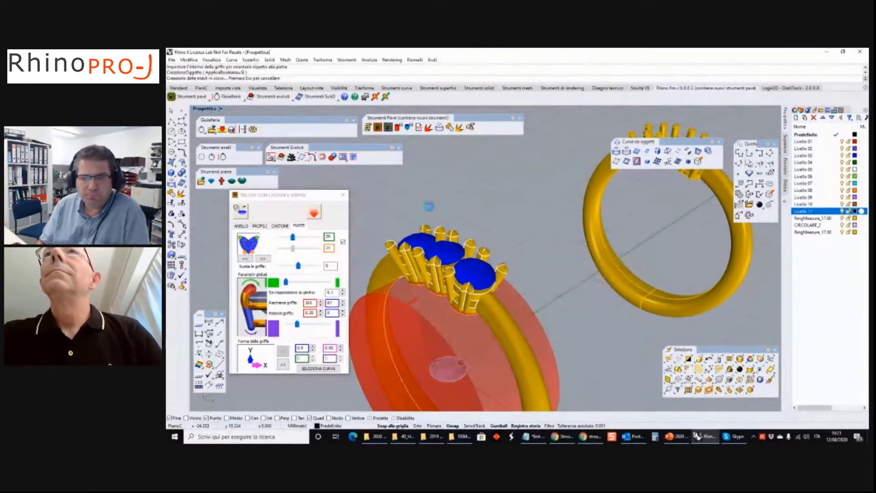
pyautogui.click(420, 276)
pyautogui.moveTo(424, 274); pyautogui.dragTo(429, 242, button='right')
pyautogui.press('Escape')
pyautogui.scroll(-3, 502, 214)
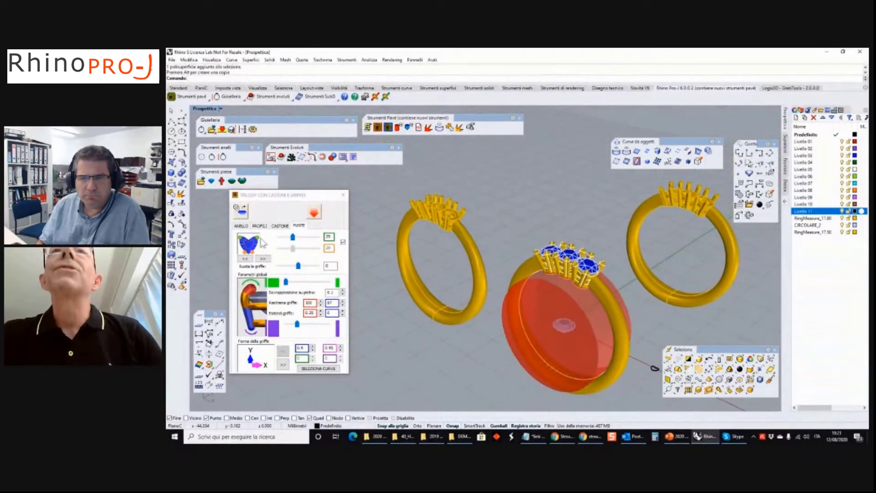
# Change the trilogy's ring size to 17 and generate the ring with the same prong settings
pyautogui.click(242, 227)
pyautogui.click(242, 226)
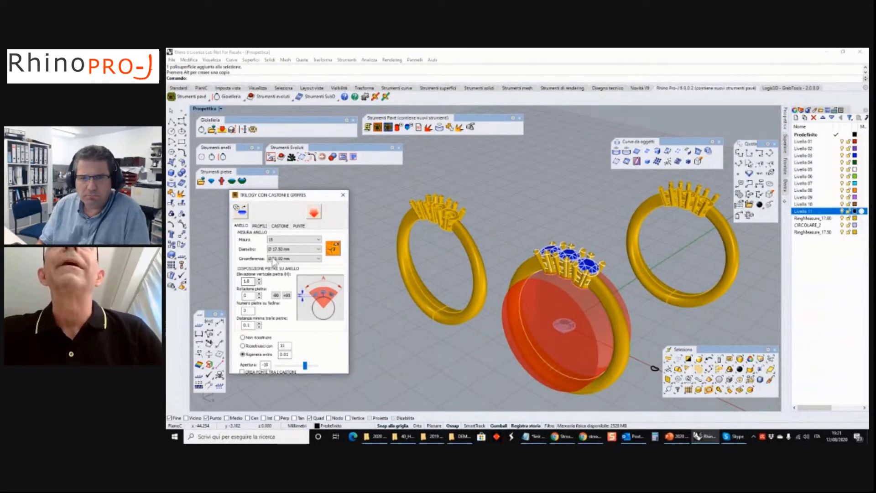
pyautogui.click(277, 242)
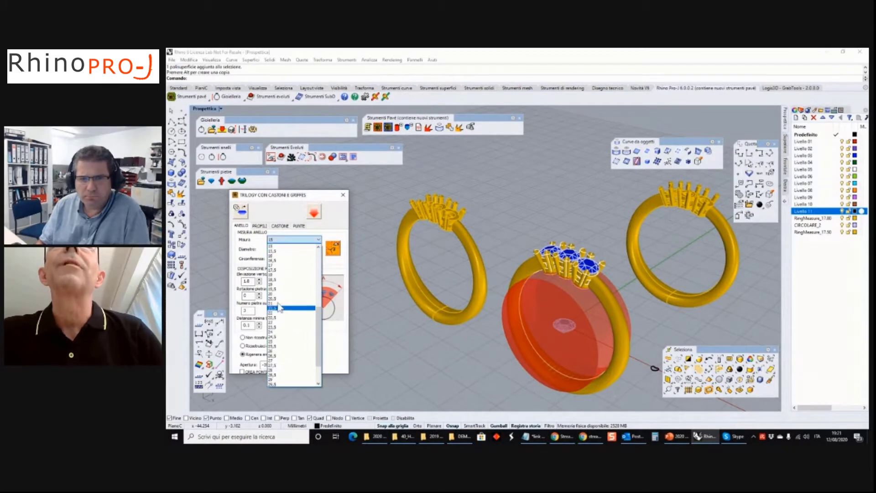
pyautogui.click(278, 266)
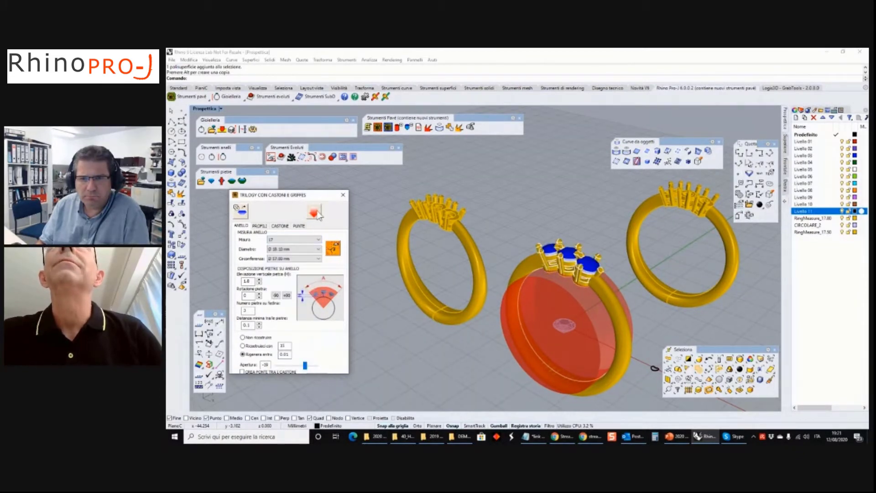
pyautogui.click(299, 227)
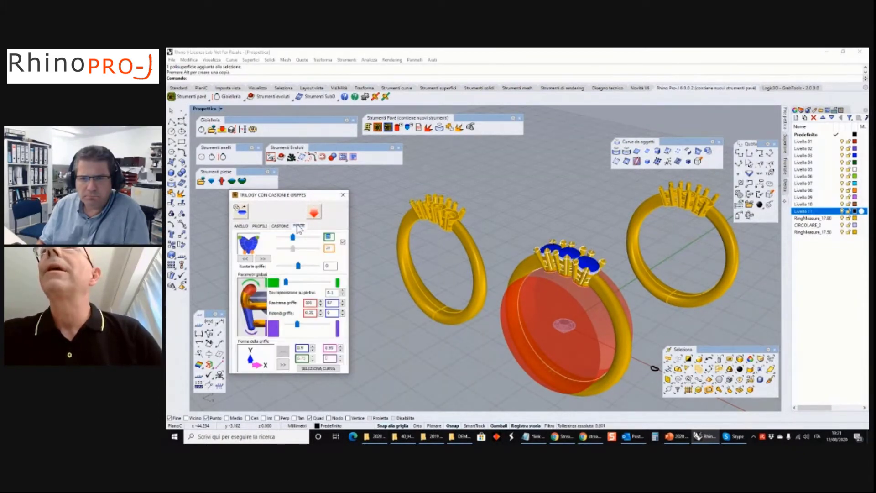
pyautogui.click(316, 211)
pyautogui.rightClick(455, 231)
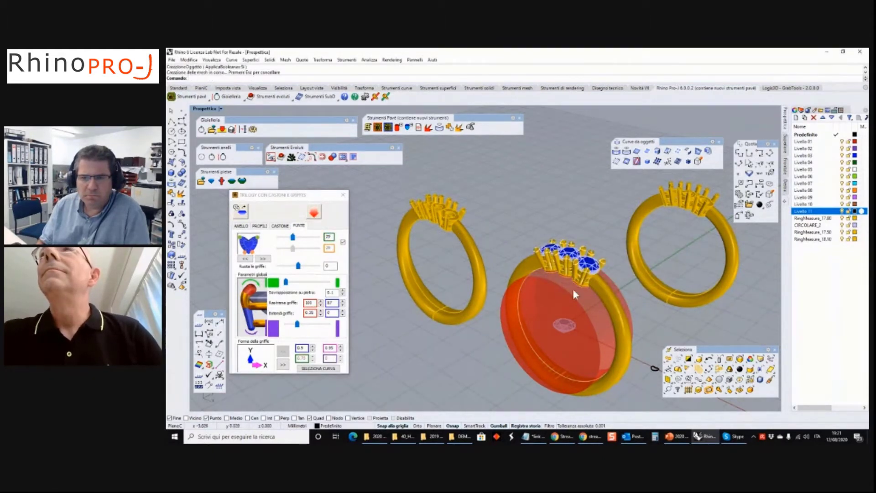
# Move the generated size 17 ring away from the preview to the far end of the row of rings
pyautogui.click(597, 287)
pyautogui.keyDown('shift'); pyautogui.moveTo(597, 287); pyautogui.dragTo(556, 295, button='right'); pyautogui.keyUp('shift')
pyautogui.keyDown('shift'); pyautogui.moveTo(560, 338); pyautogui.dragTo(643, 317, button='right'); pyautogui.keyUp('shift')
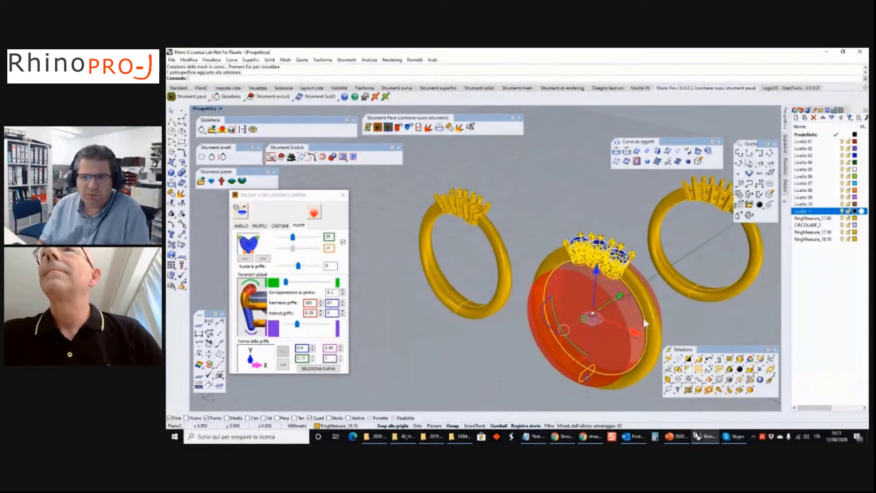
pyautogui.moveTo(640, 335); pyautogui.dragTo(378, 219)
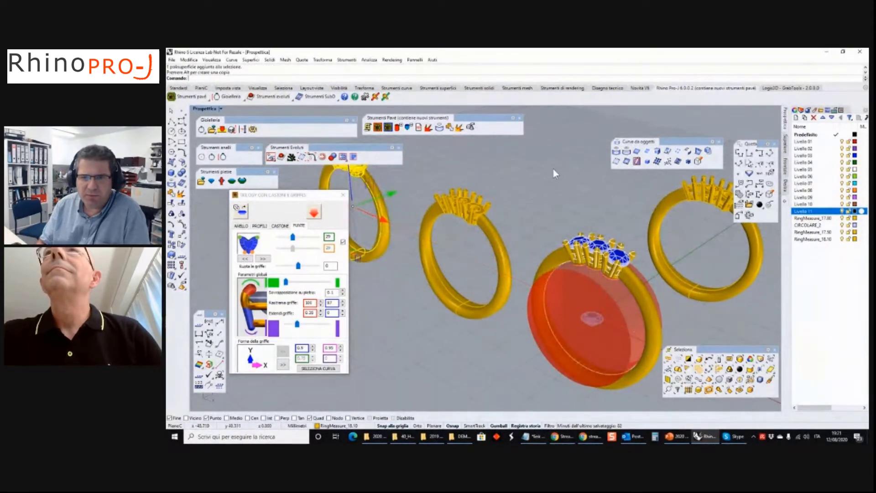
pyautogui.click(553, 169)
pyautogui.moveTo(486, 225)
pyautogui.keyDown('shift'); pyautogui.mouseDown(button='right')
pyautogui.moveTo(505, 250)
pyautogui.moveTo(476, 226)
pyautogui.mouseUp(button='right'); pyautogui.keyUp('shift')
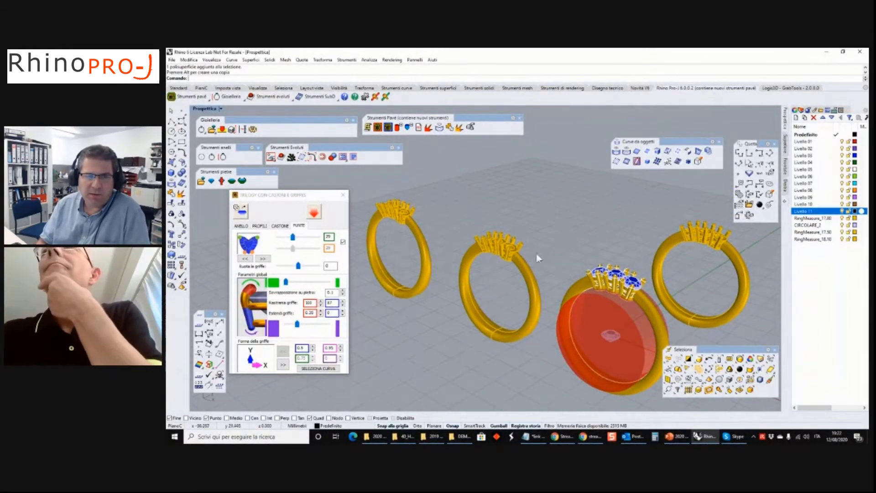
# Delete the three generated rings standing around the live preview
pyautogui.click(660, 287)
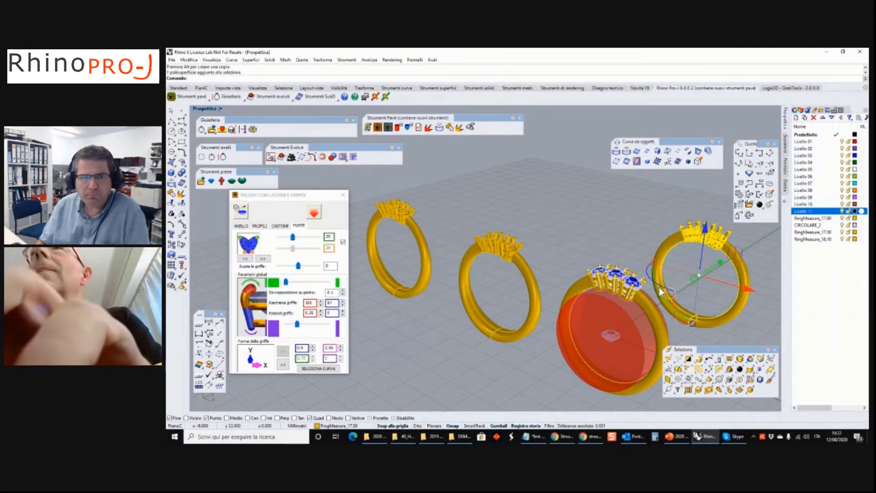
pyautogui.press('Delete')
pyautogui.click(541, 281)
pyautogui.press('Delete')
pyautogui.click(407, 230)
pyautogui.press('Delete')
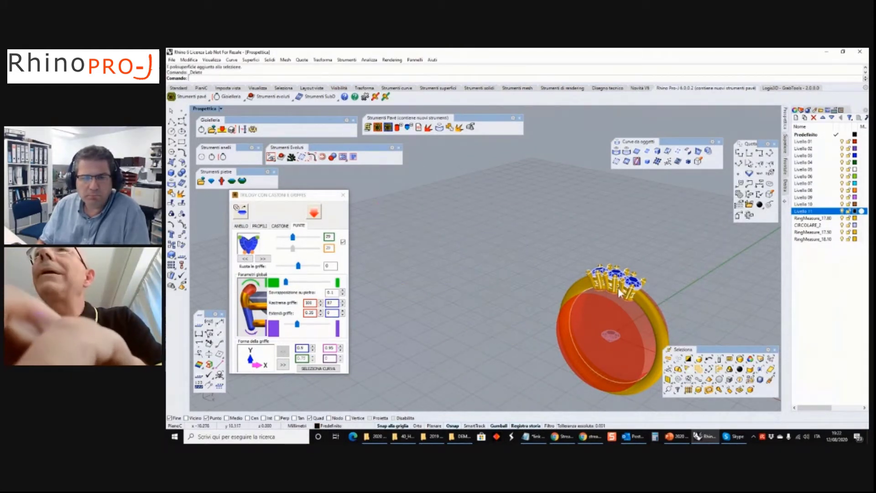
# Delete the source stone at the ring's centre and the remaining trilogy stones and settings, and close the trilogy tool, keeping the heart curve
pyautogui.scroll(8, 618, 289)
pyautogui.scroll(-10, 612, 333)
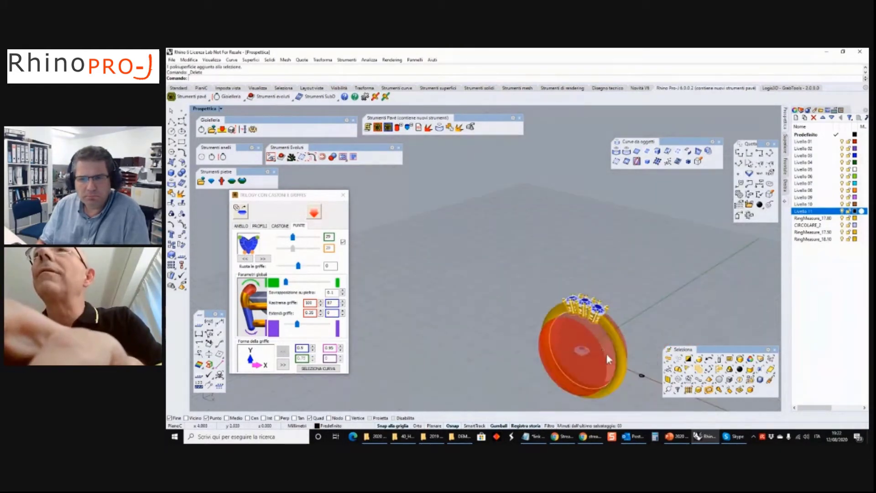
pyautogui.click(581, 348)
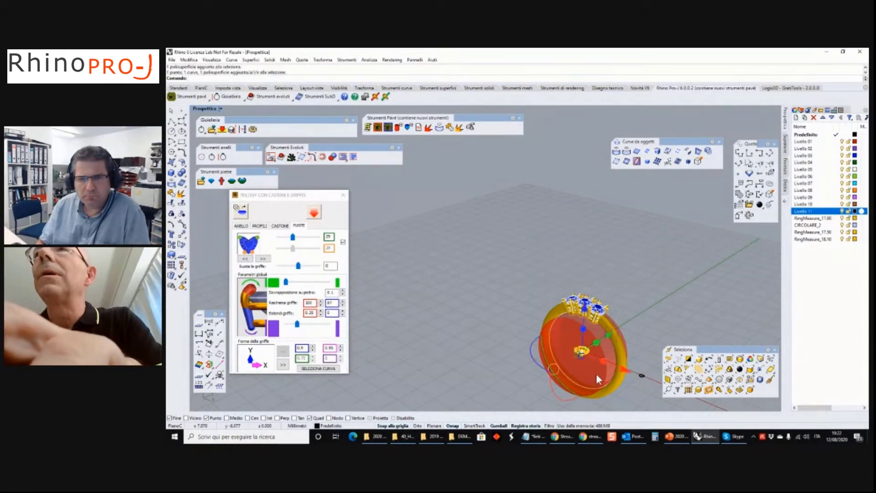
pyautogui.press('Delete')
pyautogui.click(565, 307)
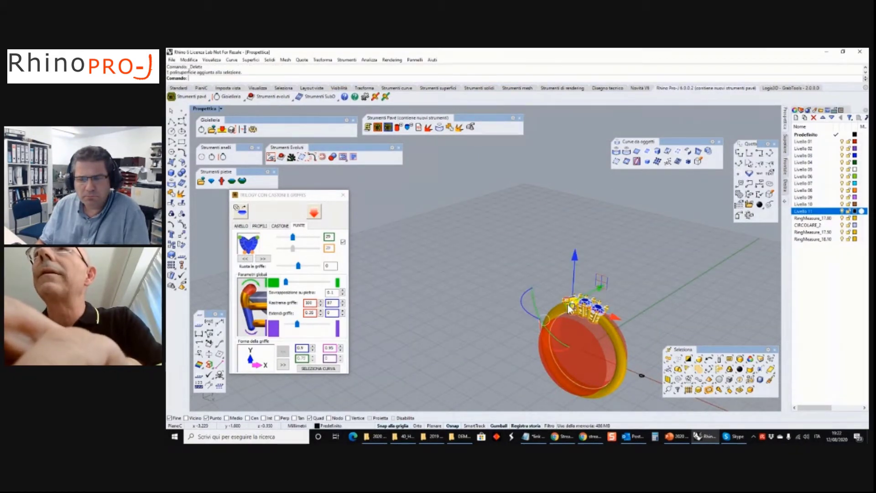
pyautogui.click(532, 259)
pyautogui.moveTo(649, 284); pyautogui.dragTo(547, 333)
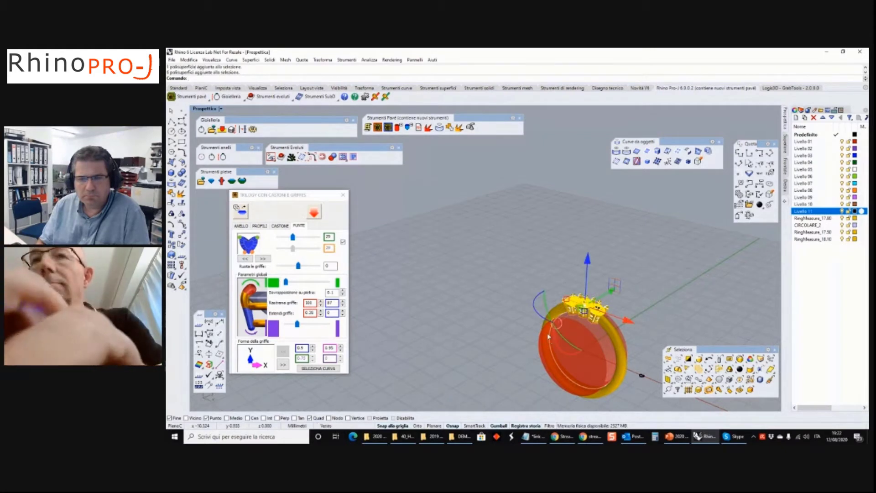
pyautogui.press('Delete')
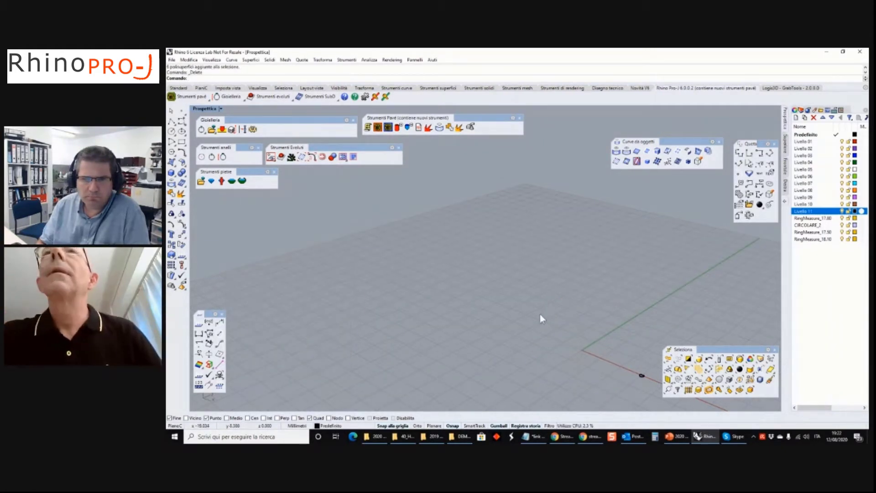
pyautogui.keyDown('shift'); pyautogui.moveTo(540, 314); pyautogui.dragTo(465, 268, button='right'); pyautogui.keyUp('shift')
pyautogui.scroll(4, 466, 267)
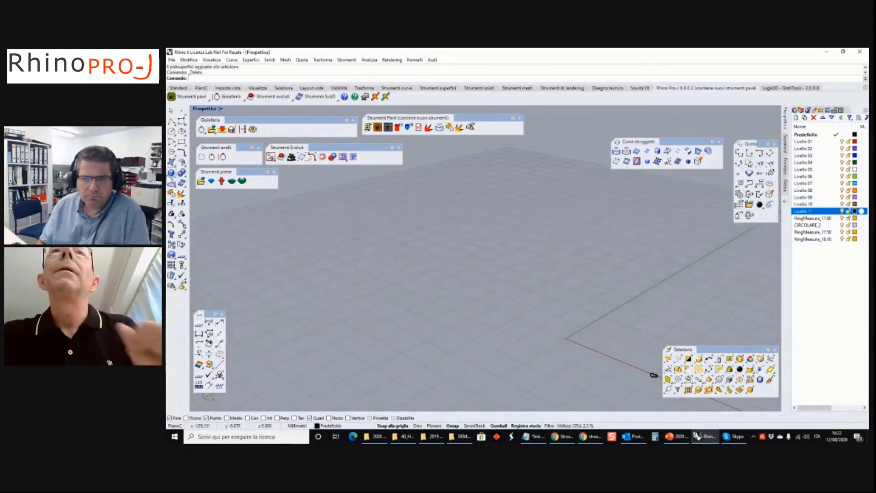
pyautogui.click(202, 181)
pyautogui.moveTo(371, 111); pyautogui.dragTo(334, 239)
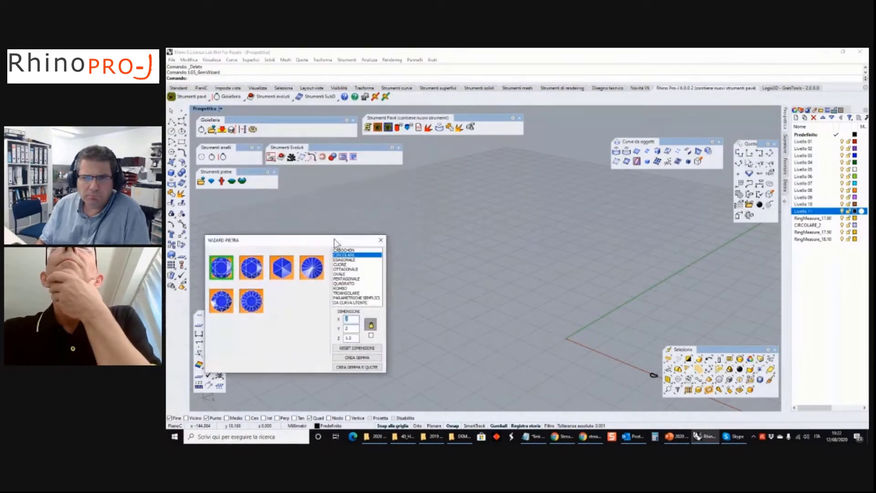
# Start a Fedina Battuta ring from the second model among the ring wizard's band types
pyautogui.click(201, 157)
pyautogui.click(304, 121)
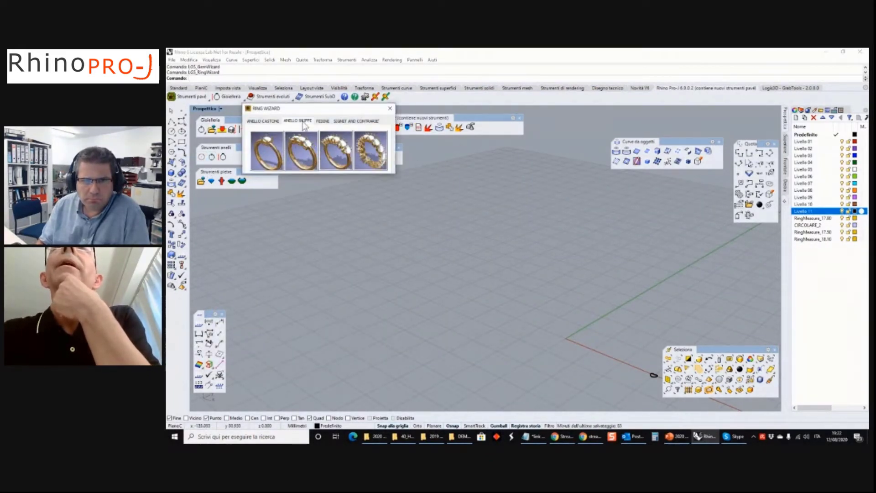
pyautogui.click(326, 124)
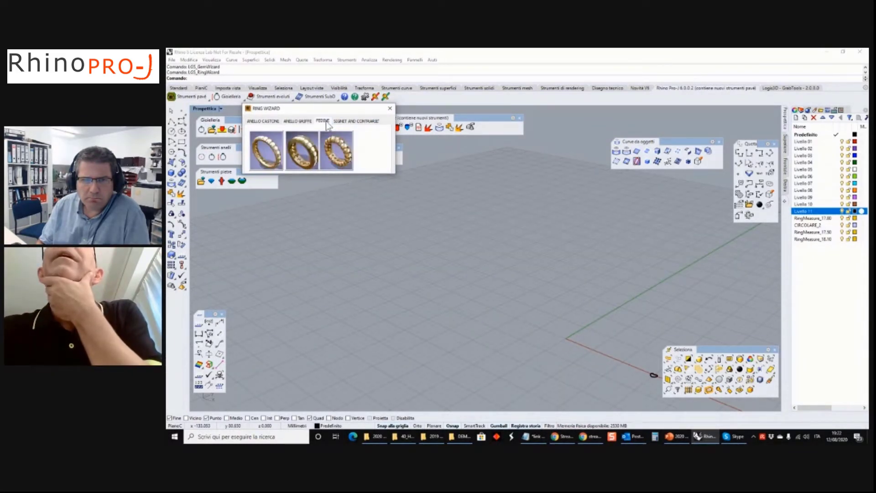
pyautogui.click(302, 151)
pyautogui.keyDown('shift'); pyautogui.moveTo(504, 334); pyautogui.dragTo(462, 294, button='right'); pyautogui.keyUp('shift')
pyautogui.scroll(4, 496, 237)
pyautogui.moveTo(303, 109); pyautogui.dragTo(310, 168)
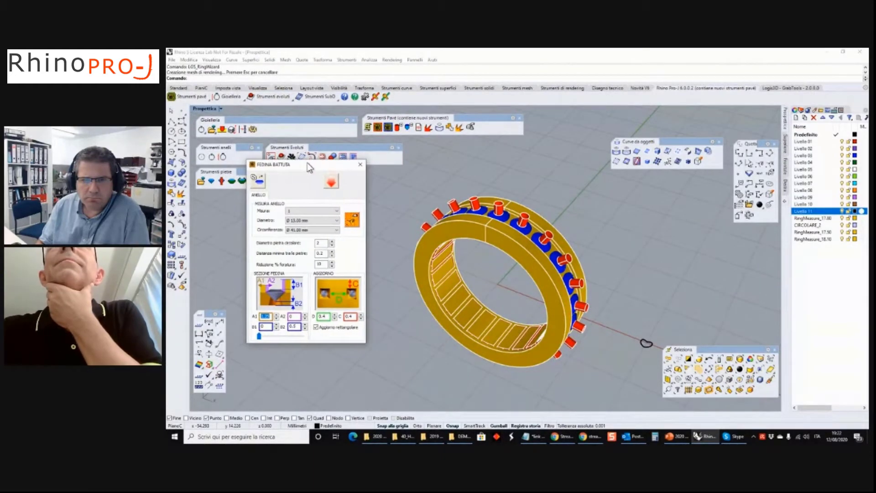
# Set the band's ring size to 15
pyautogui.click(312, 212)
pyautogui.scroll(-2, 313, 318)
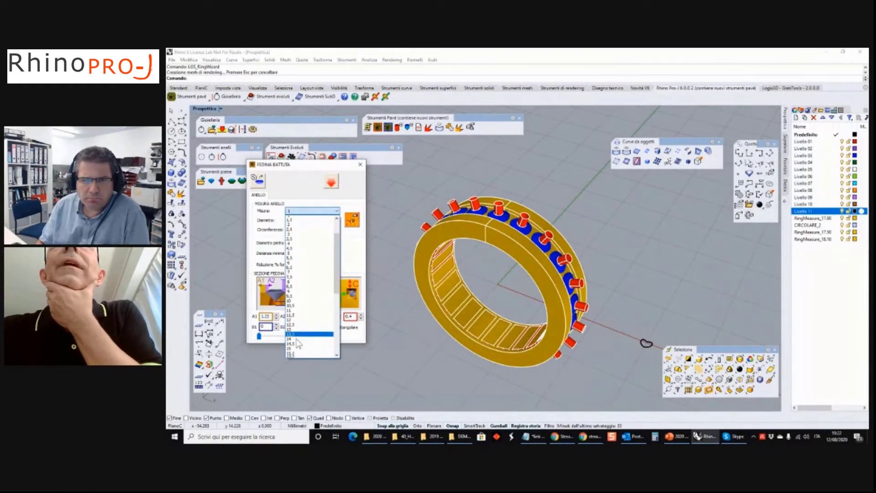
pyautogui.click(313, 322)
pyautogui.moveTo(470, 215); pyautogui.dragTo(488, 219, button='right')
pyautogui.moveTo(333, 169); pyautogui.dragTo(336, 227)
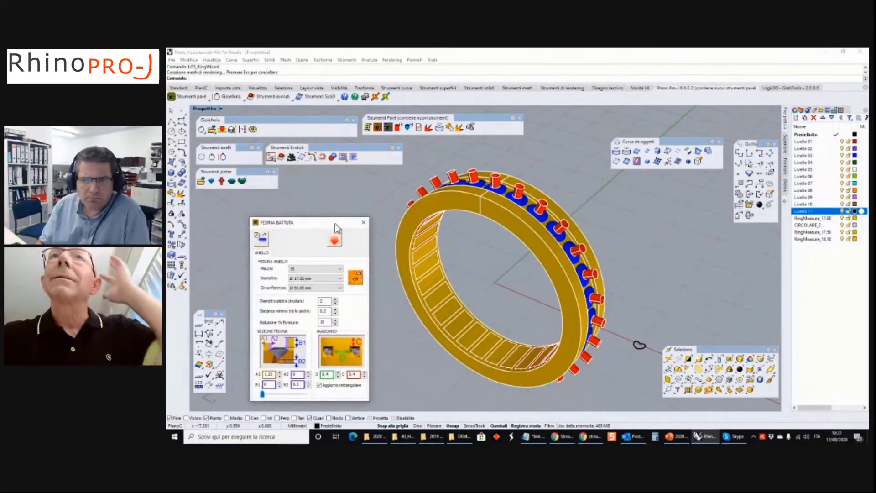
# Create a square gem of the second cut, 3.2 by 3.2 by 2.4 mm, and close the stone wizard
pyautogui.click(200, 181)
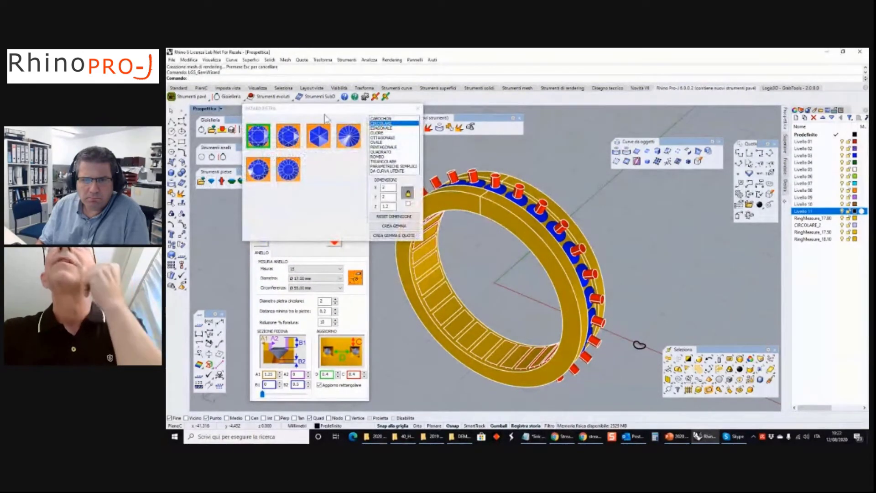
pyautogui.click(386, 153)
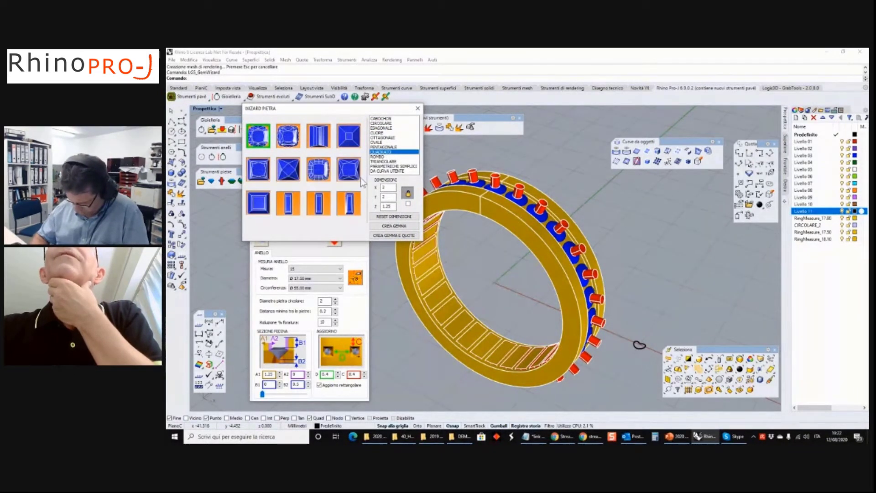
pyautogui.click(291, 137)
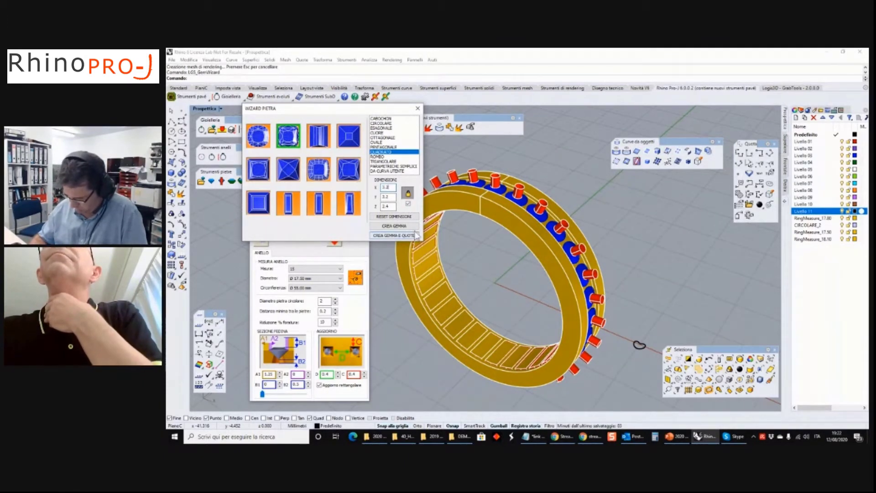
pyautogui.click(394, 226)
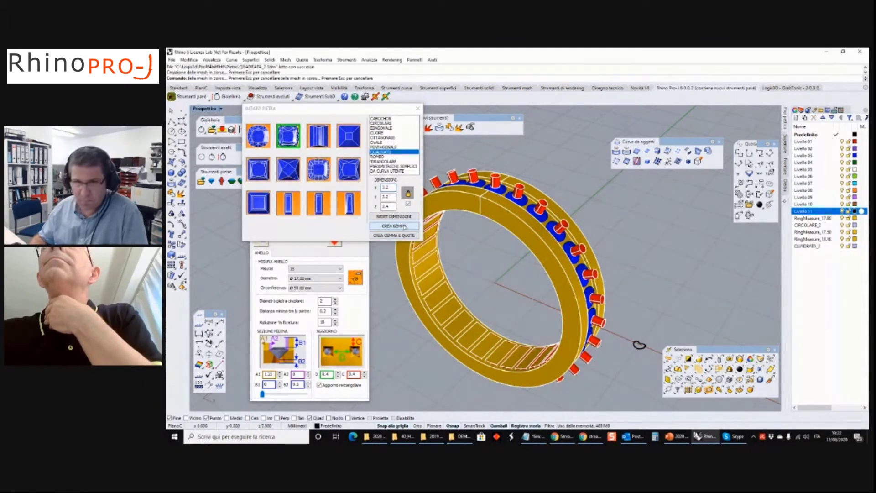
pyautogui.click(418, 109)
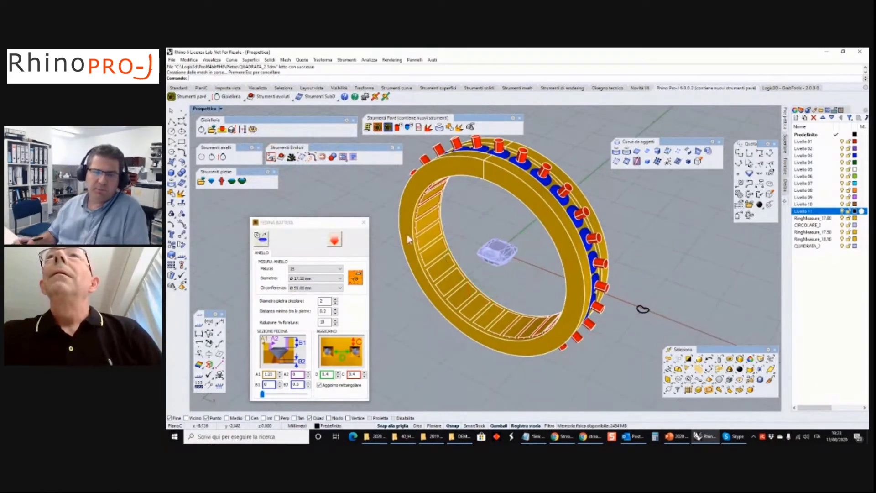
# Delete the heart curve lying beside the band
pyautogui.moveTo(340, 224); pyautogui.dragTo(339, 205)
pyautogui.keyDown('shift'); pyautogui.moveTo(482, 214); pyautogui.dragTo(478, 243, button='right'); pyautogui.keyUp('shift')
pyautogui.moveTo(333, 207); pyautogui.dragTo(342, 180)
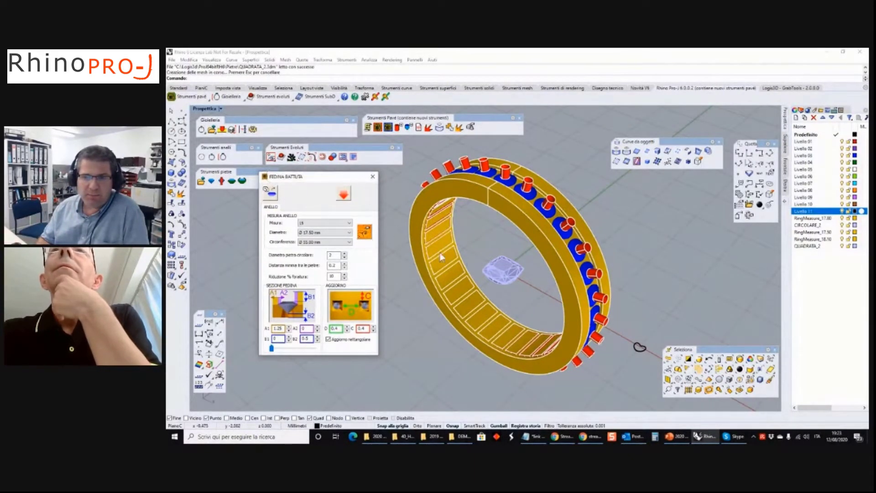
pyautogui.moveTo(474, 243); pyautogui.dragTo(477, 242, button='right')
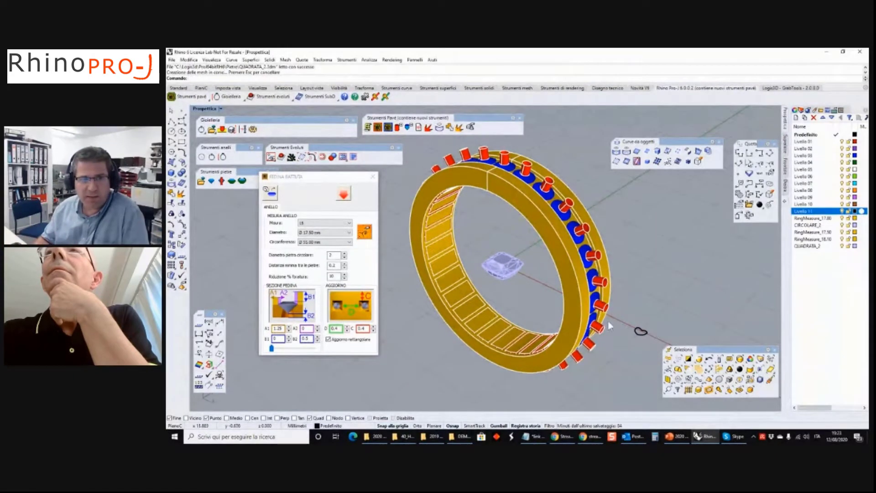
pyautogui.moveTo(624, 317); pyautogui.dragTo(653, 358)
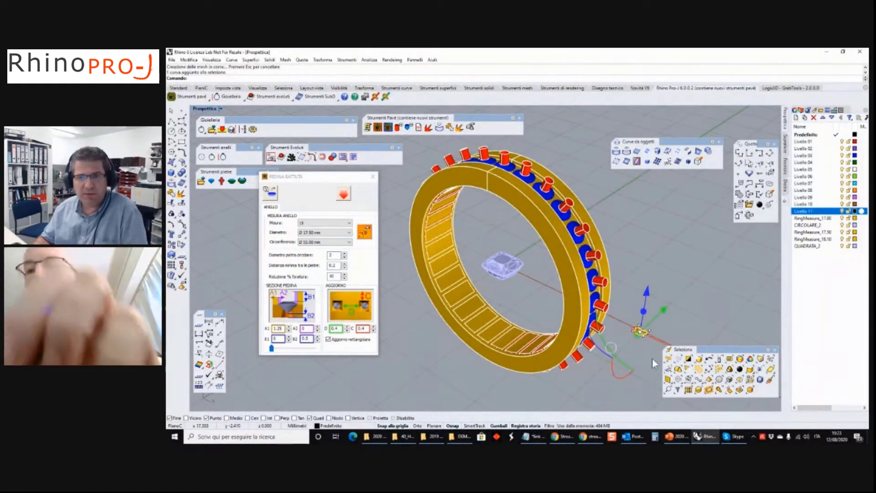
pyautogui.press('Delete')
pyautogui.moveTo(525, 278); pyautogui.dragTo(518, 245, button='right')
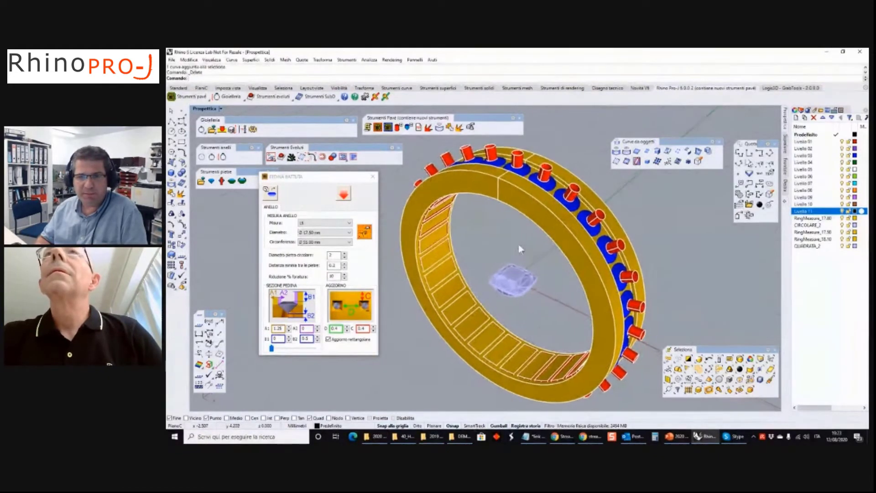
pyautogui.moveTo(358, 149); pyautogui.dragTo(356, 146)
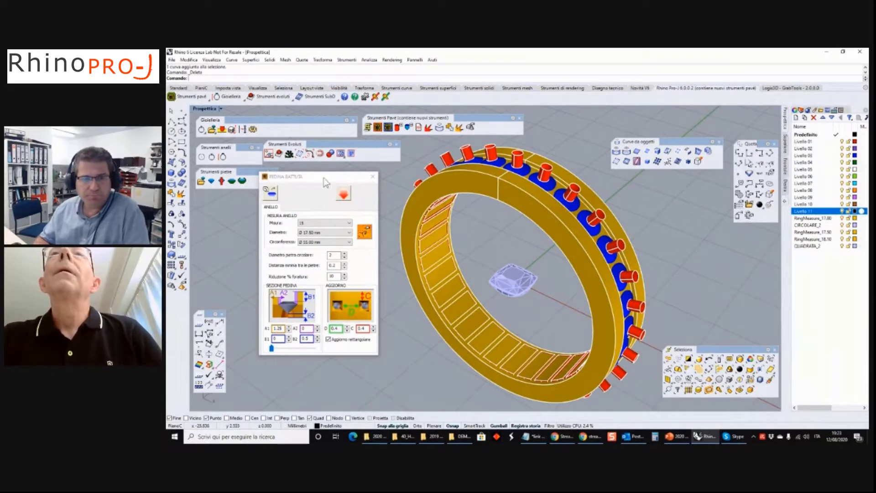
# Replace the band's round stones with the square gem standing at the ring's centre
pyautogui.click(267, 190)
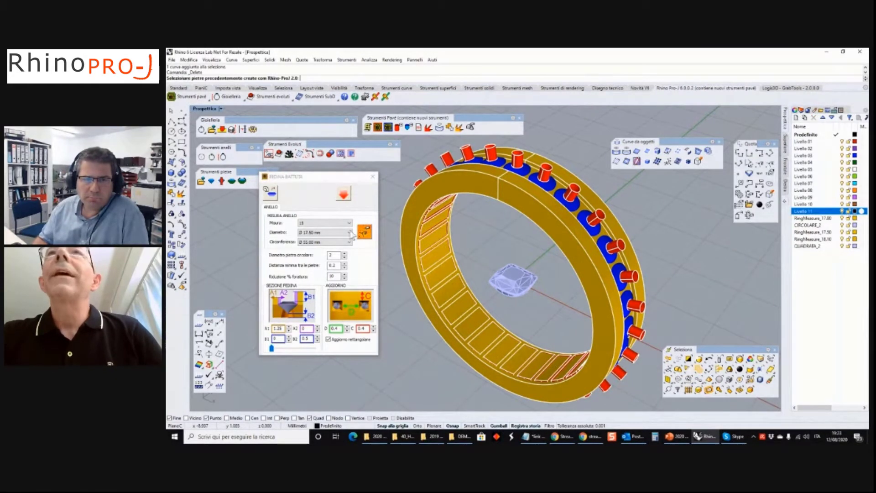
pyautogui.click(515, 276)
pyautogui.moveTo(511, 235); pyautogui.dragTo(520, 319, button='right')
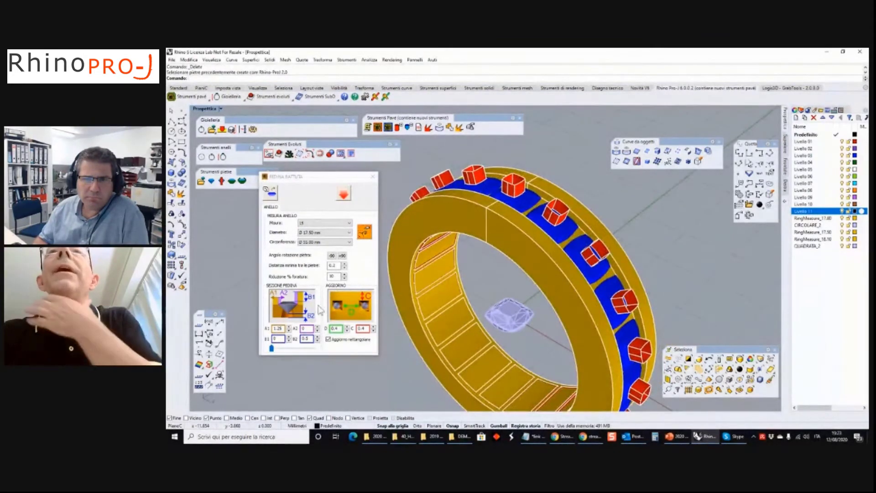
# Reduce the band section's A1 value to 1
pyautogui.click(289, 331)
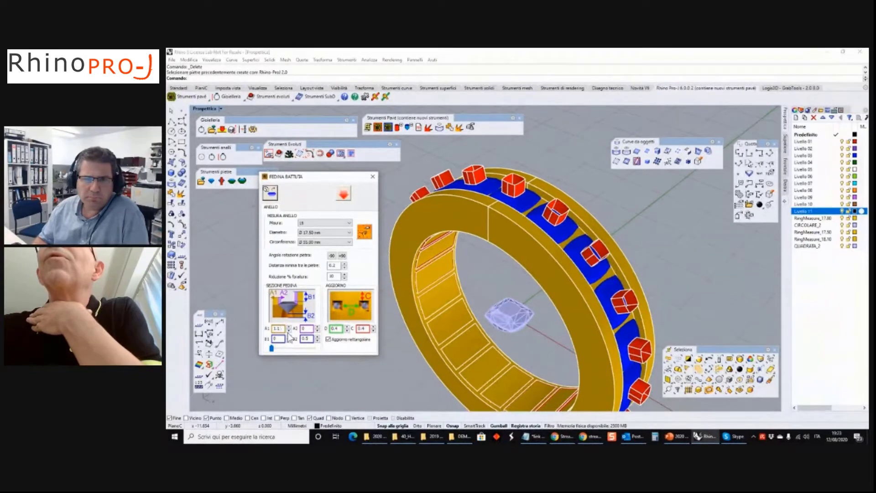
pyautogui.moveTo(436, 282); pyautogui.dragTo(473, 247, button='right')
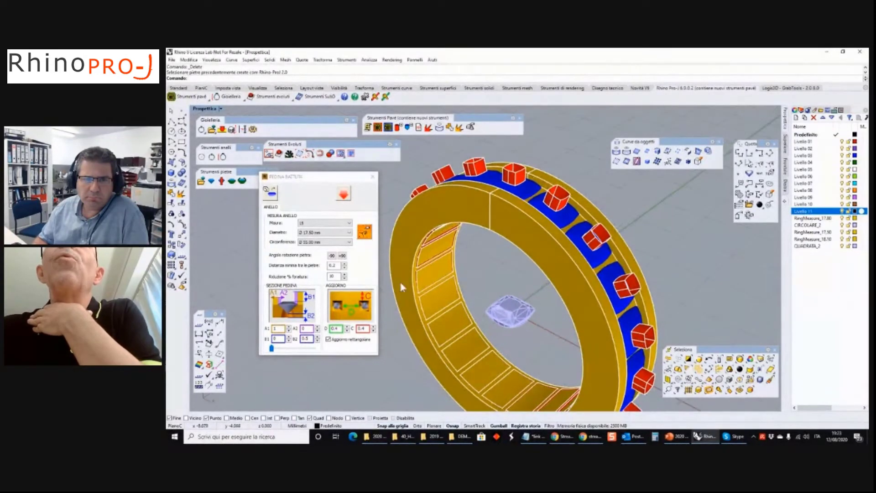
pyautogui.moveTo(401, 287)
pyautogui.mouseDown(button='right')
pyautogui.moveTo(369, 288)
pyautogui.moveTo(398, 276)
pyautogui.mouseUp(button='right')
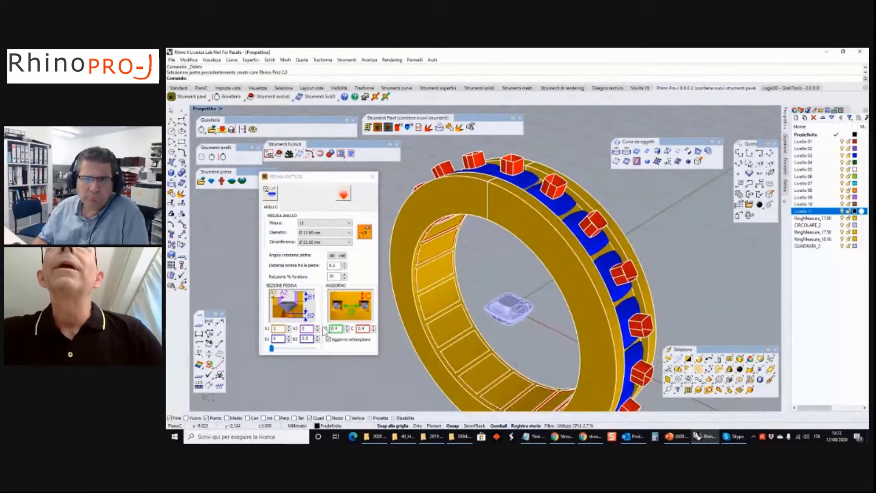
pyautogui.moveTo(494, 242); pyautogui.dragTo(505, 247, button='right')
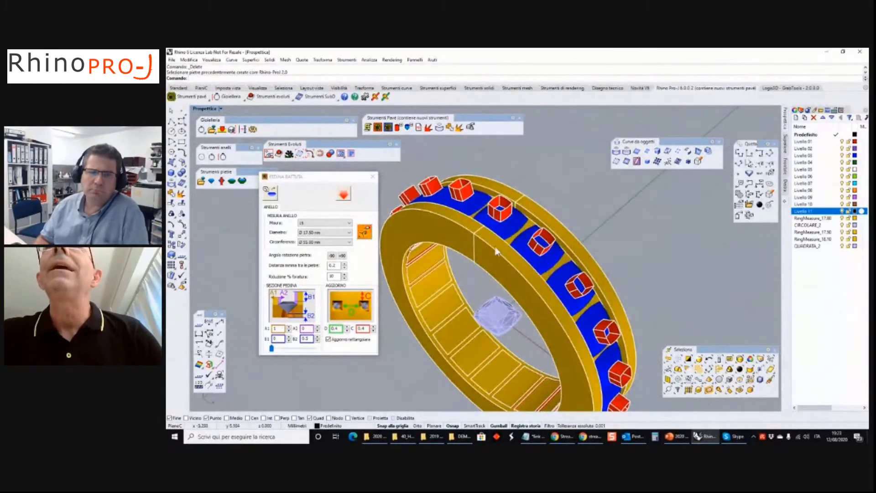
# Try larger minimum distances between the stones, up to 0.4, and set the value back to 0.2
pyautogui.click(345, 267)
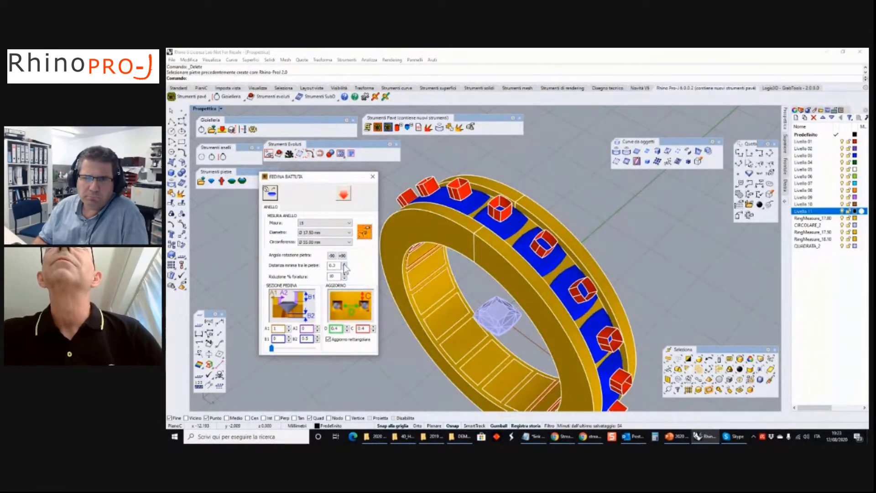
pyautogui.click(345, 265)
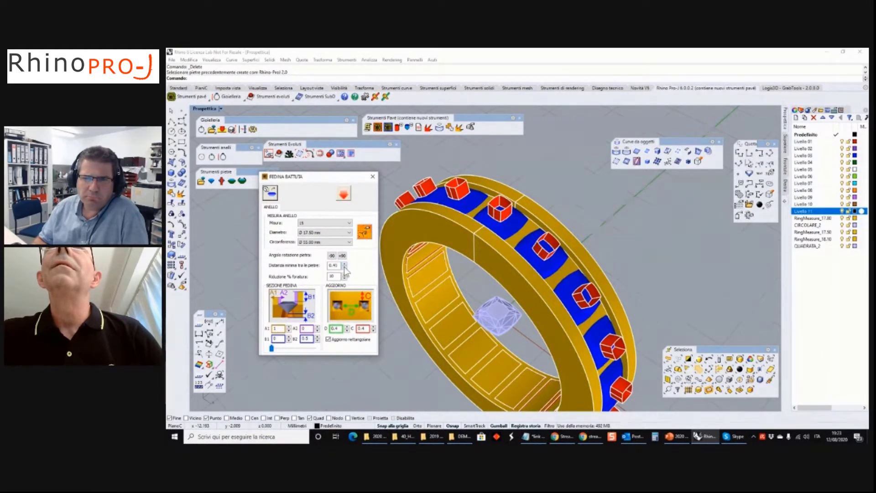
pyautogui.click(345, 268)
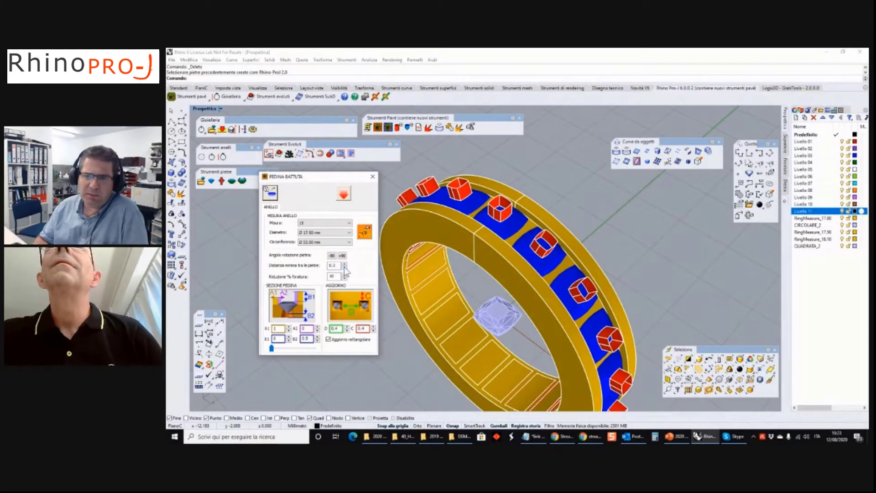
pyautogui.click(345, 269)
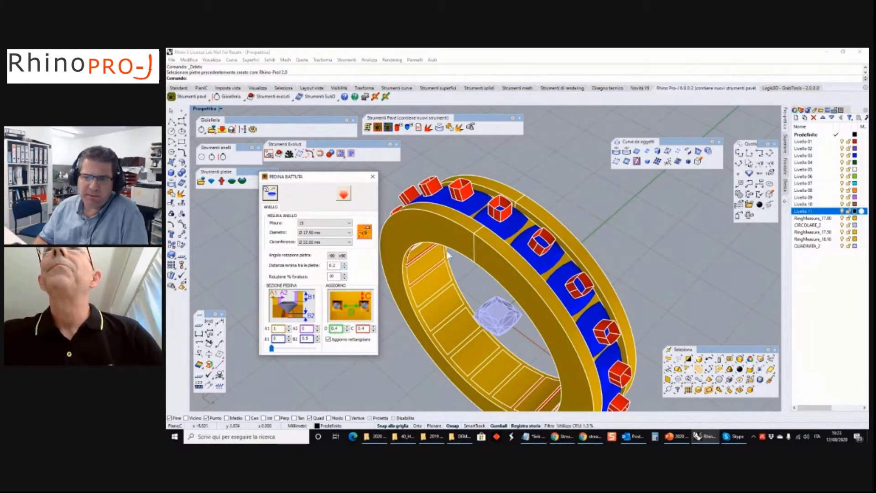
# Generate the final size 15 band with its square stones and boolean cuts
pyautogui.moveTo(449, 255); pyautogui.dragTo(379, 250, button='right')
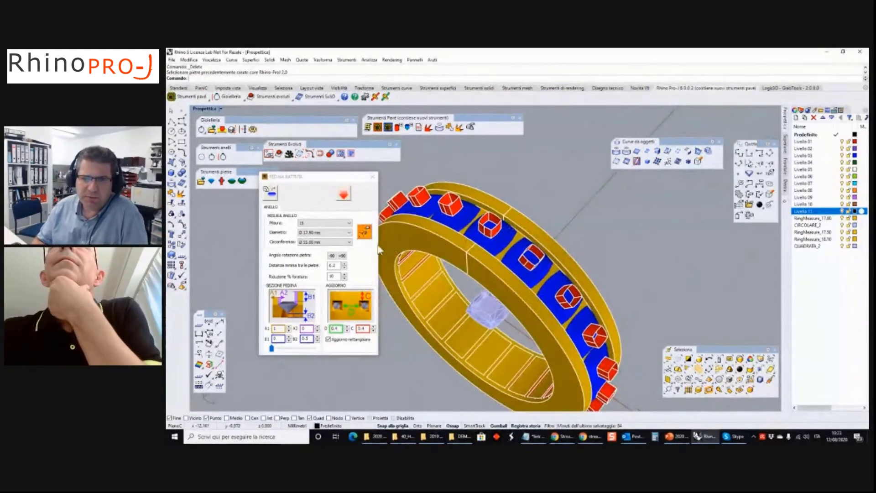
pyautogui.click(344, 195)
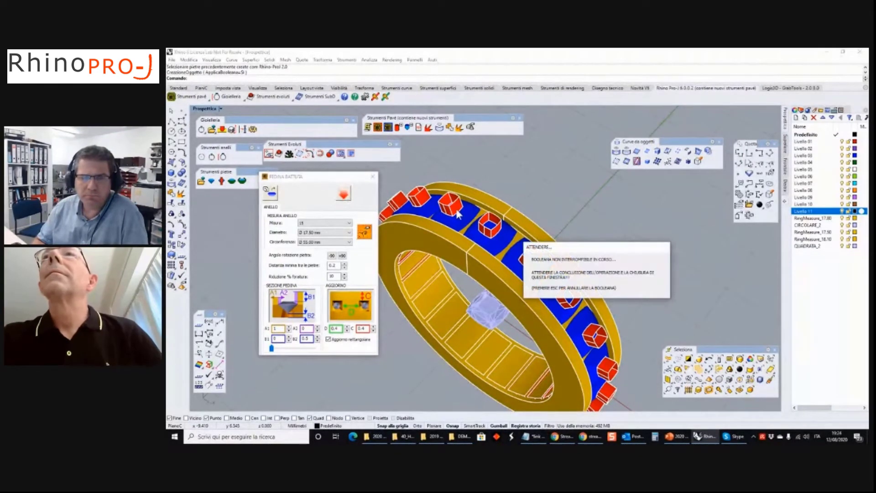
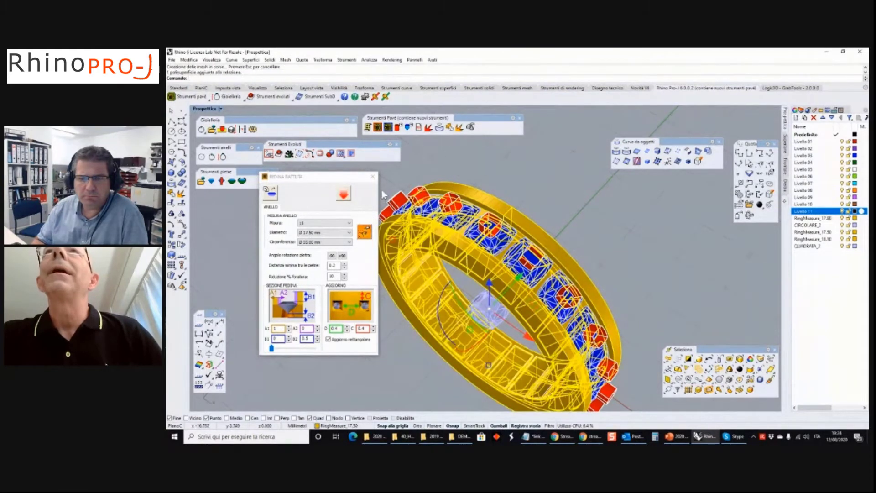
pyautogui.moveTo(516, 171); pyautogui.dragTo(391, 267, button='right')
# Move the generated metal band along the green axis, away from its circle of stones
pyautogui.click(522, 233)
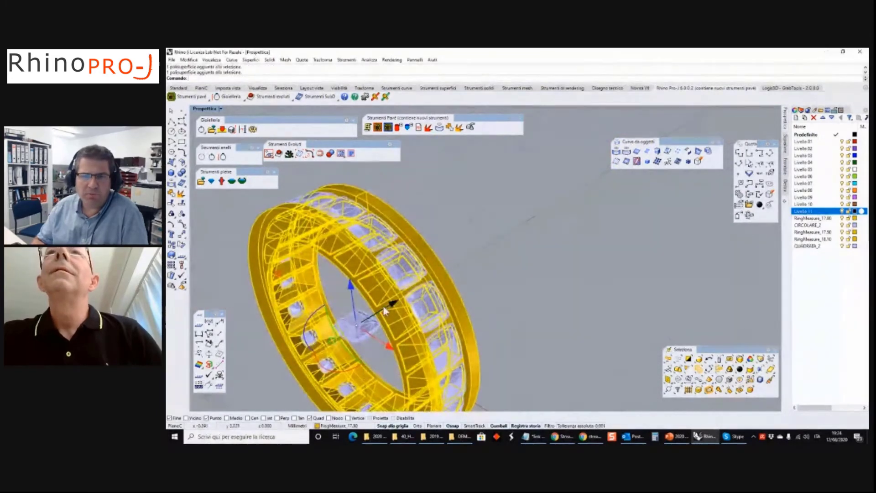
pyautogui.moveTo(392, 303); pyautogui.dragTo(593, 220)
pyautogui.write('zs')
pyautogui.press('Return')
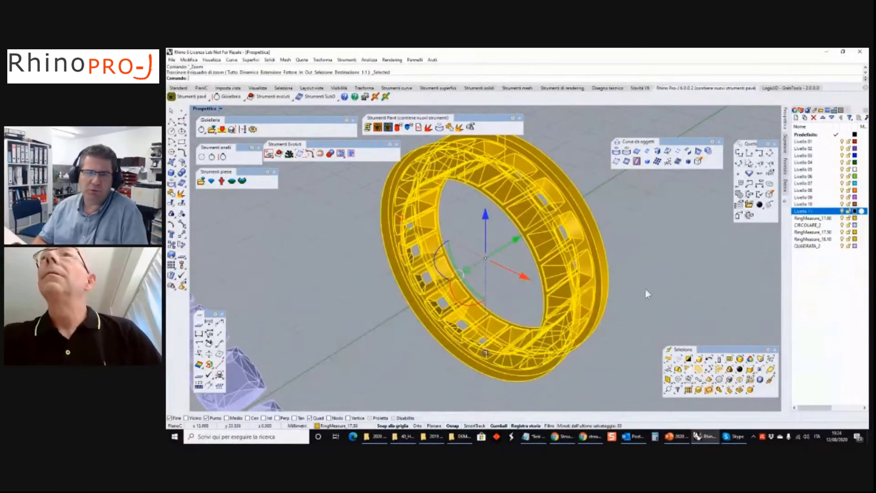
pyautogui.click(646, 290)
pyautogui.moveTo(645, 290); pyautogui.dragTo(462, 305, button='right')
pyautogui.scroll(-9, 488, 295)
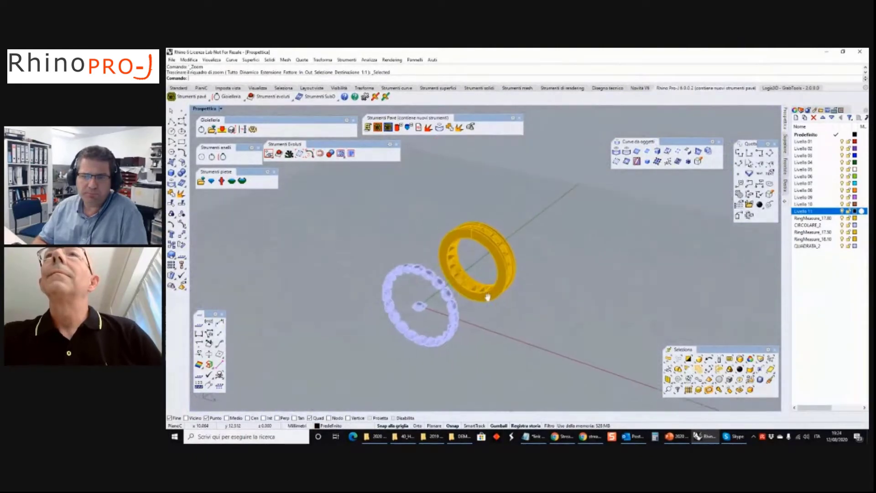
# Delete the metal band, the circle of stones and the source gem
pyautogui.moveTo(560, 205); pyautogui.dragTo(361, 395)
pyautogui.press('Delete')
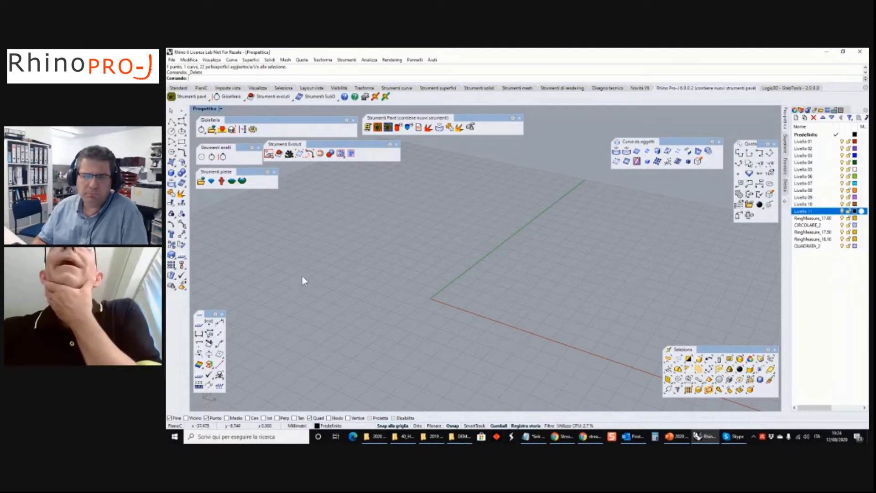
# Start a new signet (shield) ring from the Ring Wizard's signet and contrarié models
pyautogui.click(212, 156)
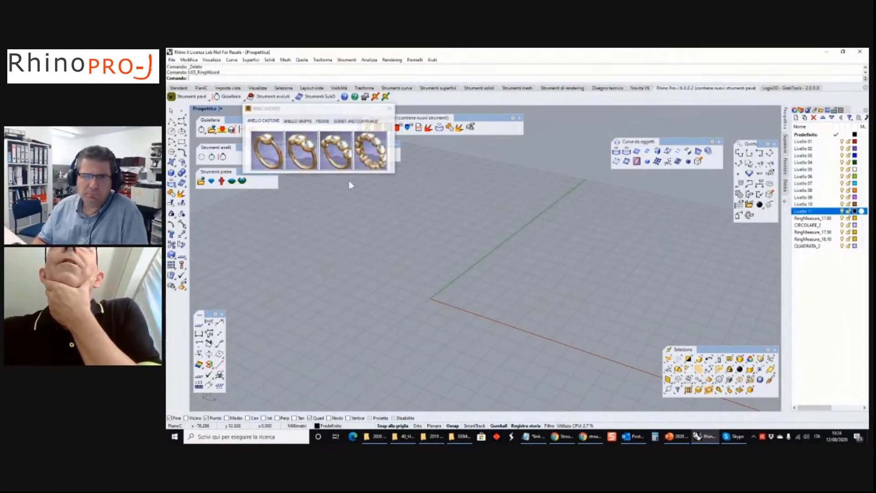
pyautogui.moveTo(368, 116); pyautogui.dragTo(319, 204)
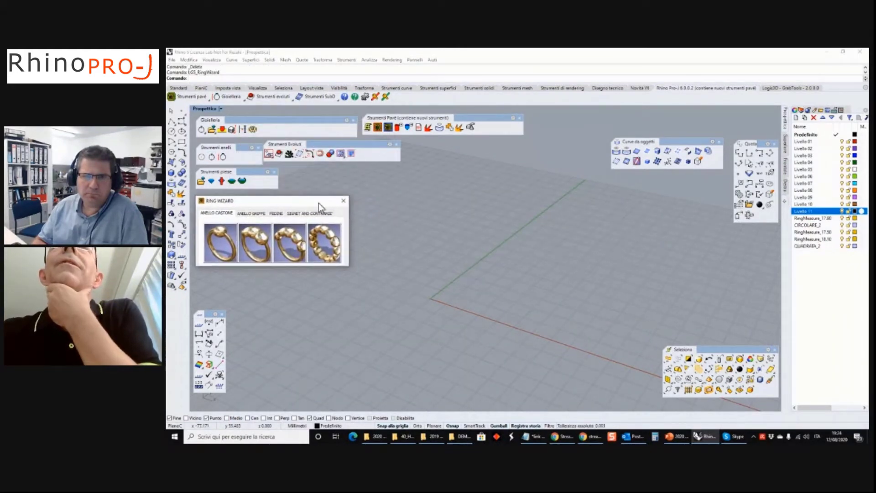
pyautogui.click(315, 213)
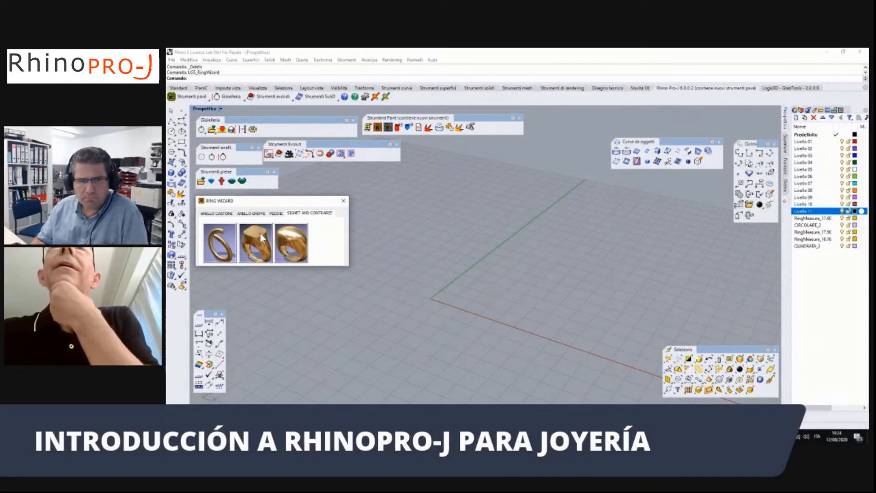
pyautogui.click(259, 232)
pyautogui.moveTo(261, 55); pyautogui.dragTo(304, 181)
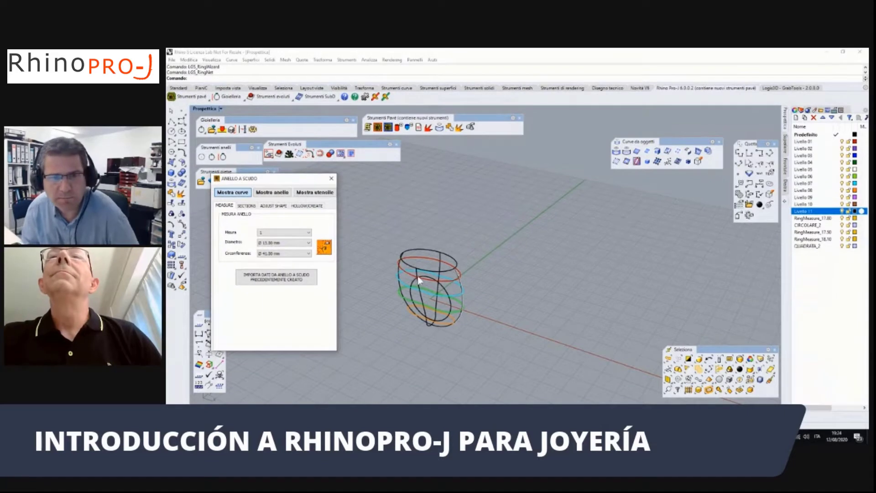
# Set the signet ring's size to 15
pyautogui.scroll(4, 421, 271)
pyautogui.keyDown('shift'); pyautogui.moveTo(424, 255); pyautogui.dragTo(472, 229, button='right'); pyautogui.keyUp('shift')
pyautogui.click(289, 233)
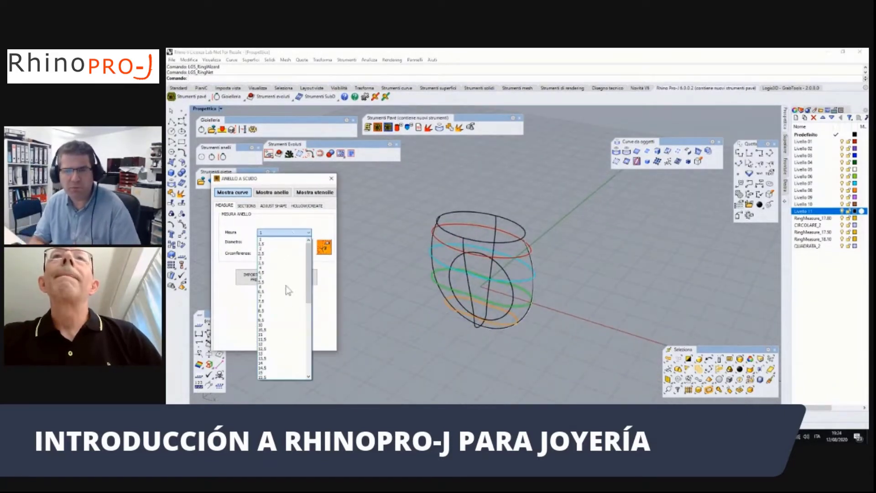
pyautogui.moveTo(309, 257); pyautogui.dragTo(306, 297)
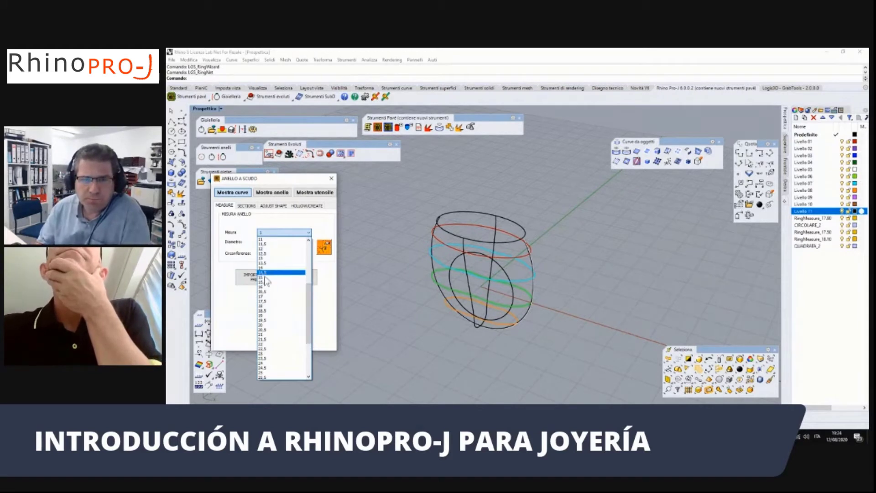
pyautogui.click(276, 278)
# Switch off the red, cyan and green horizontal shape curves and show the solid ring preview
pyautogui.click(274, 206)
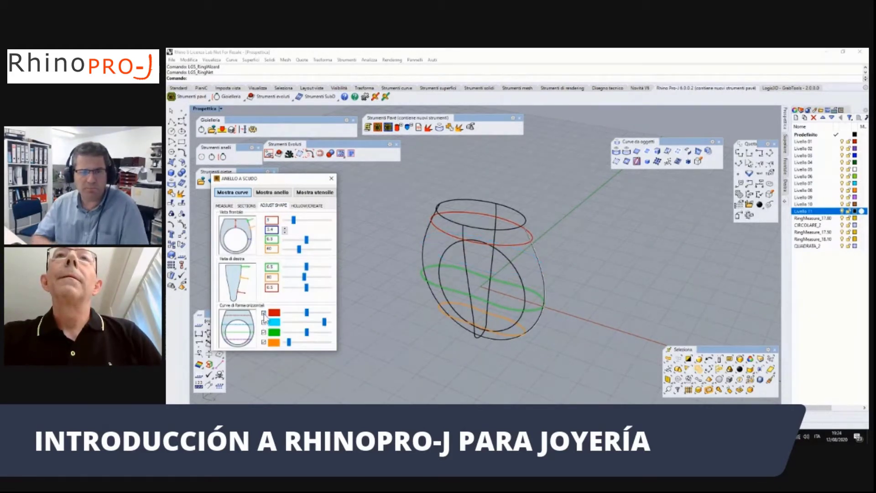
pyautogui.click(263, 332)
pyautogui.click(273, 192)
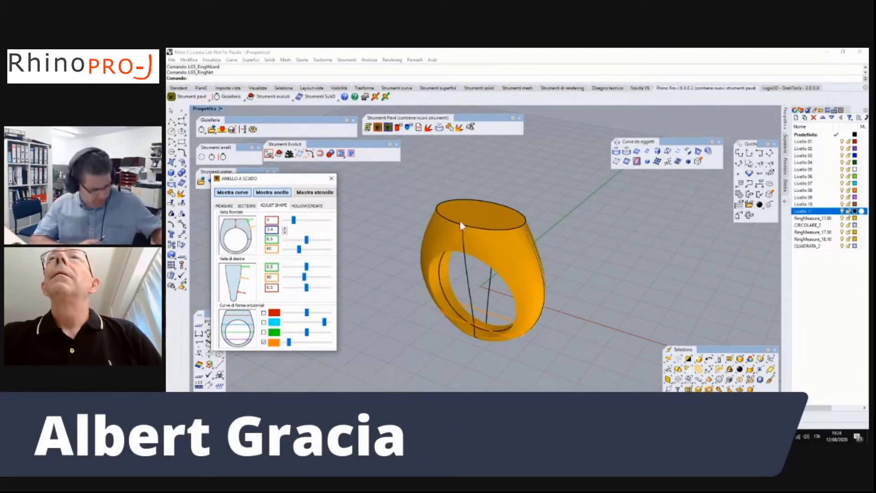
# Try the predefined upper sections, from oval to four-lobed, and select the rounded square
pyautogui.click(247, 205)
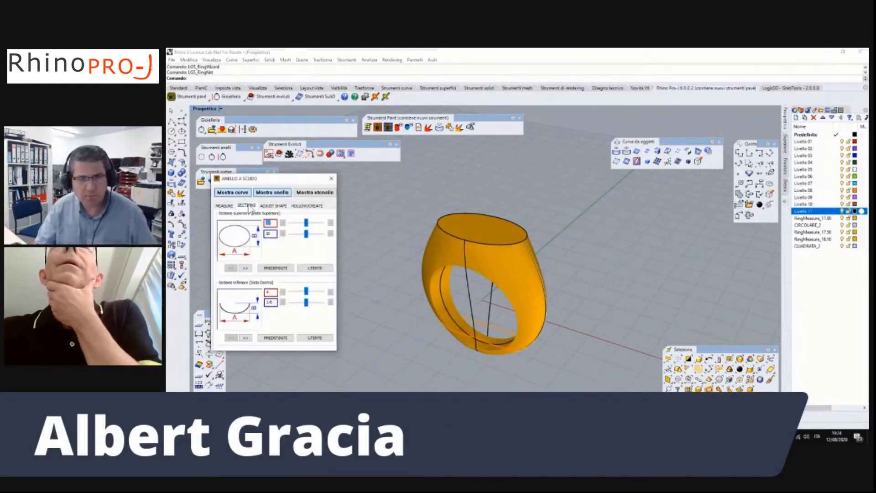
pyautogui.click(246, 269)
pyautogui.click(246, 269)
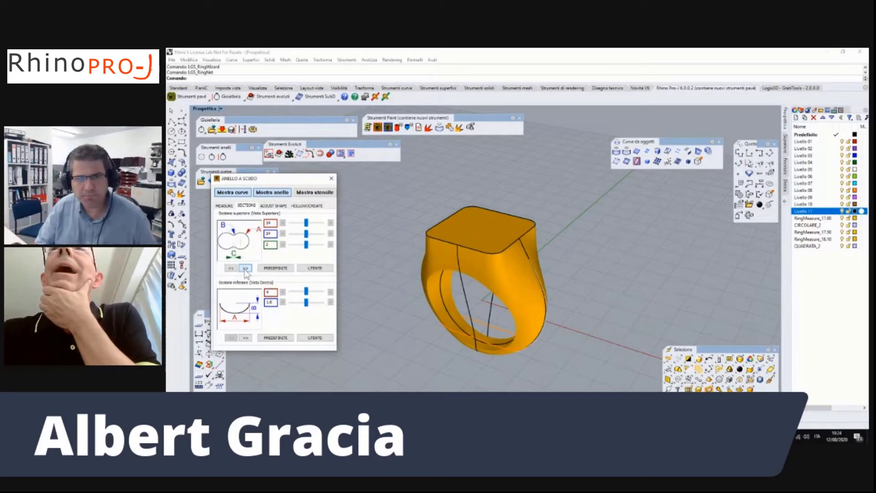
pyautogui.click(246, 269)
pyautogui.click(246, 270)
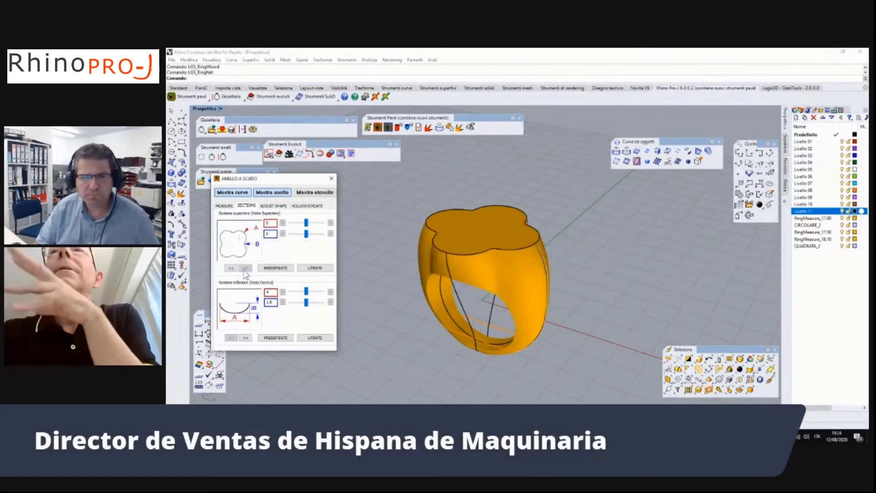
pyautogui.click(231, 269)
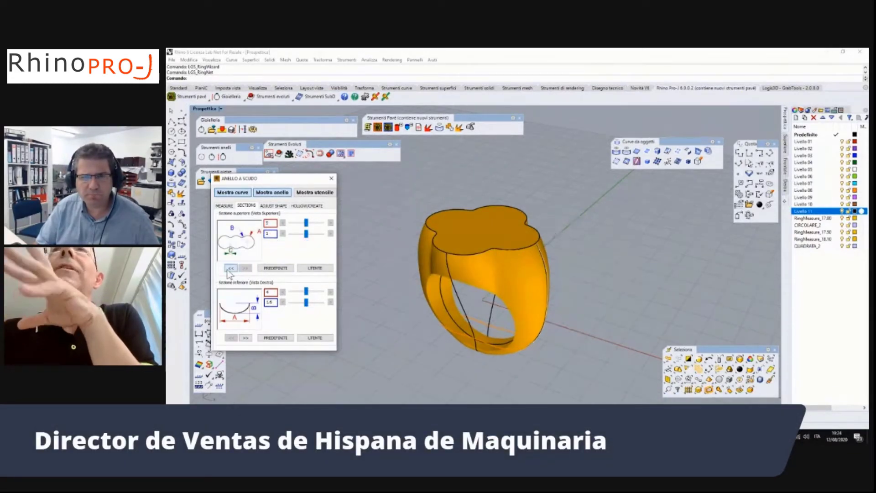
pyautogui.click(231, 270)
pyautogui.click(230, 270)
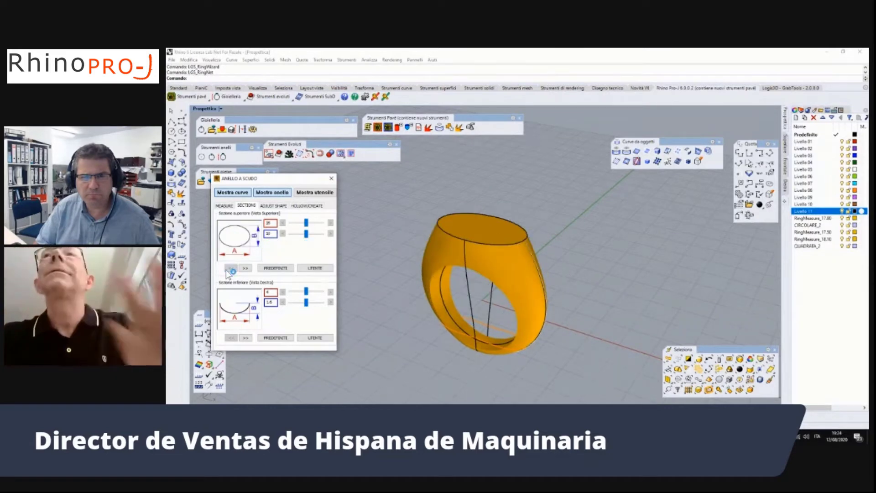
pyautogui.click(246, 269)
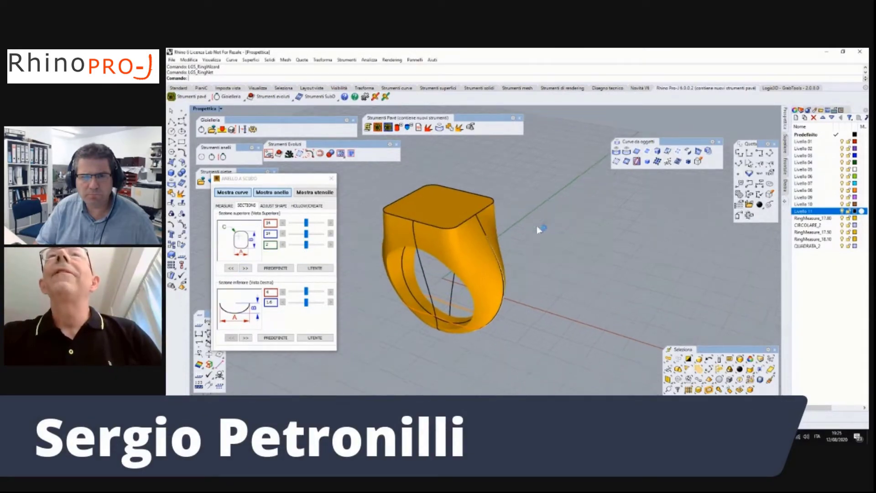
# Draw a deformable circle about 22 mm in diameter beside the ring, centred on the red axis in the top view
pyautogui.doubleClick(202, 109)
pyautogui.doubleClick(204, 109)
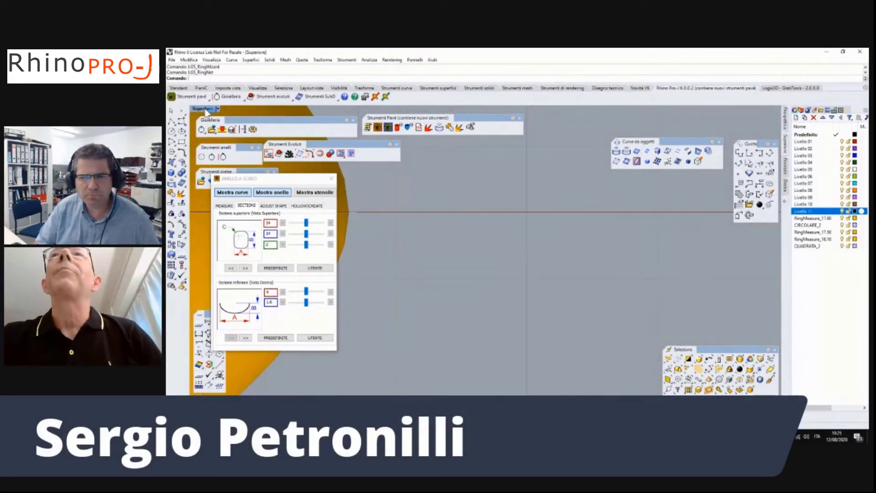
pyautogui.scroll(-12, 512, 243)
pyautogui.moveTo(511, 244); pyautogui.dragTo(464, 298, button='right')
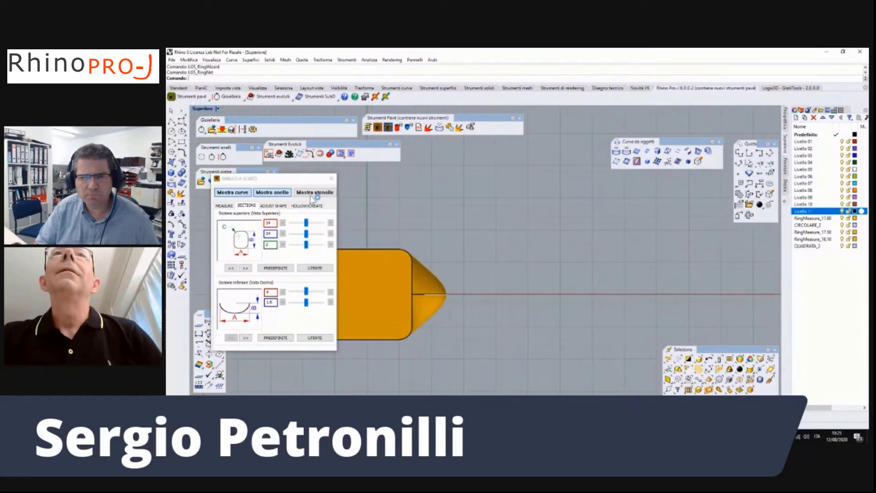
pyautogui.click(171, 132)
pyautogui.click(592, 294)
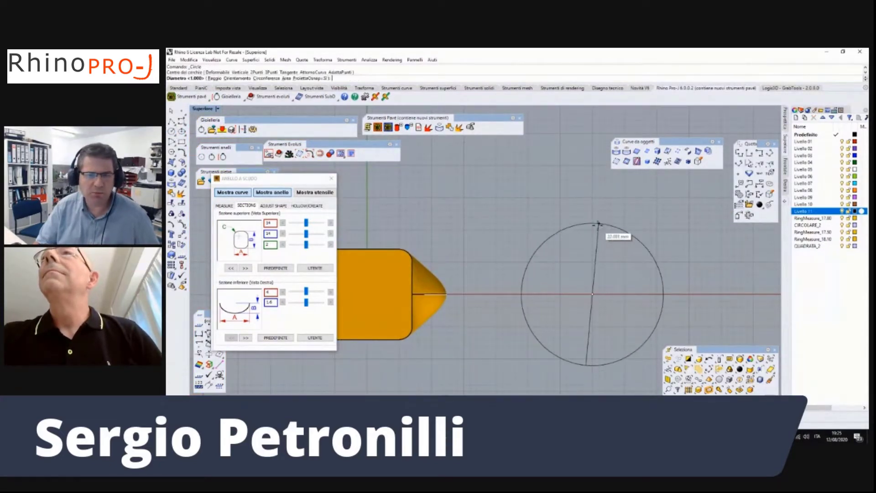
pyautogui.click(593, 224)
# Reshape the circle into a heart by lowering its upper middle control point and pulling the lowest one slightly down
pyautogui.click(603, 254)
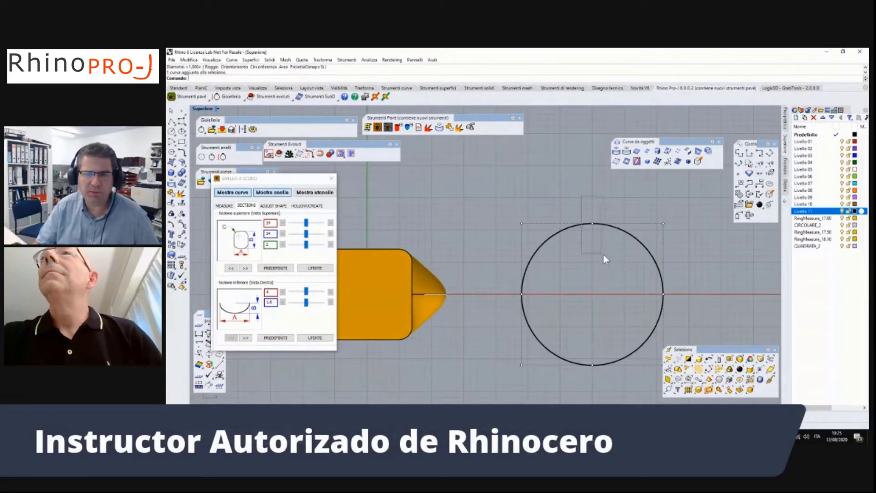
pyautogui.click(593, 224)
pyautogui.moveTo(595, 206); pyautogui.dragTo(595, 263)
pyautogui.click(601, 385)
pyautogui.click(592, 365)
pyautogui.moveTo(593, 344); pyautogui.dragTo(590, 365)
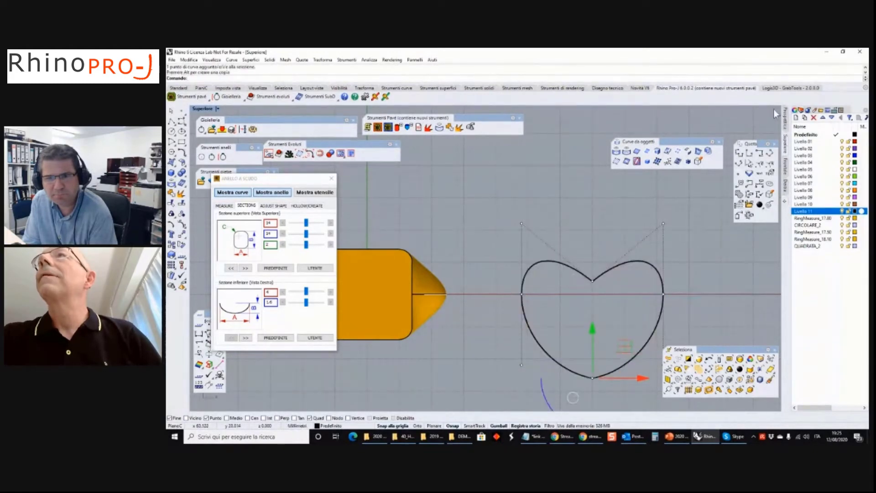
pyautogui.click(786, 118)
pyautogui.moveTo(456, 170); pyautogui.dragTo(590, 206, button='right')
pyautogui.press('Escape')
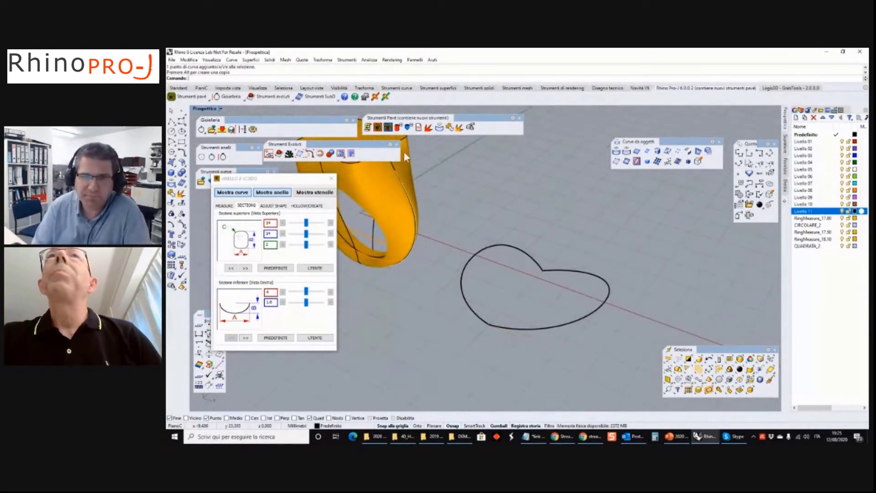
# Fillet the corners of the heart curve with a radius of 2
pyautogui.click(399, 88)
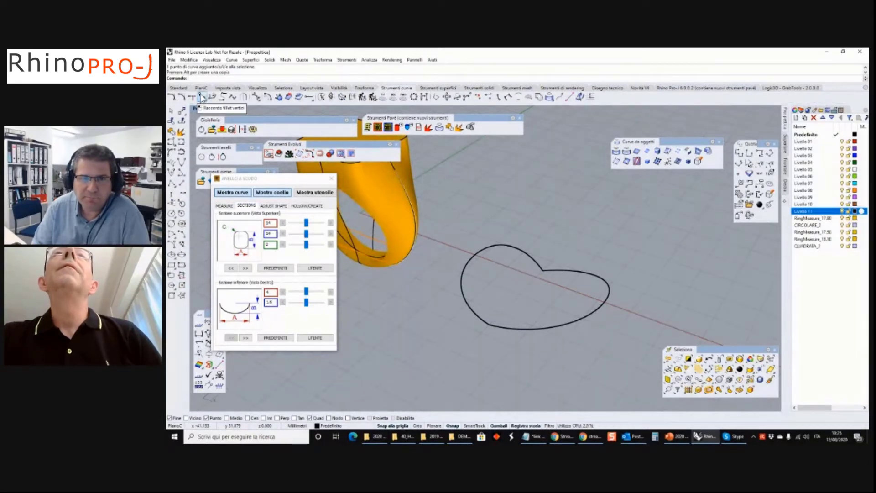
pyautogui.click(202, 98)
pyautogui.click(510, 249)
pyautogui.press('Return')
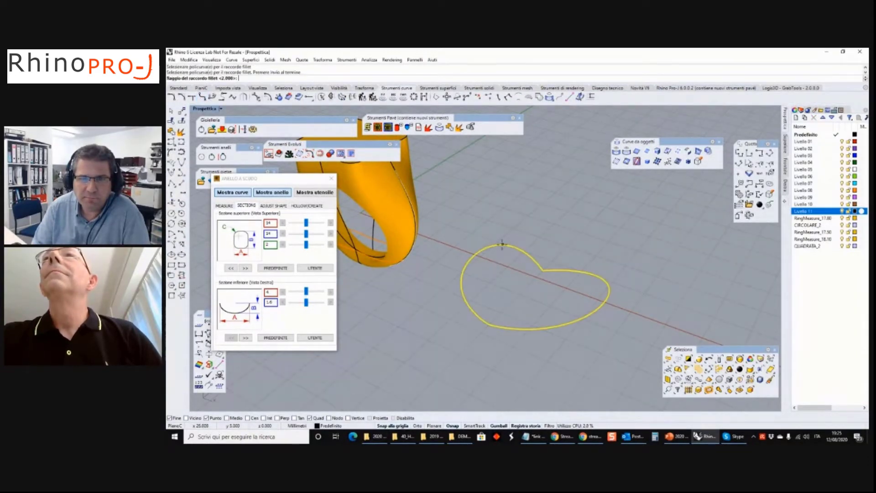
pyautogui.press('Return')
pyautogui.moveTo(502, 245); pyautogui.dragTo(389, 280, button='right')
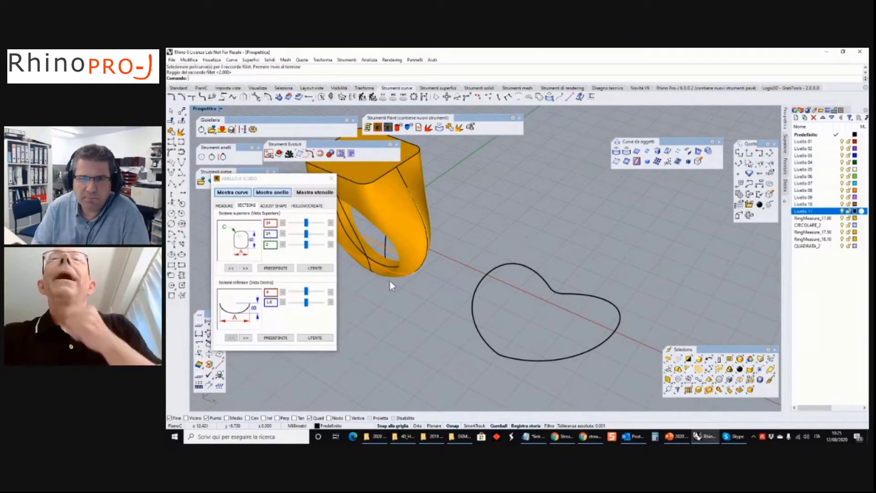
# Use the heart curve as the ring's custom upper section
pyautogui.moveTo(284, 173); pyautogui.dragTo(284, 187)
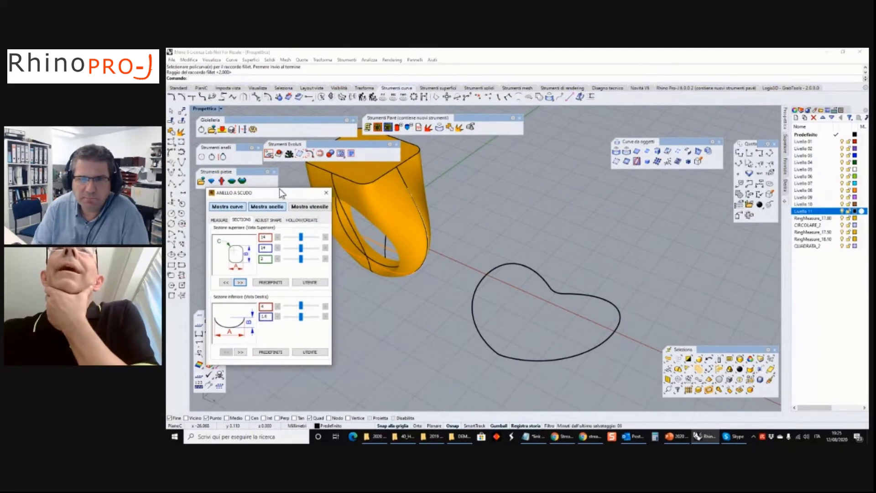
pyautogui.click(309, 283)
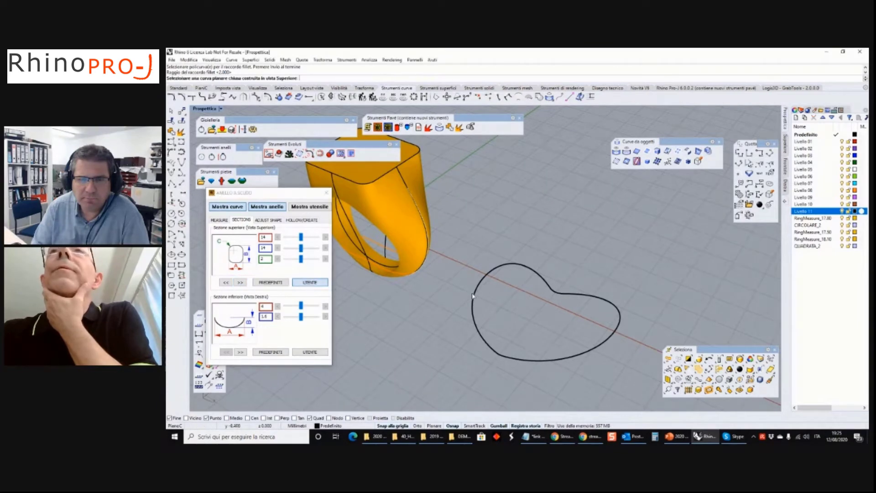
pyautogui.click(498, 272)
pyautogui.press('Return')
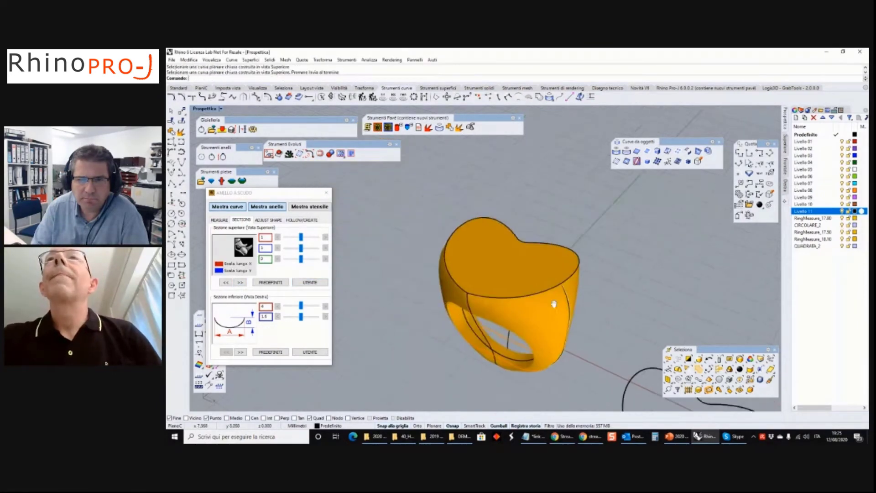
pyautogui.scroll(-8, 540, 267)
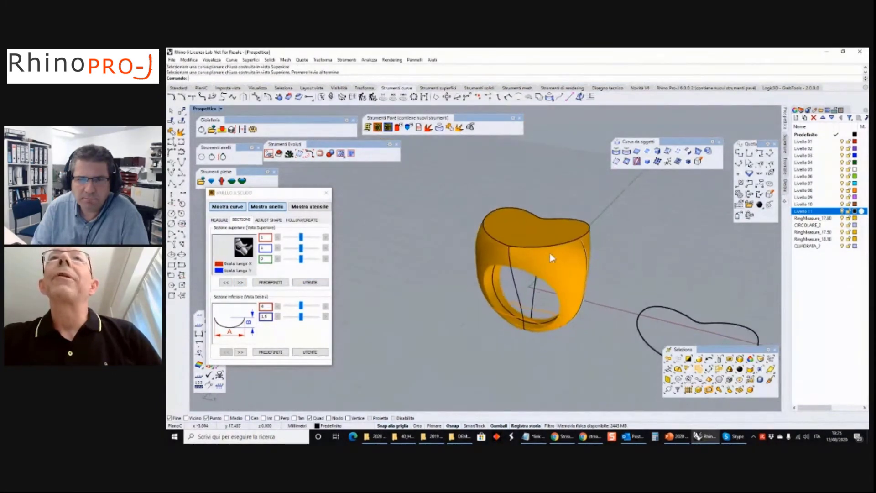
# Adjust the ring's front profile in the front view, setting the blue value to 2.9 and the green value to 0.17
pyautogui.click(268, 220)
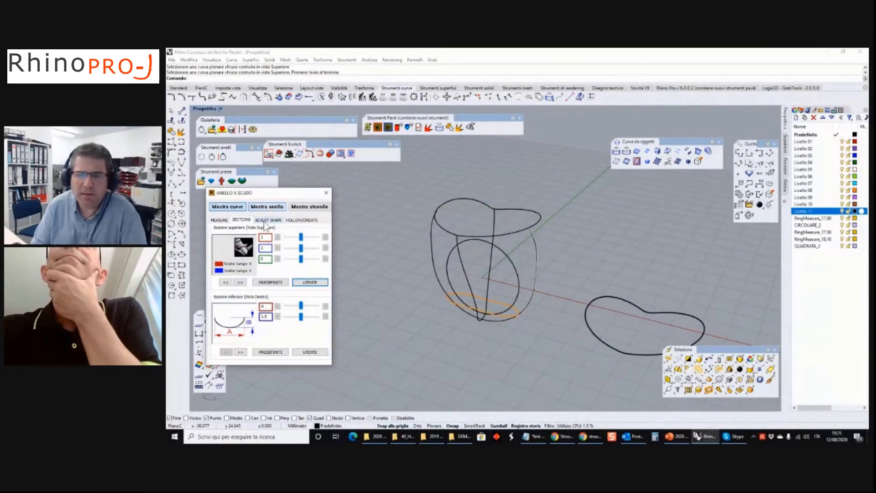
pyautogui.doubleClick(204, 109)
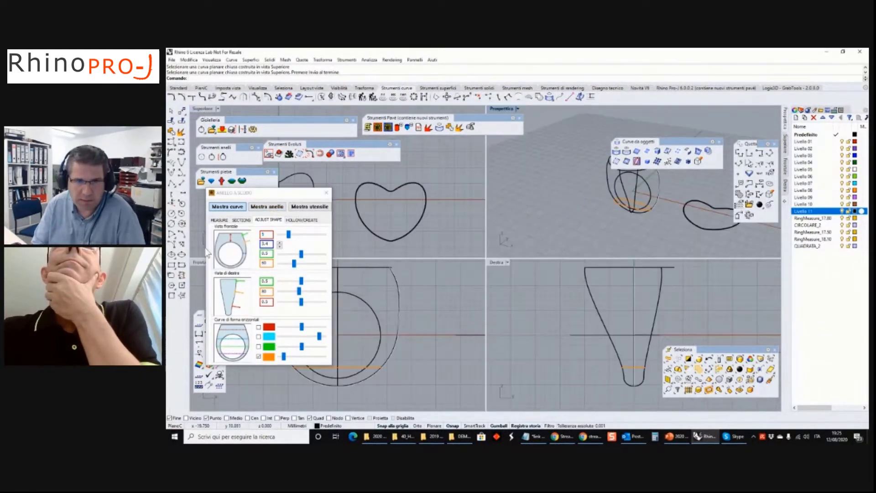
pyautogui.doubleClick(199, 263)
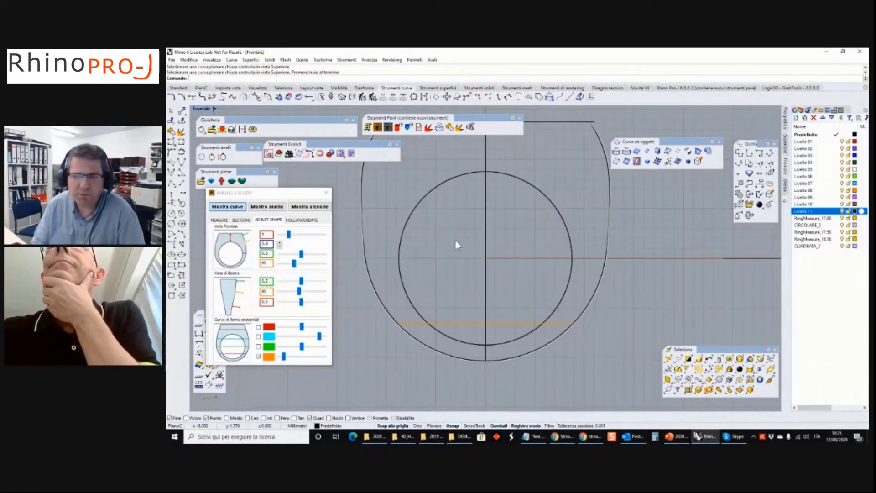
pyautogui.click(280, 247)
pyautogui.click(280, 247)
pyautogui.click(280, 247)
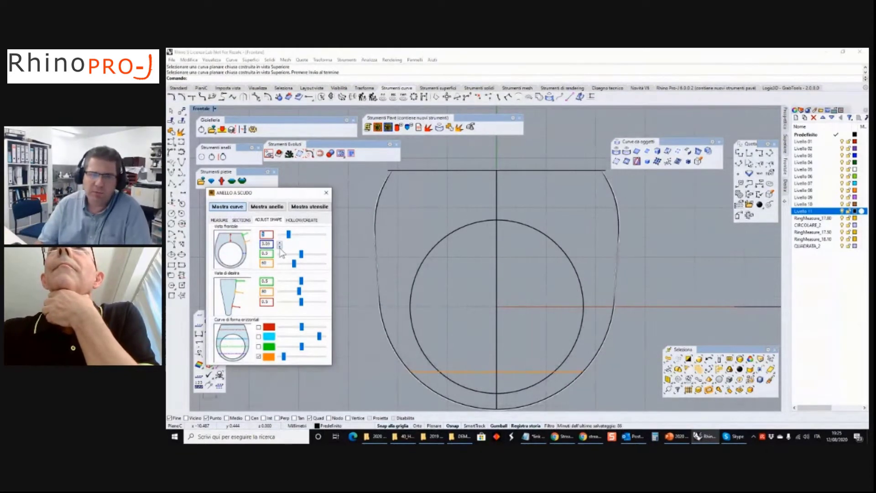
pyautogui.click(280, 247)
pyautogui.click(279, 247)
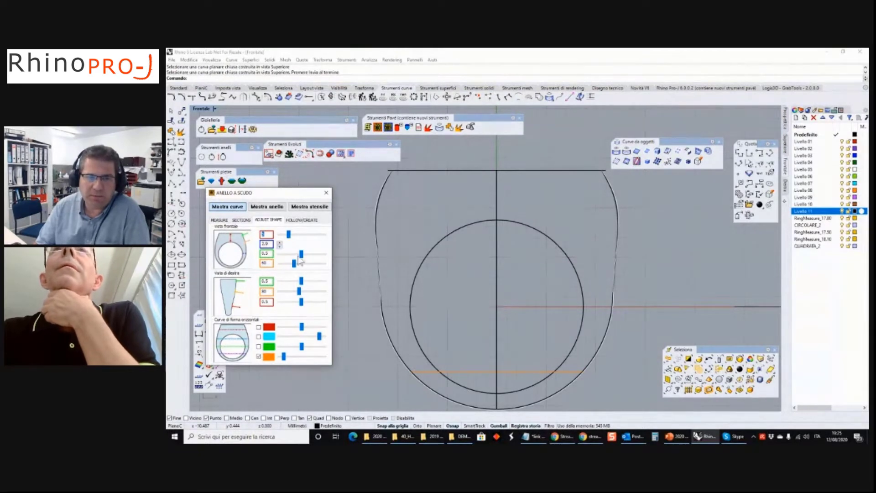
pyautogui.moveTo(300, 253); pyautogui.dragTo(288, 257)
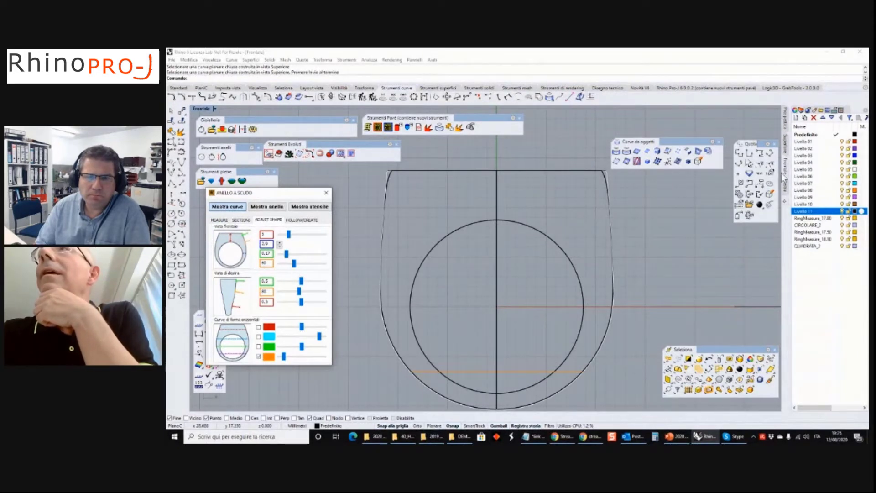
# Set the red value of the ring's side profile to 1, working in the right view
pyautogui.click(786, 189)
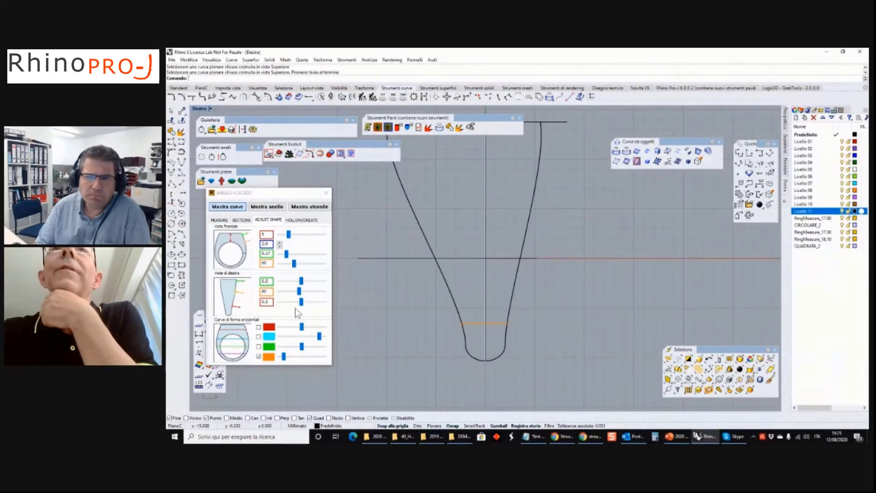
pyautogui.moveTo(302, 302); pyautogui.dragTo(324, 302)
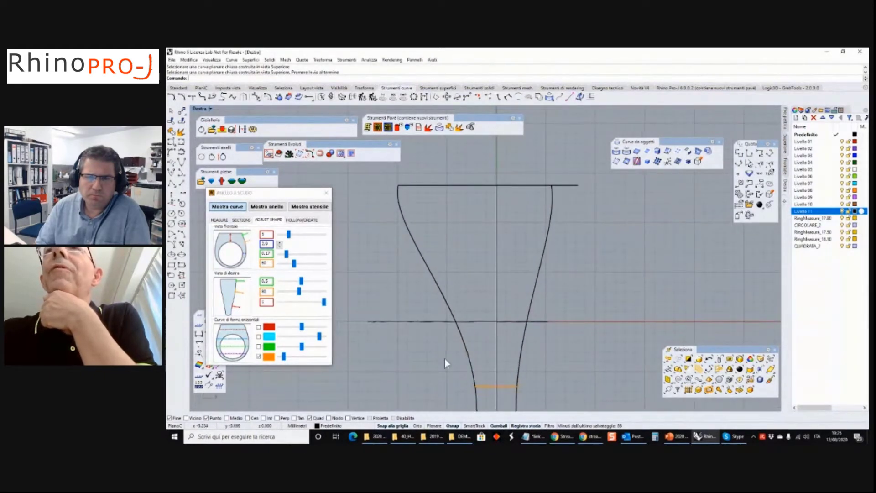
# Display the heart-top signet ring as a solid preview in the perspective view
pyautogui.click(784, 118)
pyautogui.moveTo(502, 228); pyautogui.dragTo(394, 220, button='right')
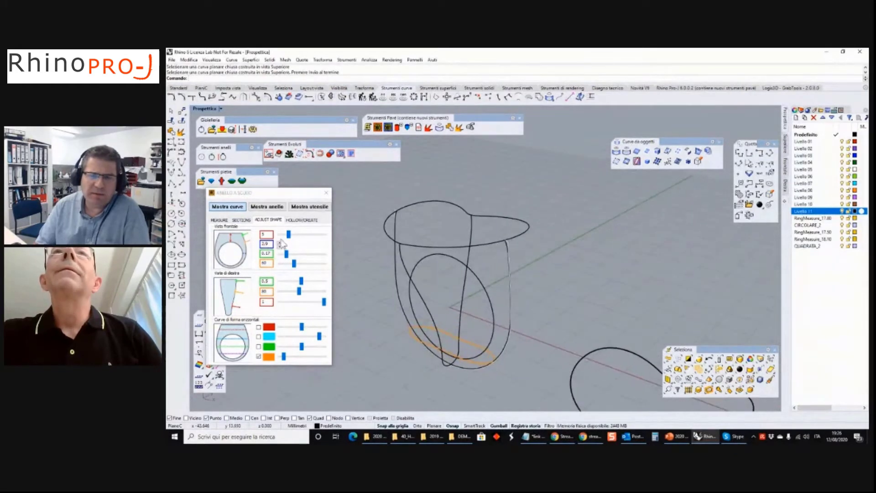
pyautogui.click(267, 207)
pyautogui.moveTo(438, 237); pyautogui.dragTo(332, 245, button='right')
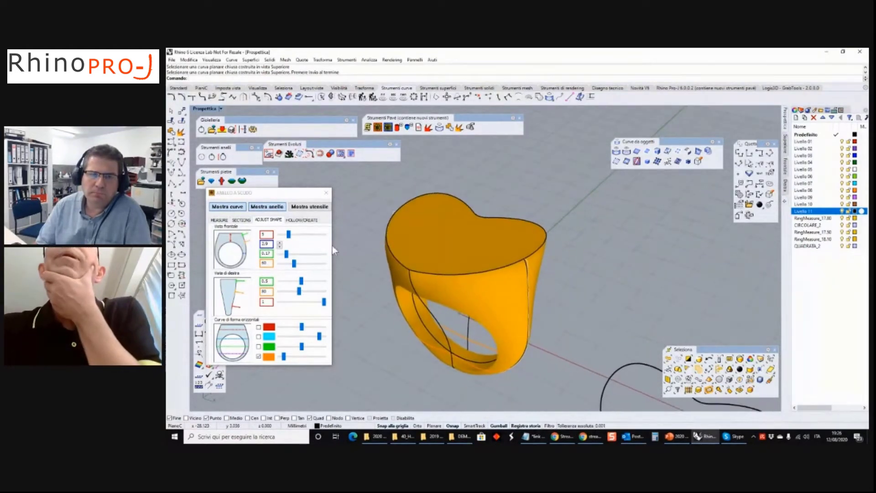
# Bring up the hollowing settings and display the hollowing tool preview inside the ring
pyautogui.click(314, 223)
pyautogui.moveTo(436, 238); pyautogui.dragTo(332, 256, button='right')
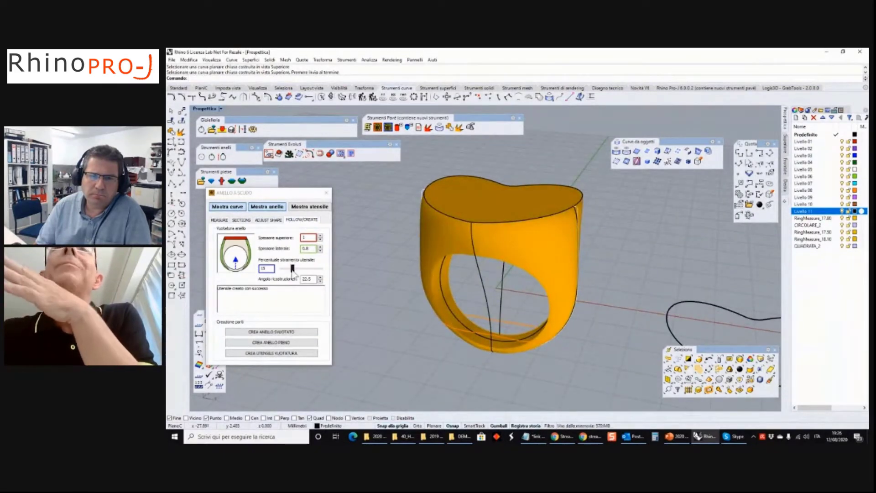
pyautogui.click(311, 206)
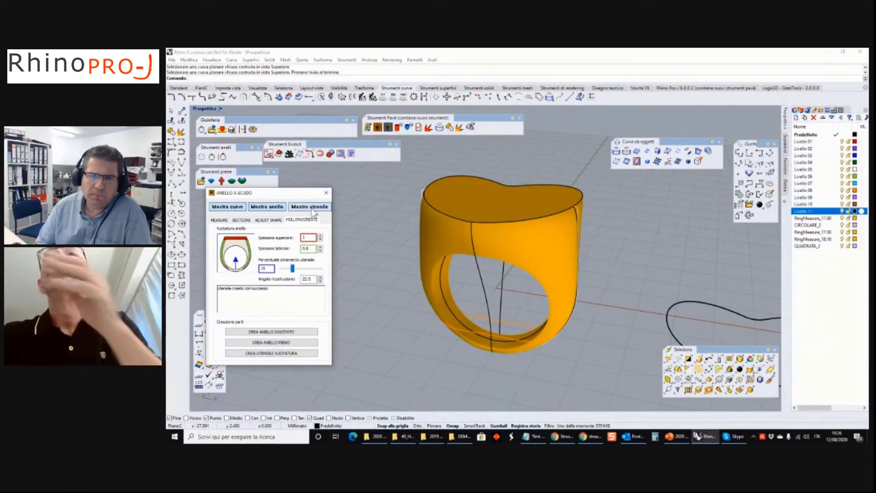
pyautogui.moveTo(439, 256); pyautogui.dragTo(370, 253, button='right')
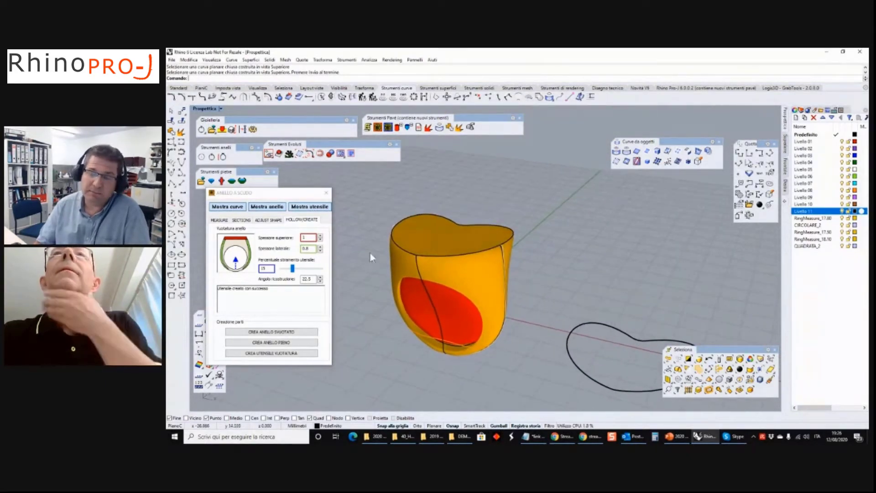
# Set the hollowing side thickness to 0.5 and create the hollowed heart-top ring
pyautogui.click(321, 246)
pyautogui.click(321, 250)
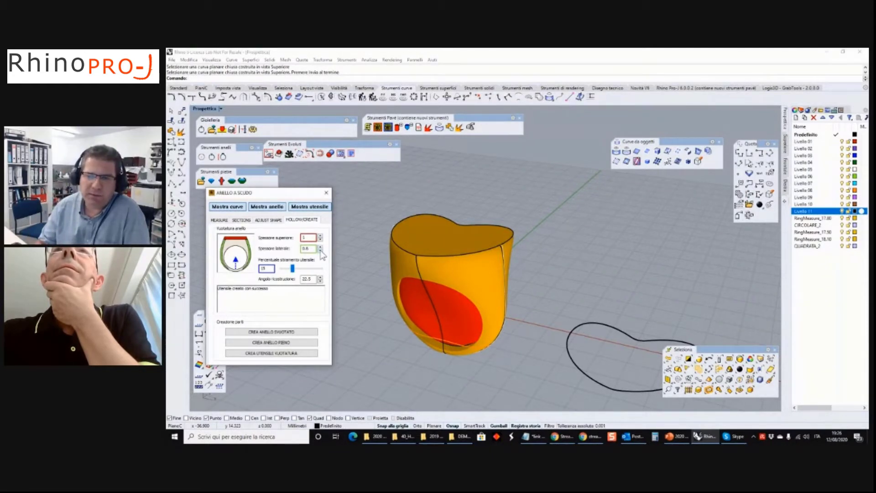
pyautogui.moveTo(471, 241)
pyautogui.mouseDown(button='right')
pyautogui.moveTo(476, 257)
pyautogui.moveTo(471, 250)
pyautogui.mouseUp(button='right')
pyautogui.click(287, 332)
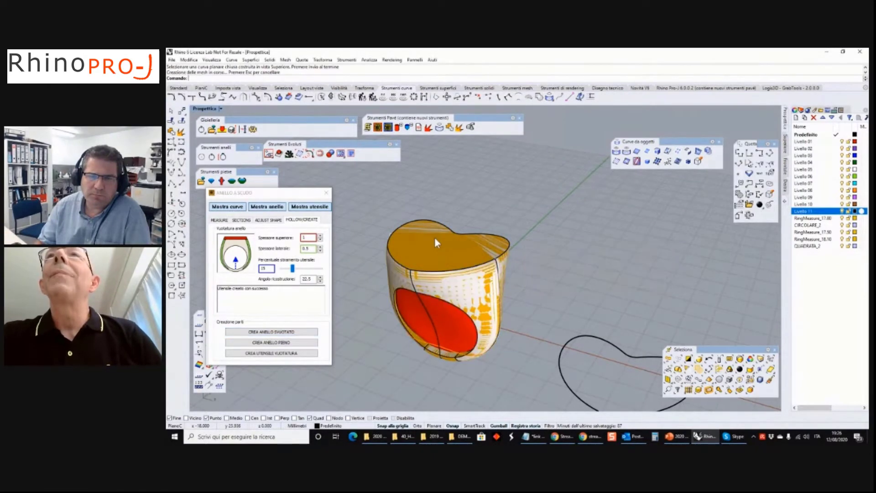
pyautogui.click(473, 215)
pyautogui.moveTo(465, 241); pyautogui.dragTo(449, 267, button='right')
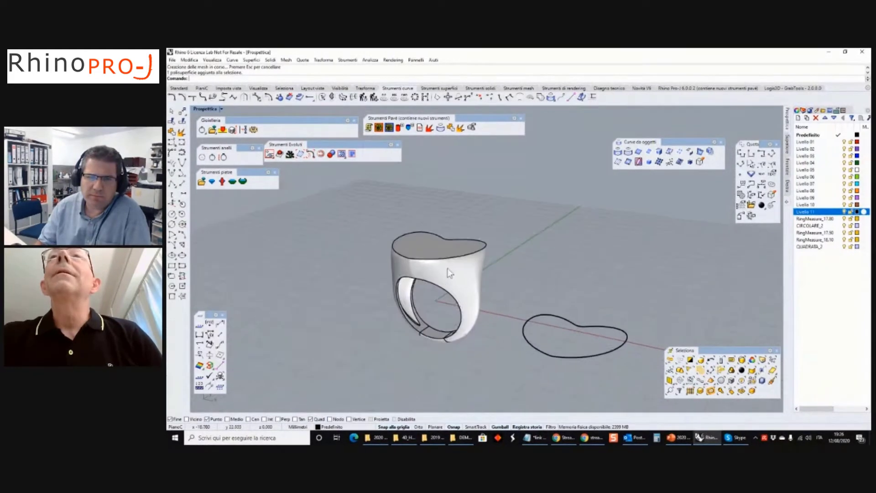
pyautogui.scroll(6, 448, 268)
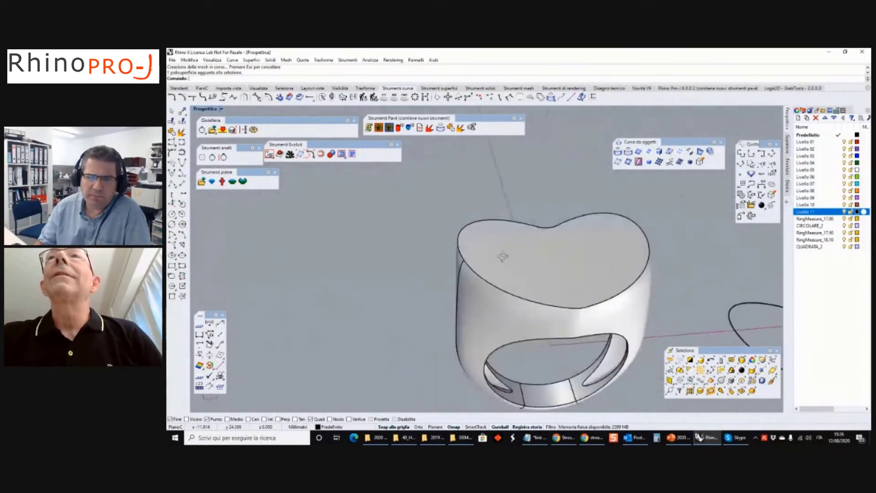
pyautogui.moveTo(450, 252); pyautogui.dragTo(452, 250, button='right')
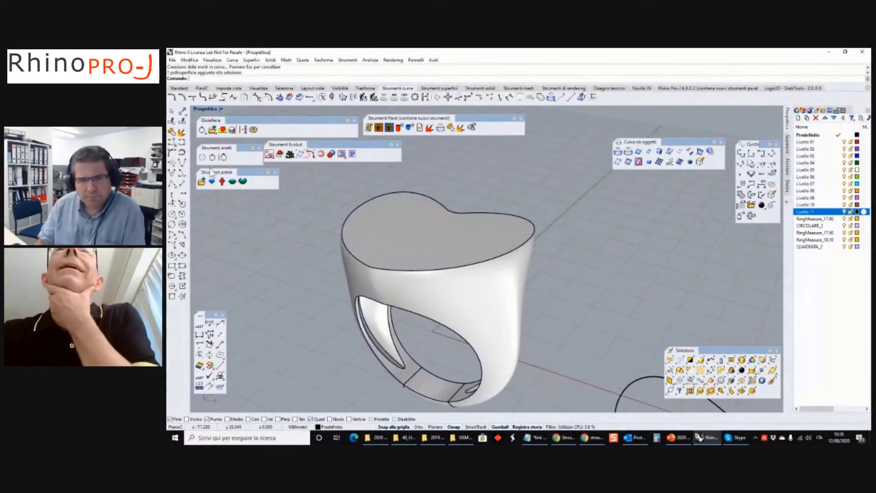
pyautogui.click(412, 242)
pyautogui.click(305, 228)
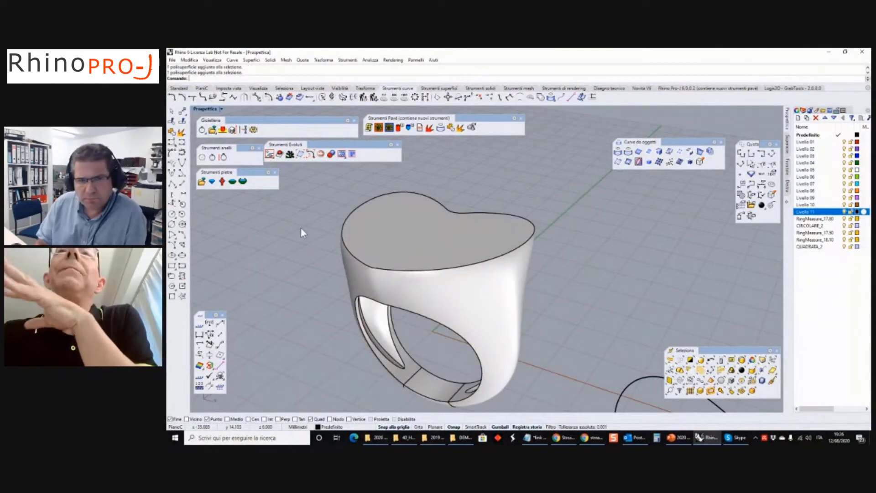
# Start a new flat-top signet ring from the Ring Wizard, import the data of the existing heart-top ring, and show its solid preview
pyautogui.click(213, 157)
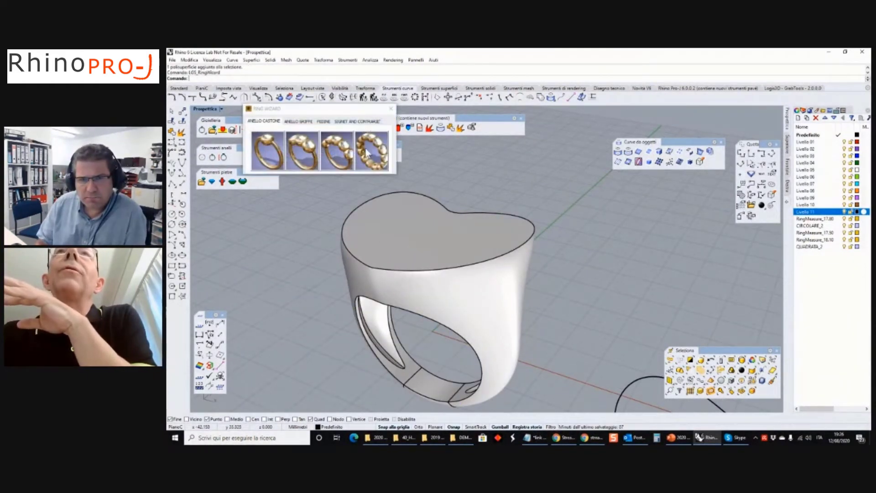
pyautogui.moveTo(349, 113); pyautogui.dragTo(311, 191)
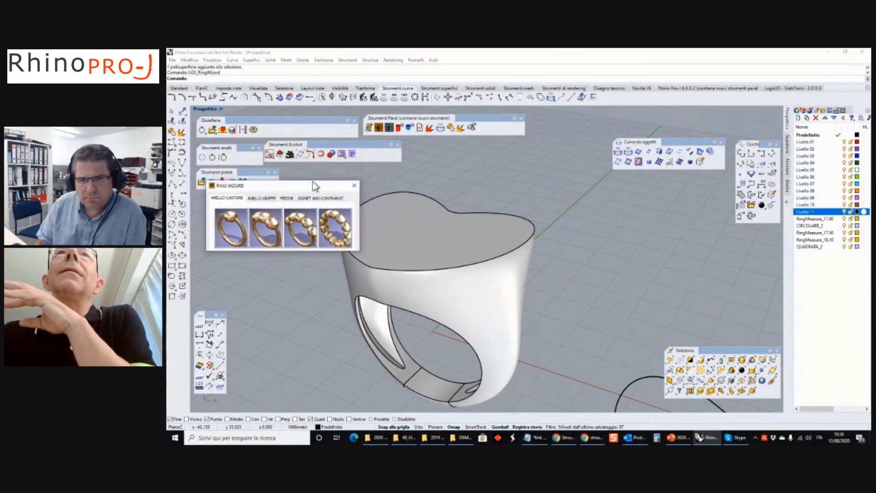
pyautogui.click(309, 201)
pyautogui.click(267, 231)
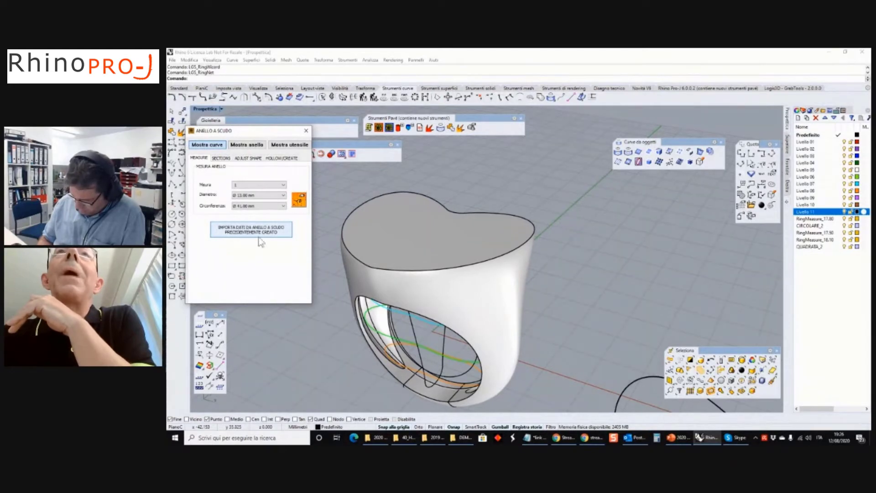
pyautogui.click(252, 232)
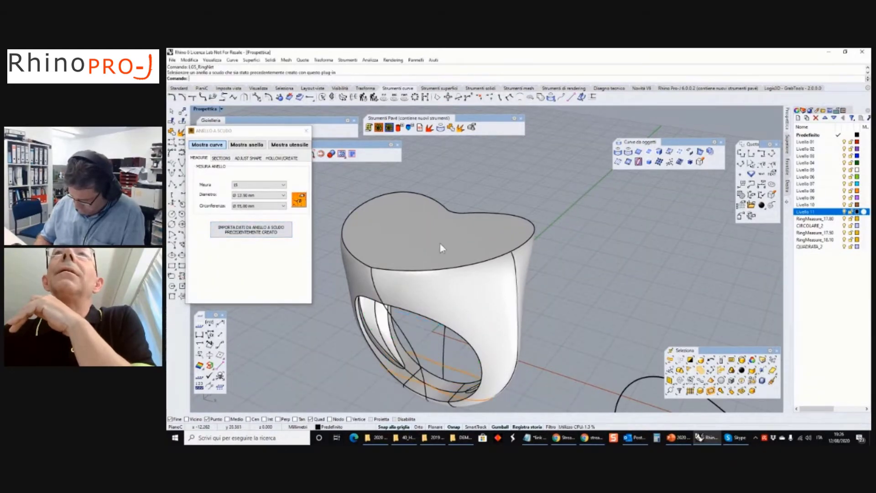
pyautogui.click(243, 148)
pyautogui.moveTo(471, 221)
pyautogui.mouseDown(button='right')
pyautogui.moveTo(476, 169)
pyautogui.moveTo(472, 233)
pyautogui.moveTo(472, 226)
pyautogui.mouseUp(button='right')
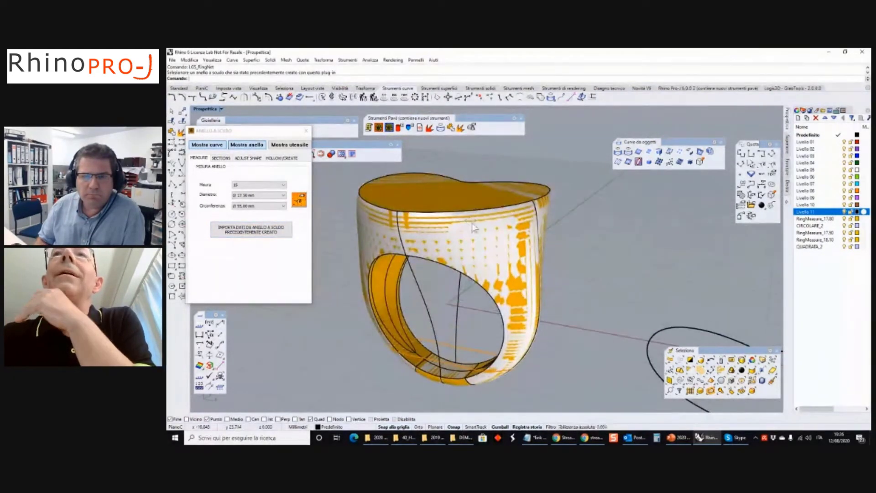
# Resize the imported signet ring to a circumference of 60 mm
pyautogui.scroll(-5, 474, 227)
pyautogui.click(272, 185)
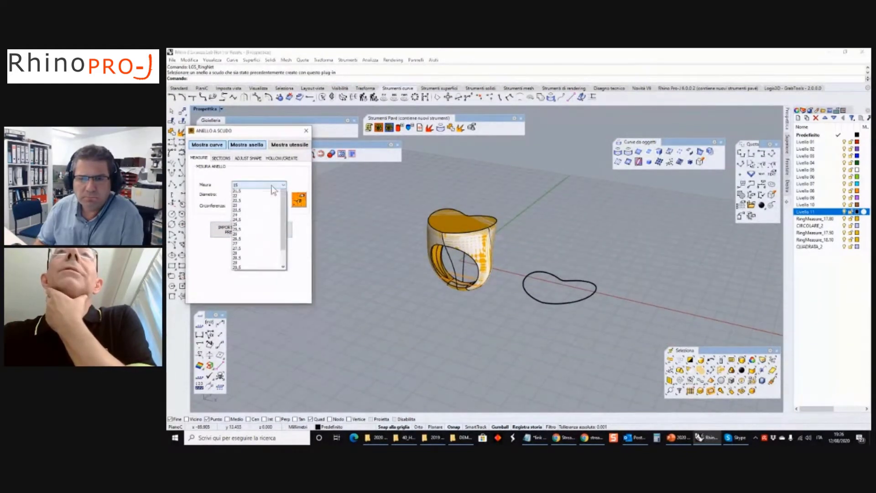
pyautogui.click(252, 237)
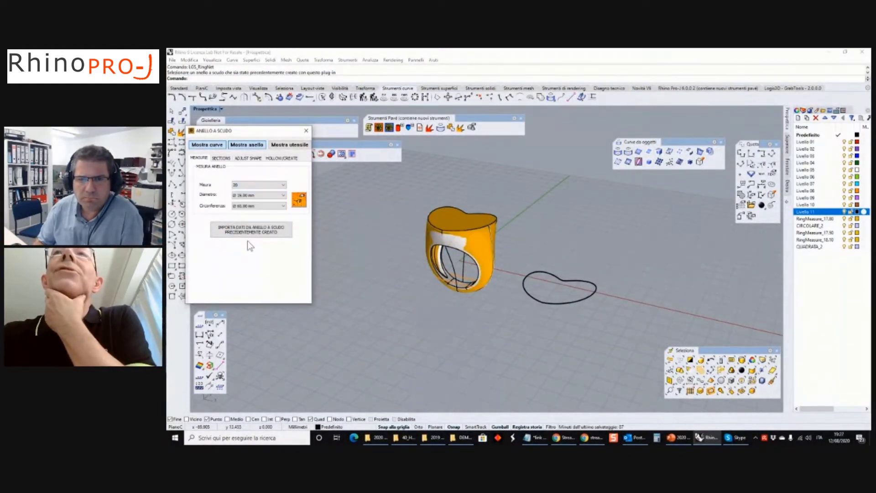
pyautogui.moveTo(389, 208); pyautogui.dragTo(391, 220, button='right')
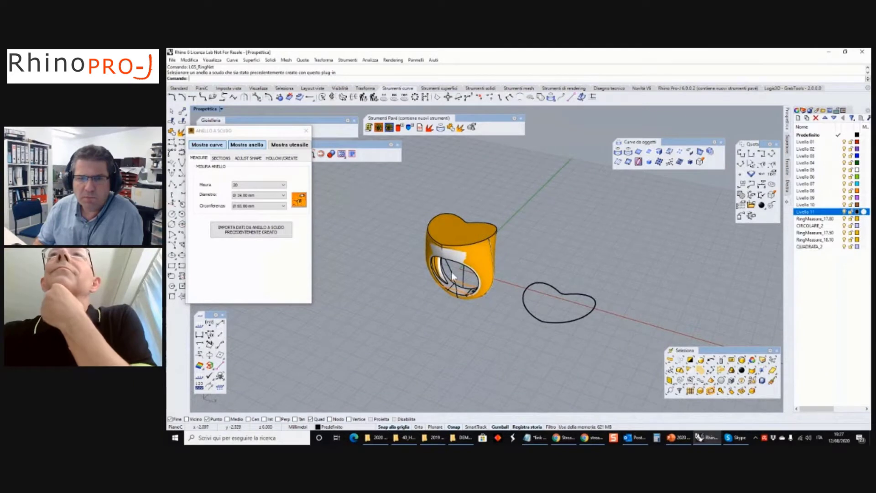
# Move the original hollowed ring along the X axis, clear of the resized ring preview
pyautogui.click(465, 265)
pyautogui.keyDown('shift'); pyautogui.moveTo(487, 277); pyautogui.dragTo(540, 305, button='right'); pyautogui.keyUp('shift')
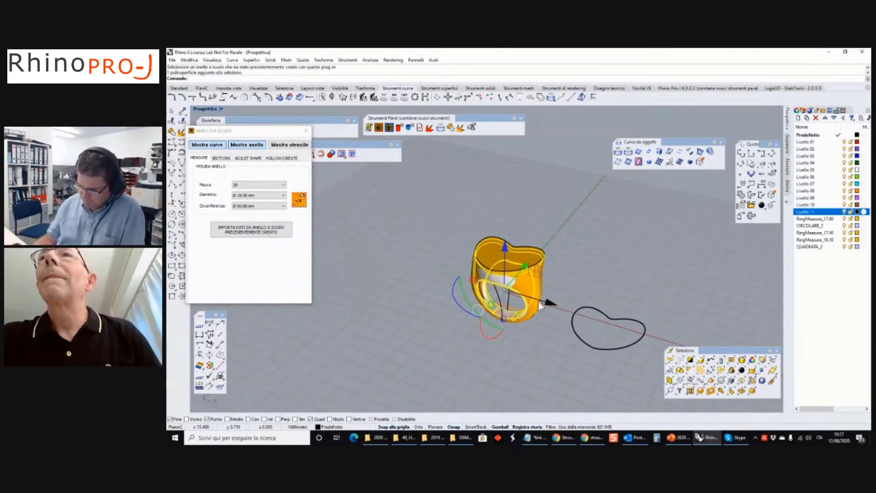
pyautogui.keyDown('alt'); pyautogui.moveTo(548, 307); pyautogui.dragTo(427, 303); pyautogui.keyUp('alt')
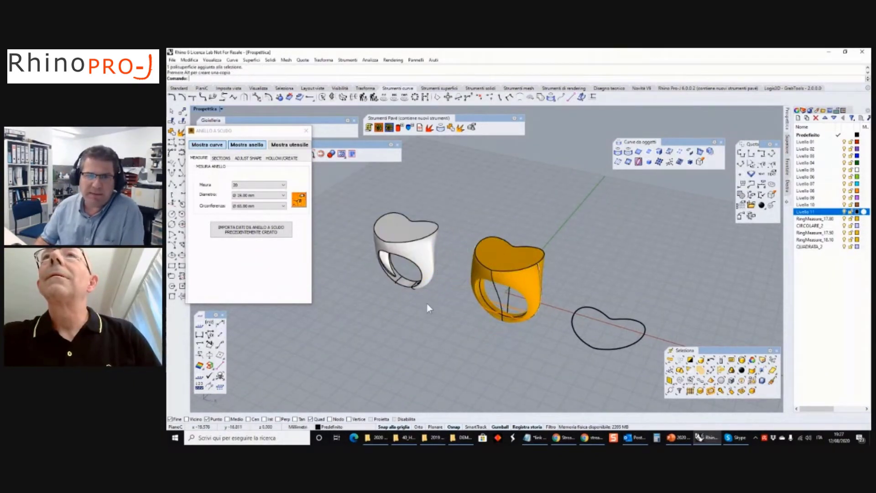
# Show the hollowing tool on the resized ring, create its hollowed version, and close the signet ring dialog
pyautogui.scroll(2, 494, 263)
pyautogui.scroll(2, 494, 263)
pyautogui.moveTo(495, 277)
pyautogui.mouseDown(button='right')
pyautogui.moveTo(525, 157)
pyautogui.moveTo(506, 281)
pyautogui.mouseUp(button='right')
pyautogui.click(289, 146)
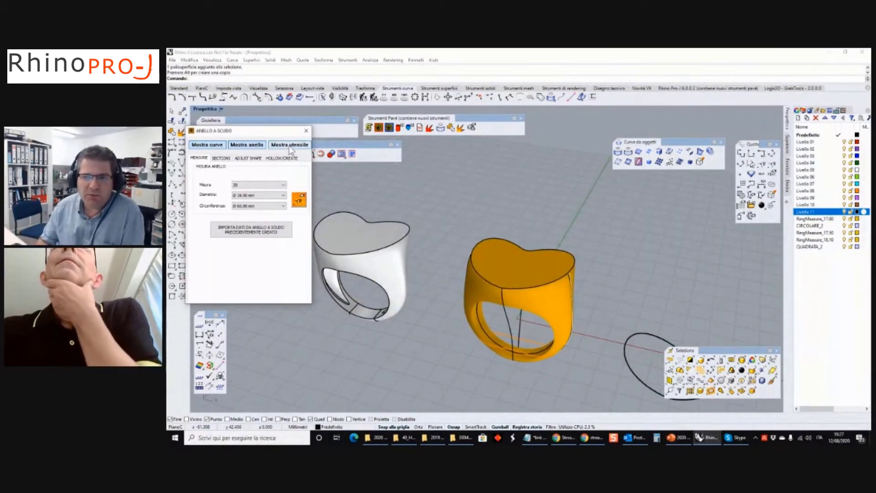
pyautogui.click(283, 159)
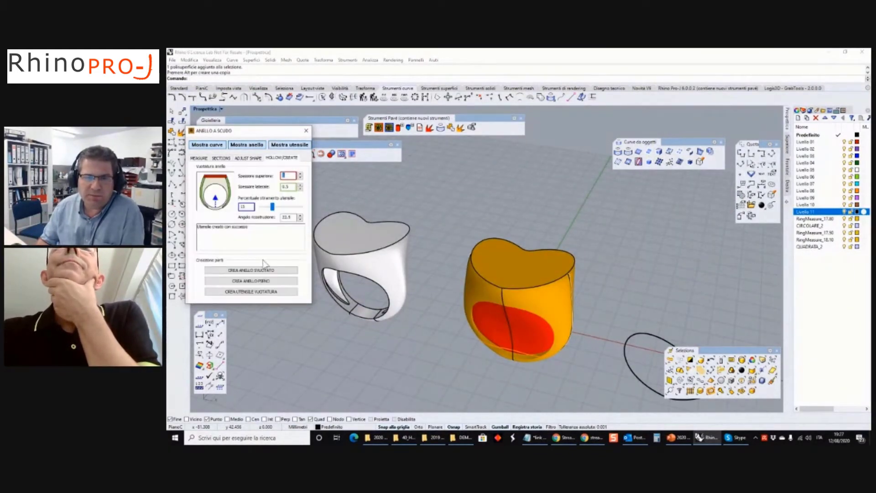
pyautogui.click(257, 272)
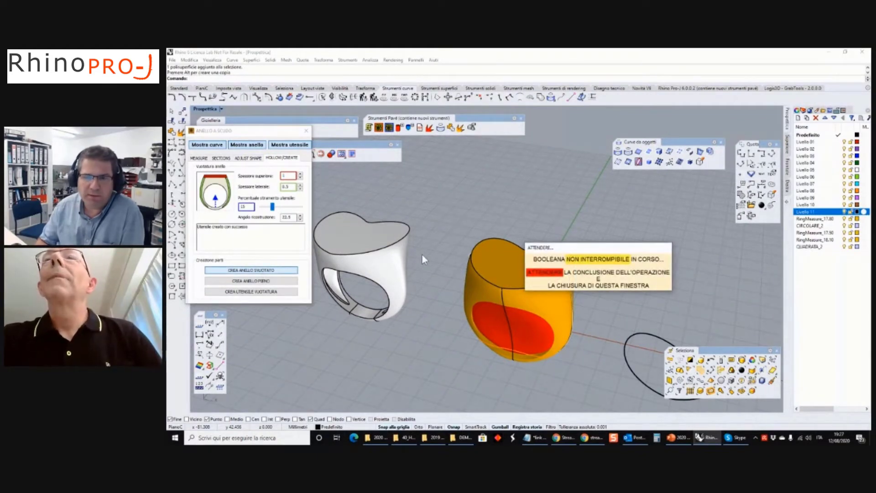
pyautogui.click(499, 258)
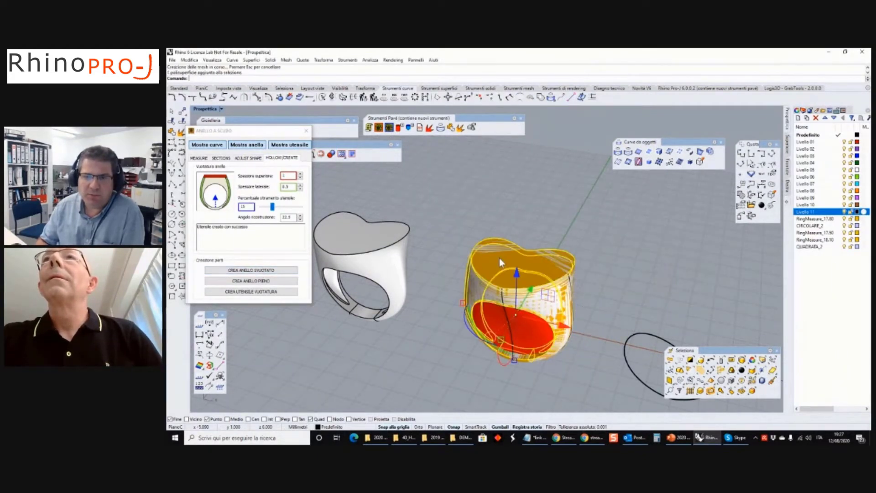
pyautogui.click(309, 131)
# Compare the original and resized hollowed rings side by side from the front and at an angle
pyautogui.click(482, 207)
pyautogui.moveTo(483, 209); pyautogui.dragTo(483, 249, button='right')
pyautogui.moveTo(501, 279); pyautogui.dragTo(411, 242, button='right')
pyautogui.click(411, 241)
pyautogui.click(554, 240)
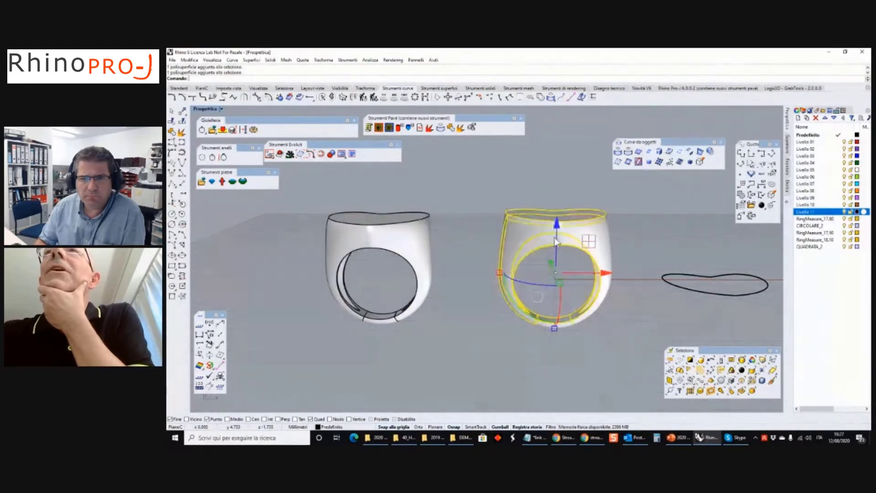
pyautogui.click(535, 259)
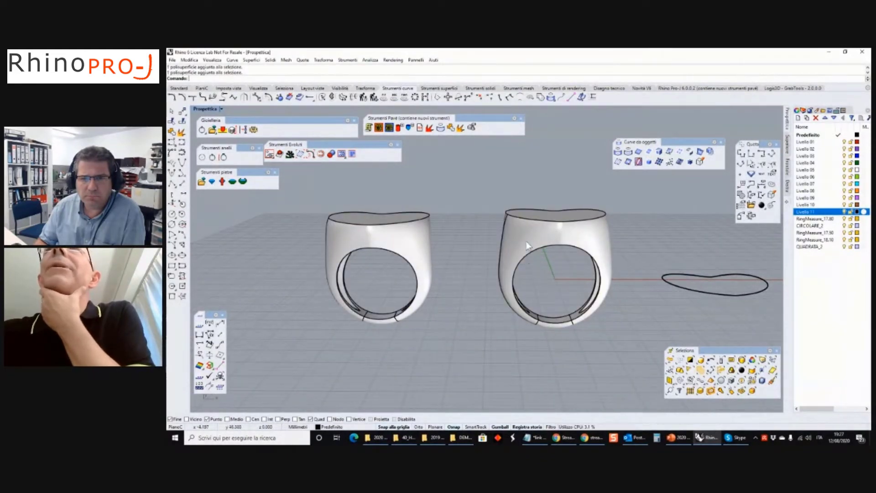
pyautogui.moveTo(531, 261); pyautogui.dragTo(499, 259, button='right')
# Delete both hollowed signet rings, keeping the heart curve
pyautogui.click(498, 260)
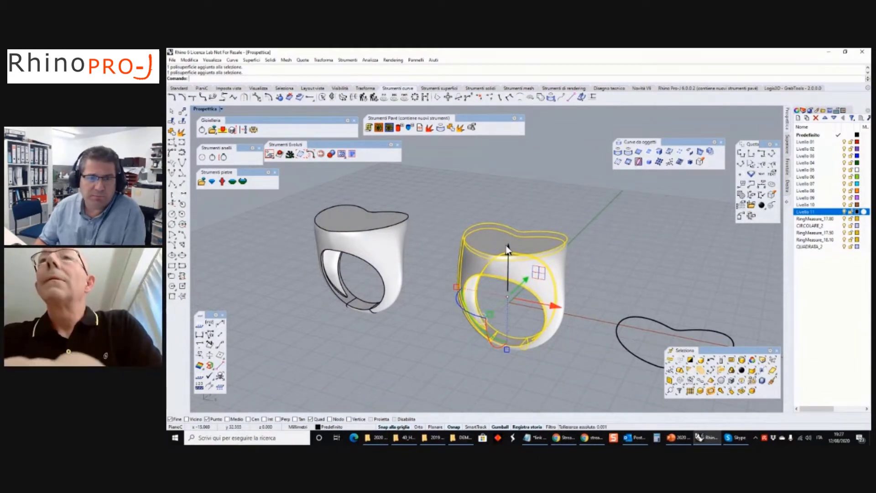
pyautogui.press('Delete')
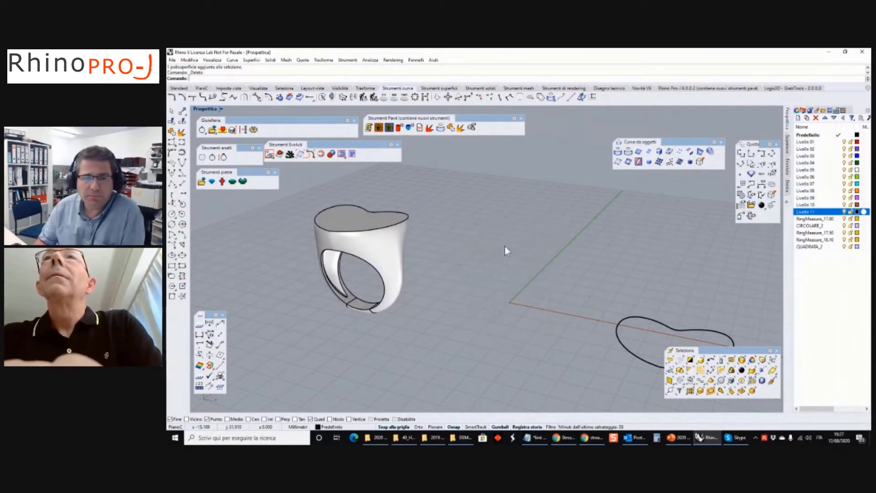
pyautogui.click(402, 226)
pyautogui.press('Delete')
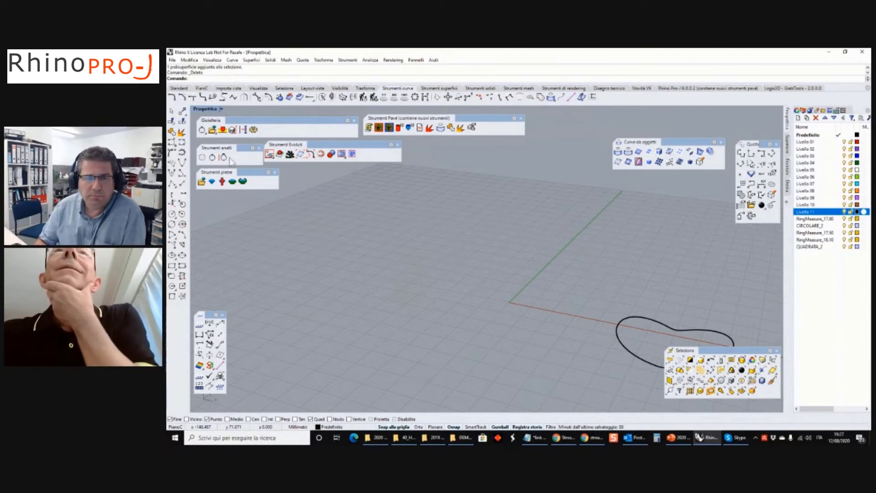
# Start a new signet ring from the Ring Wizard using the third signet design
pyautogui.click(212, 158)
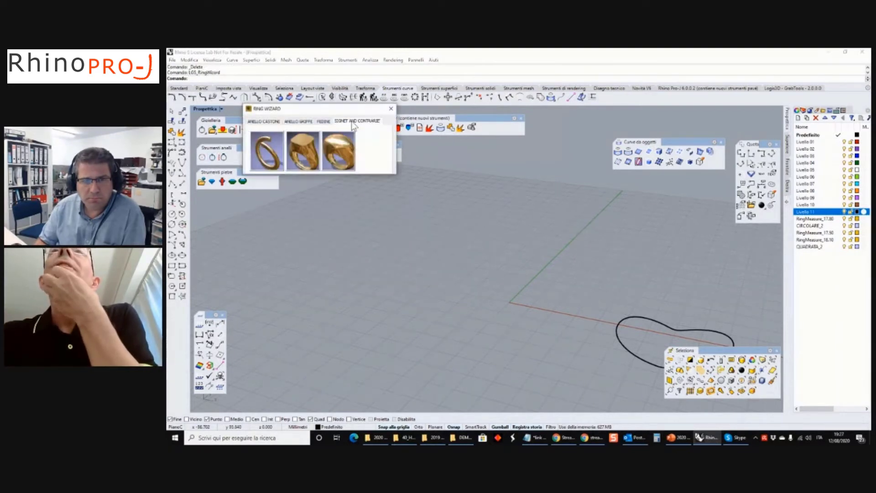
pyautogui.click(347, 155)
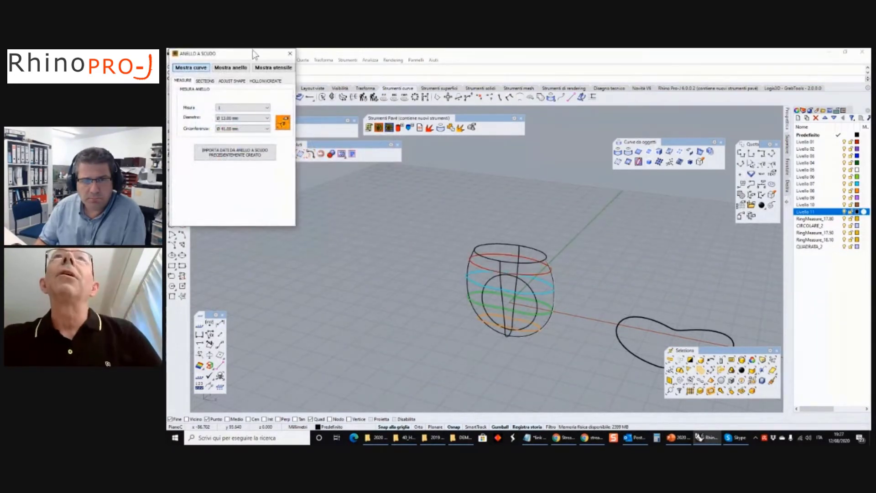
pyautogui.moveTo(253, 53); pyautogui.dragTo(323, 211)
pyautogui.scroll(3, 505, 266)
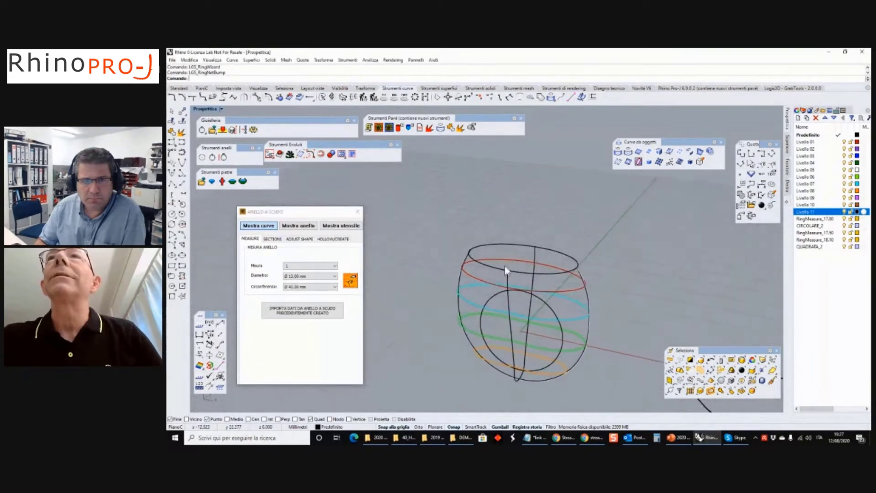
pyautogui.moveTo(505, 266); pyautogui.dragTo(461, 283, button='right')
# Set the new signet ring's size to 16, with a circumference of 56 mm
pyautogui.click(308, 267)
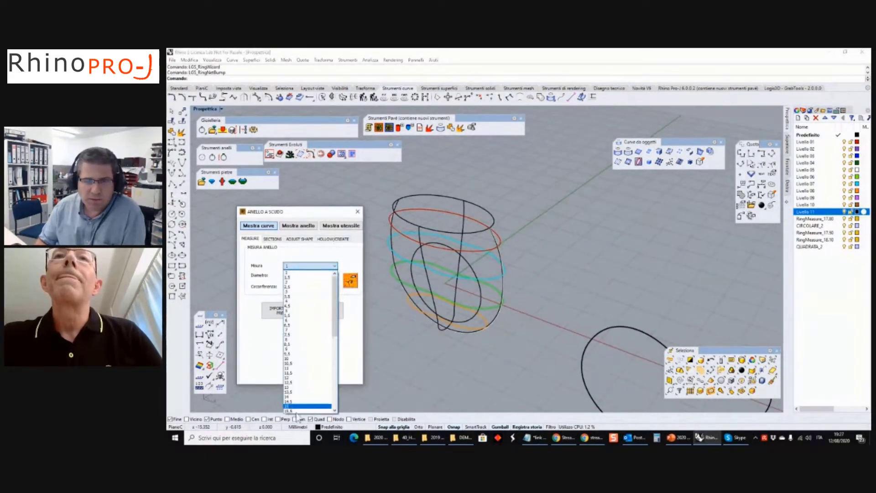
pyautogui.scroll(-2, 303, 371)
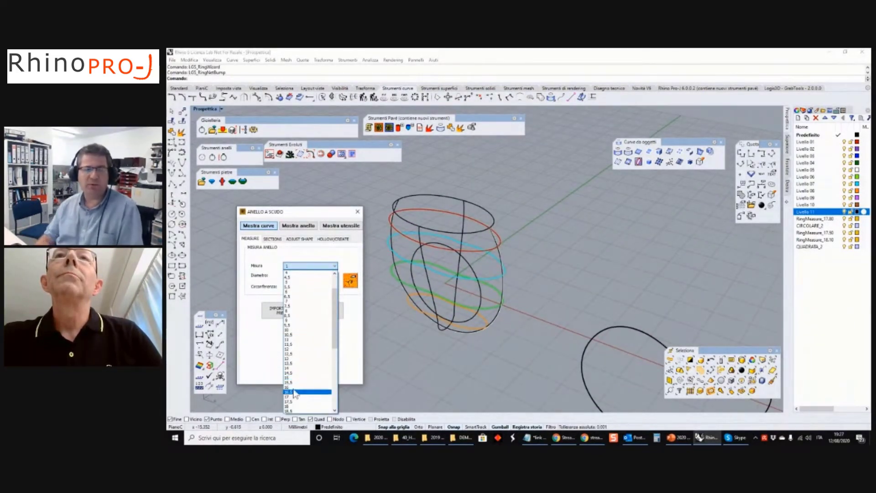
pyautogui.click(292, 387)
pyautogui.scroll(-2, 475, 280)
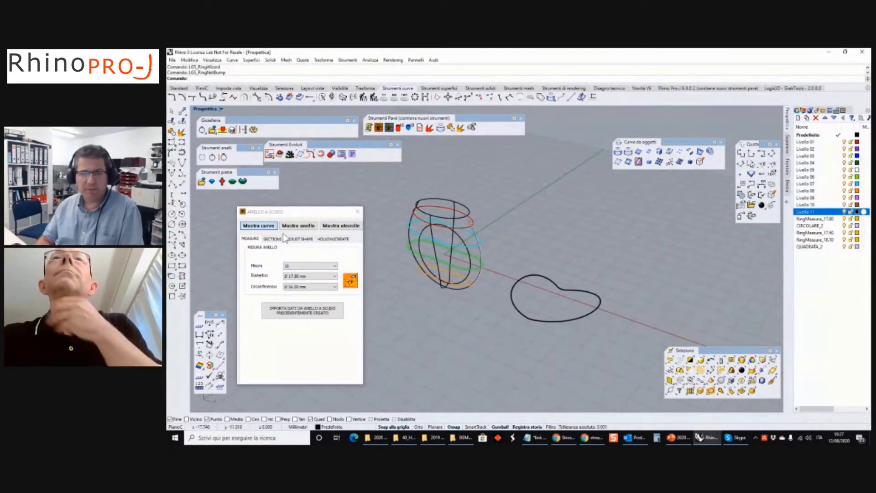
# Replace the new ring's upper section with the heart curve as a user-defined section
pyautogui.click(272, 239)
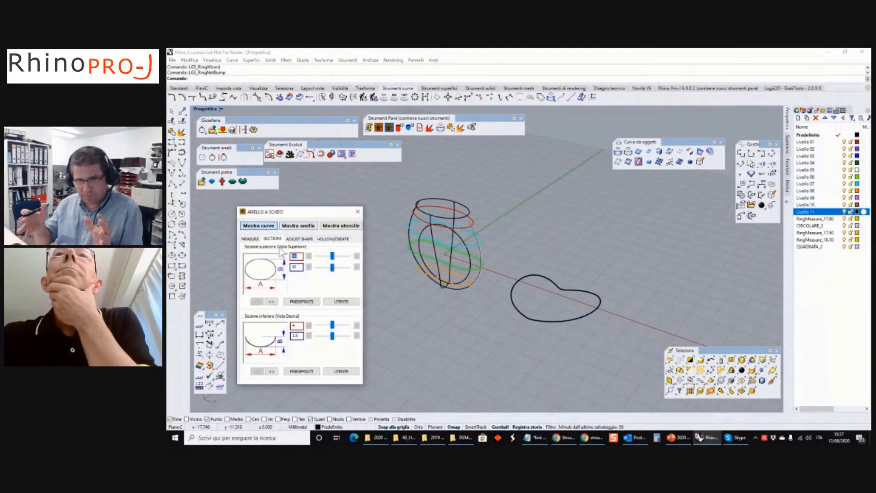
pyautogui.click(341, 302)
pyautogui.click(512, 299)
pyautogui.press('Return')
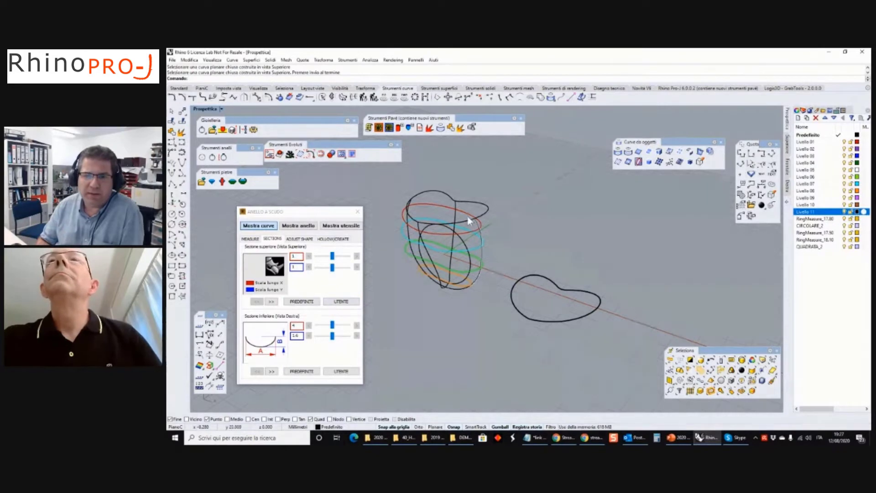
# Turn off the red, cyan and green horizontal shape curves, leaving only orange active, and preview the ring body
pyautogui.moveTo(470, 222); pyautogui.dragTo(426, 271, button='right')
pyautogui.click(297, 239)
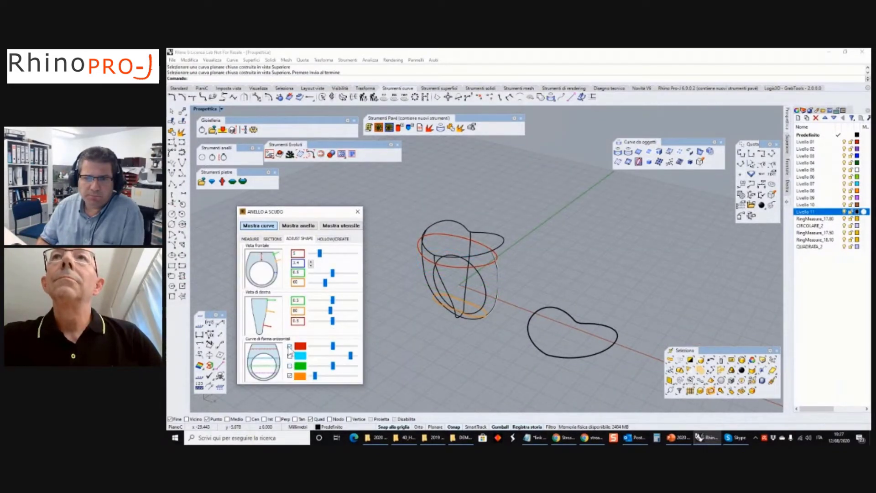
pyautogui.click(290, 347)
pyautogui.moveTo(390, 315); pyautogui.dragTo(414, 252, button='right')
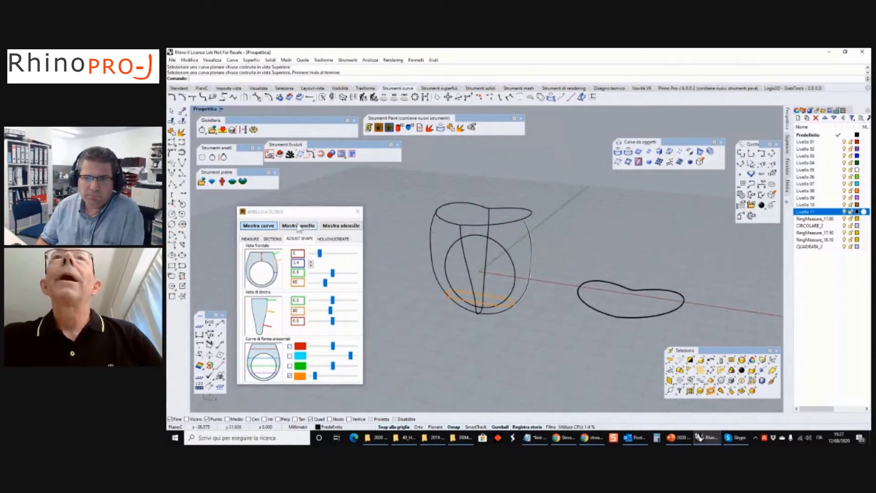
pyautogui.click(299, 226)
pyautogui.moveTo(460, 222); pyautogui.dragTo(506, 240, button='right')
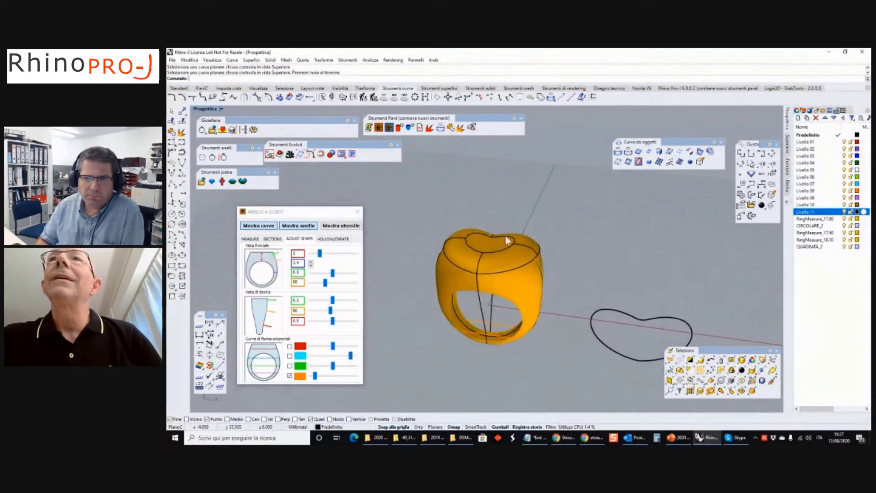
pyautogui.moveTo(456, 262); pyautogui.dragTo(472, 232, button='right')
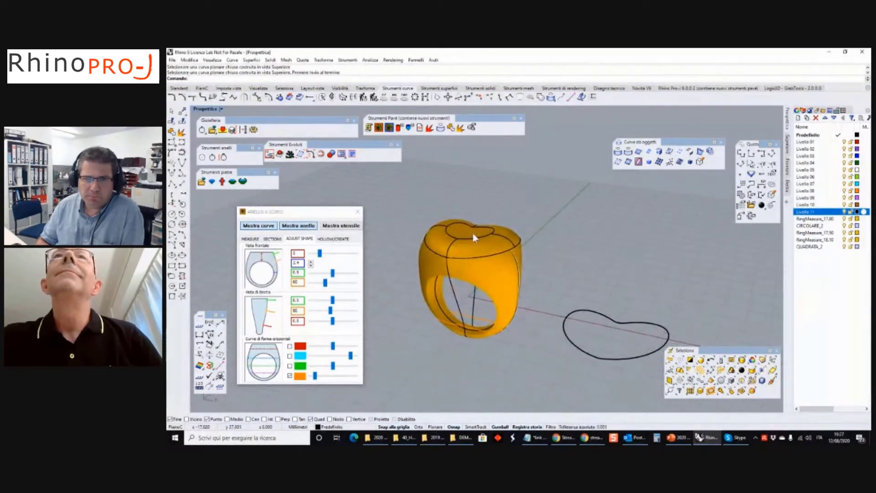
# In the front view, hide the ring preview and set the blue profile parameter to 2.9 and the green one to about 0.18
pyautogui.doubleClick(201, 111)
pyautogui.doubleClick(201, 263)
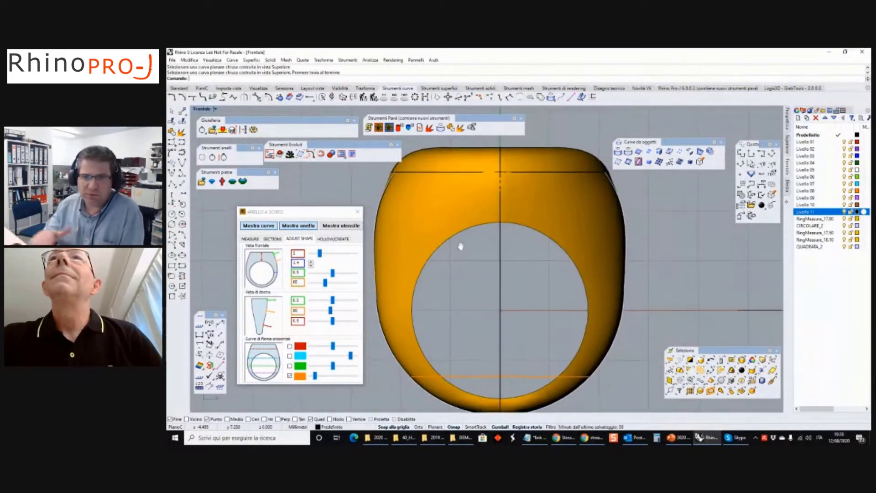
pyautogui.click(298, 226)
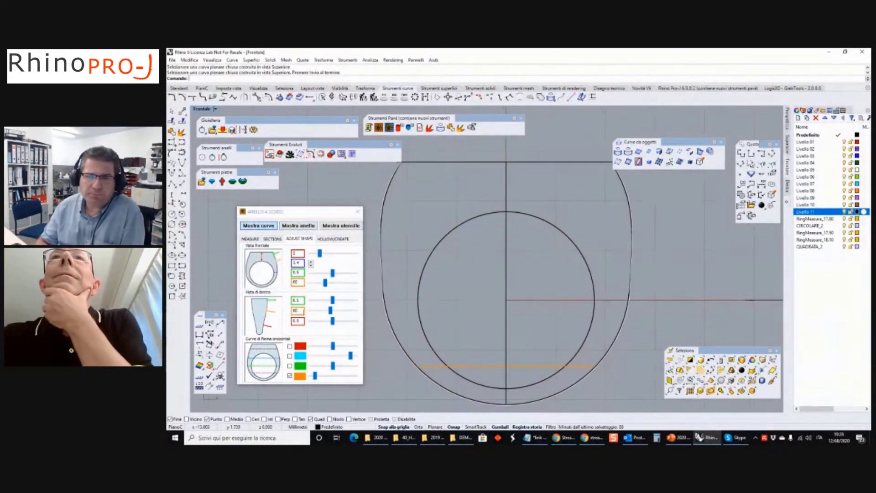
pyautogui.click(313, 267)
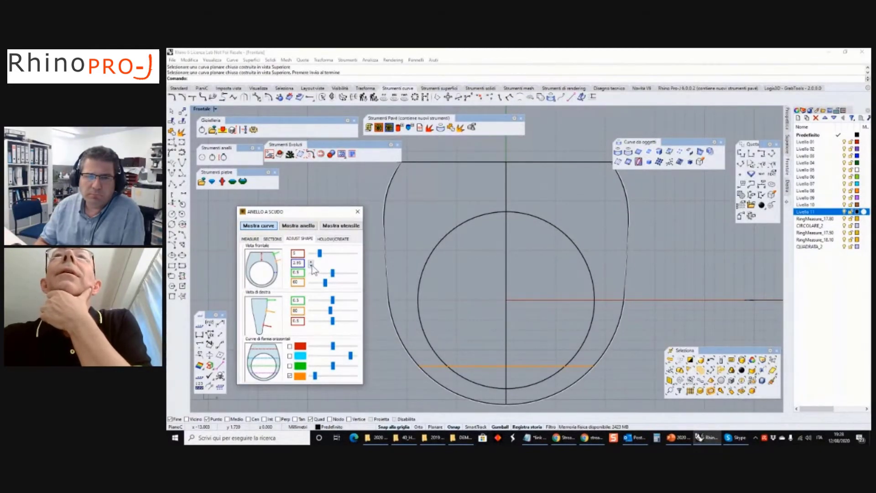
pyautogui.click(312, 267)
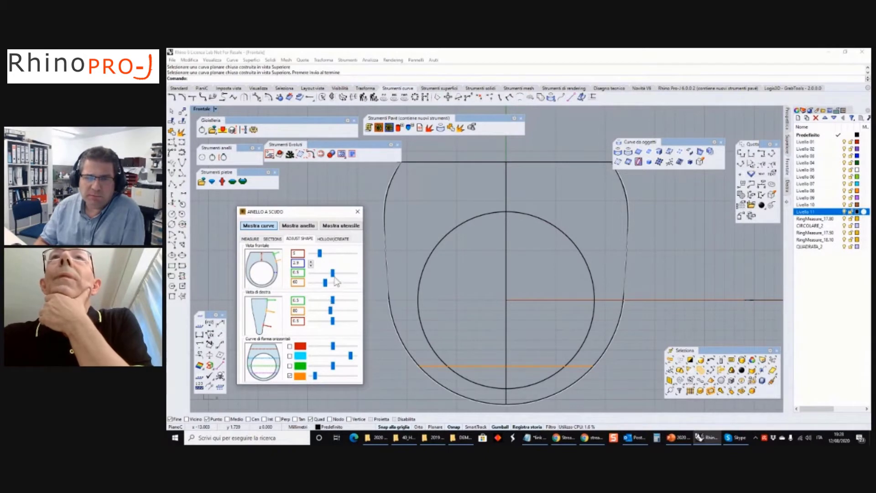
pyautogui.moveTo(333, 273); pyautogui.dragTo(318, 273)
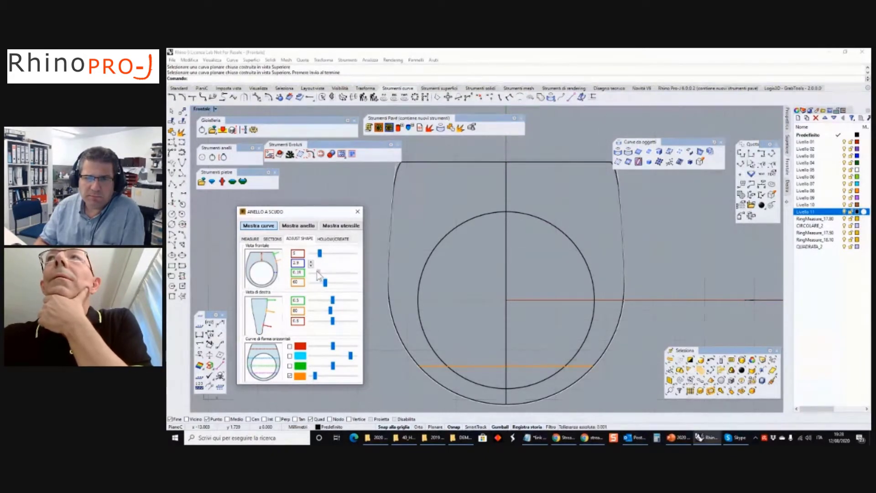
# Set the red right-view profile parameter to 1, and preview the ring body together with its hollowing tool
pyautogui.click(788, 187)
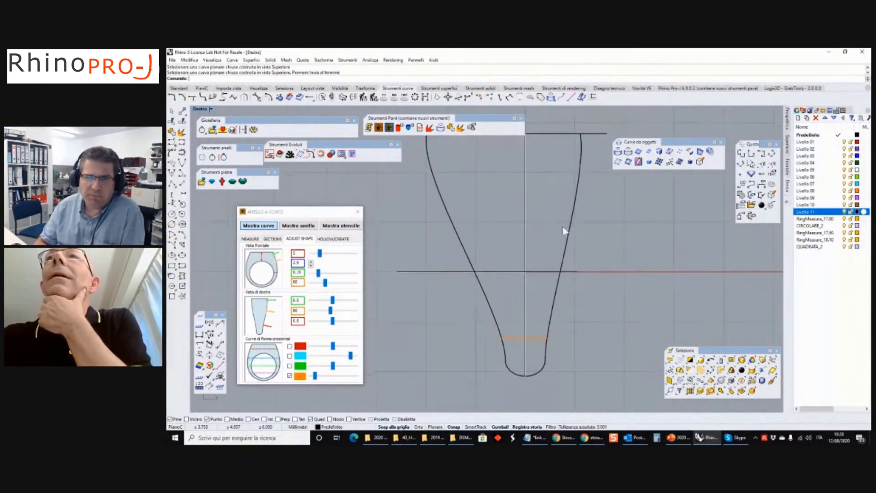
pyautogui.moveTo(333, 321); pyautogui.dragTo(374, 331)
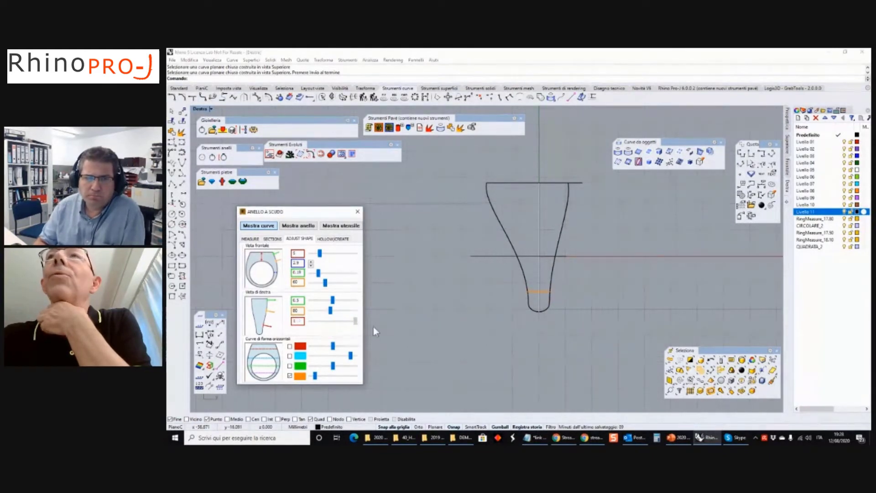
pyautogui.click(786, 119)
pyautogui.scroll(2, 459, 241)
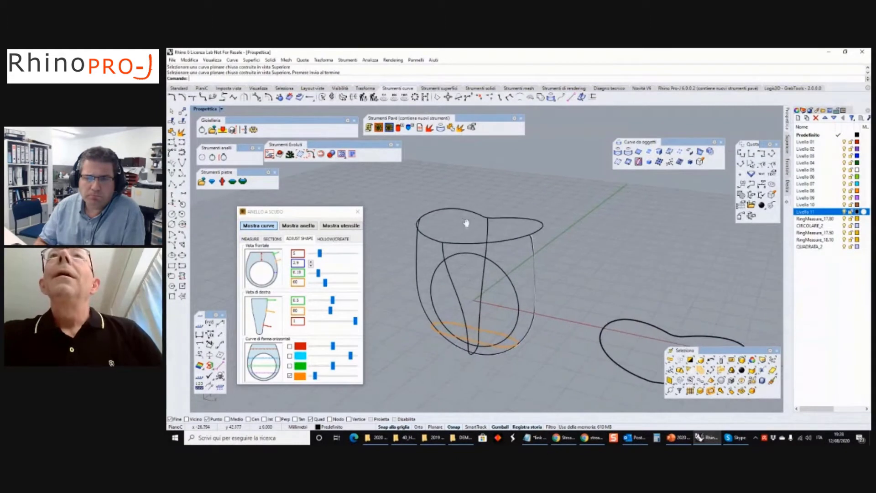
pyautogui.click(302, 227)
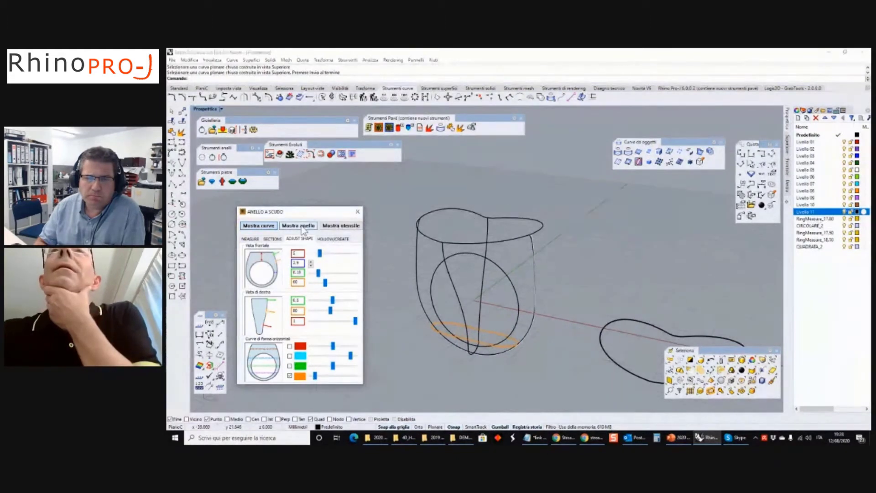
pyautogui.click(335, 227)
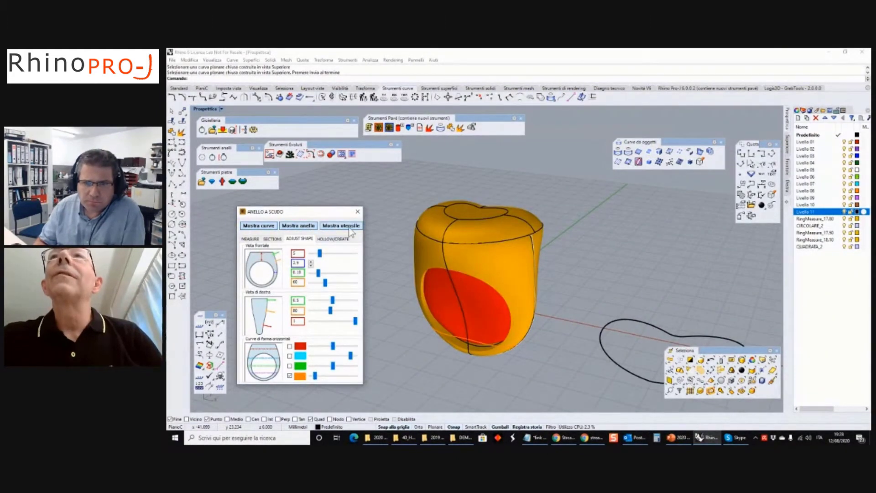
# Reduce the ring's top heart to X and Y scales of 0.325 and raise its offset to 3.05
pyautogui.click(342, 240)
pyautogui.scroll(4, 450, 236)
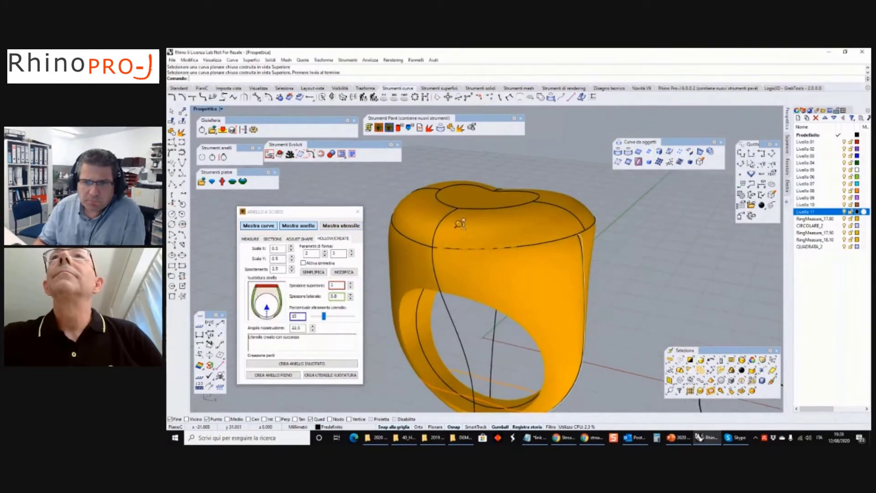
pyautogui.moveTo(459, 220); pyautogui.dragTo(413, 268, button='right')
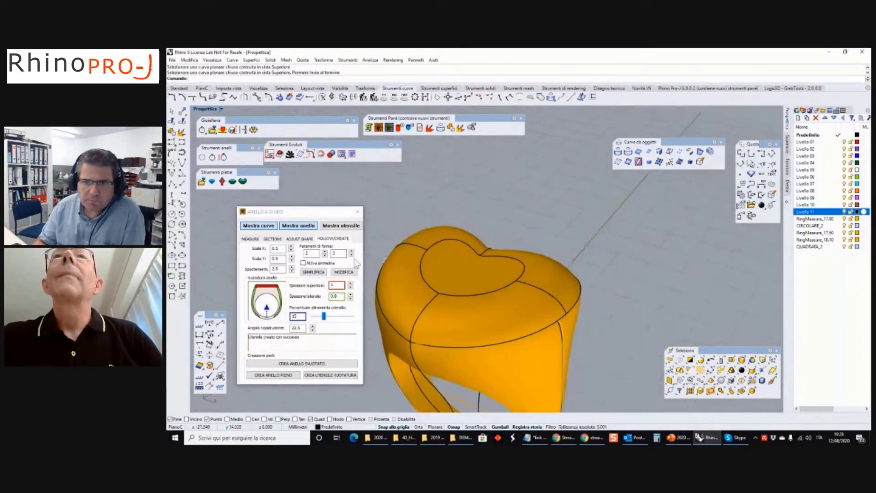
pyautogui.click(291, 250)
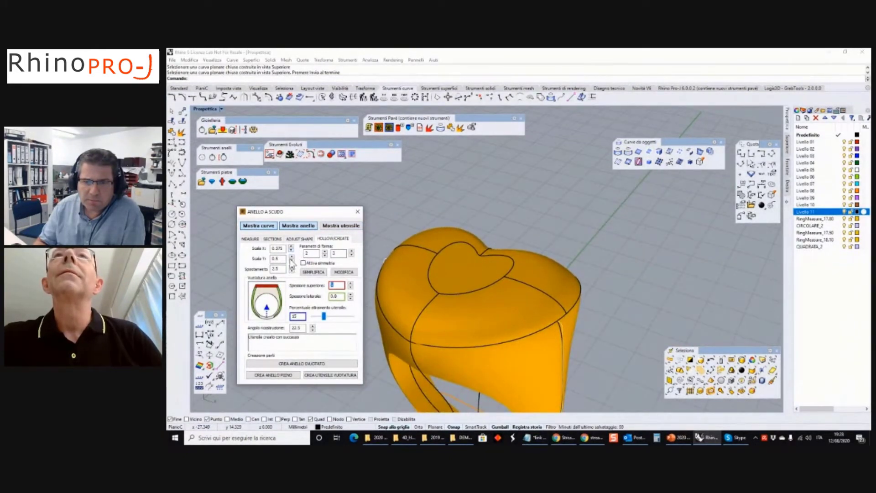
pyautogui.click(291, 261)
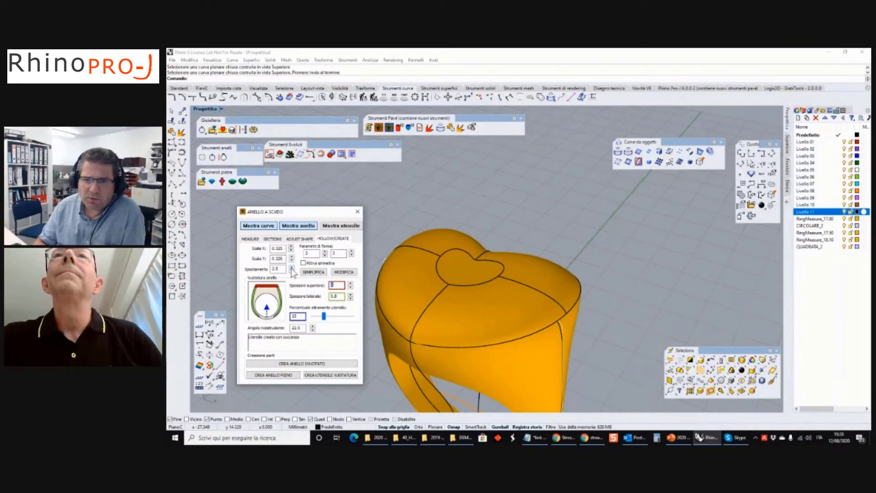
pyautogui.click(292, 267)
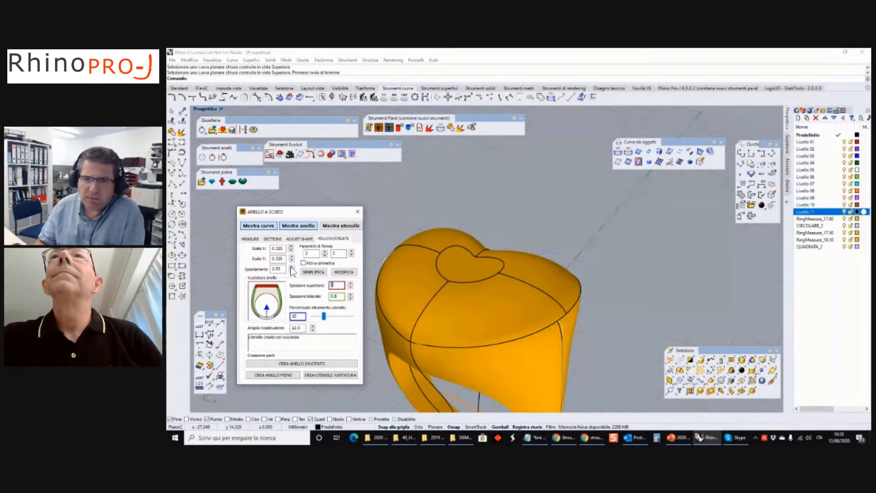
pyautogui.click(291, 267)
pyautogui.moveTo(369, 220)
pyautogui.mouseDown(button='right')
pyautogui.moveTo(372, 156)
pyautogui.moveTo(369, 223)
pyautogui.mouseUp(button='right')
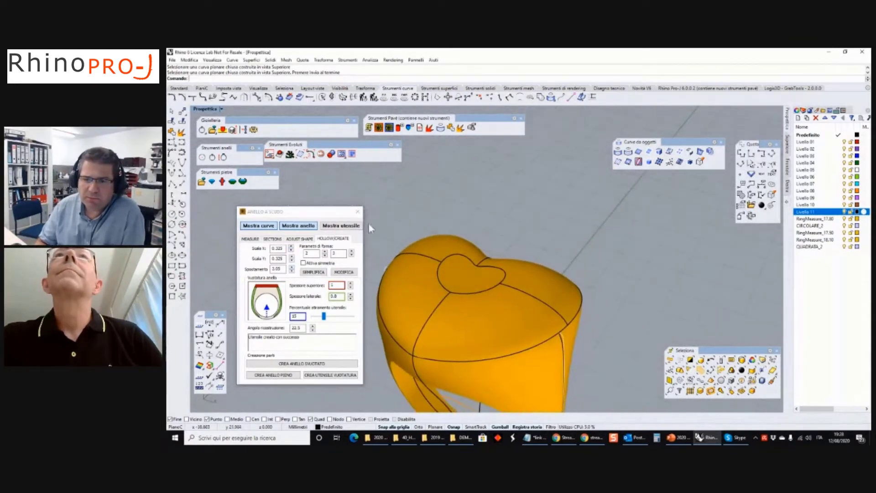
# In the top view, add extra section curves at four points around the heart's border, two on the lobes and two on the lower sides
pyautogui.doubleClick(190, 113)
pyautogui.doubleClick(196, 109)
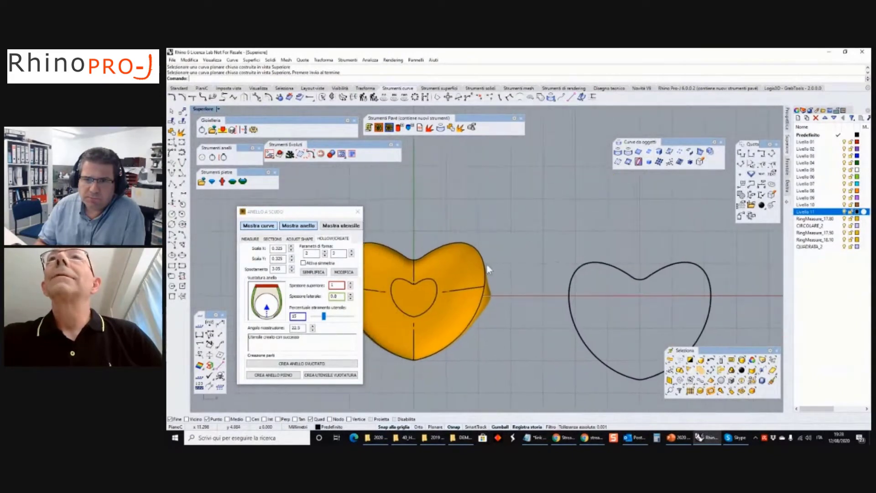
pyautogui.click(344, 273)
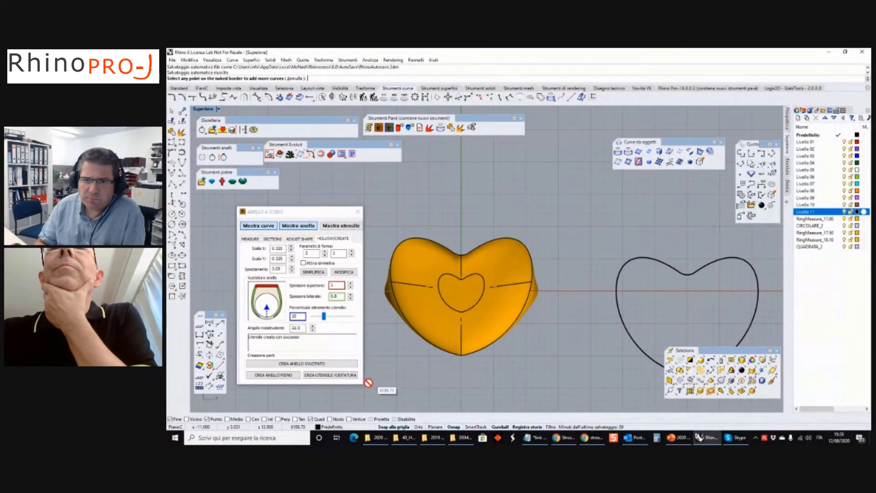
pyautogui.click(413, 236)
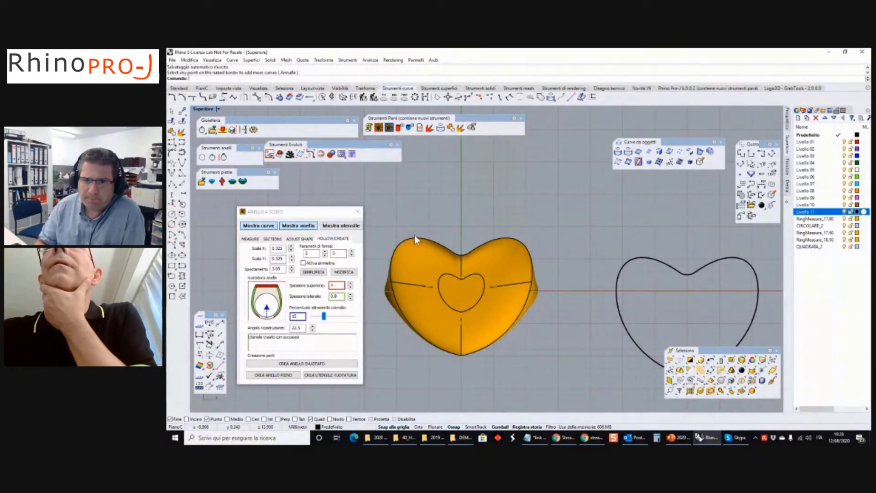
pyautogui.click(507, 233)
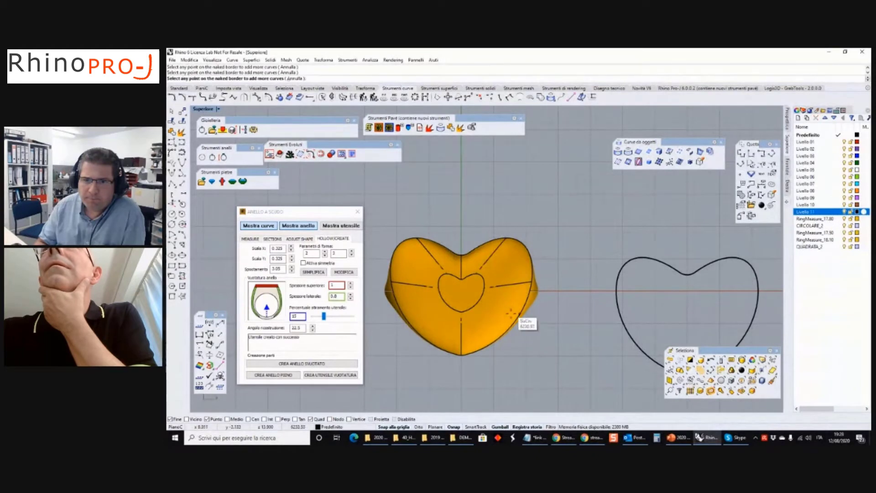
pyautogui.click(502, 346)
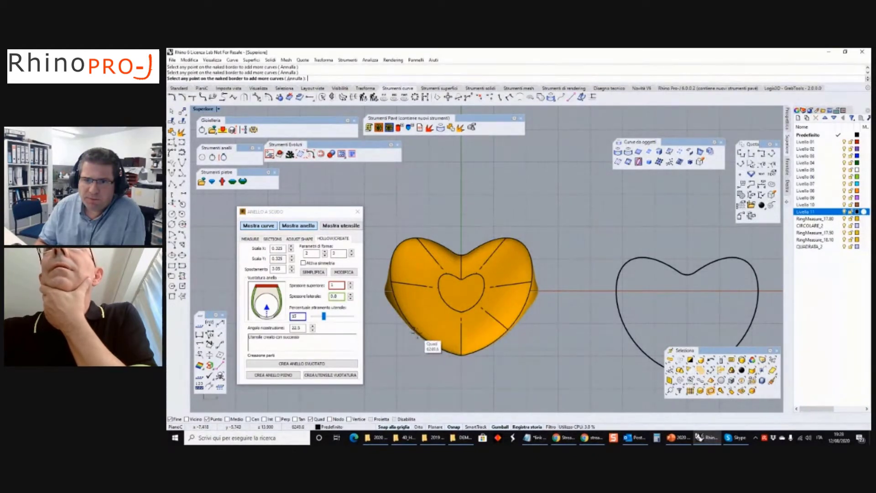
pyautogui.press('Return')
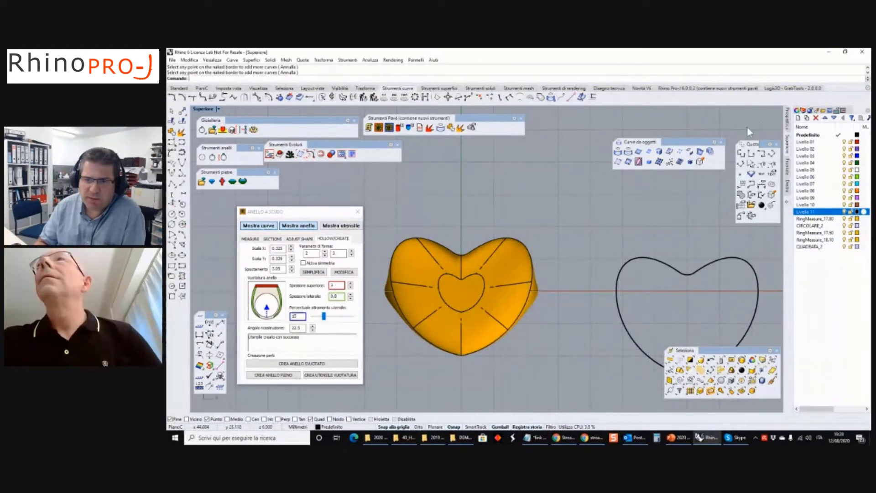
# Show the hollowing tool in the perspective view and set the lateral thickness to 0.5
pyautogui.click(787, 118)
pyautogui.moveTo(577, 254); pyautogui.dragTo(466, 247, button='right')
pyautogui.click(341, 229)
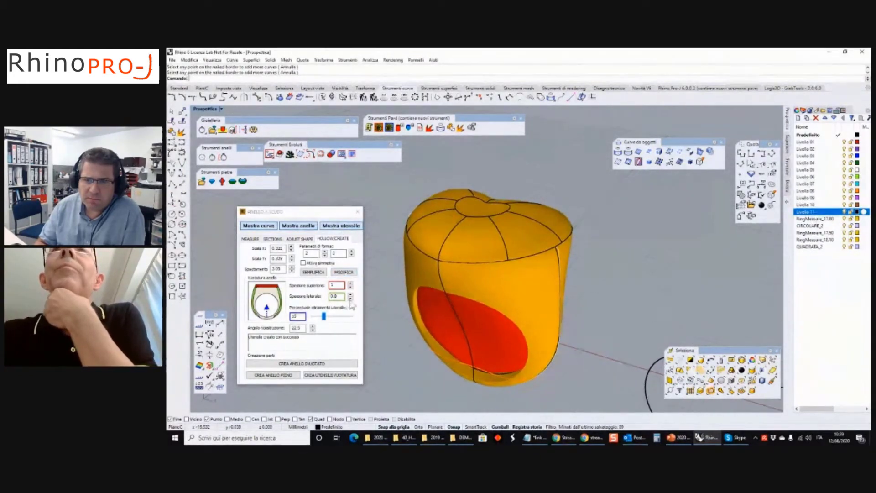
pyautogui.click(352, 306)
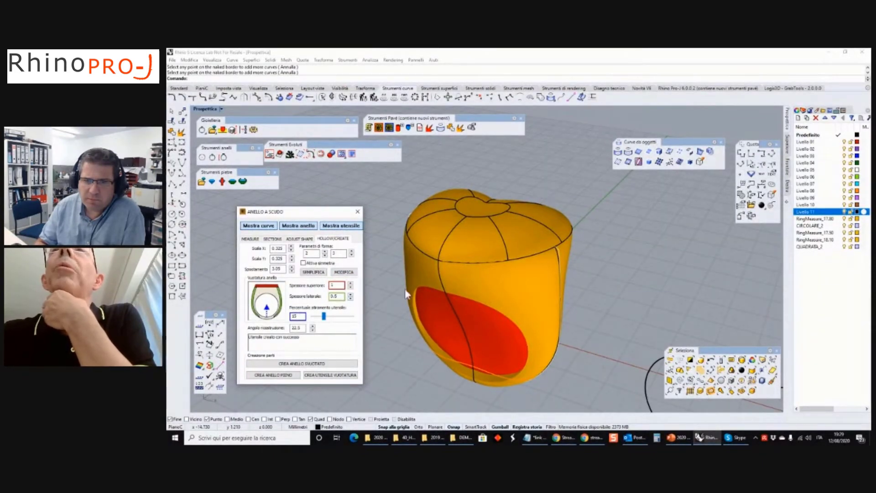
pyautogui.moveTo(474, 226)
pyautogui.mouseDown(button='right')
pyautogui.moveTo(490, 216)
pyautogui.moveTo(479, 241)
pyautogui.mouseUp(button='right')
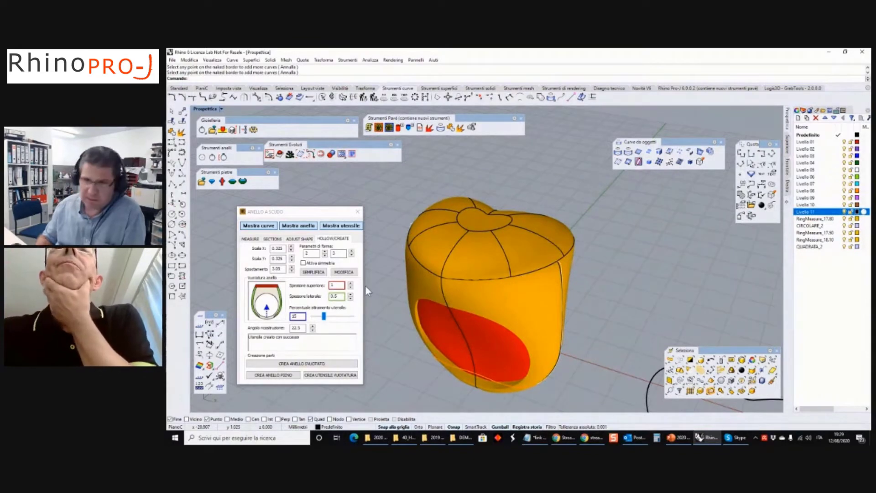
# Create the hollowed ring, close the shield ring dialog and zoom to the finished ring
pyautogui.click(323, 364)
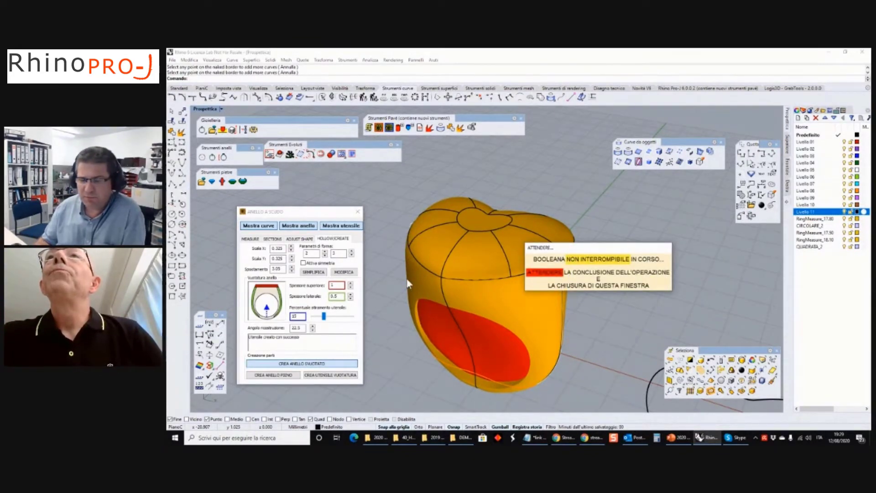
pyautogui.click(360, 213)
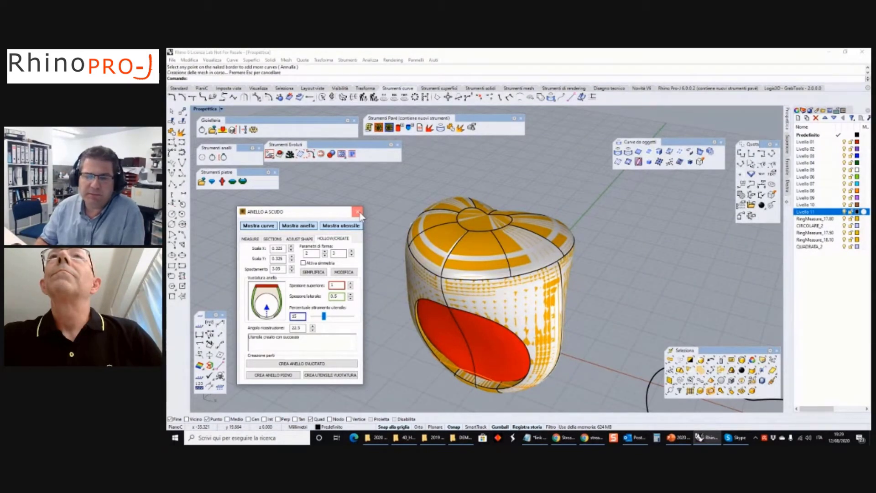
pyautogui.click(359, 213)
pyautogui.moveTo(364, 226)
pyautogui.mouseDown(button='right')
pyautogui.moveTo(425, 242)
pyautogui.moveTo(454, 274)
pyautogui.moveTo(481, 209)
pyautogui.moveTo(462, 264)
pyautogui.mouseUp(button='right')
pyautogui.click(481, 210)
pyautogui.write('zs')
pyautogui.press('Return')
pyautogui.click(655, 273)
pyautogui.moveTo(546, 229); pyautogui.dragTo(507, 243, button='right')
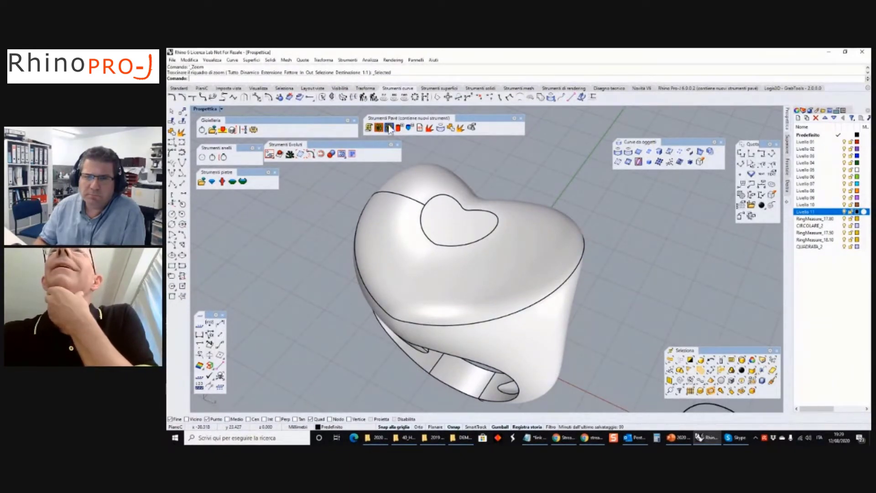
# Rearrange the floating toolbars, placing Strumenti Pavé below Strumenti pietre and Strumenti Evoluti beside Gioielleria
pyautogui.moveTo(491, 120); pyautogui.dragTo(323, 201)
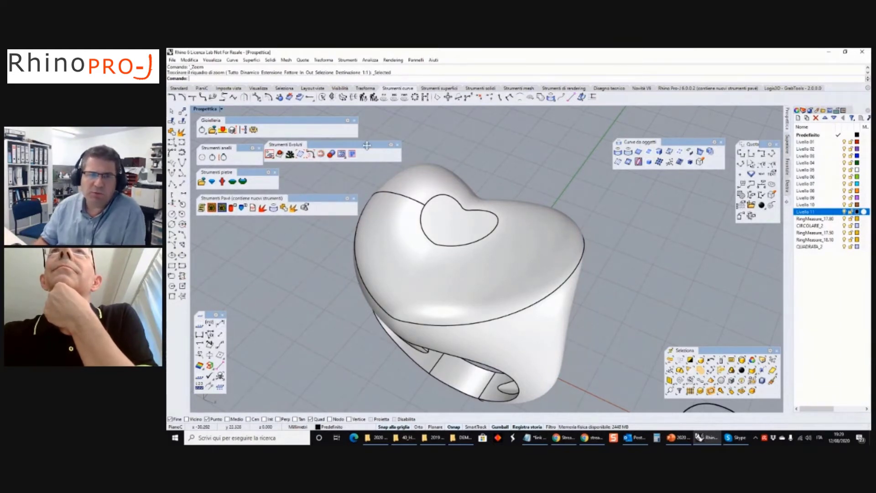
pyautogui.moveTo(383, 144); pyautogui.dragTo(487, 116)
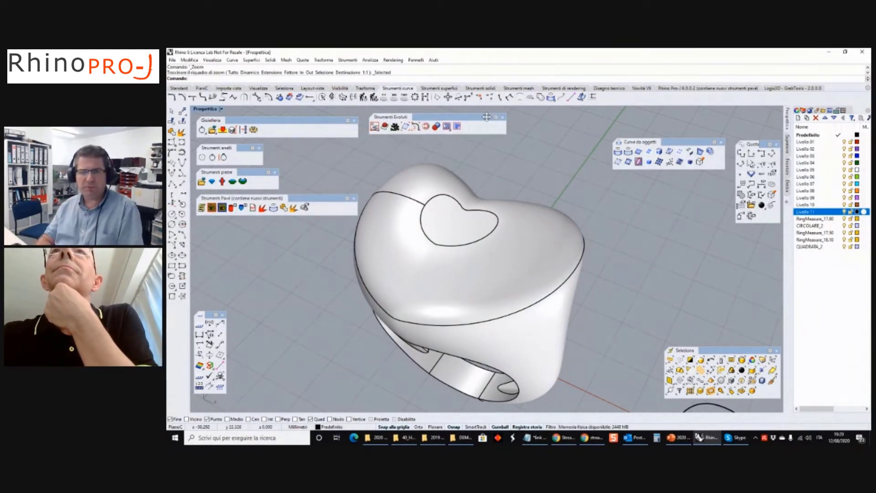
pyautogui.moveTo(324, 121); pyautogui.dragTo(324, 120)
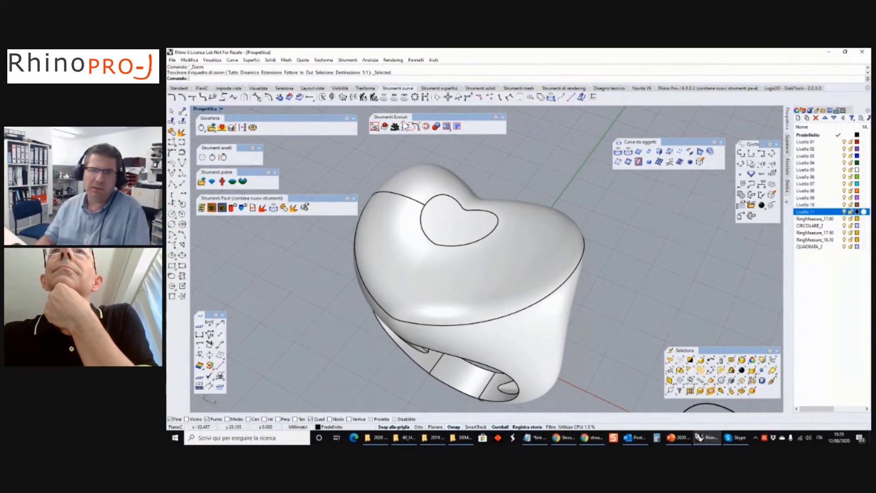
# Tidy the floating toolbars: close Strumenti anelli and Strumenti pietre, and place Strumenti Pavé directly below Gioielleria
pyautogui.moveTo(424, 116); pyautogui.dragTo(418, 116)
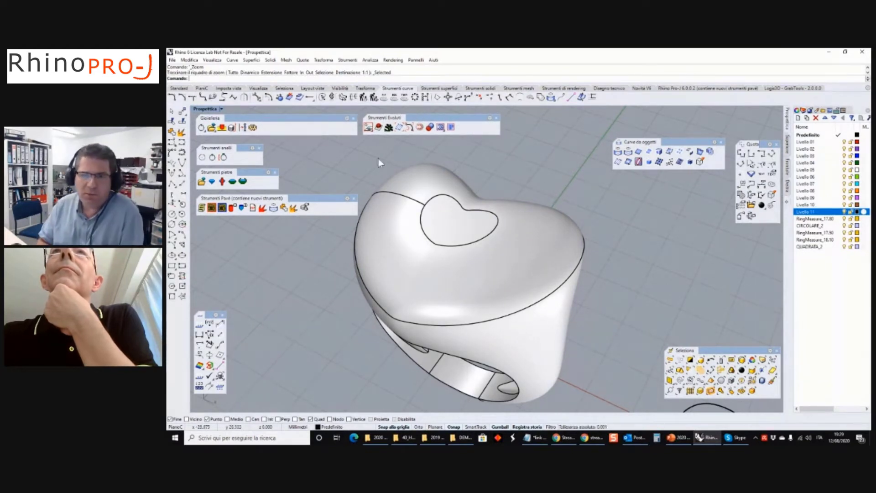
pyautogui.click(259, 148)
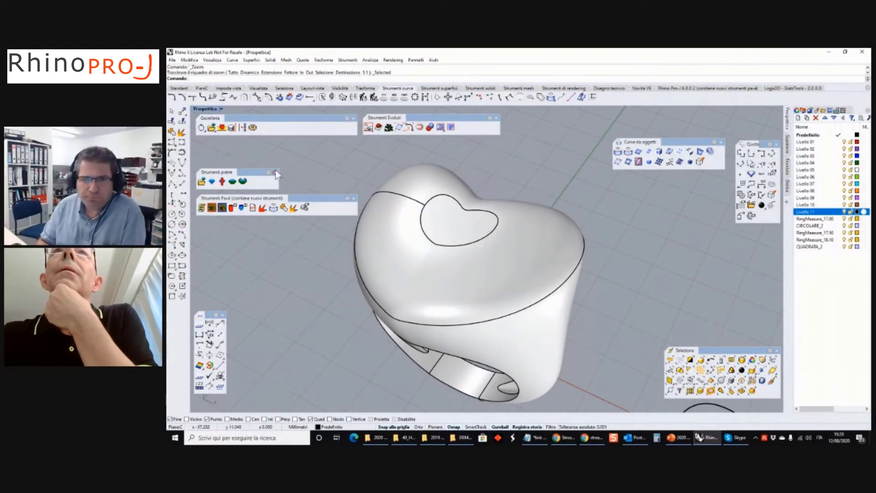
pyautogui.click(274, 172)
pyautogui.moveTo(294, 198); pyautogui.dragTo(293, 148)
# Extract the small inner heart surface and the surrounding top surface from the ring and join them into one polysurface
pyautogui.click(182, 133)
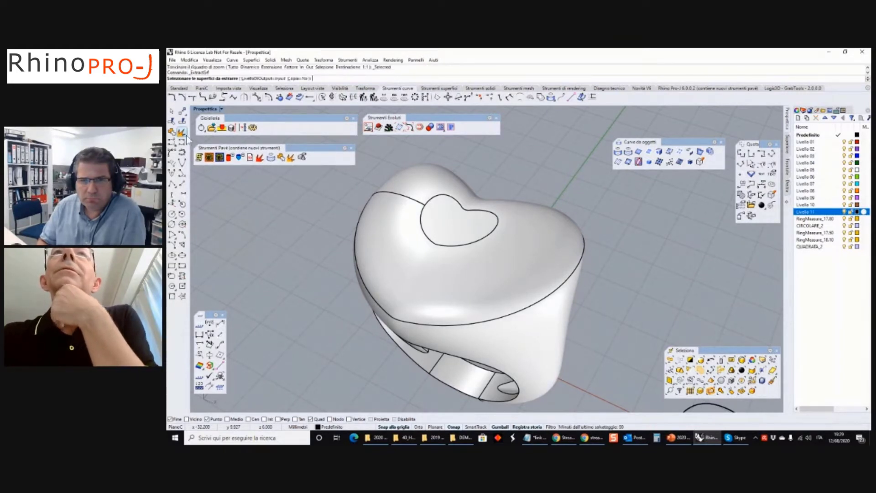
pyautogui.click(454, 226)
pyautogui.click(429, 270)
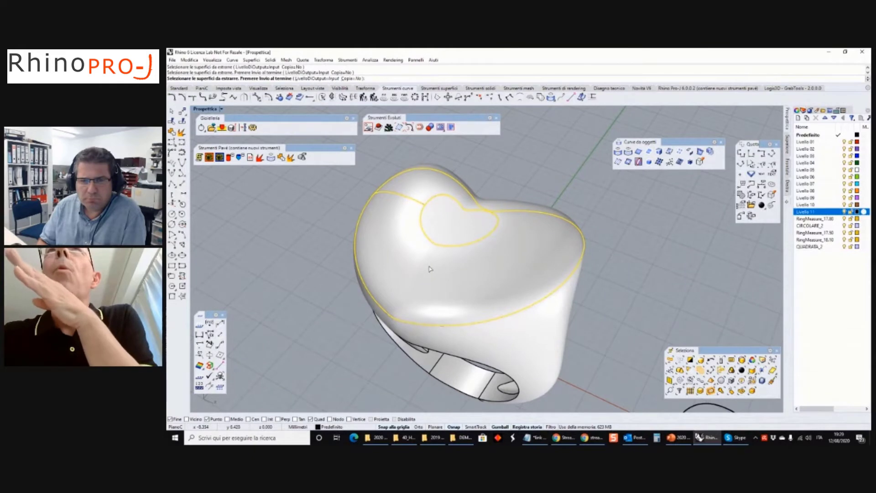
pyautogui.press('Return')
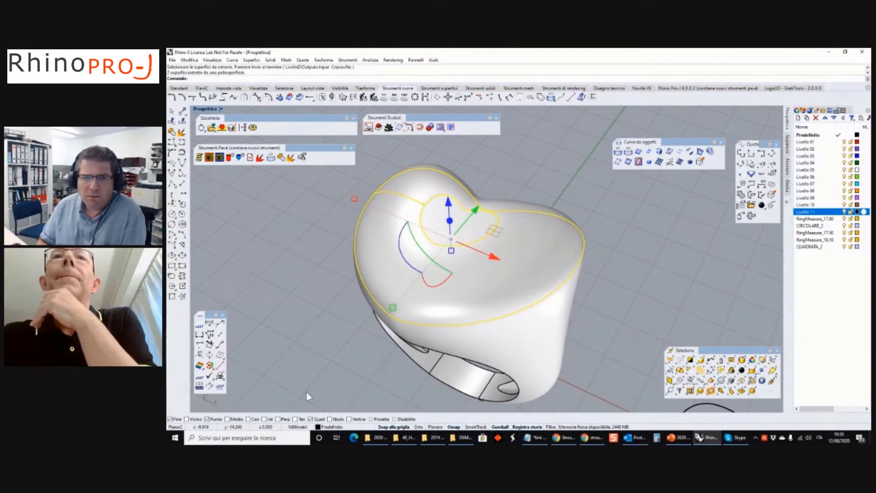
pyautogui.hotkey('ctrl', 'j')
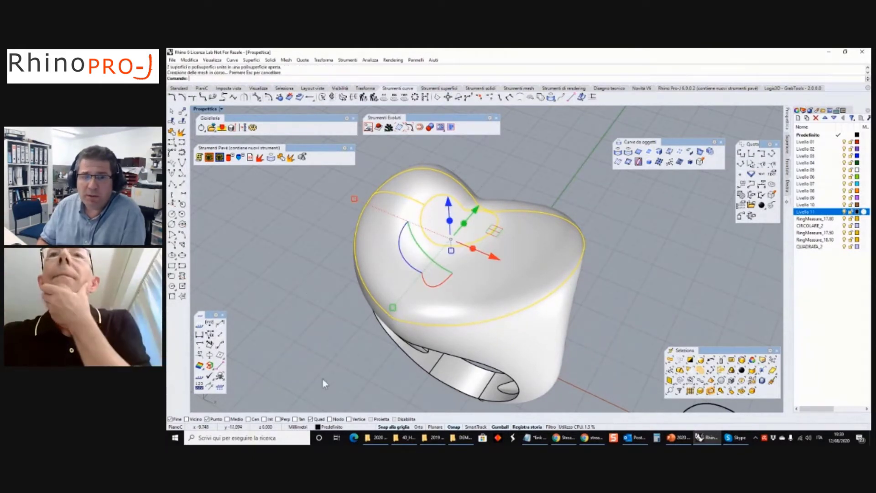
# Assign the joined heart-shaped top to layer Livello 07 and deselect it
pyautogui.click(328, 426)
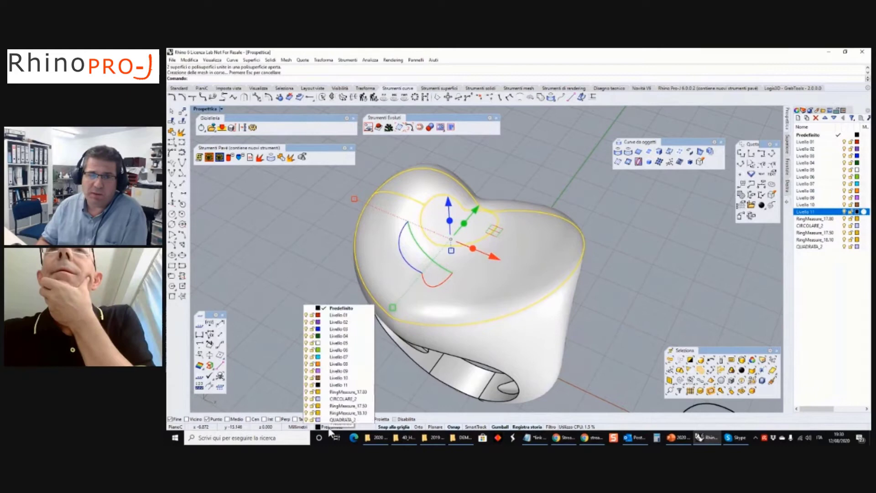
pyautogui.click(340, 357)
pyautogui.click(431, 240)
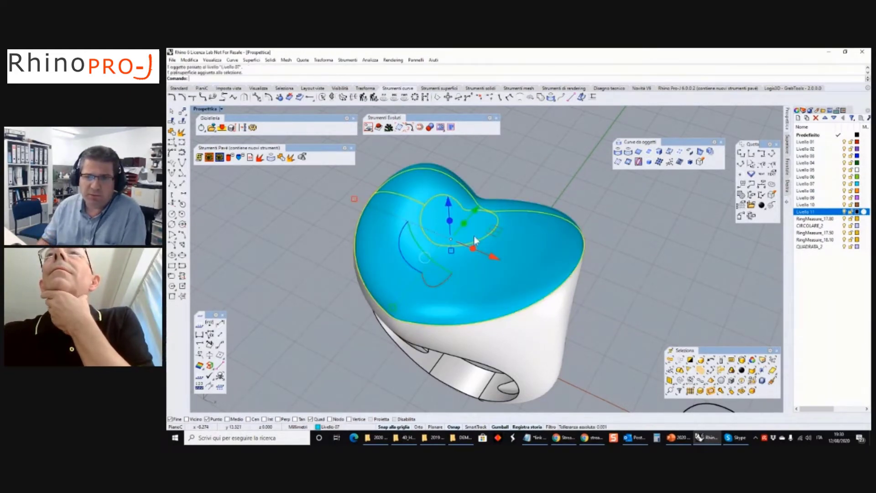
pyautogui.moveTo(431, 240); pyautogui.dragTo(518, 159, button='right')
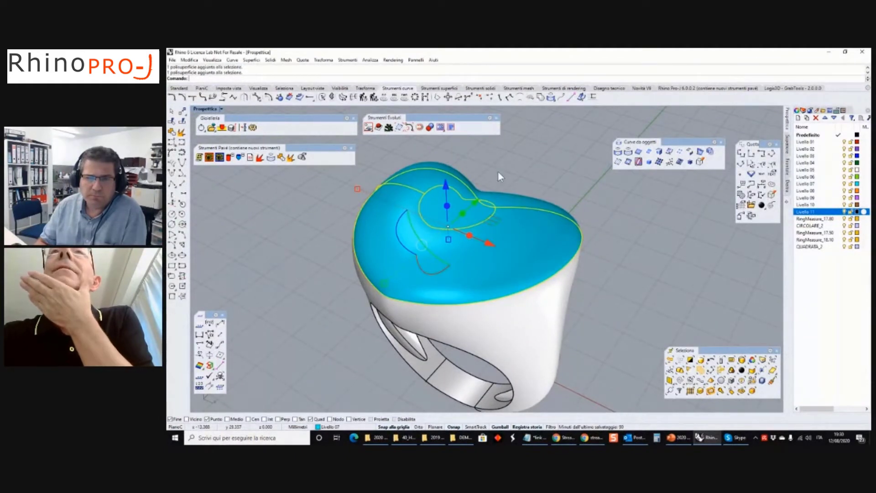
pyautogui.click(313, 234)
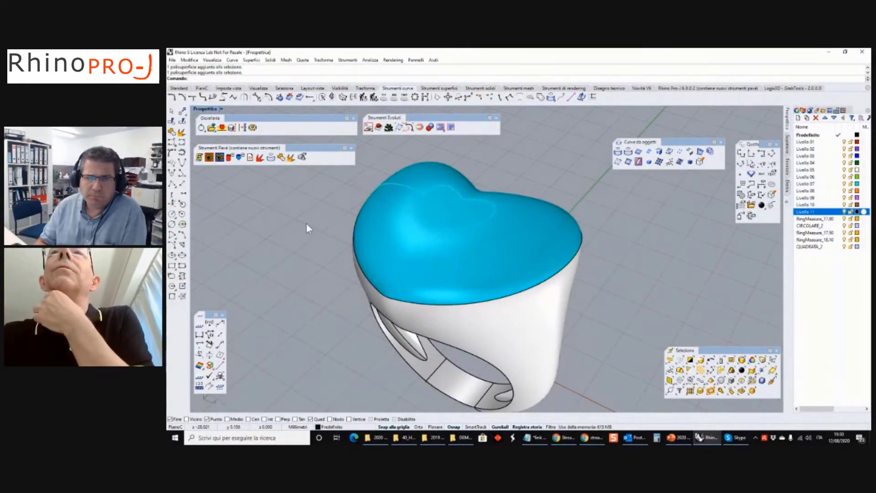
# Open PaveTool for the heart-shaped top, using the ring body as the inner part and accepting both surface normal directions
pyautogui.click(209, 157)
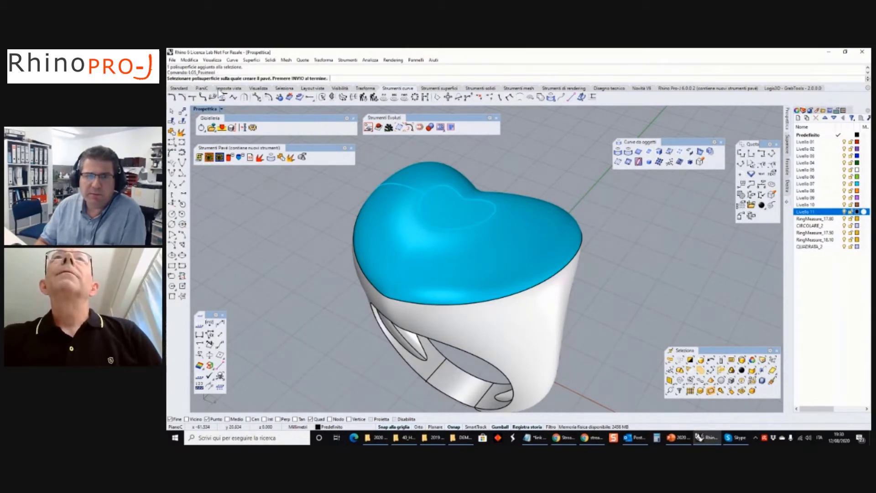
pyautogui.click(416, 195)
pyautogui.press('Return')
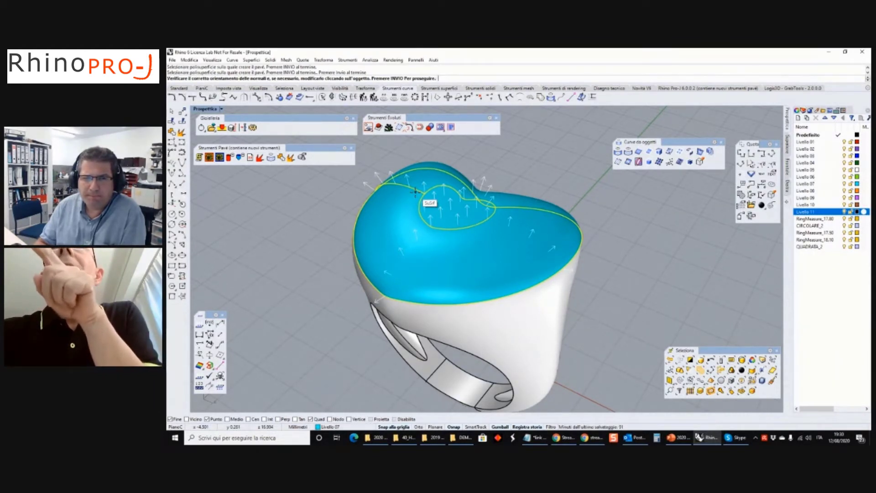
pyautogui.press('Return')
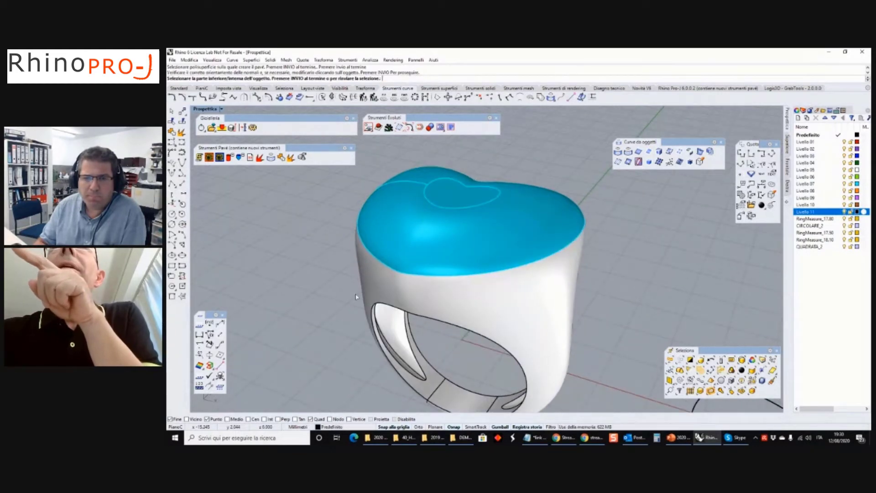
pyautogui.click(384, 287)
pyautogui.press('Return')
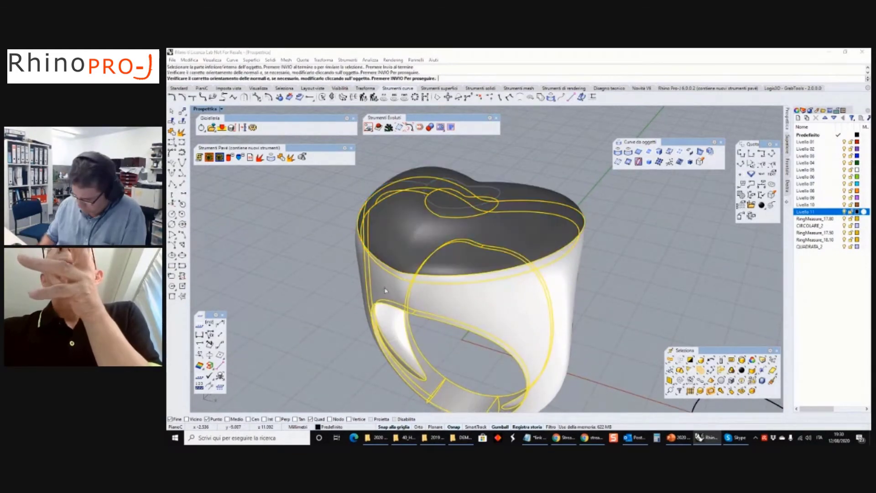
pyautogui.moveTo(237, 54); pyautogui.dragTo(263, 178)
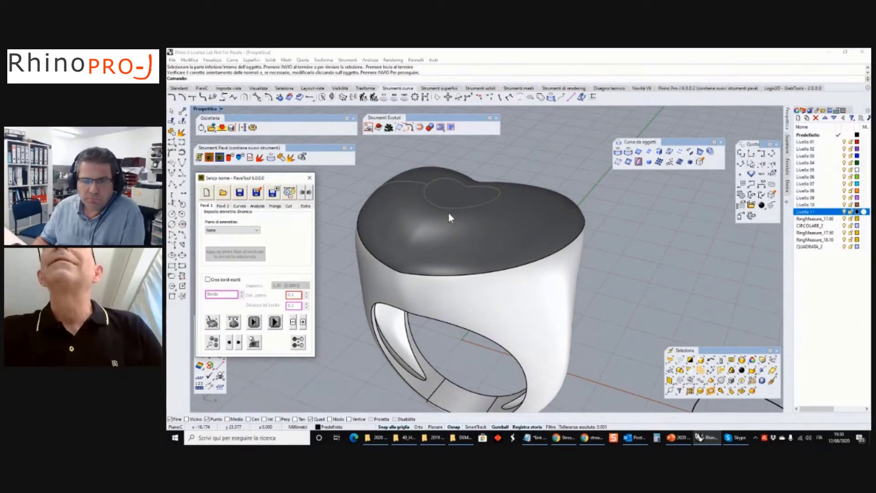
pyautogui.moveTo(448, 212); pyautogui.dragTo(450, 223, button='right')
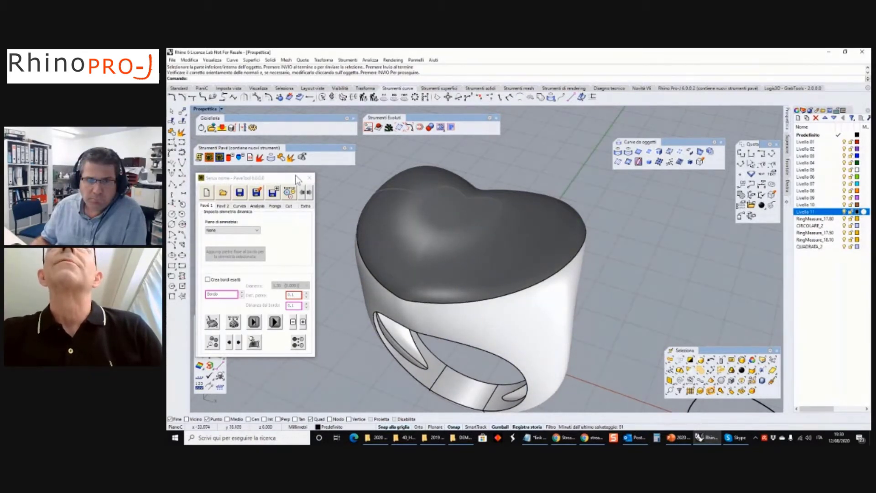
pyautogui.moveTo(290, 178); pyautogui.dragTo(312, 172)
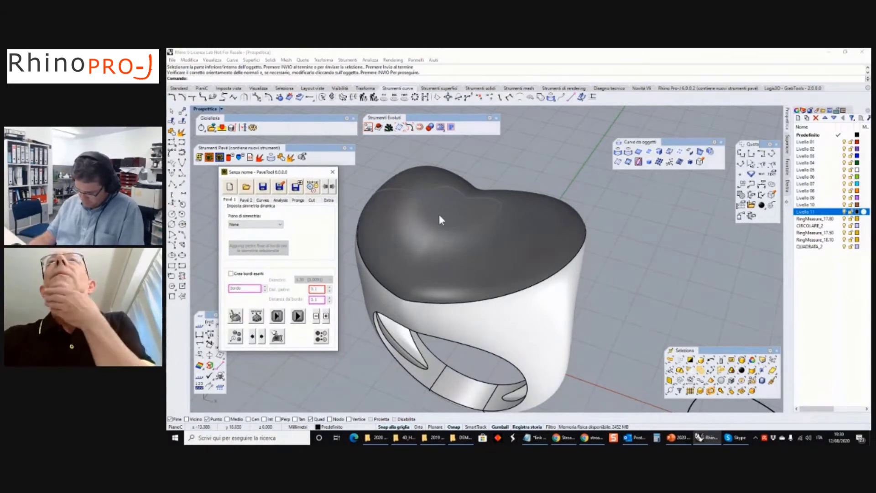
# Look through the PaveTool settings from Pavé 1 to Extra and return to the Pavé 2 settings
pyautogui.click(246, 200)
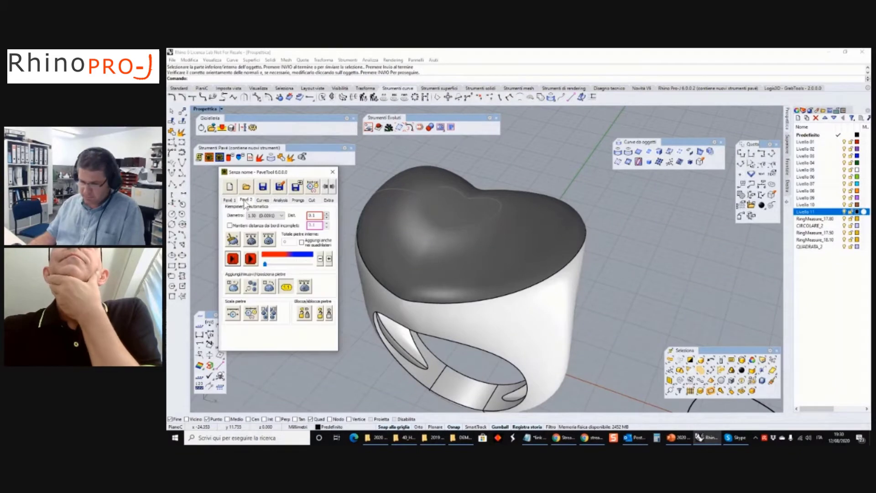
pyautogui.moveTo(431, 196); pyautogui.dragTo(439, 190, button='right')
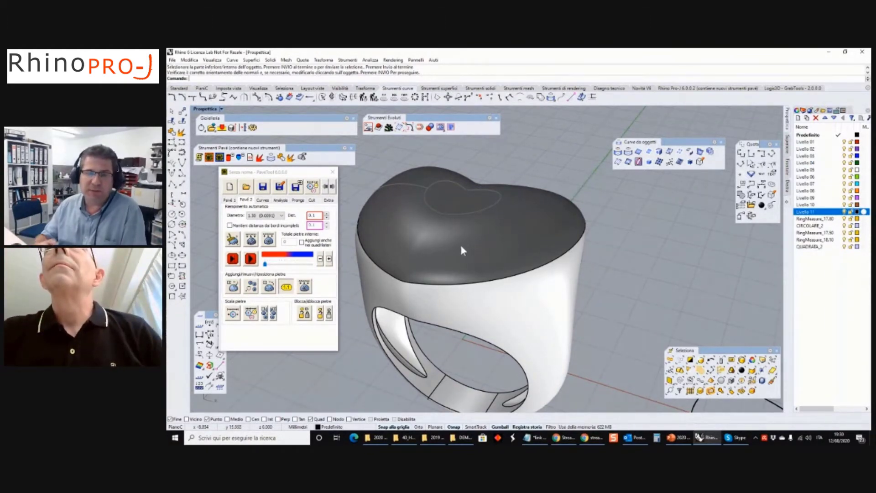
pyautogui.moveTo(461, 246); pyautogui.dragTo(468, 219, button='right')
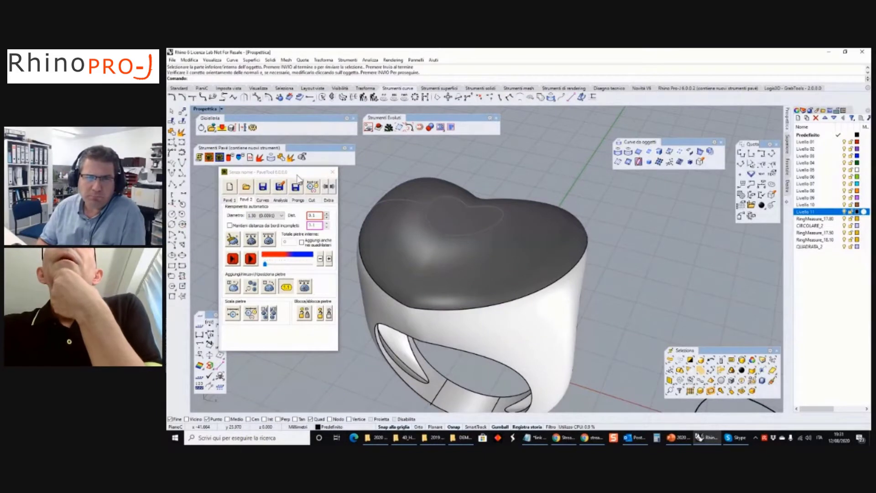
pyautogui.moveTo(297, 174); pyautogui.dragTo(294, 177)
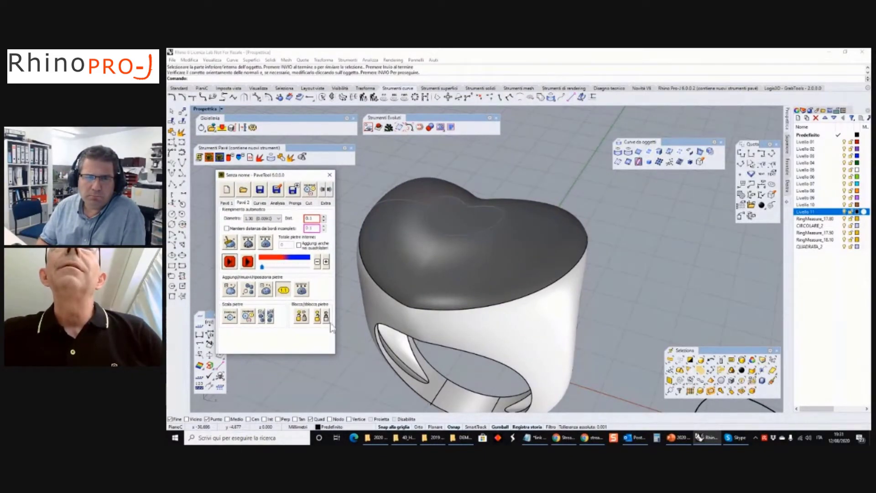
pyautogui.click(228, 203)
pyautogui.click(242, 204)
pyautogui.click(259, 203)
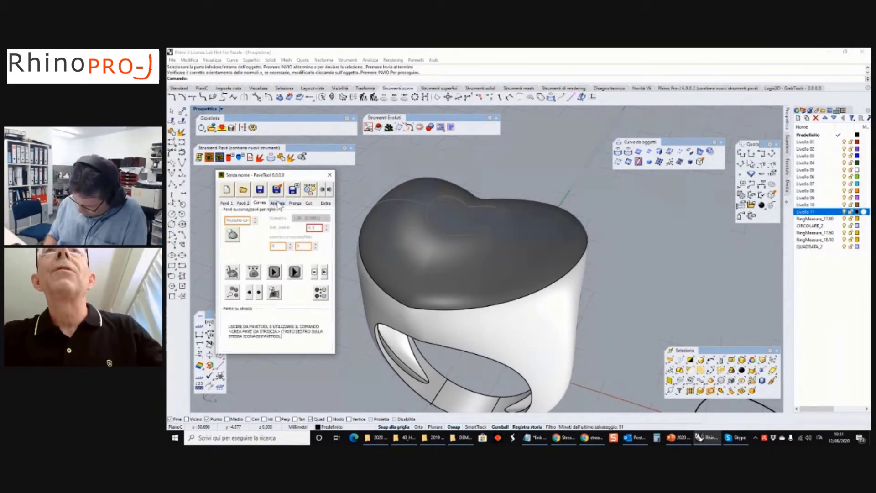
pyautogui.click(277, 203)
pyautogui.click(295, 204)
pyautogui.click(309, 203)
pyautogui.click(326, 203)
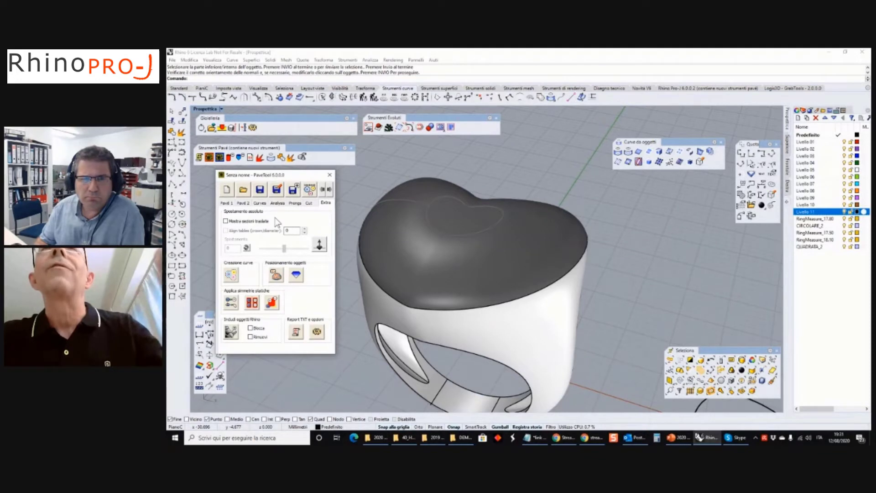
pyautogui.click(243, 202)
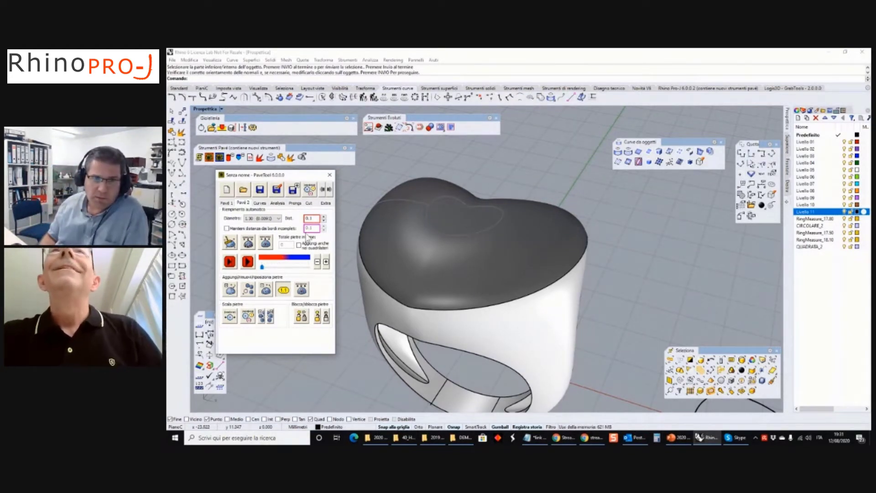
# Rearrange the PaveTool dialog, the small floating tool palette and the Strumenti Pavé toolbar so they no longer overlap
pyautogui.moveTo(296, 180); pyautogui.dragTo(302, 180)
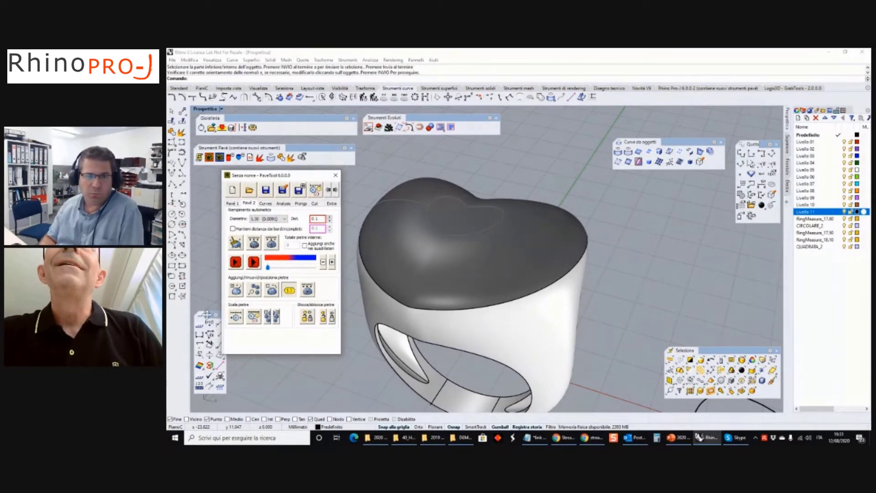
pyautogui.moveTo(207, 315); pyautogui.dragTo(198, 300)
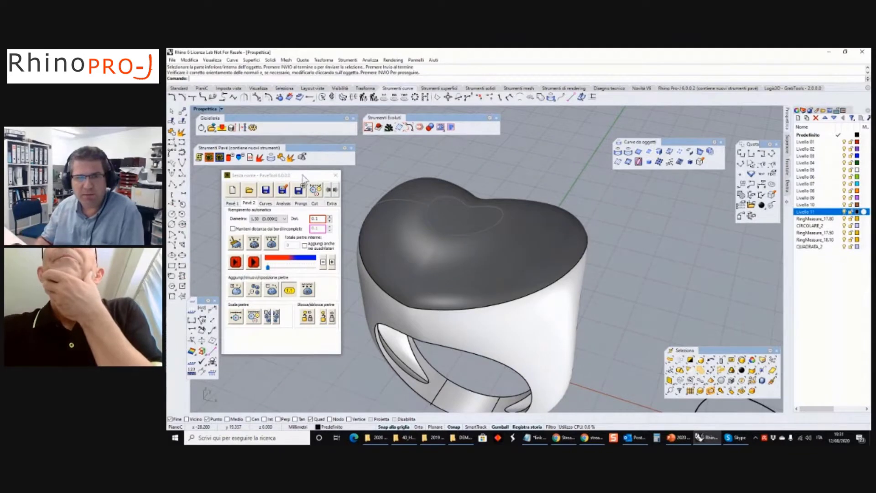
pyautogui.moveTo(303, 178); pyautogui.dragTo(311, 141)
pyautogui.moveTo(318, 175); pyautogui.dragTo(315, 168)
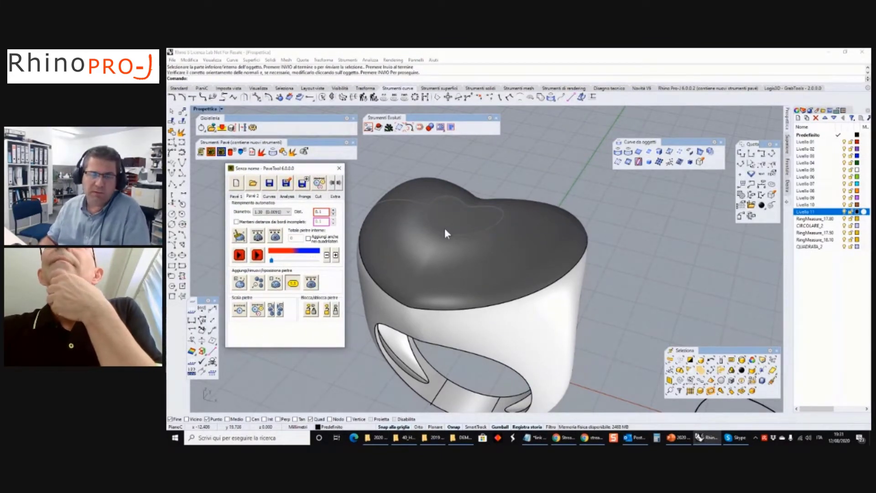
# Place a point object at the origin inside the ring's finger hole
pyautogui.click(185, 87)
pyautogui.click(184, 88)
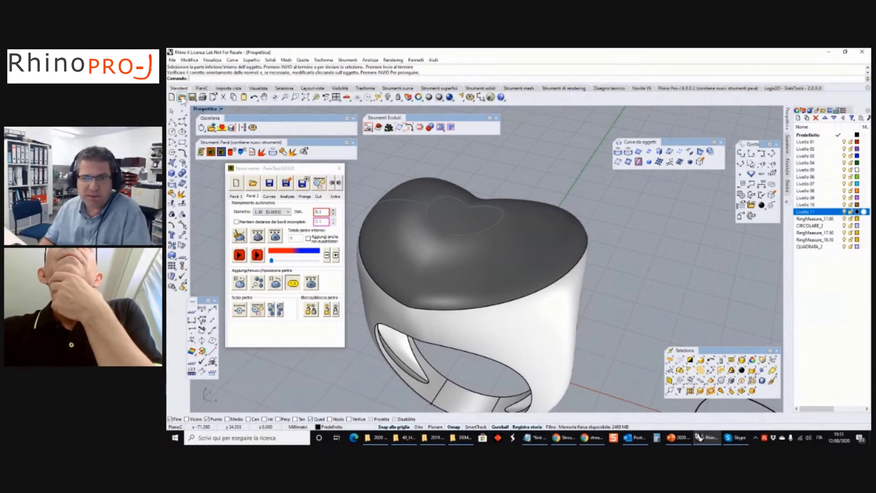
pyautogui.click(182, 110)
pyautogui.moveTo(521, 311); pyautogui.dragTo(509, 281, button='right')
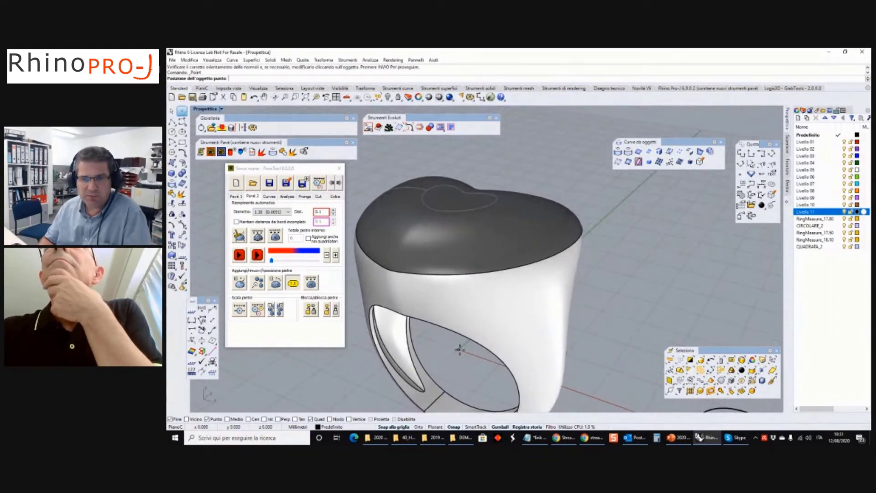
pyautogui.click(459, 349)
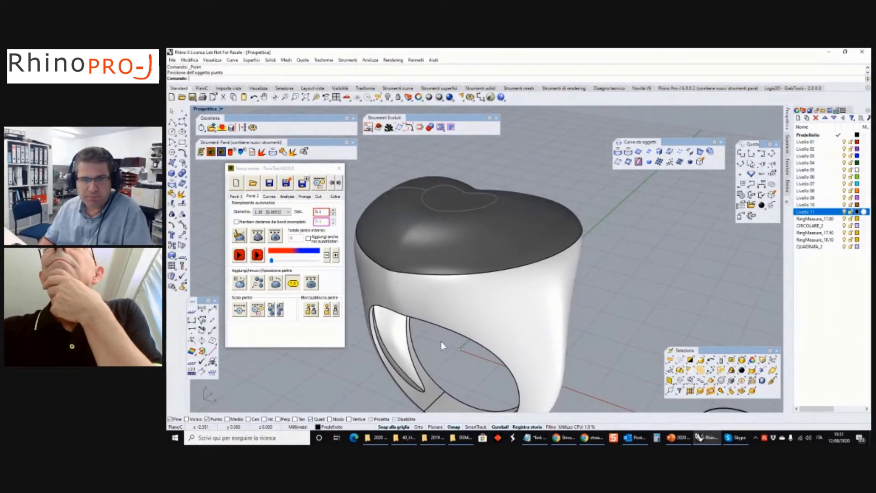
# Project the origin point onto the heart-shaped top of the ring
pyautogui.click(619, 151)
pyautogui.click(442, 206)
pyautogui.rightClick(441, 204)
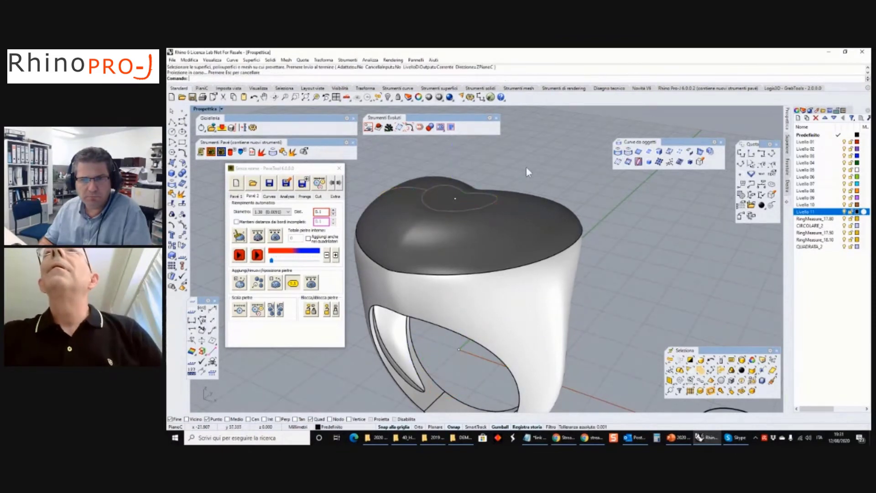
pyautogui.moveTo(527, 168); pyautogui.dragTo(421, 220, button='right')
pyautogui.moveTo(322, 172); pyautogui.dragTo(326, 174)
pyautogui.moveTo(466, 236); pyautogui.dragTo(451, 238, button='right')
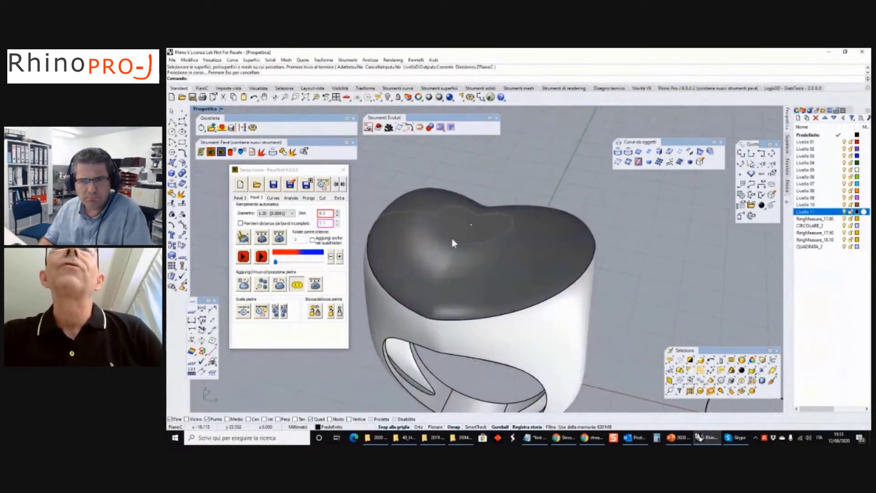
# Start adding single stones with a fixed, non-overlapping diameter and place the first two just below the inner heart curve
pyautogui.click(245, 286)
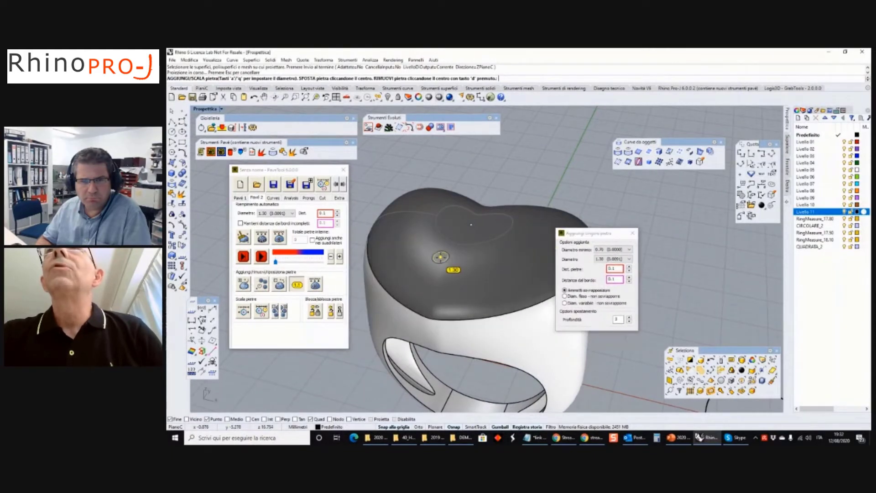
pyautogui.scroll(3, 448, 257)
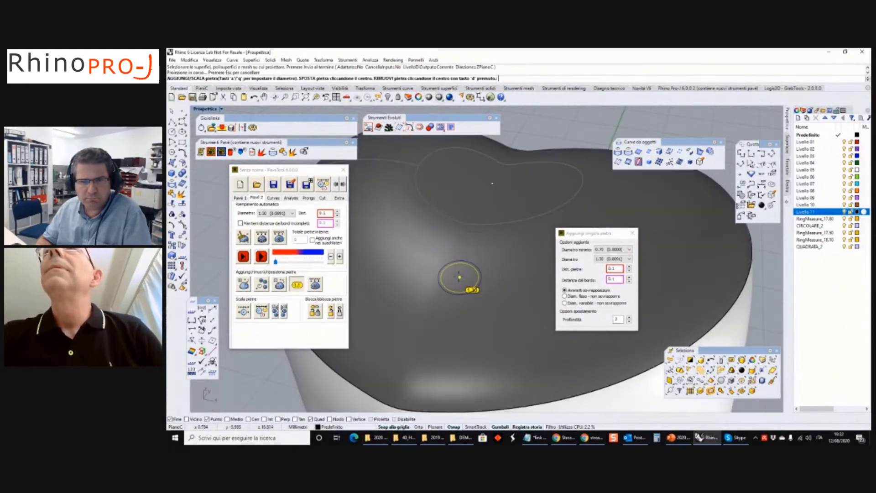
pyautogui.click(572, 297)
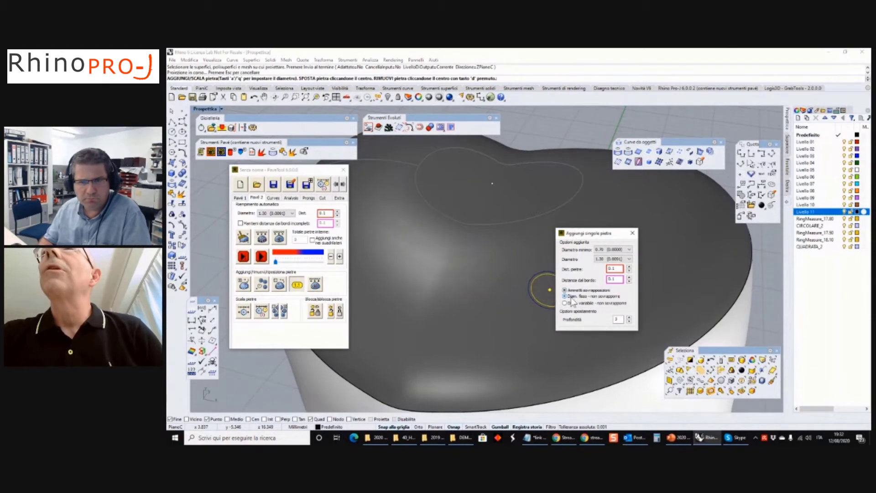
pyautogui.press('a')
pyautogui.press('a')
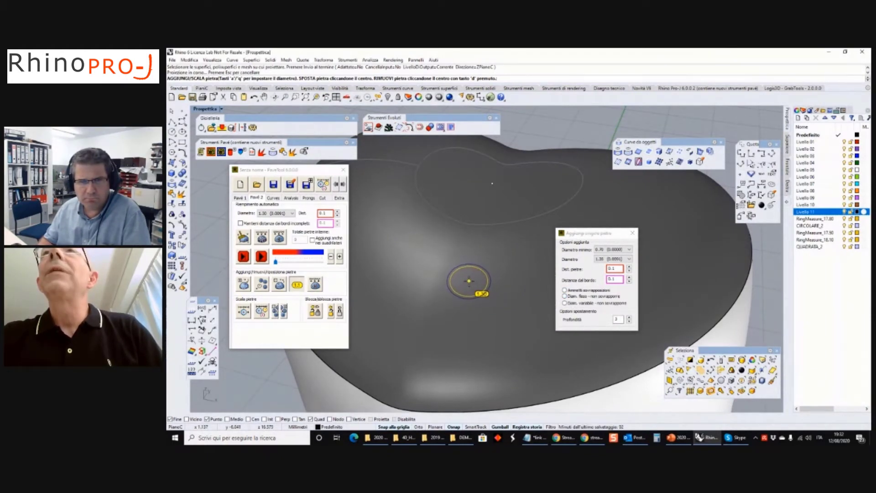
pyautogui.press('q')
pyautogui.press('q')
pyautogui.press('q')
pyautogui.press('q')
pyautogui.press('q')
pyautogui.click(429, 249)
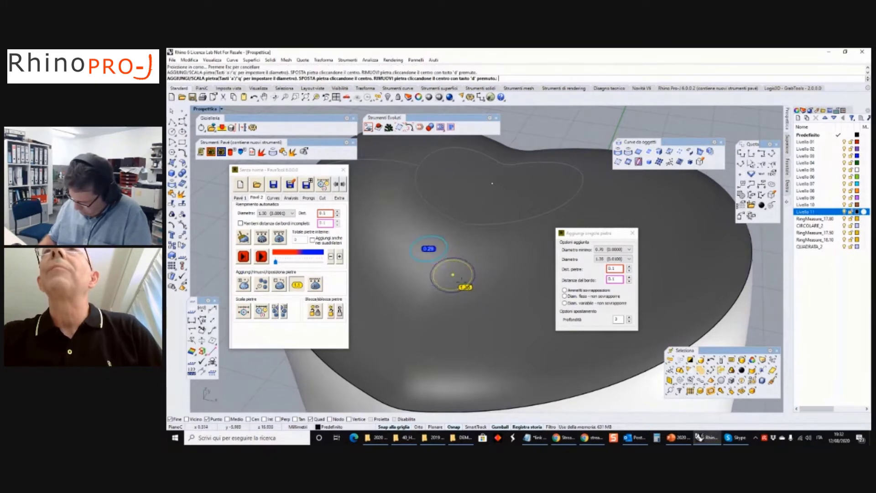
pyautogui.click(457, 267)
# Increase the stone diameter to 1.60 mm and place four stones around the lower and right sides of the first two
pyautogui.press('q')
pyautogui.press('q')
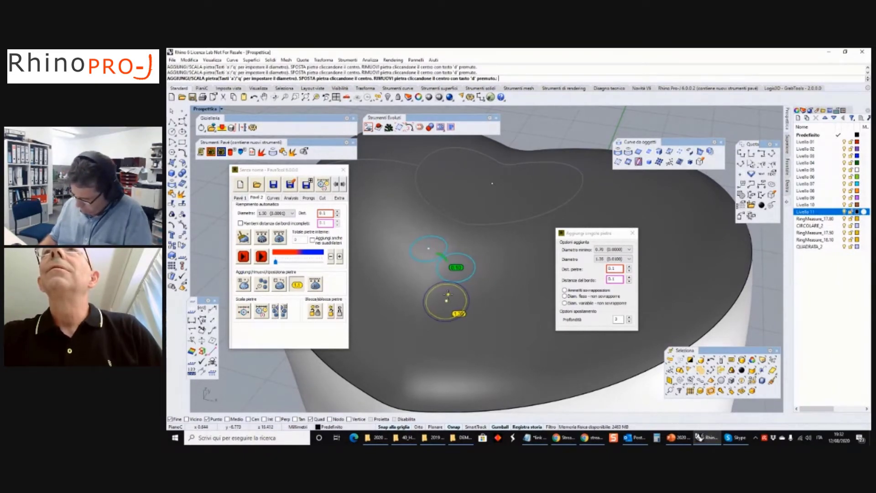
pyautogui.press('q')
pyautogui.press('q')
pyautogui.press('q')
pyautogui.click(413, 280)
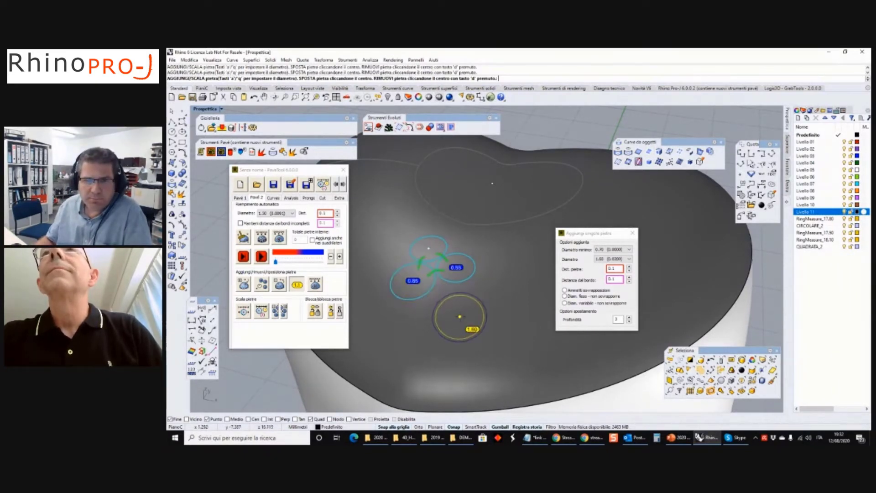
pyautogui.click(447, 299)
pyautogui.click(495, 285)
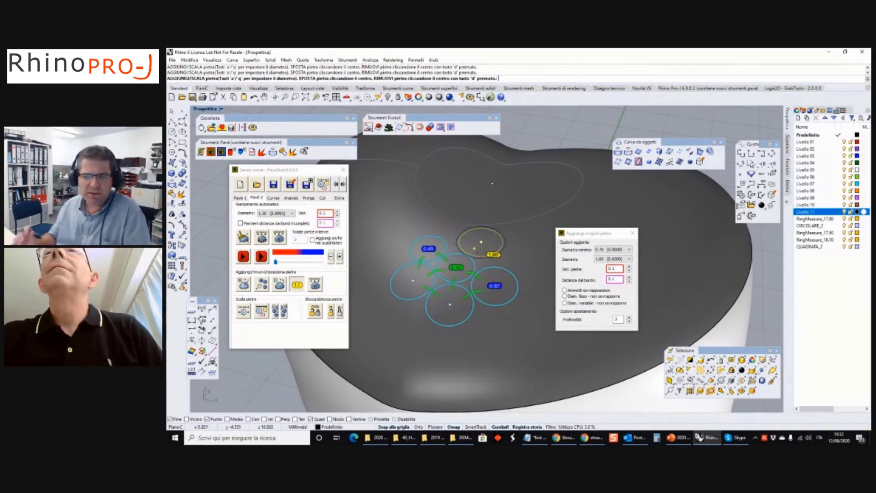
pyautogui.click(493, 251)
# Reduce the stone diameter to 1.35 mm and place four stones in an arc along the lower edge of the cluster
pyautogui.press('a')
pyautogui.press('a')
pyautogui.press('a')
pyautogui.press('a')
pyautogui.press('a')
pyautogui.press('a')
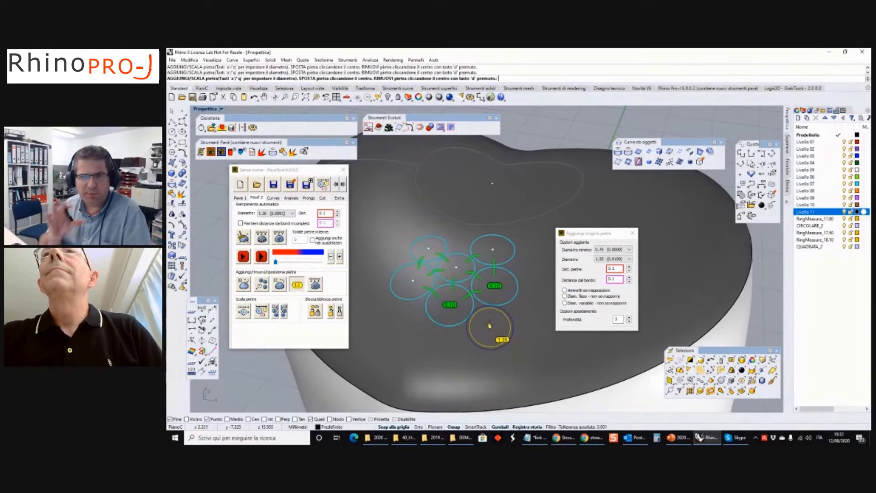
pyautogui.click(490, 326)
pyautogui.click(453, 348)
pyautogui.click(414, 334)
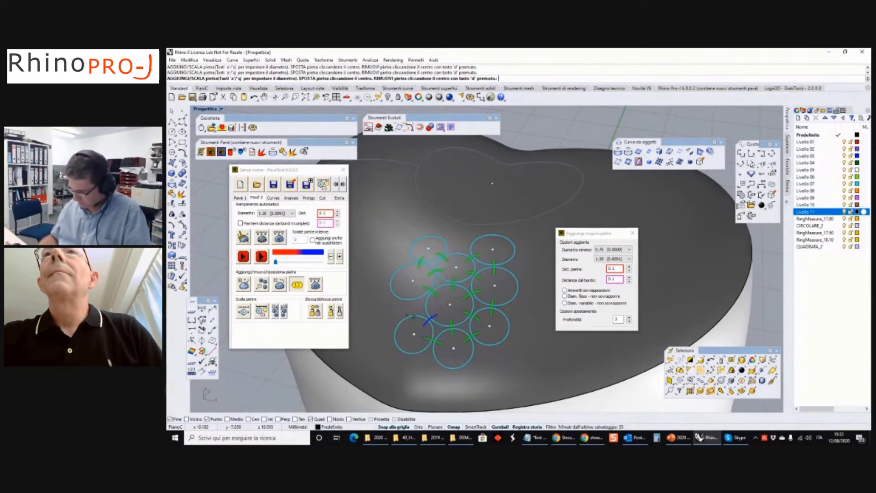
pyautogui.click(384, 314)
# Place three more stones along the upper and upper-left edge of the cluster, reducing the diameter to 1.20 mm
pyautogui.click(390, 254)
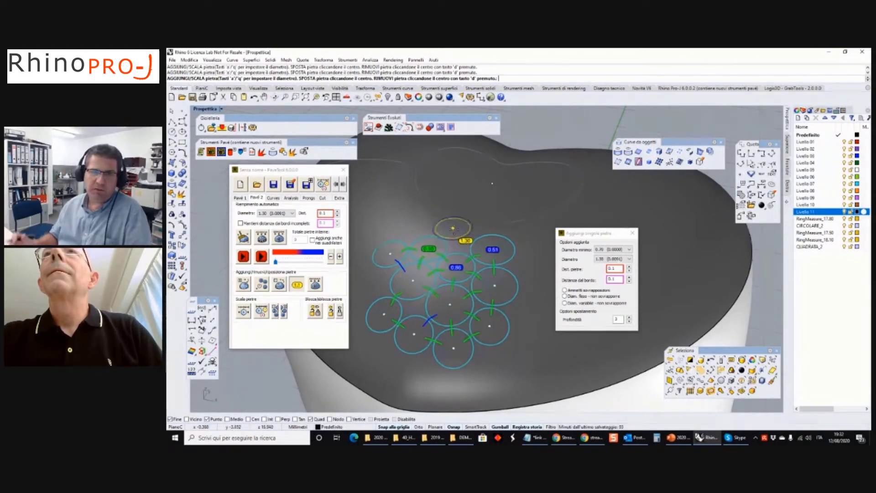
pyautogui.press('a')
pyautogui.press('a')
pyautogui.press('a')
pyautogui.press('a')
pyautogui.click(459, 233)
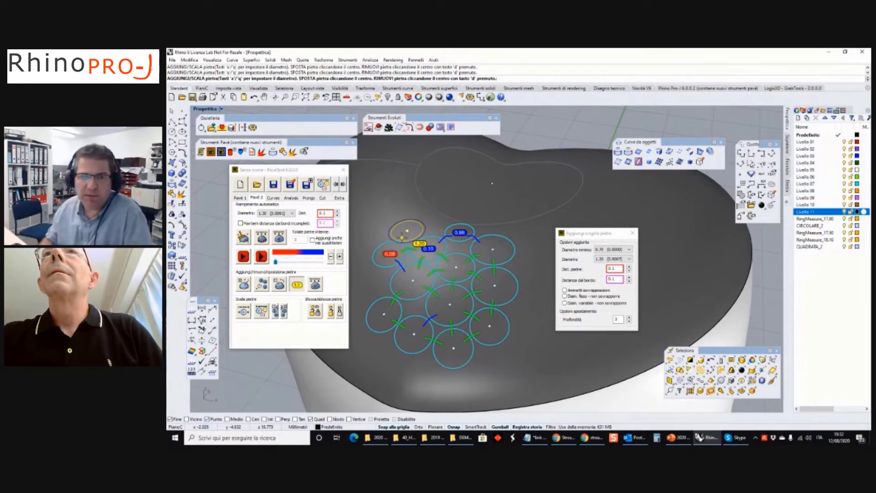
pyautogui.click(405, 232)
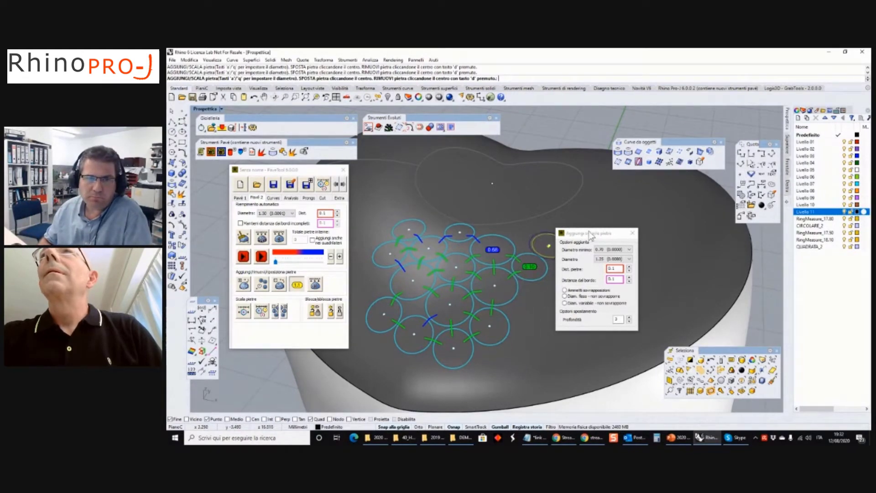
# Place three stones down the right side of the cluster and finish adding single stones
pyautogui.click(530, 265)
pyautogui.click(538, 299)
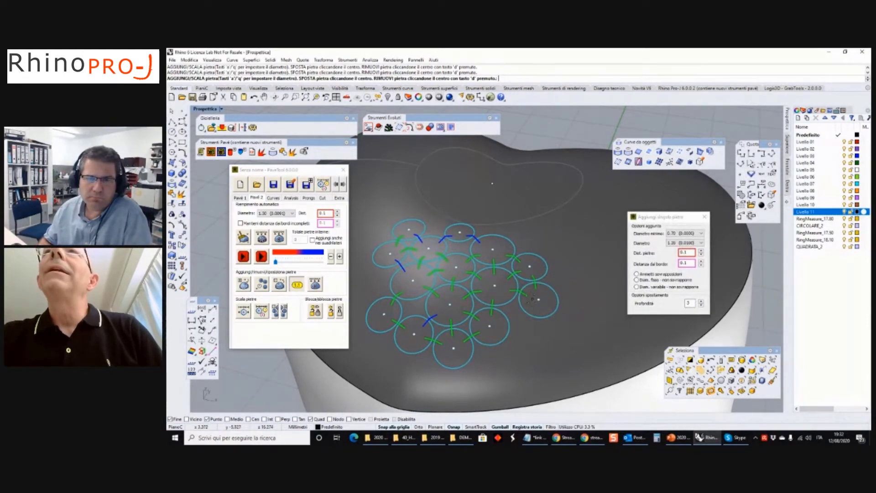
pyautogui.click(532, 339)
pyautogui.press('Return')
# Reposition the lower-right stone of the cluster with re-optimization of its neighbouring stones
pyautogui.keyDown('shift'); pyautogui.moveTo(468, 289); pyautogui.dragTo(468, 270, button='right'); pyautogui.keyUp('shift')
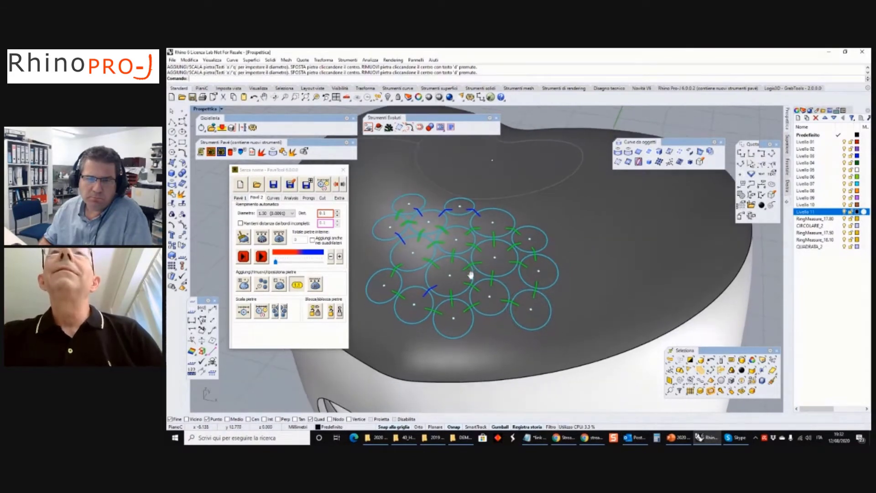
pyautogui.click(262, 285)
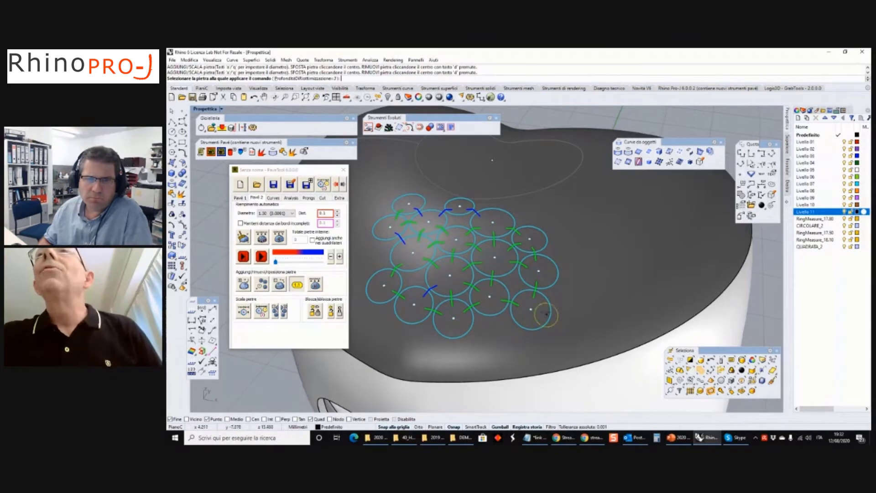
pyautogui.click(534, 317)
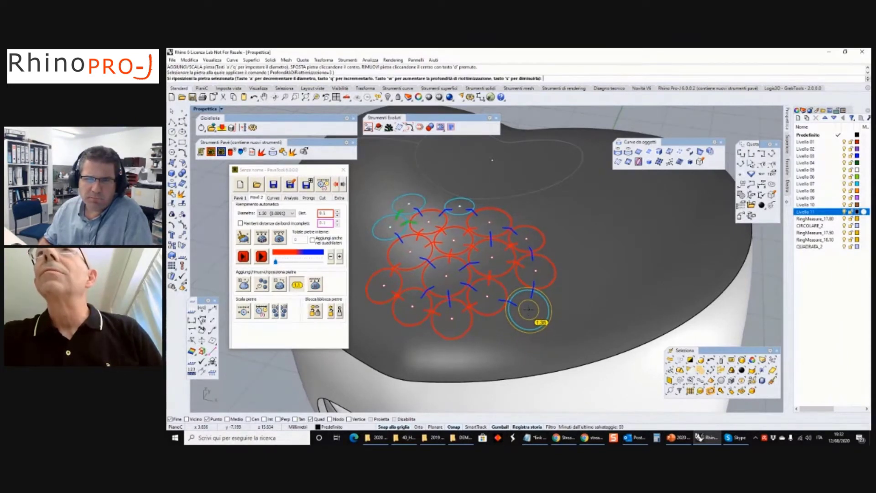
pyautogui.click(532, 314)
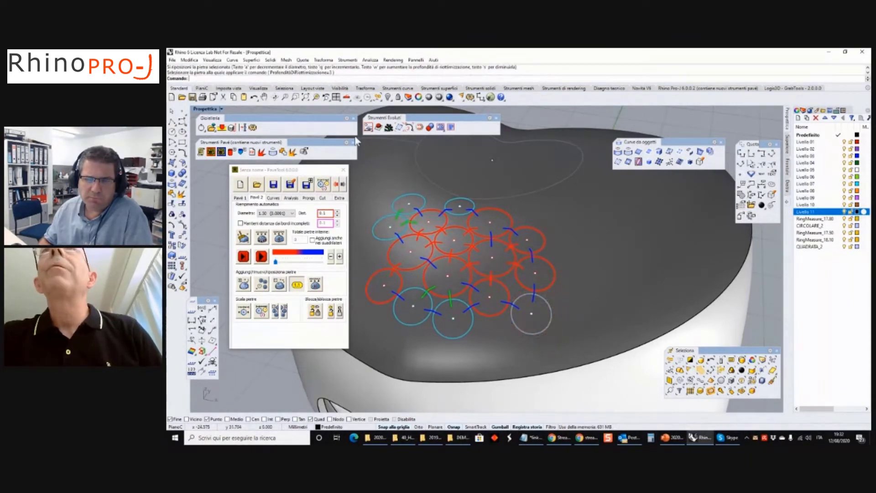
# Set ProfonditàDiRiottimizzazione to 1 and move the lower-right stone slightly away from the cluster
pyautogui.click(262, 286)
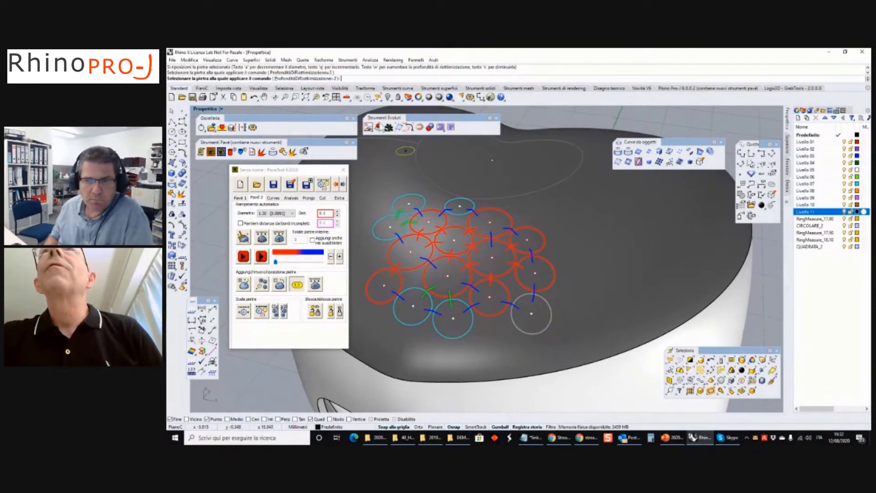
pyautogui.click(318, 79)
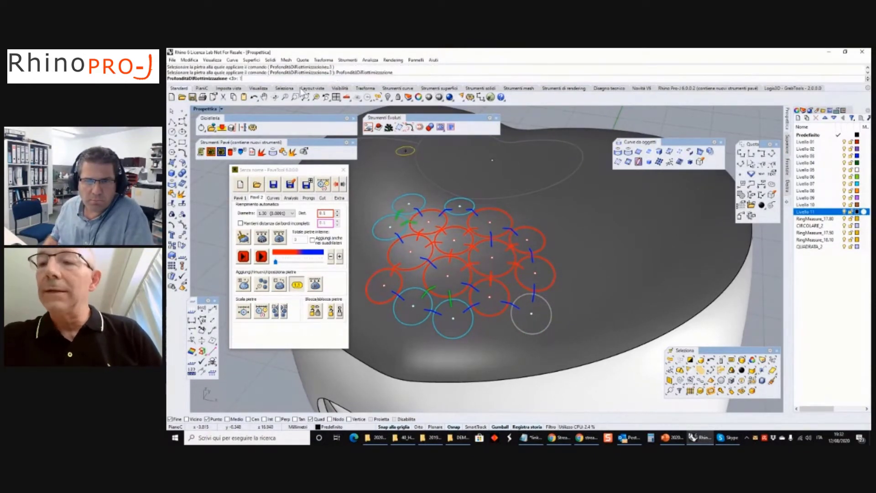
pyautogui.write('1')
pyautogui.press('Return')
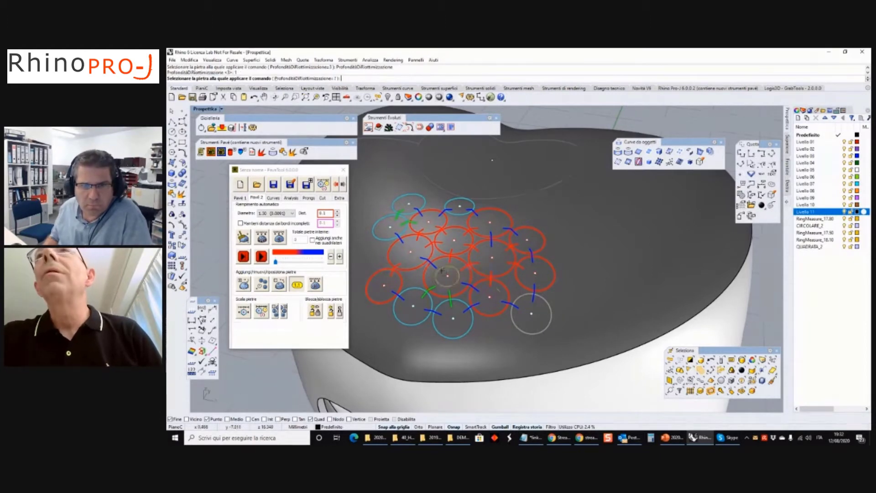
pyautogui.click(531, 313)
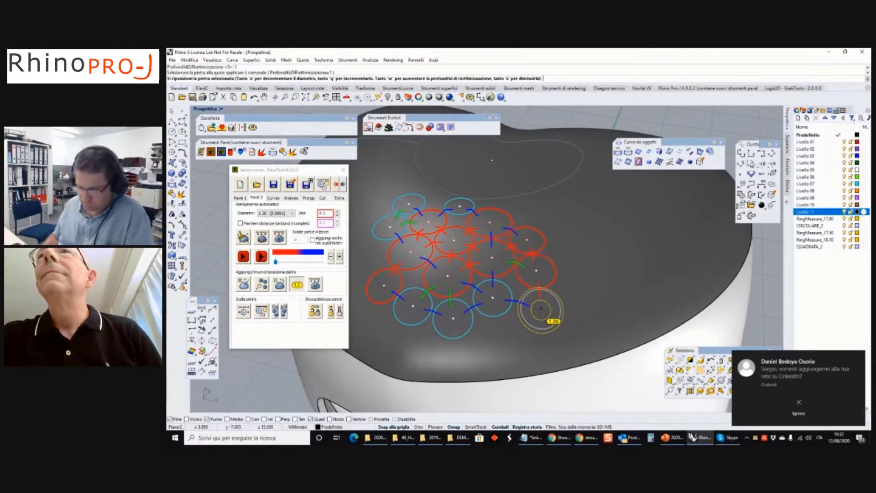
pyautogui.click(541, 309)
pyautogui.rightClick(541, 309)
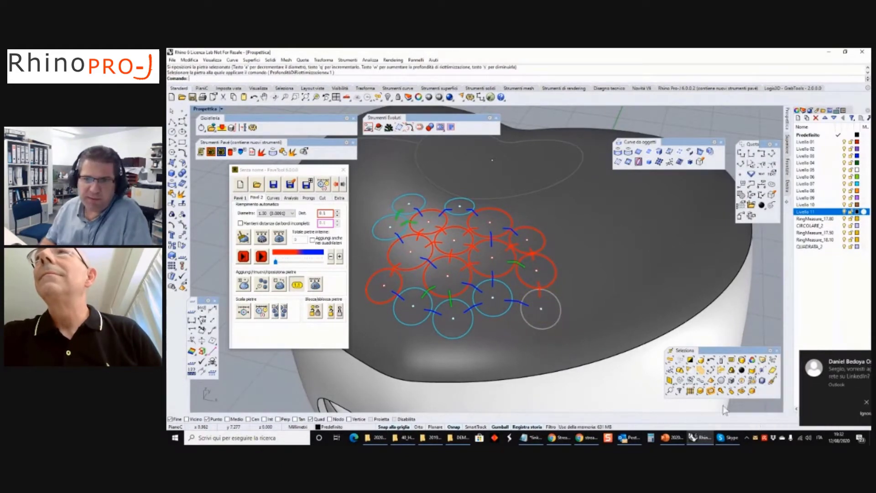
# Close the Outlook window to stop its notifications
pyautogui.click(635, 441)
pyautogui.rightClick(635, 438)
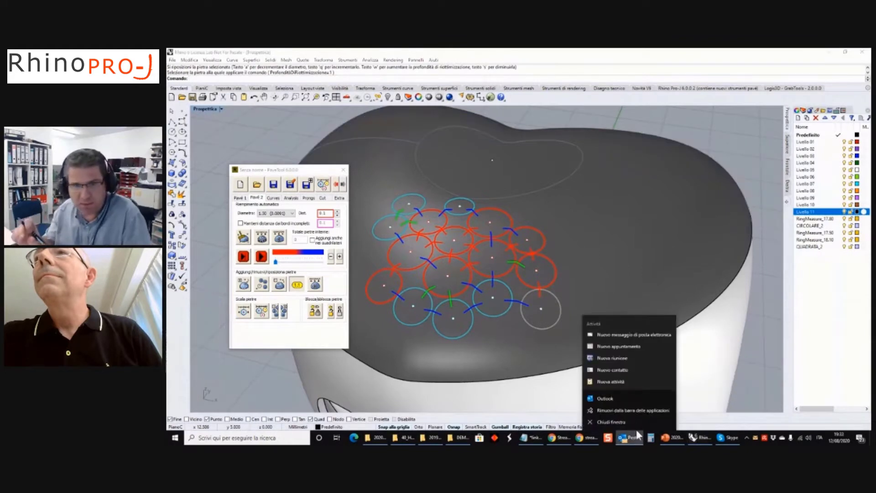
pyautogui.click(630, 424)
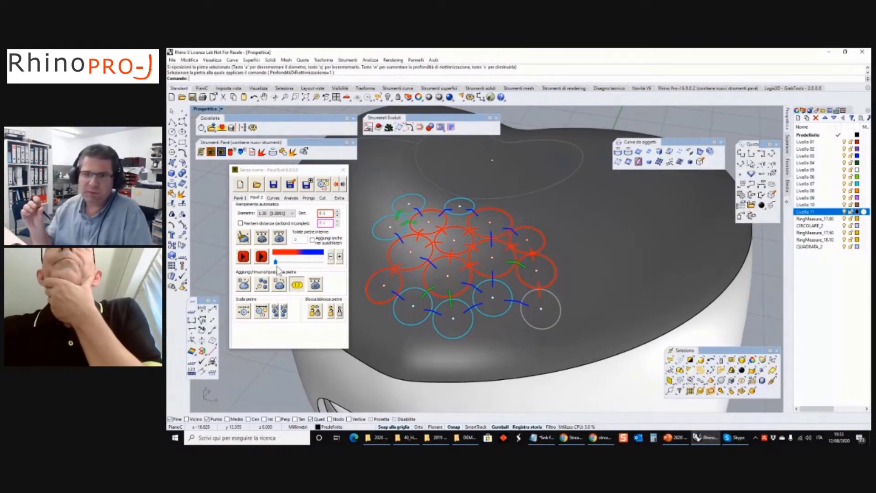
# Set ProfonditàDiRiottimizzazione to 2 and shift the upper-right stone slightly up and outward
pyautogui.click(279, 284)
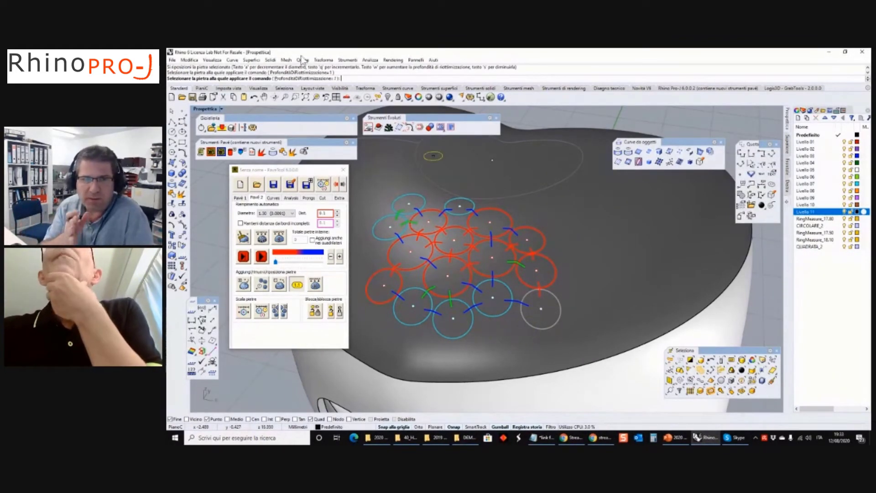
pyautogui.click(303, 78)
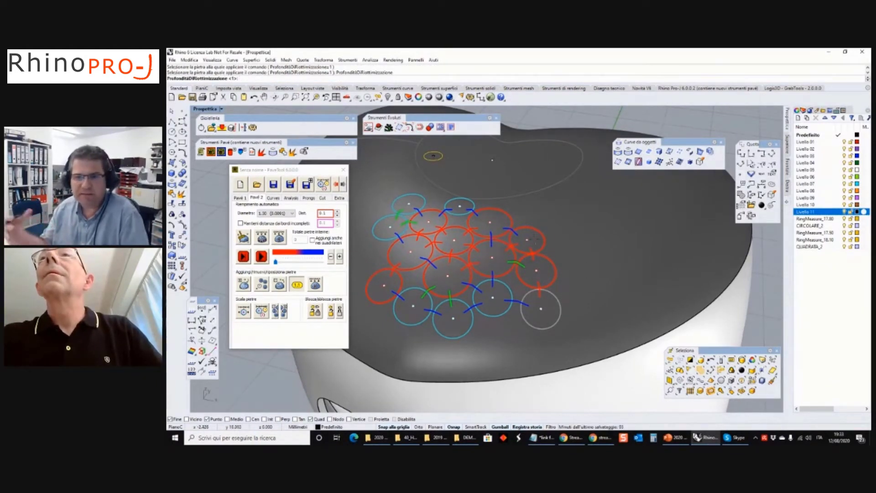
pyautogui.press('Return')
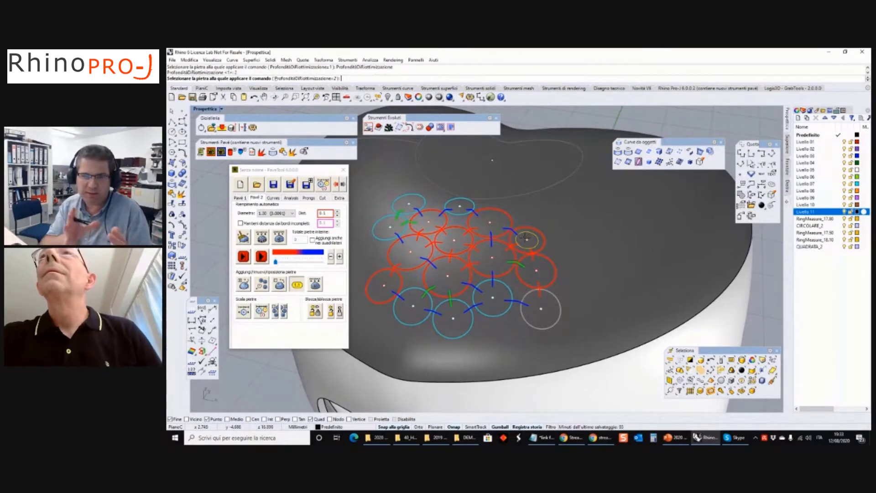
pyautogui.click(534, 237)
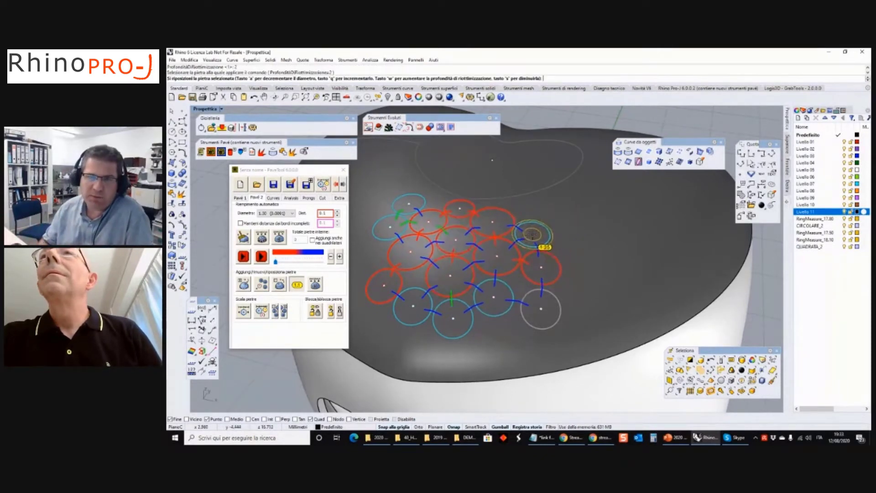
pyautogui.click(533, 234)
# Shift the bottommost stone of the cluster slightly towards the right and finish repositioning
pyautogui.click(457, 316)
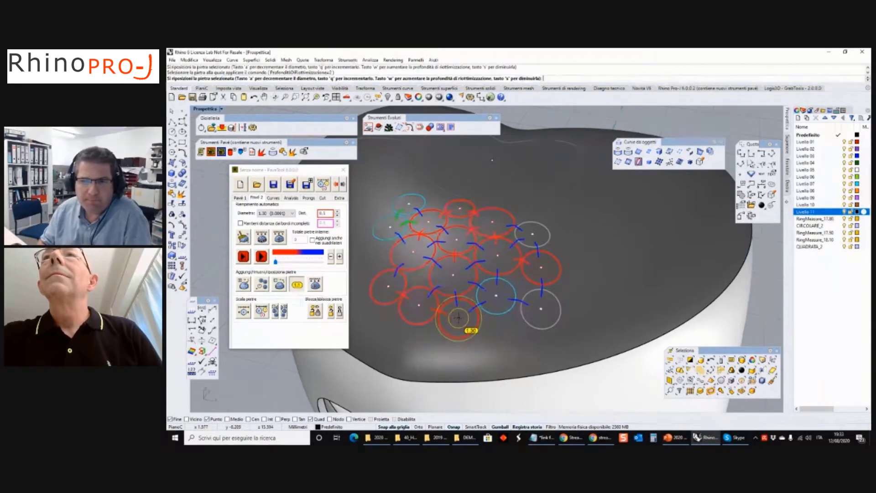
pyautogui.click(459, 318)
pyautogui.rightClick(459, 319)
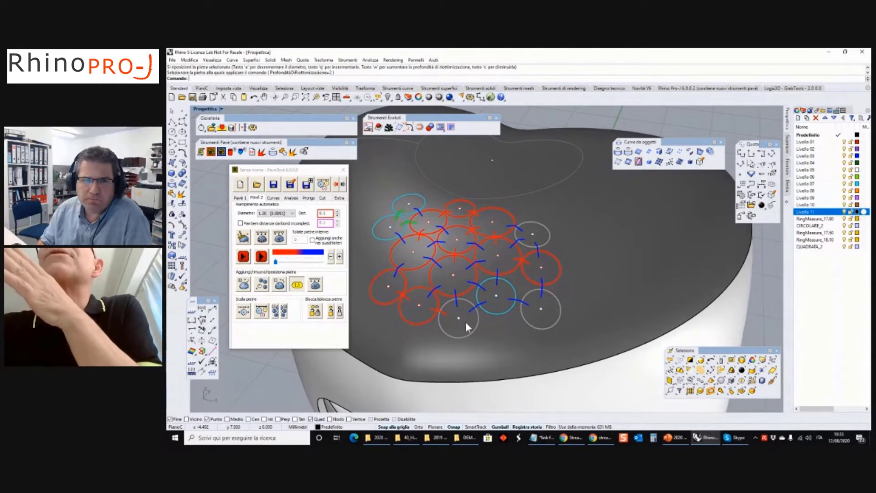
# Run the automatic optimization on the stone cluster to even out its spacing
pyautogui.click(244, 257)
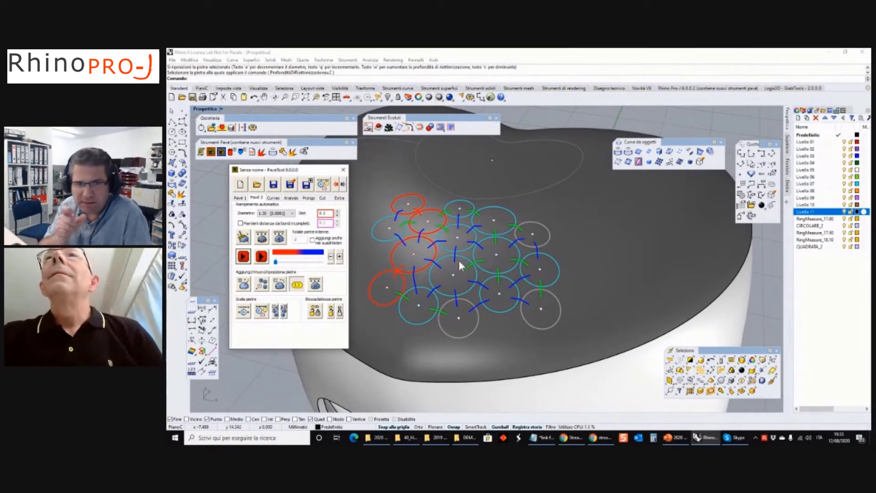
# Open the diameter editor (Modifica diametri) and switch the stone display from circles to Pietre
pyautogui.keyDown('shift'); pyautogui.moveTo(460, 261); pyautogui.dragTo(505, 256, button='right'); pyautogui.keyUp('shift')
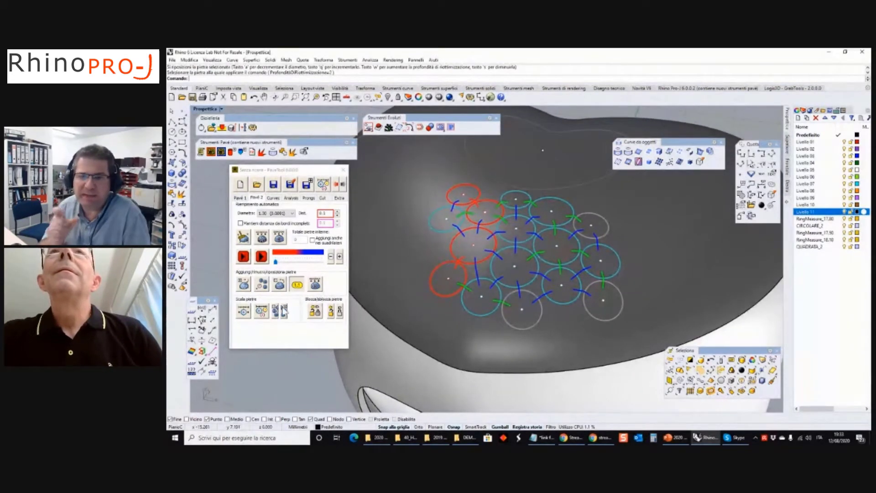
pyautogui.click(243, 310)
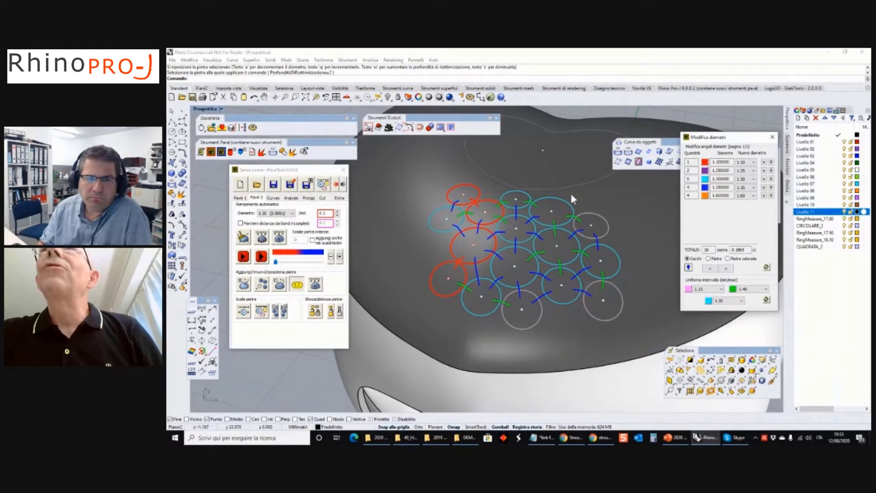
pyautogui.click(708, 259)
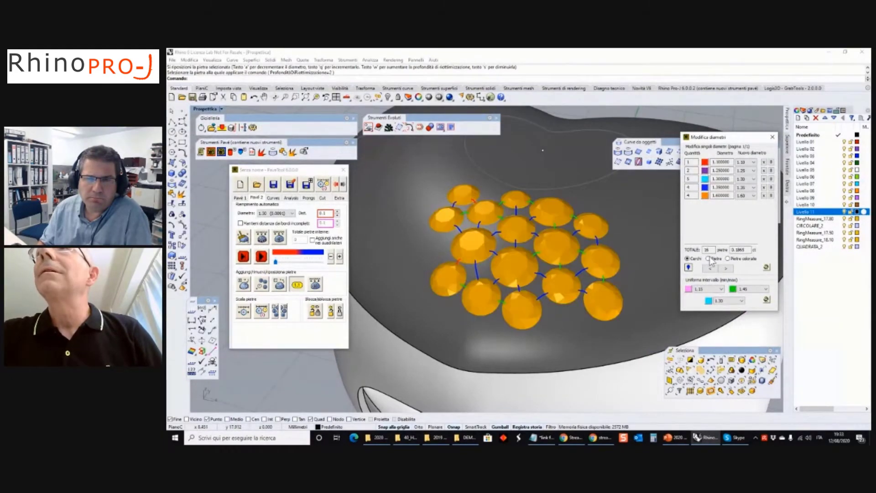
# Compare the Pietre colorate, Pietre and Cerchi display modes on the stone cluster, ending with Cerchi
pyautogui.click(732, 259)
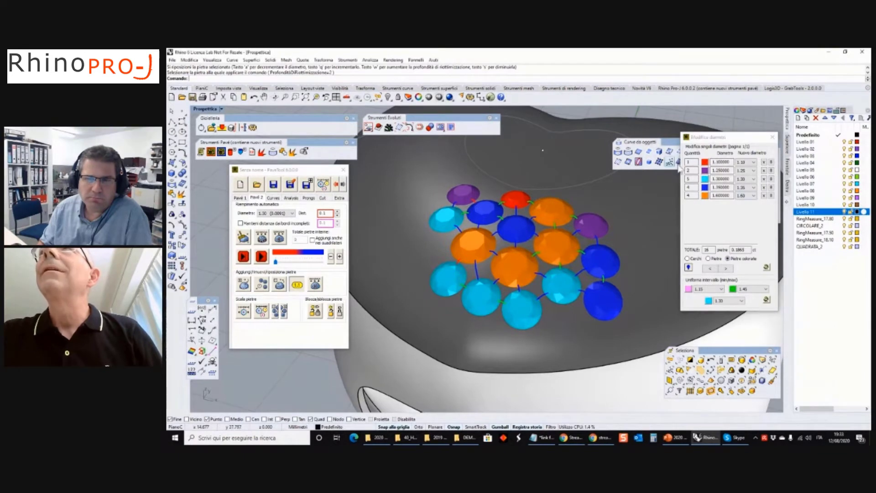
pyautogui.moveTo(726, 139); pyautogui.dragTo(717, 131)
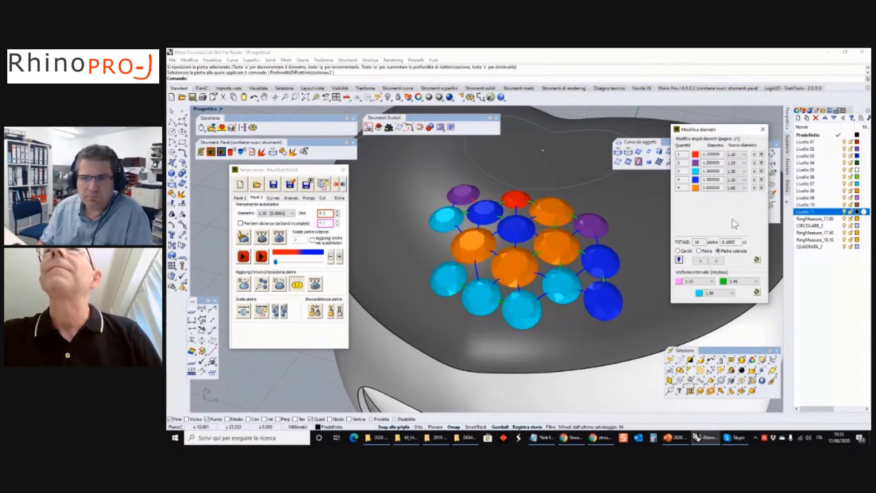
pyautogui.moveTo(474, 222)
pyautogui.mouseDown(button='right')
pyautogui.moveTo(462, 228)
pyautogui.moveTo(480, 219)
pyautogui.mouseUp(button='right')
pyautogui.click(699, 250)
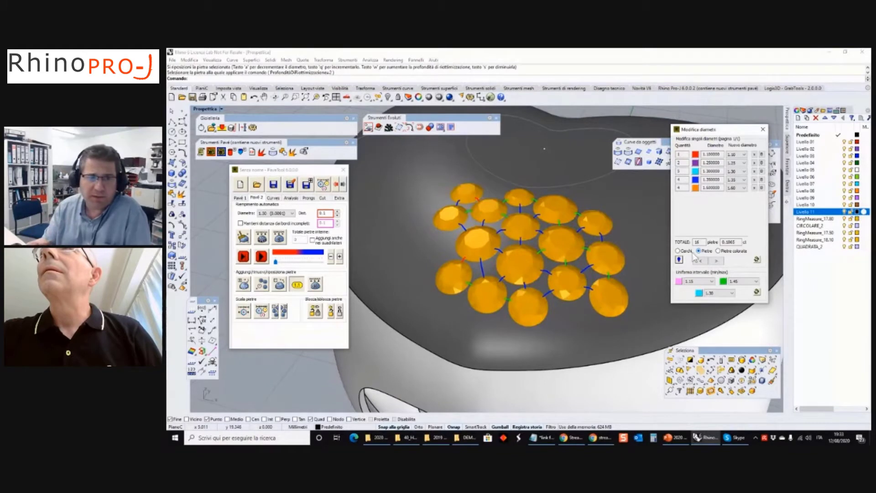
pyautogui.click(678, 250)
pyautogui.click(699, 252)
pyautogui.click(724, 251)
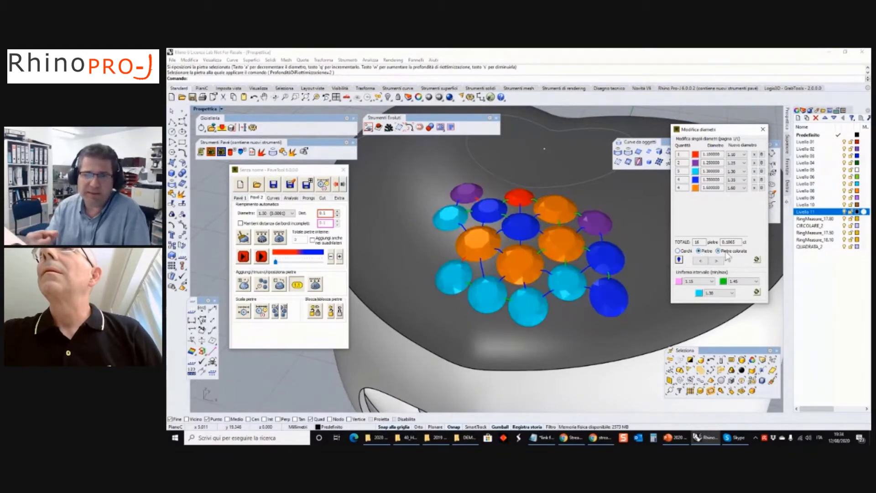
pyautogui.click(684, 252)
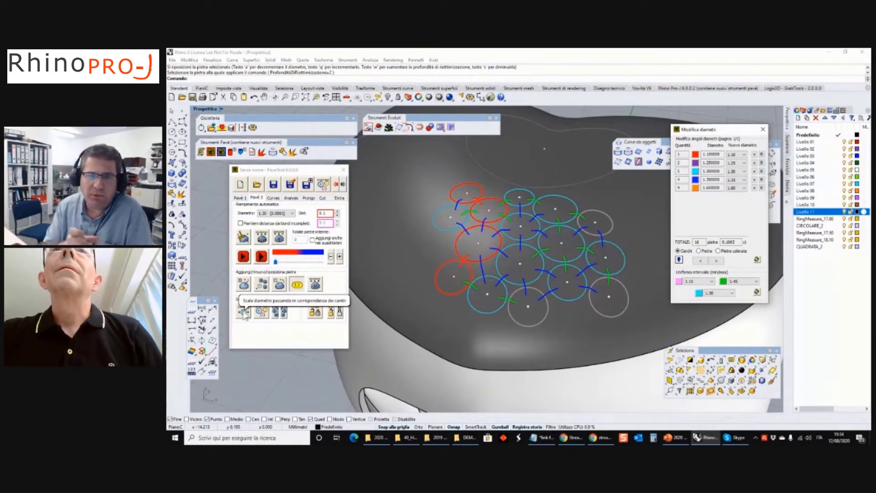
# Scale down the stones along the cluster's lower and right edges, bringing them to between 1.15 and 1.30 mm
pyautogui.click(262, 312)
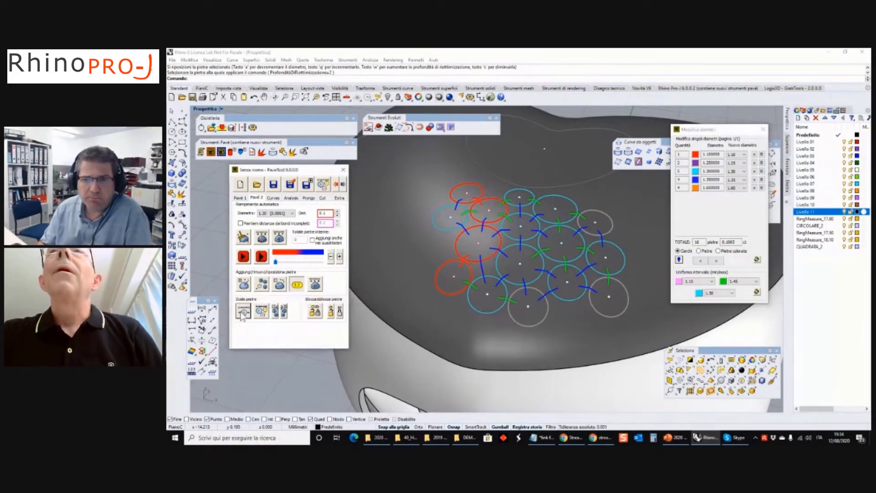
pyautogui.keyDown('shift'); pyautogui.click(455, 274); pyautogui.keyUp('shift')
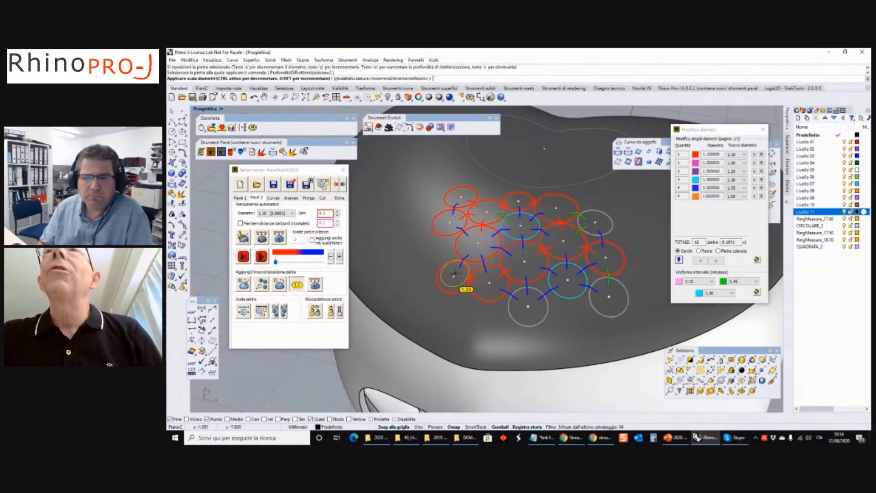
pyautogui.keyDown('ctrl'); pyautogui.click(457, 280); pyautogui.keyUp('ctrl')
pyautogui.keyDown('ctrl'); pyautogui.click(456, 280); pyautogui.keyUp('ctrl')
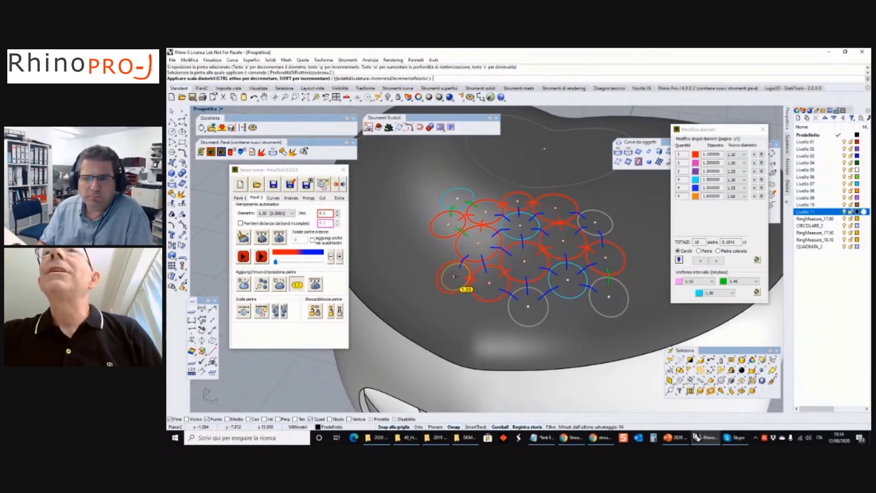
pyautogui.keyDown('ctrl'); pyautogui.click(525, 304); pyautogui.keyUp('ctrl')
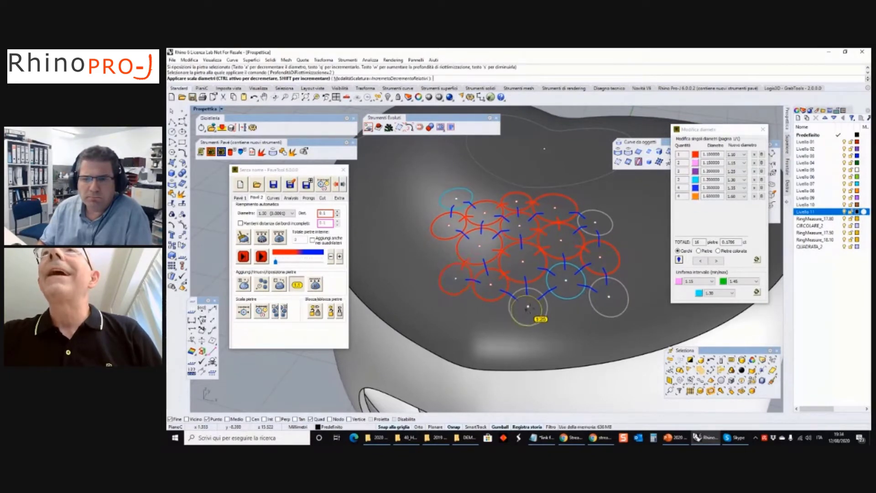
pyautogui.keyDown('ctrl'); pyautogui.click(576, 281); pyautogui.keyUp('ctrl')
pyautogui.keyDown('ctrl'); pyautogui.click(606, 289); pyautogui.keyUp('ctrl')
pyautogui.keyDown('ctrl'); pyautogui.click(597, 253); pyautogui.keyUp('ctrl')
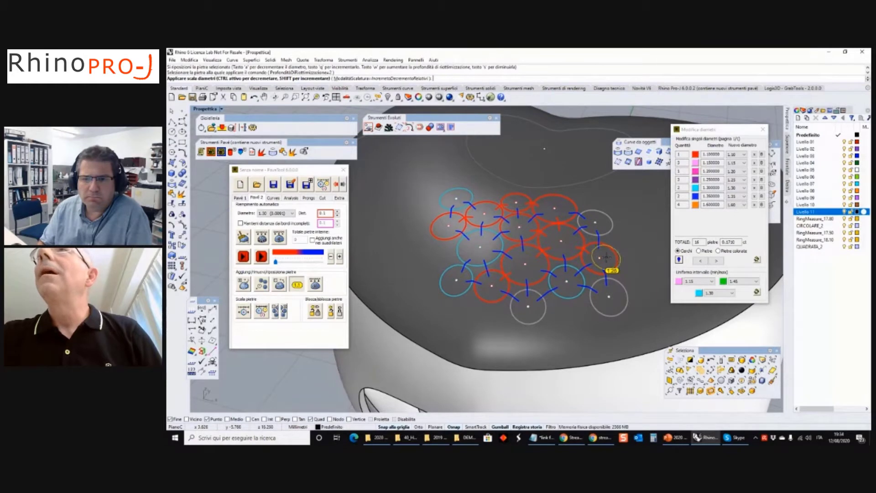
pyautogui.rightClick(596, 252)
# Switch the stone display to Pietre colorate and scale the large left-centre stone to 1.50 mm
pyautogui.click(724, 254)
pyautogui.click(724, 252)
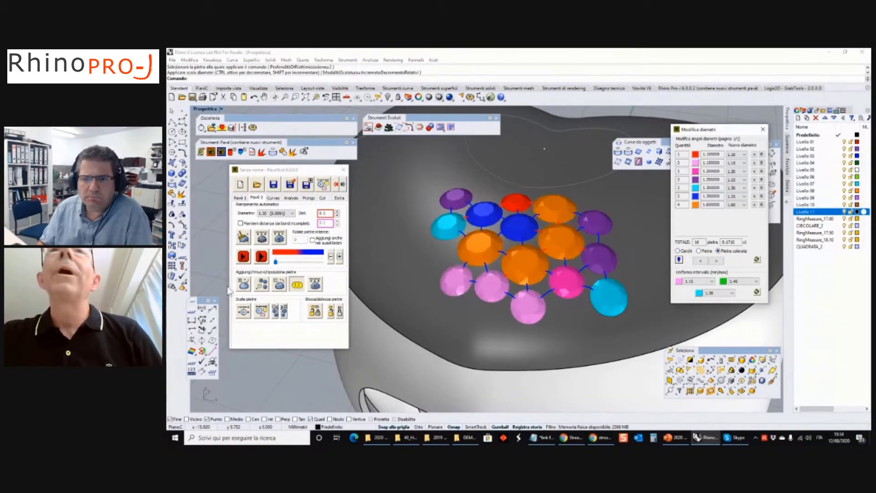
pyautogui.click(244, 312)
pyautogui.keyDown('shift'); pyautogui.click(481, 244); pyautogui.keyUp('shift')
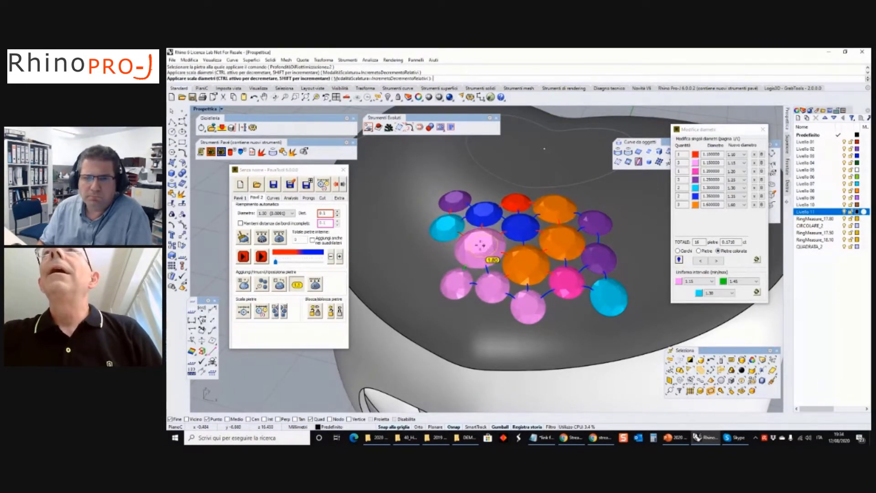
pyautogui.keyDown('ctrl'); pyautogui.click(482, 244); pyautogui.keyUp('ctrl')
pyautogui.keyDown('ctrl'); pyautogui.click(482, 244); pyautogui.keyUp('ctrl')
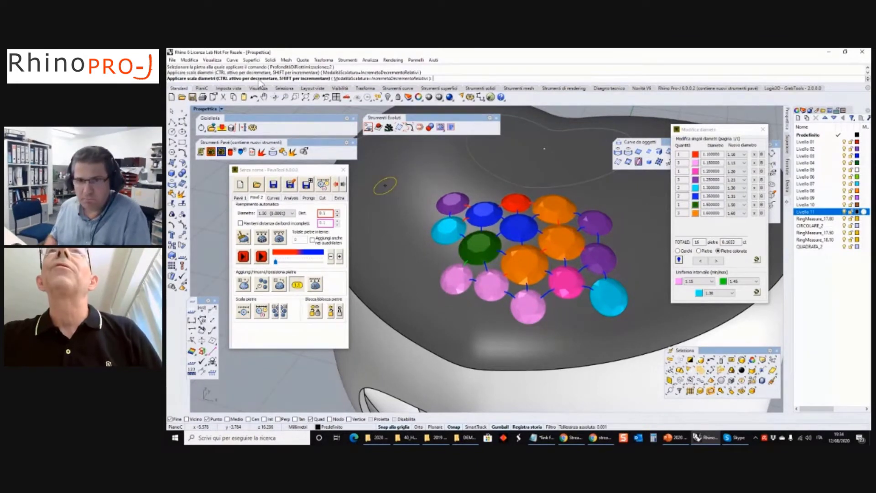
# Scale the top-left corner stone to 1.15 mm and its two neighbouring stones to 1.20 mm
pyautogui.keyDown('ctrl'); pyautogui.click(452, 232); pyautogui.keyUp('ctrl')
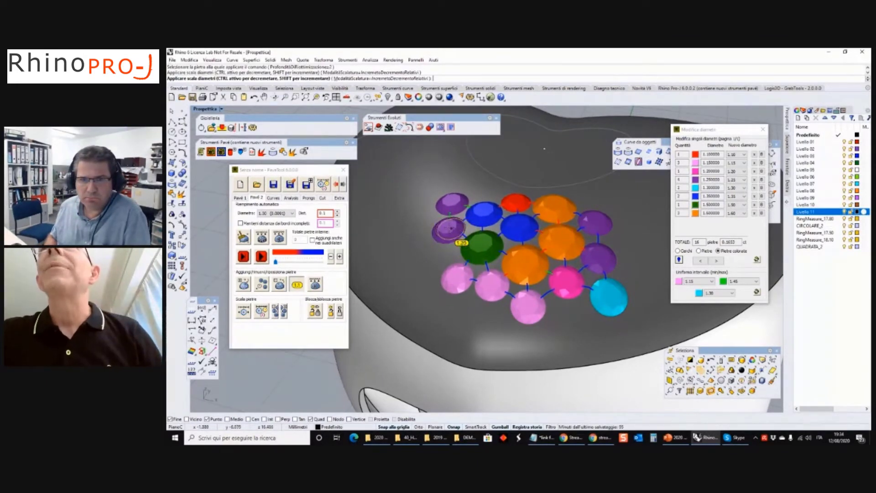
pyautogui.keyDown('ctrl'); pyautogui.click(452, 231); pyautogui.keyUp('ctrl')
pyautogui.keyDown('ctrl'); pyautogui.click(456, 205); pyautogui.keyUp('ctrl')
pyautogui.keyDown('ctrl'); pyautogui.click(456, 205); pyautogui.keyUp('ctrl')
pyautogui.keyDown('ctrl'); pyautogui.click(472, 210); pyautogui.keyUp('ctrl')
pyautogui.keyDown('ctrl'); pyautogui.click(473, 210); pyautogui.keyUp('ctrl')
pyautogui.keyDown('ctrl'); pyautogui.click(472, 210); pyautogui.keyUp('ctrl')
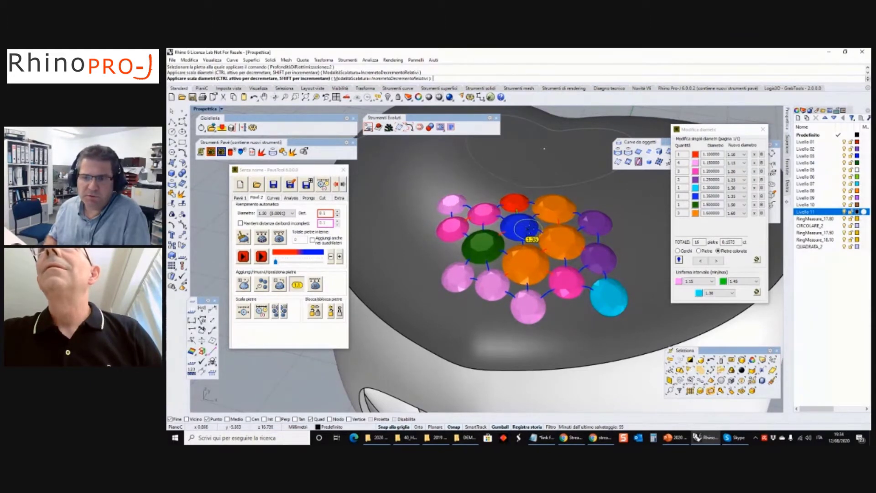
# Scale the three large orange stones to 1.50 and 1.55 mm and shrink two stones on the lower edge
pyautogui.keyDown('ctrl'); pyautogui.click(554, 208); pyautogui.keyUp('ctrl')
pyautogui.keyDown('ctrl'); pyautogui.click(561, 239); pyautogui.keyUp('ctrl')
pyautogui.keyDown('ctrl'); pyautogui.click(562, 240); pyautogui.keyUp('ctrl')
pyautogui.keyDown('ctrl'); pyautogui.click(525, 264); pyautogui.keyUp('ctrl')
pyautogui.keyDown('ctrl'); pyautogui.click(528, 305); pyautogui.keyUp('ctrl')
pyautogui.keyDown('ctrl'); pyautogui.click(494, 285); pyautogui.keyUp('ctrl')
pyautogui.keyDown('ctrl'); pyautogui.click(494, 285); pyautogui.keyUp('ctrl')
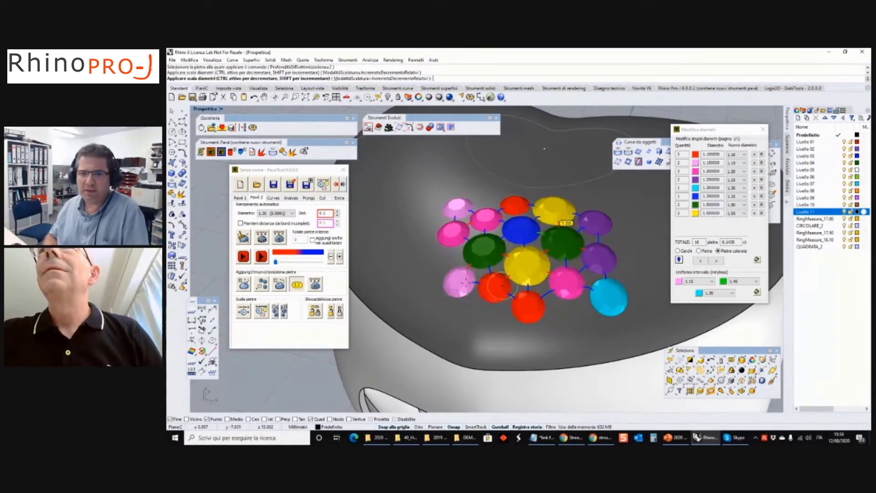
# Shrink the top-left and lower-right stones to 1.10 mm and the two outer right stones to 1.20 mm
pyautogui.keyDown('ctrl'); pyautogui.click(458, 208); pyautogui.keyUp('ctrl')
pyautogui.keyDown('ctrl'); pyautogui.click(597, 255); pyautogui.keyUp('ctrl')
pyautogui.keyDown('ctrl'); pyautogui.click(609, 297); pyautogui.keyUp('ctrl')
pyautogui.keyDown('ctrl'); pyautogui.click(608, 297); pyautogui.keyUp('ctrl')
pyautogui.keyDown('ctrl'); pyautogui.click(568, 282); pyautogui.keyUp('ctrl')
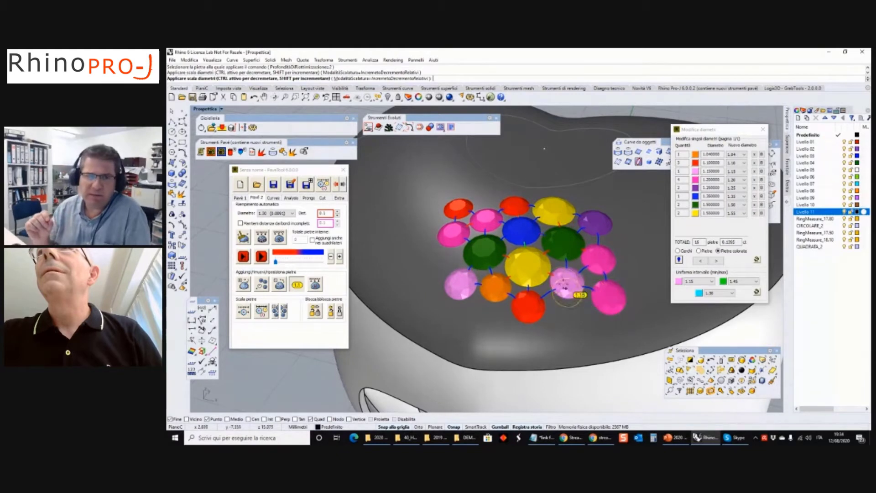
pyautogui.keyDown('ctrl'); pyautogui.click(568, 282); pyautogui.keyUp('ctrl')
# Reduce the bottommost and lower-right stones to 1.00 mm, the lower-left to 1.10 mm and two top-edge stones to 1.04 mm
pyautogui.keyDown('ctrl'); pyautogui.click(528, 305); pyautogui.keyUp('ctrl')
pyautogui.keyDown('ctrl'); pyautogui.click(528, 306); pyautogui.keyUp('ctrl')
pyautogui.keyDown('ctrl'); pyautogui.click(466, 280); pyautogui.keyUp('ctrl')
pyautogui.keyDown('ctrl'); pyautogui.click(458, 210); pyautogui.keyUp('ctrl')
pyautogui.keyDown('ctrl'); pyautogui.click(515, 207); pyautogui.keyUp('ctrl')
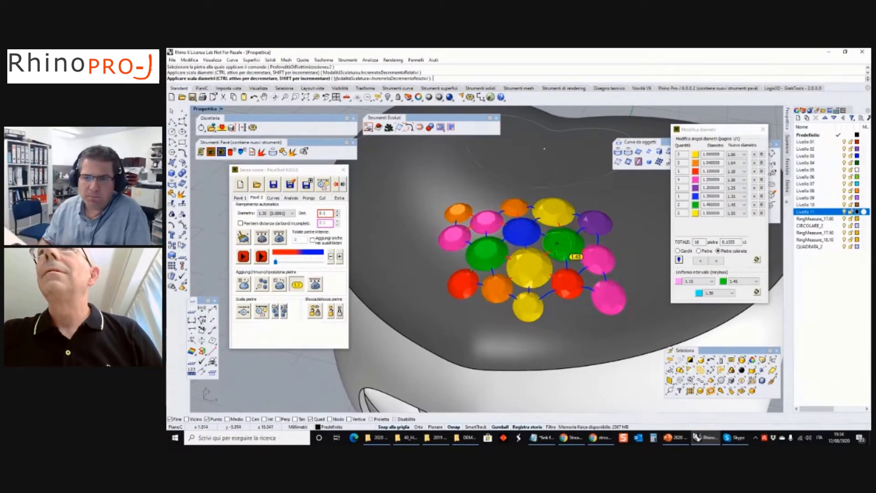
pyautogui.keyDown('ctrl'); pyautogui.click(564, 283); pyautogui.keyUp('ctrl')
pyautogui.keyDown('ctrl'); pyautogui.click(563, 283); pyautogui.keyUp('ctrl')
pyautogui.rightClick(562, 283)
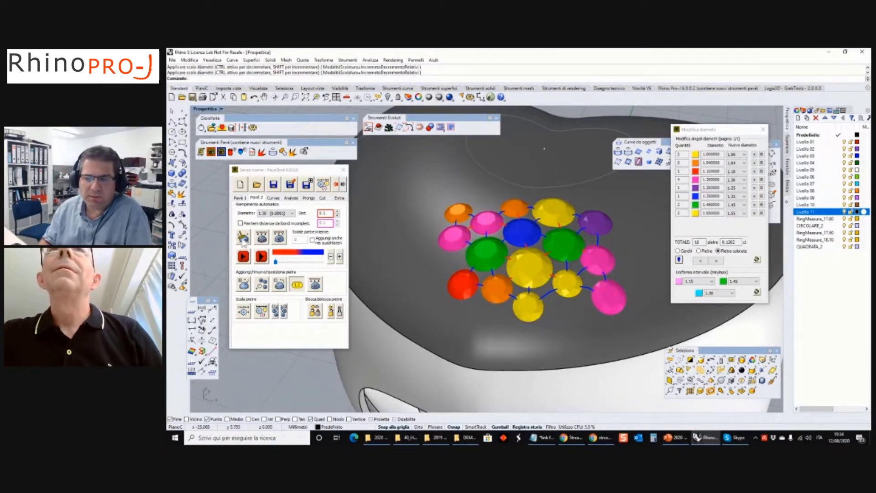
# Run the automatic optimization on the resized stones and switch the stone display to Cerchi
pyautogui.click(244, 257)
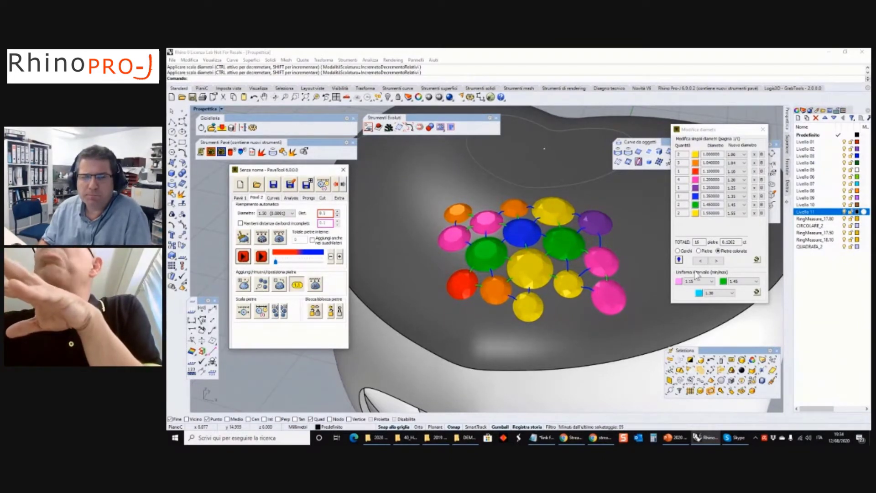
pyautogui.click(687, 252)
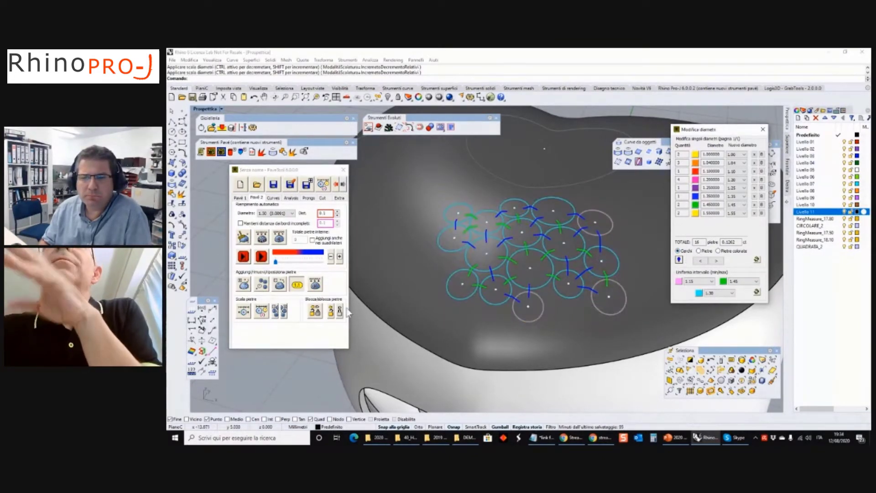
# Remove the eight outer stones along the cluster's left, lower and right edges
pyautogui.click(277, 312)
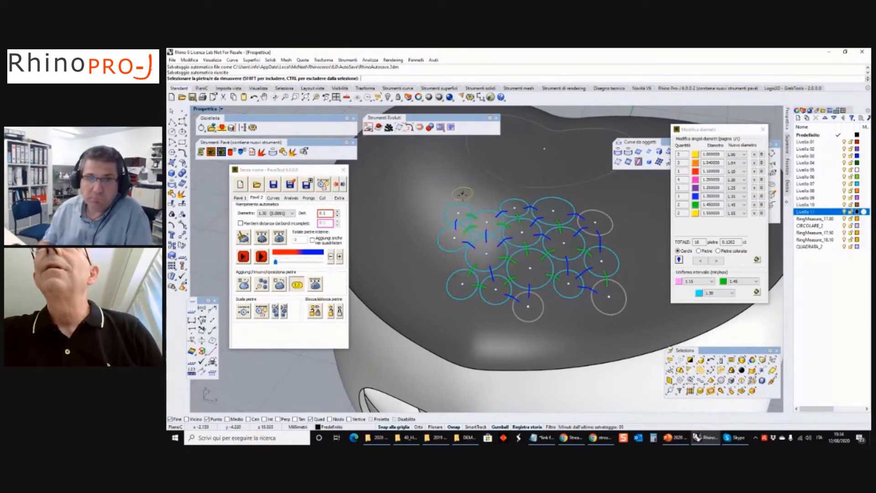
pyautogui.click(457, 216)
pyautogui.click(455, 272)
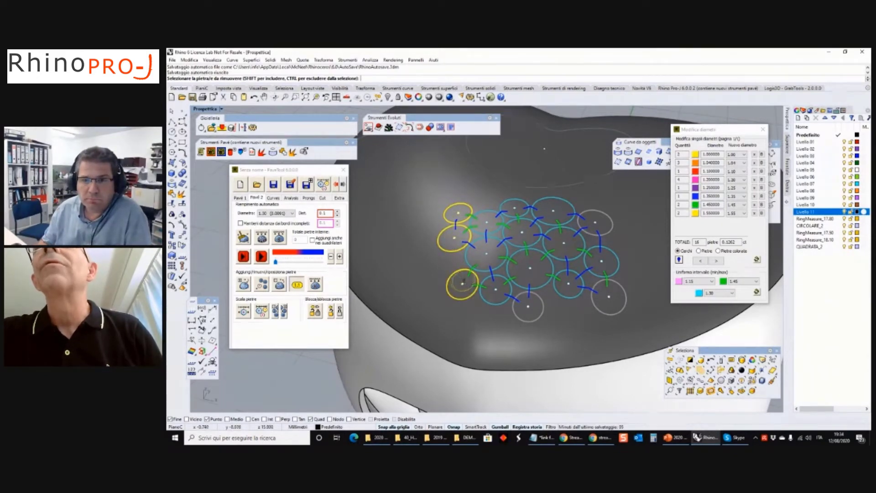
pyautogui.click(485, 278)
pyautogui.click(518, 296)
pyautogui.click(557, 273)
pyautogui.click(598, 291)
pyautogui.click(611, 263)
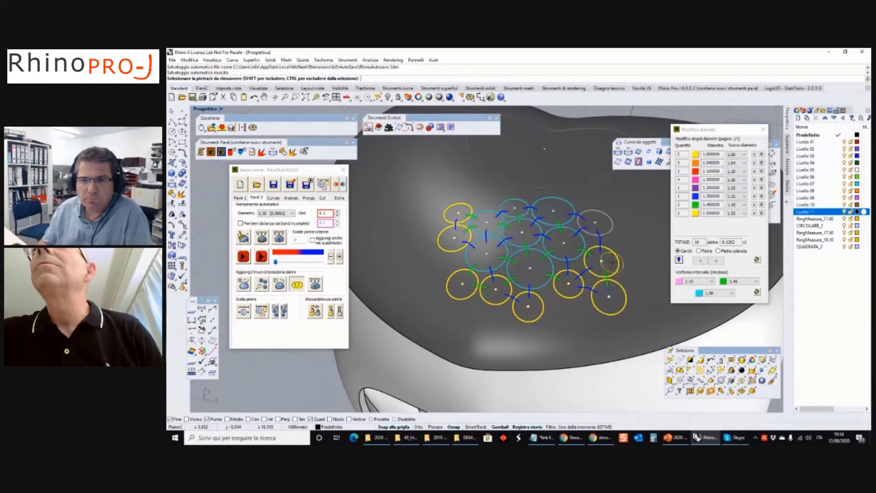
pyautogui.rightClick(611, 261)
pyautogui.rightClick(611, 261)
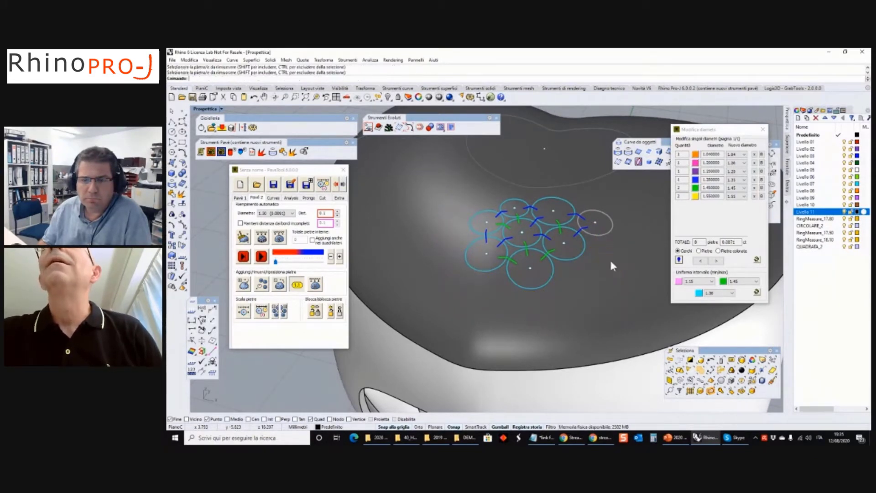
# Add 1.30 mm stones one by one along the cluster's lower and left edges, touching the existing stones
pyautogui.click(244, 285)
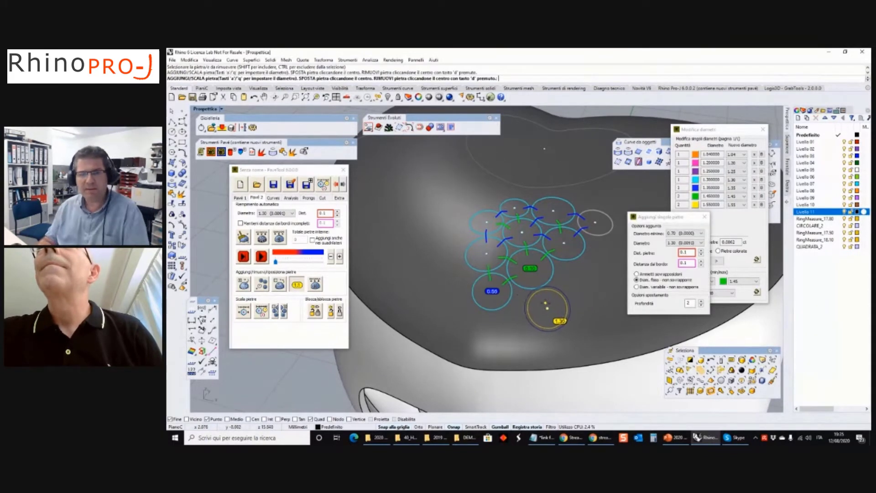
pyautogui.click(530, 310)
pyautogui.click(574, 283)
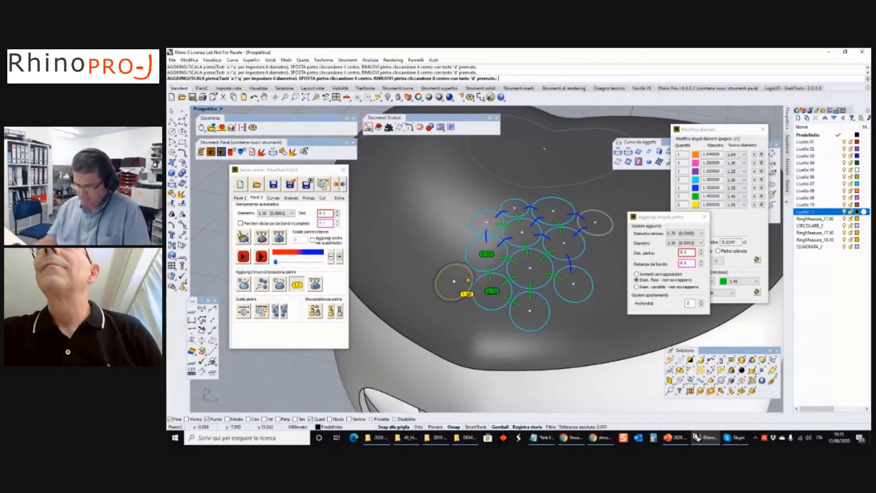
pyautogui.click(454, 281)
pyautogui.click(453, 238)
pyautogui.click(463, 204)
# Add five 1.30 mm stones along the cluster's upper edge and finish adding stones
pyautogui.click(494, 191)
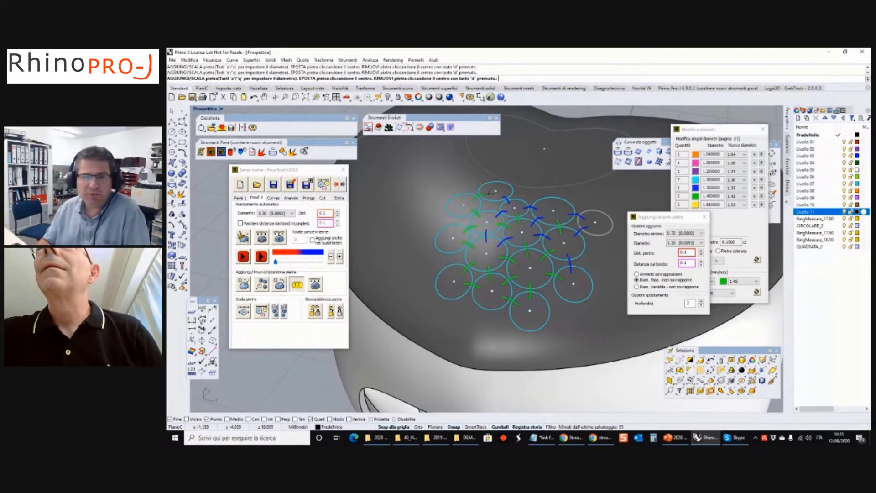
pyautogui.click(529, 191)
pyautogui.click(566, 192)
pyautogui.click(603, 194)
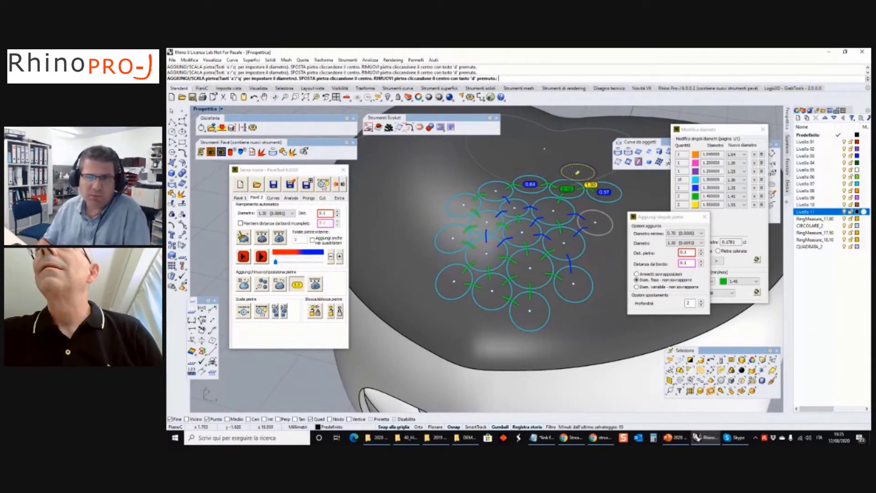
pyautogui.click(576, 173)
pyautogui.rightClick(519, 218)
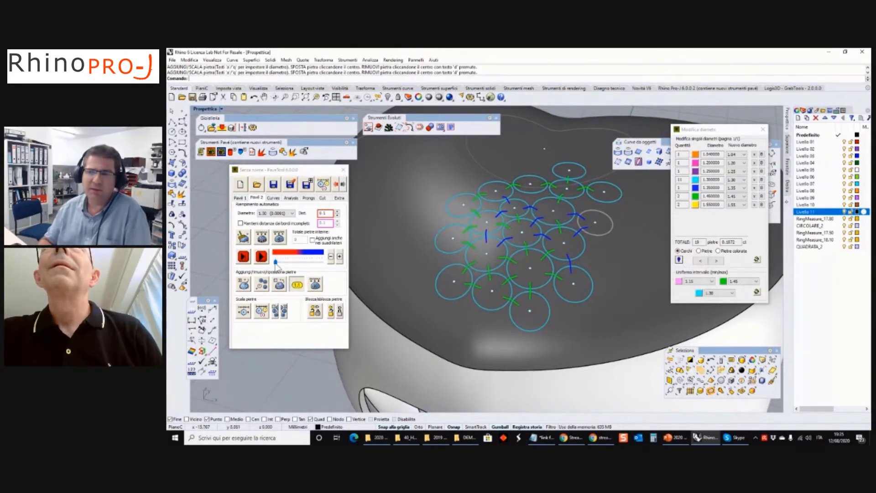
# Run the automatic optimization to even out the spacing of the enlarged cluster
pyautogui.click(265, 261)
pyautogui.click(264, 261)
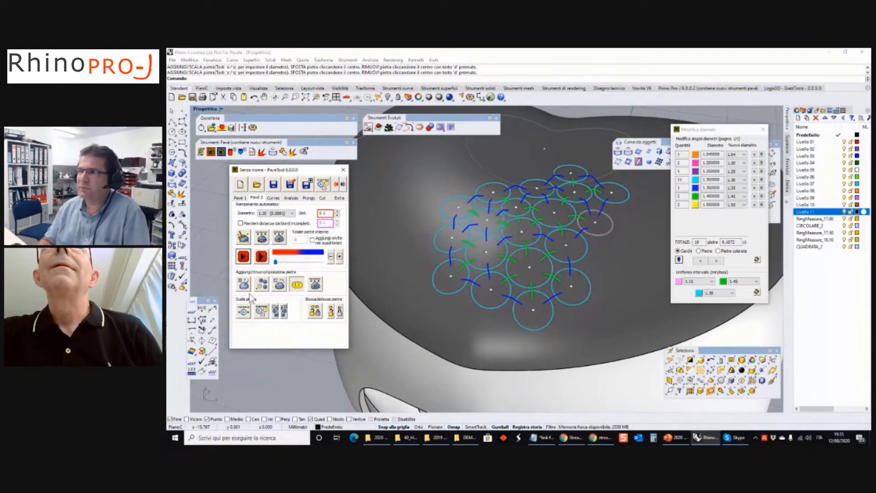
pyautogui.click(279, 284)
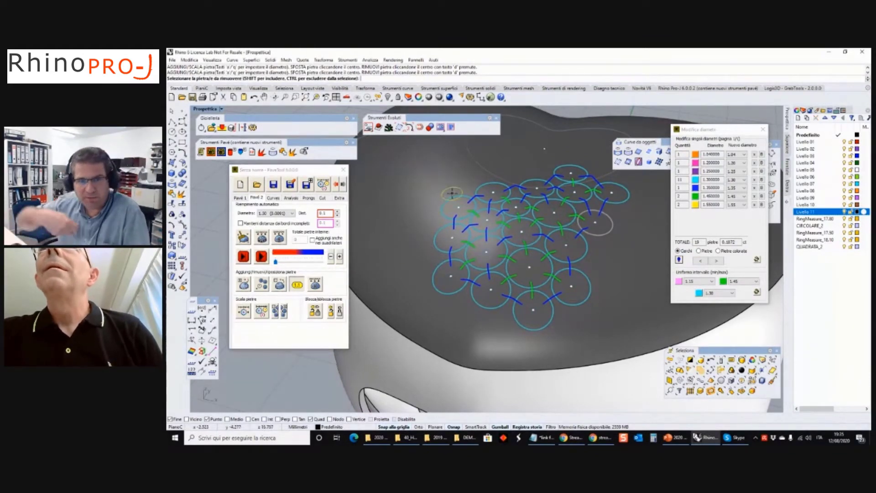
pyautogui.moveTo(452, 193)
pyautogui.keyDown('shift'); pyautogui.mouseDown()
pyautogui.moveTo(448, 263)
pyautogui.moveTo(531, 313)
pyautogui.moveTo(462, 279)
pyautogui.mouseUp(); pyautogui.keyUp('shift')
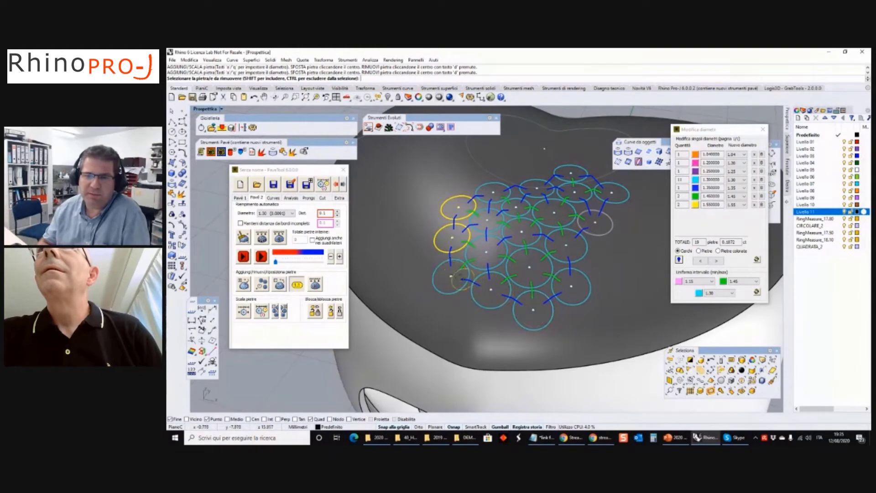
pyautogui.press('Escape')
# Lock the cluster's outer and central stones, leaving only a few near its upper-left side unlocked
pyautogui.click(315, 312)
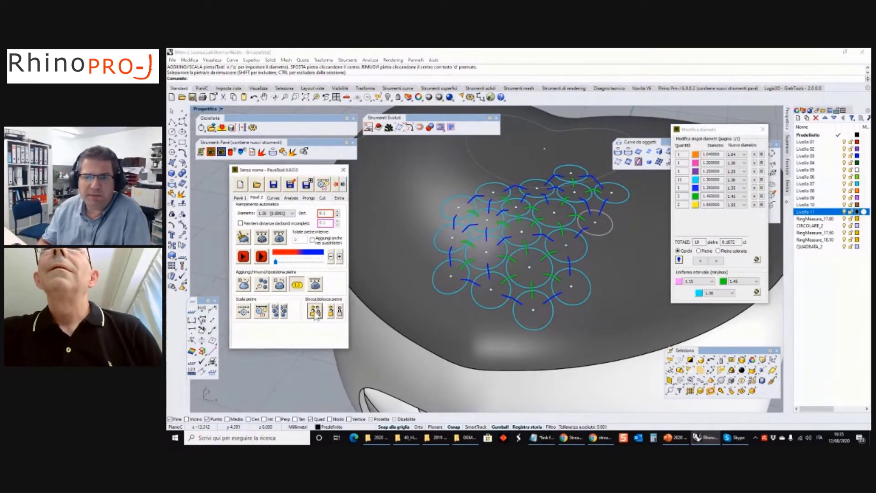
pyautogui.moveTo(463, 200)
pyautogui.keyDown('shift'); pyautogui.mouseDown()
pyautogui.moveTo(452, 235)
pyautogui.moveTo(475, 287)
pyautogui.moveTo(529, 307)
pyautogui.mouseUp(); pyautogui.keyUp('shift')
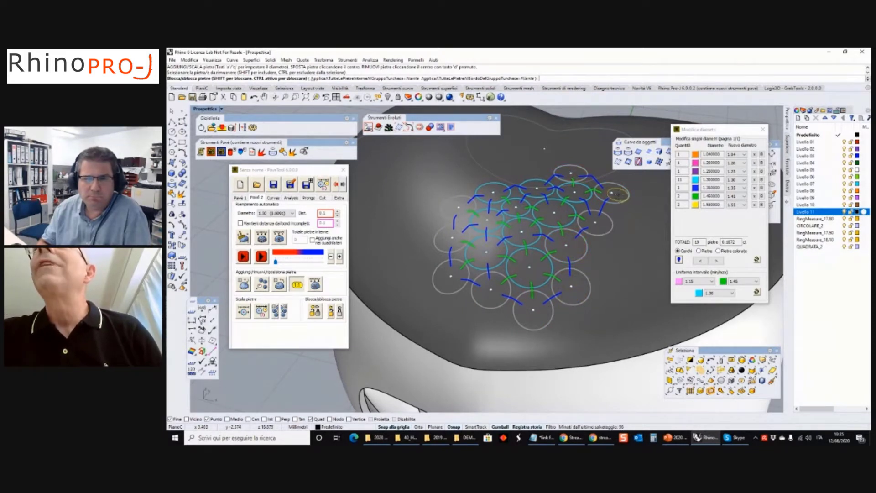
pyautogui.rightClick(535, 266)
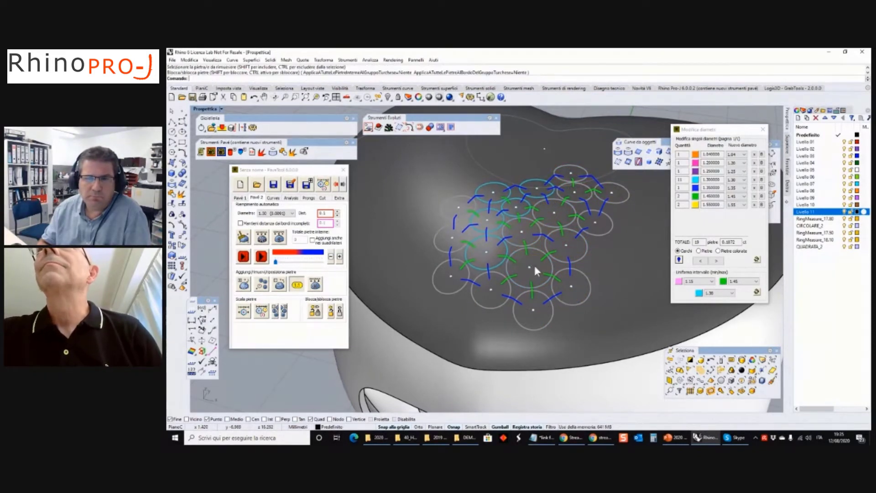
pyautogui.rightClick(535, 266)
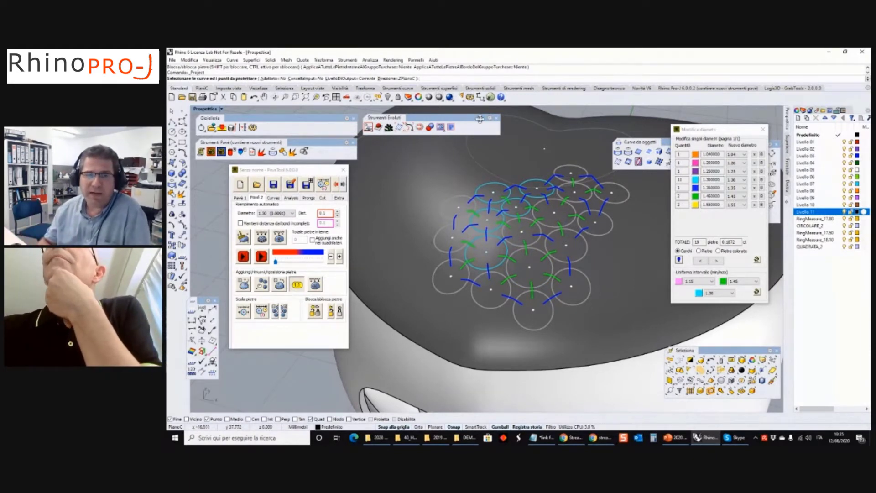
# Remove all stones from the ring's heart-shaped top and cancel the stray curve projection command
pyautogui.click(242, 238)
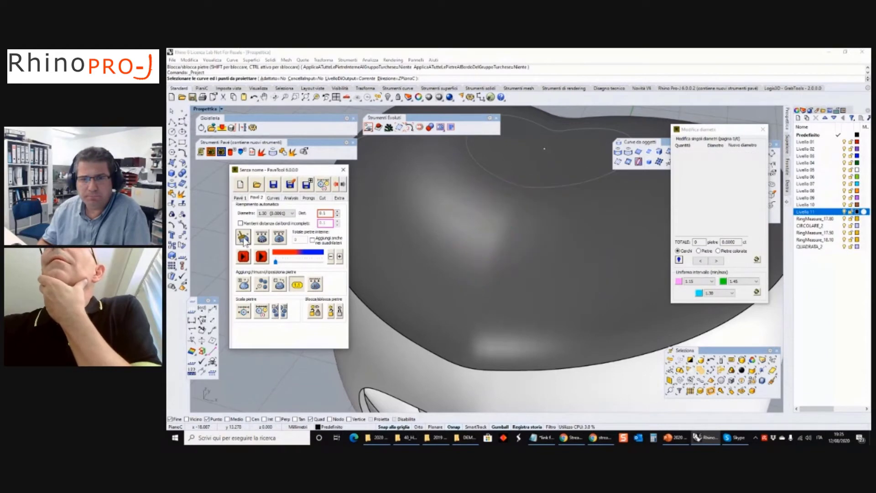
pyautogui.moveTo(455, 221)
pyautogui.mouseDown(button='right')
pyautogui.moveTo(457, 243)
pyautogui.moveTo(448, 232)
pyautogui.mouseUp(button='right')
pyautogui.scroll(-5, 454, 235)
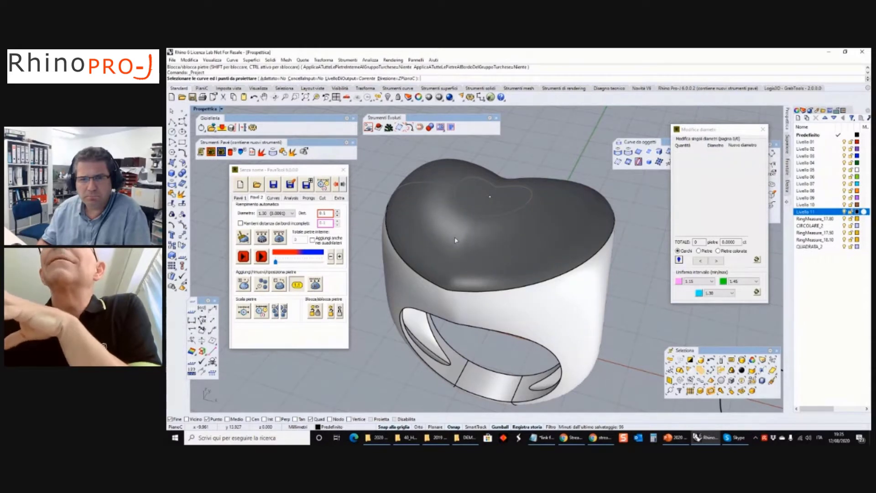
pyautogui.press('Escape')
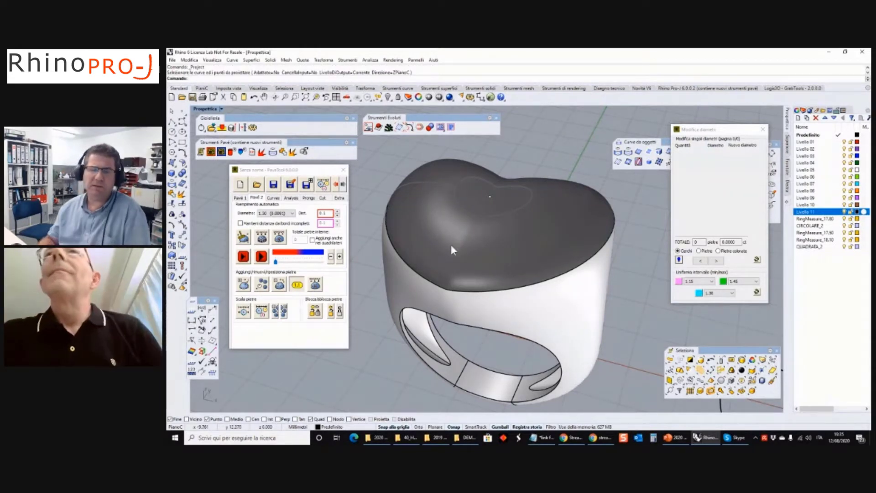
pyautogui.moveTo(451, 245); pyautogui.dragTo(483, 231, button='right')
pyautogui.scroll(2, 470, 240)
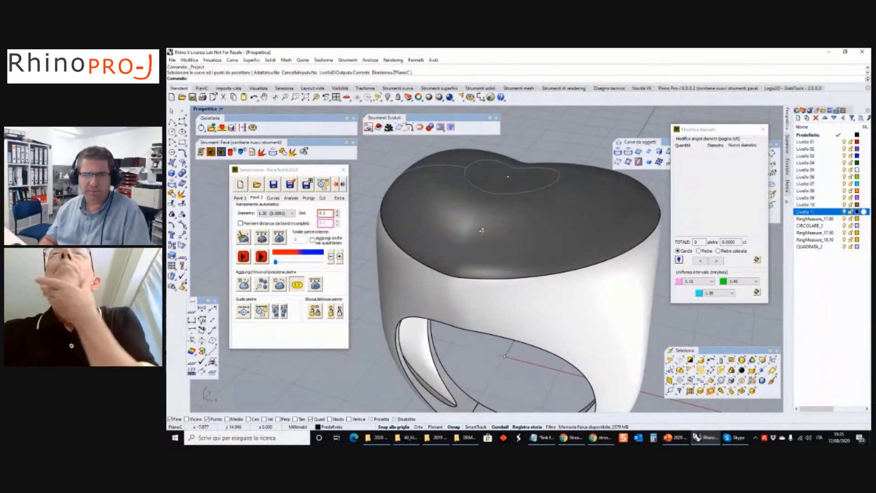
pyautogui.moveTo(485, 233); pyautogui.dragTo(481, 232, button='right')
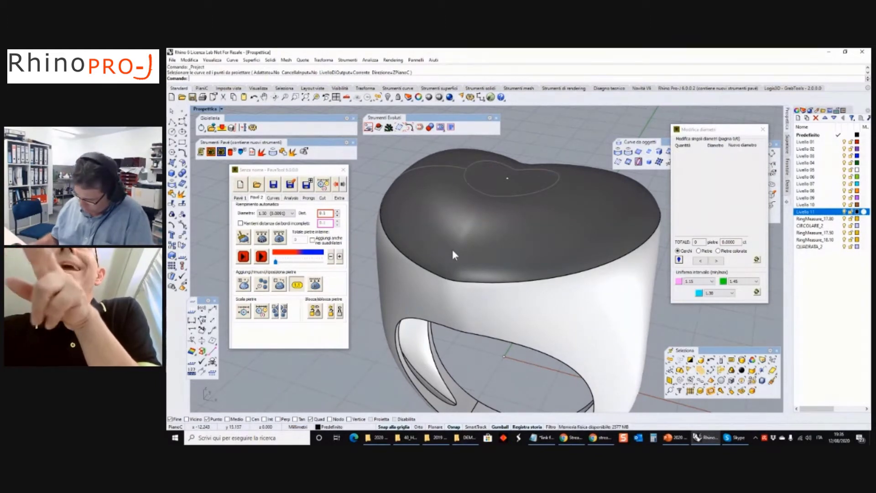
pyautogui.moveTo(422, 245); pyautogui.dragTo(423, 236, button='right')
pyautogui.moveTo(480, 207); pyautogui.dragTo(488, 217, button='right')
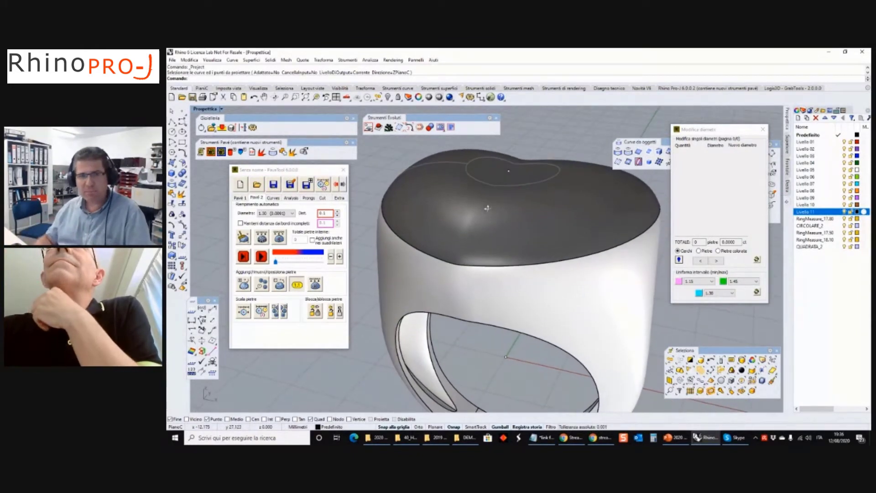
pyautogui.click(284, 214)
pyautogui.scroll(3, 283, 274)
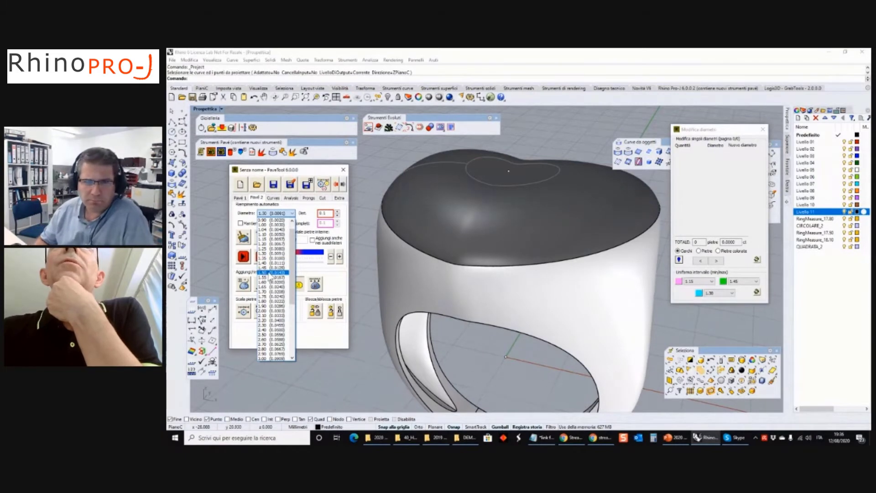
pyautogui.click(367, 176)
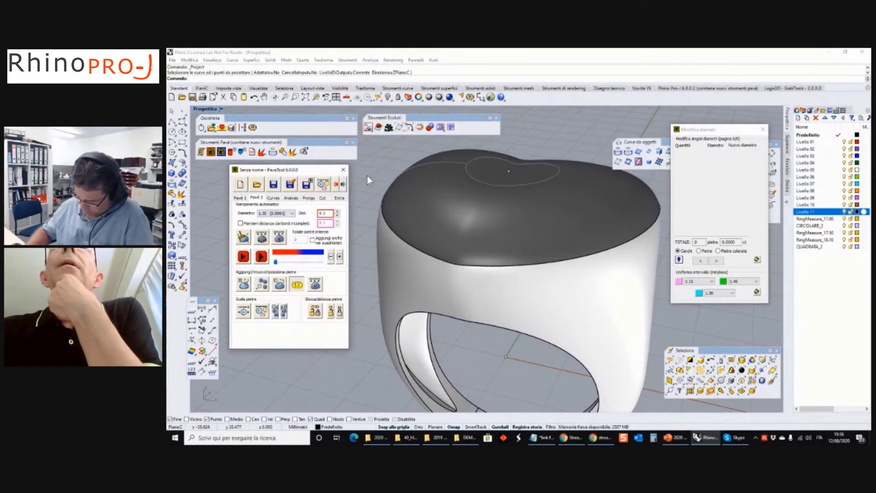
pyautogui.click(291, 213)
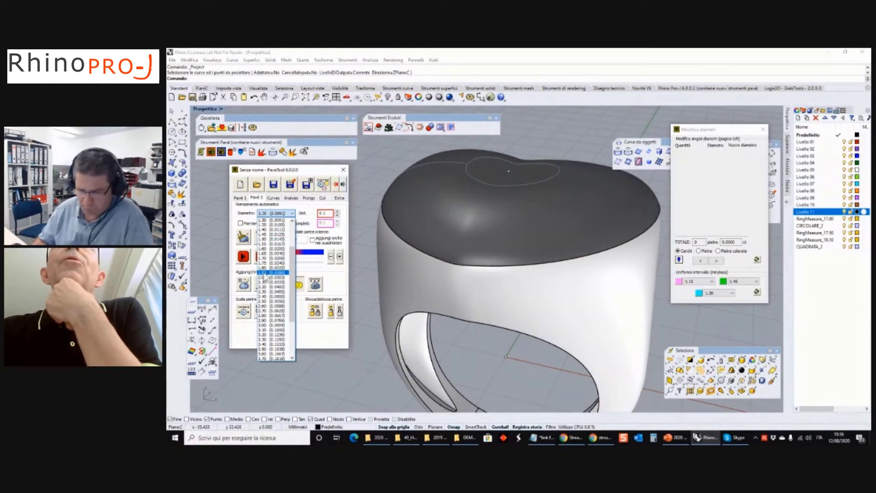
pyautogui.click(366, 201)
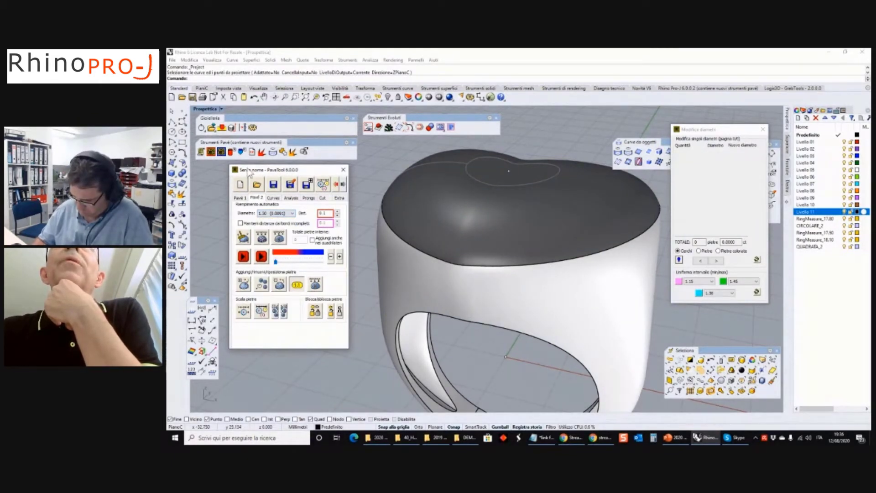
# Open the Diametri file in the PaveTool stone diameter database manager and move its window over the model
pyautogui.click(201, 151)
pyautogui.click(176, 79)
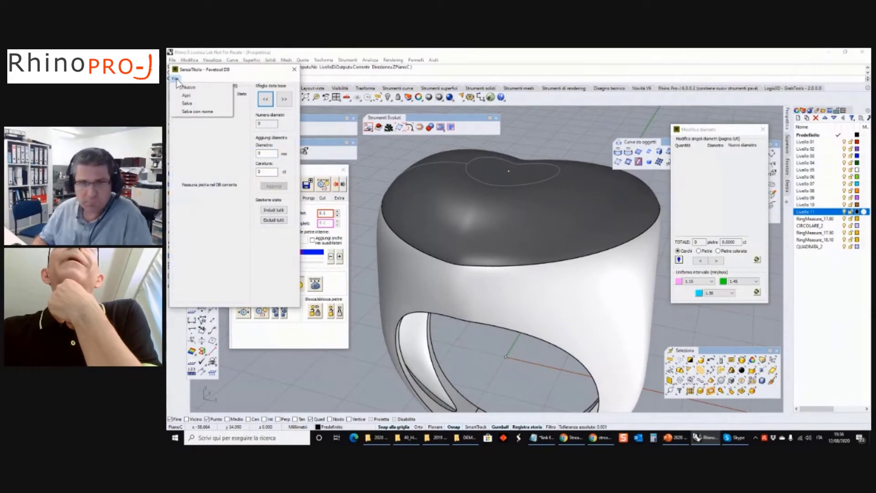
pyautogui.click(185, 92)
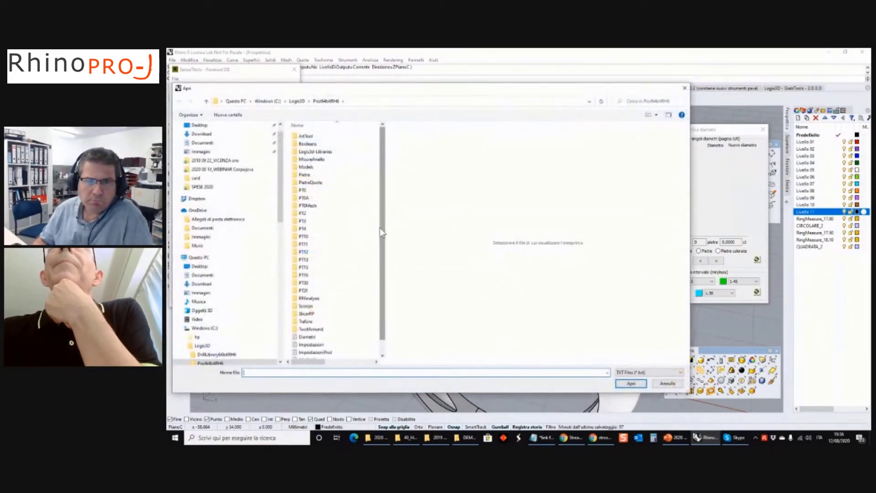
pyautogui.scroll(-2, 379, 228)
pyautogui.doubleClick(308, 323)
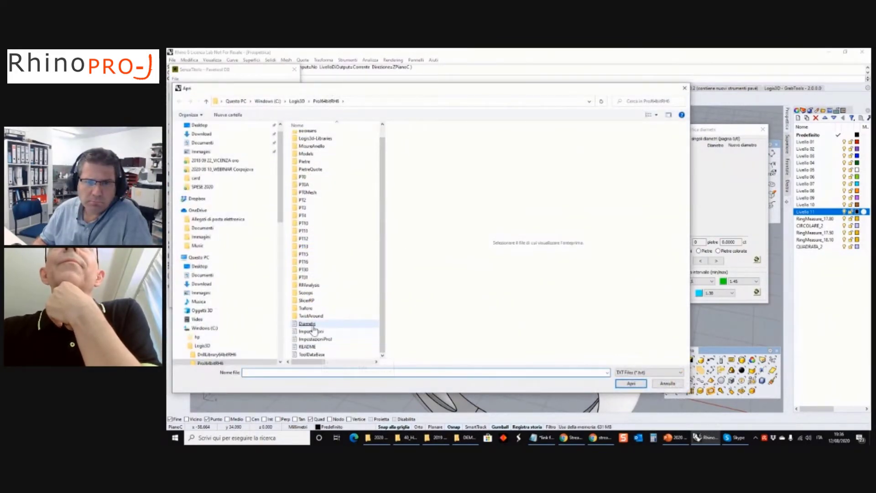
pyautogui.moveTo(252, 73); pyautogui.dragTo(488, 131)
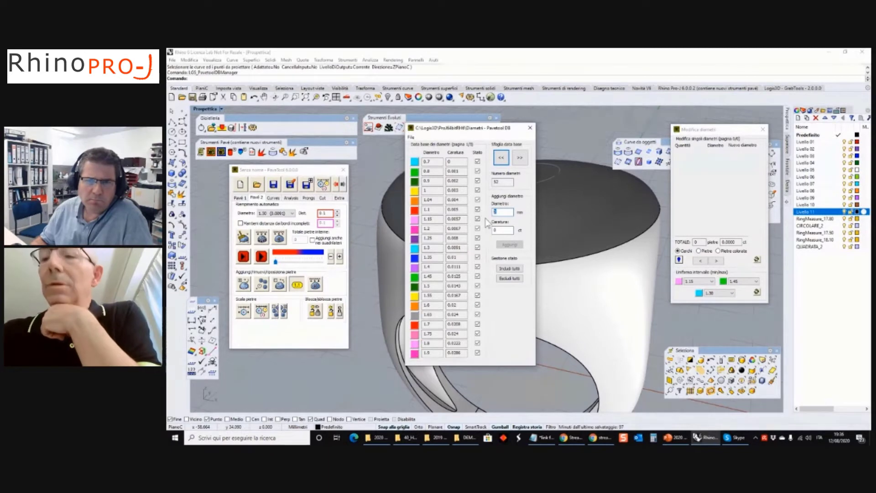
# Add a 1.85 mm diameter with a weight of 0.024 ct to the stone database
pyautogui.doubleClick(502, 212)
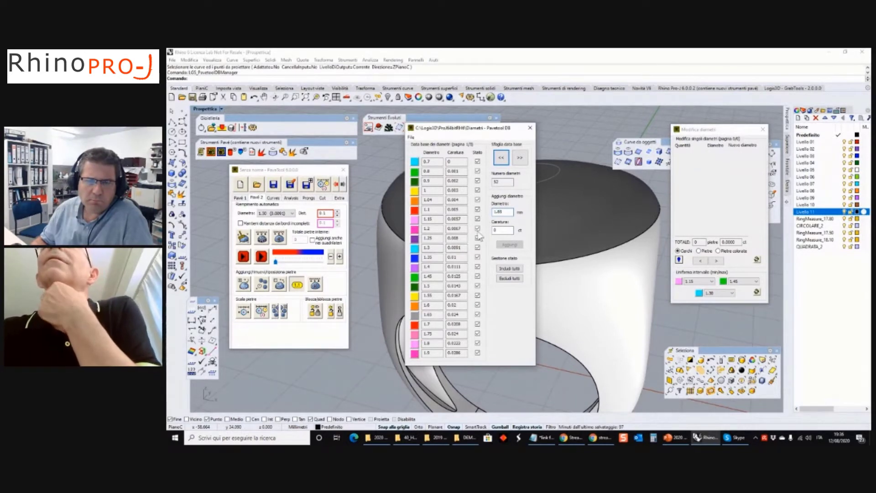
pyautogui.doubleClick(498, 230)
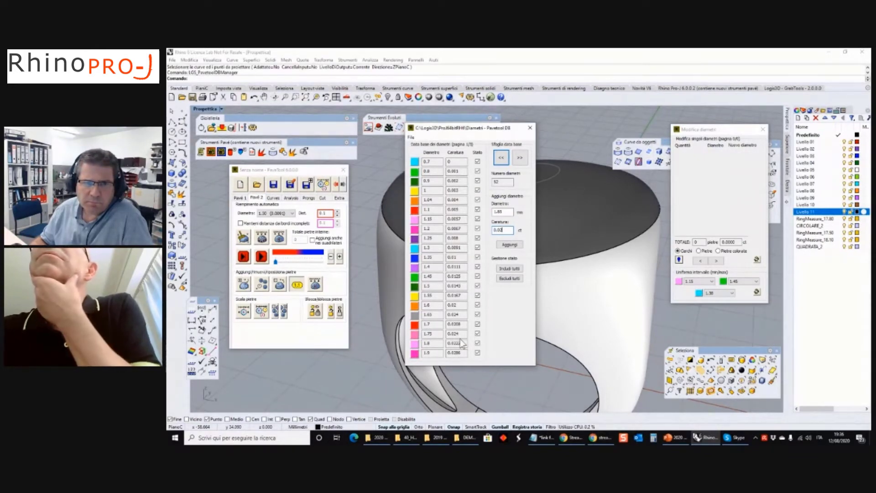
pyautogui.write('4')
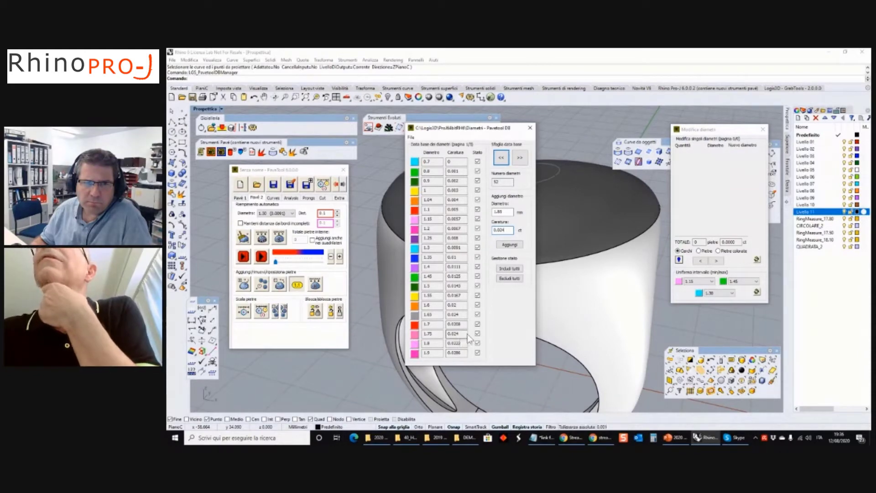
# Check the colour assignment of the last listed diameters, then close the diameter database without saving or changing the colour
pyautogui.click(417, 354)
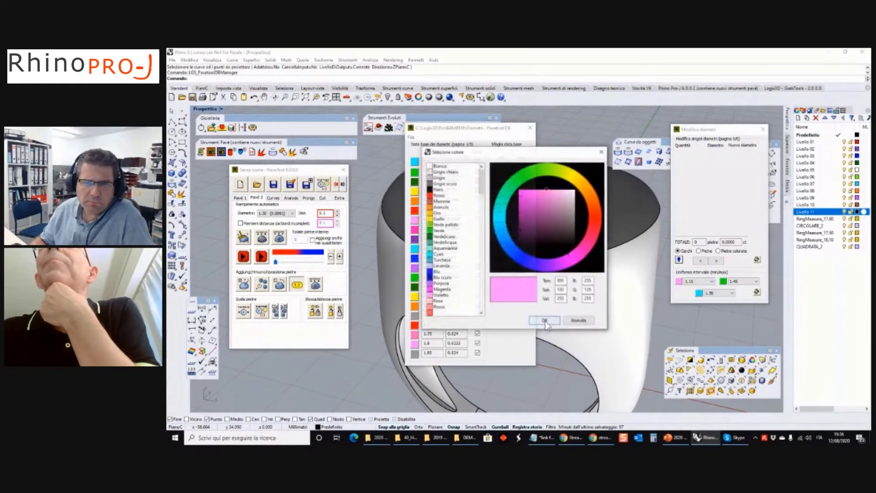
pyautogui.click(546, 322)
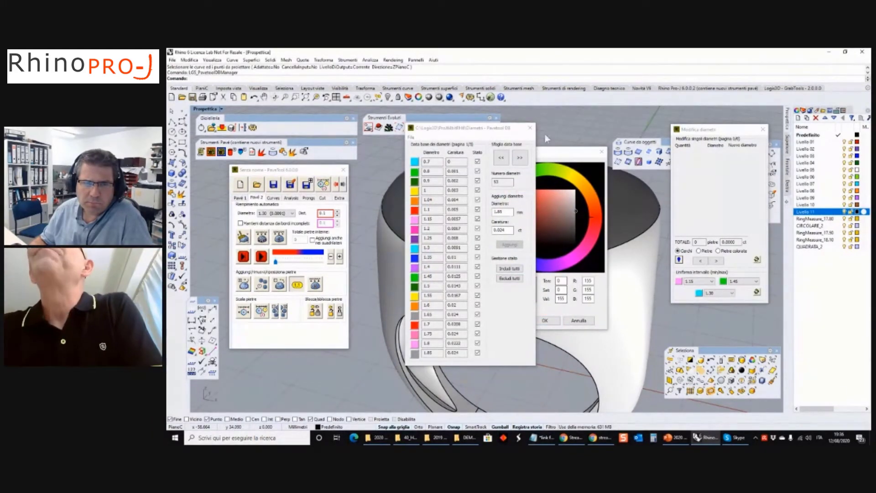
pyautogui.click(523, 132)
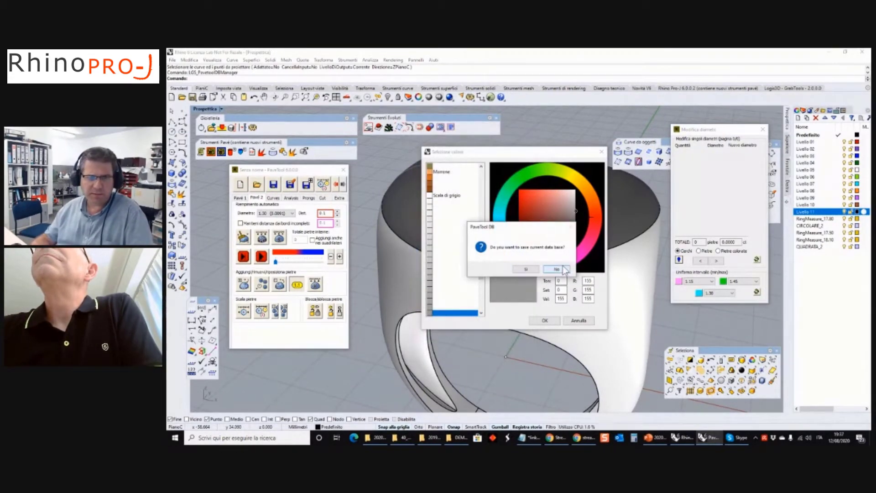
pyautogui.click(565, 270)
pyautogui.click(570, 323)
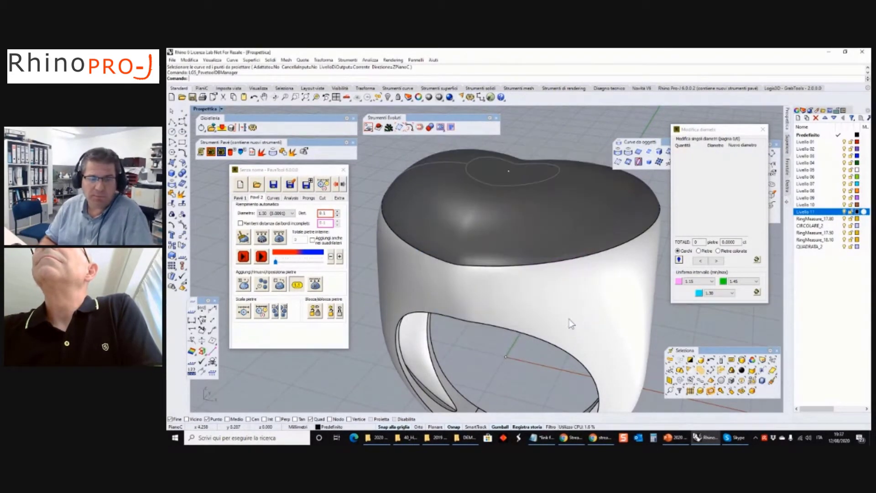
# Set the automatic fill to 1.50 mm stones, adjust the stone distance and keep a 0.1 mm distance from the edges
pyautogui.moveTo(505, 290); pyautogui.dragTo(349, 228, button='right')
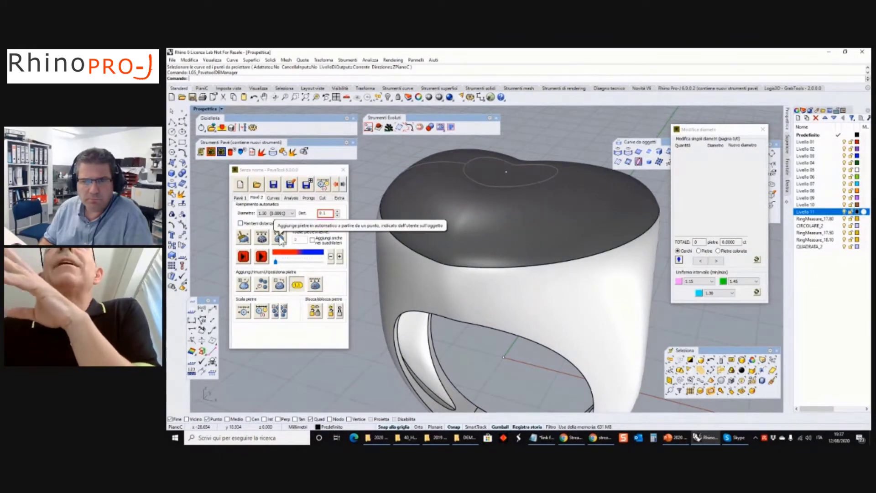
pyautogui.click(264, 212)
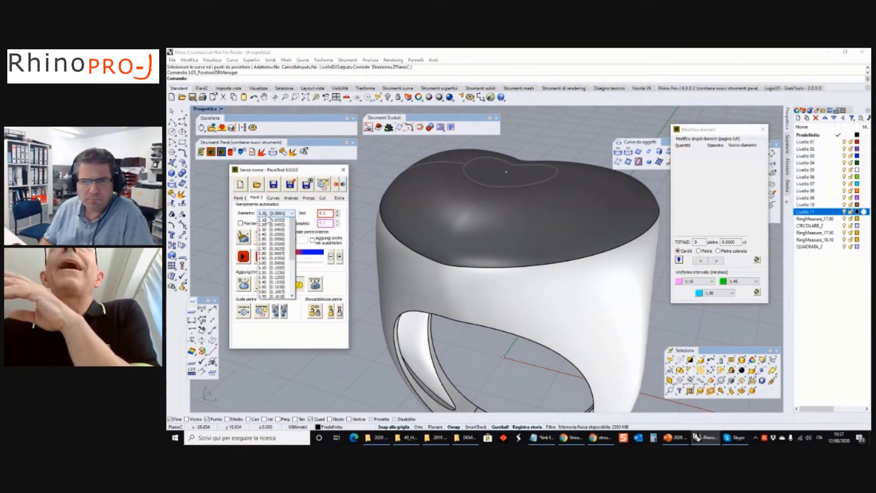
pyautogui.click(269, 242)
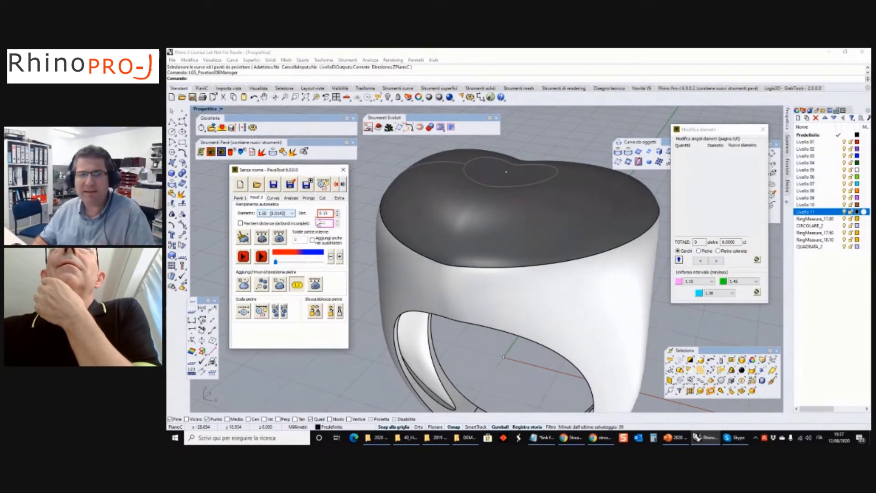
# Fill the whole heart-shaped top with stones automatically, starting from its centre point and aiming the rows toward the front edge
pyautogui.click(280, 239)
pyautogui.moveTo(476, 207); pyautogui.dragTo(462, 227, button='right')
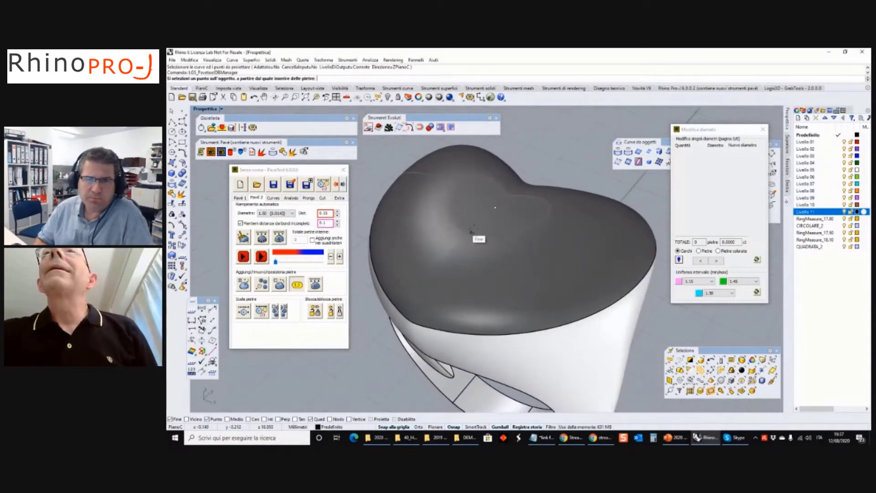
pyautogui.click(495, 208)
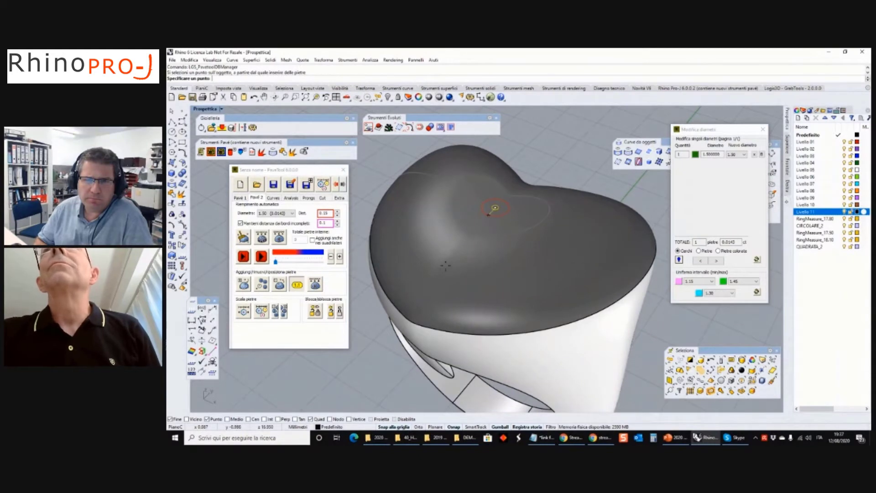
pyautogui.click(415, 283)
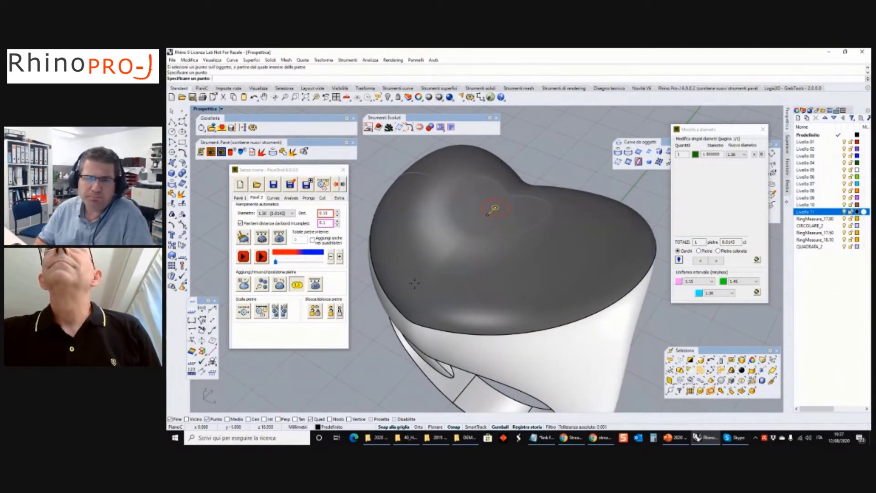
pyautogui.click(409, 323)
pyautogui.moveTo(409, 323); pyautogui.dragTo(404, 300, button='right')
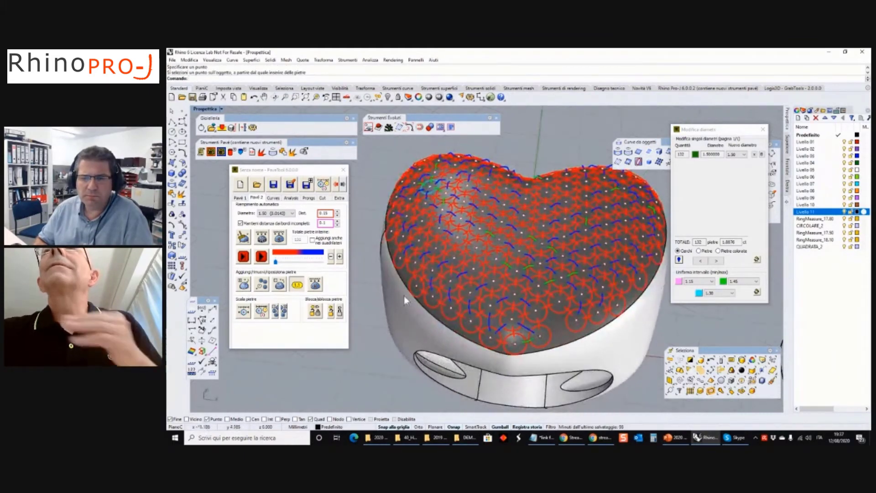
# Run the automatic optimization to even out the stone spacing across the entire heart and open the dynamic symmetry settings
pyautogui.click(246, 258)
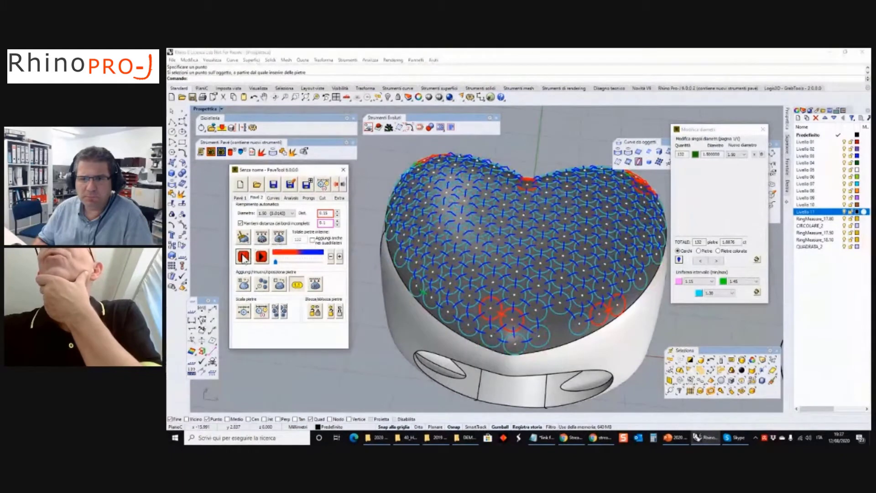
pyautogui.click(240, 198)
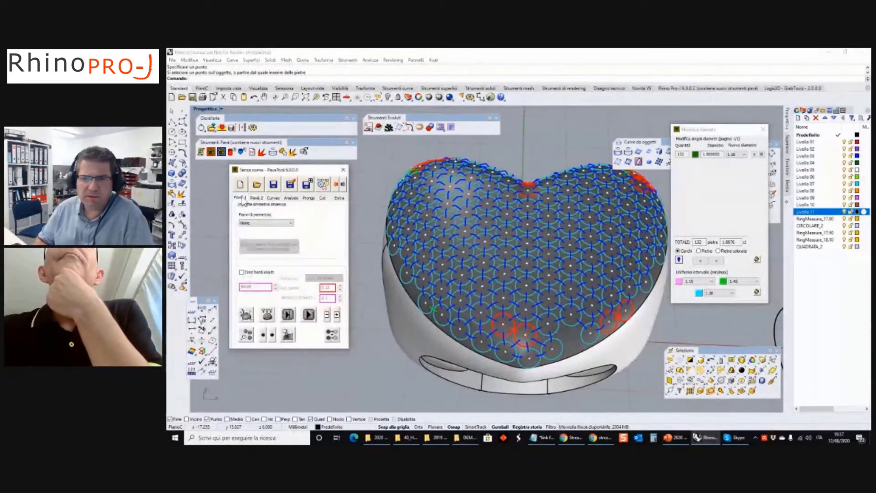
pyautogui.moveTo(406, 293); pyautogui.dragTo(358, 265, button='right')
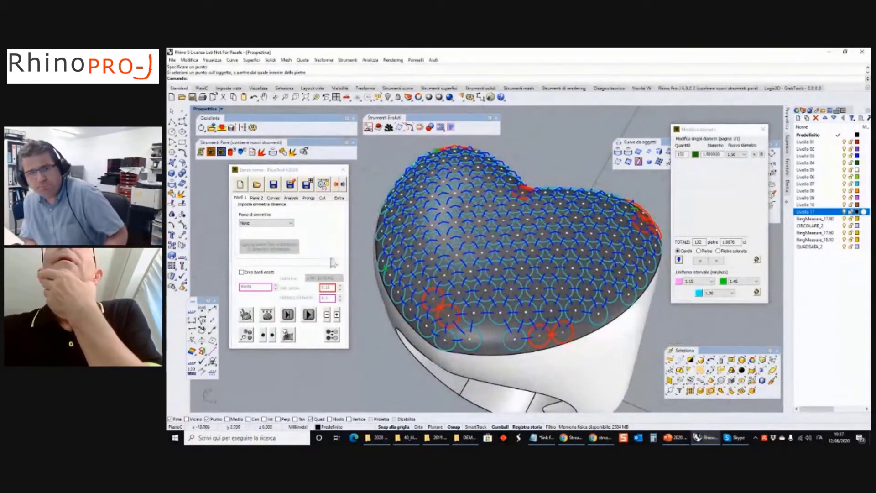
# Set the dynamic symmetry to Plane YZ and run the automatic optimization on the mirrored stones
pyautogui.click(259, 223)
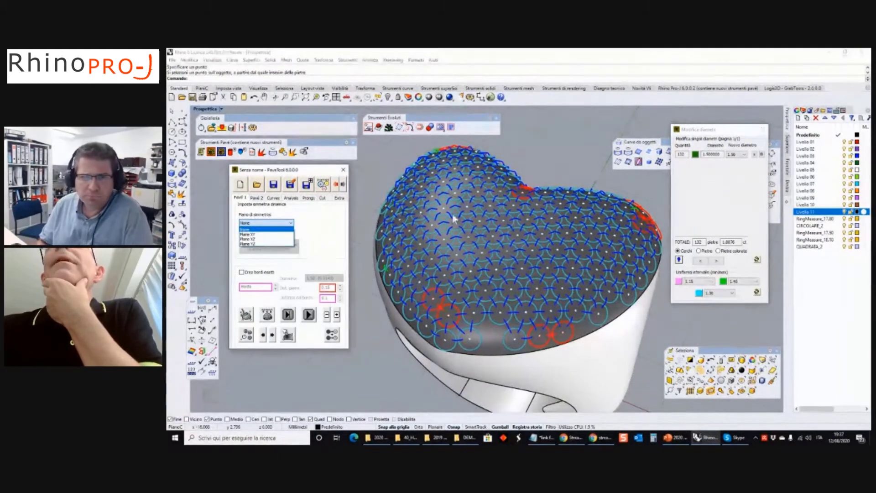
pyautogui.click(255, 244)
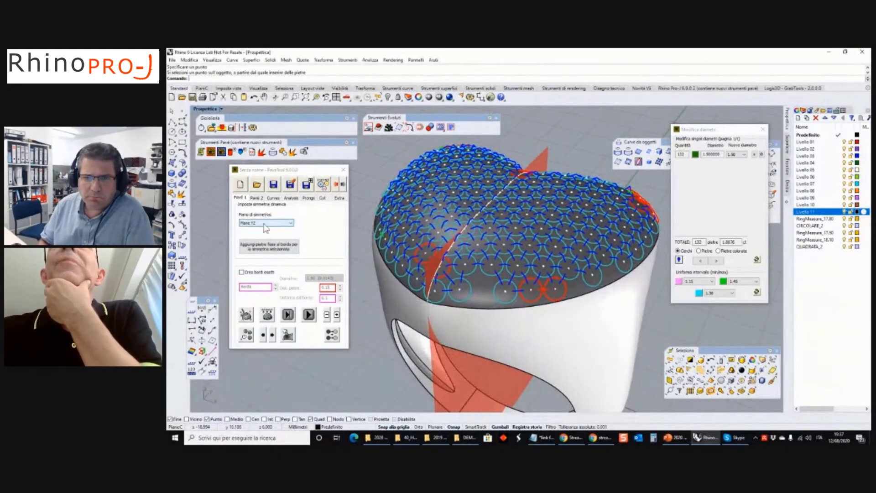
pyautogui.click(257, 198)
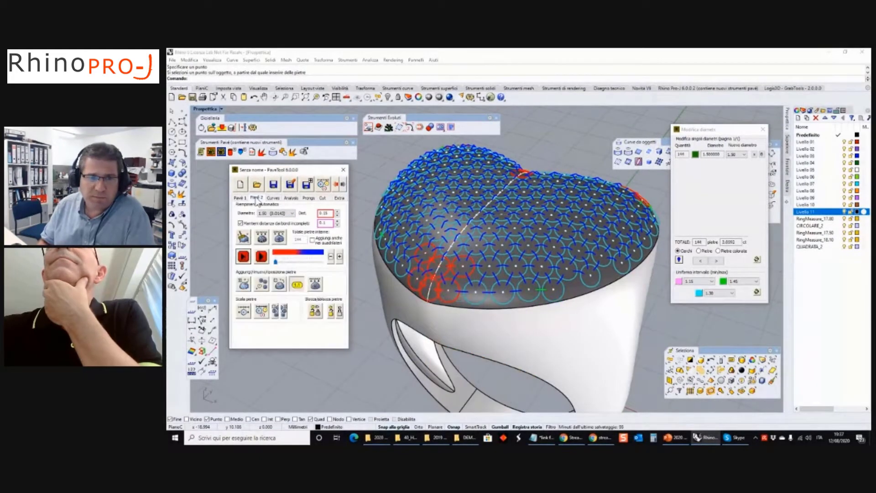
pyautogui.click(244, 257)
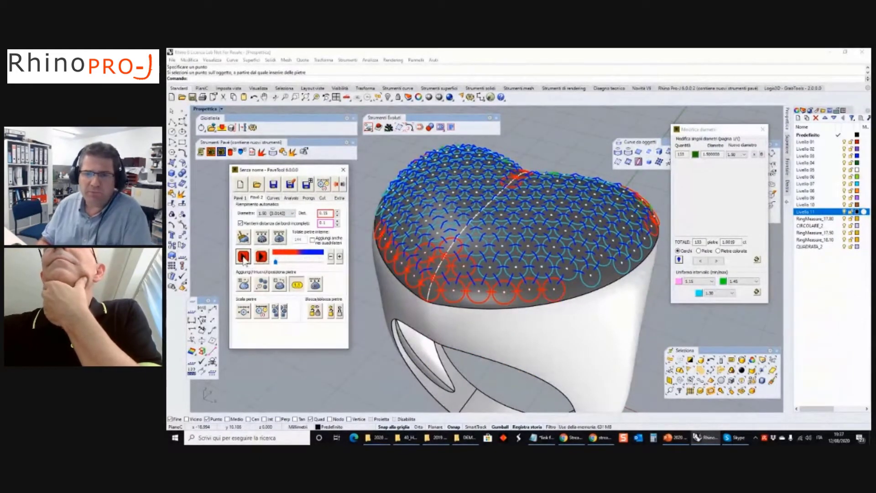
# Add single 1.10 mm stones with overlaps allowed in two gaps along the heart's side edge
pyautogui.moveTo(519, 243); pyautogui.dragTo(473, 236, button='right')
pyautogui.scroll(4, 517, 282)
pyautogui.scroll(2, 473, 236)
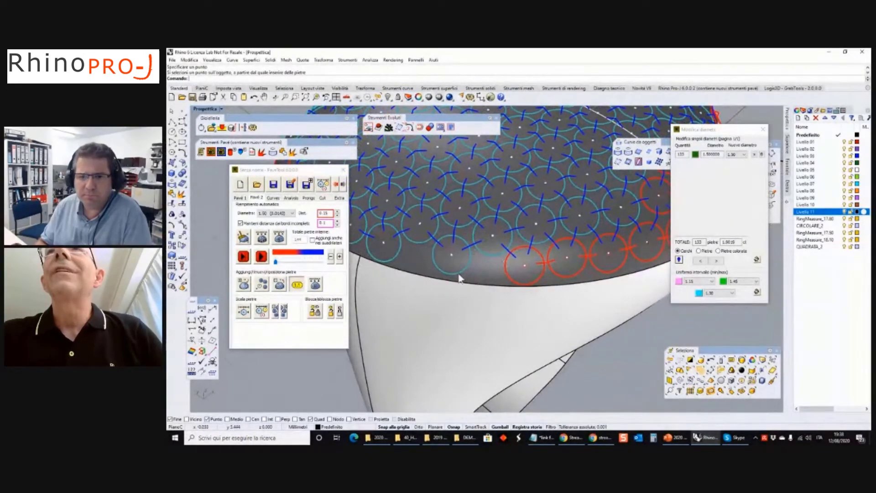
pyautogui.click(246, 286)
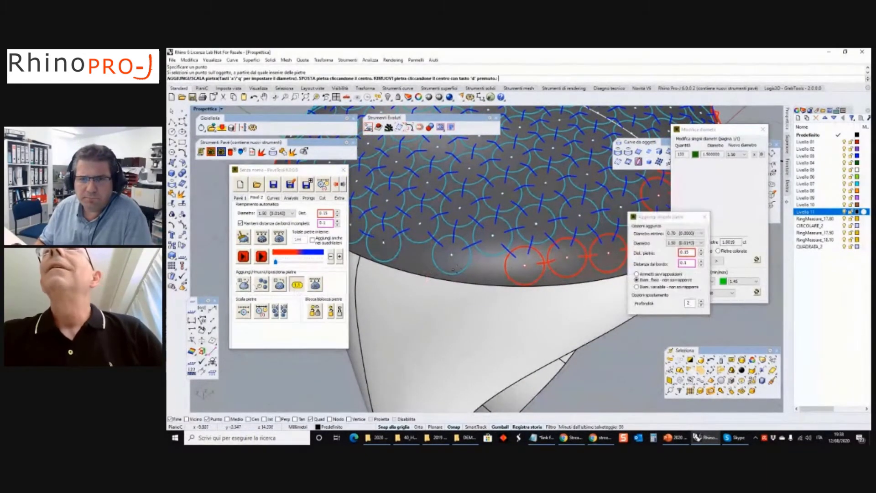
pyautogui.click(660, 274)
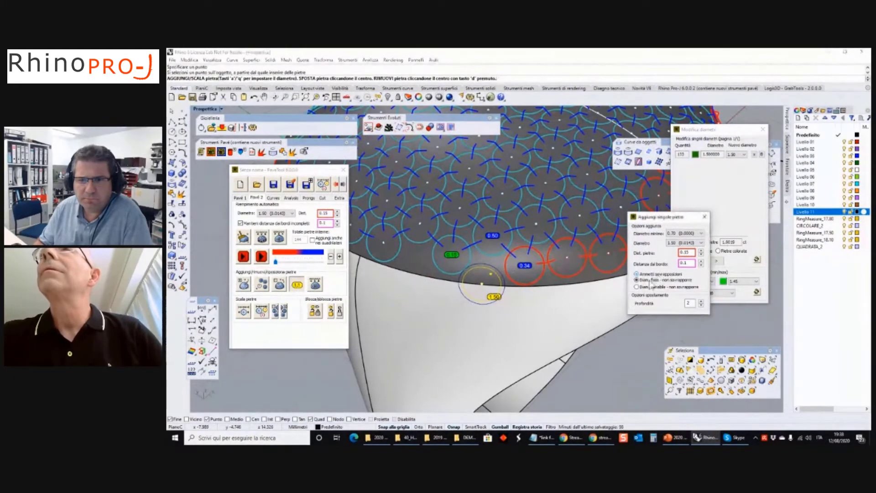
pyautogui.press('a')
pyautogui.press('a')
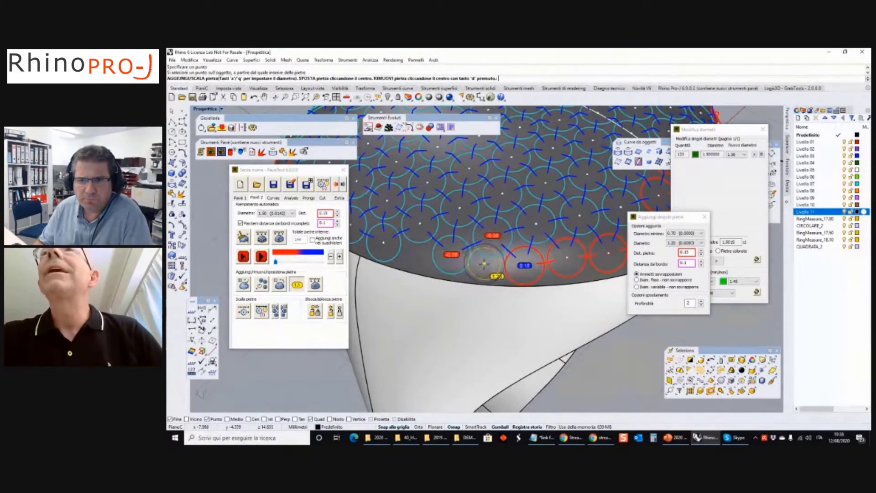
pyautogui.press('a')
pyautogui.press('a')
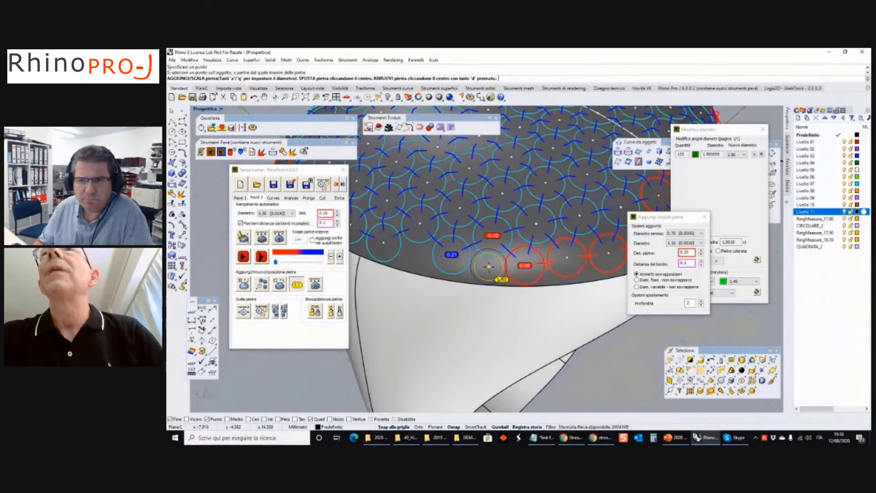
pyautogui.click(488, 266)
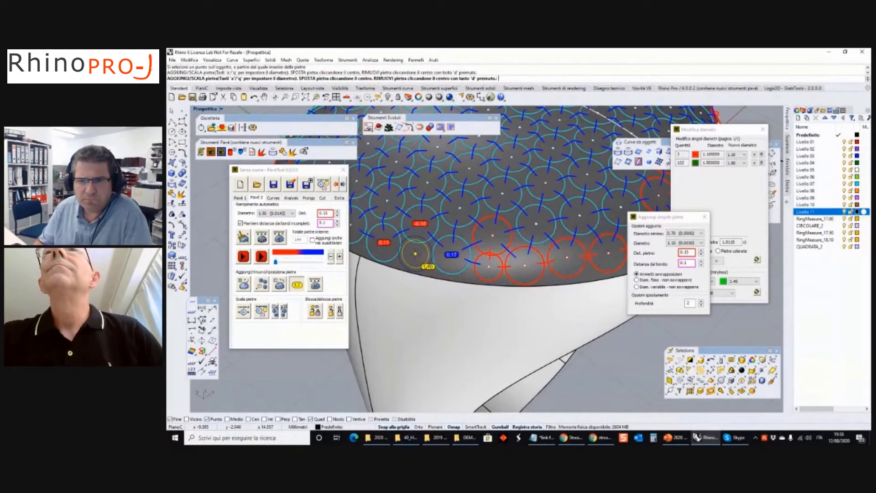
pyautogui.click(415, 254)
# Add more 1.10 mm stones in the edge gaps around the heart's lobe and optimize the whole layout again
pyautogui.scroll(-5, 416, 254)
pyautogui.moveTo(413, 258); pyautogui.dragTo(391, 244, button='right')
pyautogui.scroll(5, 462, 303)
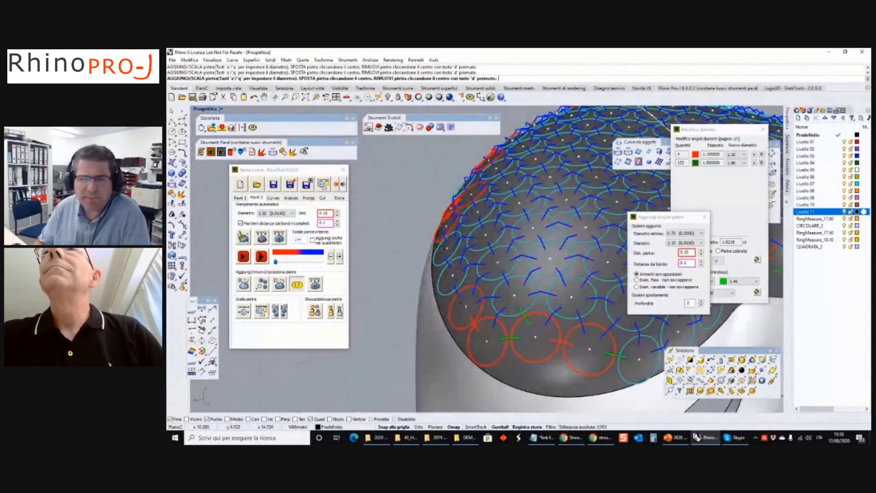
pyautogui.scroll(-3, 462, 303)
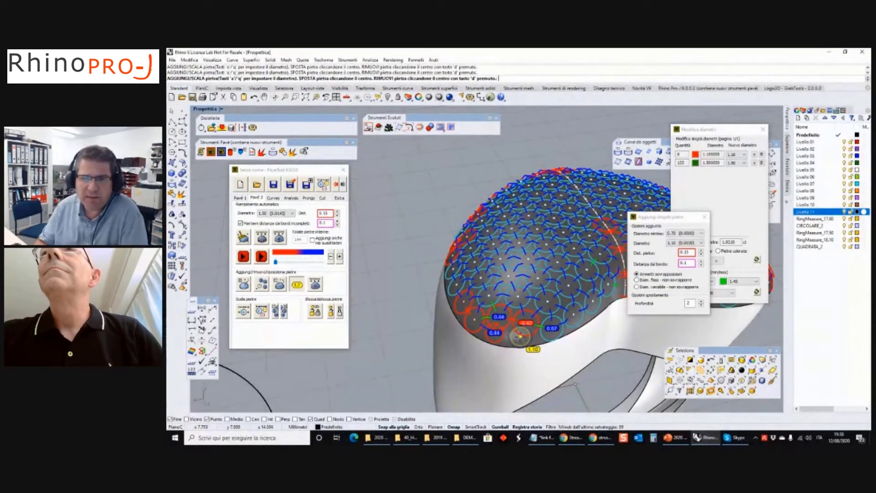
pyautogui.click(520, 336)
pyautogui.moveTo(520, 335); pyautogui.dragTo(610, 284, button='right')
pyautogui.rightClick(520, 267)
pyautogui.click(243, 258)
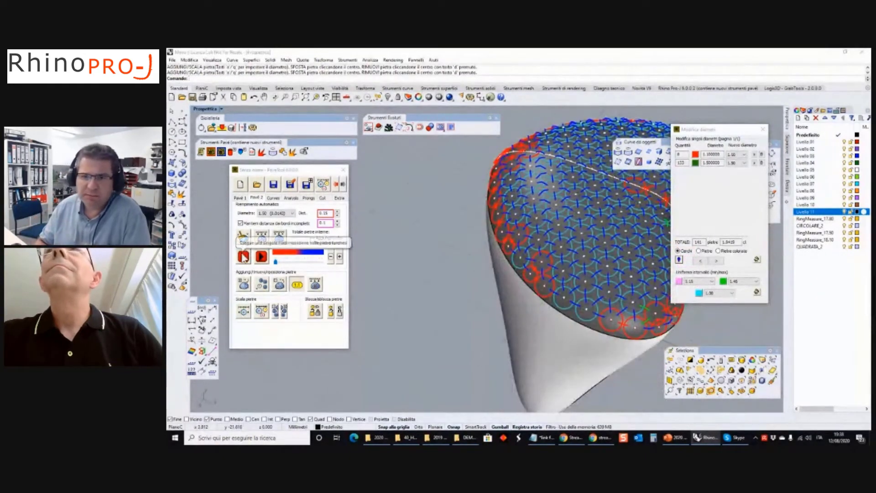
# Inspect the pavé from the top and in perspective, displayed first as coloured stones and finally as plain stones
pyautogui.moveTo(429, 225); pyautogui.dragTo(521, 254, button='right')
pyautogui.click(719, 251)
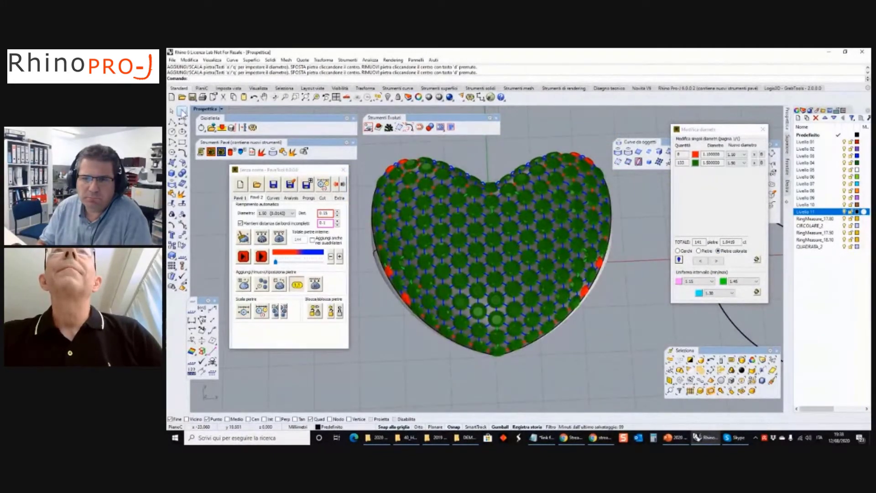
pyautogui.hotkey('ctrl', 'F1')
pyautogui.moveTo(488, 304); pyautogui.dragTo(508, 280, button='right')
pyautogui.keyDown('ctrl'); pyautogui.moveTo(508, 280); pyautogui.dragTo(482, 239, button='right'); pyautogui.keyUp('ctrl')
pyautogui.moveTo(482, 245); pyautogui.dragTo(505, 221, button='right')
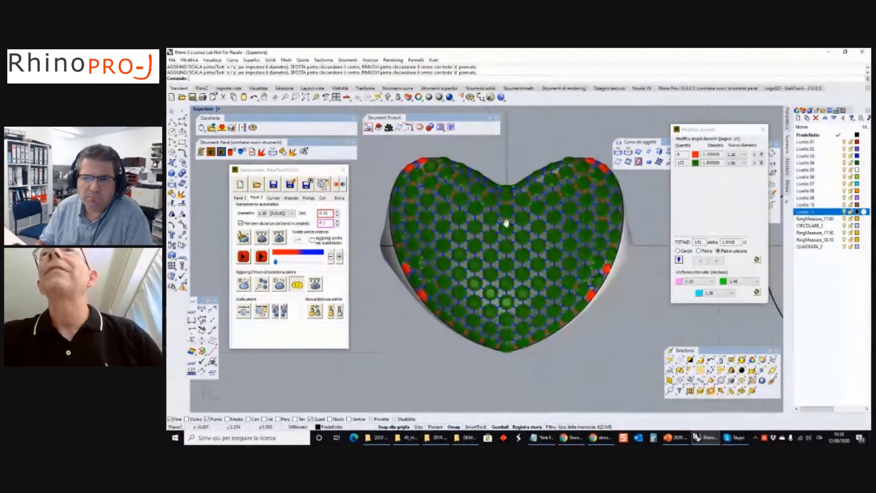
pyautogui.click(699, 251)
pyautogui.scroll(2, 502, 274)
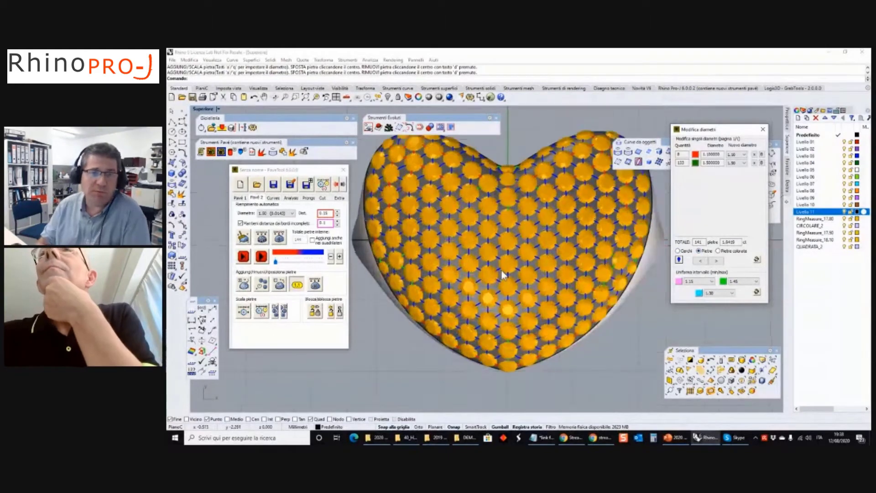
pyautogui.scroll(1, 502, 274)
pyautogui.scroll(-3, 503, 267)
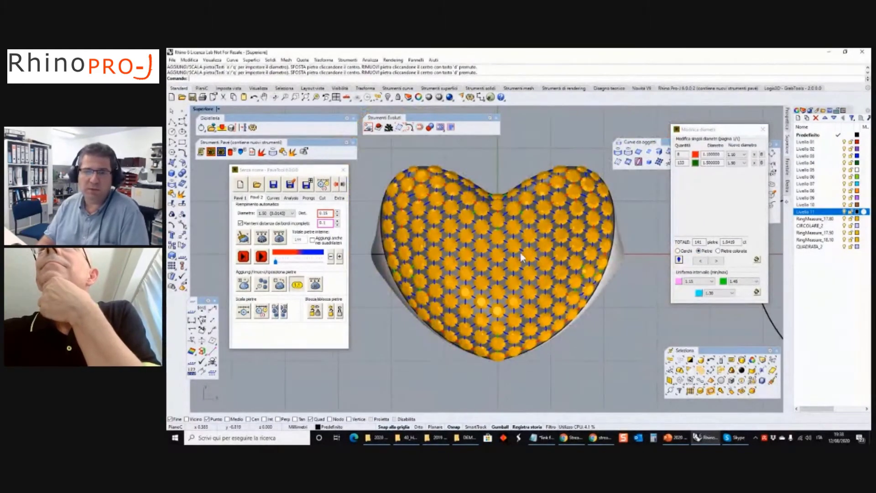
pyautogui.click(788, 122)
pyautogui.moveTo(570, 274); pyautogui.dragTo(501, 214, button='right')
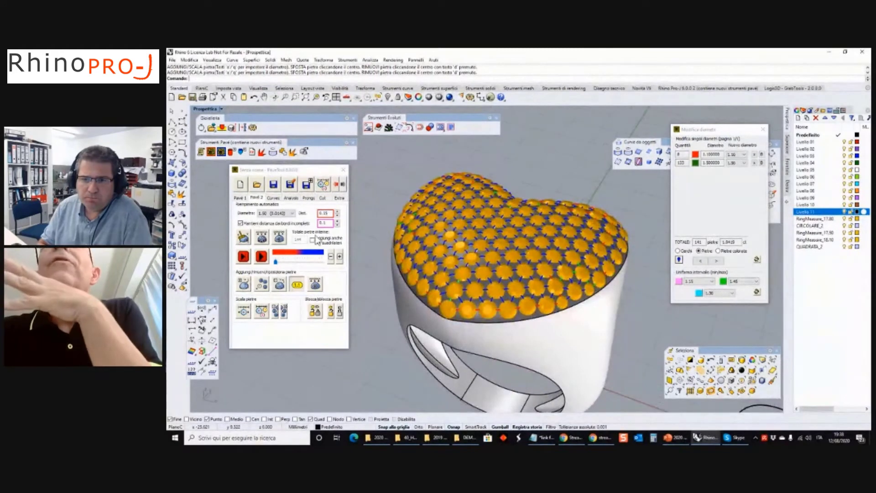
# Repeat the automatic optimization of the stones with the edge distance set to 0.2 mm
pyautogui.click(243, 257)
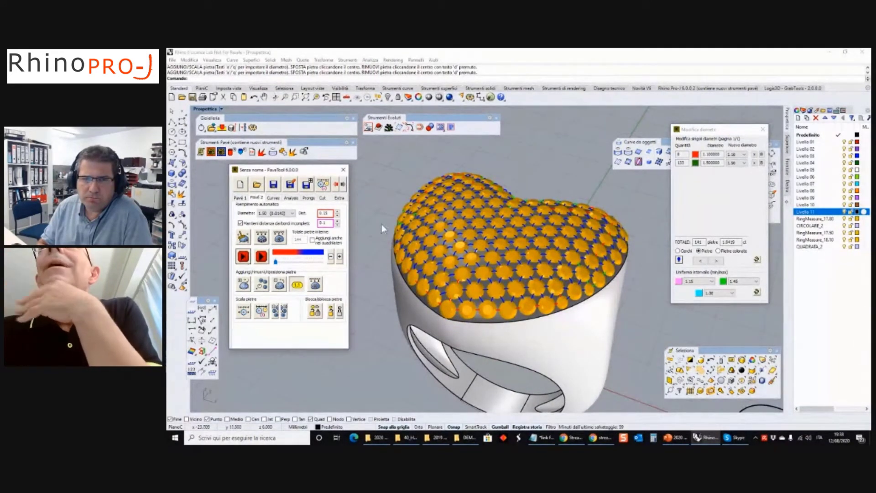
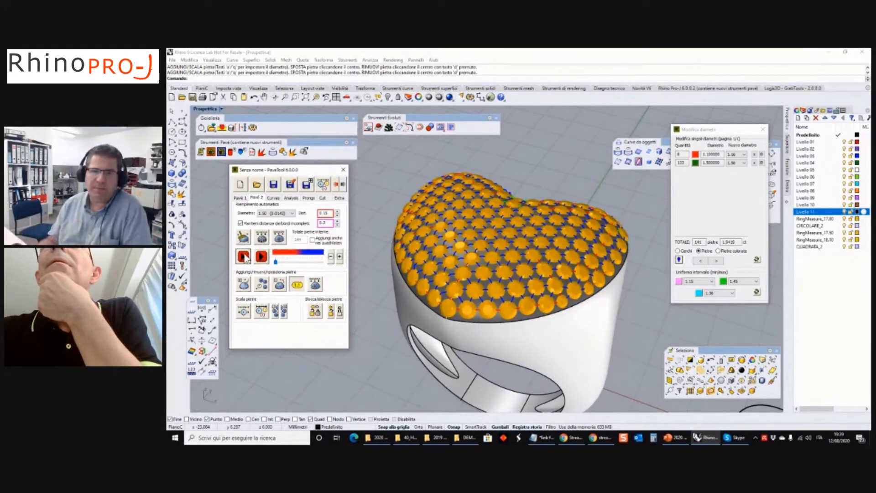
pyautogui.moveTo(485, 211); pyautogui.dragTo(555, 227, button='right')
pyautogui.scroll(5, 566, 242)
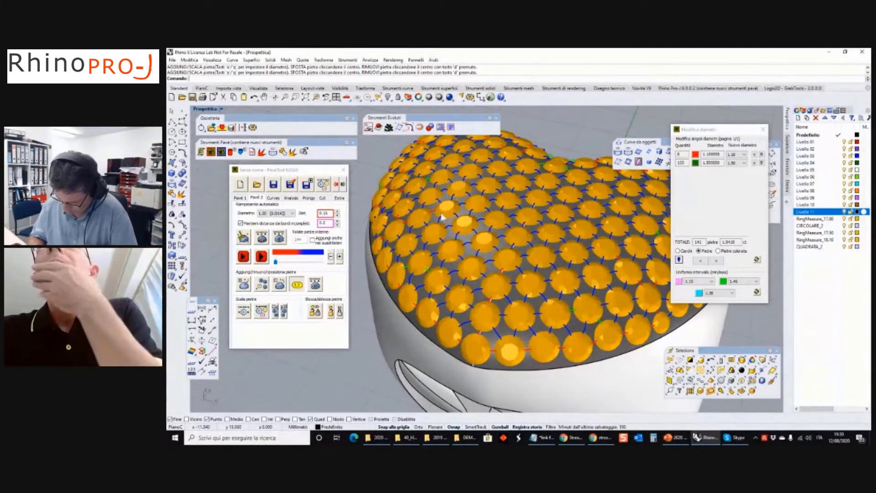
pyautogui.click(244, 257)
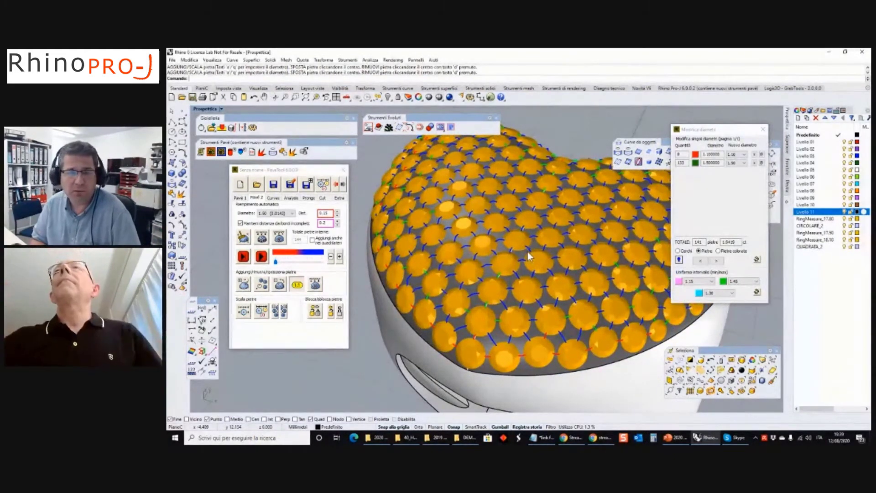
pyautogui.moveTo(527, 250); pyautogui.dragTo(510, 263, button='right')
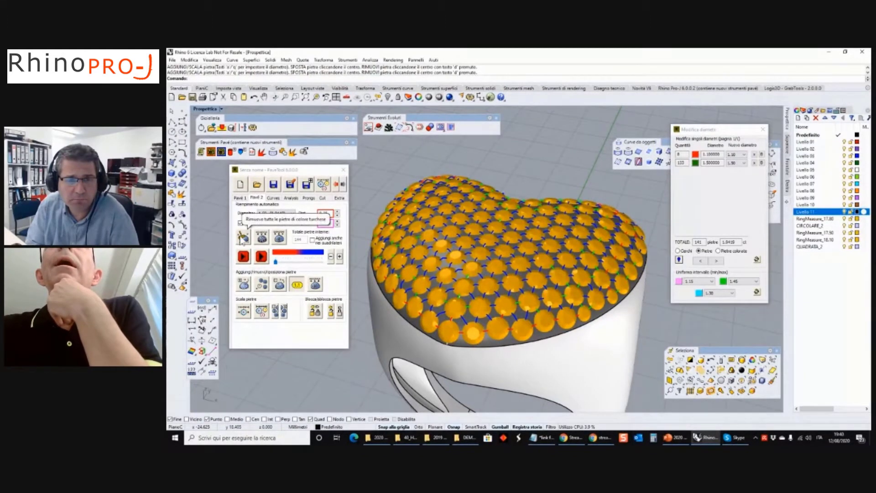
# Remove all stones from the heart-shaped top and set the symmetry plane to None
pyautogui.click(243, 237)
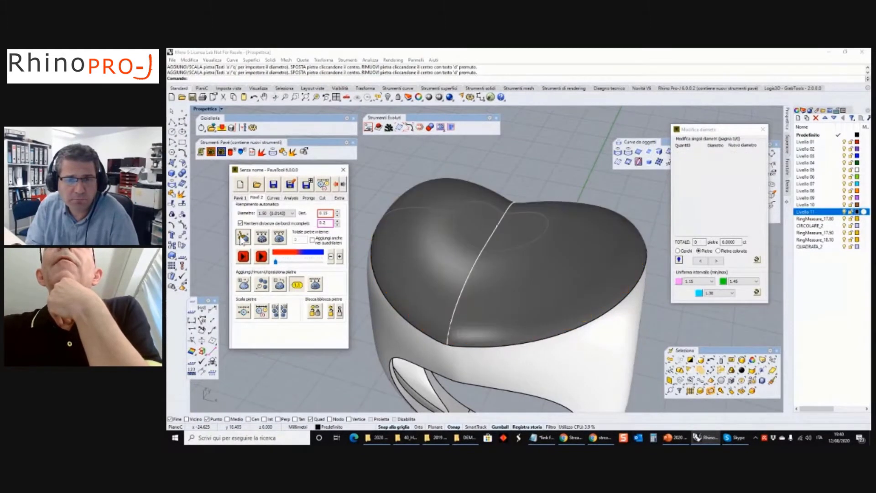
pyautogui.click(240, 198)
pyautogui.click(266, 222)
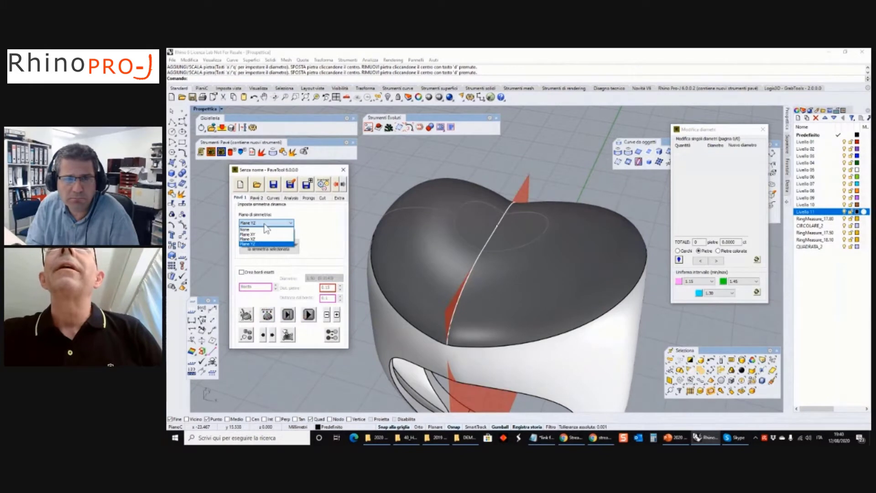
pyautogui.click(265, 230)
pyautogui.scroll(2, 489, 265)
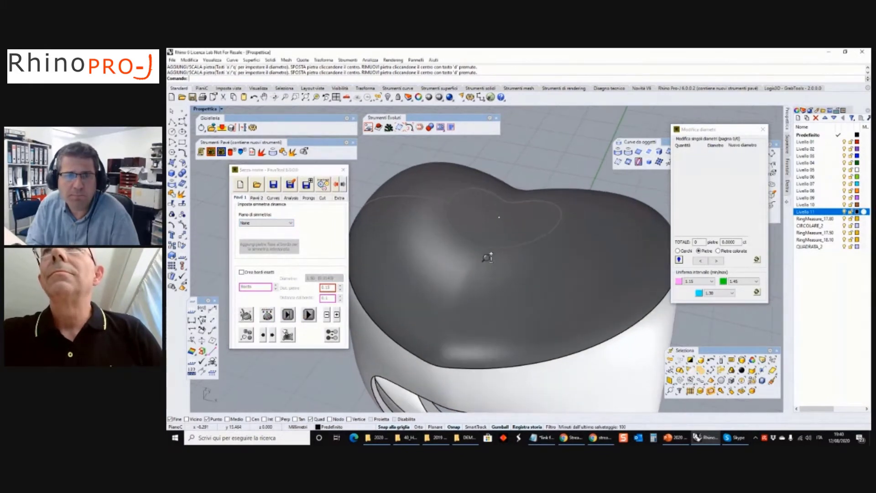
pyautogui.moveTo(490, 258); pyautogui.dragTo(547, 245, button='right')
# Enable exact border creation for the heart surface and hide the ring body to expose its edge
pyautogui.moveTo(722, 129); pyautogui.dragTo(733, 115)
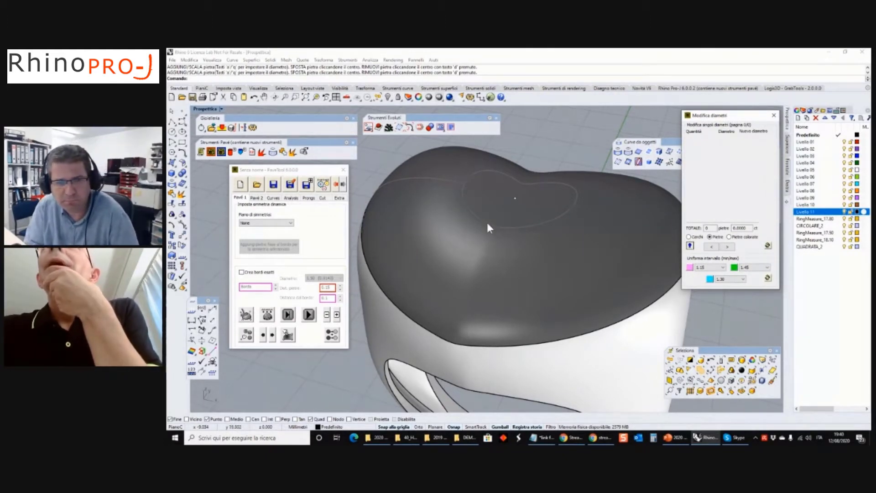
pyautogui.click(242, 272)
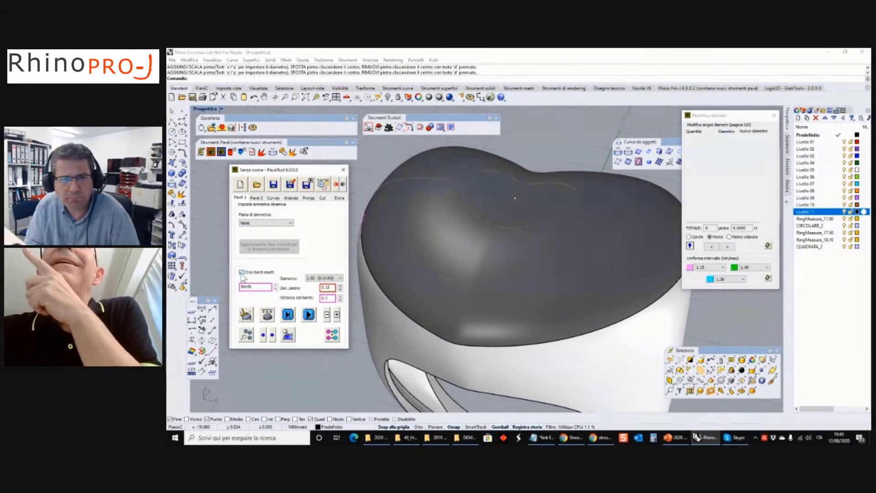
pyautogui.moveTo(482, 315); pyautogui.dragTo(483, 293, button='right')
pyautogui.click(519, 364)
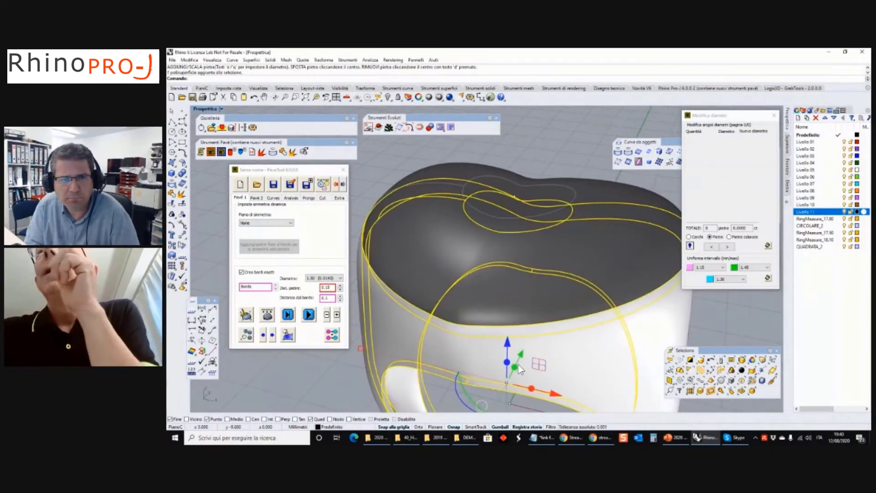
pyautogui.write('H')
pyautogui.press('Return')
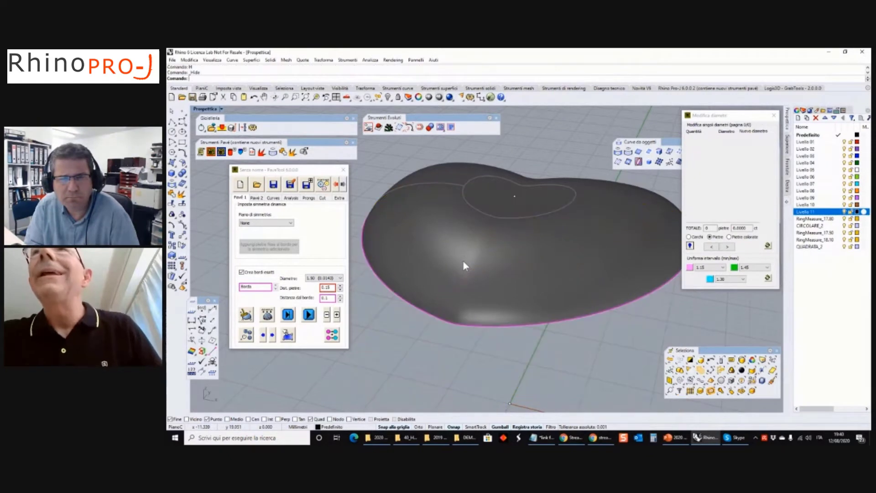
pyautogui.moveTo(463, 260); pyautogui.dragTo(501, 196, button='right')
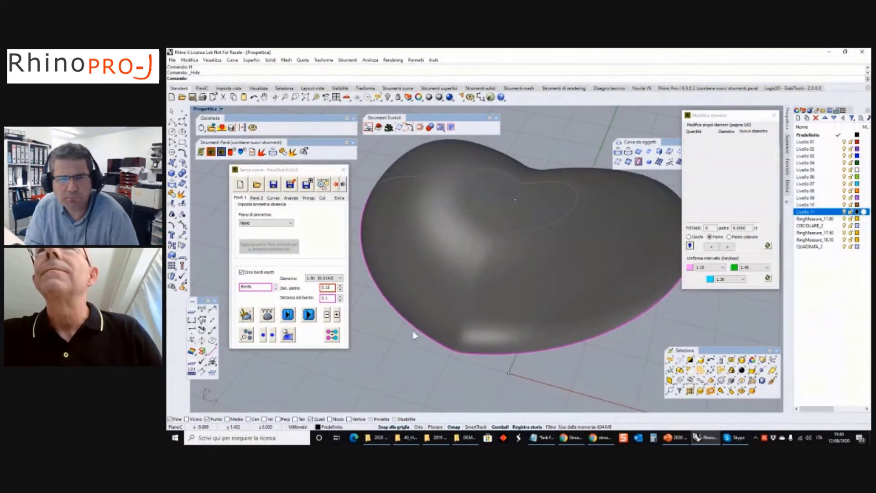
pyautogui.click(253, 273)
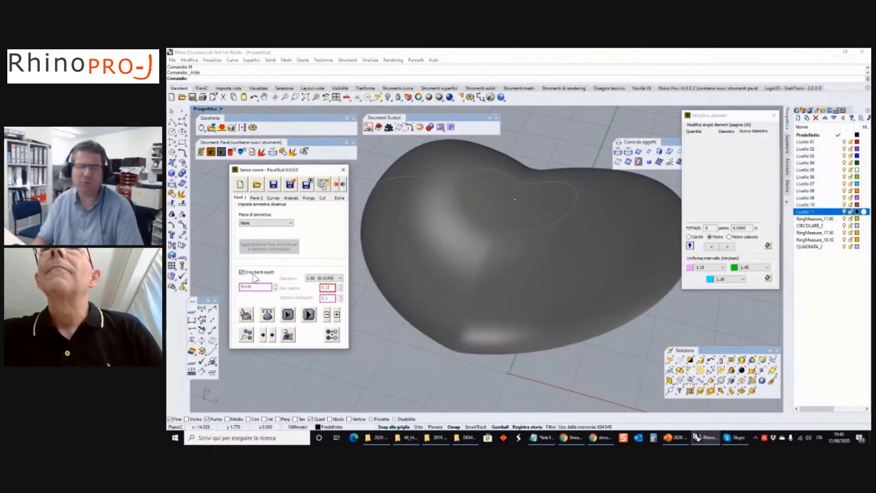
pyautogui.click(253, 274)
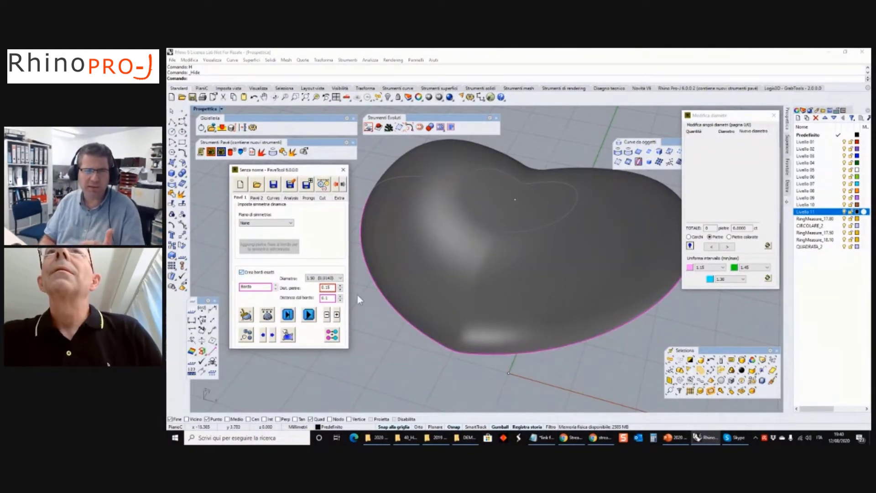
# Set the distance of the border stones from the edge to 0.35 mm
pyautogui.keyDown('shift'); pyautogui.moveTo(481, 281); pyautogui.dragTo(457, 271, button='right'); pyautogui.keyUp('shift')
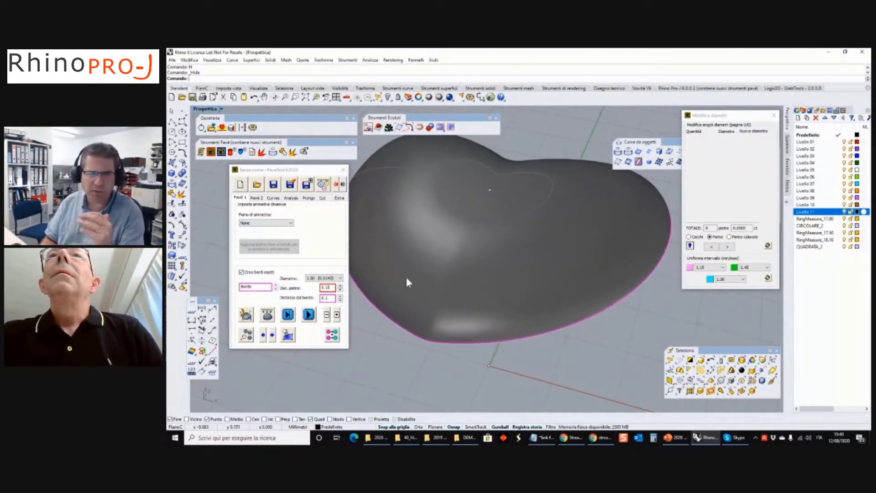
pyautogui.click(341, 296)
pyautogui.click(340, 296)
pyautogui.click(340, 297)
pyautogui.click(340, 296)
pyautogui.click(341, 296)
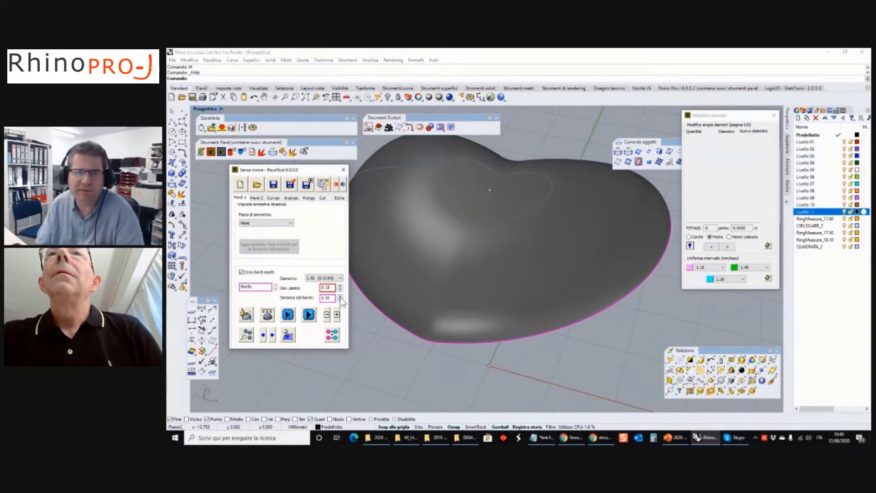
# Set the border stones' distance from the edge to 0.4 mm, then switch exact border creation off and on again
pyautogui.click(341, 297)
pyautogui.keyDown('shift'); pyautogui.moveTo(466, 265); pyautogui.dragTo(492, 288, button='right'); pyautogui.keyUp('shift')
pyautogui.scroll(-2, 492, 288)
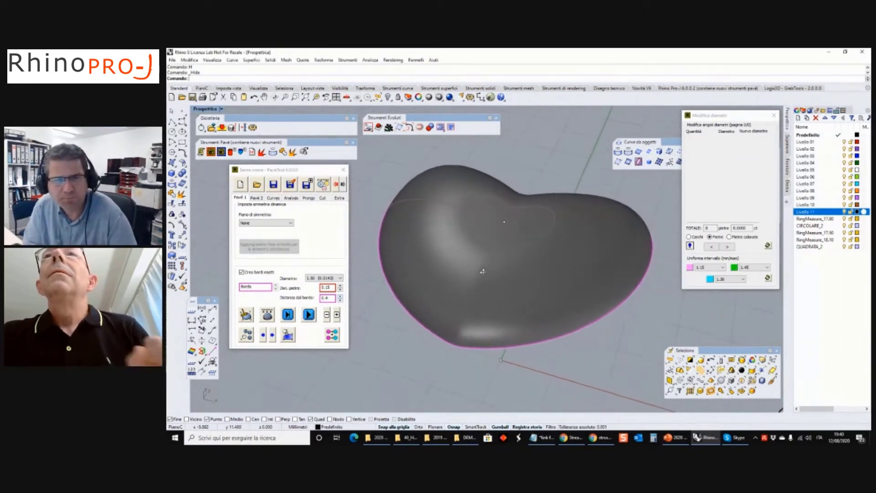
pyautogui.click(247, 271)
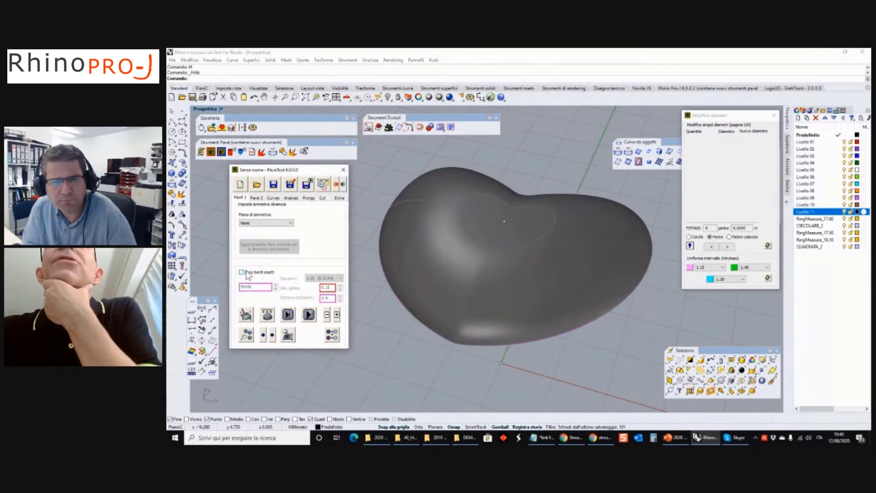
pyautogui.click(247, 271)
pyautogui.moveTo(465, 315); pyautogui.dragTo(461, 293, button='right')
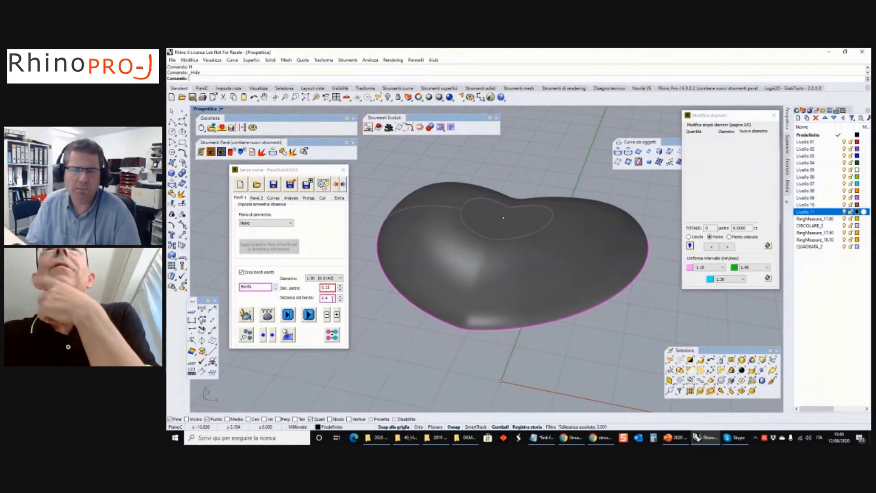
# Create the exact border row of 1.50 mm stones along the heart's edge and display the stones as circles
pyautogui.click(267, 318)
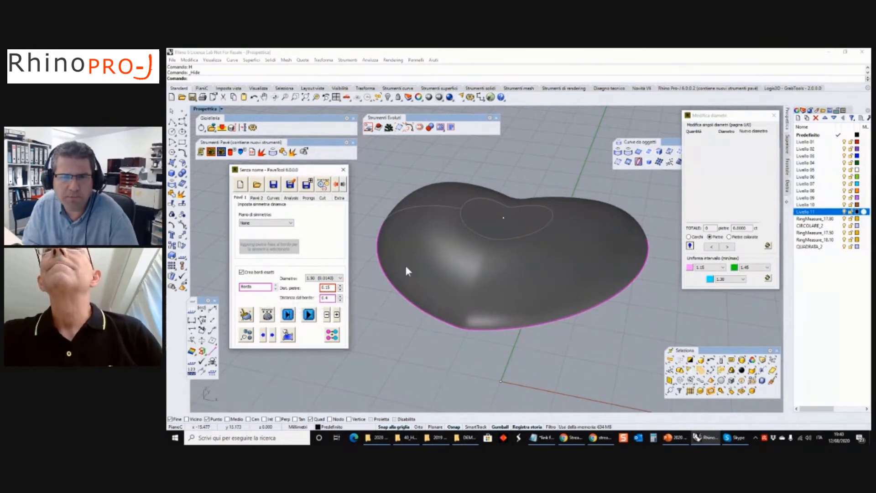
pyautogui.moveTo(450, 246); pyautogui.dragTo(396, 301, button='right')
pyautogui.click(273, 318)
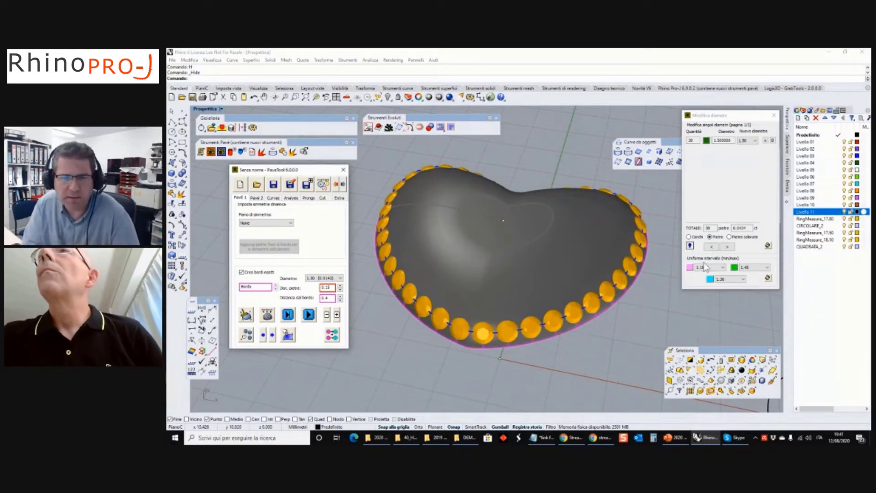
pyautogui.click(700, 237)
pyautogui.moveTo(508, 287); pyautogui.dragTo(498, 248, button='right')
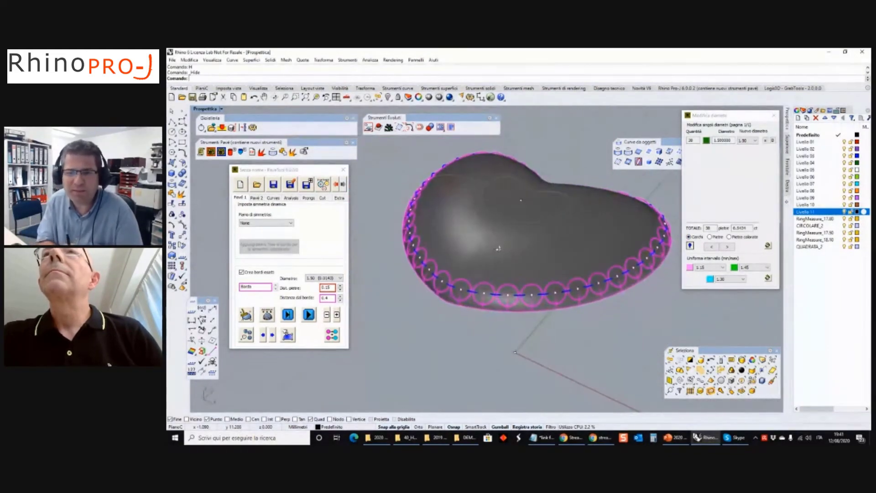
pyautogui.scroll(4, 450, 261)
pyautogui.moveTo(450, 261)
pyautogui.mouseDown(button='right')
pyautogui.moveTo(452, 272)
pyautogui.moveTo(457, 265)
pyautogui.mouseUp(button='right')
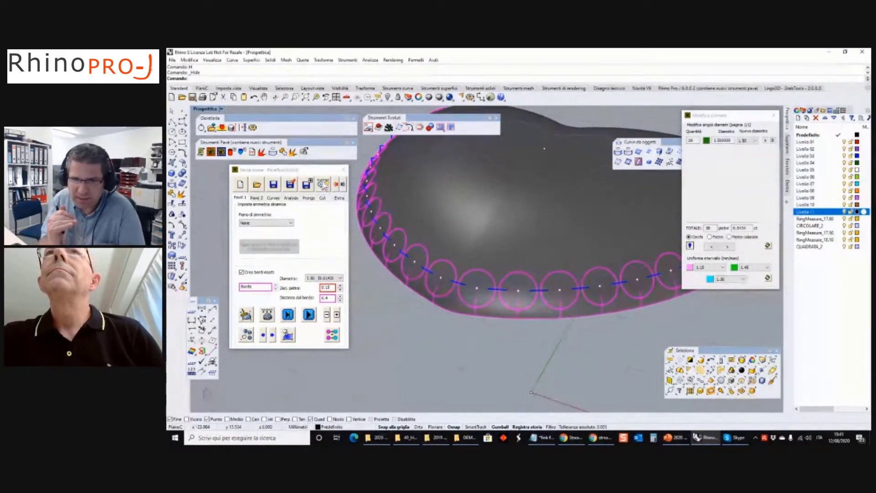
# Shift the border stones along the heart's edge in small increments and inspect their position at the tip
pyautogui.moveTo(320, 170); pyautogui.dragTo(299, 172)
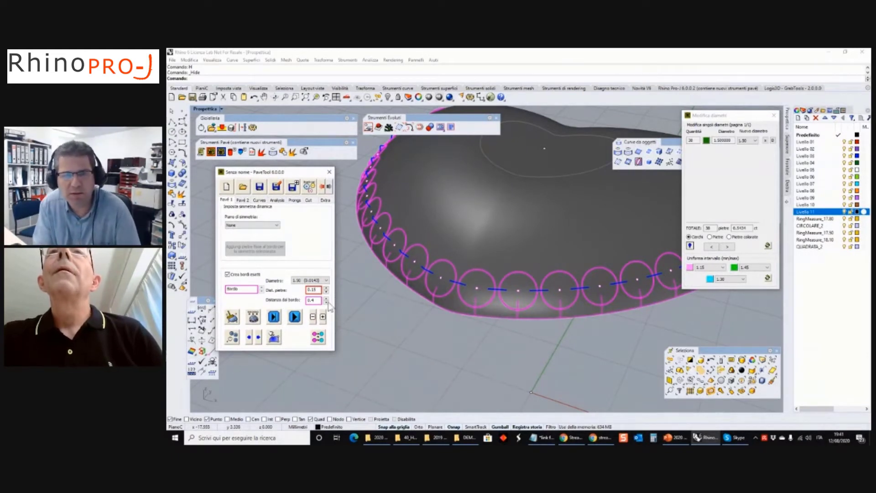
pyautogui.scroll(2, 370, 301)
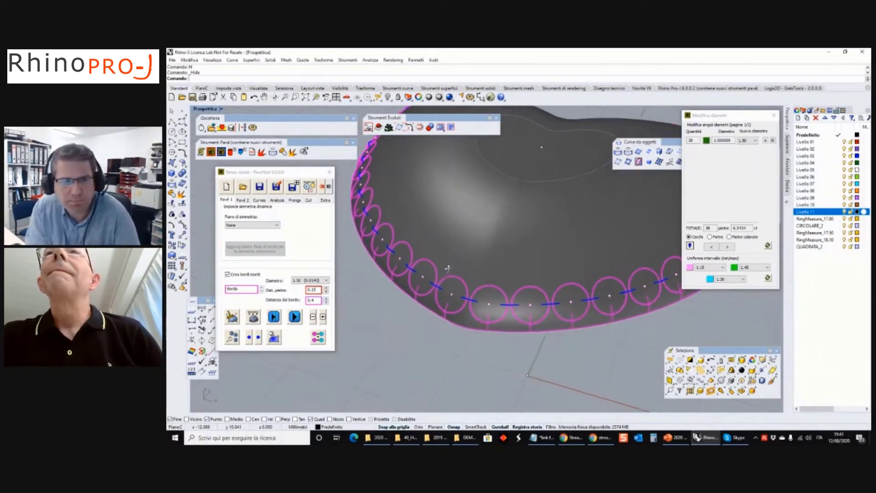
pyautogui.click(258, 337)
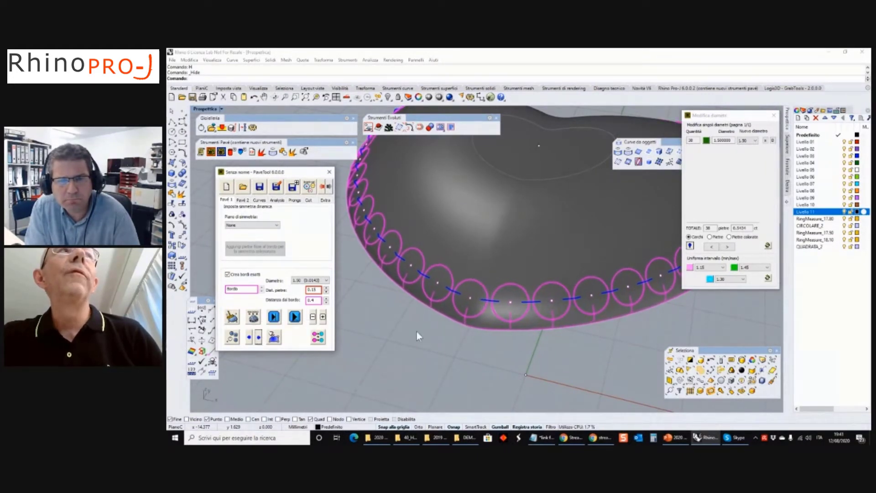
pyautogui.scroll(3, 545, 283)
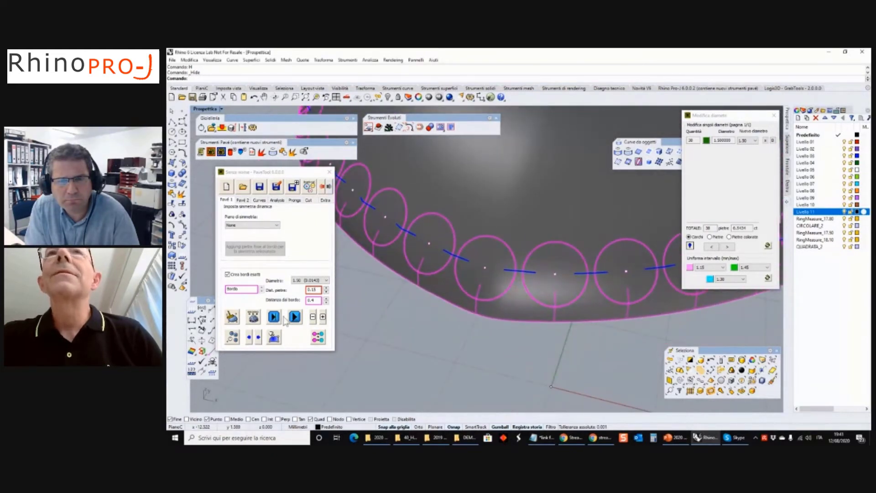
pyautogui.click(258, 338)
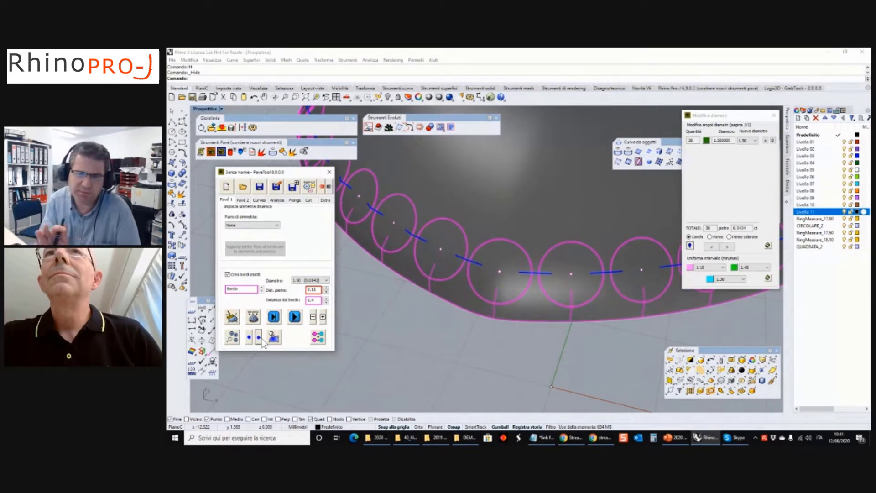
pyautogui.scroll(-3, 449, 274)
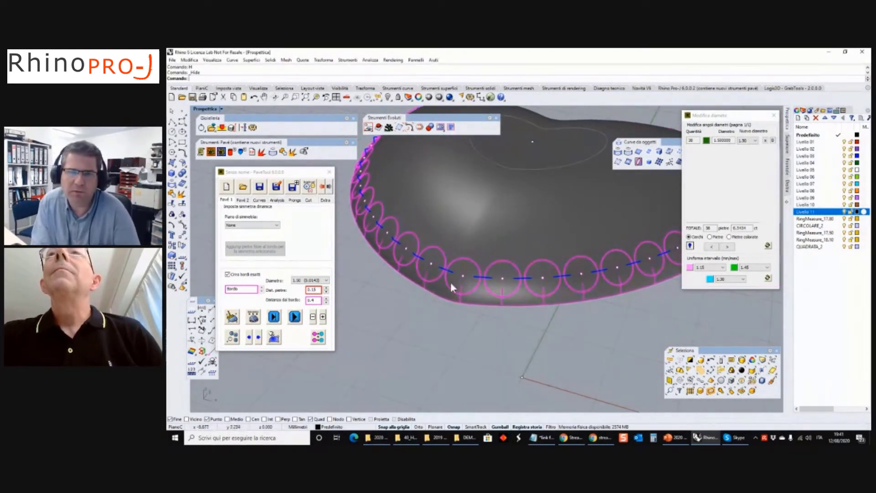
pyautogui.scroll(2, 451, 282)
pyautogui.scroll(-5, 479, 306)
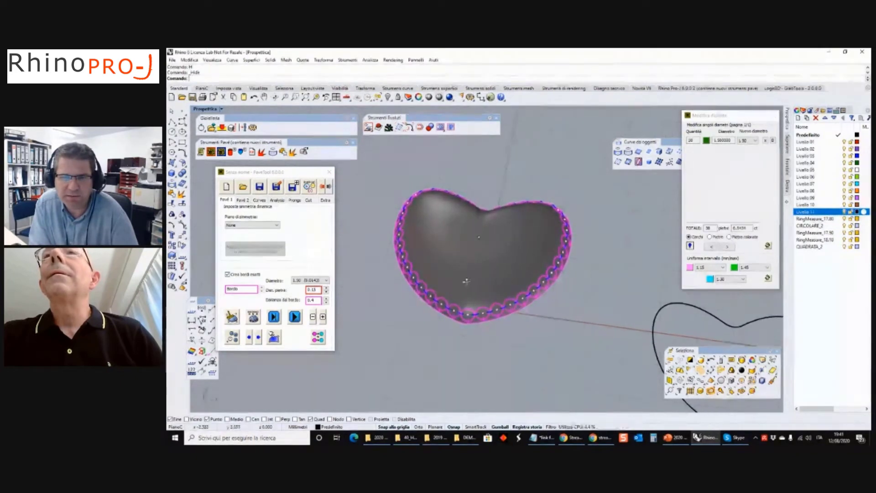
pyautogui.scroll(1, 452, 287)
pyautogui.scroll(3, 452, 286)
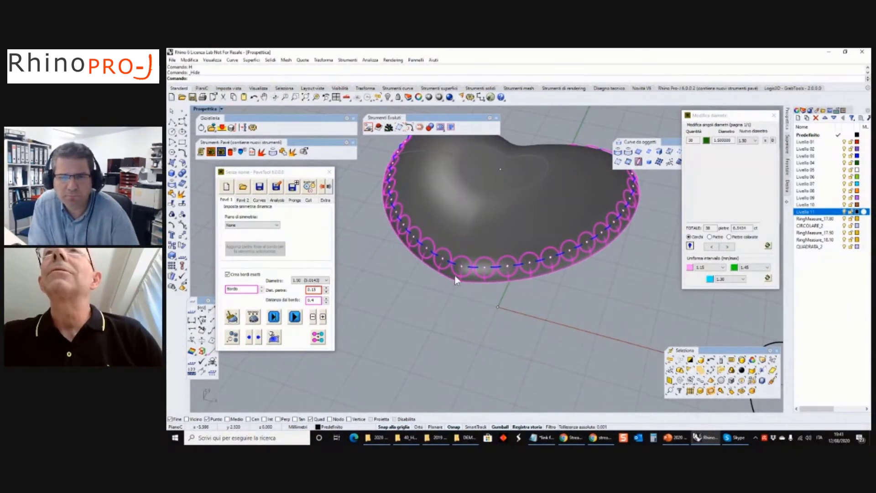
pyautogui.scroll(3, 454, 278)
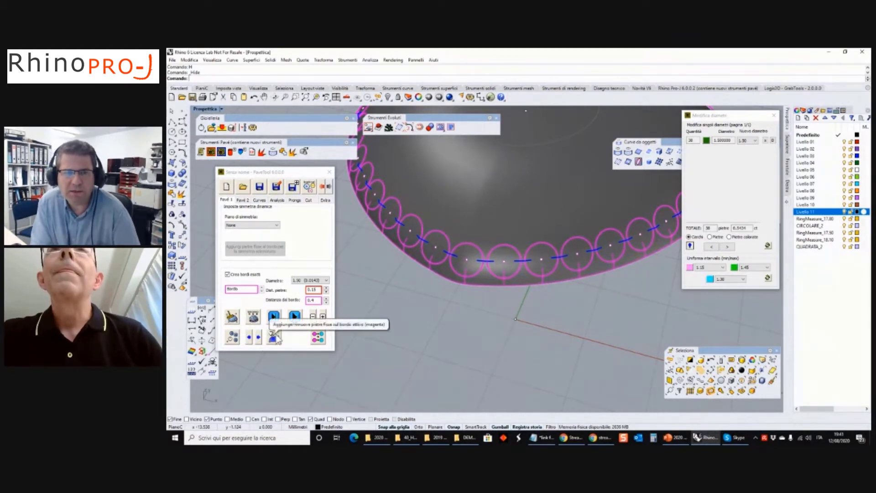
# Place a fixed border stone at the heart's tip, then clear and regenerate the border row around it
pyautogui.click(258, 339)
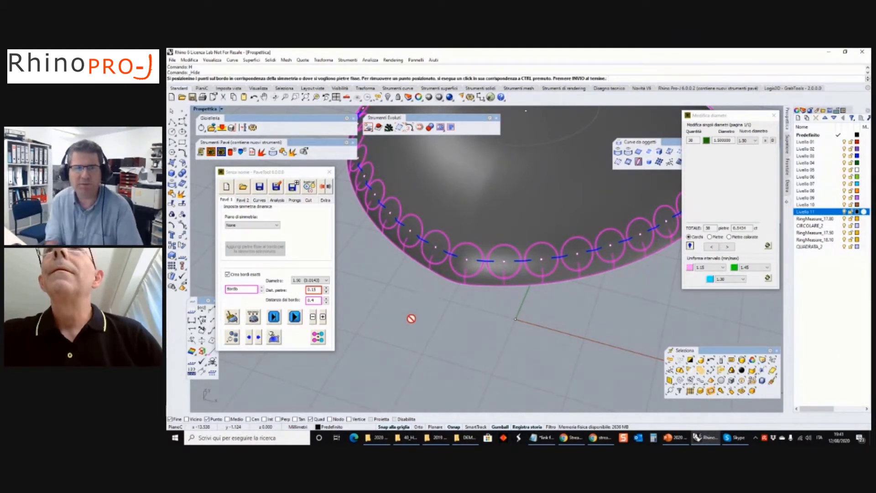
pyautogui.click(457, 282)
pyautogui.press('Return')
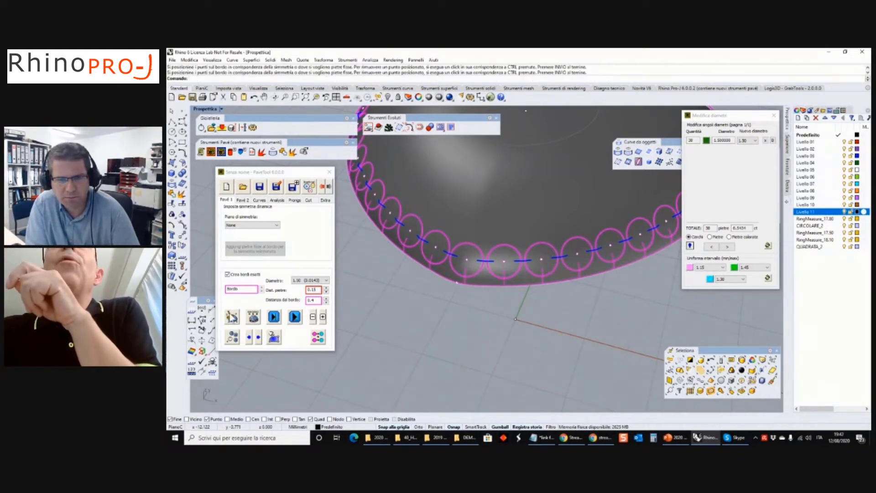
pyautogui.click(233, 317)
pyautogui.click(253, 317)
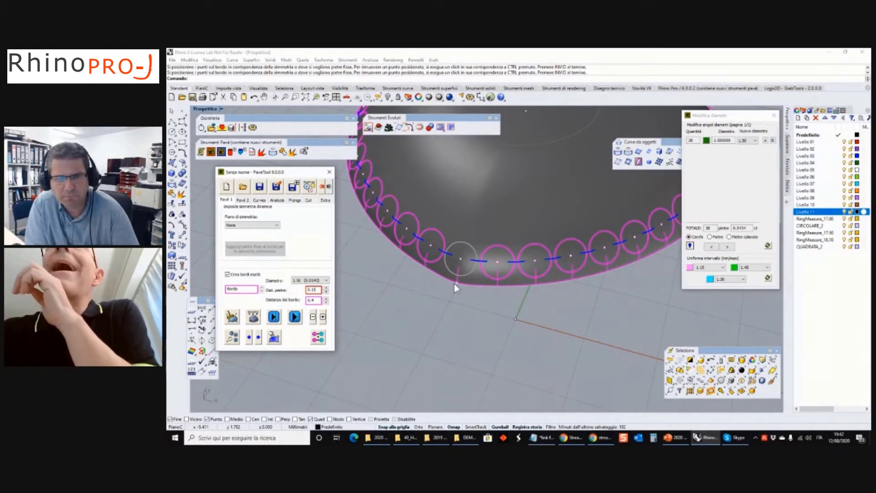
# Run the automatic optimization of the border stones, unhide the ring body, and stop the optimization
pyautogui.click(295, 317)
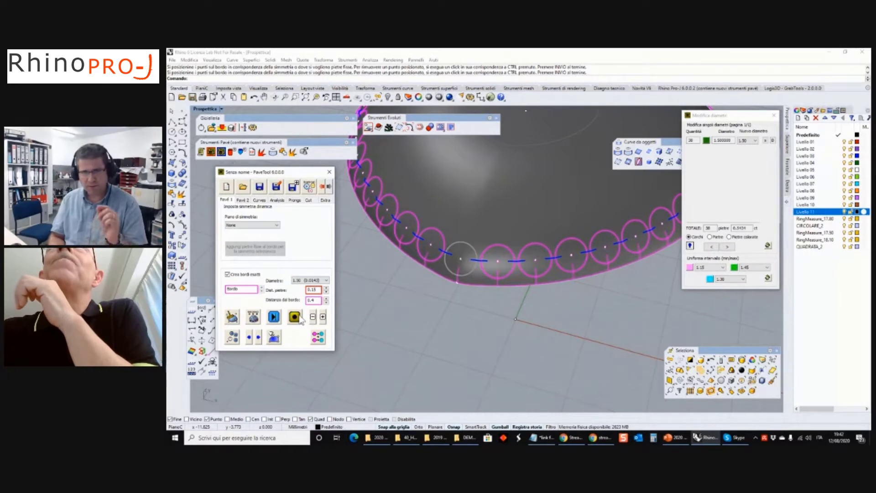
pyautogui.rightClick(388, 99)
pyautogui.scroll(-5, 473, 259)
pyautogui.moveTo(470, 251); pyautogui.dragTo(484, 264, button='right')
pyautogui.click(295, 317)
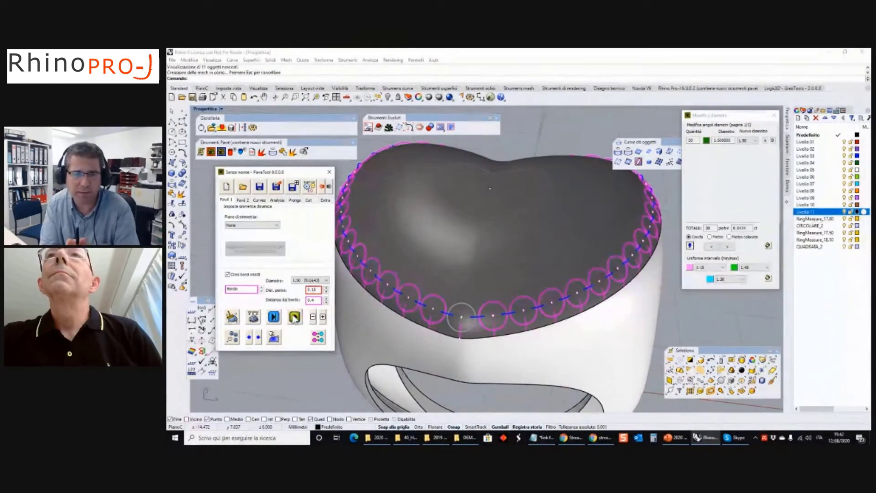
# Disable the incomplete-border distance and automatically fill the heart inside the border with 1.50 mm stones, using its centre point and tip as references
pyautogui.moveTo(402, 253); pyautogui.dragTo(431, 257, button='right')
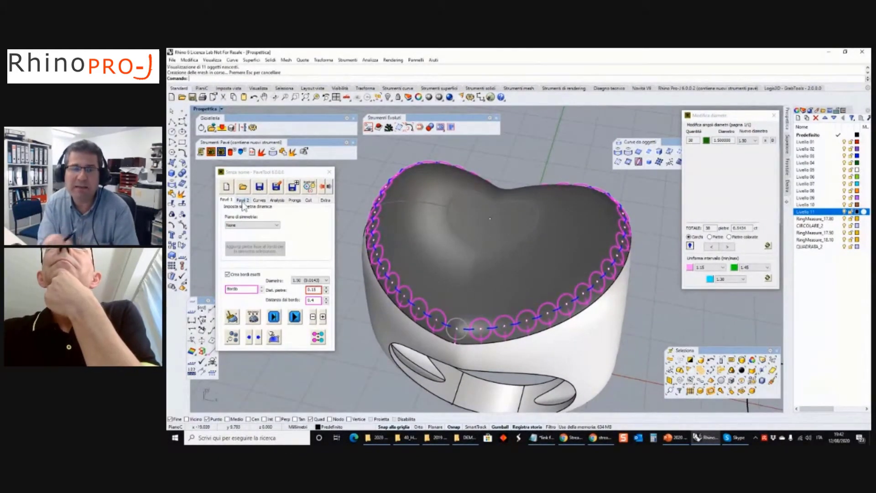
pyautogui.moveTo(452, 236); pyautogui.dragTo(464, 214, button='right')
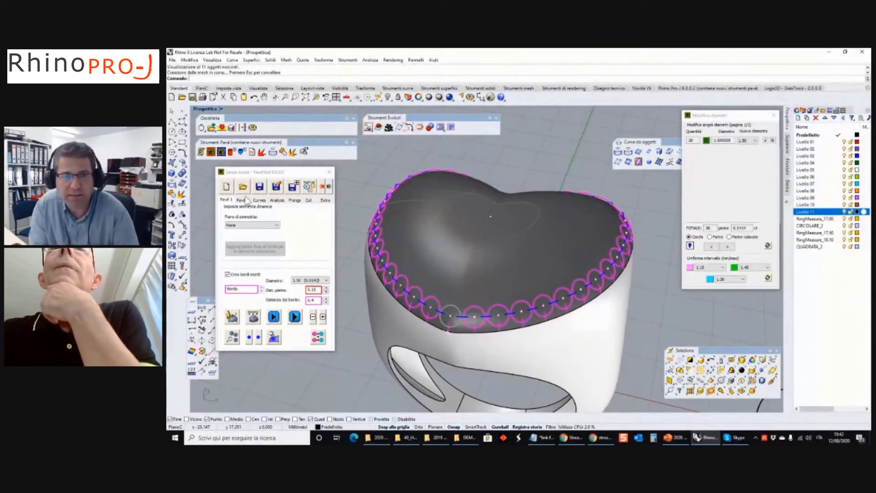
pyautogui.moveTo(426, 234); pyautogui.dragTo(429, 259, button='right')
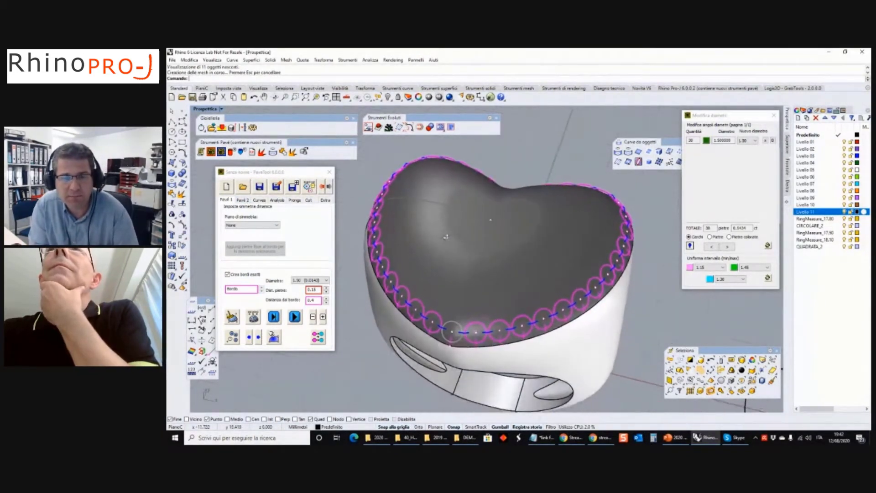
pyautogui.click(242, 200)
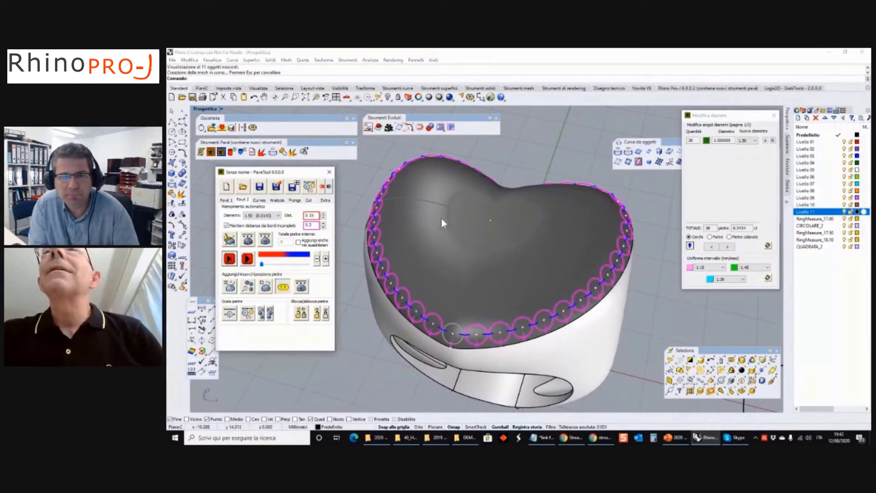
pyautogui.moveTo(442, 219); pyautogui.dragTo(481, 190, button='right')
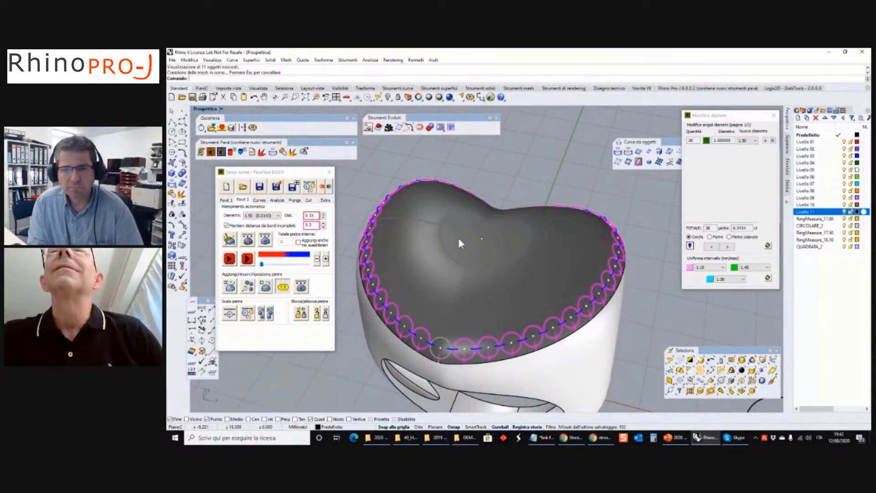
pyautogui.click(267, 241)
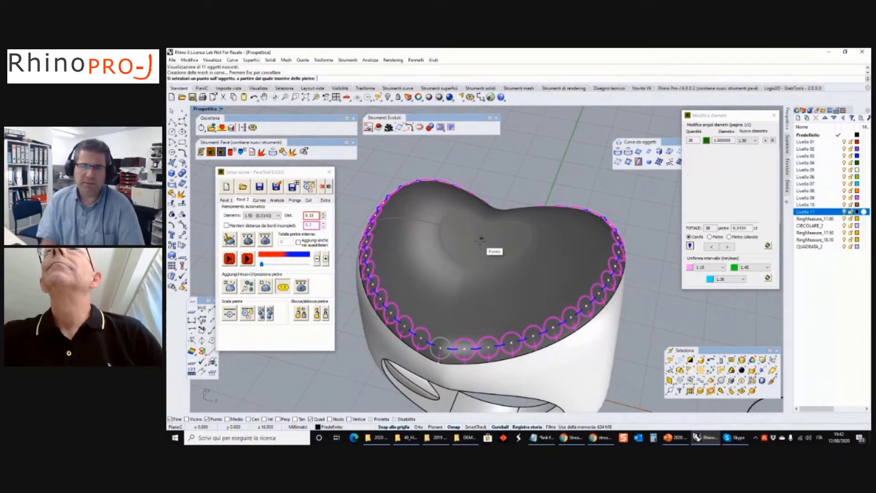
pyautogui.click(480, 239)
pyautogui.click(441, 363)
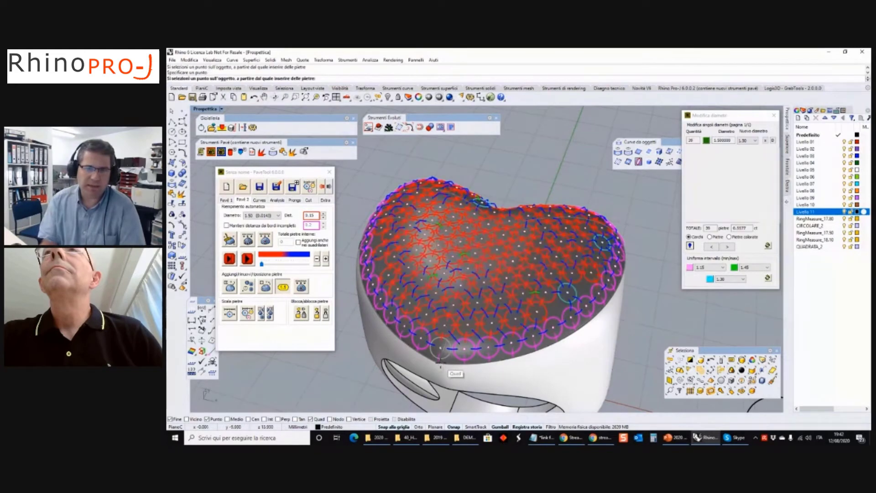
pyautogui.rightClick(442, 365)
pyautogui.moveTo(442, 365); pyautogui.dragTo(566, 359, button='right')
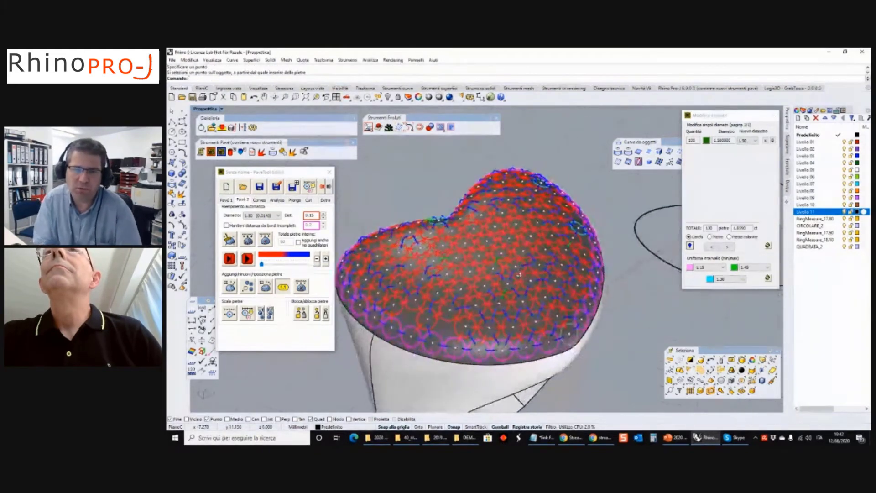
# Add individual 1.10 mm stones in the gaps between the inner filling and the heart's border row
pyautogui.click(229, 286)
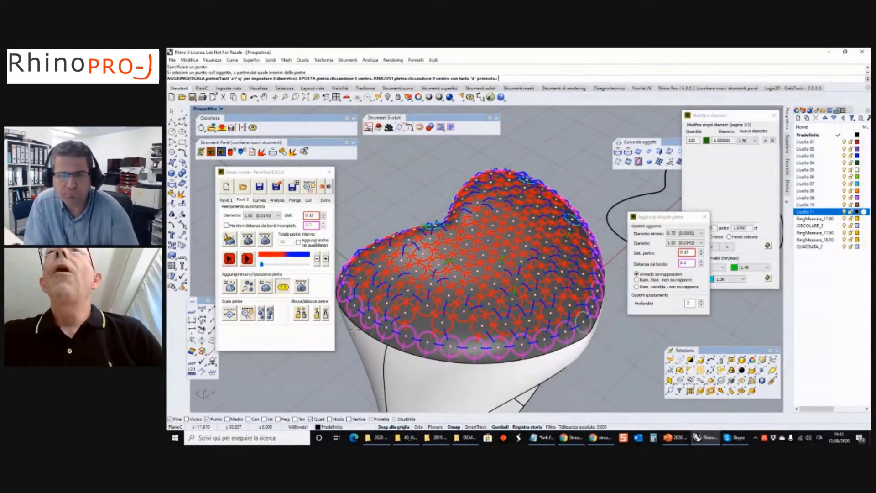
pyautogui.scroll(3, 416, 325)
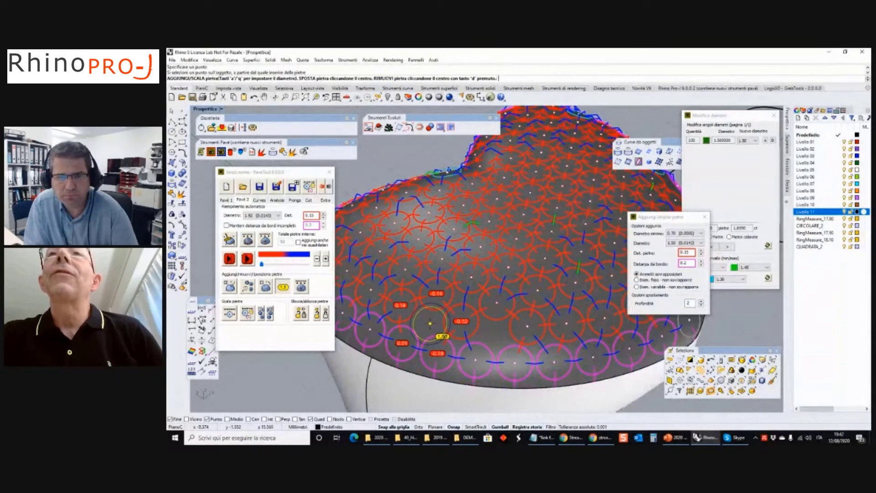
pyautogui.press('a')
pyautogui.press('a')
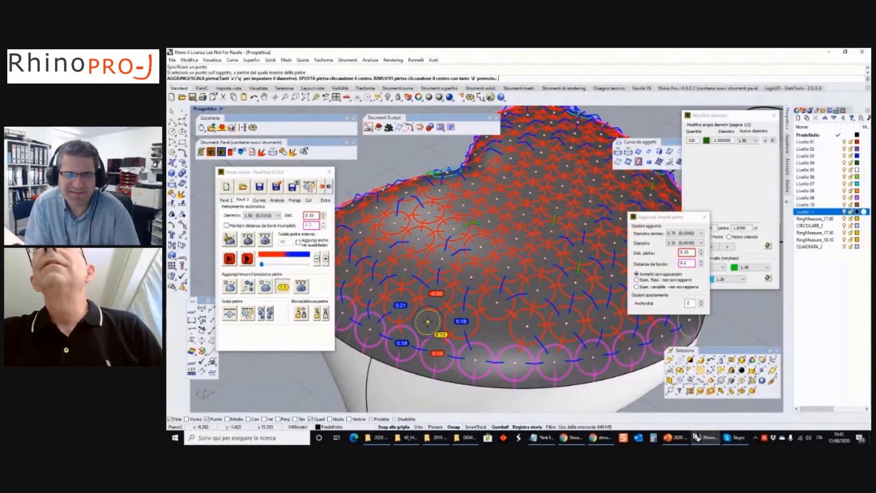
pyautogui.click(427, 321)
pyautogui.click(499, 332)
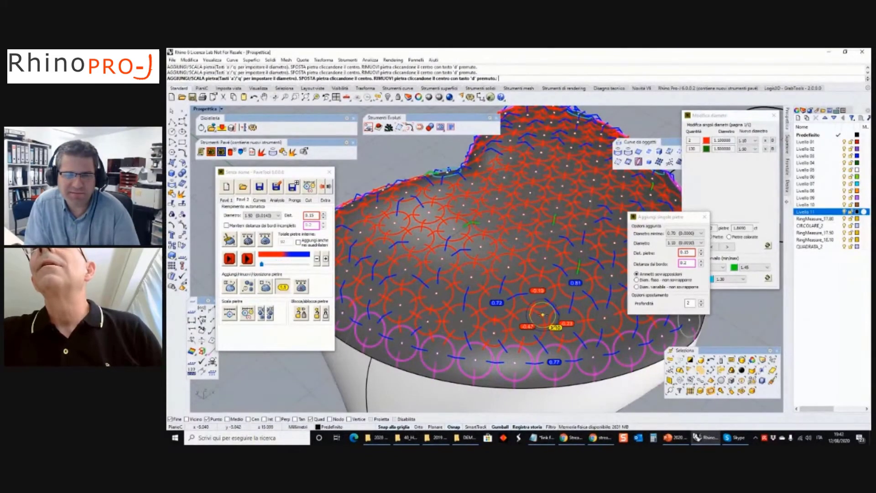
pyautogui.moveTo(528, 352); pyautogui.dragTo(363, 246, button='right')
pyautogui.moveTo(449, 299); pyautogui.dragTo(468, 317, button='right')
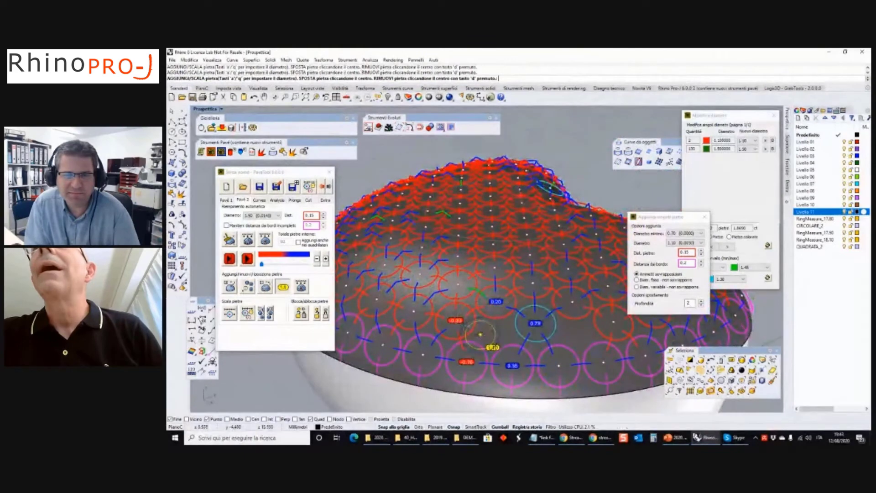
pyautogui.click(494, 332)
pyautogui.click(576, 335)
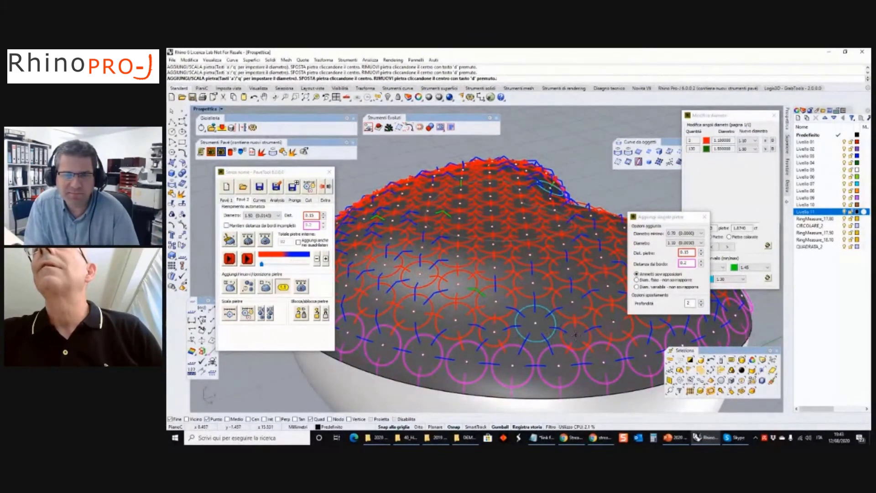
pyautogui.rightClick(576, 335)
# Set the dynamic symmetry plane to Piano YZ and run the automatic optimization of the inner stones
pyautogui.click(228, 201)
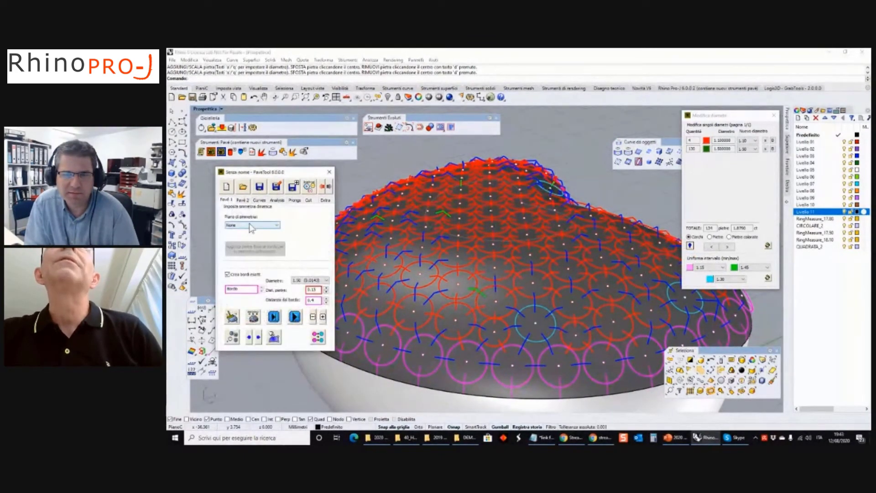
pyautogui.click(251, 225)
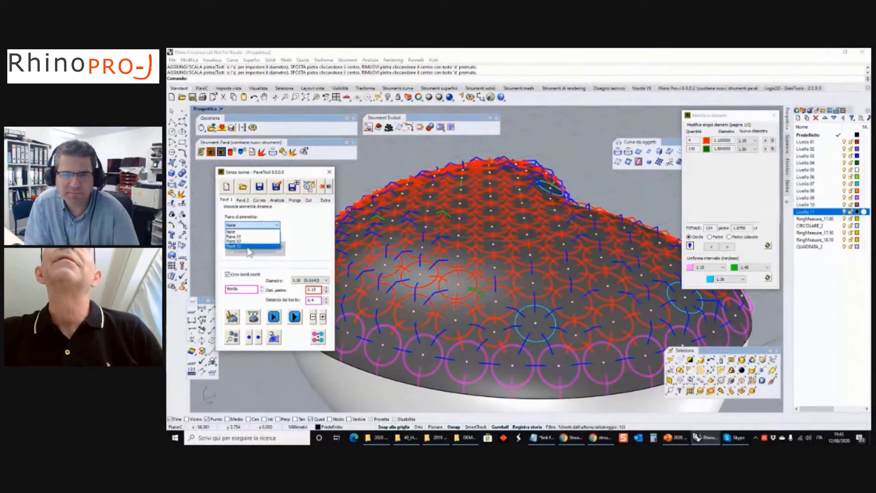
pyautogui.click(239, 246)
pyautogui.click(243, 200)
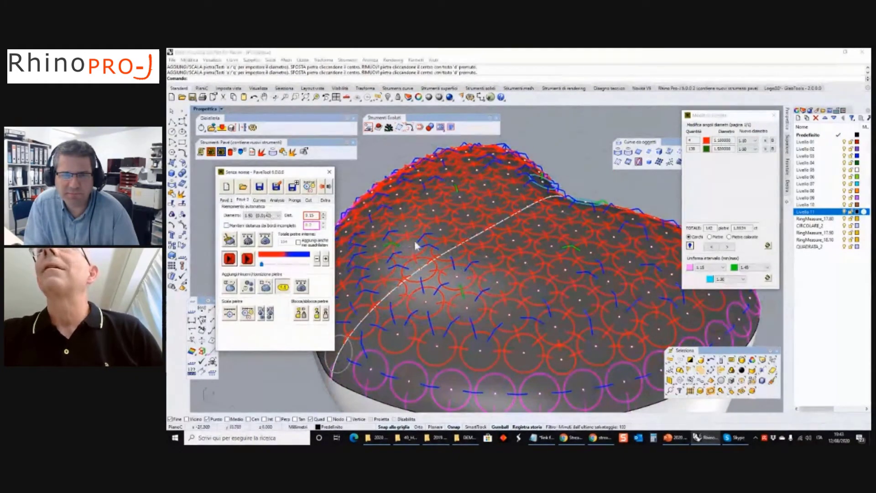
pyautogui.scroll(-4, 415, 244)
pyautogui.moveTo(447, 254); pyautogui.dragTo(471, 274, button='right')
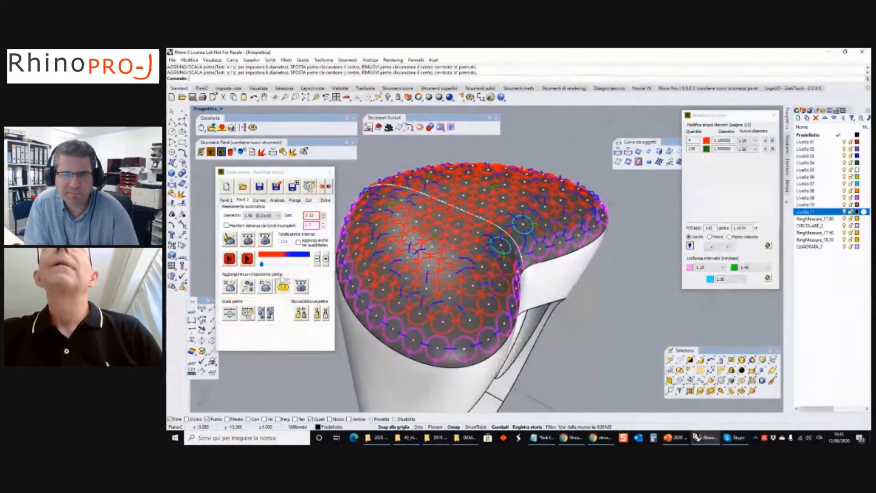
pyautogui.click(230, 259)
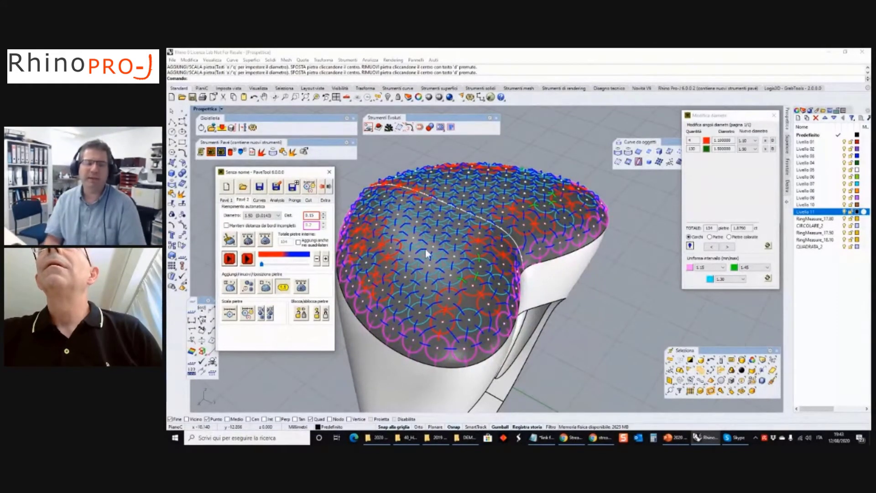
pyautogui.moveTo(426, 251); pyautogui.dragTo(418, 272, button='right')
# Add a single 1.10 mm stone among the inner stones of the lobe beside the notch and rerun the inner optimization
pyautogui.click(229, 286)
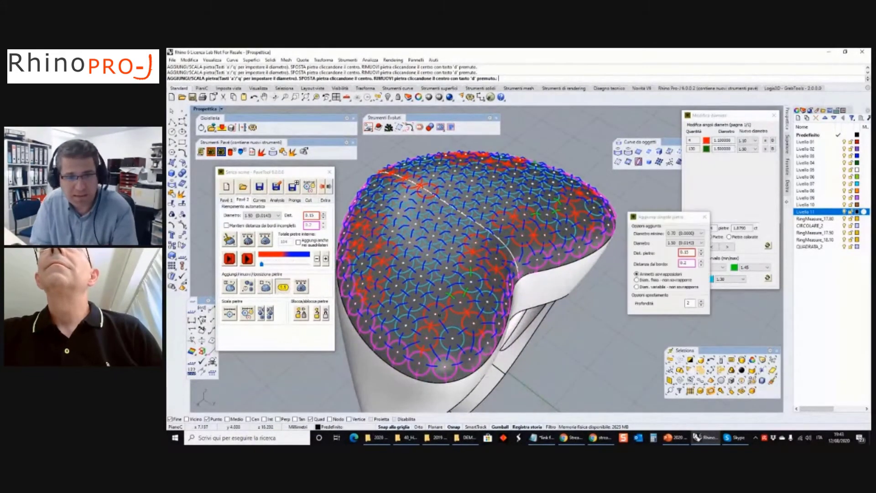
pyautogui.scroll(2, 454, 321)
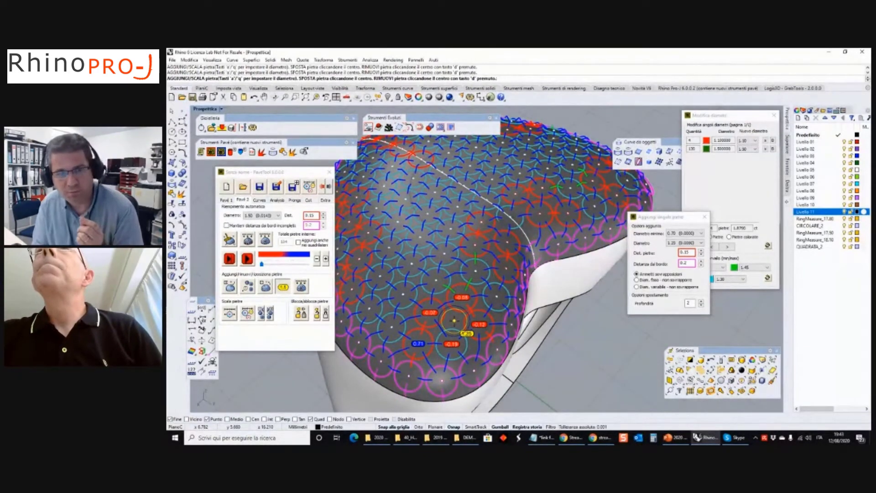
pyautogui.click(454, 321)
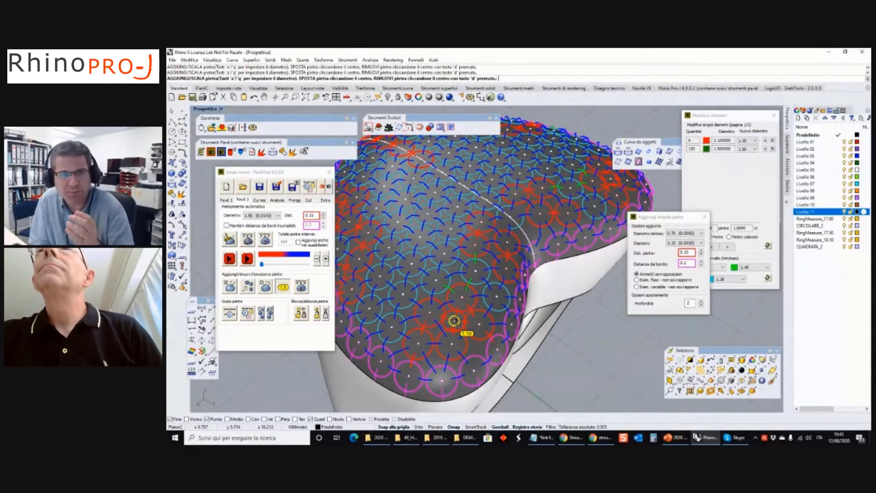
pyautogui.press('Return')
pyautogui.click(230, 258)
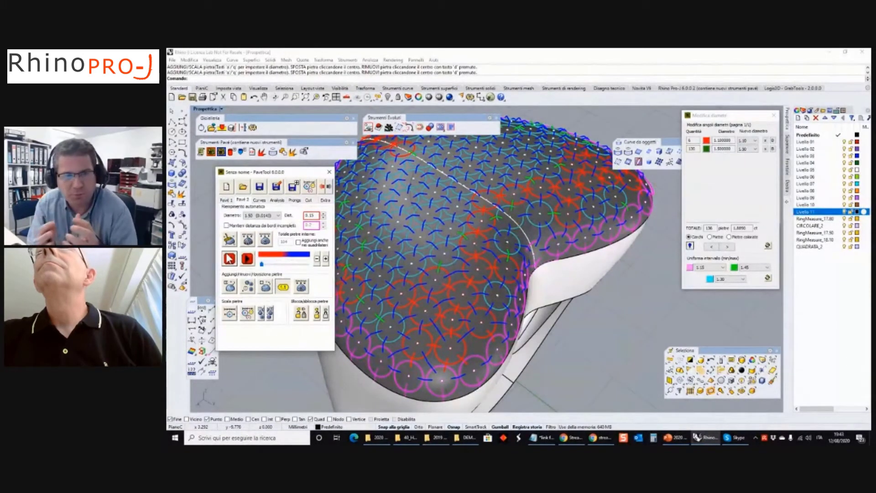
# Add another 1.10 mm stone close to the lobe's border row and run the inner optimization again
pyautogui.click(230, 286)
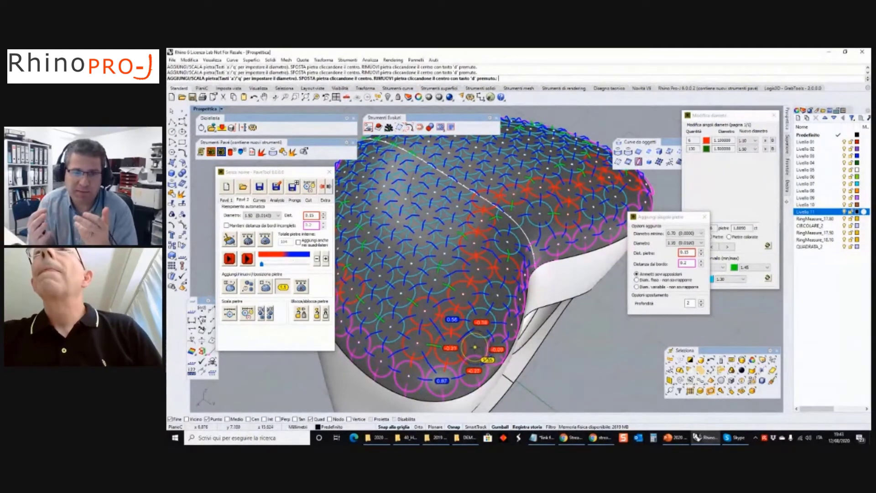
pyautogui.click(474, 347)
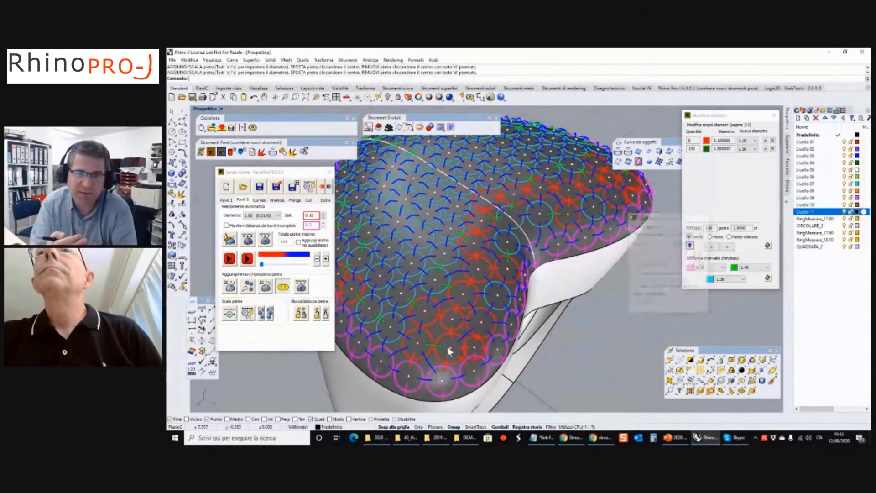
pyautogui.click(231, 287)
pyautogui.press('Escape')
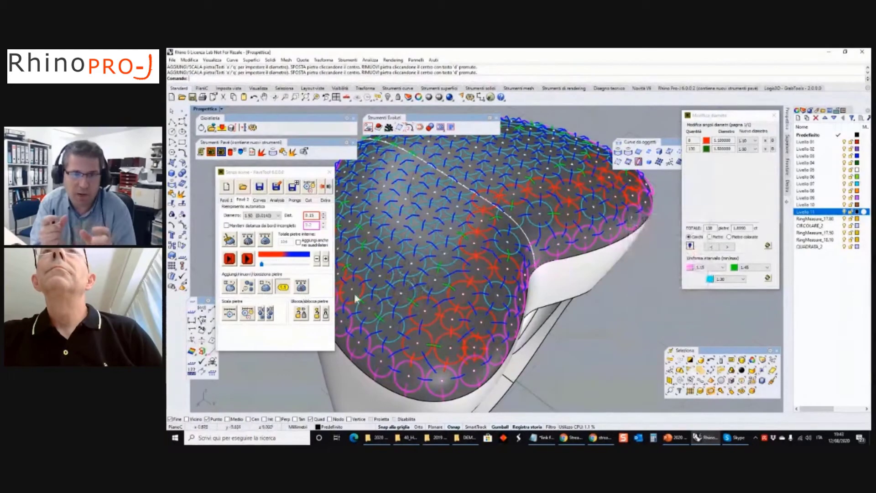
pyautogui.click(233, 261)
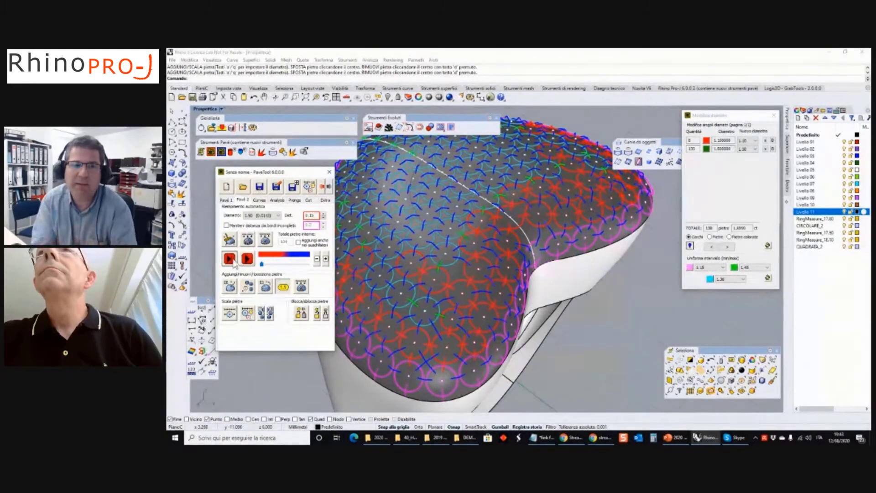
pyautogui.click(234, 262)
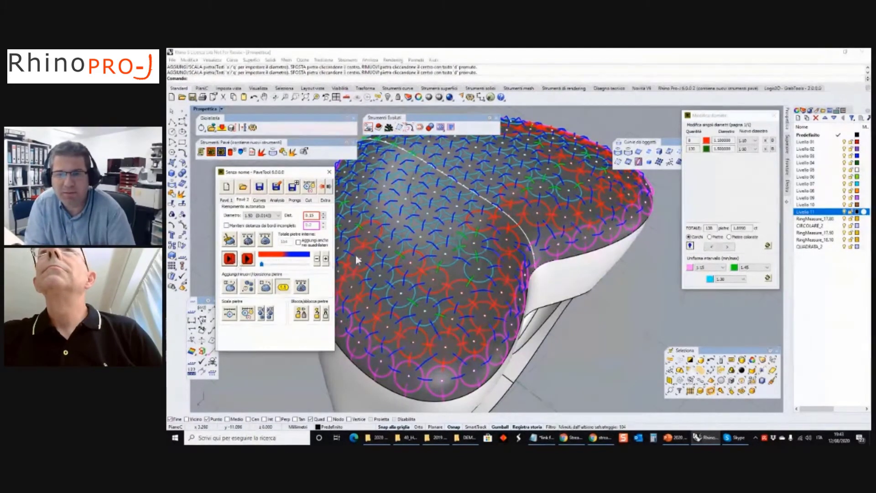
# Examine the symmetric stone rows from the top view, tracing them outward from the heart's axis with the selection brush
pyautogui.moveTo(365, 259); pyautogui.dragTo(498, 265, button='right')
pyautogui.doubleClick(205, 110)
pyautogui.doubleClick(206, 109)
pyautogui.scroll(2, 484, 273)
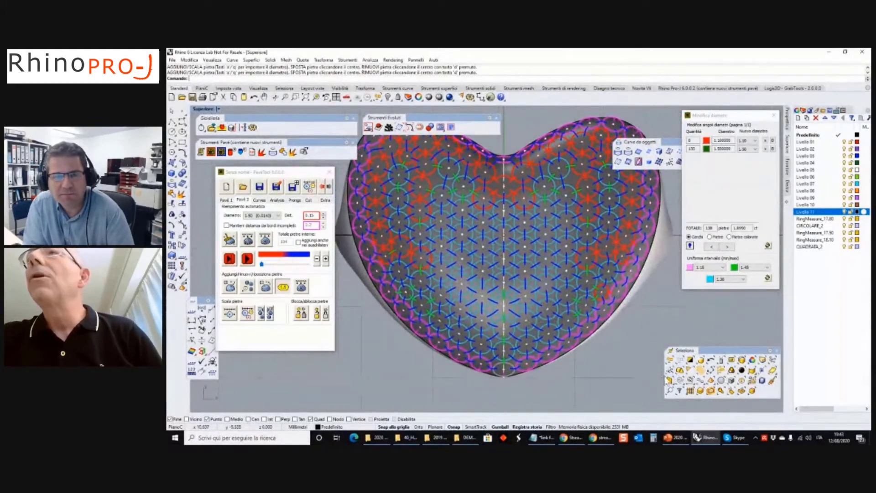
pyautogui.click(772, 380)
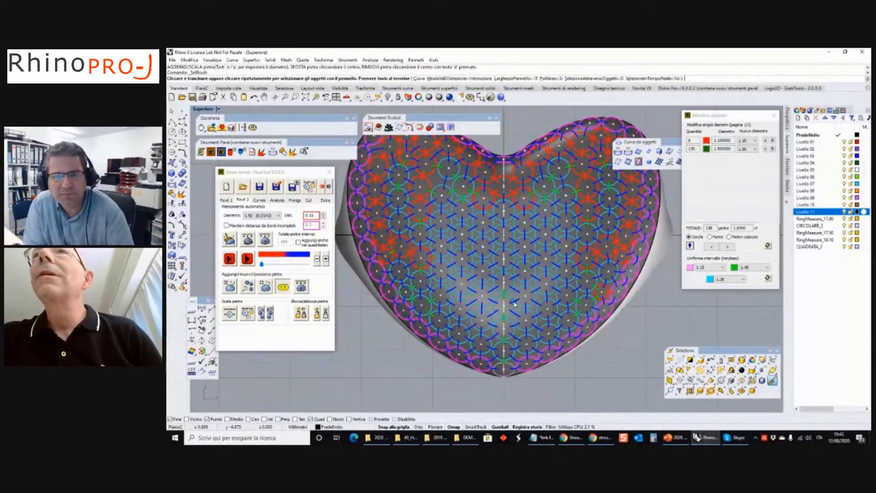
pyautogui.moveTo(510, 302); pyautogui.dragTo(426, 343)
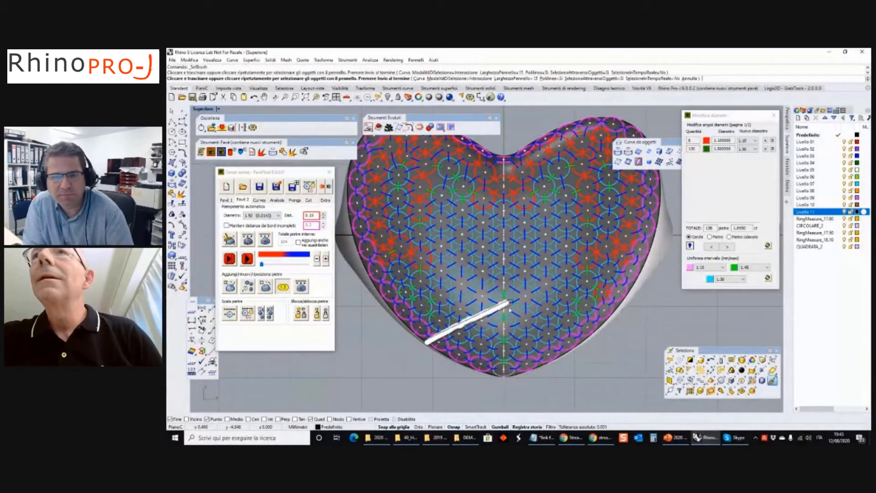
pyautogui.moveTo(508, 310); pyautogui.dragTo(576, 356)
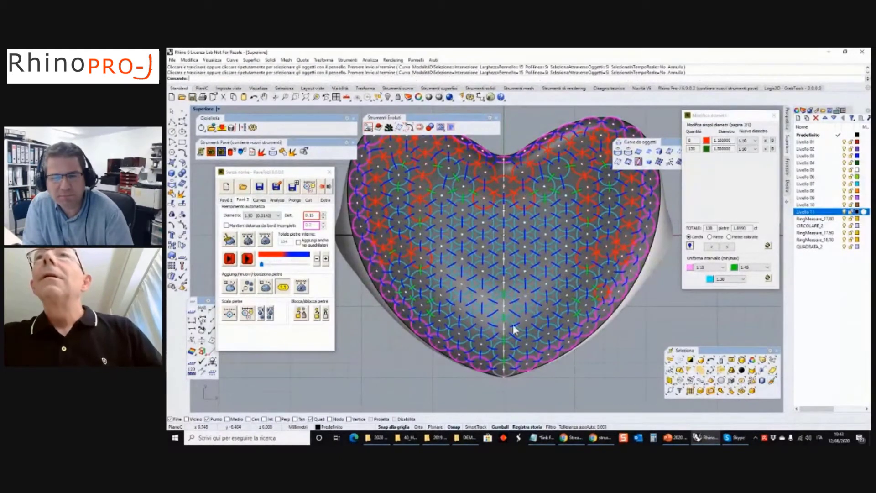
pyautogui.moveTo(513, 265); pyautogui.dragTo(397, 310)
pyautogui.moveTo(510, 263); pyautogui.dragTo(630, 340)
pyautogui.moveTo(504, 242); pyautogui.dragTo(381, 294)
pyautogui.press('Return')
pyautogui.press('Return')
pyautogui.moveTo(510, 236); pyautogui.dragTo(620, 310)
pyautogui.moveTo(516, 211); pyautogui.dragTo(513, 239, button='right')
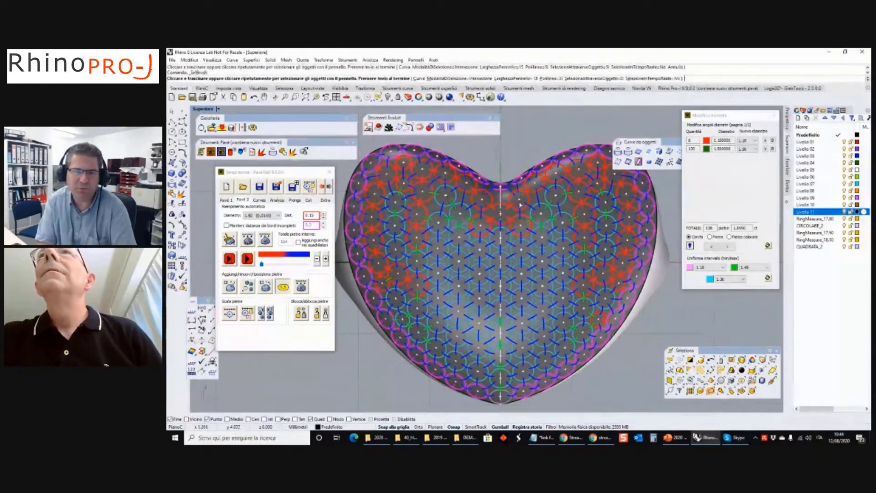
# In the perspective view, run the border stone optimization, rerun the inner stone optimization and end the brush selection
pyautogui.click(788, 118)
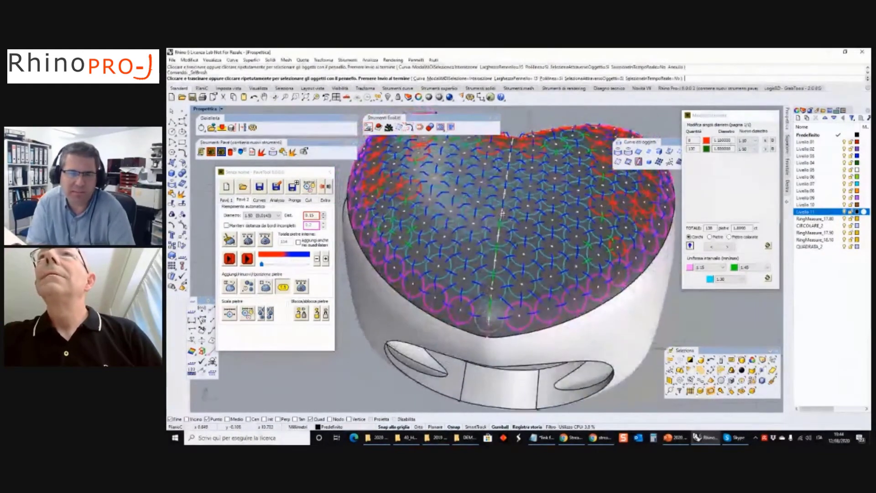
pyautogui.click(226, 200)
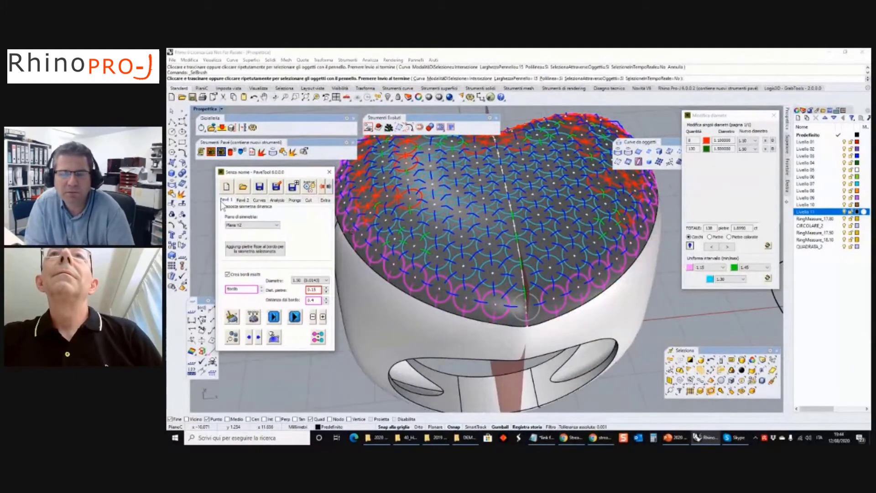
pyautogui.click(295, 316)
pyautogui.click(243, 200)
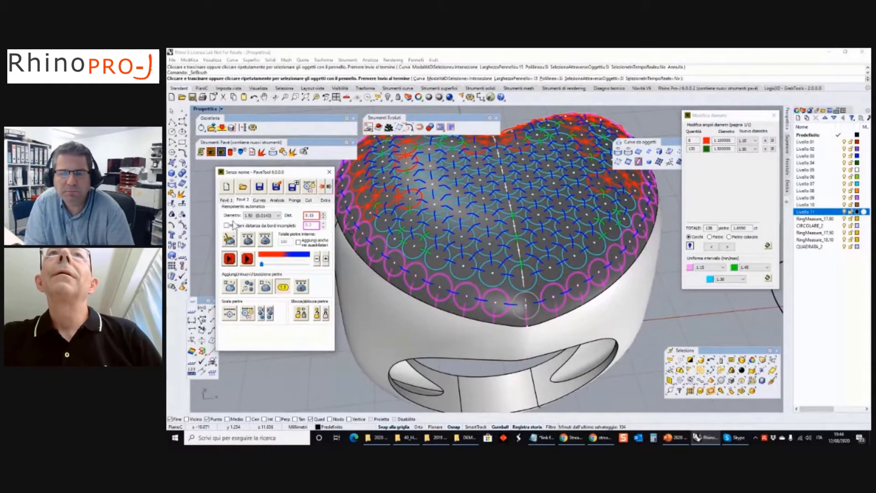
pyautogui.click(230, 260)
pyautogui.rightClick(421, 235)
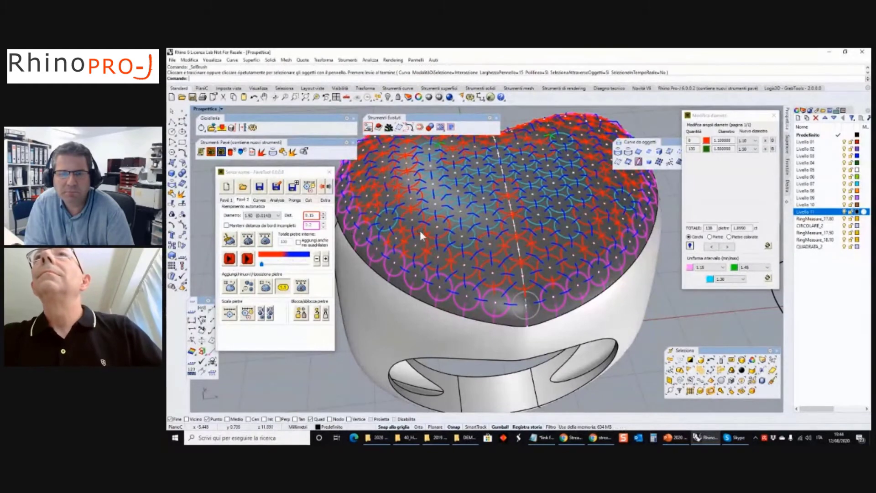
pyautogui.moveTo(422, 235); pyautogui.dragTo(480, 251, button='right')
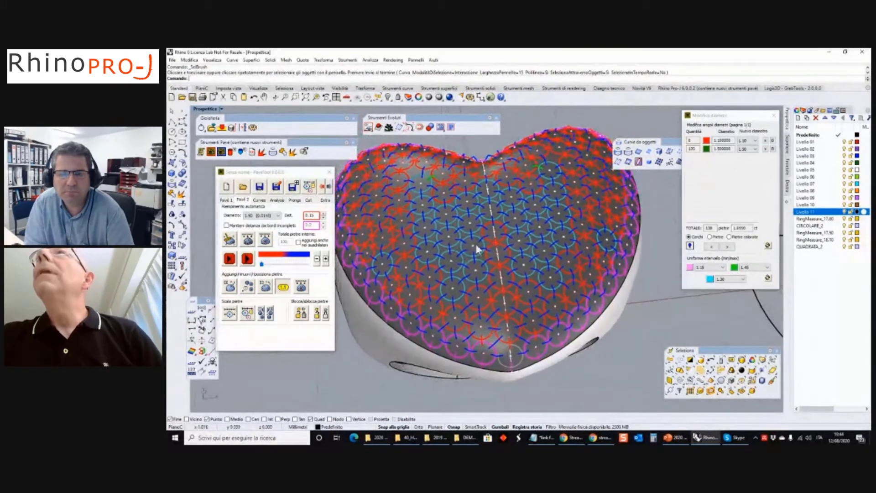
pyautogui.moveTo(547, 208); pyautogui.dragTo(517, 202, button='right')
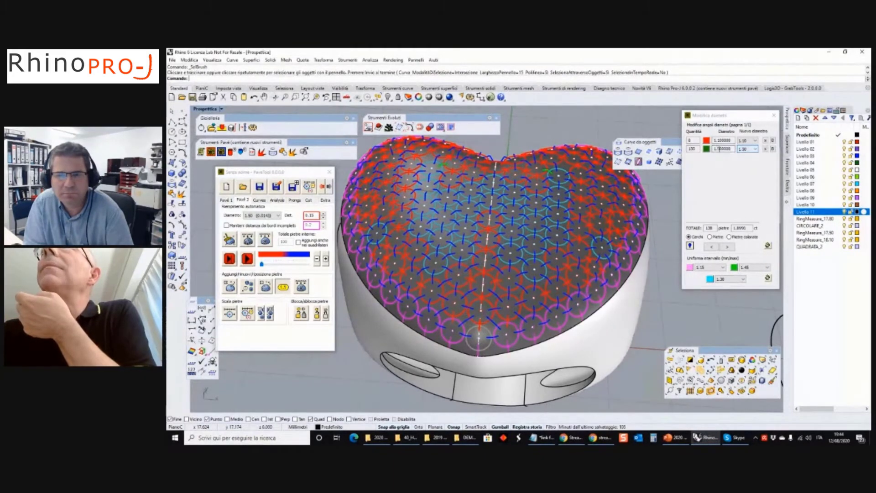
# Display the pavé as coloured stones and inspect the heart's upper lobe up close
pyautogui.click(729, 238)
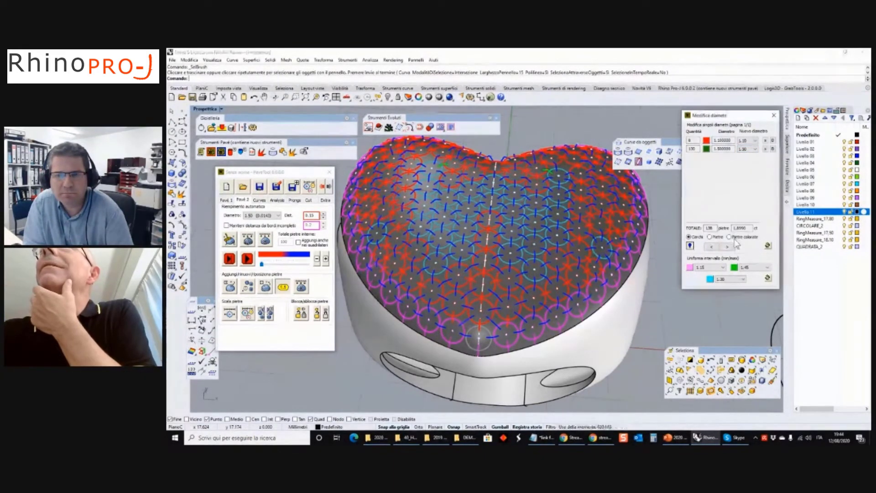
pyautogui.moveTo(576, 216); pyautogui.dragTo(445, 220, button='right')
pyautogui.scroll(5, 445, 220)
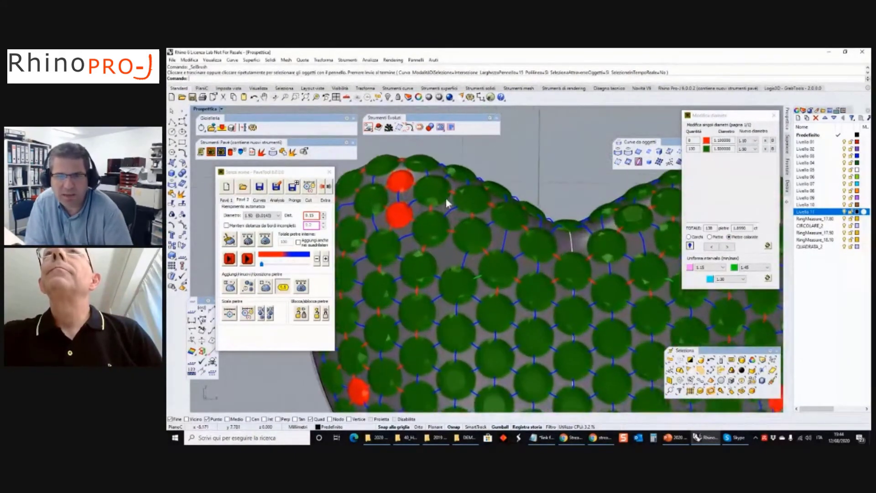
# Add a single 1.10 mm stone among the 1.50 mm stones on the heart's left lobe
pyautogui.click(230, 286)
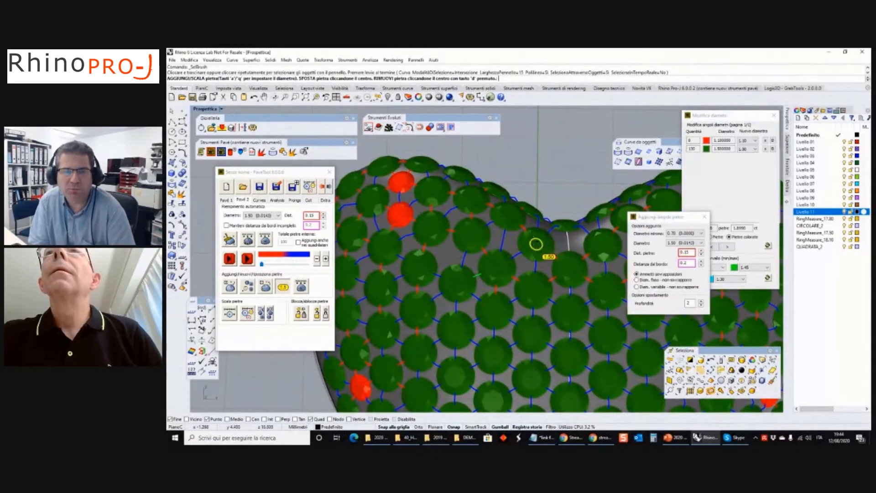
pyautogui.click(447, 254)
pyautogui.press('Return')
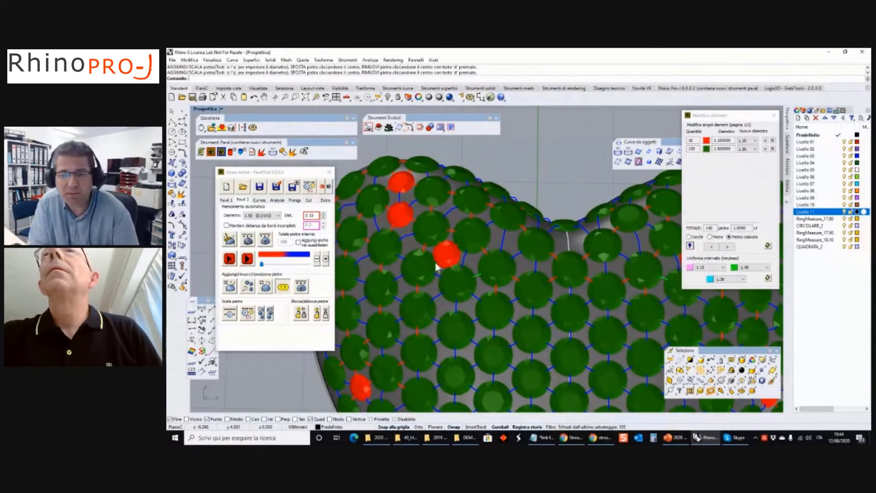
# Rerun the inner stone optimization on the heart and revisit the border stone settings
pyautogui.click(230, 259)
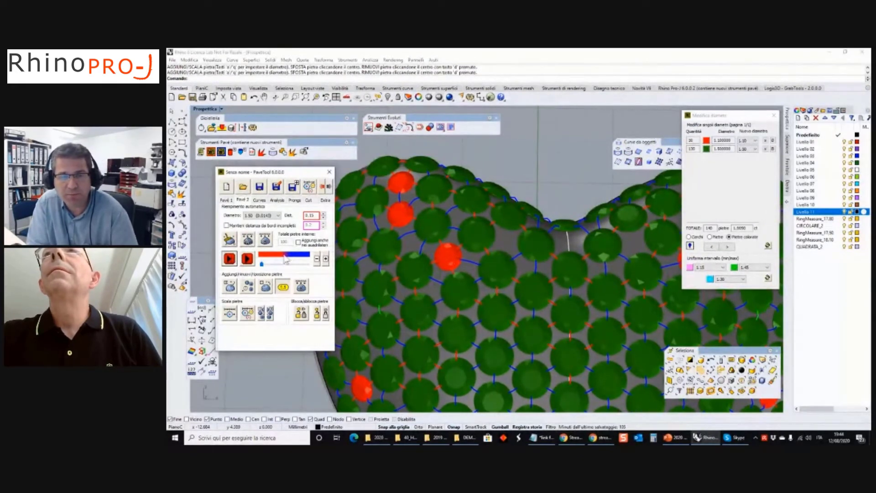
pyautogui.scroll(-6, 470, 280)
pyautogui.moveTo(479, 310); pyautogui.dragTo(526, 244, button='right')
pyautogui.click(231, 203)
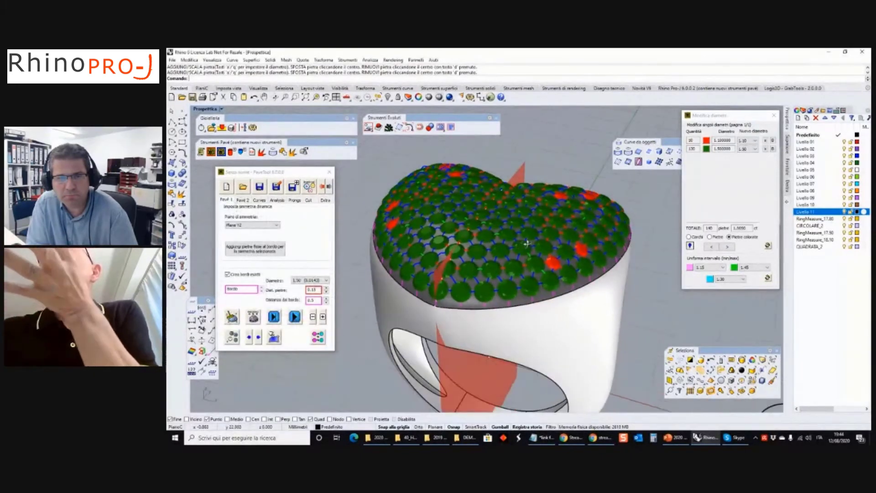
pyautogui.click(327, 299)
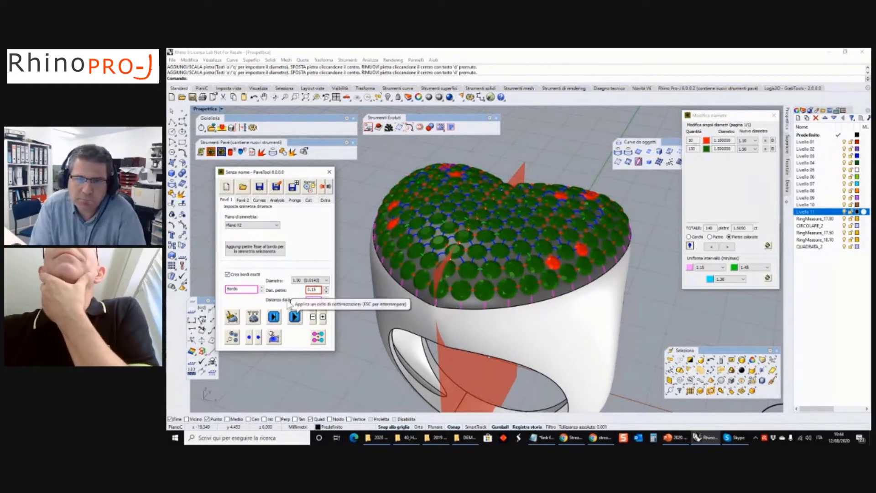
pyautogui.click(243, 201)
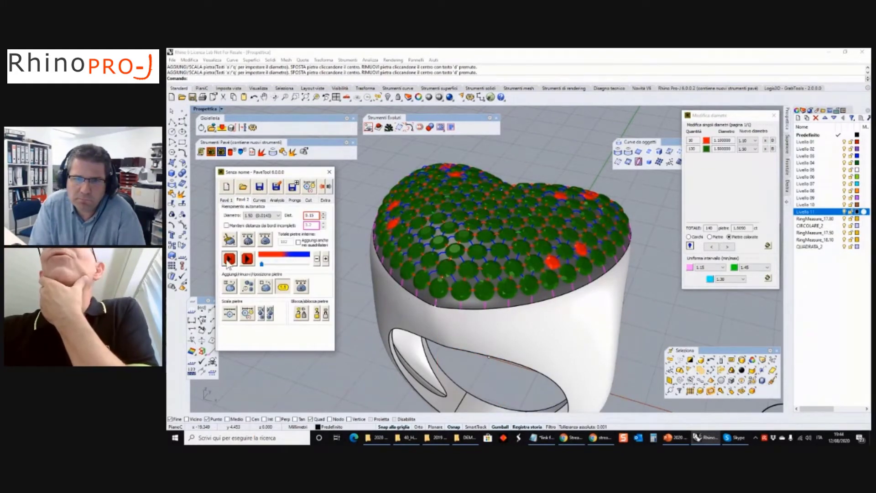
# Switch the pavé display from coloured stones to plain stones and view the heart obliquely
pyautogui.moveTo(498, 206); pyautogui.dragTo(491, 260, button='right')
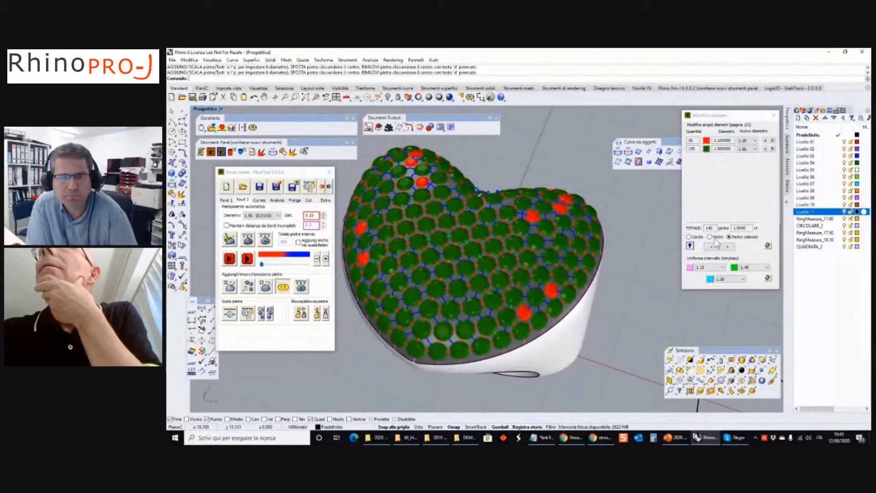
pyautogui.click(710, 237)
pyautogui.moveTo(539, 231); pyautogui.dragTo(511, 218, button='right')
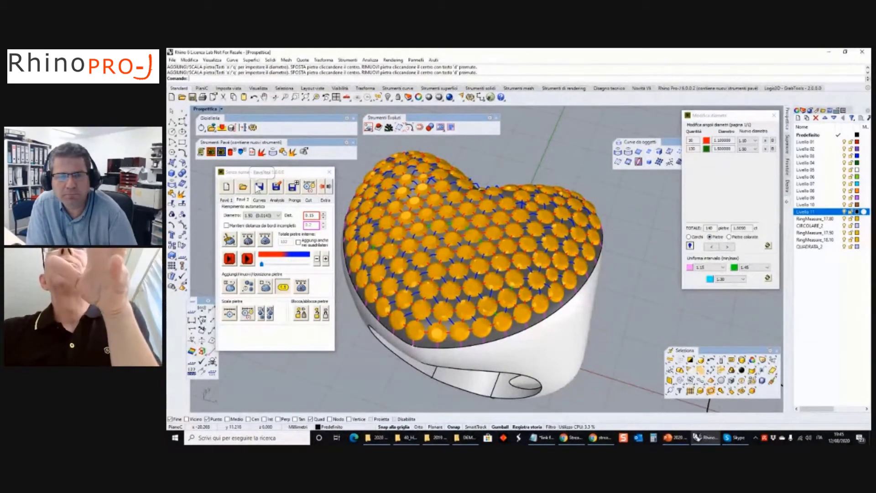
# Save the pavé project as mypavé in the 2020 08 10 webinar folder
pyautogui.click(260, 187)
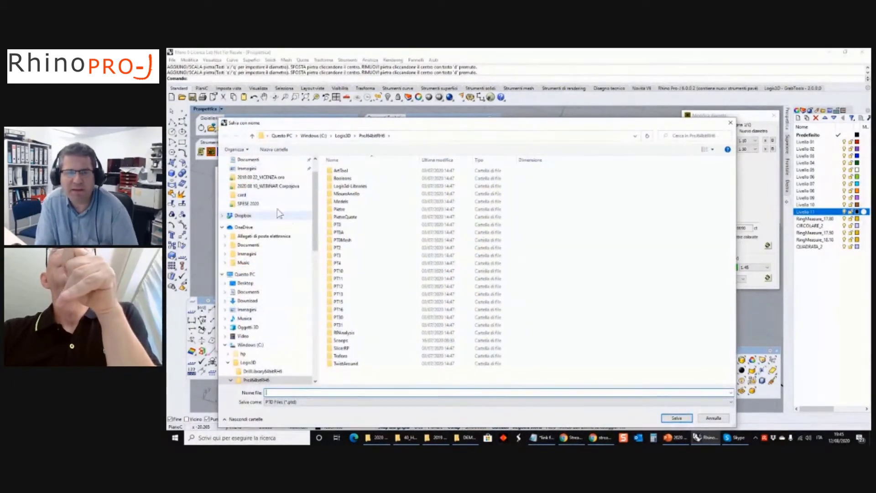
pyautogui.click(273, 186)
pyautogui.click(307, 393)
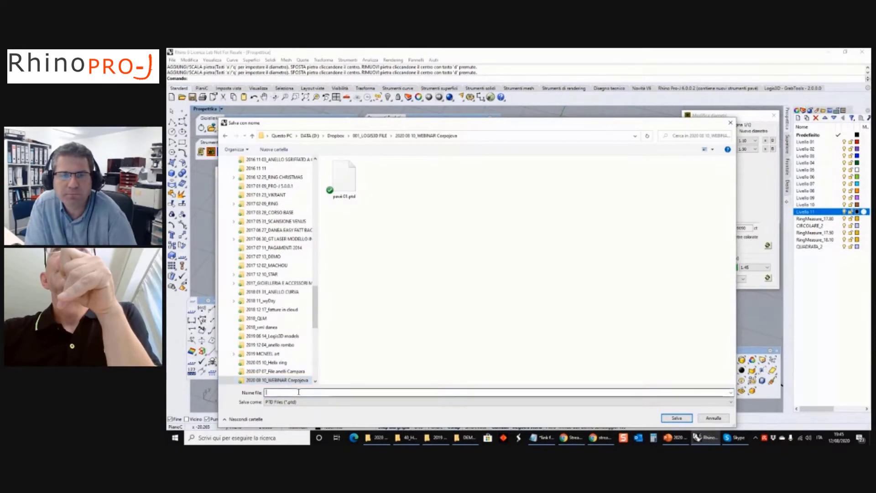
pyautogui.write('mypavé')
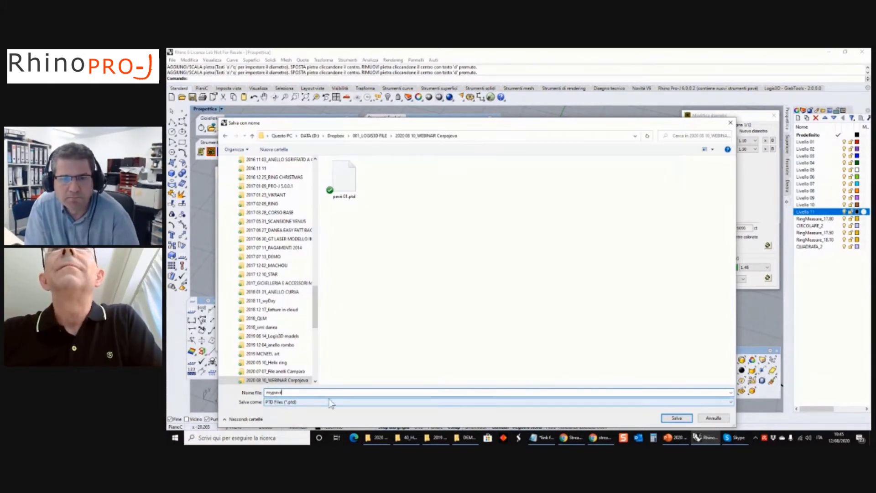
pyautogui.click(678, 419)
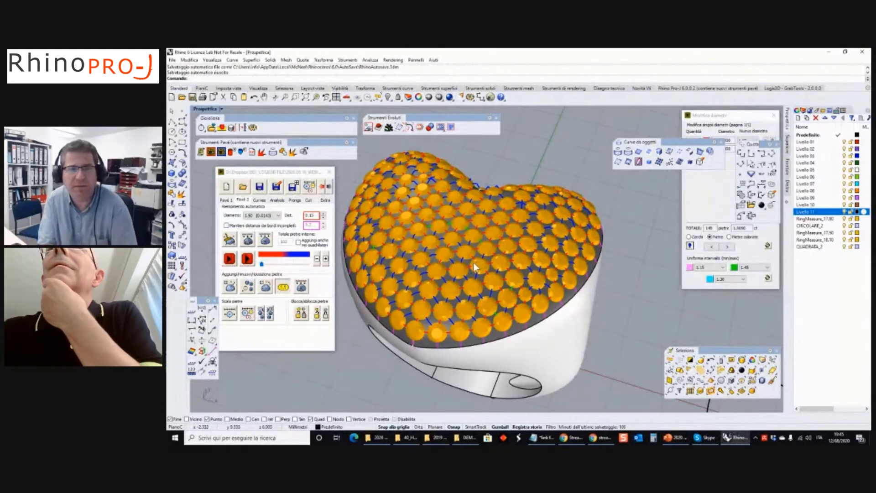
# Set the inner prongs to height 0.4 and diameter 0.7, with the adaptive diameter ranging from 0.65 to 0.7
pyautogui.moveTo(475, 267); pyautogui.dragTo(431, 224, button='right')
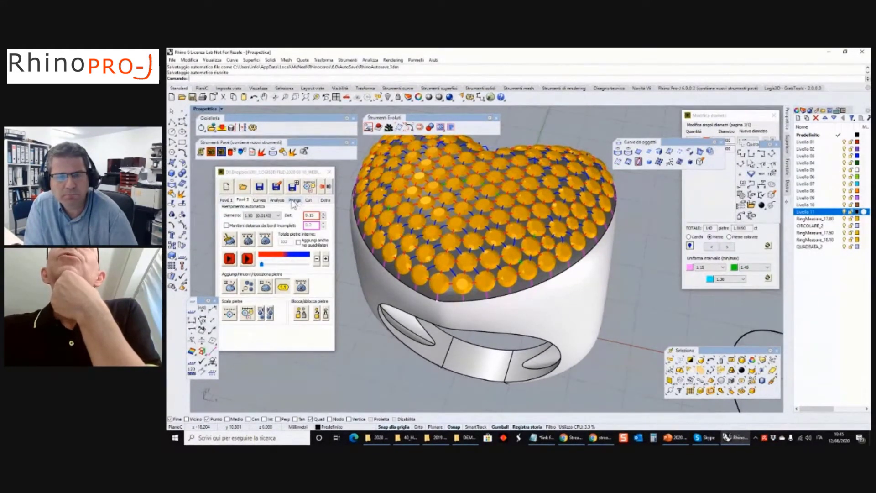
pyautogui.click(294, 201)
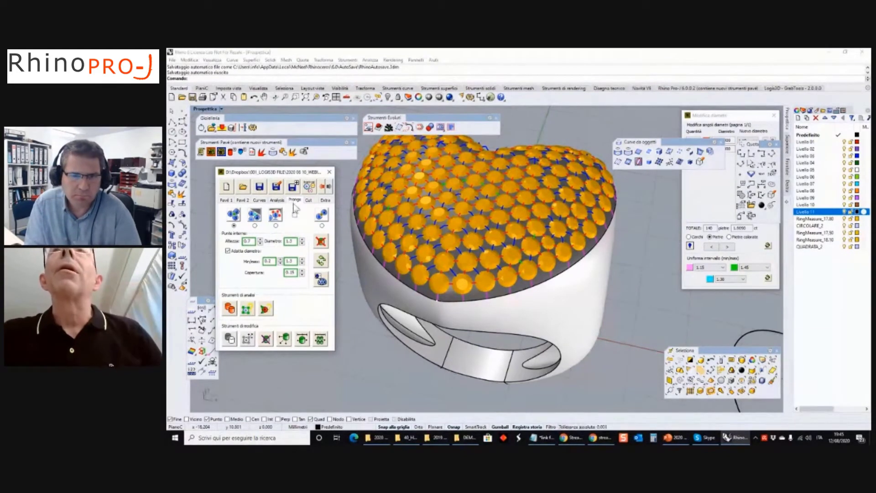
pyautogui.moveTo(419, 235); pyautogui.dragTo(477, 230, button='right')
pyautogui.scroll(5, 471, 258)
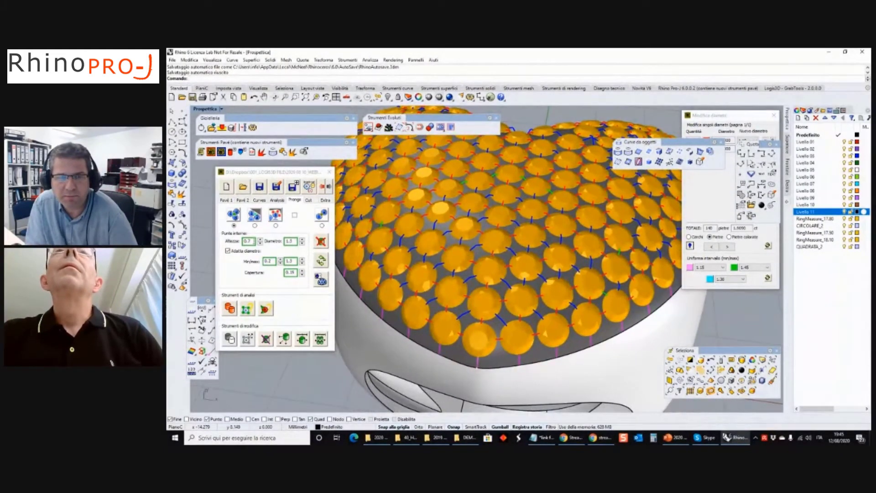
pyautogui.click(261, 243)
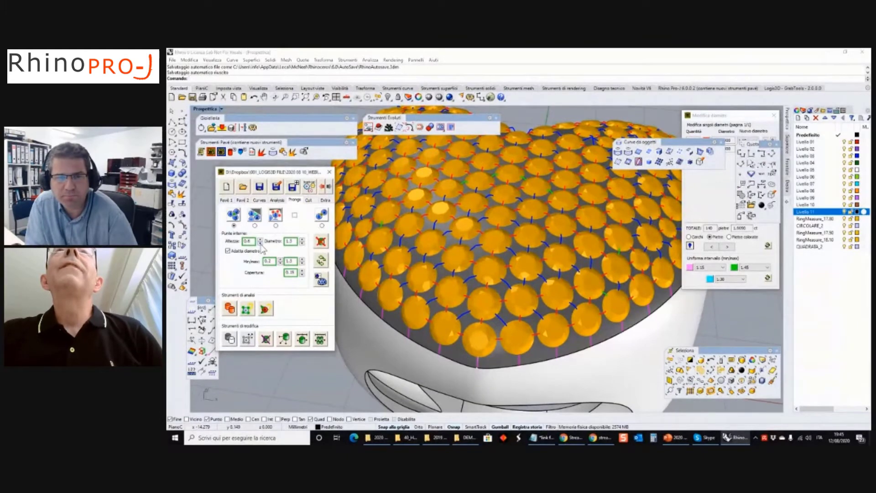
pyautogui.click(261, 244)
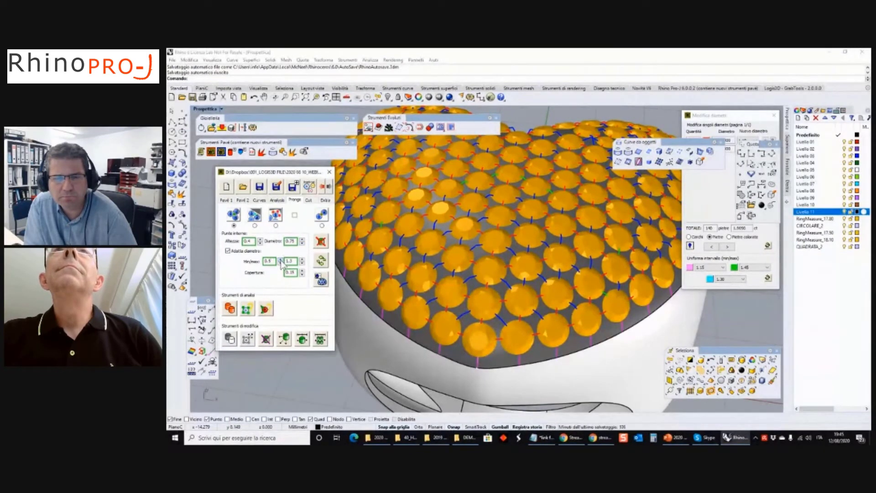
pyautogui.click(280, 259)
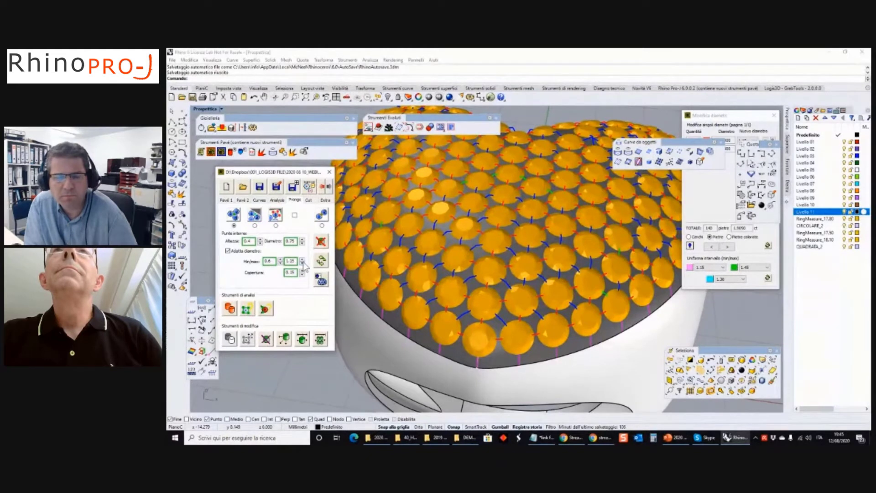
pyautogui.click(302, 263)
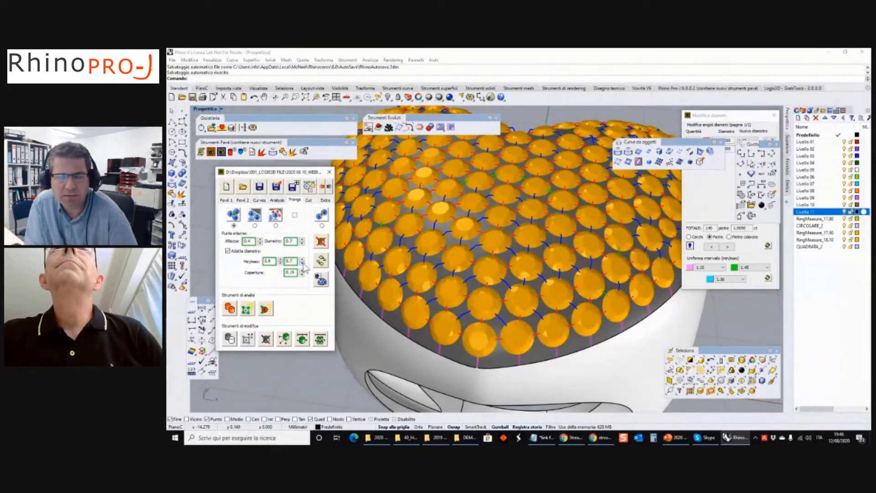
pyautogui.click(303, 263)
pyautogui.click(280, 259)
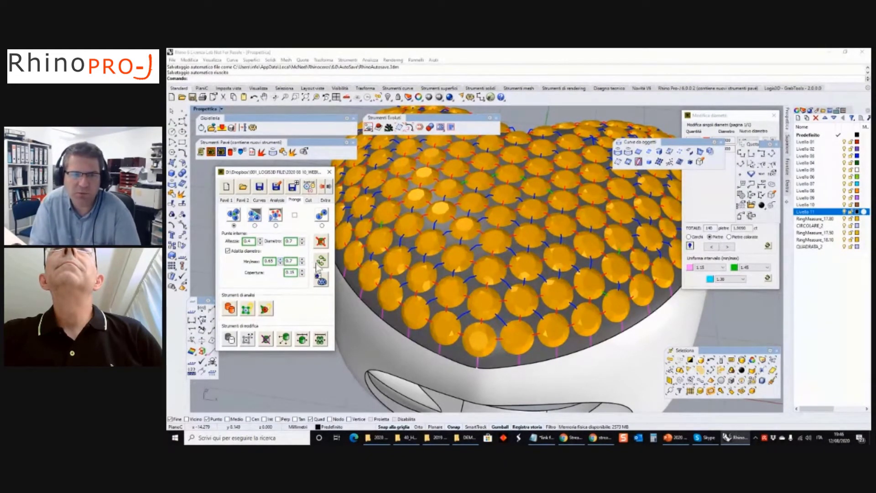
# Generate the inner prongs between the pavé stones and inspect them up close and along the heart's edge
pyautogui.click(322, 261)
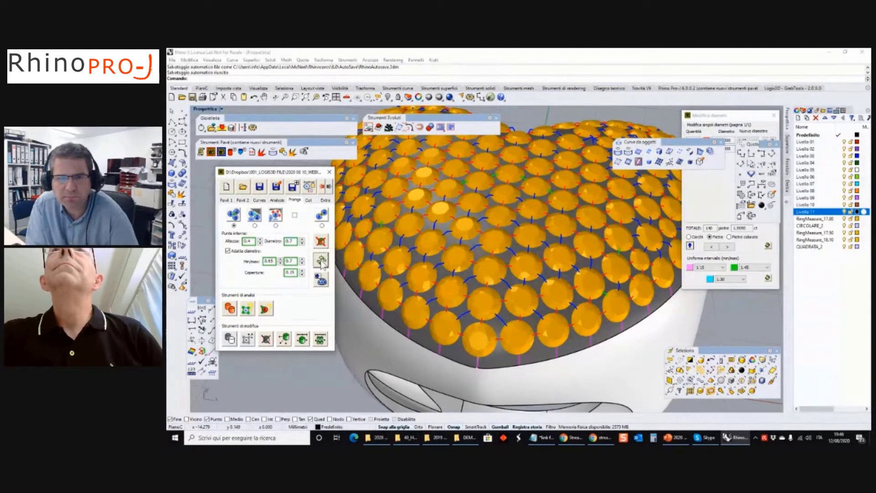
pyautogui.scroll(3, 473, 250)
pyautogui.scroll(5, 475, 242)
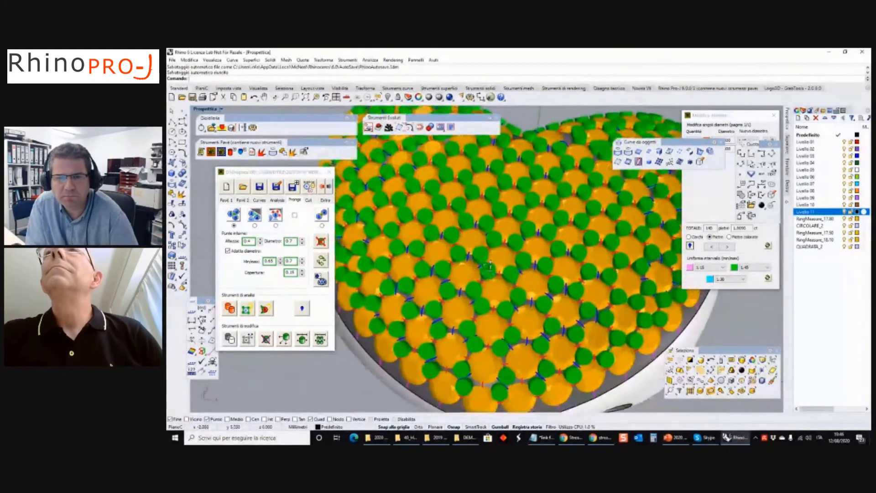
pyautogui.scroll(-5, 483, 224)
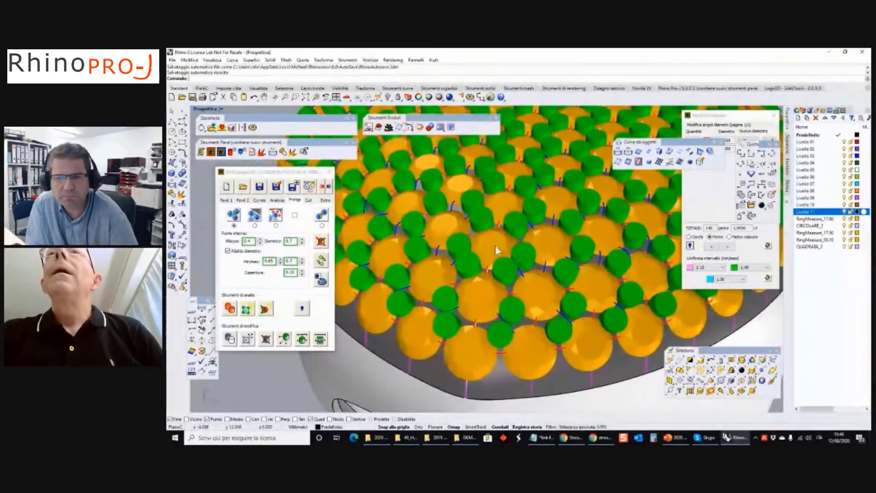
pyautogui.moveTo(492, 259); pyautogui.dragTo(469, 229, button='right')
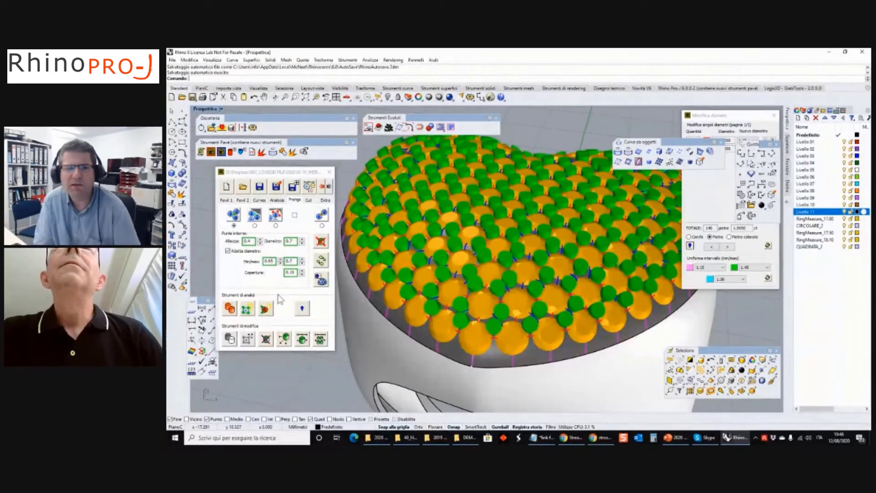
pyautogui.moveTo(446, 239)
pyautogui.mouseDown(button='right')
pyautogui.moveTo(447, 260)
pyautogui.moveTo(445, 231)
pyautogui.mouseUp(button='right')
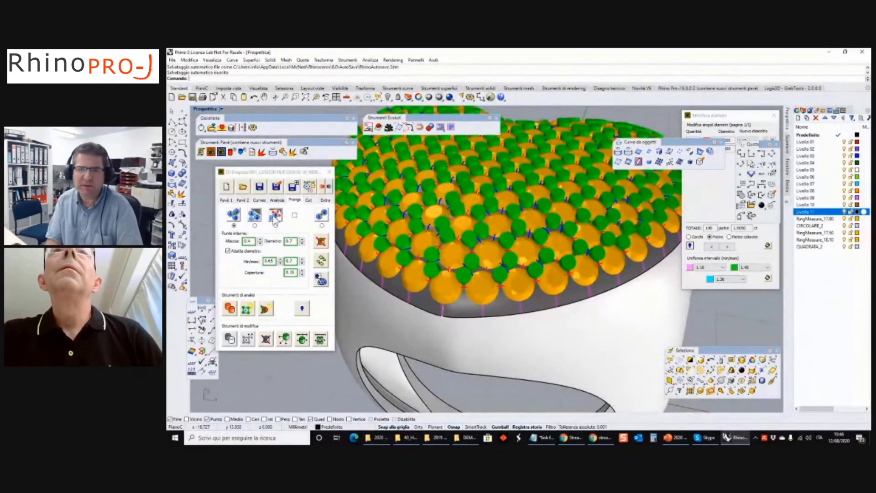
# Create the outer prongs along the heart's border with height 0.45, diameter 0.7 and coverage 0.1, and inspect them
pyautogui.click(255, 226)
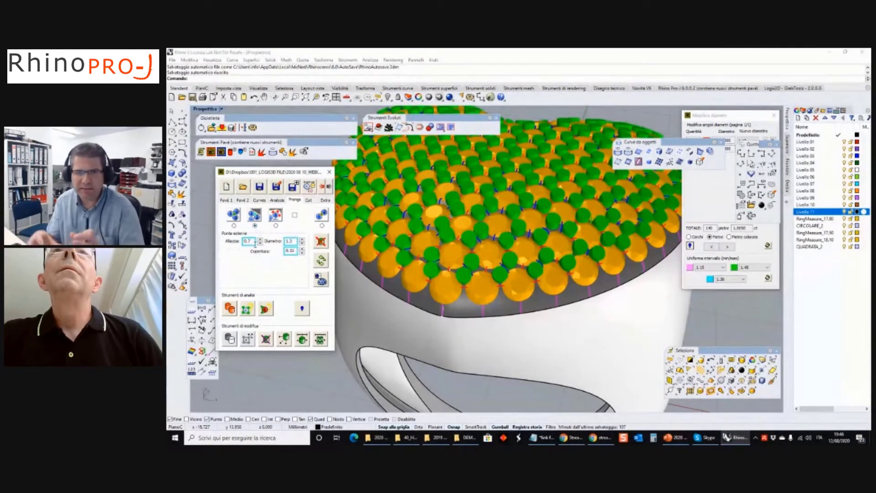
pyautogui.click(259, 243)
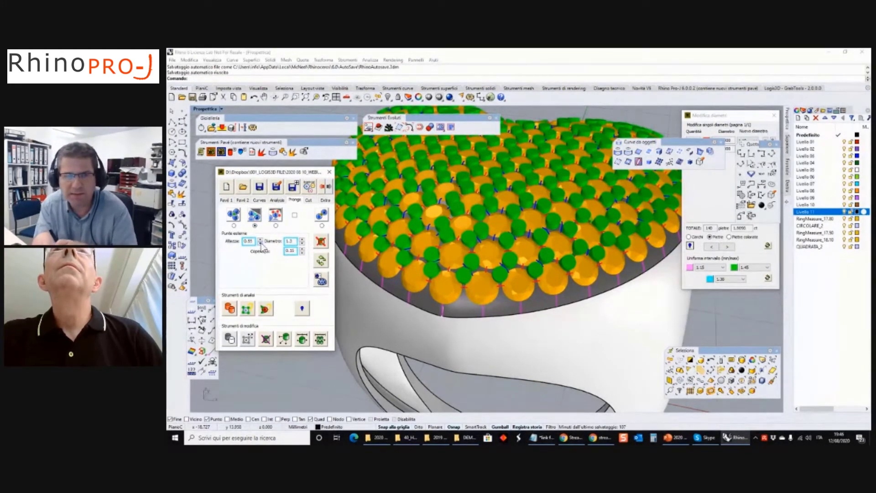
pyautogui.click(302, 240)
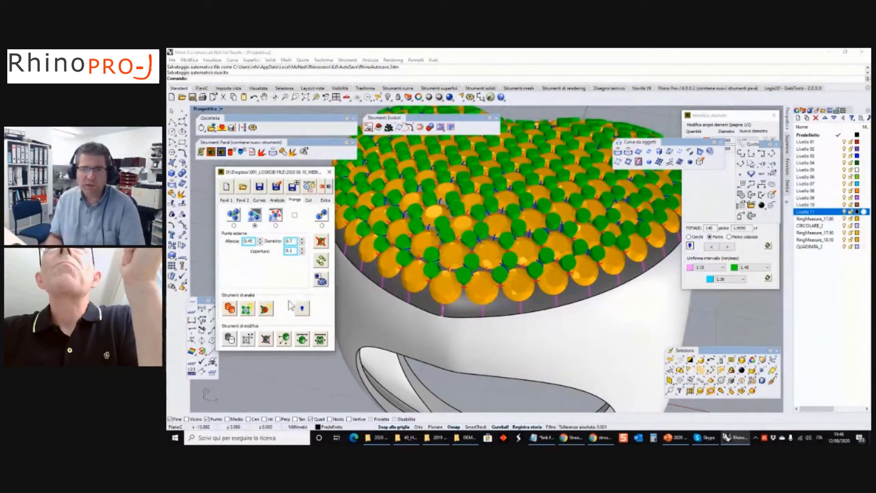
pyautogui.click(322, 260)
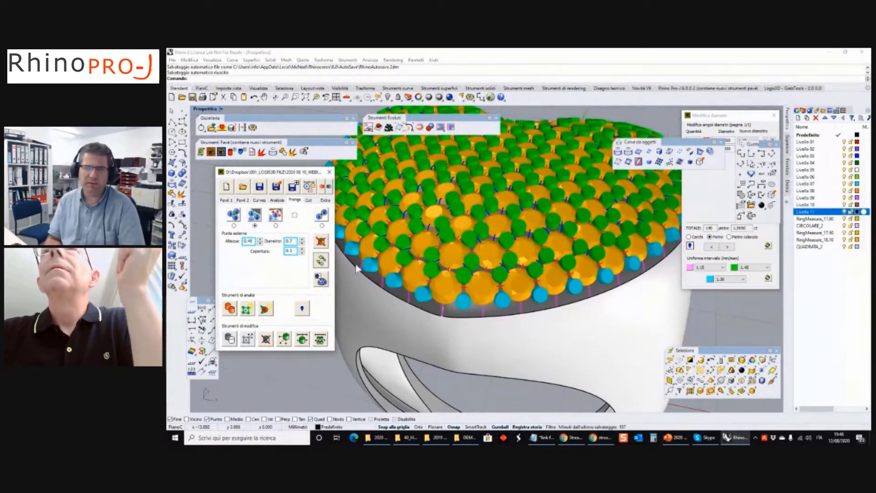
pyautogui.moveTo(357, 269); pyautogui.dragTo(472, 235, button='right')
pyautogui.scroll(3, 484, 248)
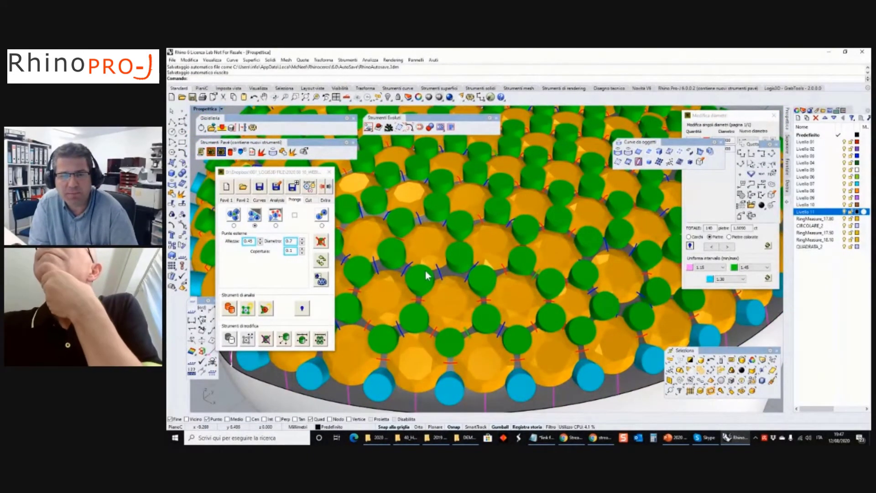
pyautogui.scroll(-4, 427, 276)
pyautogui.moveTo(432, 267); pyautogui.dragTo(465, 262, button='right')
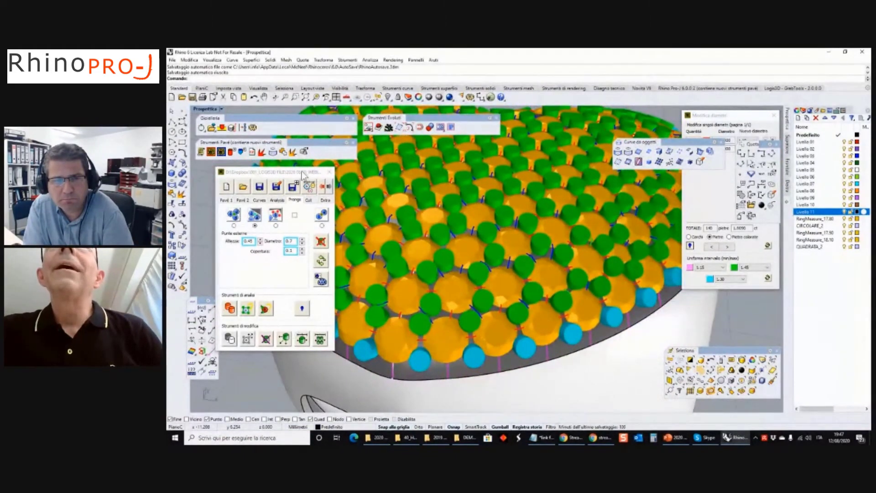
# Look over the global prong parameter options for diameter, height and coverage, leaving them unapplied
pyautogui.moveTo(302, 172); pyautogui.dragTo(302, 167)
pyautogui.scroll(5, 457, 304)
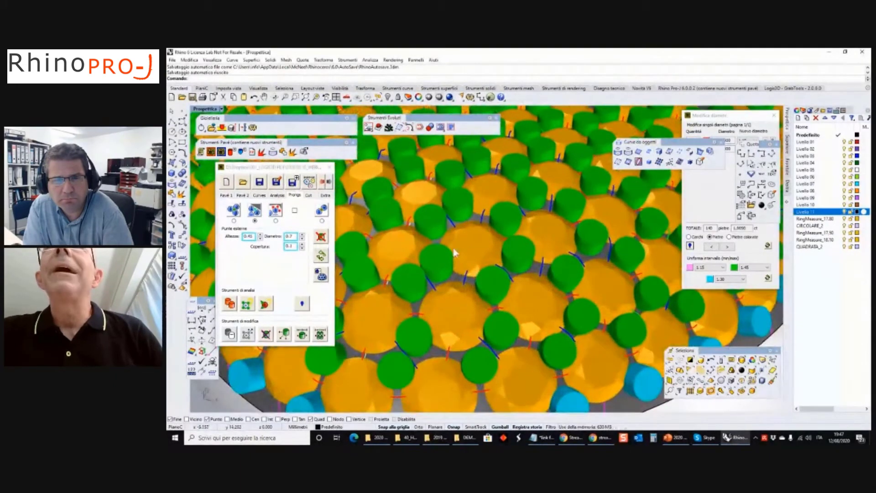
pyautogui.click(321, 335)
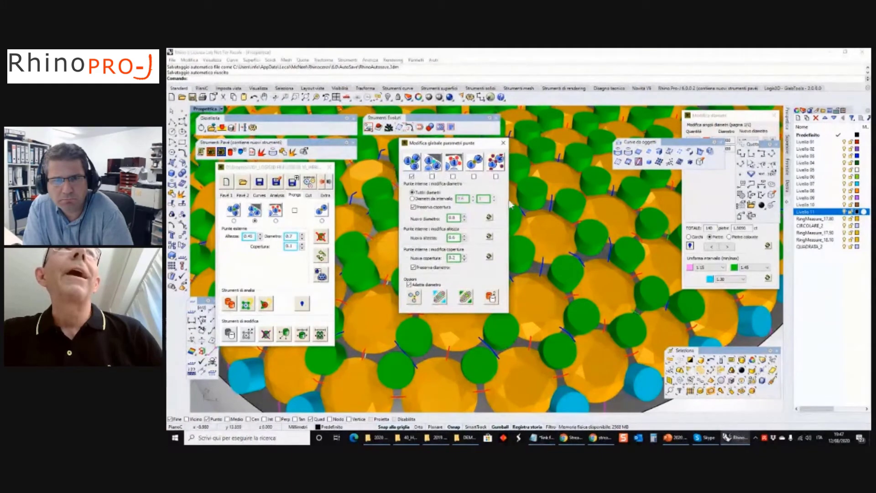
pyautogui.click(502, 144)
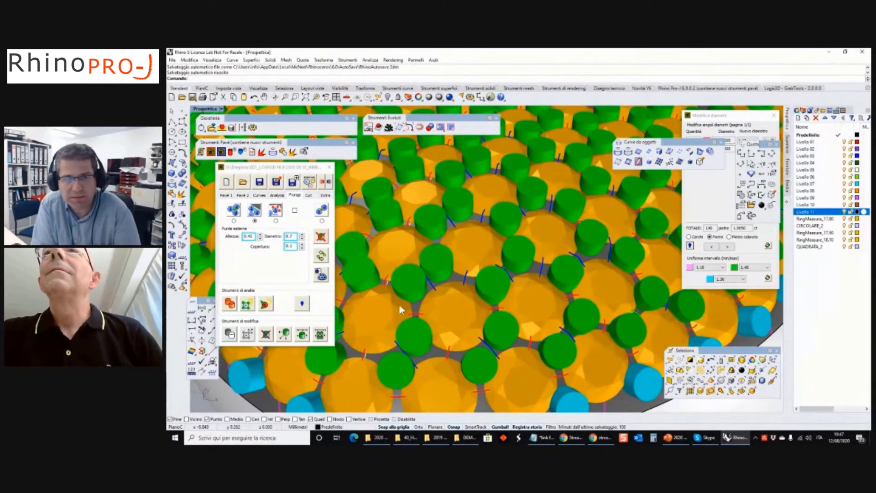
# Dynamically resize a single inner prong near the heart's lower border
pyautogui.moveTo(400, 307); pyautogui.dragTo(421, 293, button='right')
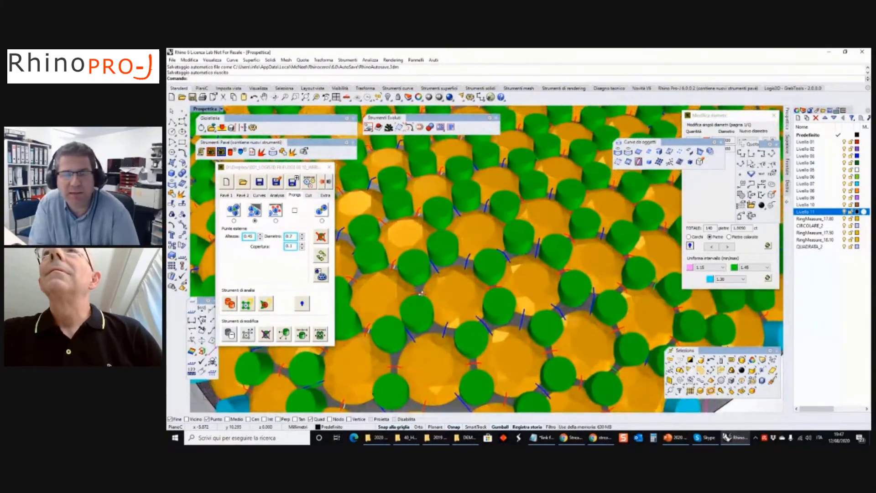
pyautogui.click(303, 334)
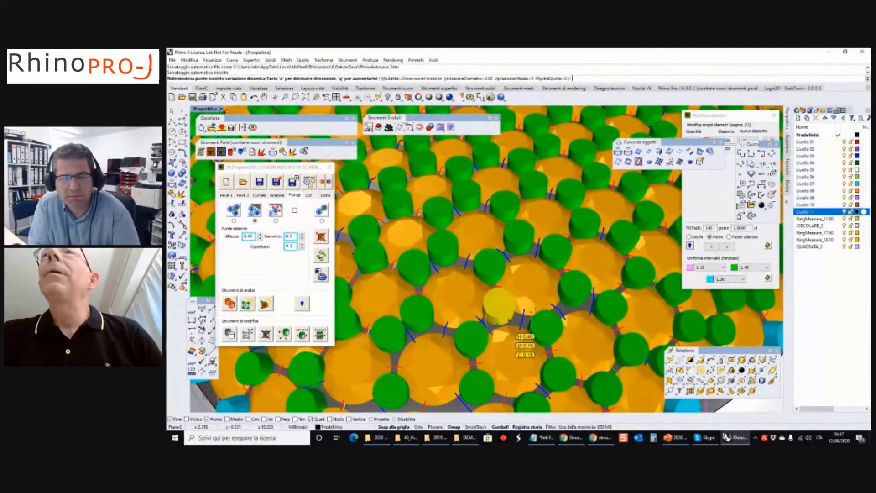
pyautogui.press('a')
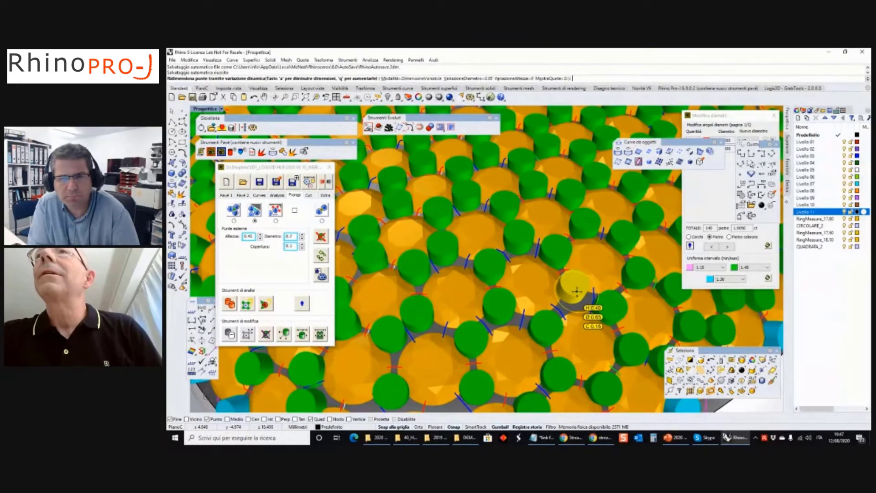
pyautogui.click(576, 291)
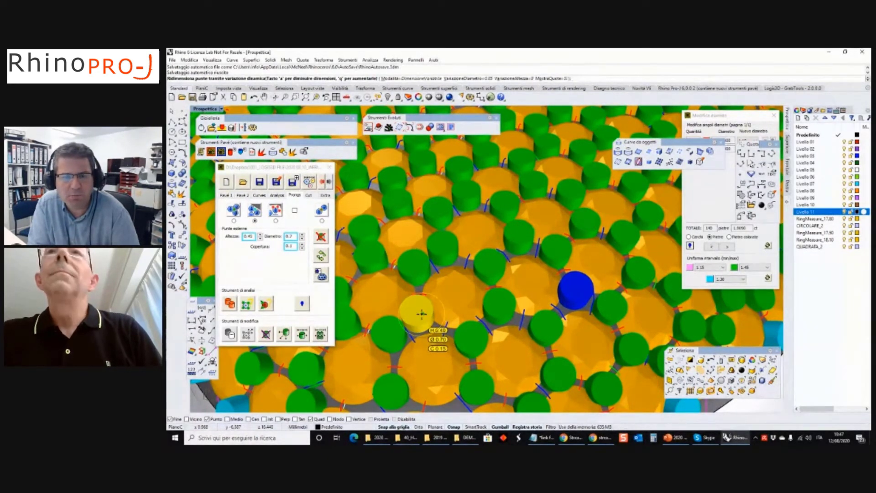
pyautogui.press('Escape')
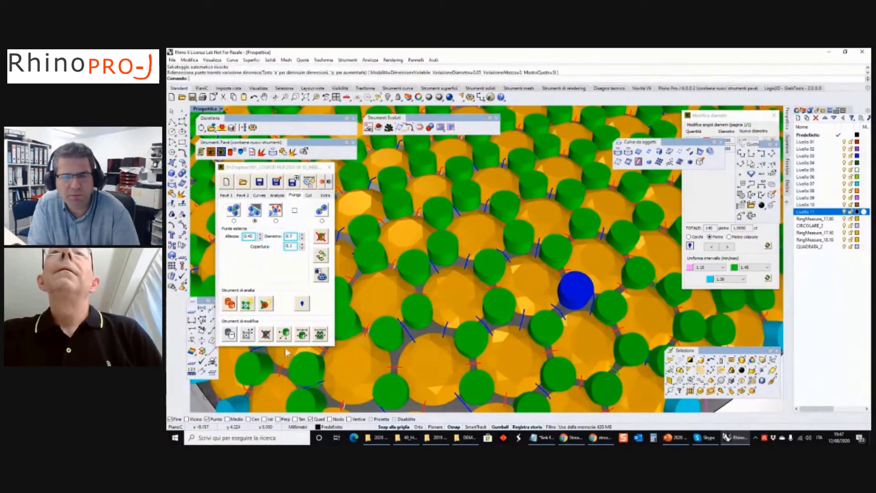
# Move an inner prong within the gap between its three surrounding stones, without copying it
pyautogui.click(284, 334)
pyautogui.click(407, 79)
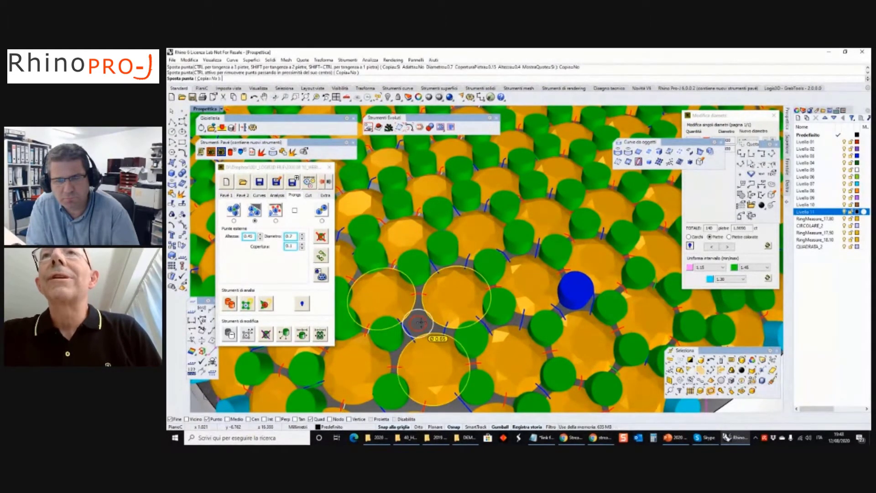
# Enable copying and place a 0.7 mm diameter prong in the gap, tangent to the three surrounding stones
pyautogui.click(419, 324)
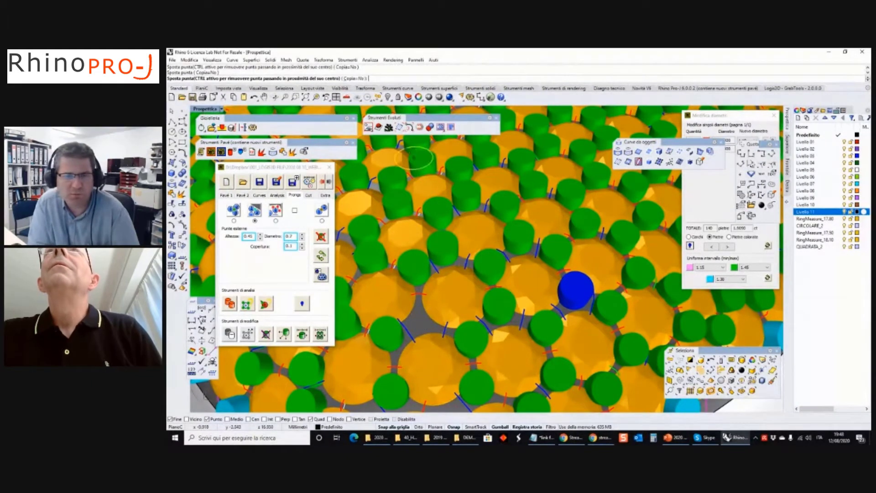
pyautogui.click(351, 80)
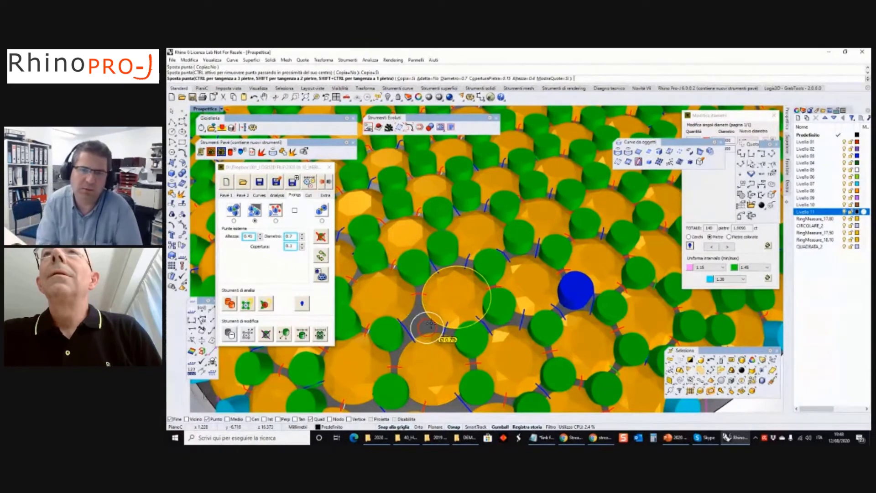
pyautogui.keyDown('ctrl'); pyautogui.click(424, 321); pyautogui.keyUp('ctrl')
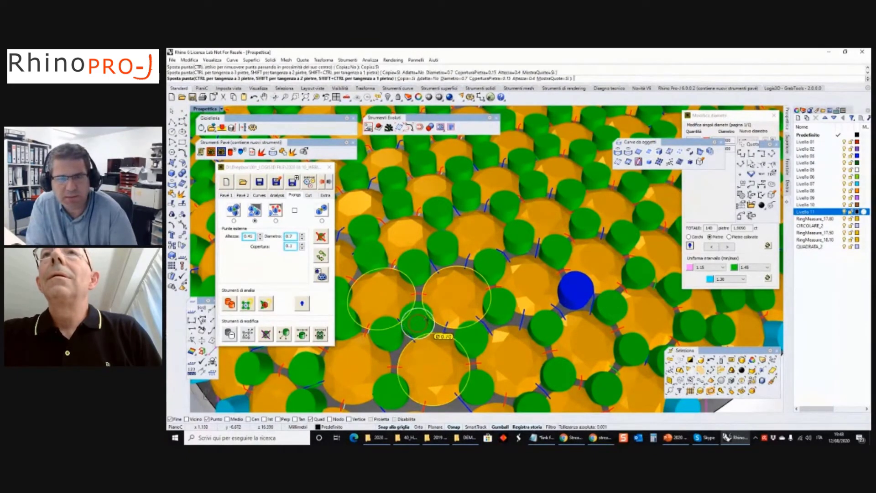
pyautogui.rightClick(423, 322)
# Use dynamic resizing to reduce the prong just placed between the three stones
pyautogui.click(303, 335)
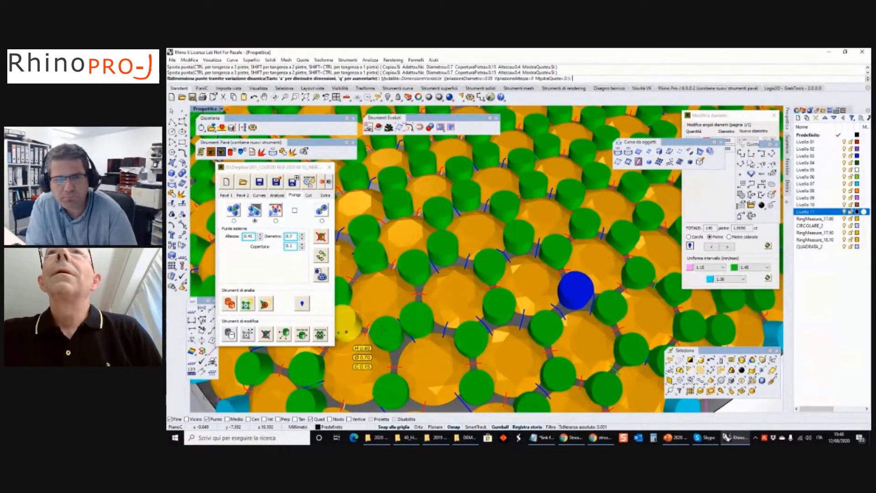
pyautogui.press('a')
pyautogui.rightClick(416, 322)
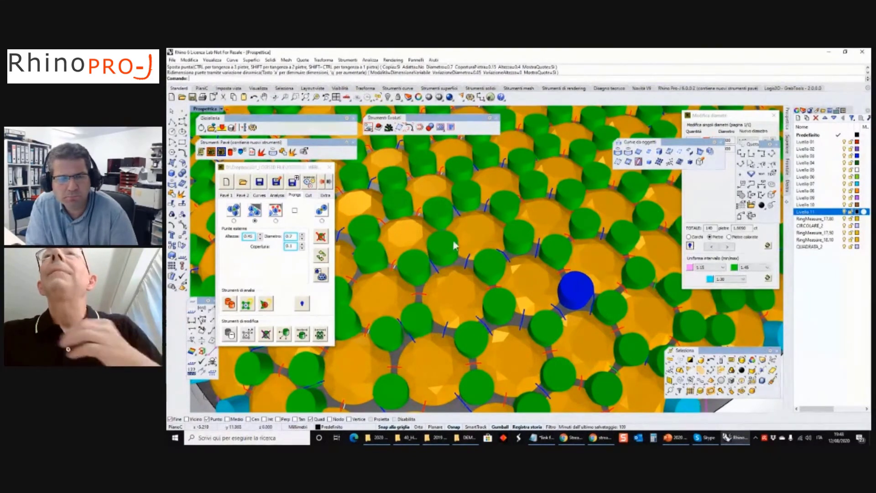
# Add two 0.7 mm prongs beside the two stones at the heart's cleft, one in the central gap and one on the outer side
pyautogui.scroll(-12, 455, 252)
pyautogui.moveTo(457, 253); pyautogui.dragTo(494, 276, button='right')
pyautogui.scroll(14, 487, 225)
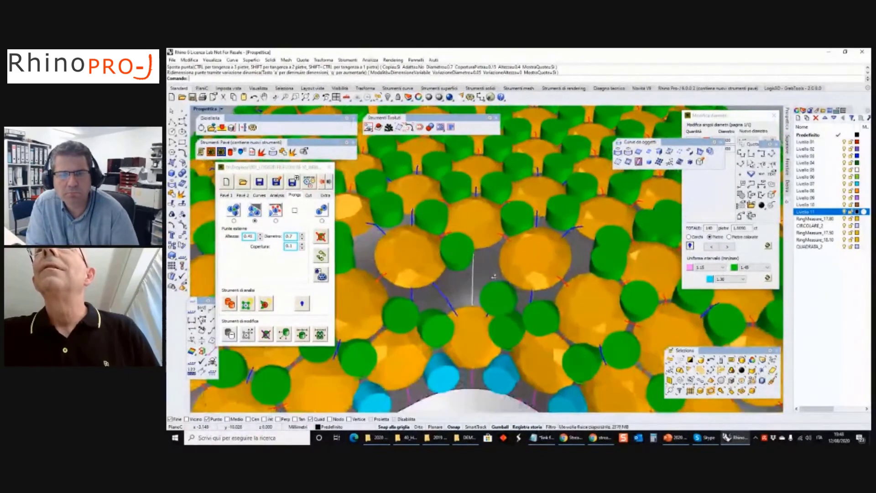
pyautogui.click(283, 335)
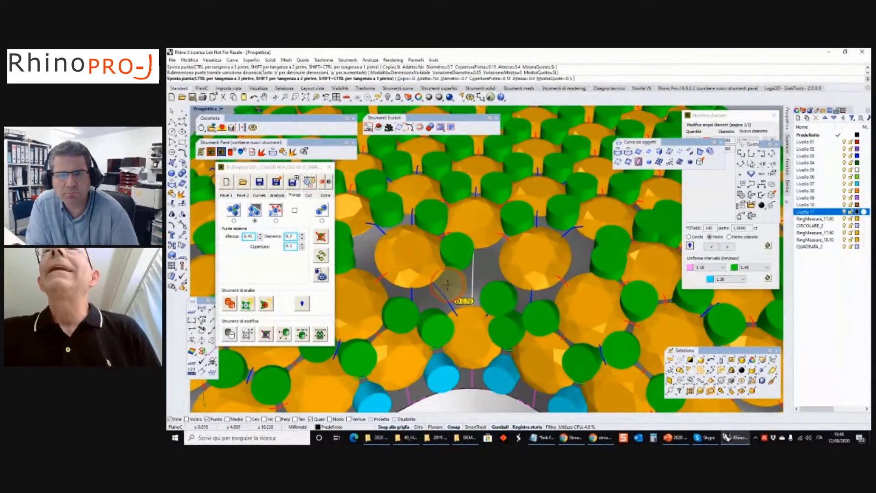
pyautogui.click(475, 272)
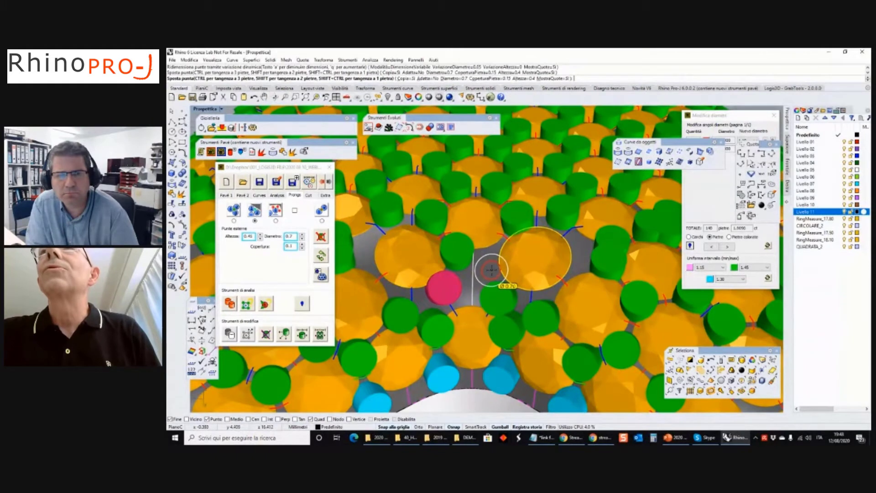
pyautogui.click(574, 243)
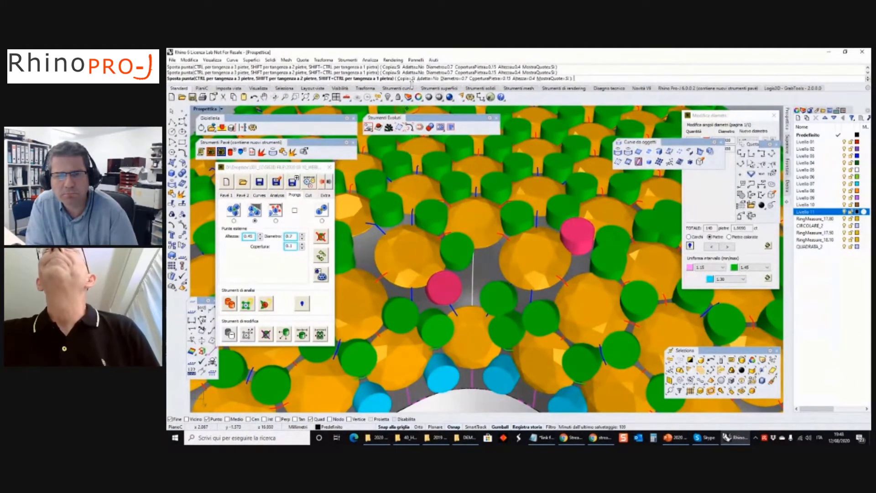
# Set the prong diameter to 0.5 and add two smaller prongs in the remaining gaps around the cleft stones
pyautogui.click(450, 79)
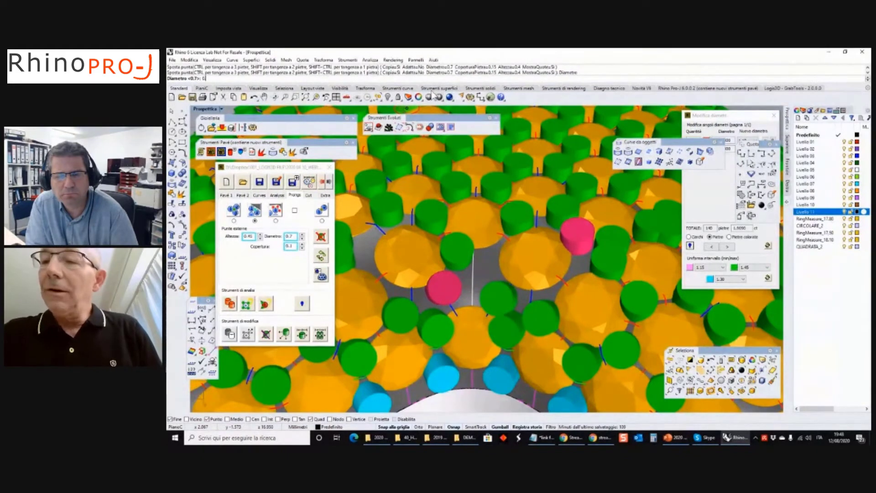
pyautogui.press('Return')
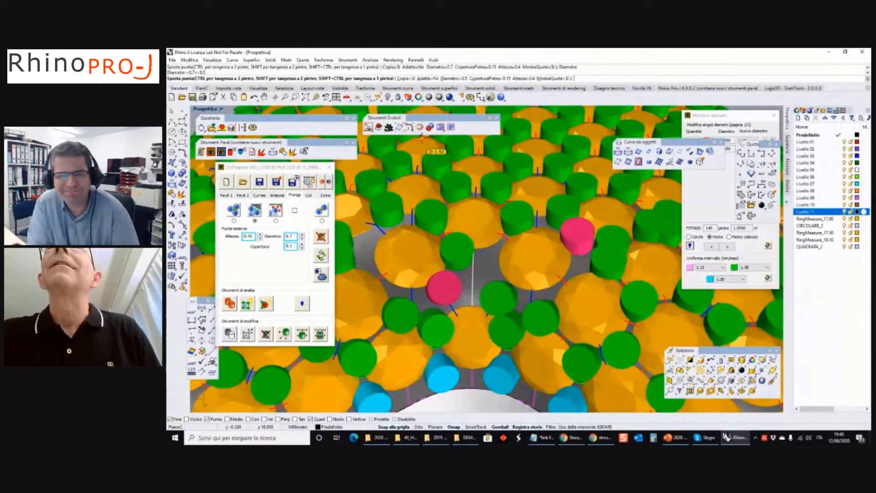
pyautogui.click(374, 244)
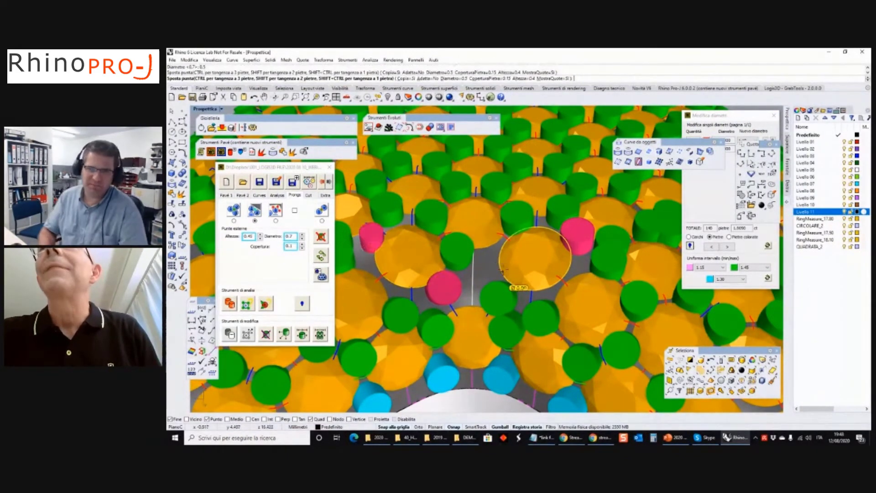
pyautogui.click(495, 261)
pyautogui.rightClick(496, 262)
# Check the prong layout around the ring and open the settings for converting the prongs to Rhino objects
pyautogui.scroll(-8, 490, 256)
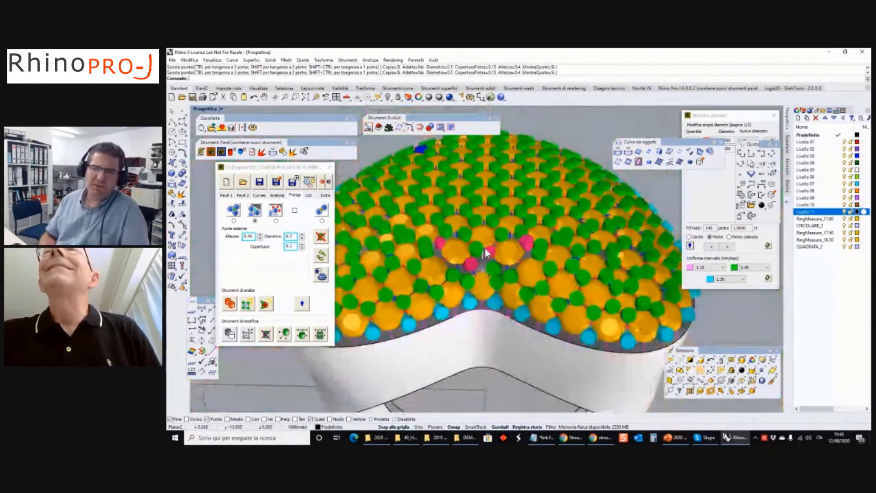
pyautogui.moveTo(487, 253); pyautogui.dragTo(508, 223, button='right')
pyautogui.scroll(5, 545, 251)
pyautogui.scroll(-8, 509, 224)
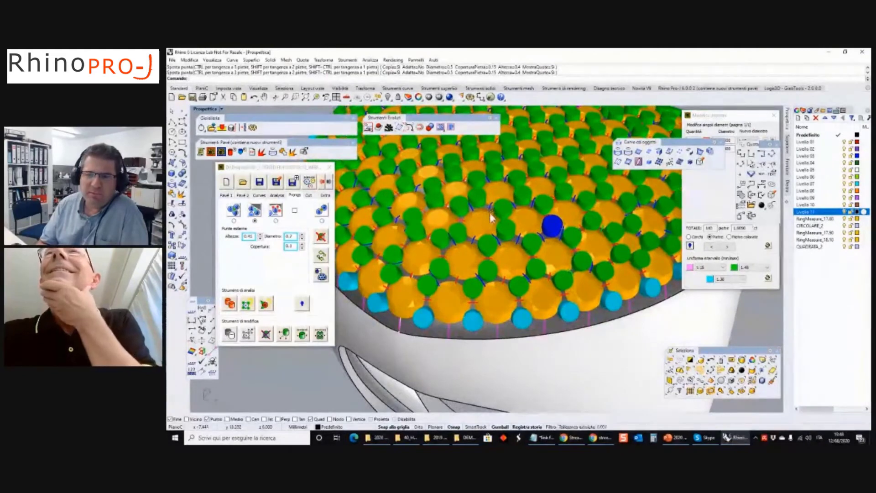
pyautogui.scroll(8, 509, 177)
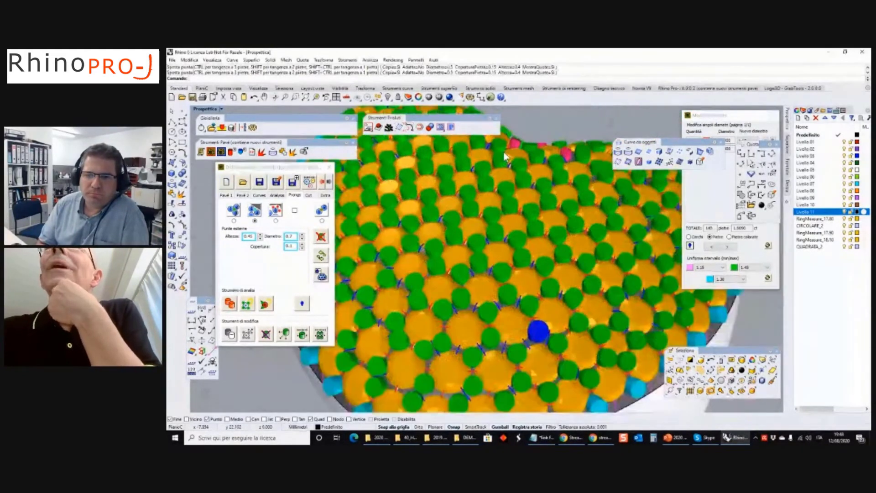
pyautogui.scroll(-6, 484, 212)
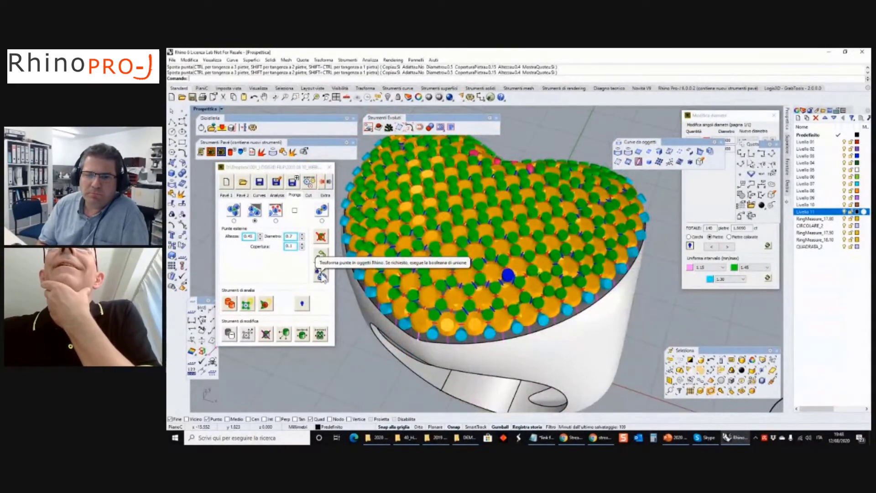
pyautogui.click(321, 256)
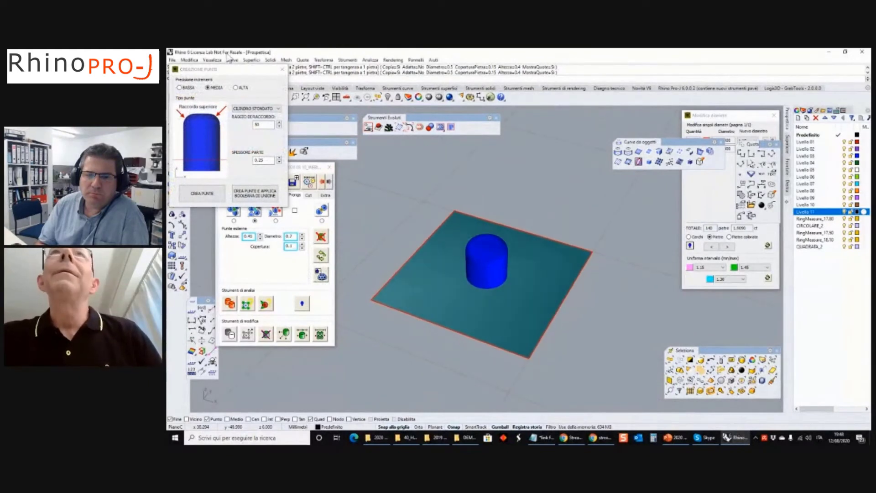
pyautogui.moveTo(239, 71); pyautogui.dragTo(328, 179)
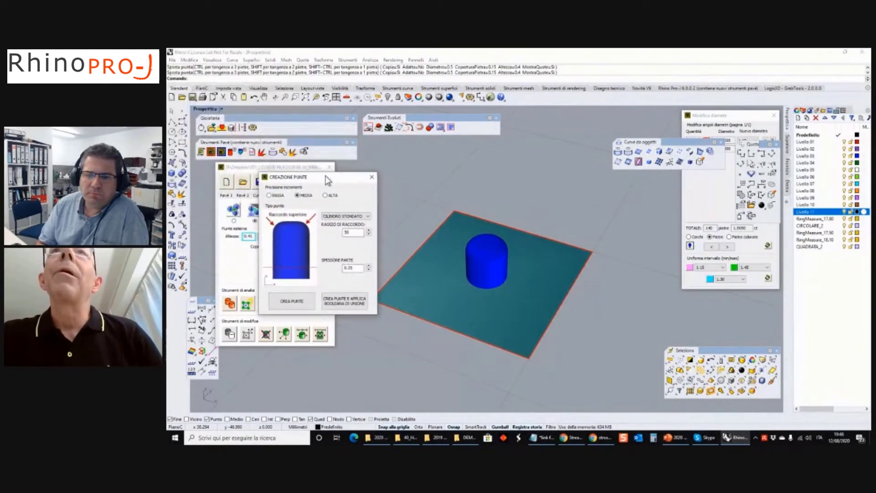
# Try the rounded cone and upper ellipsoid prong types on the sample prong
pyautogui.click(357, 217)
pyautogui.click(356, 217)
pyautogui.click(356, 217)
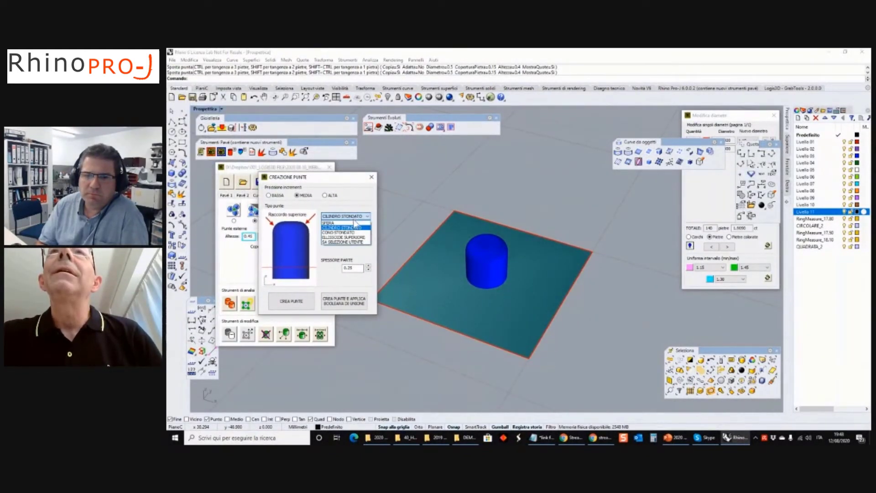
pyautogui.click(347, 233)
pyautogui.scroll(2, 432, 247)
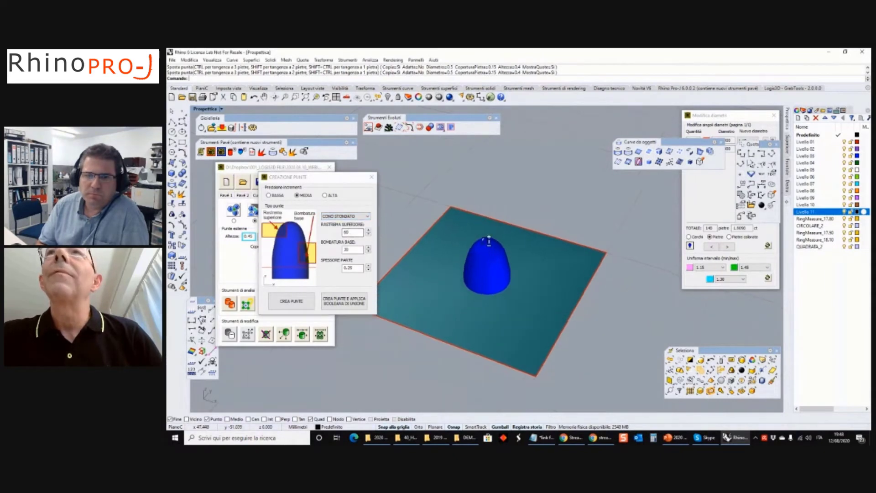
pyautogui.click(346, 216)
pyautogui.click(345, 237)
pyautogui.scroll(-1, 478, 221)
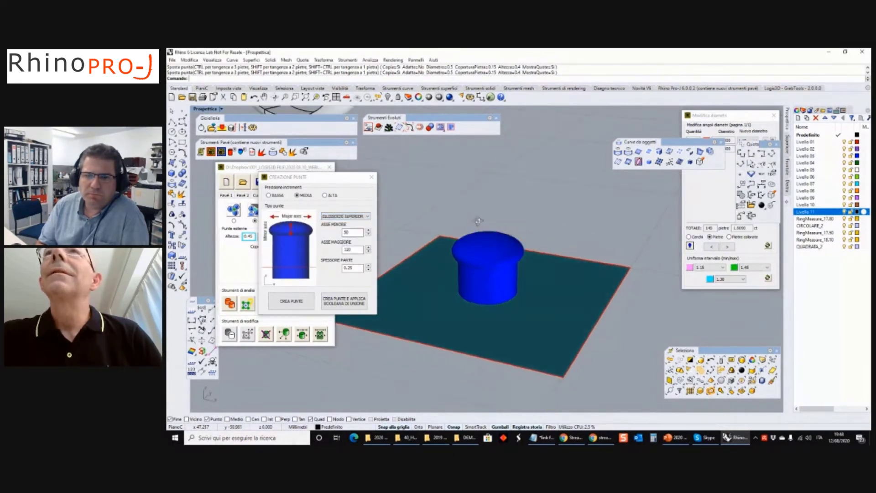
pyautogui.scroll(1, 478, 221)
pyautogui.click(345, 216)
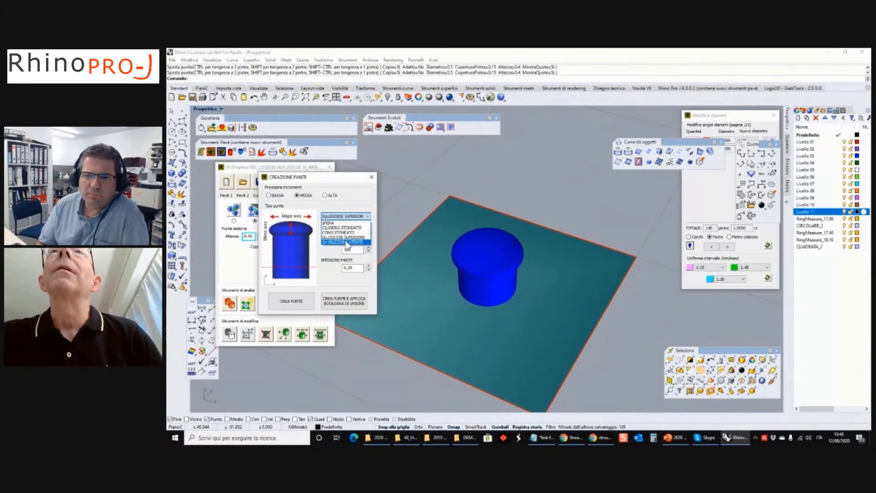
# Create the prongs as rounded cylinders (Cilindro stondato) with fillet radius 80 and Boolean-union them with the pavé base
pyautogui.click(346, 228)
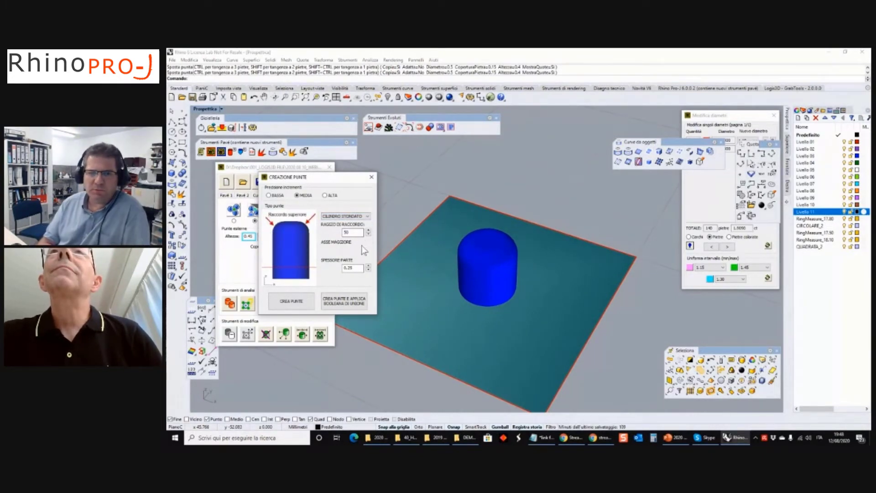
pyautogui.write('80')
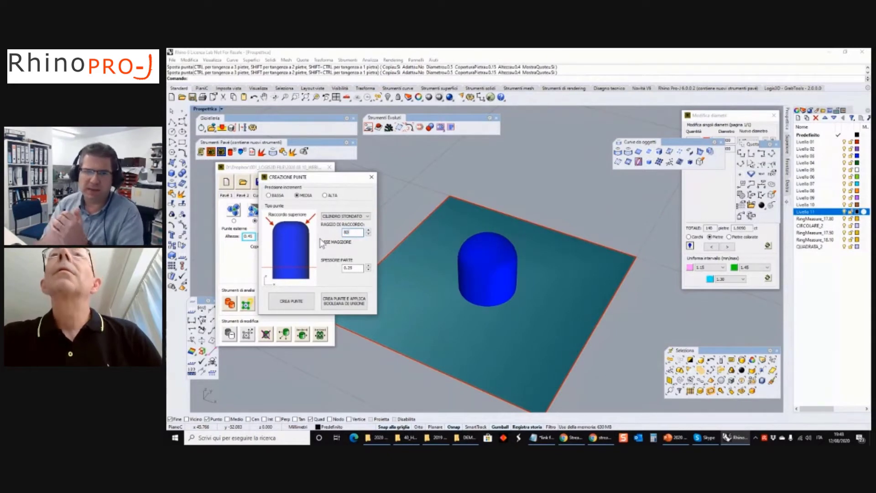
pyautogui.moveTo(501, 247)
pyautogui.mouseDown(button='right')
pyautogui.moveTo(503, 219)
pyautogui.moveTo(516, 253)
pyautogui.mouseUp(button='right')
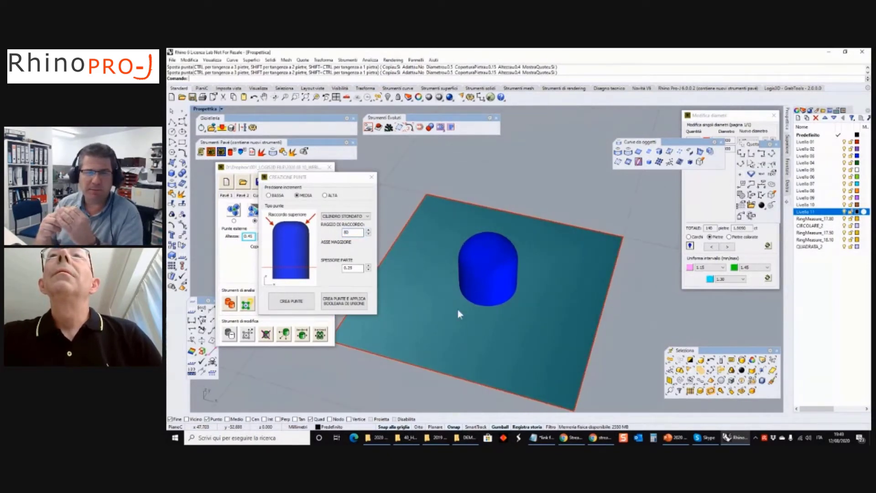
pyautogui.scroll(-6, 503, 241)
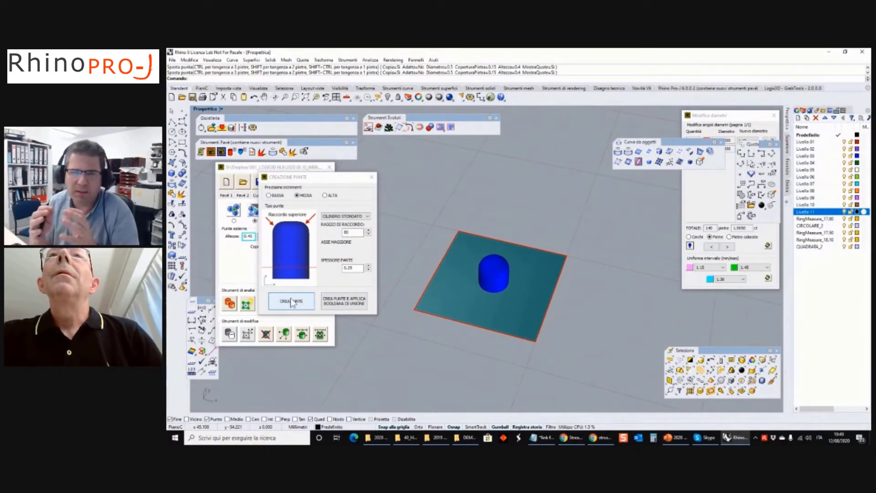
pyautogui.click(343, 303)
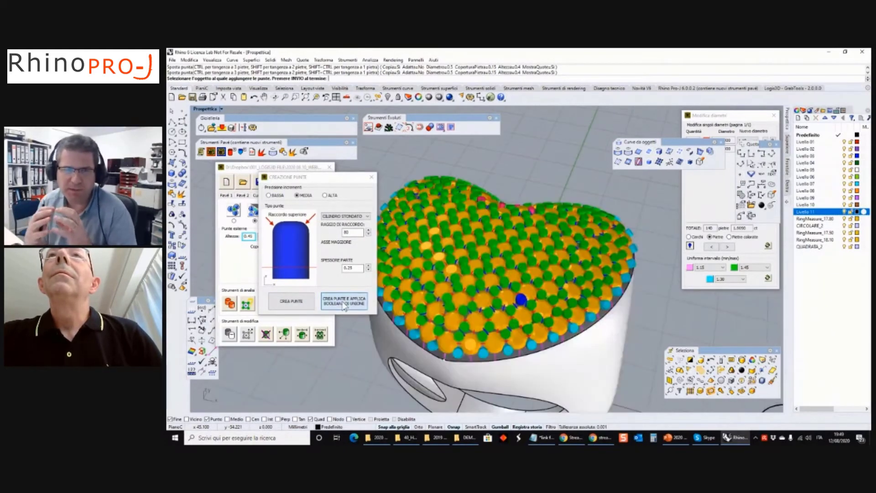
pyautogui.press('Return')
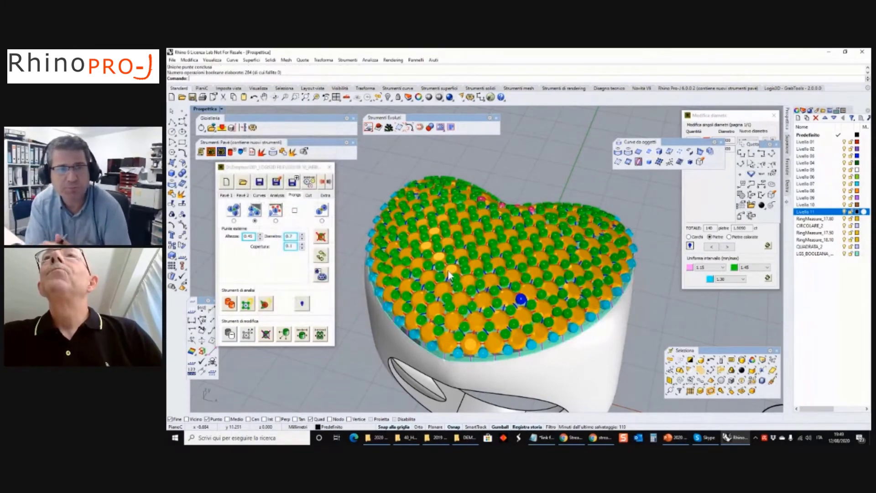
# Move the united prong piece off the ring to inspect it, undo the move and deselect the piece
pyautogui.moveTo(448, 271); pyautogui.dragTo(473, 286, button='right')
pyautogui.click(467, 292)
pyautogui.moveTo(477, 260); pyautogui.dragTo(607, 196)
pyautogui.moveTo(582, 201); pyautogui.dragTo(558, 224, button='right')
pyautogui.click(569, 257)
pyautogui.hotkey('ctrl', 'z')
pyautogui.keyDown('shift'); pyautogui.moveTo(540, 254); pyautogui.dragTo(557, 183, button='right'); pyautogui.keyUp('shift')
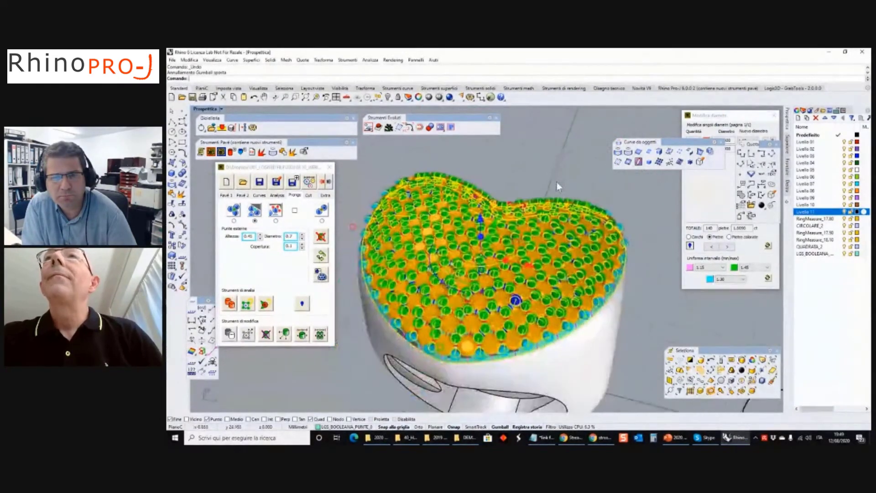
pyautogui.click(557, 183)
# Hide the coloured preview prongs and show the pavé tool's Cut options
pyautogui.keyDown('ctrl'); pyautogui.moveTo(457, 342); pyautogui.dragTo(443, 249, button='right'); pyautogui.keyUp('ctrl')
pyautogui.click(305, 308)
pyautogui.scroll(-3, 457, 249)
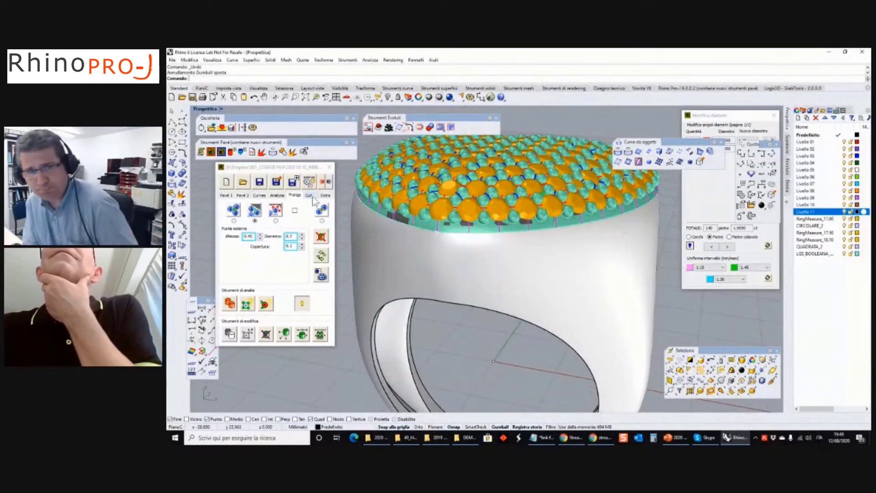
pyautogui.moveTo(313, 167); pyautogui.dragTo(314, 203)
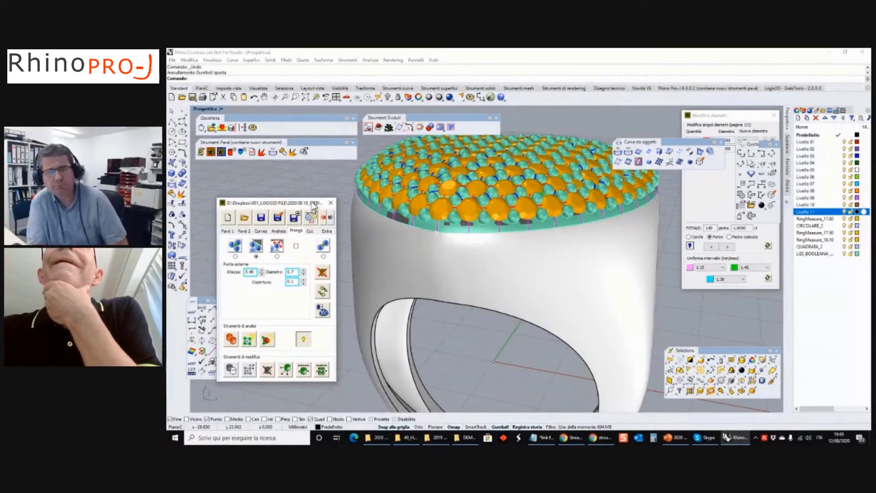
pyautogui.click(312, 232)
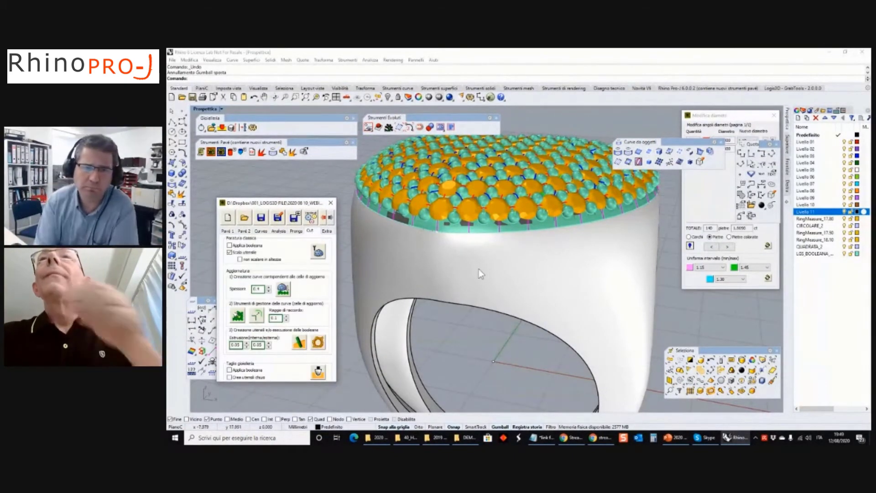
pyautogui.moveTo(475, 271); pyautogui.dragTo(487, 262, button='right')
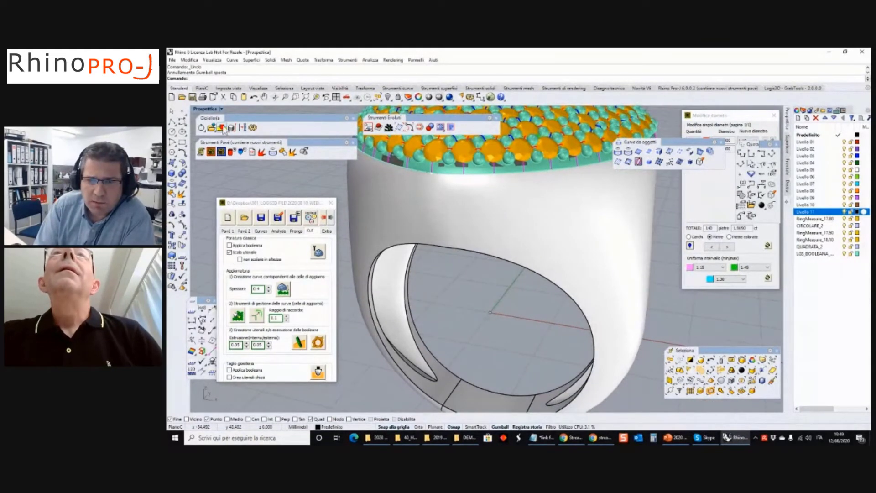
# Open the drilling tool library and reposition its window clear of the sample tool
pyautogui.click(231, 152)
pyautogui.moveTo(242, 51); pyautogui.dragTo(402, 99)
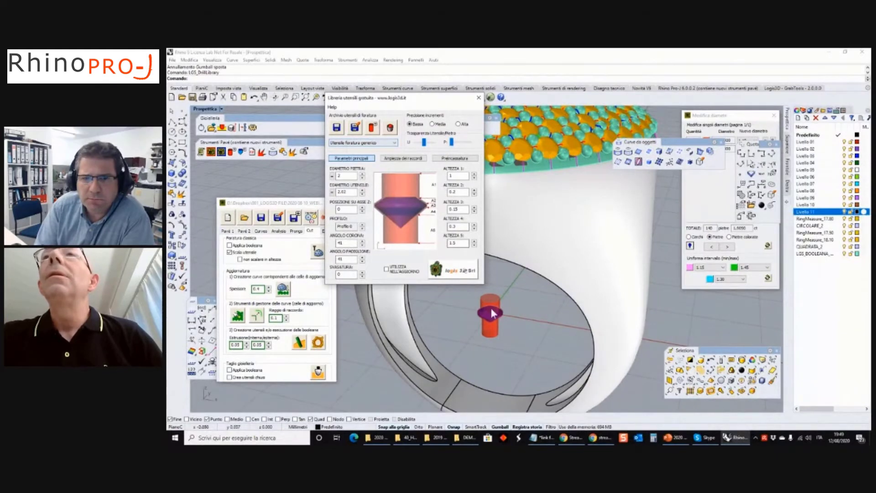
pyautogui.scroll(6, 493, 313)
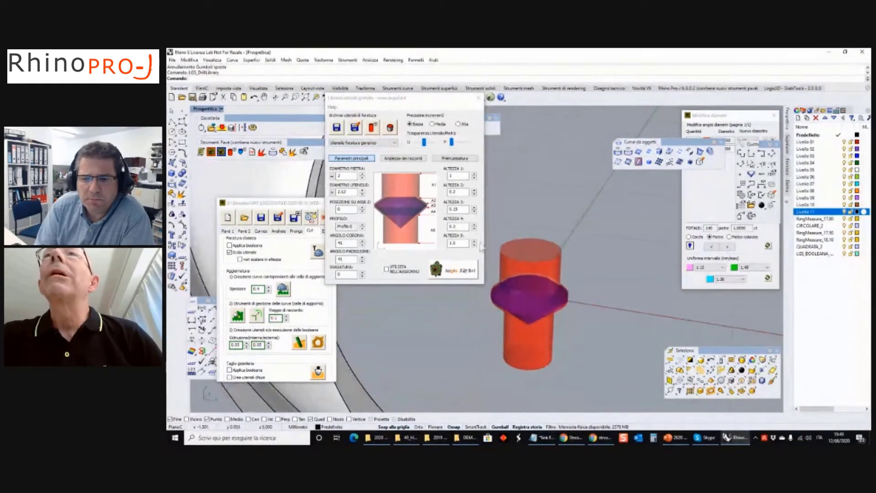
# Set the drilling tool's Altezza 3 to 0.05, Altezza 5 to 2 and Svasatura to 2, and create the tool
pyautogui.click(475, 212)
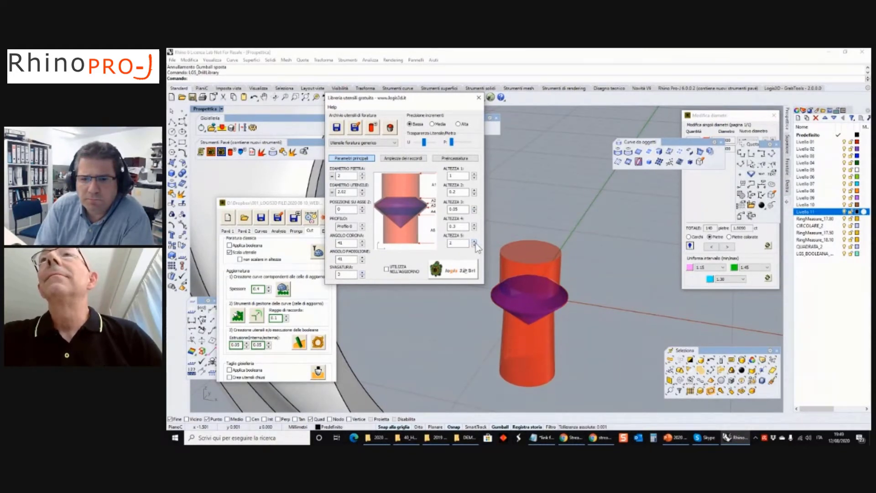
pyautogui.scroll(-3, 530, 240)
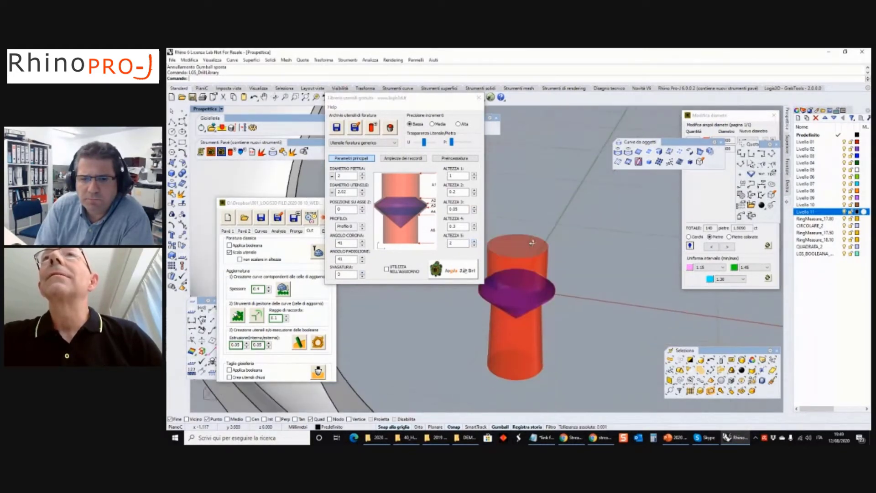
pyautogui.click(370, 129)
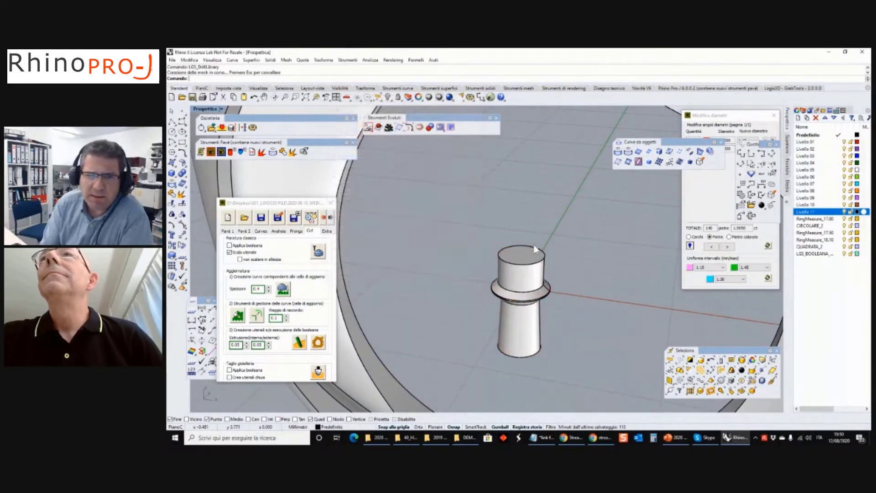
# Generate drilling tools at all the pavé stones from the sample tool, using its highlighted origin as the reference point
pyautogui.click(317, 250)
pyautogui.click(476, 315)
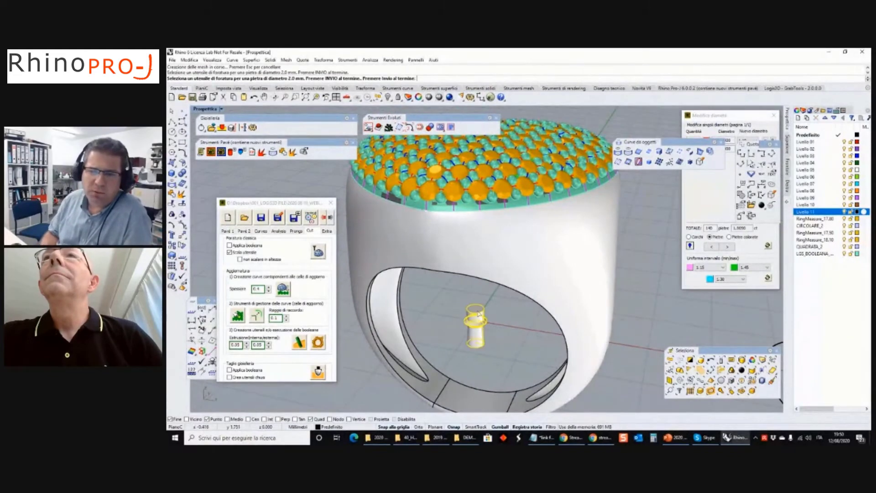
pyautogui.press('Return')
pyautogui.click(477, 310)
pyautogui.press('Return')
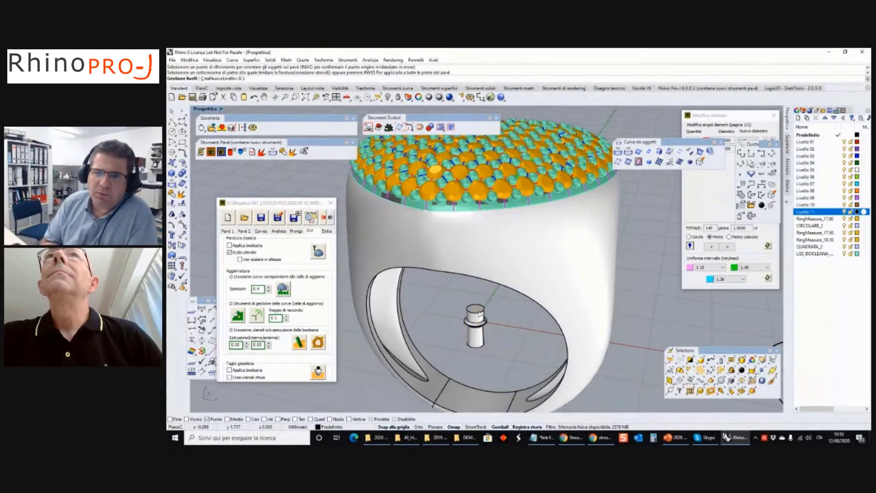
pyautogui.press('Return')
pyautogui.moveTo(479, 314); pyautogui.dragTo(491, 286, button='right')
pyautogui.scroll(5, 509, 222)
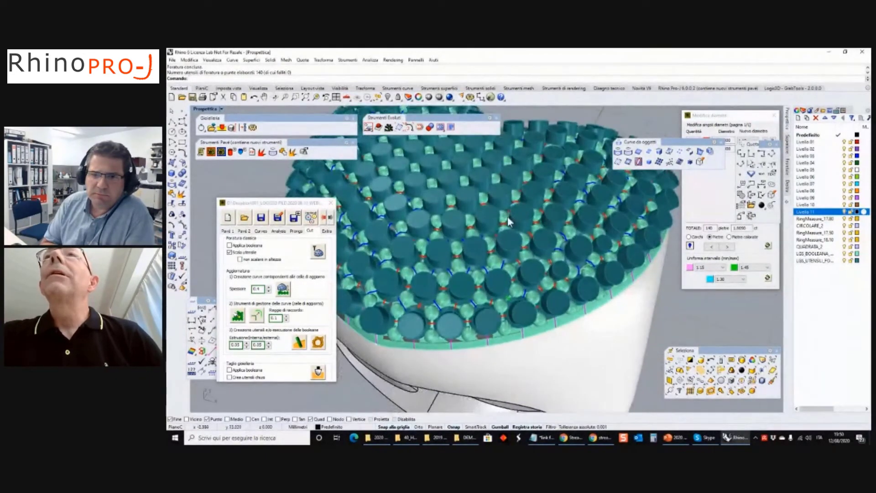
pyautogui.moveTo(449, 255); pyautogui.dragTo(525, 290, button='right')
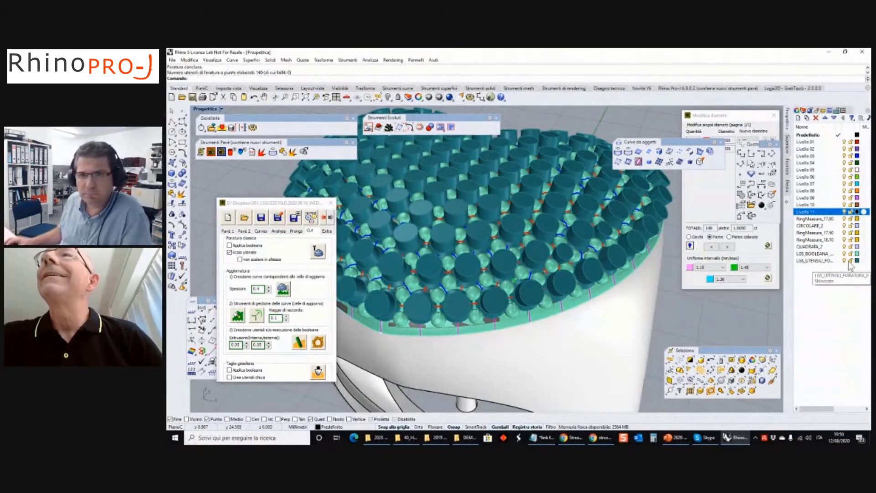
# Select all objects on the LGS_UTENSILI_FORATURA drilling-tool layer and delete them
pyautogui.click(821, 261)
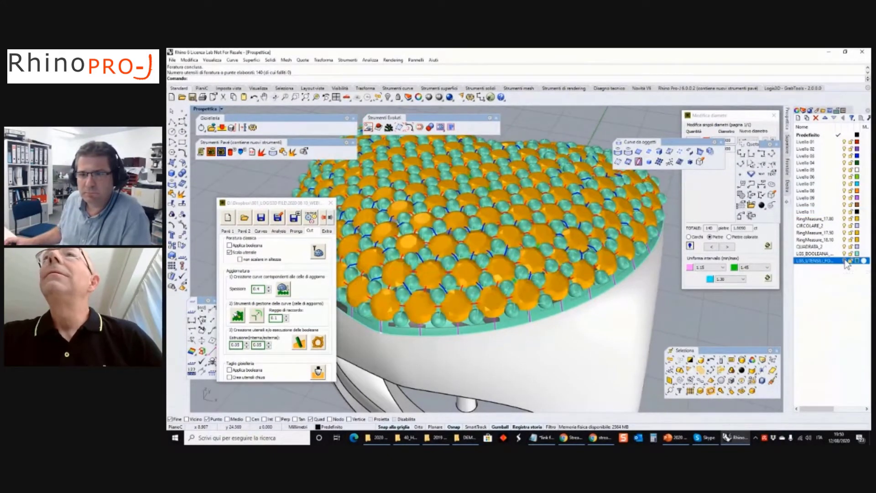
pyautogui.rightClick(824, 265)
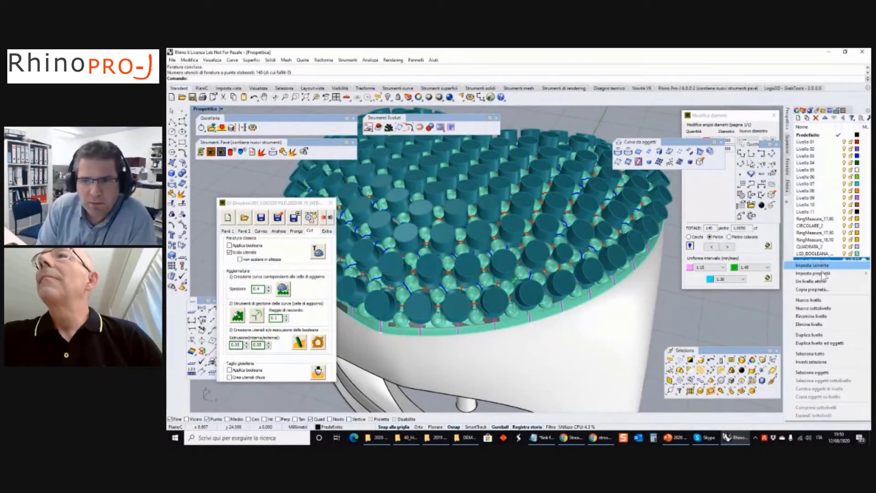
pyautogui.click(811, 373)
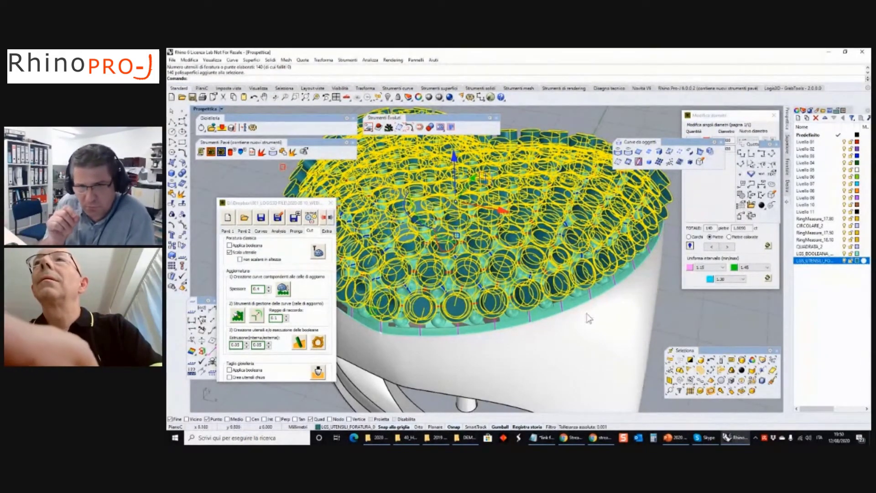
pyautogui.press('Delete')
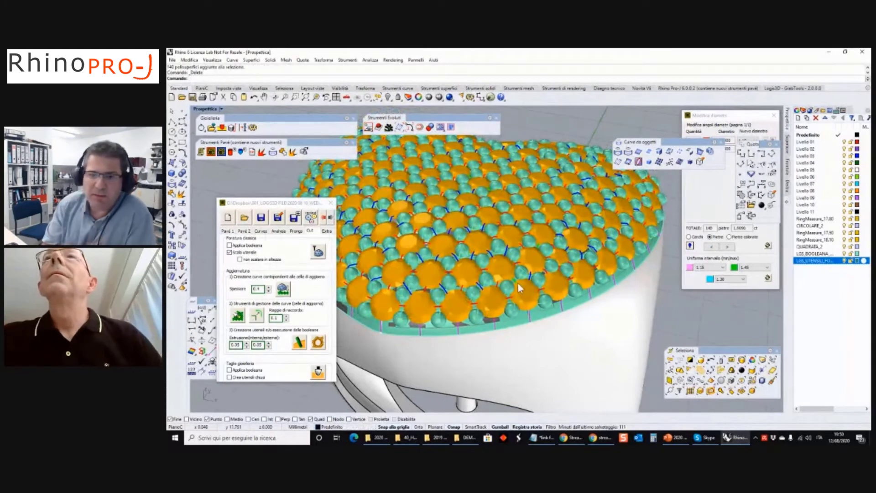
# Delete the sample drilling tool with its points, curve and mesh at the centre of the ring
pyautogui.moveTo(517, 282); pyautogui.dragTo(463, 288, button='right')
pyautogui.moveTo(464, 287); pyautogui.dragTo(532, 368)
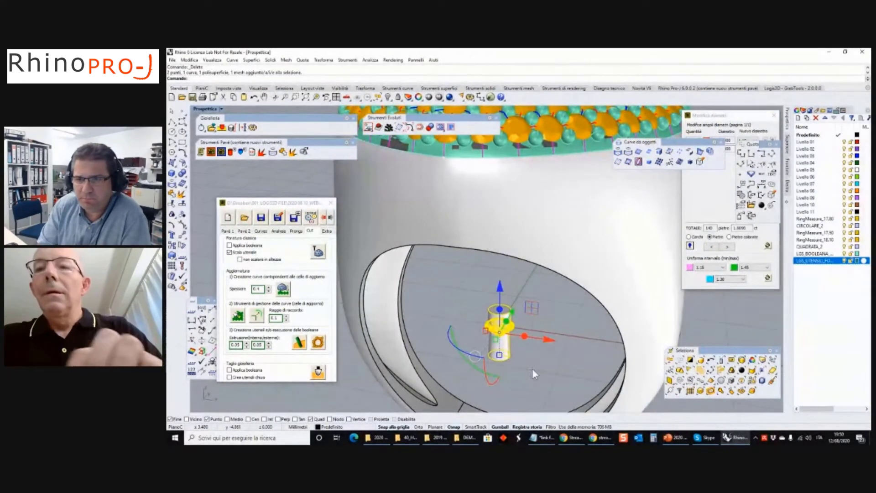
pyautogui.press('Delete')
pyautogui.click(547, 271)
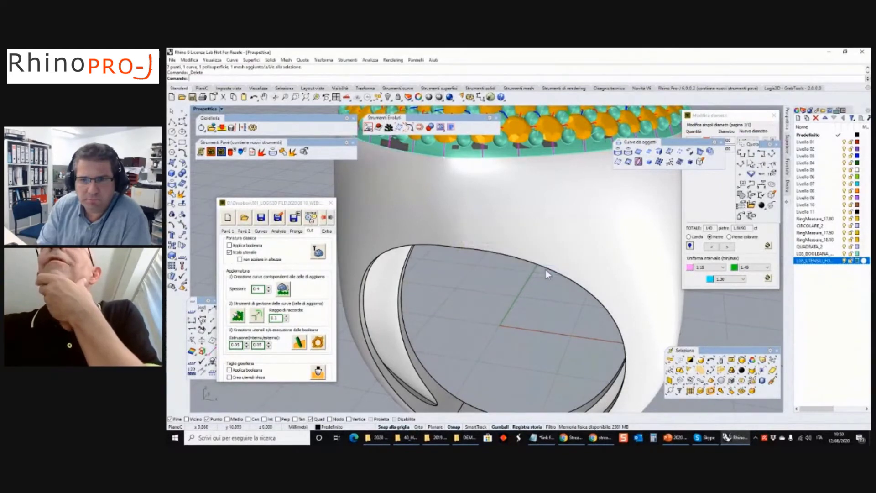
# Delete the leftover purple polysurfaces one after another inside the ring's finger opening
pyautogui.moveTo(518, 247); pyautogui.dragTo(524, 274, button='right')
pyautogui.click(467, 282)
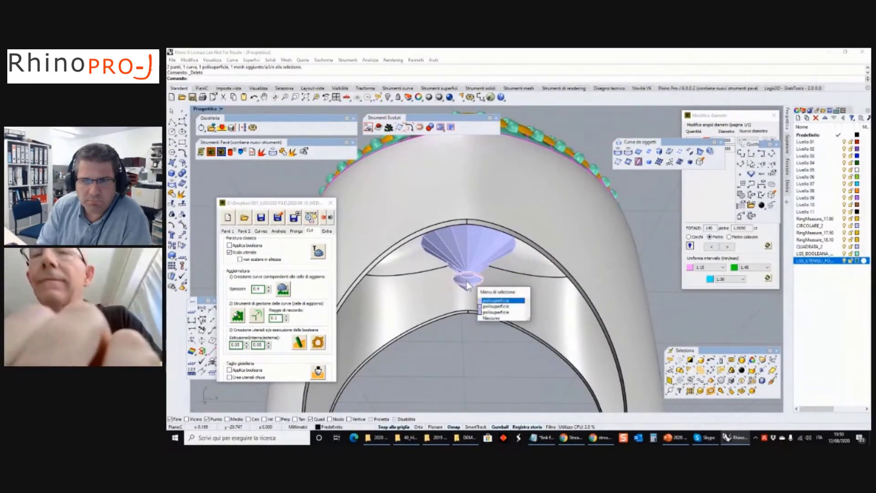
pyautogui.click(460, 351)
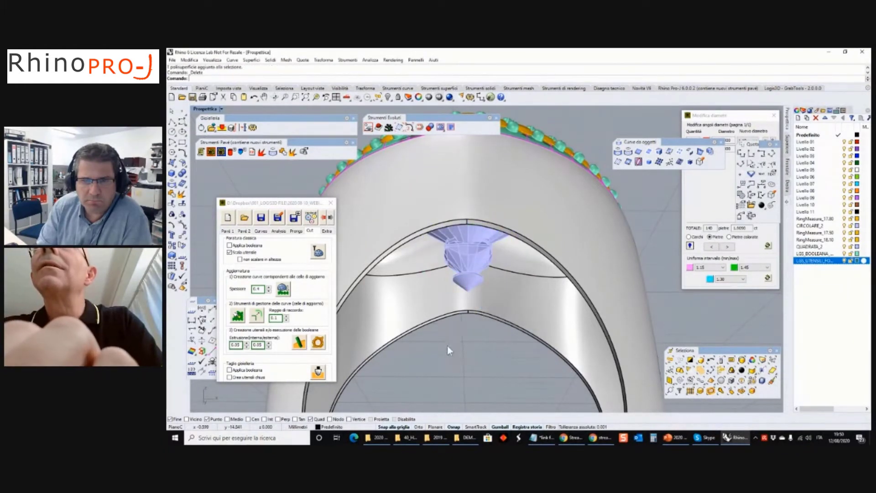
pyautogui.moveTo(447, 346); pyautogui.dragTo(483, 265)
pyautogui.click(475, 254)
pyautogui.press('Delete')
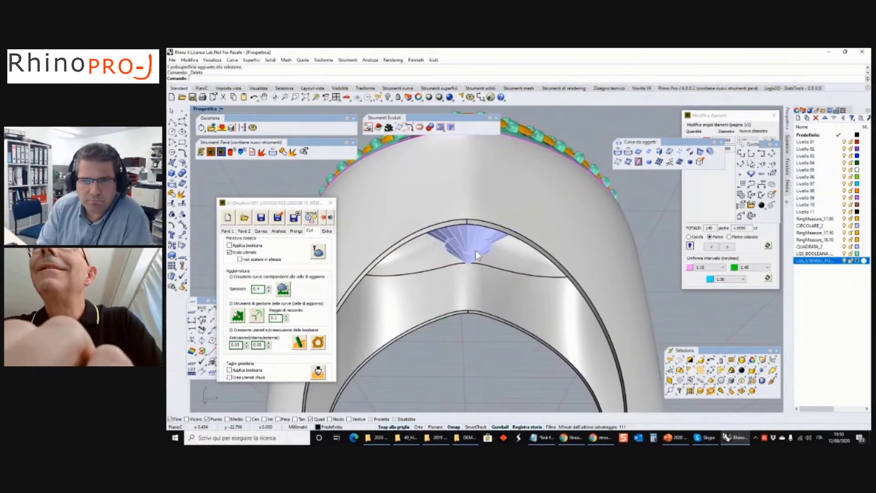
pyautogui.click(474, 255)
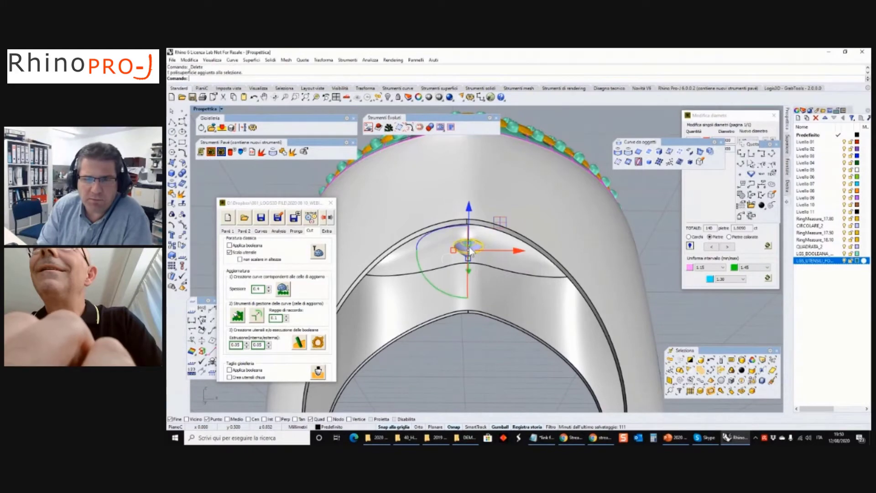
pyautogui.press('Delete')
pyautogui.moveTo(469, 248); pyautogui.dragTo(351, 248, button='right')
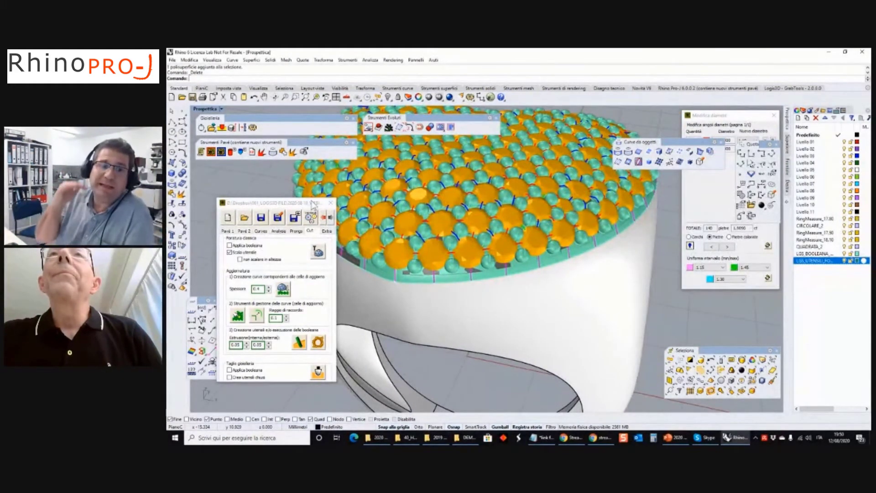
# Create the containment curve for the current pavé with ScostamentoDalPavé 0 and ParametroSmusso 1, going through the manual curve editing phase
pyautogui.moveTo(312, 204); pyautogui.dragTo(296, 205)
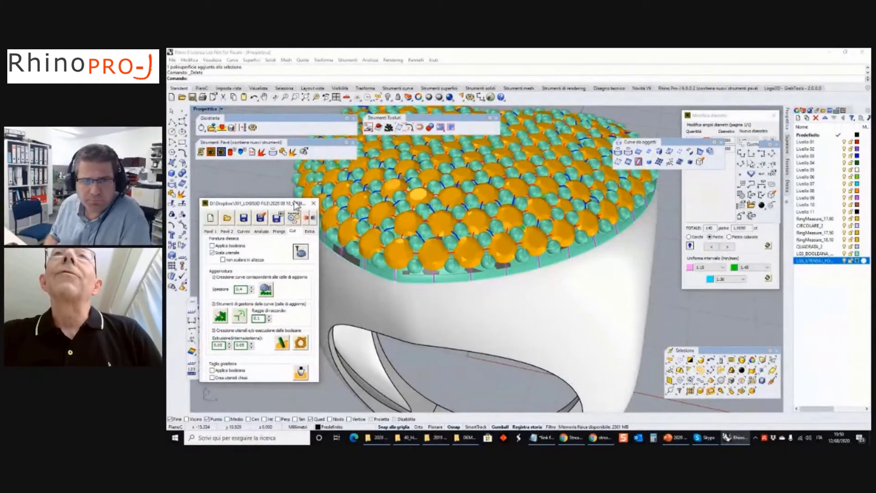
pyautogui.click(310, 232)
pyautogui.moveTo(441, 246); pyautogui.dragTo(523, 279, button='right')
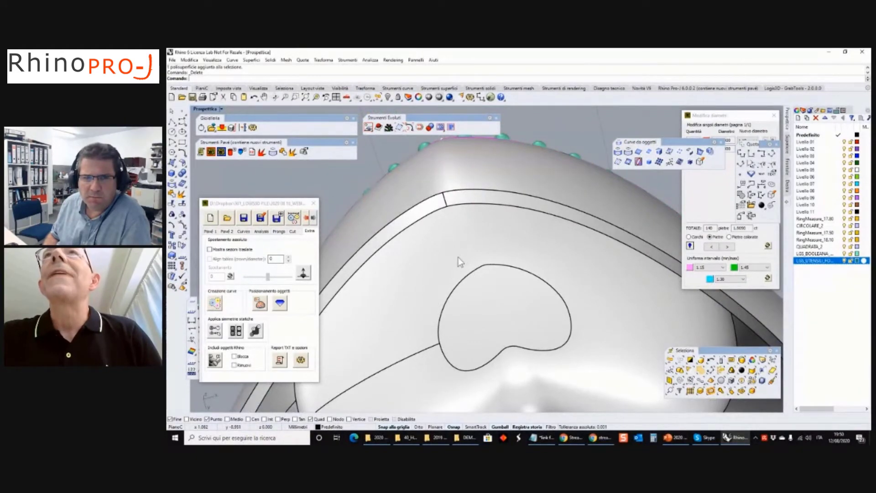
pyautogui.moveTo(480, 204); pyautogui.dragTo(339, 325, button='right')
pyautogui.click(216, 307)
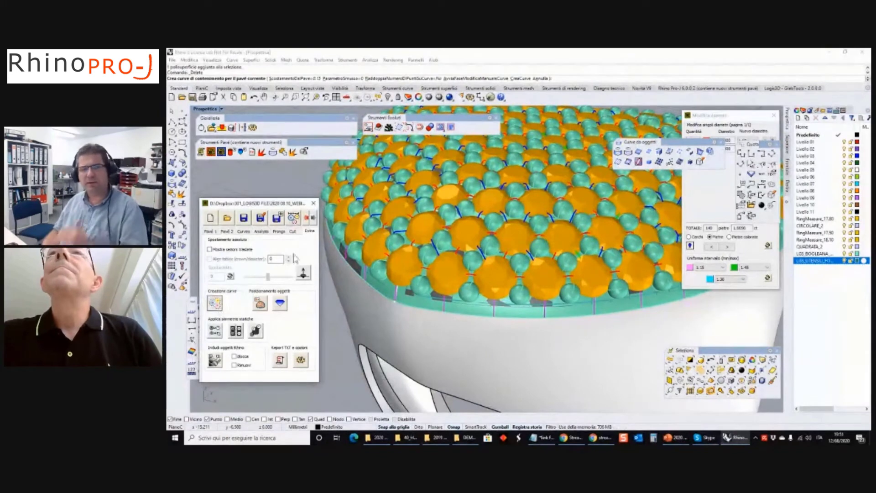
pyautogui.click(284, 78)
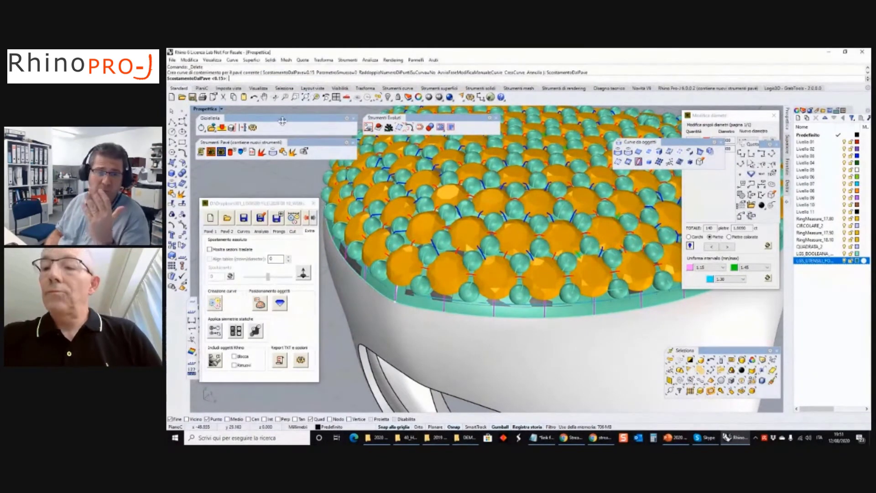
pyautogui.write('0')
pyautogui.press('Return')
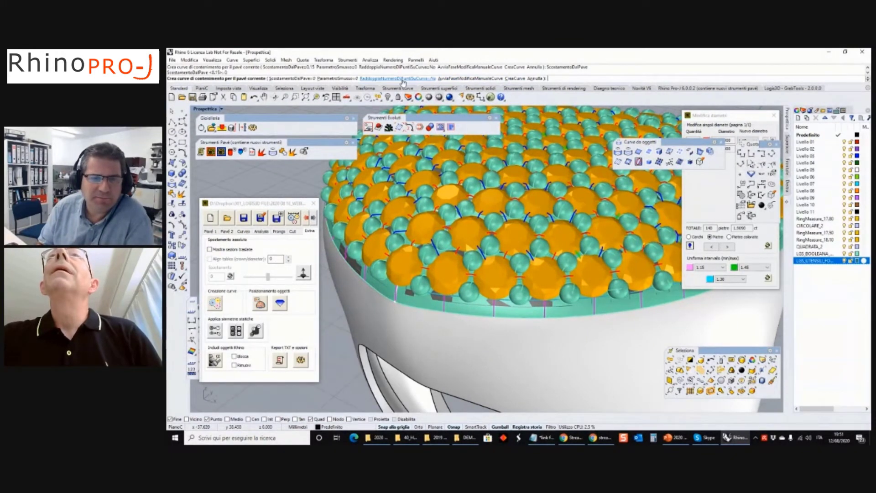
pyautogui.click(348, 79)
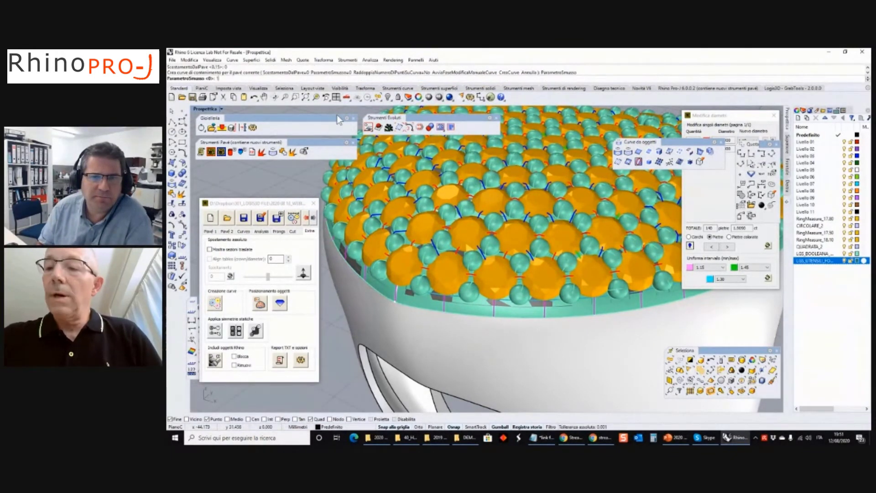
pyautogui.press('Return')
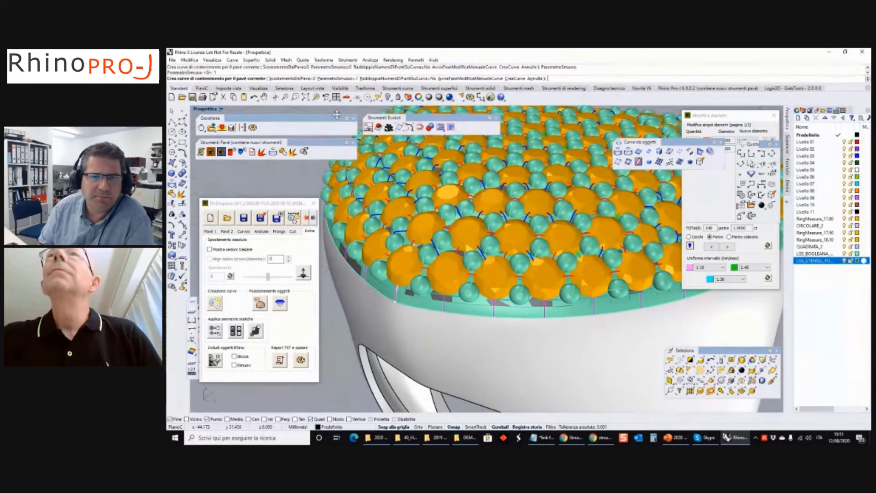
pyautogui.click(484, 79)
pyautogui.click(356, 79)
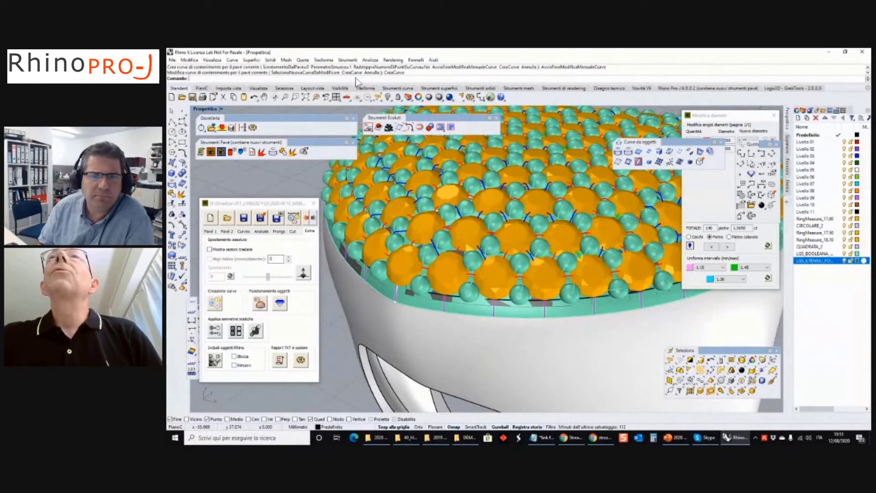
# Pull the new containment curve onto the ring's inner surface beneath the pavé
pyautogui.click(456, 300)
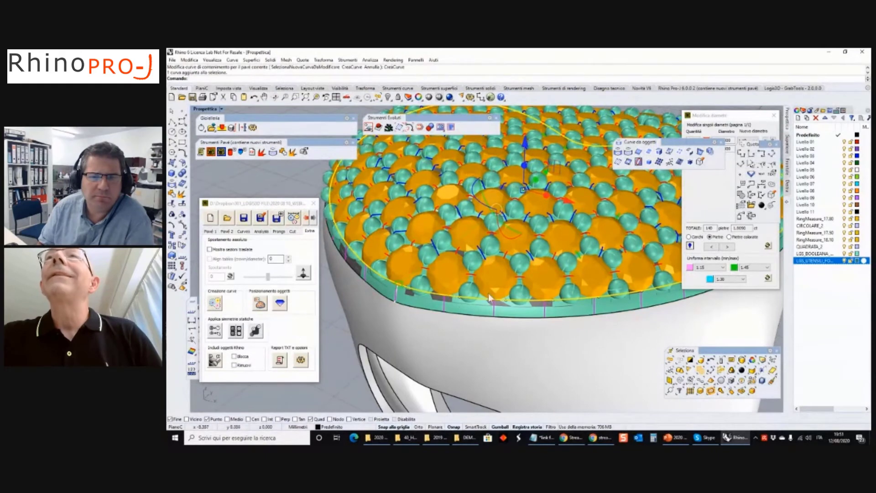
pyautogui.scroll(-3, 488, 293)
pyautogui.moveTo(514, 271); pyautogui.dragTo(515, 254, button='right')
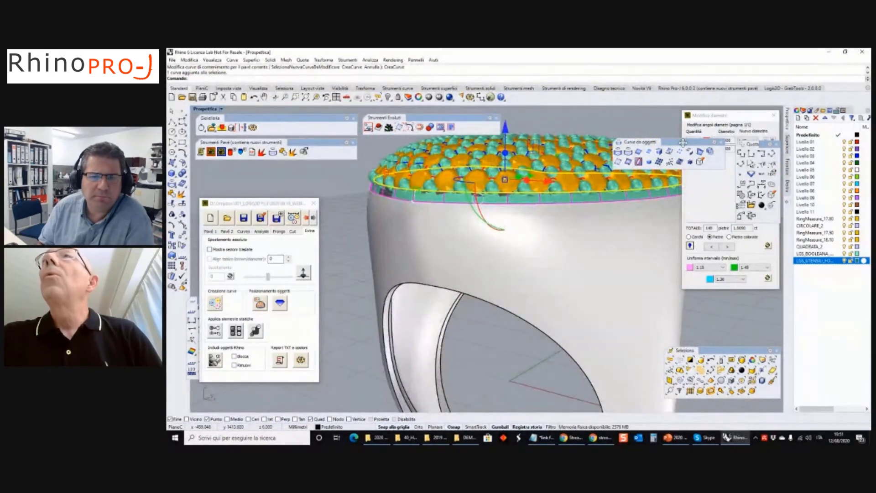
pyautogui.moveTo(683, 143); pyautogui.dragTo(634, 119)
pyautogui.moveTo(455, 267)
pyautogui.mouseDown(button='right')
pyautogui.moveTo(493, 233)
pyautogui.moveTo(469, 288)
pyautogui.moveTo(449, 259)
pyautogui.mouseUp(button='right')
pyautogui.click(581, 127)
pyautogui.click(449, 259)
pyautogui.rightClick(451, 258)
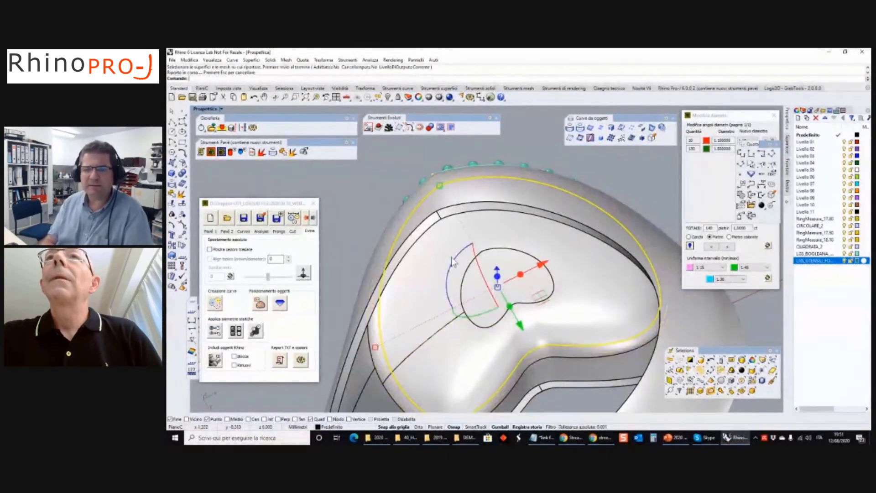
# Move the pulled curve on the ring's inner surface to the layer Livello 02
pyautogui.click(332, 427)
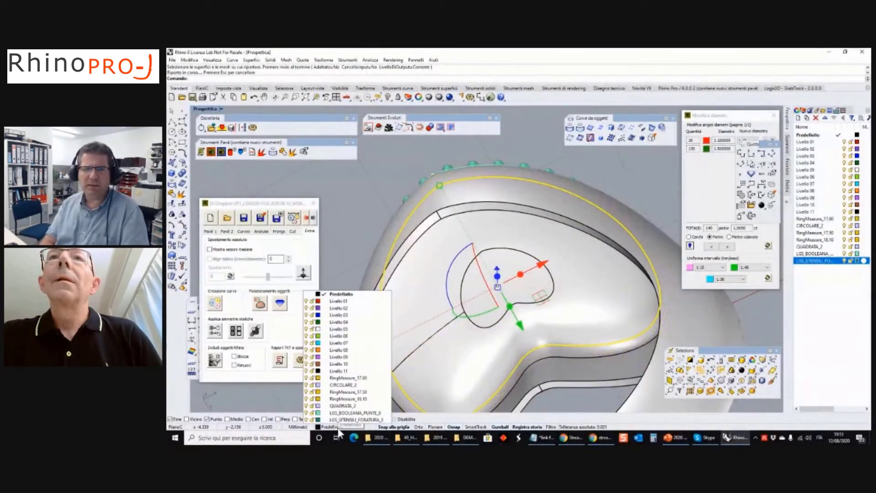
pyautogui.click(349, 308)
pyautogui.moveTo(456, 255); pyautogui.dragTo(460, 129, button='right')
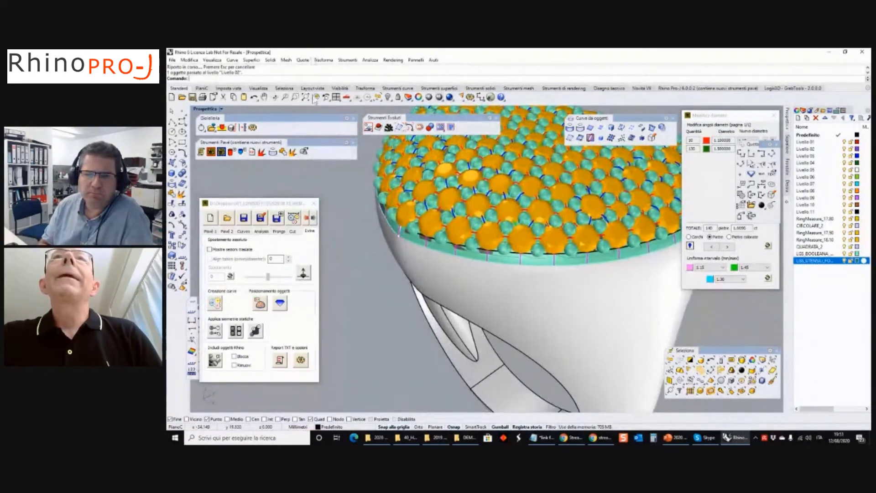
# Start creating underside openwork cells with Spessore 0.4, using the pulled purple containment curve and a new destination layer (CreaNuovoLayer=Sì)
pyautogui.click(293, 232)
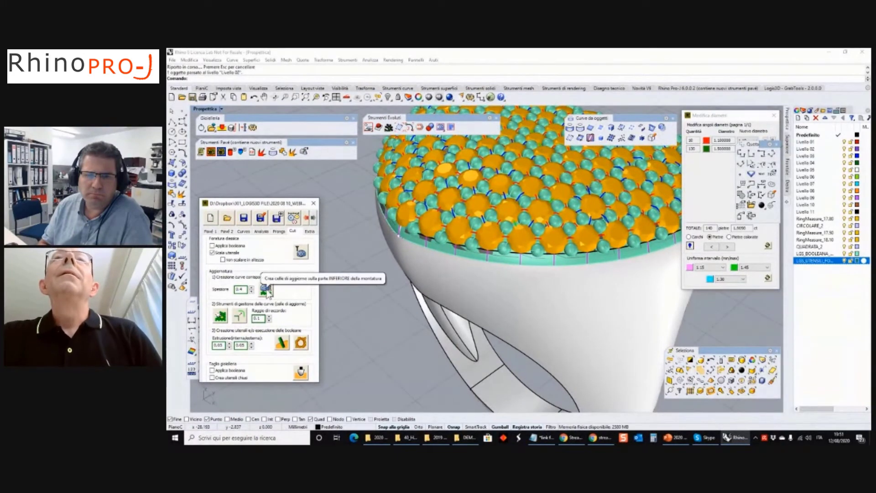
pyautogui.click(266, 289)
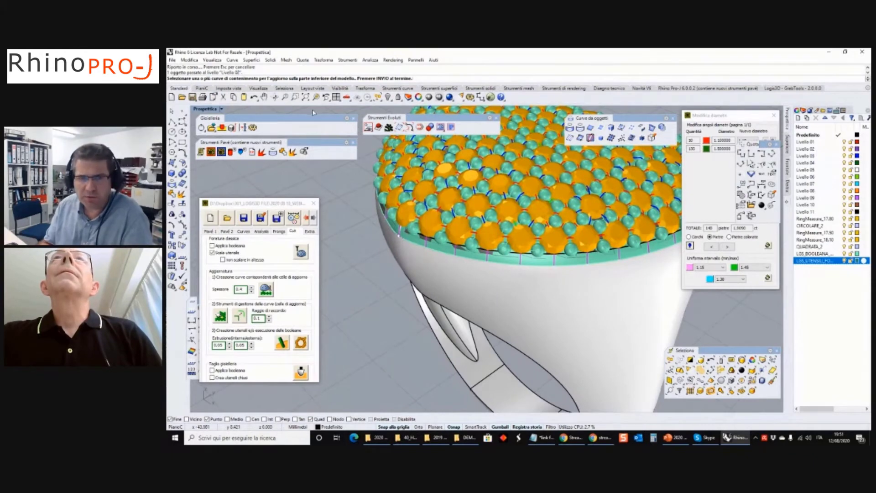
pyautogui.moveTo(393, 231); pyautogui.dragTo(402, 237, button='right')
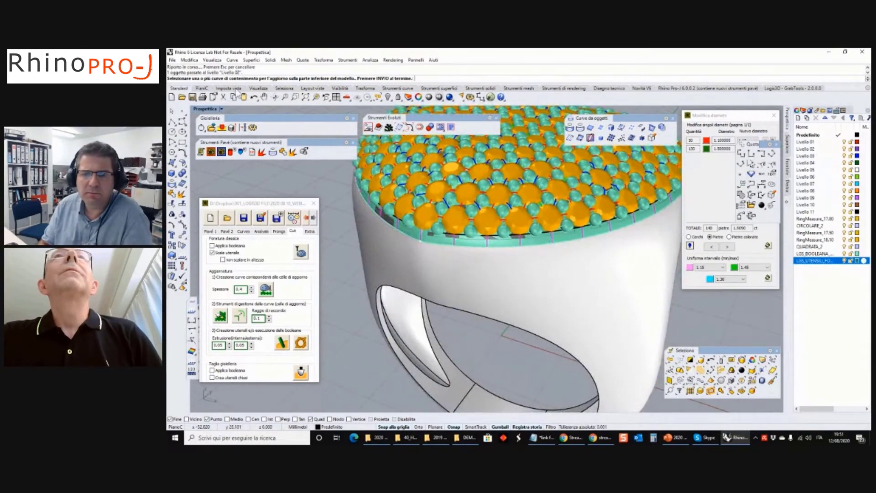
pyautogui.moveTo(398, 192); pyautogui.dragTo(525, 219, button='right')
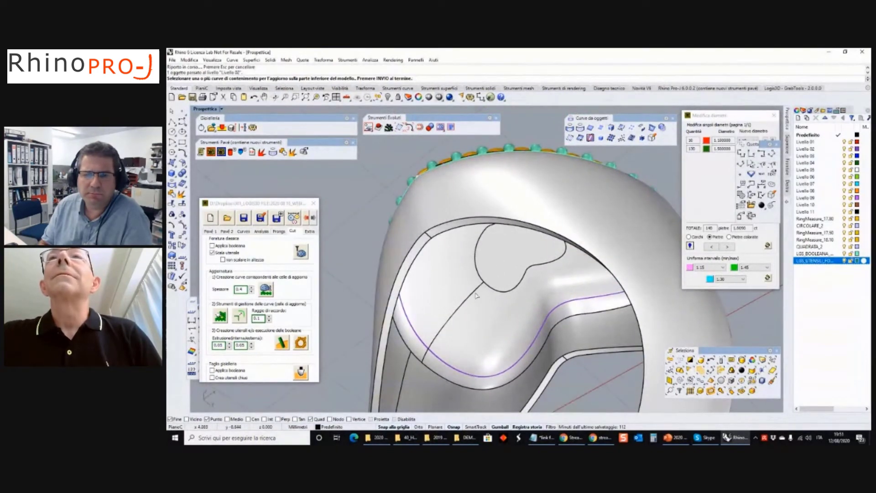
pyautogui.click(424, 343)
pyautogui.press('Return')
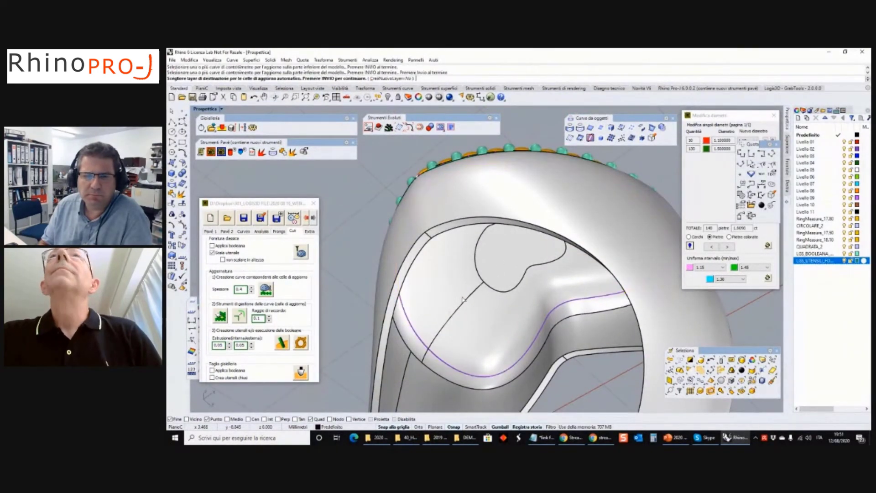
pyautogui.click(404, 79)
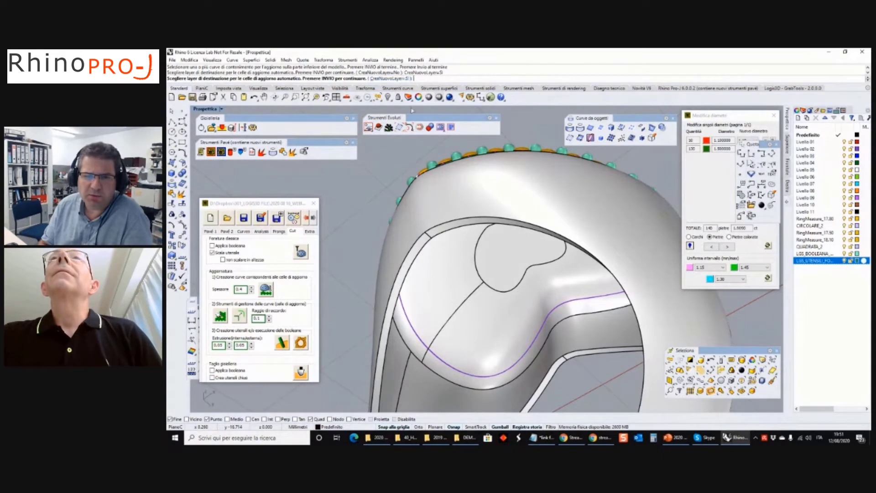
pyautogui.press('Return')
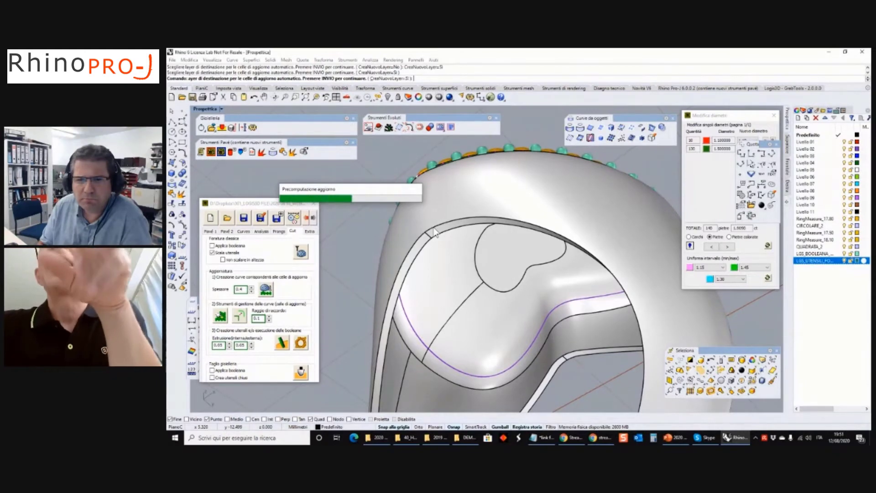
# Reposition two vertices of the openwork mesh near the upper edge of the underside and generate the cell curves
pyautogui.moveTo(467, 277); pyautogui.dragTo(566, 246, button='right')
pyautogui.scroll(5, 533, 281)
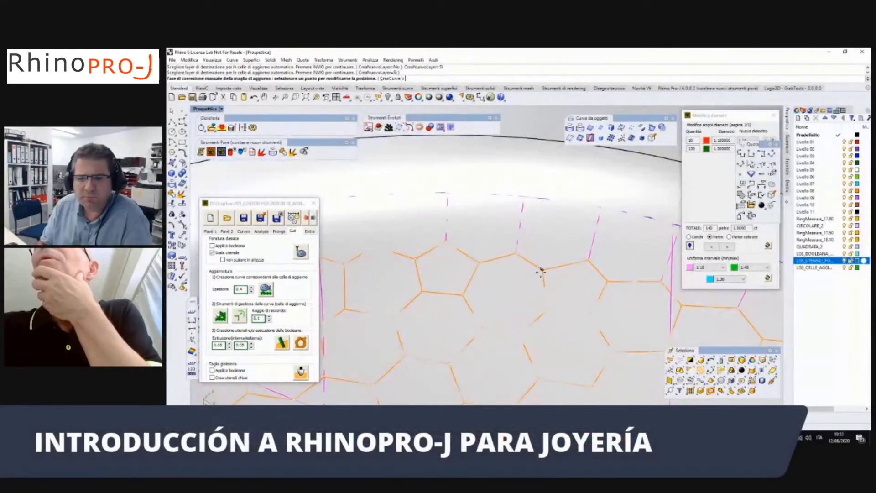
pyautogui.click(541, 271)
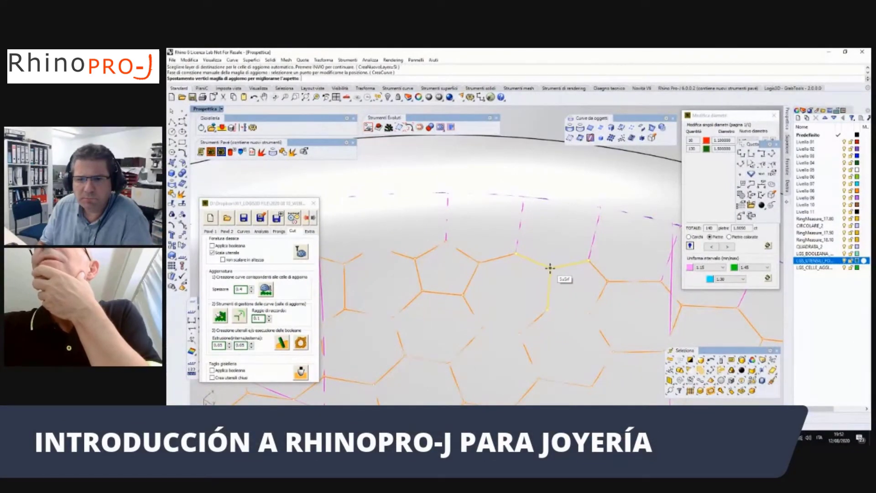
pyautogui.click(546, 270)
pyautogui.click(481, 263)
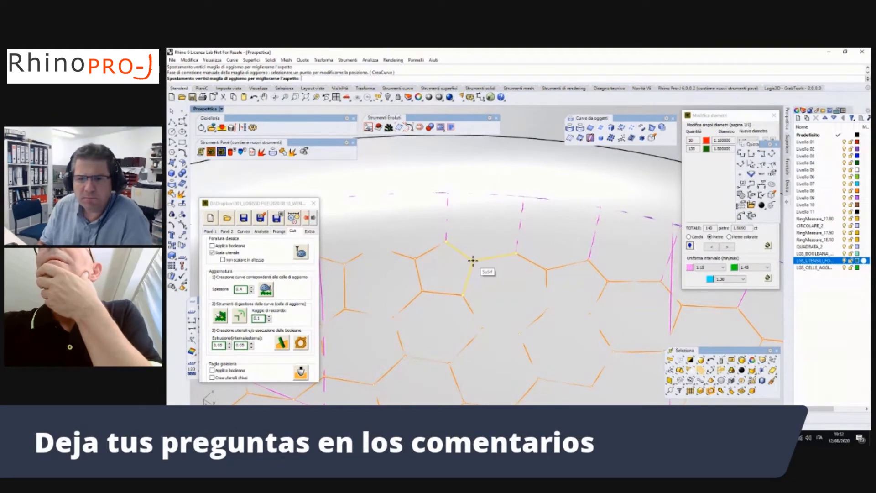
pyautogui.click(473, 260)
pyautogui.scroll(-3, 479, 261)
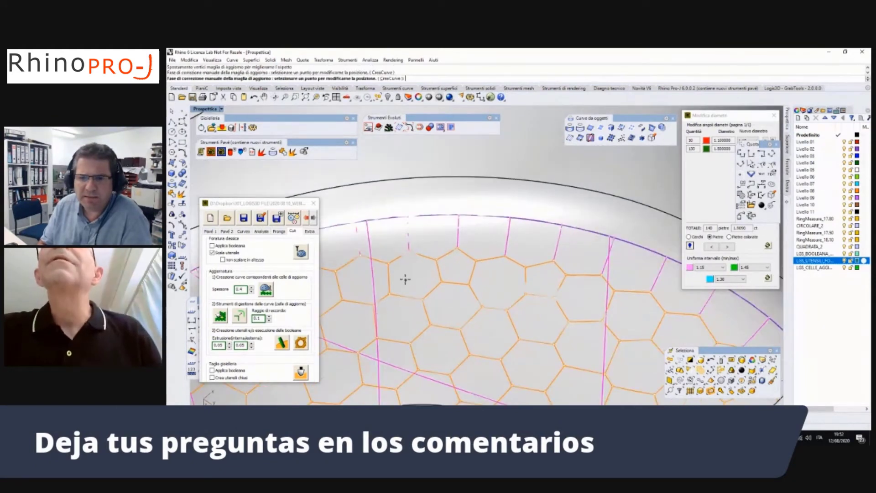
pyautogui.keyDown('shift'); pyautogui.moveTo(486, 313); pyautogui.dragTo(479, 256, button='right'); pyautogui.keyUp('shift')
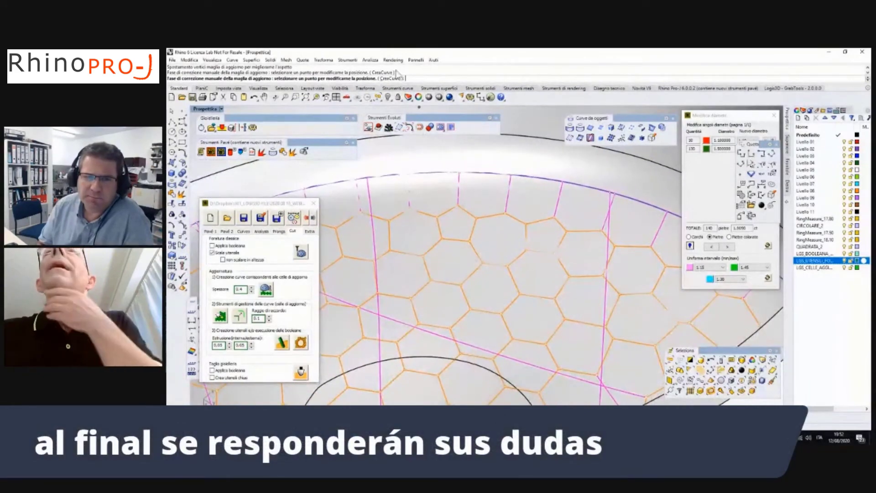
pyautogui.press('Return')
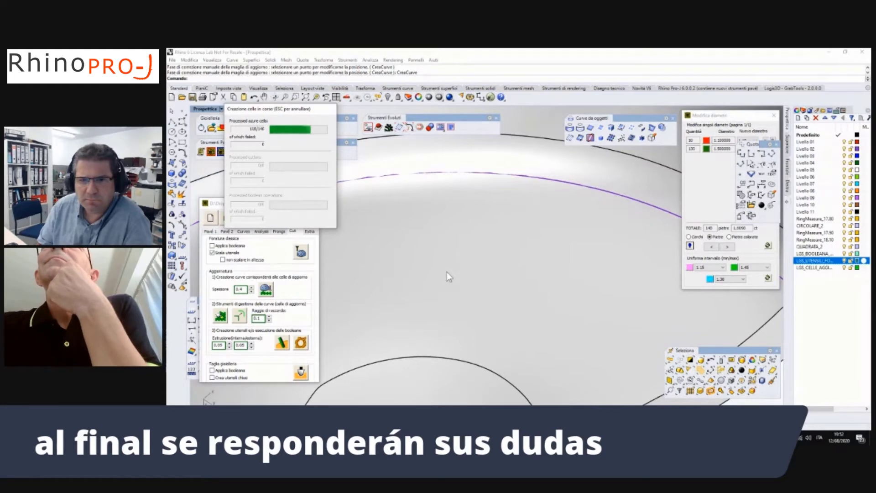
# Delete the two malformed oversized cell curves that stretch across the honeycomb pattern on the ring's inner surface
pyautogui.scroll(-4, 480, 273)
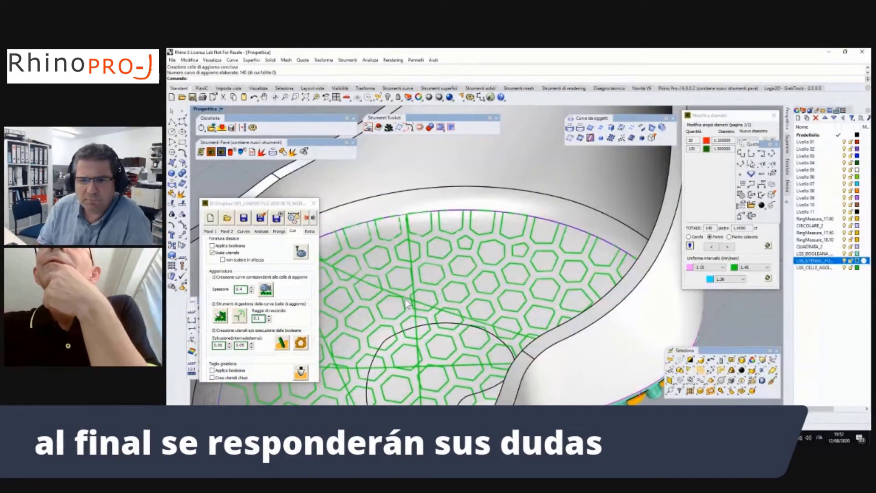
pyautogui.click(416, 306)
pyautogui.click(434, 319)
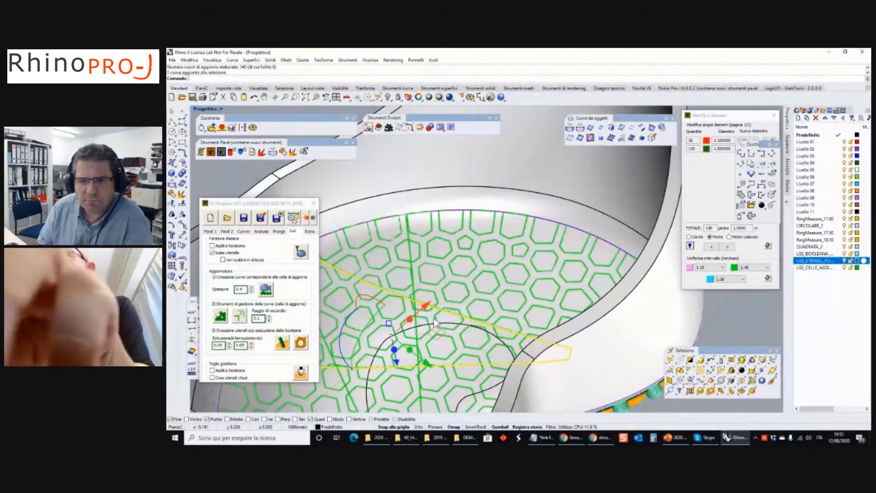
pyautogui.press('Delete')
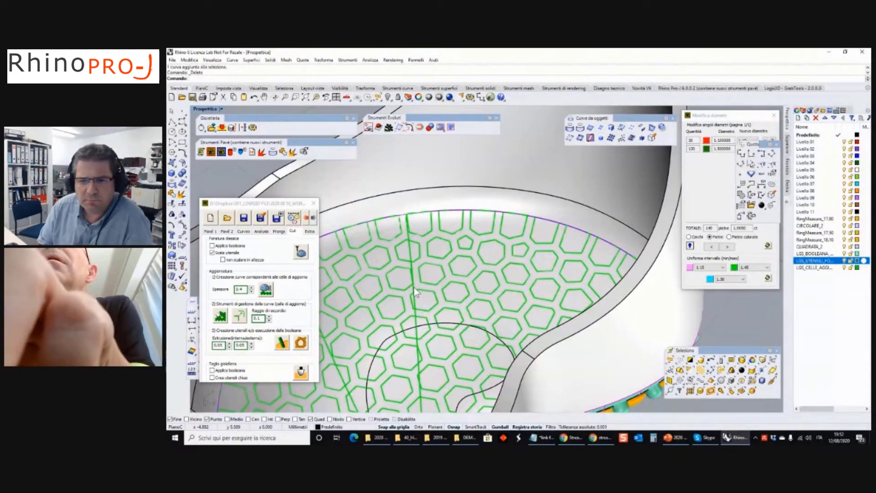
pyautogui.click(415, 287)
pyautogui.click(440, 307)
pyautogui.press('Delete')
# Create a generic drilling tool for a 2 mm stone from the drilling tool library at the origin, and close the library
pyautogui.moveTo(446, 295); pyautogui.dragTo(224, 179, button='right')
pyautogui.click(227, 155)
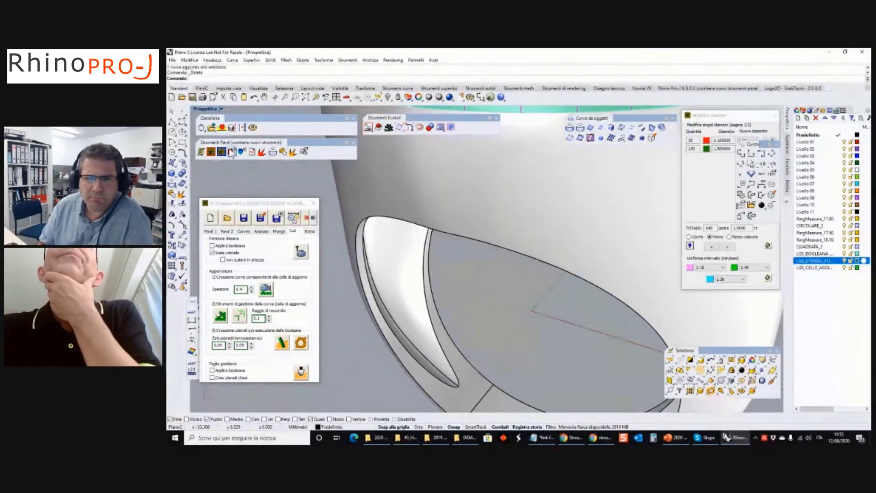
pyautogui.click(241, 226)
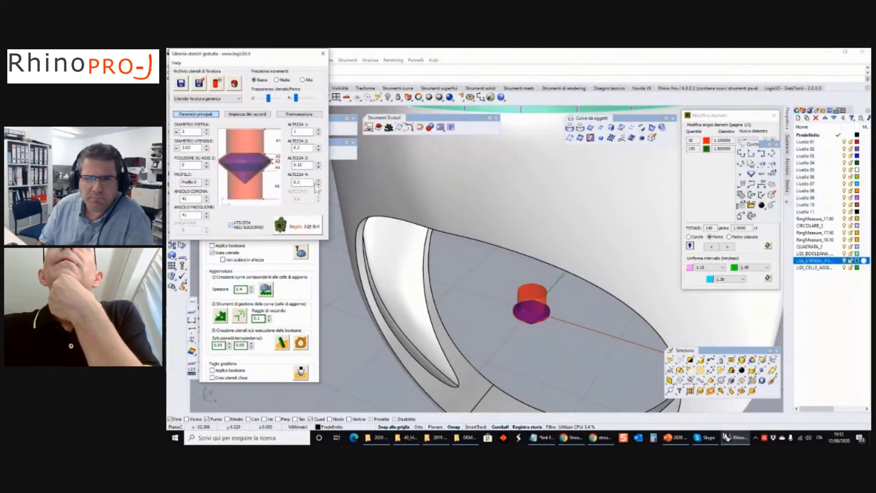
pyautogui.moveTo(401, 256); pyautogui.dragTo(445, 266, button='right')
pyautogui.scroll(10, 532, 324)
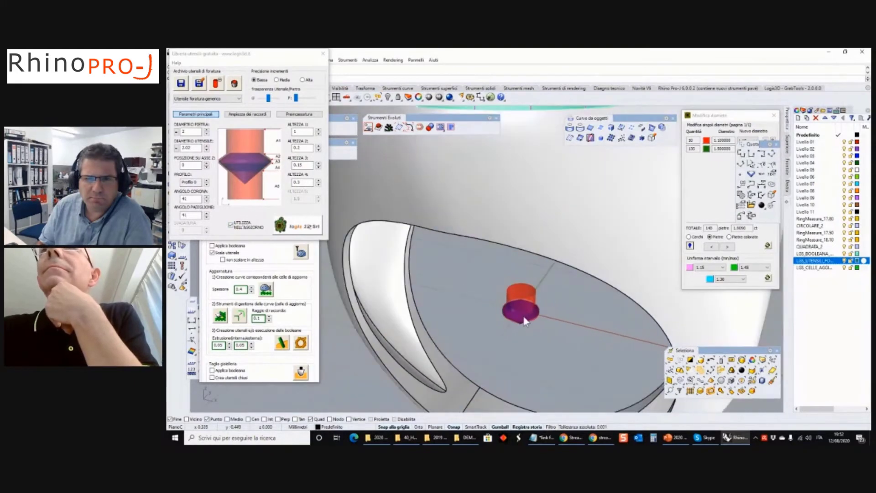
pyautogui.click(217, 83)
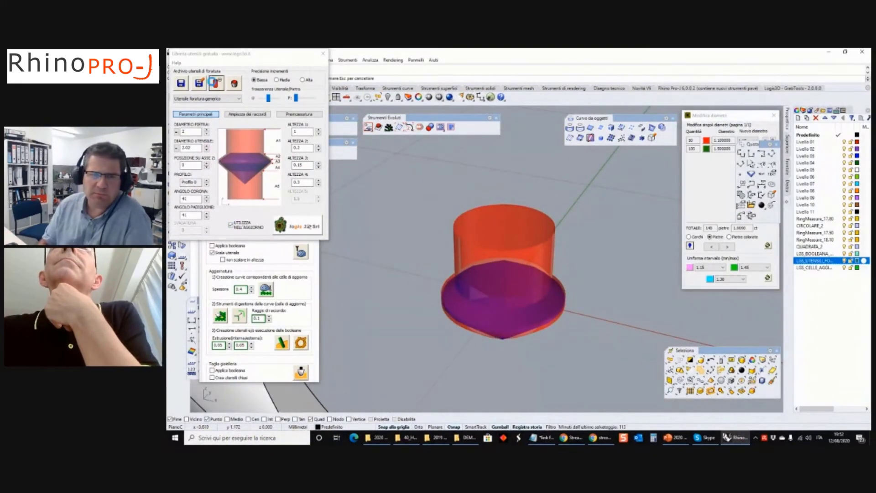
pyautogui.click(323, 53)
pyautogui.scroll(-10, 475, 258)
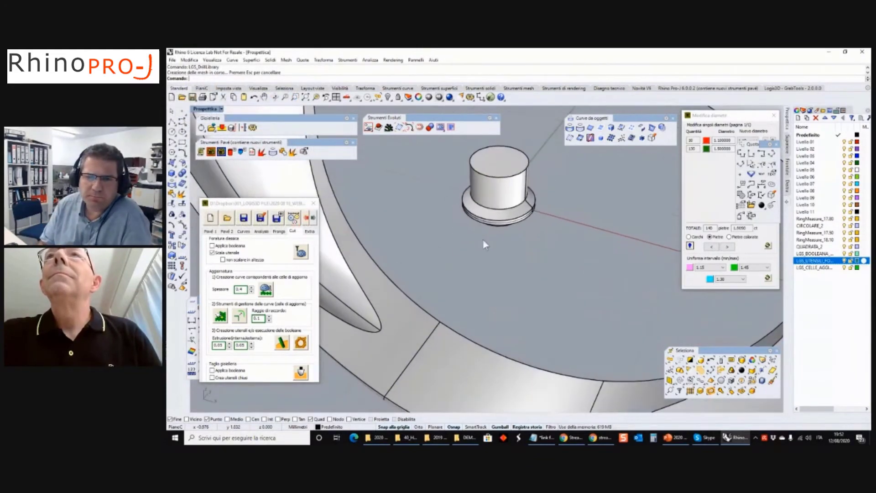
# Select all closed curves to check the openwork cells on the ring's inner surface, and clear the selection
pyautogui.scroll(5, 422, 302)
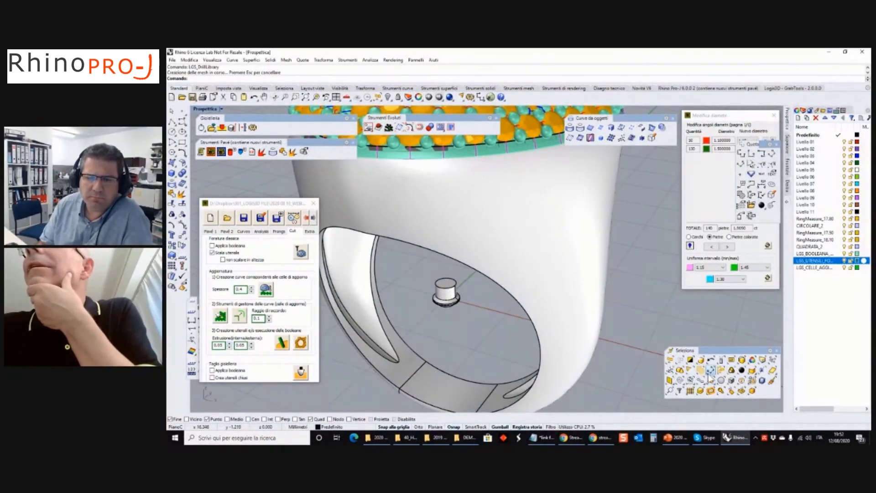
pyautogui.click(684, 383)
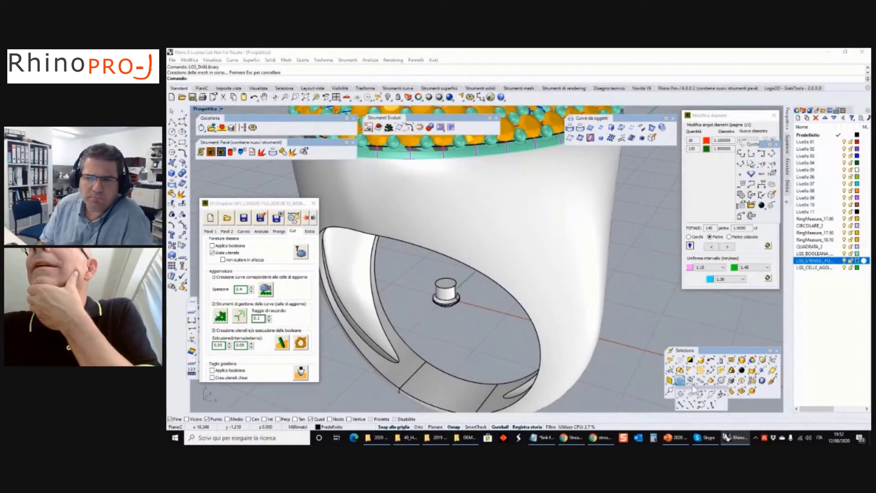
pyautogui.moveTo(694, 389); pyautogui.dragTo(668, 302)
pyautogui.click(687, 319)
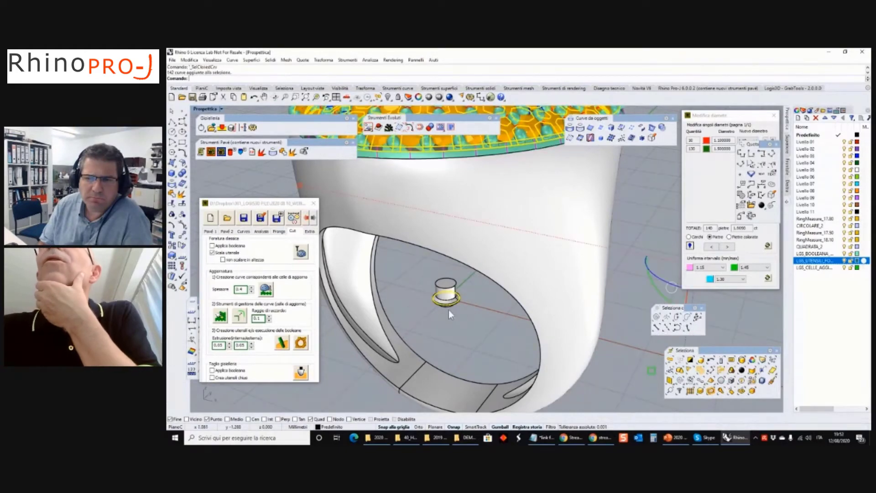
pyautogui.moveTo(449, 313); pyautogui.dragTo(411, 212, button='right')
pyautogui.scroll(8, 411, 212)
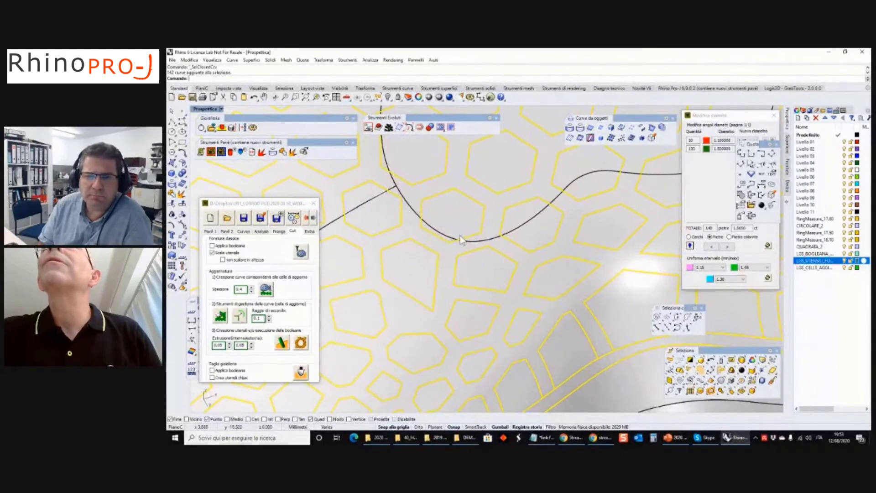
pyautogui.scroll(-10, 461, 240)
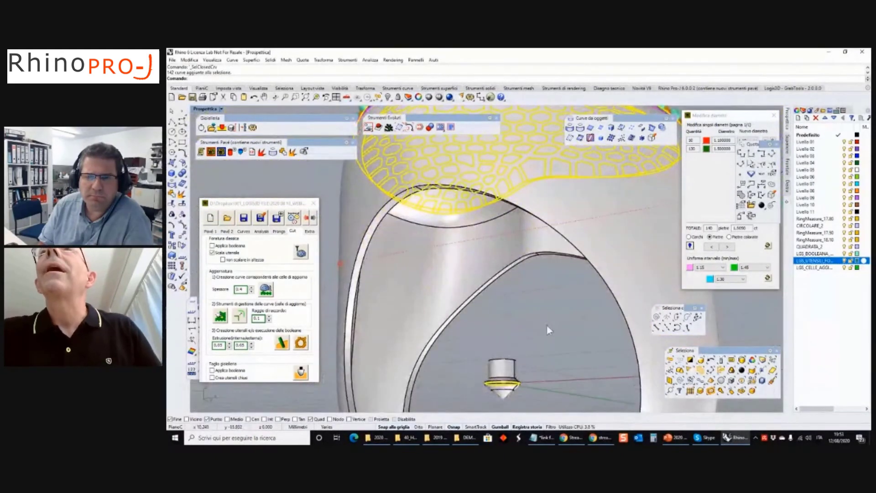
pyautogui.click(547, 315)
pyautogui.moveTo(547, 316); pyautogui.dragTo(533, 307, button='right')
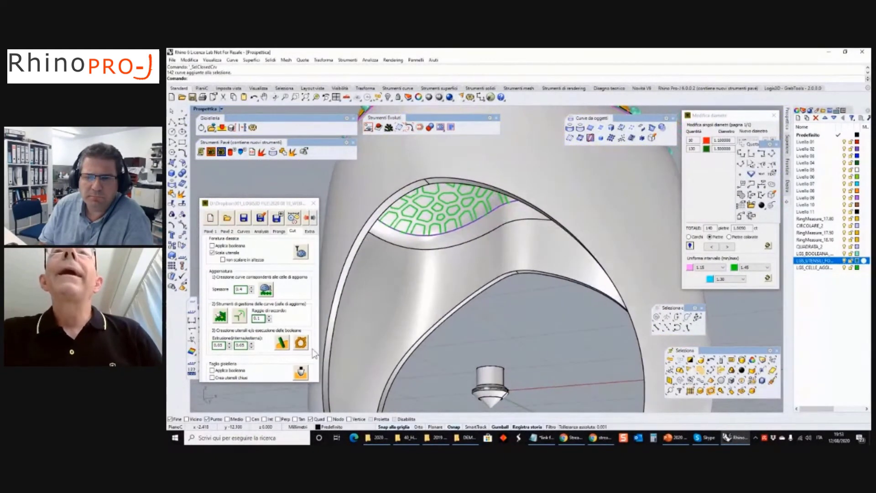
# Start creating the openwork tools with 0.65 internal and external extrusion, using the 2 mm drilling tool and its default origin point
pyautogui.click(282, 344)
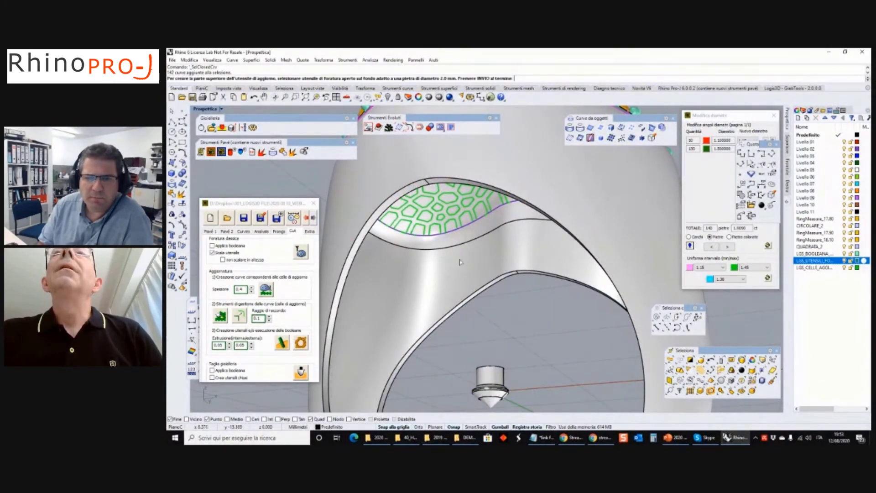
pyautogui.click(501, 382)
pyautogui.press('Return')
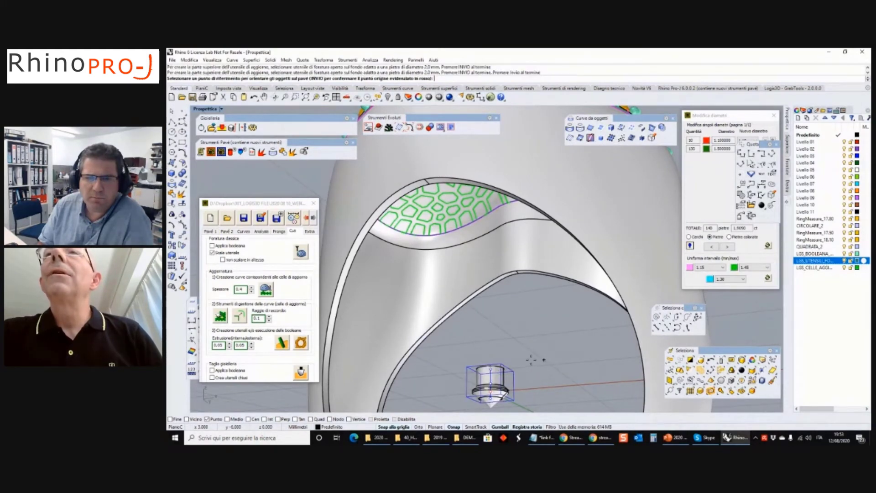
pyautogui.keyDown('shift'); pyautogui.moveTo(531, 360); pyautogui.dragTo(524, 265, button='right'); pyautogui.keyUp('shift')
pyautogui.scroll(6, 496, 310)
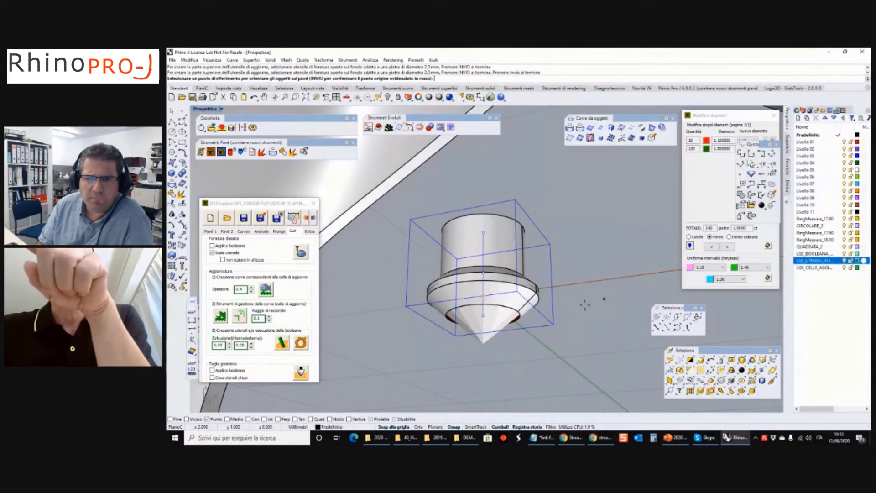
pyautogui.press('Return')
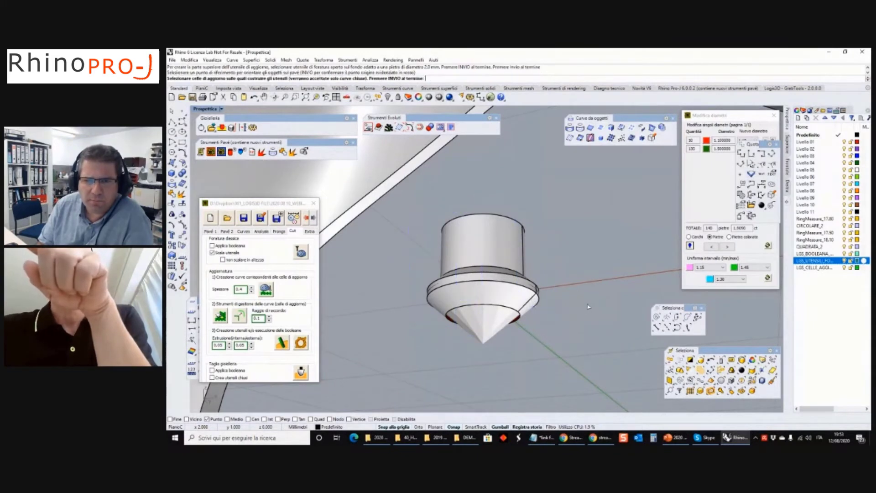
# Choose all objects on the LGS_CELLE_AGGIORNO layer as the cells and build the openwork cutting tools from them
pyautogui.rightClick(809, 270)
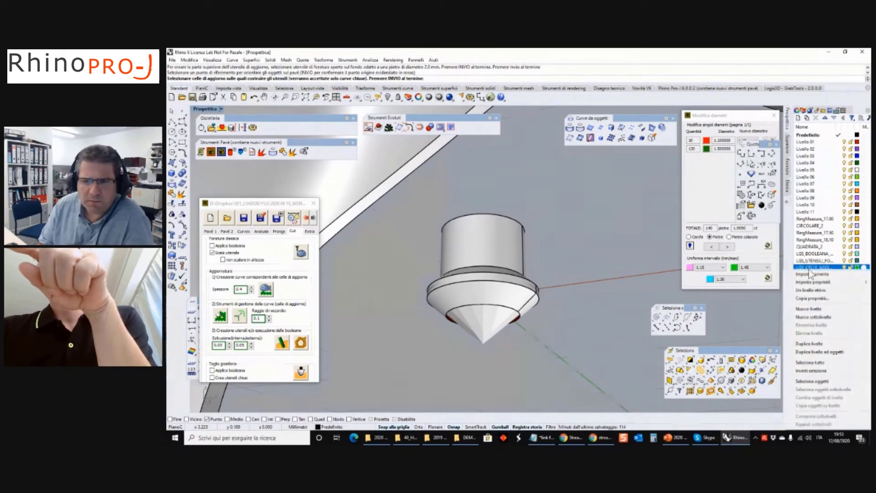
pyautogui.click(808, 381)
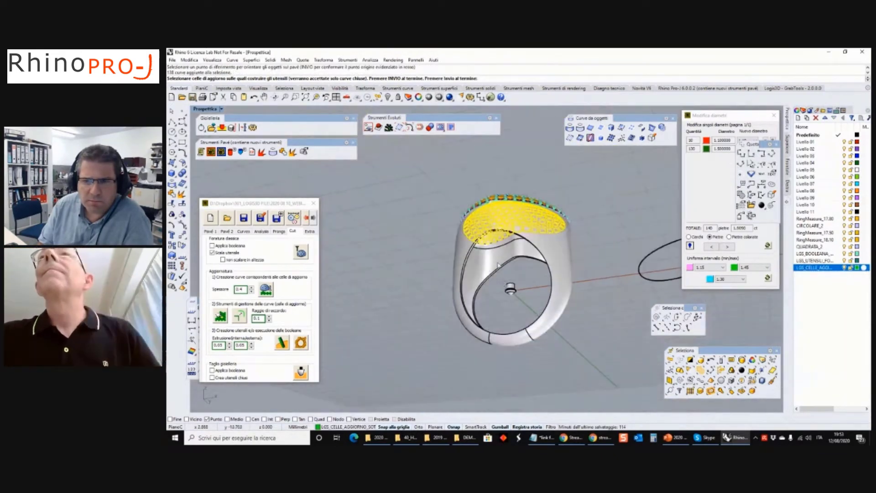
pyautogui.press('Return')
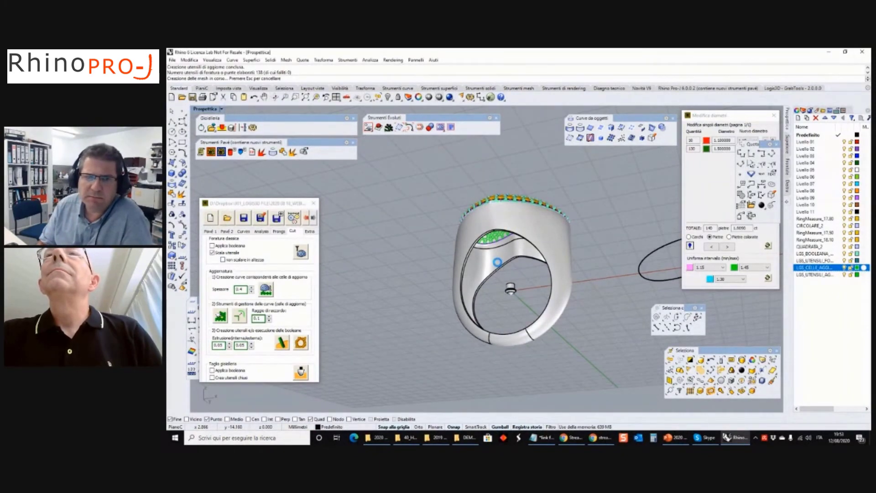
pyautogui.moveTo(498, 263); pyautogui.dragTo(505, 267, button='right')
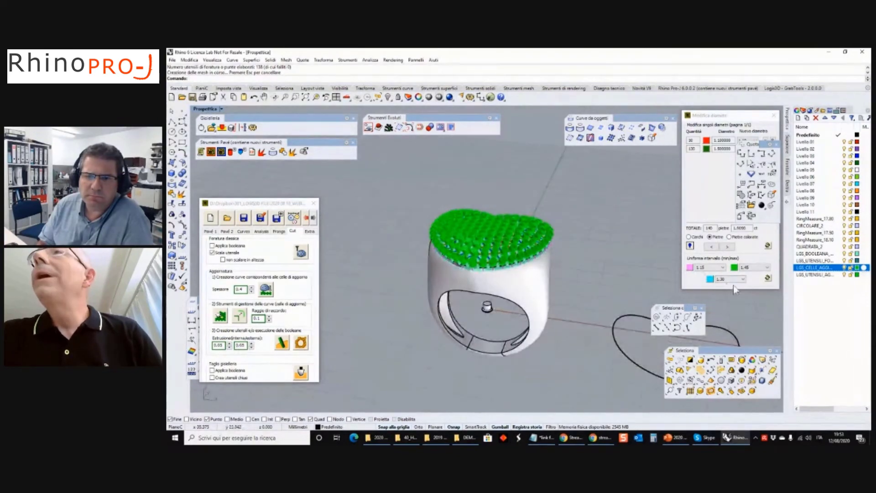
# Select all objects on the LGS_UTENSILI_AGGIORNO layer, move them away from the ring, and clear the selection
pyautogui.rightClick(814, 273)
pyautogui.click(813, 226)
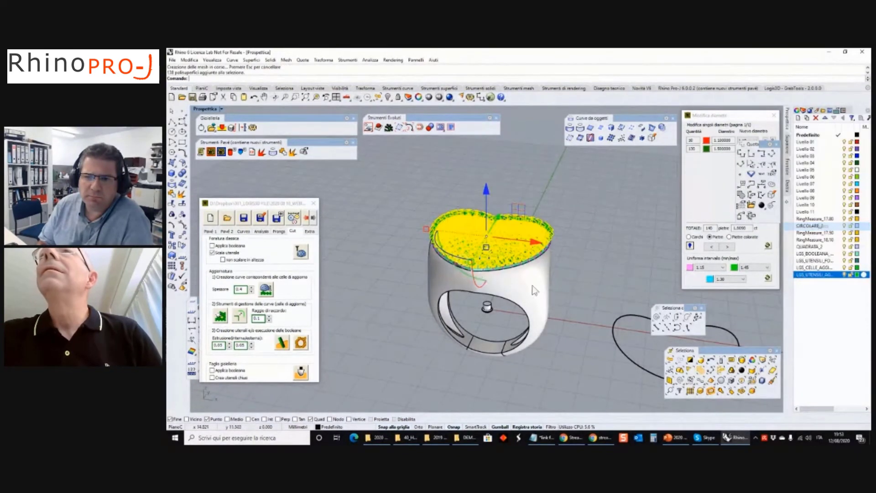
pyautogui.moveTo(533, 288); pyautogui.dragTo(448, 243, button='right')
pyautogui.moveTo(458, 243); pyautogui.dragTo(594, 162)
pyautogui.write('zs')
pyautogui.press('Return')
pyautogui.press('Escape')
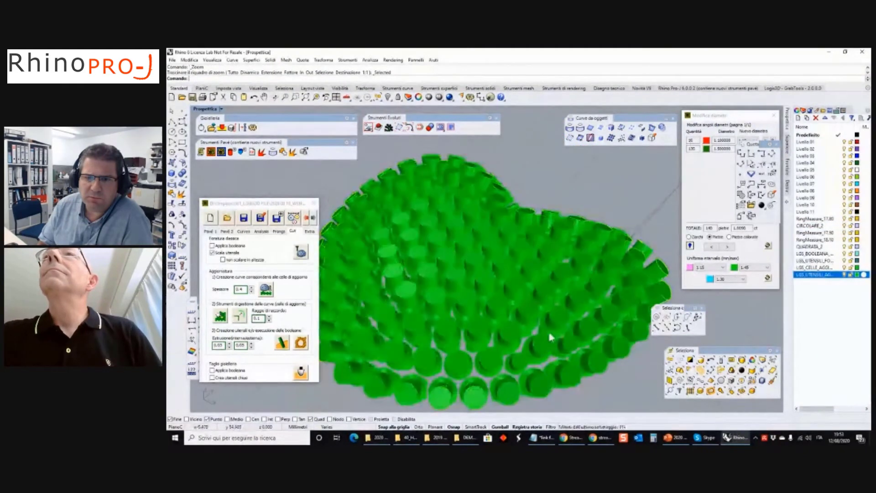
# Examine the shape of the openwork cutting tools up close, including their pointed ends and the gaps between neighbouring tools
pyautogui.moveTo(566, 228); pyautogui.dragTo(505, 266, button='right')
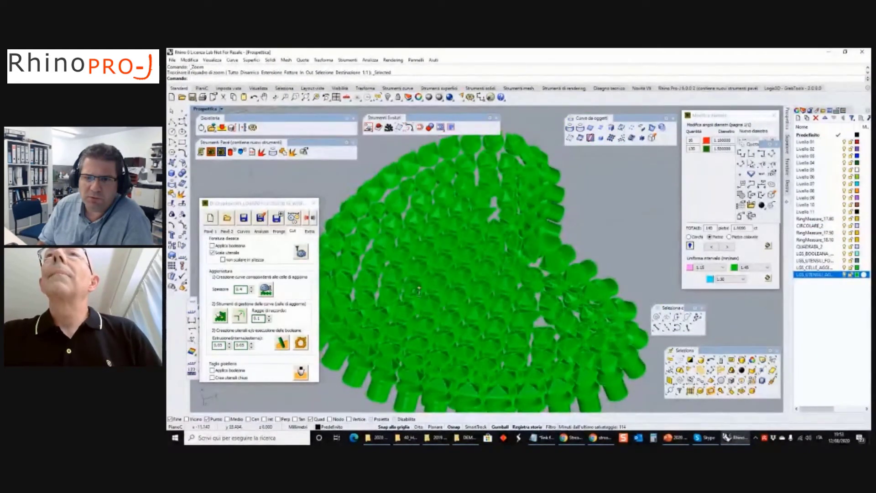
pyautogui.scroll(6, 505, 266)
pyautogui.scroll(8, 501, 257)
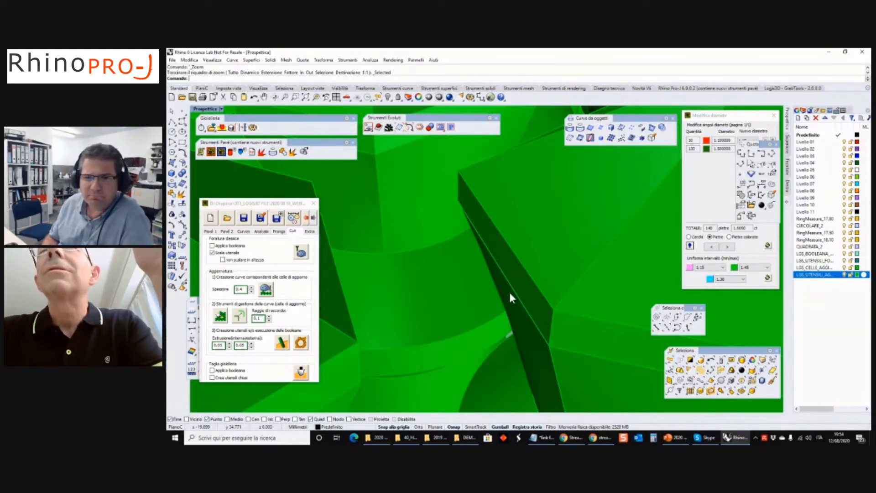
pyautogui.scroll(-10, 511, 298)
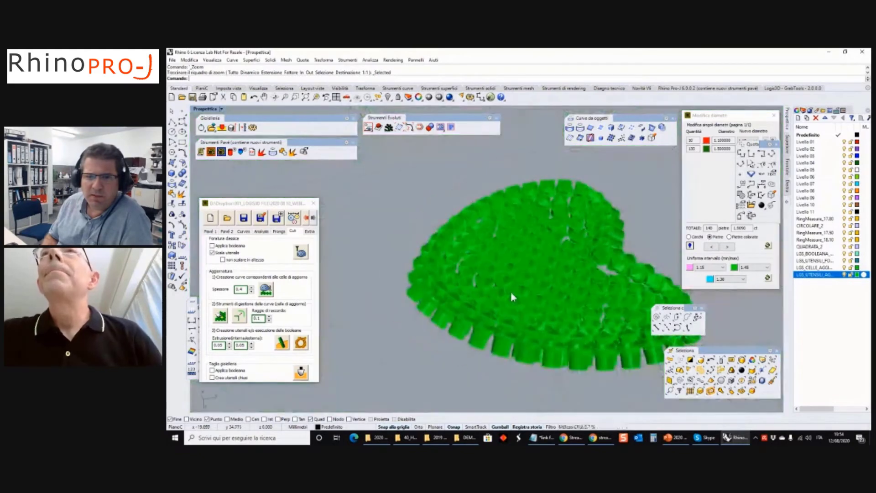
pyautogui.moveTo(511, 298)
pyautogui.mouseDown(button='right')
pyautogui.moveTo(496, 312)
pyautogui.moveTo(484, 301)
pyautogui.moveTo(503, 294)
pyautogui.mouseUp(button='right')
pyautogui.scroll(15, 492, 317)
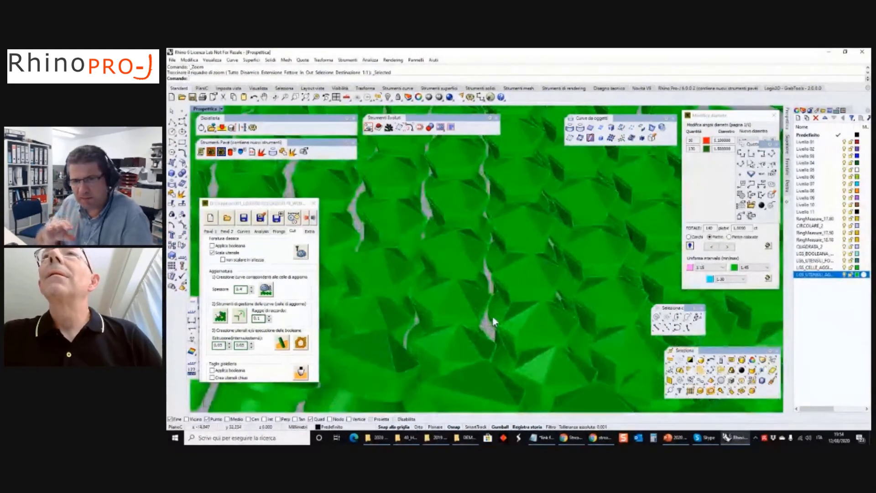
pyautogui.scroll(-4, 582, 249)
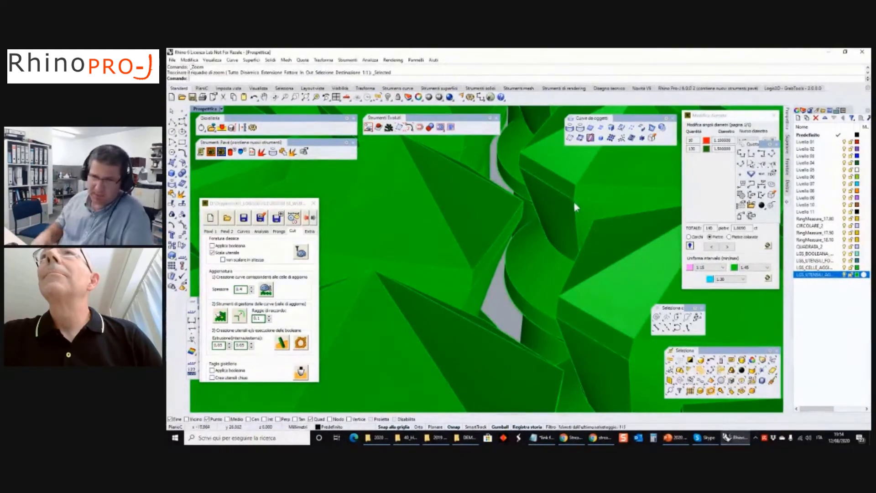
# Delete all the openwork cutting tools that were moved away from the ring
pyautogui.scroll(-8, 575, 201)
pyautogui.moveTo(569, 207); pyautogui.dragTo(515, 176, button='right')
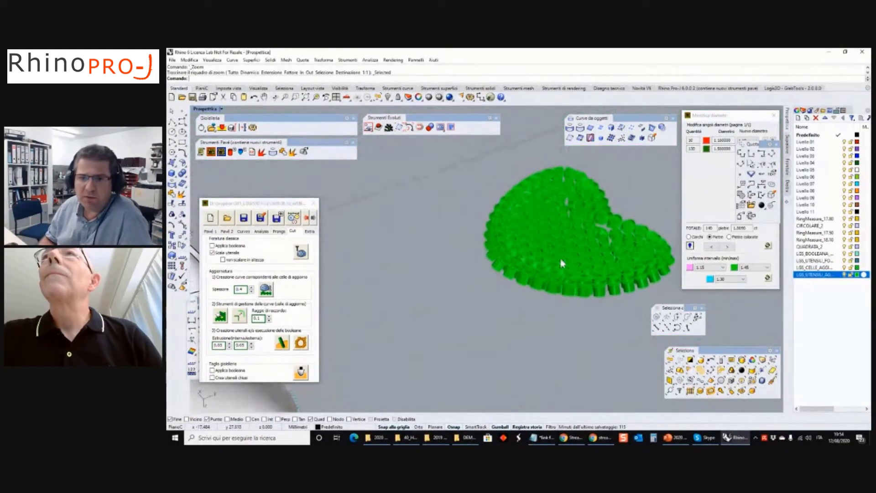
pyautogui.click(629, 285)
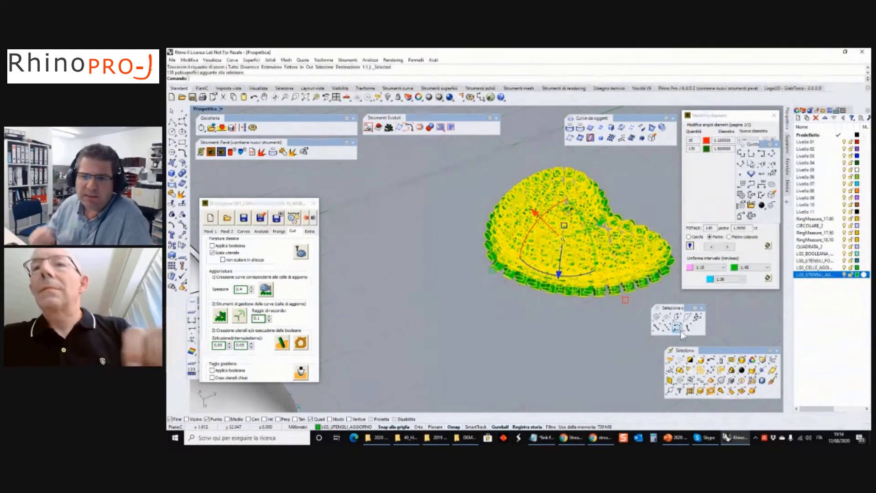
pyautogui.press('Delete')
# Start the openwork boolean operation and choose the teal ring polysurface with the prongs as the new object to cut
pyautogui.moveTo(417, 297); pyautogui.dragTo(549, 277, button='right')
pyautogui.scroll(8, 528, 297)
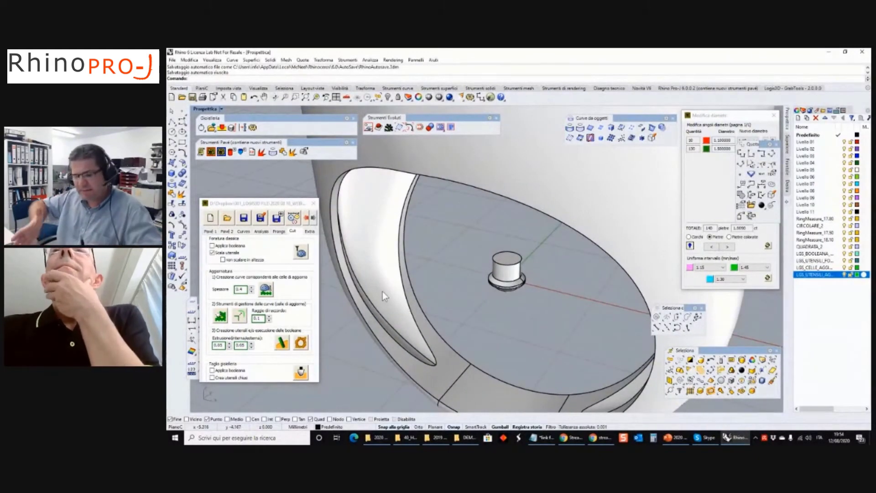
pyautogui.scroll(-3, 383, 291)
pyautogui.moveTo(491, 231); pyautogui.dragTo(473, 254, button='right')
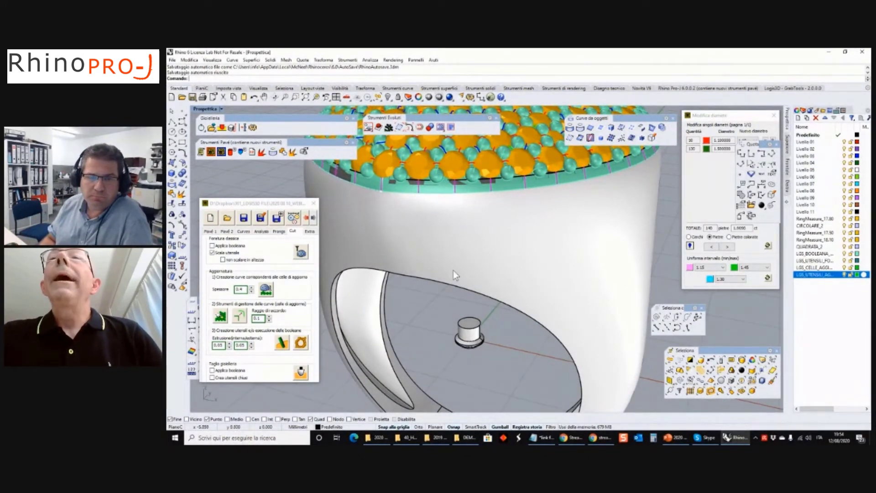
pyautogui.moveTo(470, 227); pyautogui.dragTo(516, 307, button='right')
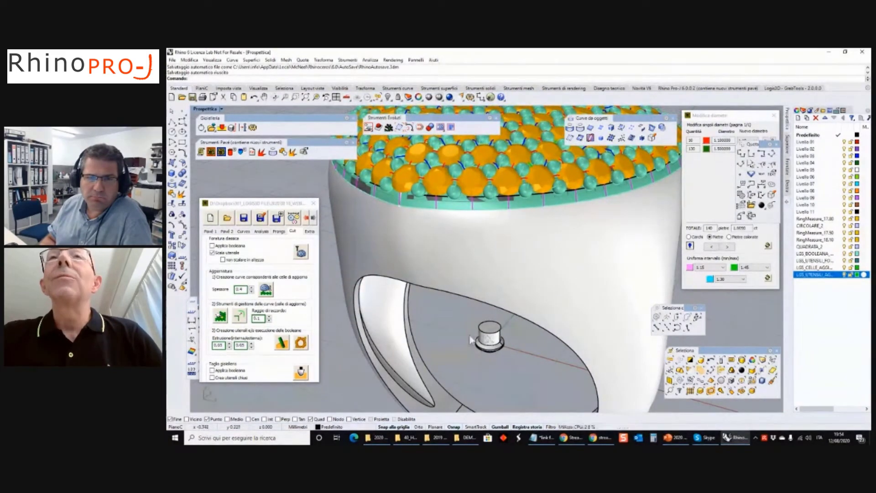
pyautogui.click(301, 344)
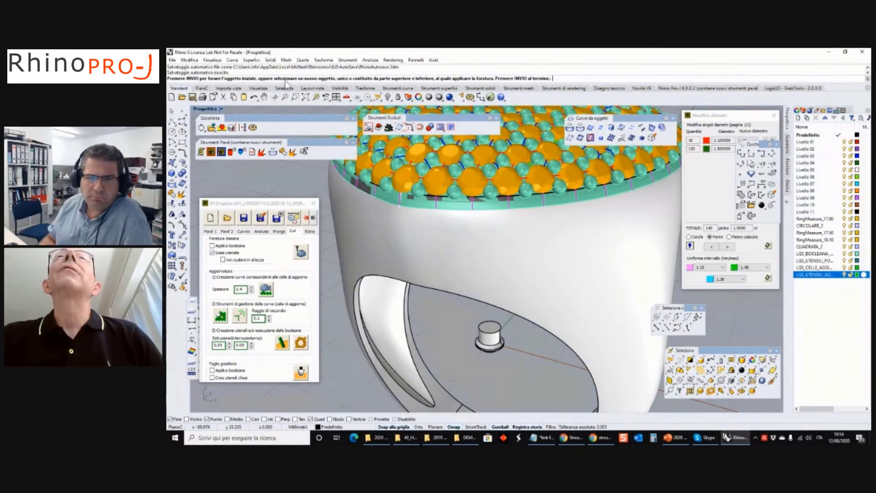
pyautogui.scroll(5, 393, 218)
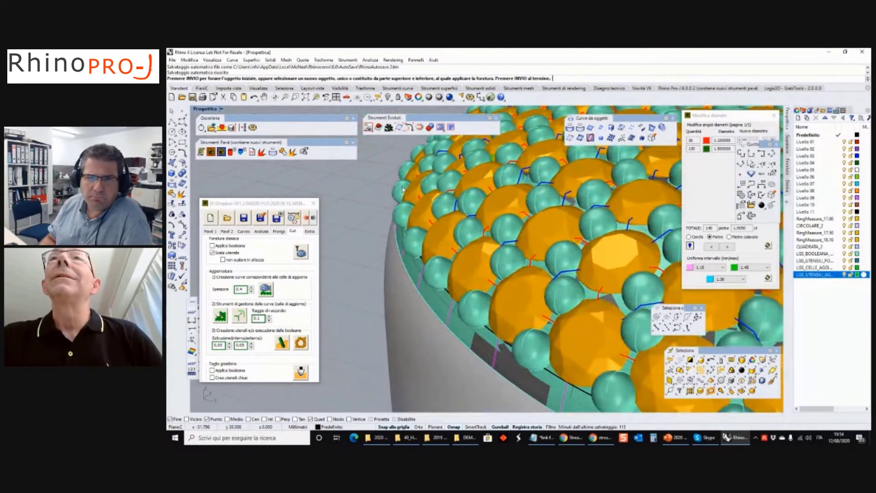
pyautogui.click(414, 195)
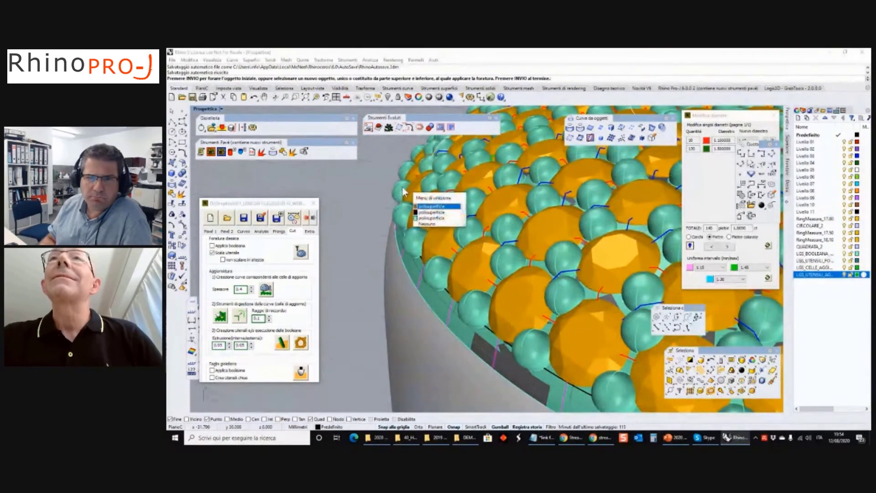
pyautogui.click(429, 219)
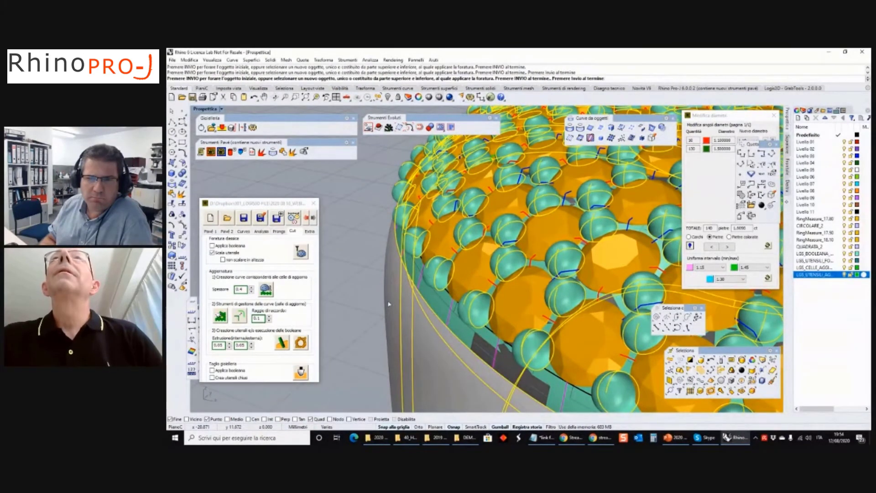
pyautogui.press('Return')
# Accept the ring's normal orientation and create a new destination layer for the openwork result
pyautogui.scroll(-5, 387, 300)
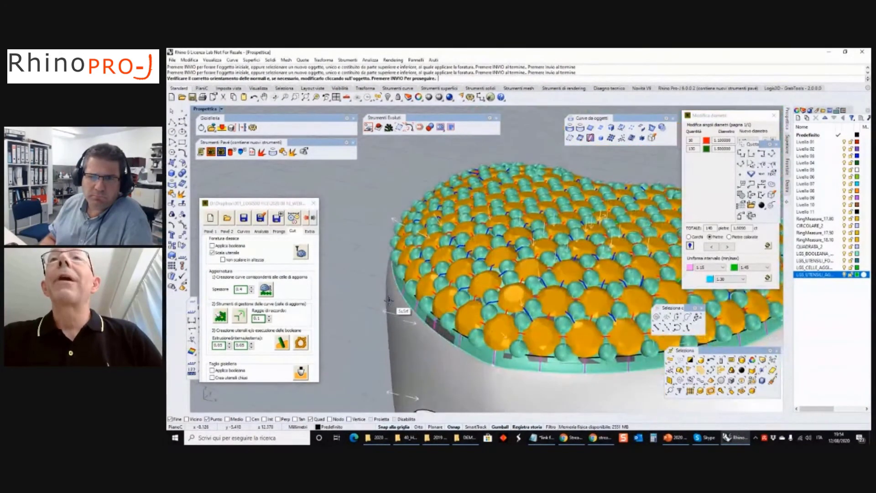
pyautogui.press('Return')
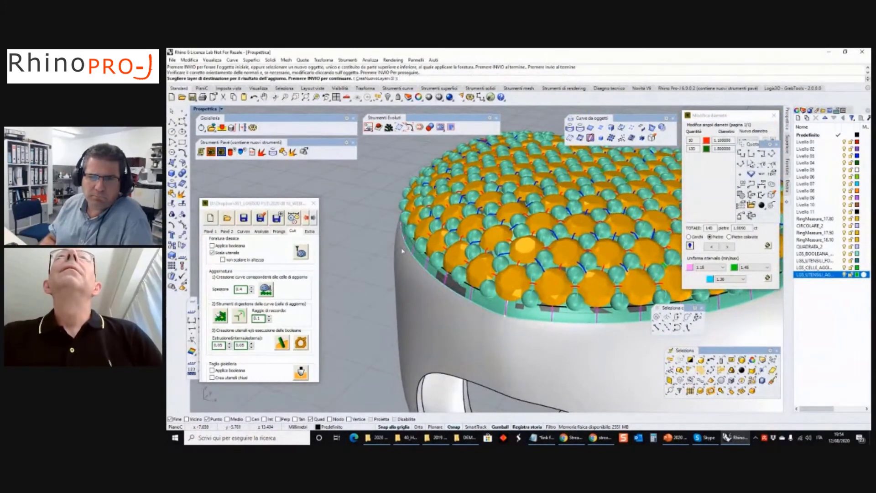
pyautogui.press('Return')
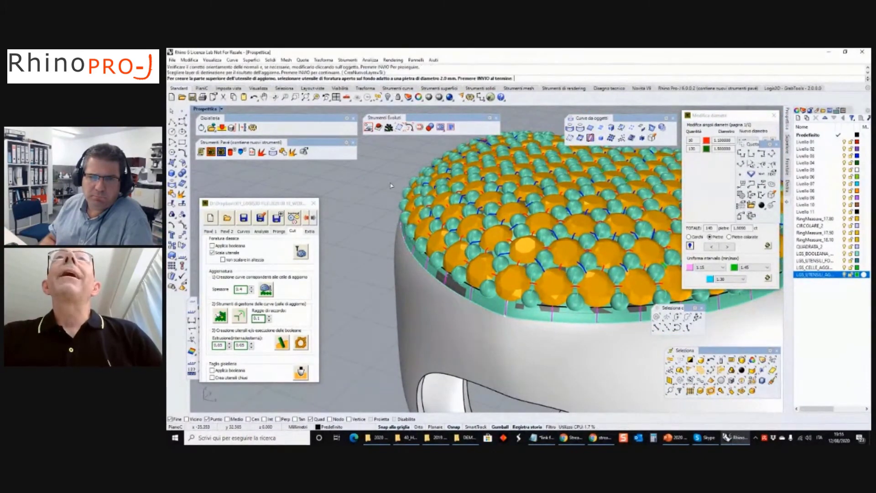
# Use the 2 mm drilling tool at the origin for the upper part of the openwork tools, keeping its default reference point
pyautogui.scroll(4, 472, 277)
pyautogui.keyDown('shift'); pyautogui.moveTo(498, 352); pyautogui.dragTo(447, 237, button='right'); pyautogui.keyUp('shift')
pyautogui.click(487, 312)
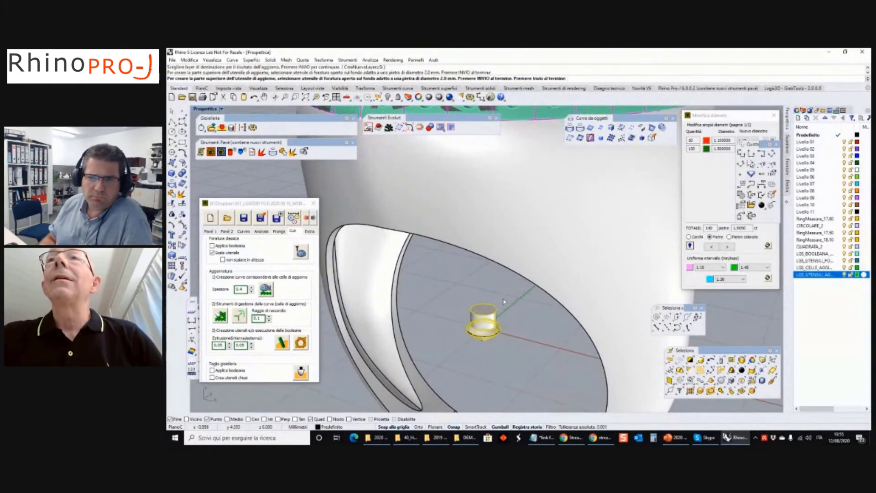
pyautogui.press('Return')
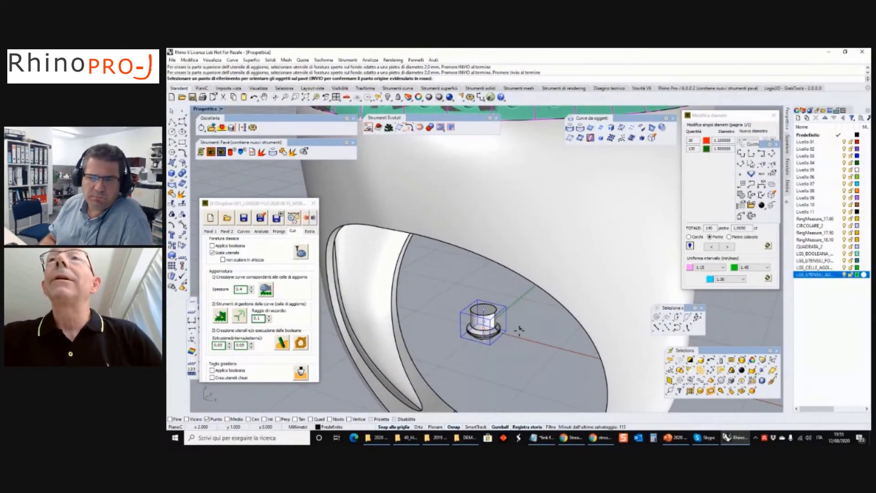
pyautogui.press('Return')
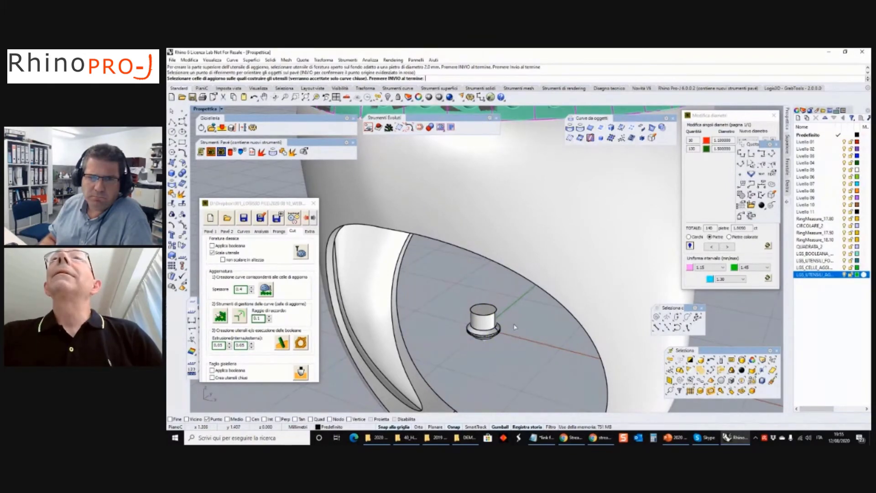
# Pick a patch of 27 neighbouring openwork cells along one edge of the ring's inner surface and cut them into the ring
pyautogui.moveTo(515, 327); pyautogui.dragTo(483, 225, button='right')
pyautogui.keyDown('shift'); pyautogui.moveTo(479, 365); pyautogui.dragTo(479, 290, button='right'); pyautogui.keyUp('shift')
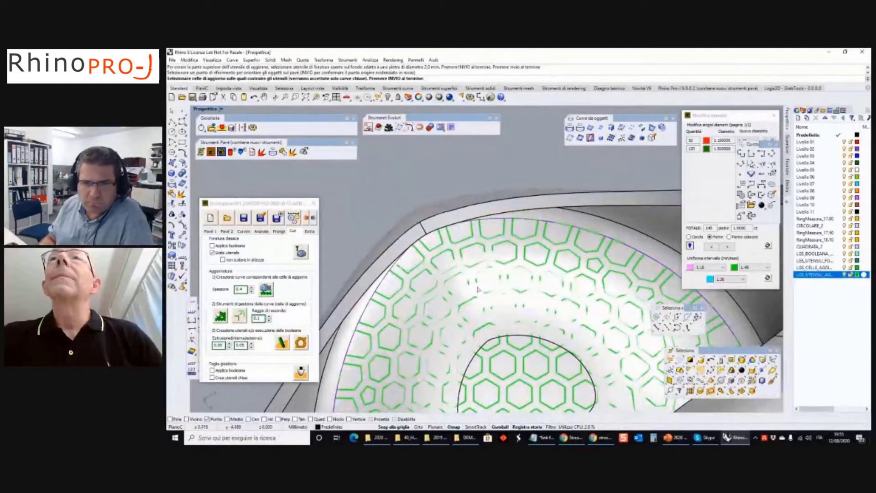
pyautogui.click(423, 258)
pyautogui.click(432, 250)
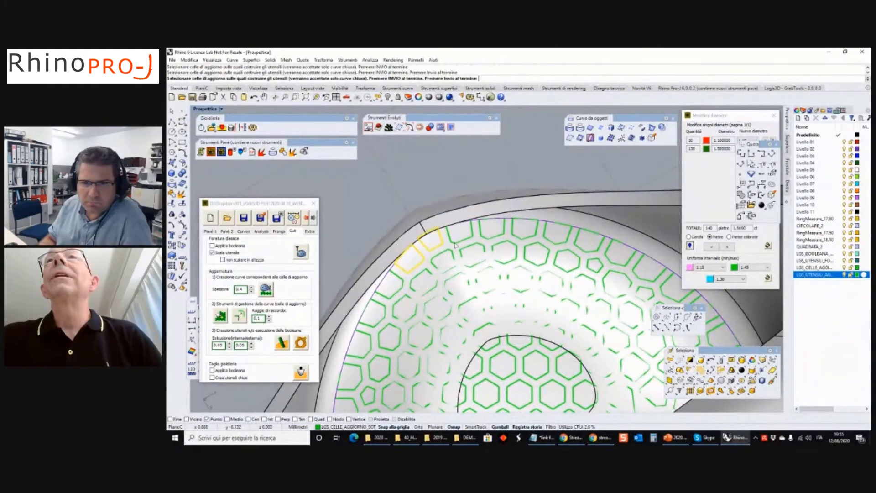
pyautogui.click(457, 241)
pyautogui.click(486, 239)
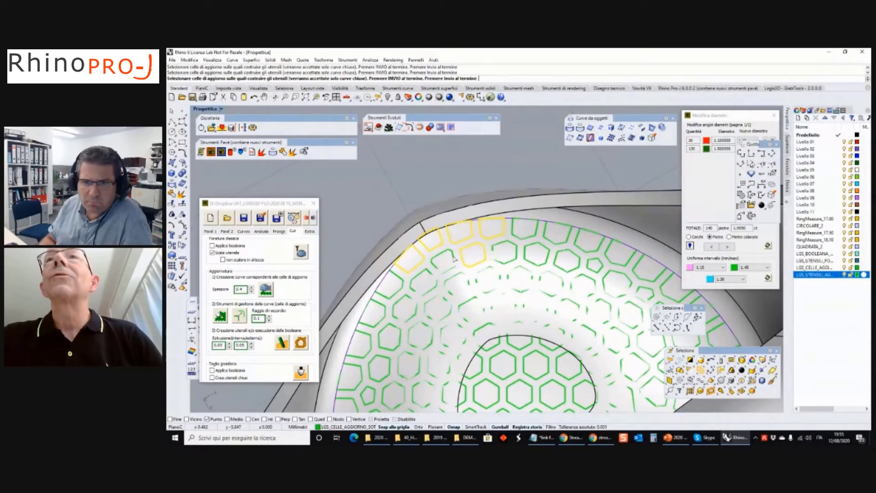
pyautogui.click(396, 288)
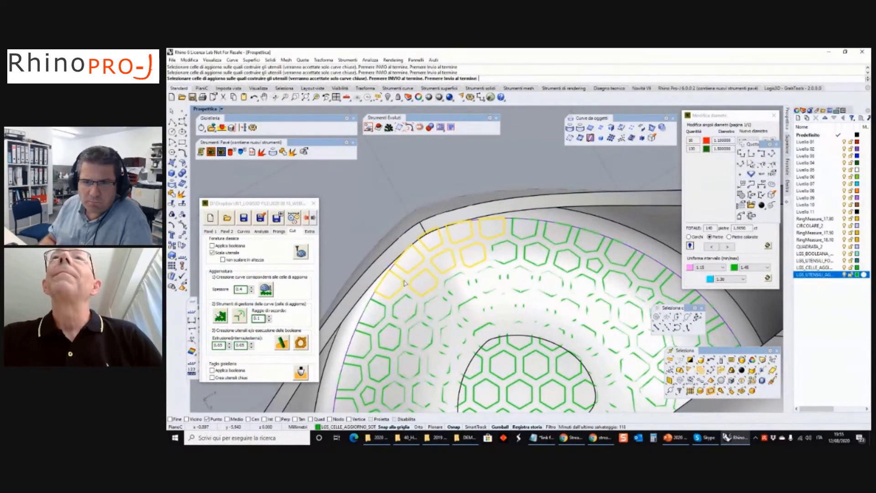
pyautogui.click(387, 310)
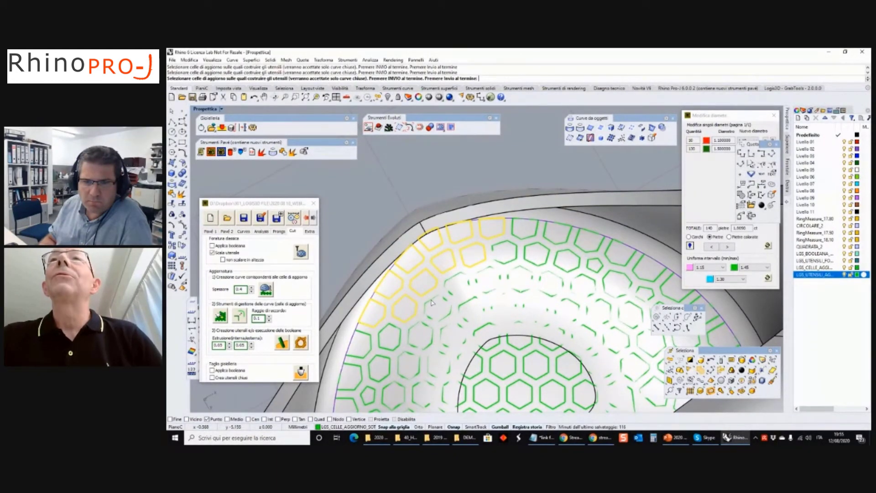
pyautogui.click(485, 274)
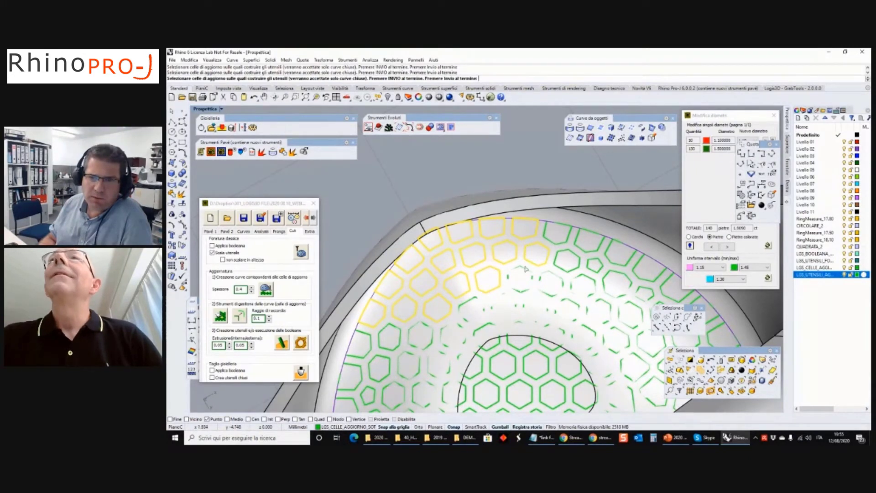
pyautogui.click(462, 308)
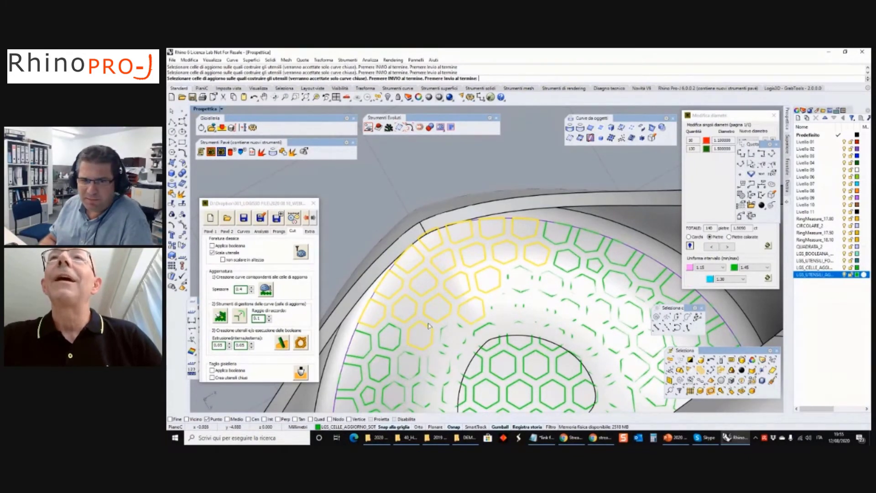
pyautogui.click(400, 332)
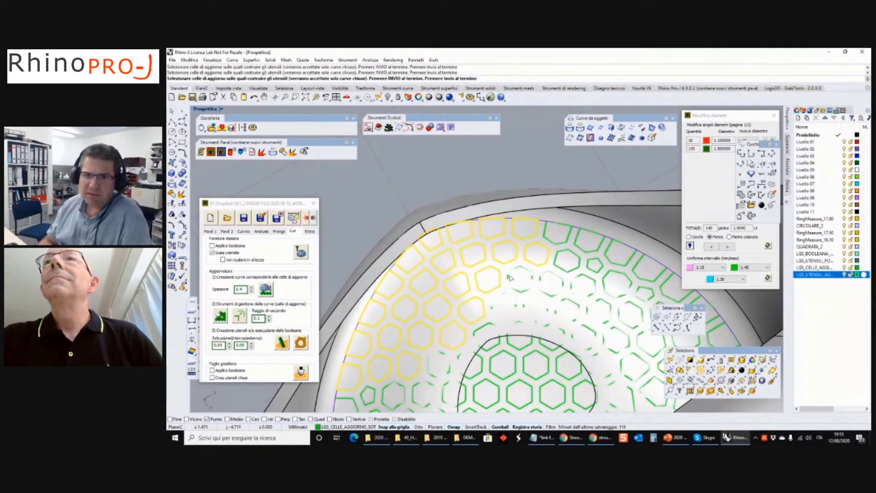
pyautogui.click(552, 245)
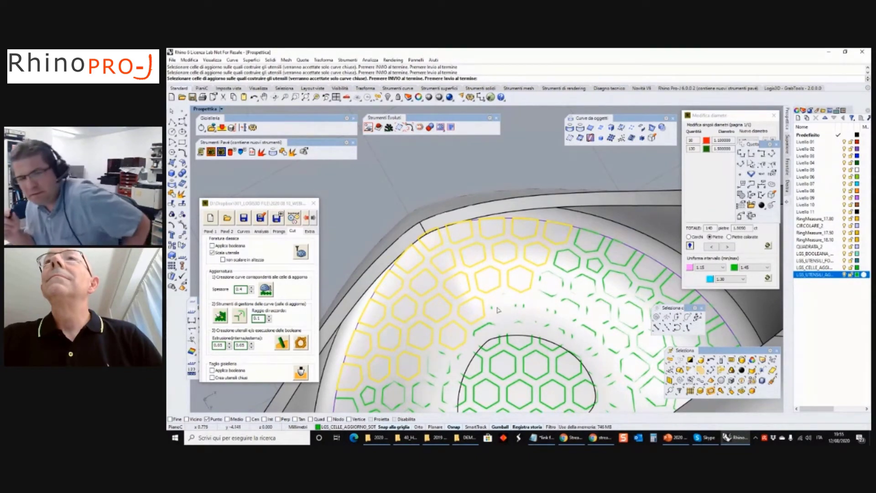
pyautogui.press('Return')
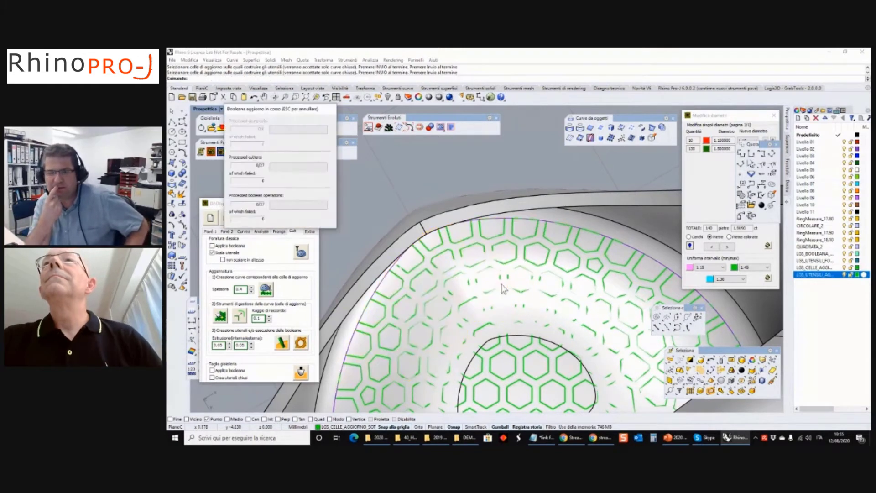
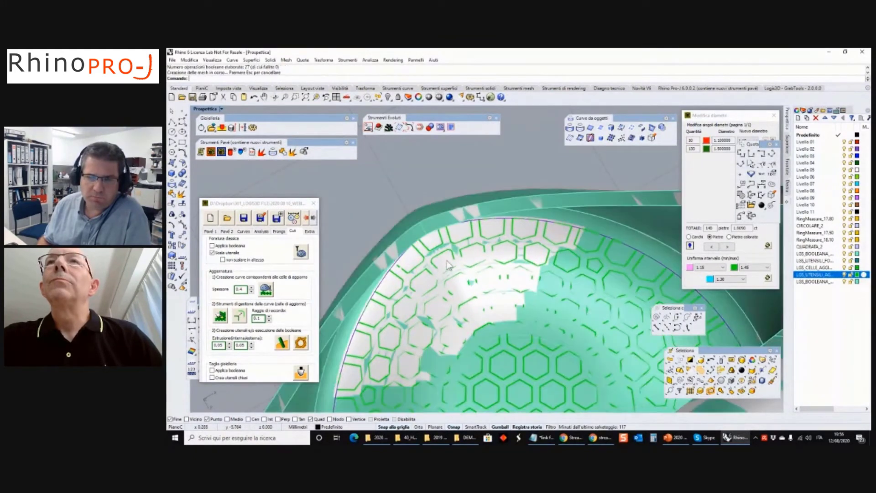
# Examine the cut ring from outside and around the pavé top
pyautogui.scroll(-10, 444, 278)
pyautogui.moveTo(450, 295); pyautogui.dragTo(456, 262, button='right')
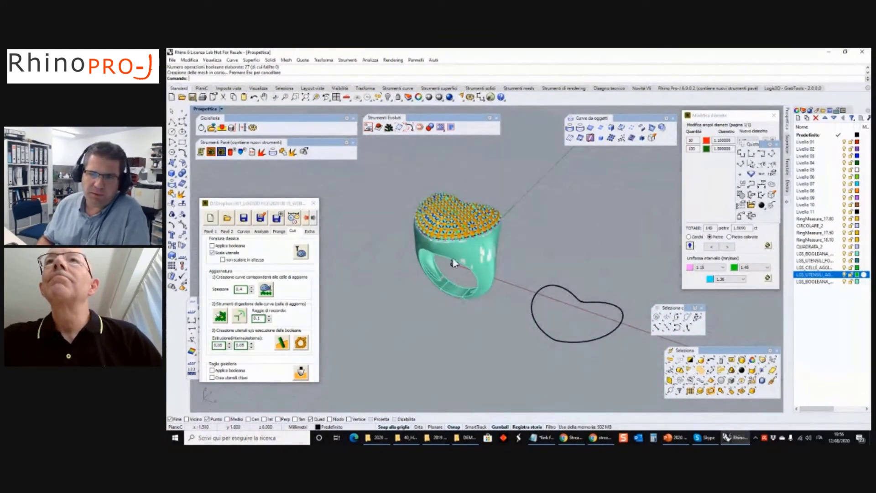
pyautogui.scroll(9, 455, 262)
pyautogui.moveTo(469, 353); pyautogui.dragTo(475, 250, button='right')
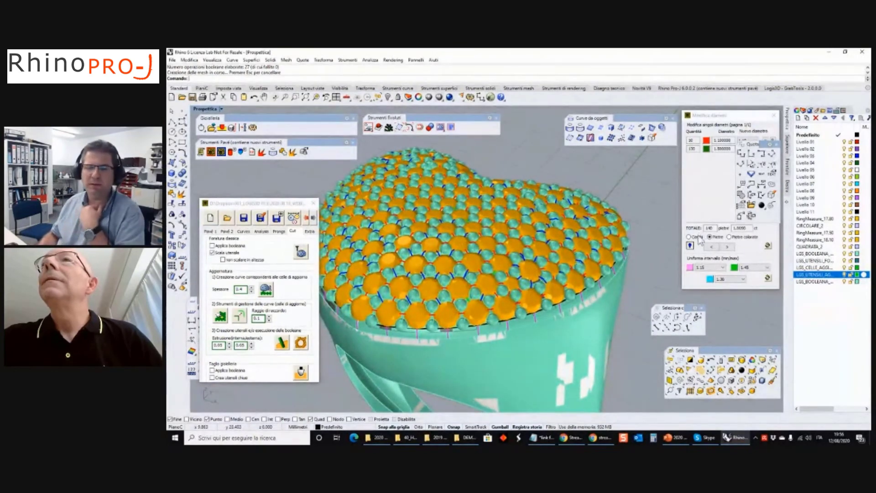
# Place gem objects on all the pavé stones of the heart-shaped ring
pyautogui.click(694, 237)
pyautogui.click(313, 232)
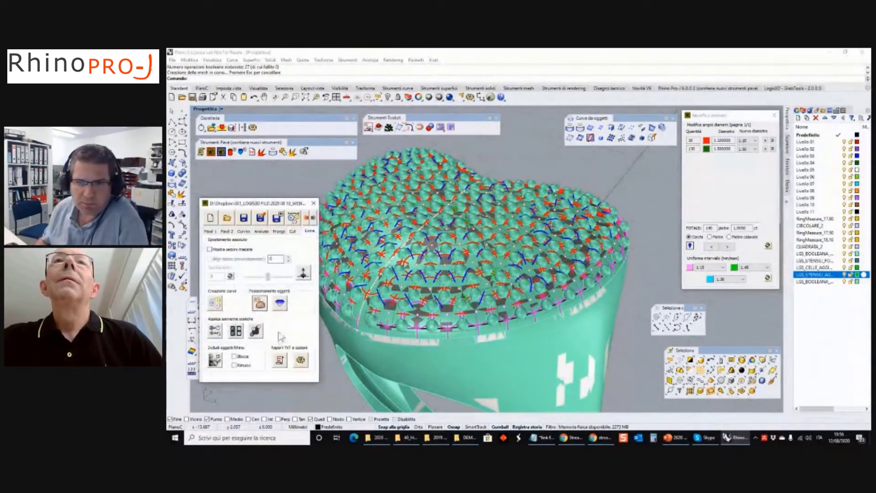
pyautogui.click(280, 303)
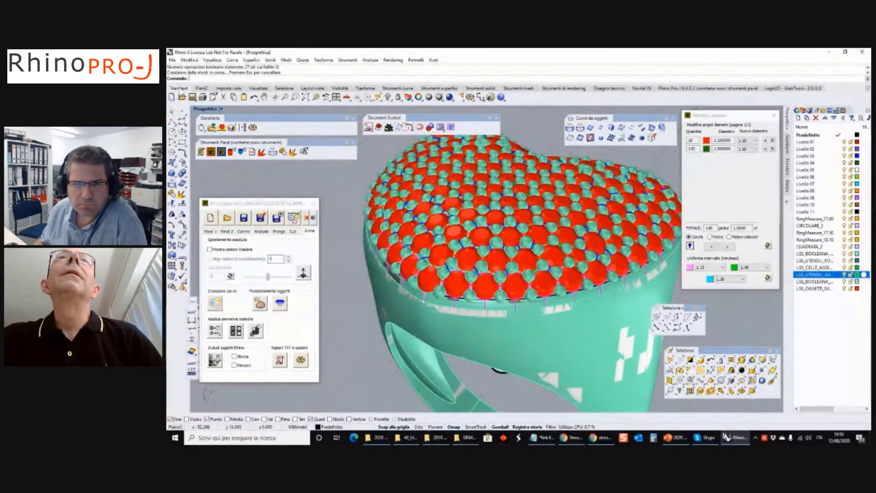
# Select every object on the new gem layer and group them
pyautogui.click(817, 289)
pyautogui.rightClick(821, 289)
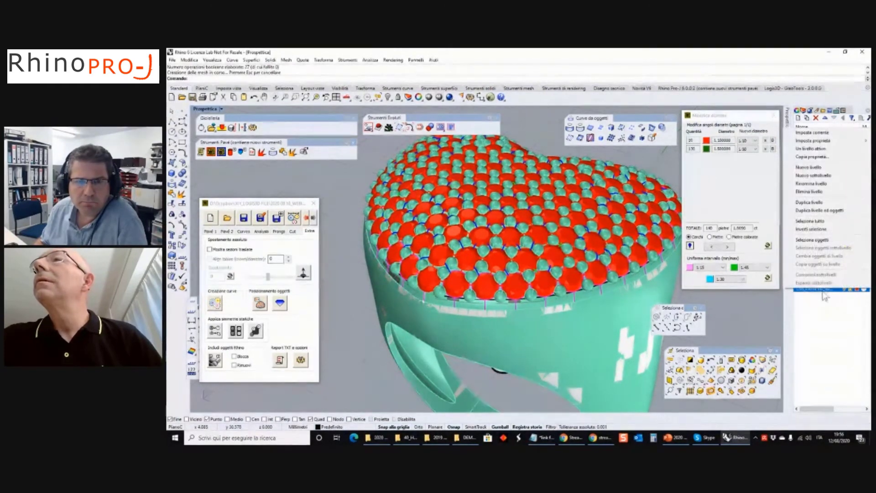
pyautogui.click(816, 239)
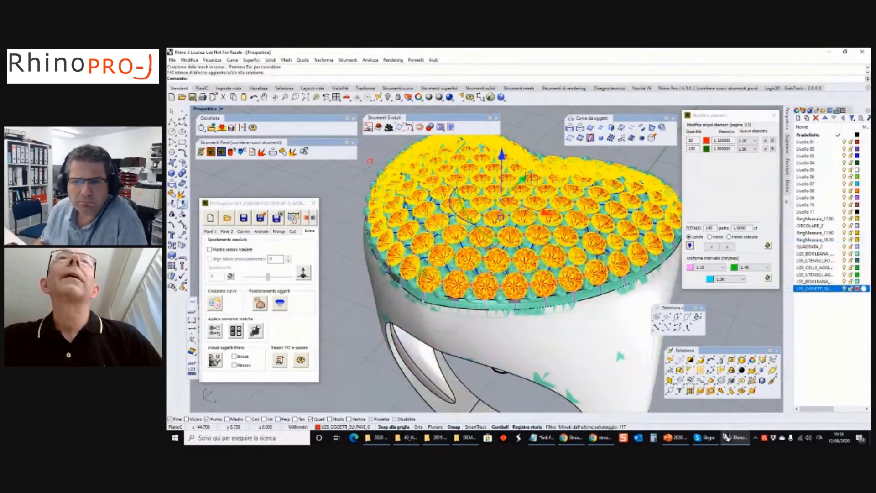
pyautogui.click(172, 215)
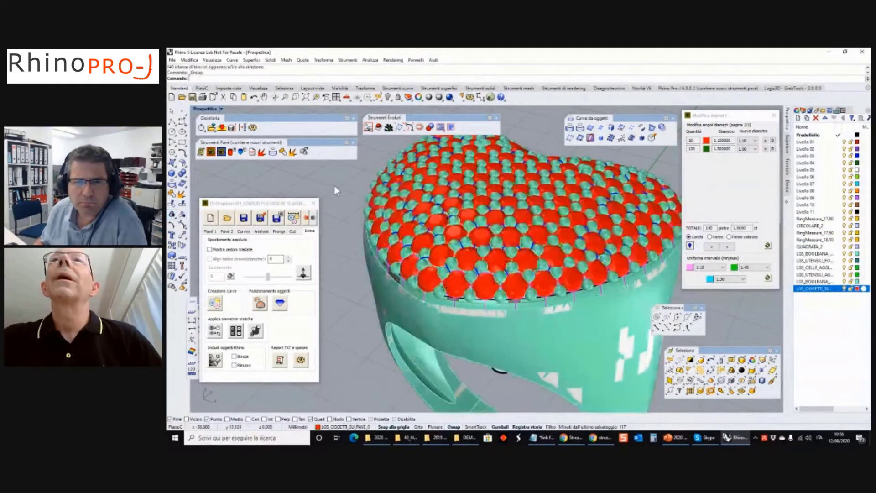
# Select the openworked ring body together with the gem group and move them along the ground plane, away from the original ring
pyautogui.click(404, 292)
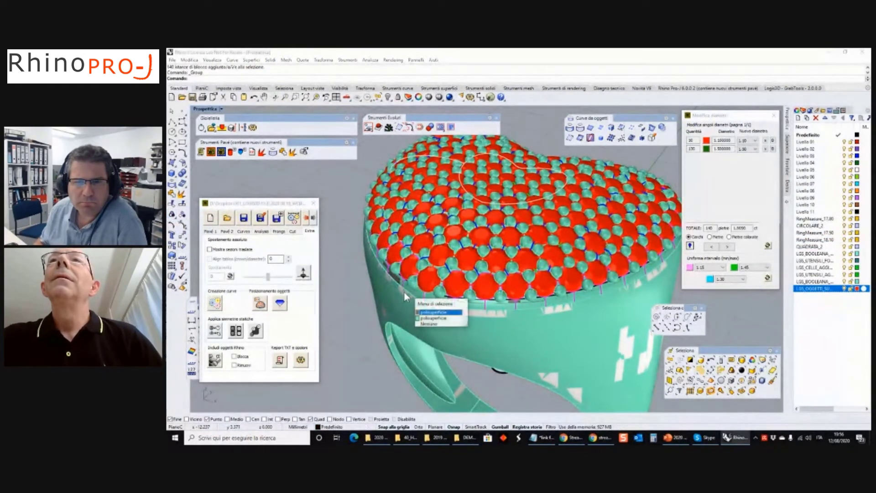
pyautogui.click(437, 313)
pyautogui.click(556, 349)
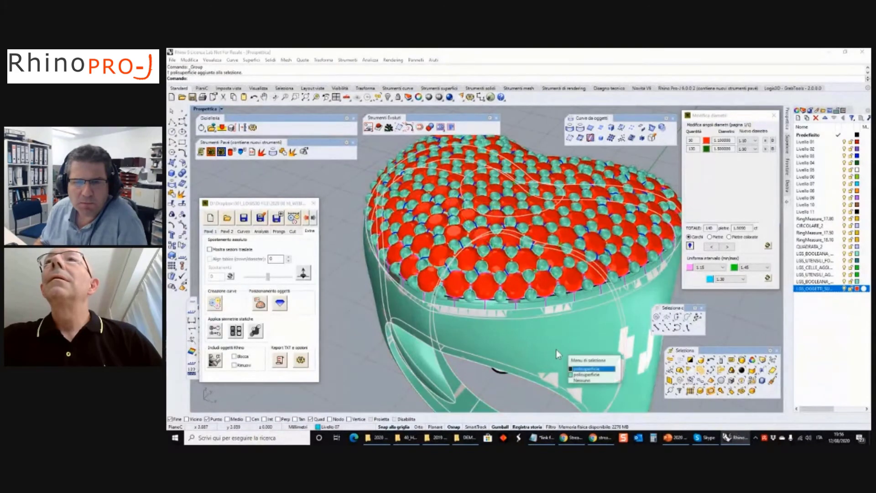
pyautogui.click(593, 376)
pyautogui.scroll(-2, 511, 275)
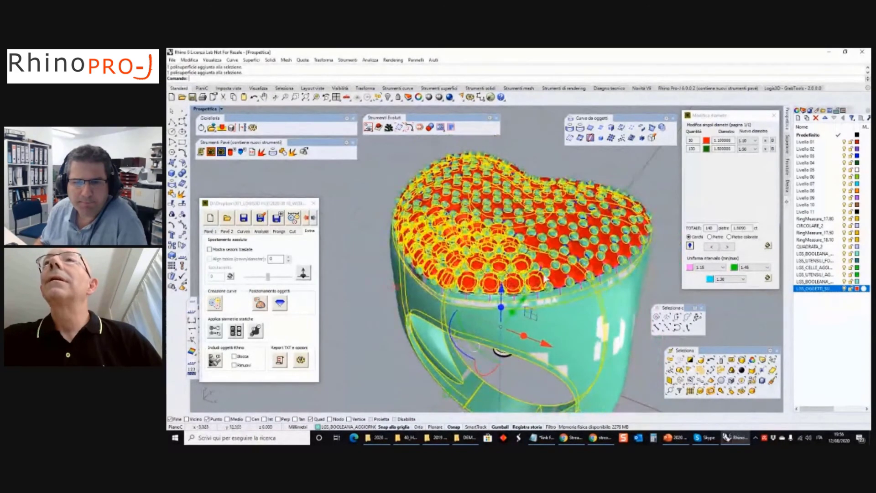
pyautogui.moveTo(510, 276); pyautogui.dragTo(446, 303, button='right')
pyautogui.keyDown('shift'); pyautogui.click(454, 291); pyautogui.keyUp('shift')
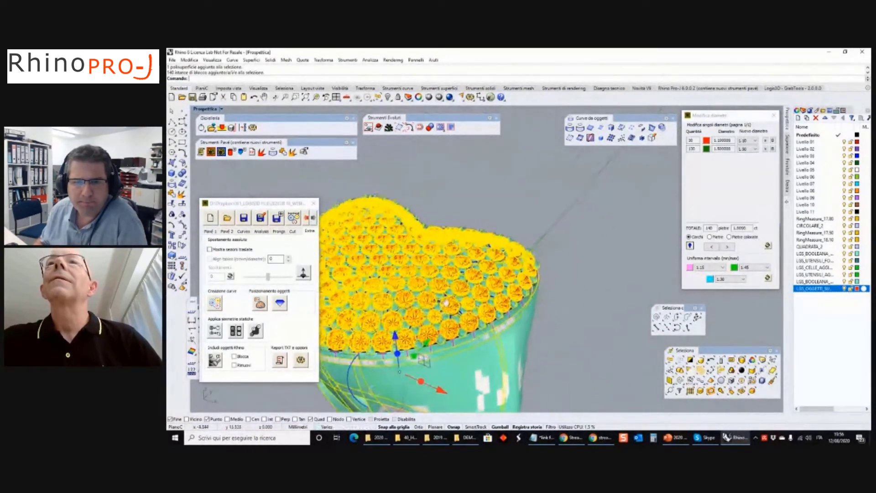
pyautogui.moveTo(427, 345); pyautogui.dragTo(653, 185)
# Zoom to the moved ring and examine the gems through the openwork cells on its underside
pyautogui.write('zs')
pyautogui.press('Return')
pyautogui.click(645, 217)
pyautogui.moveTo(481, 311); pyautogui.dragTo(463, 217, button='right')
pyautogui.scroll(6, 476, 284)
pyautogui.scroll(-3, 495, 273)
pyautogui.scroll(6, 450, 239)
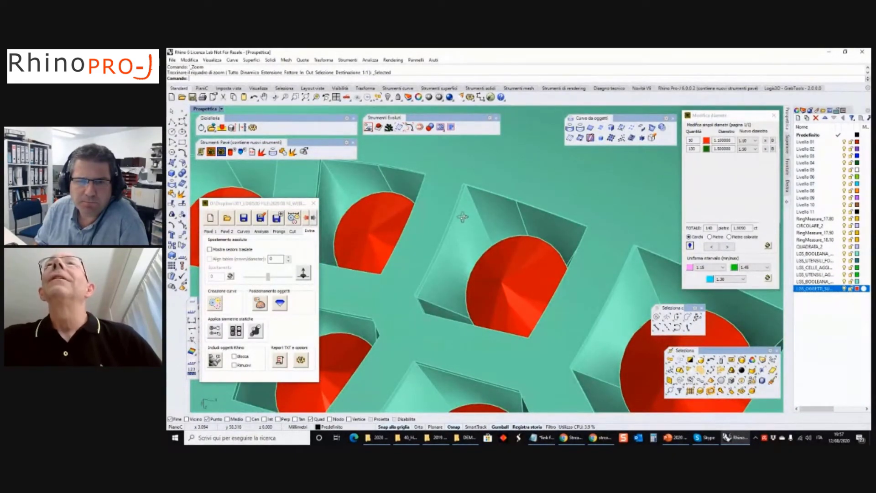
pyautogui.scroll(-8, 463, 217)
pyautogui.moveTo(472, 240); pyautogui.dragTo(447, 262, button='right')
pyautogui.scroll(5, 445, 246)
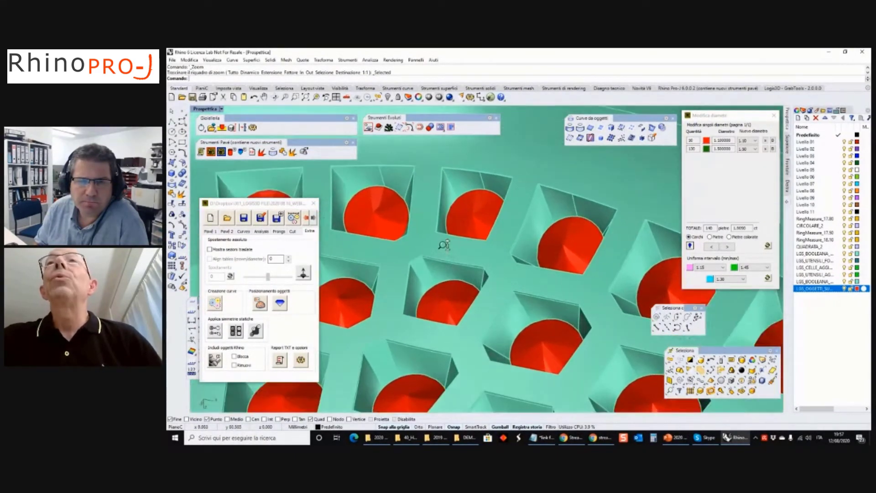
# Hide the gem layer and examine the open cells from the underside and from the pavé top
pyautogui.click(472, 211)
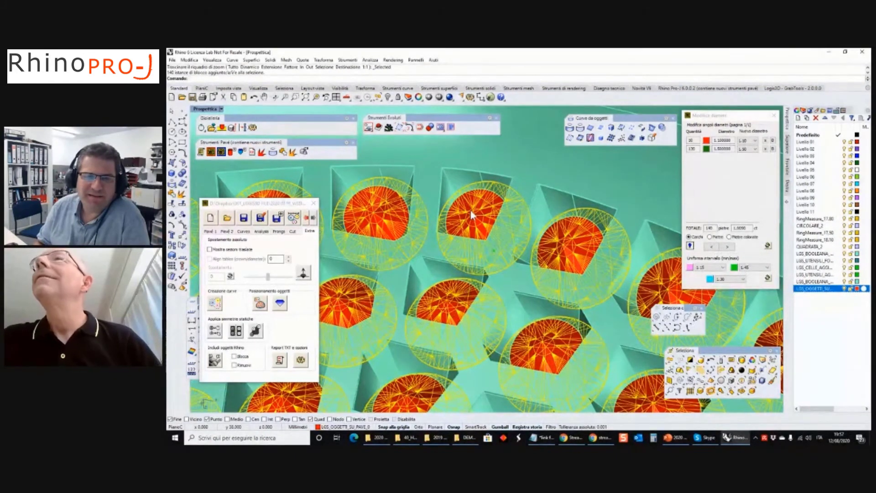
pyautogui.click(844, 289)
pyautogui.scroll(-3, 546, 279)
pyautogui.scroll(2, 494, 277)
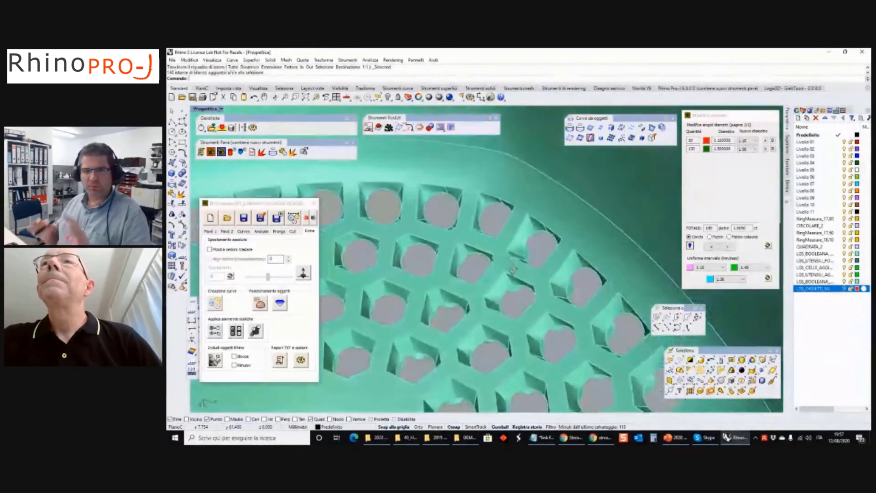
pyautogui.moveTo(513, 271); pyautogui.dragTo(503, 347, button='right')
pyautogui.keyDown('ctrl'); pyautogui.moveTo(487, 274); pyautogui.dragTo(504, 255, button='right'); pyautogui.keyUp('ctrl')
pyautogui.scroll(-8, 496, 231)
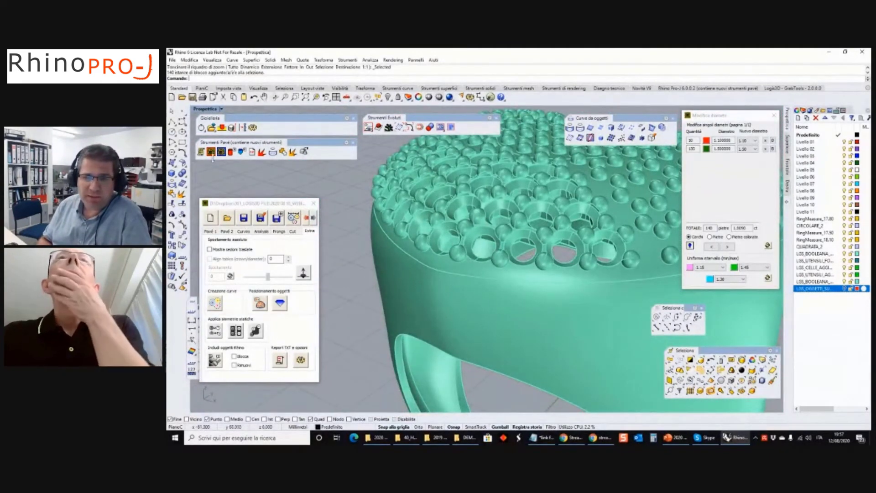
pyautogui.click(591, 128)
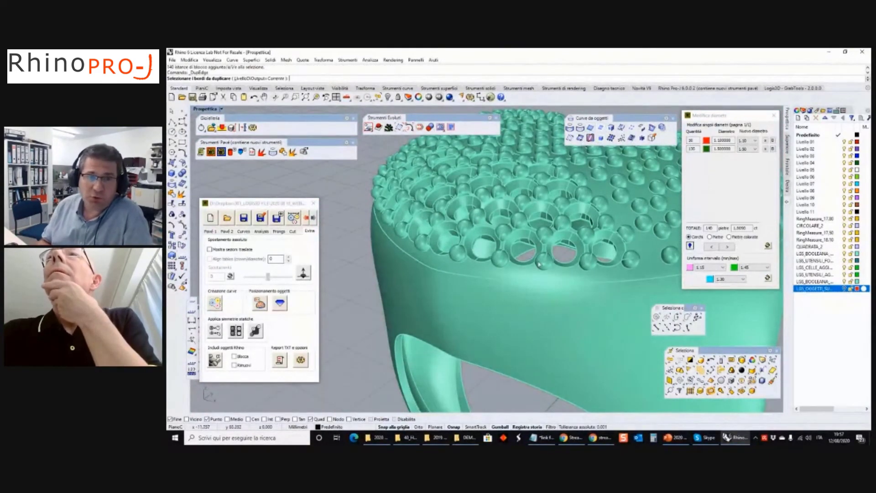
pyautogui.click(536, 286)
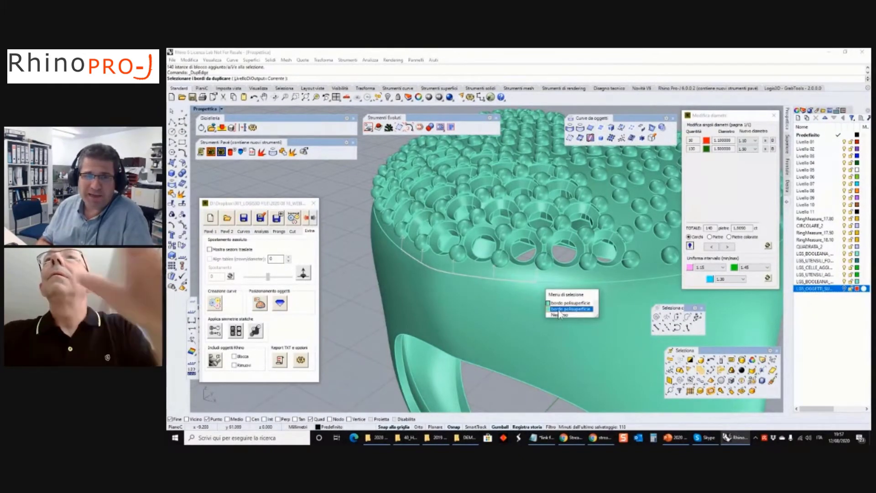
pyautogui.press('Escape')
# Undo the move of the openworked ring and its gems
pyautogui.scroll(-5, 501, 283)
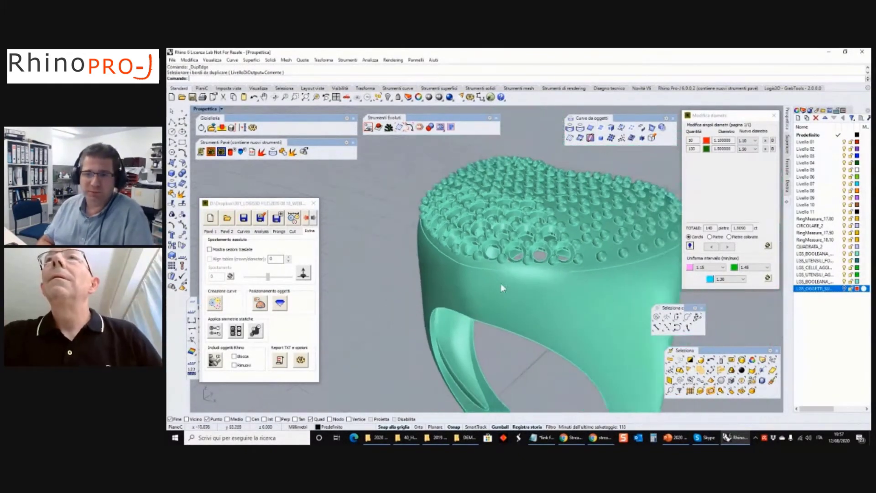
pyautogui.scroll(-8, 534, 245)
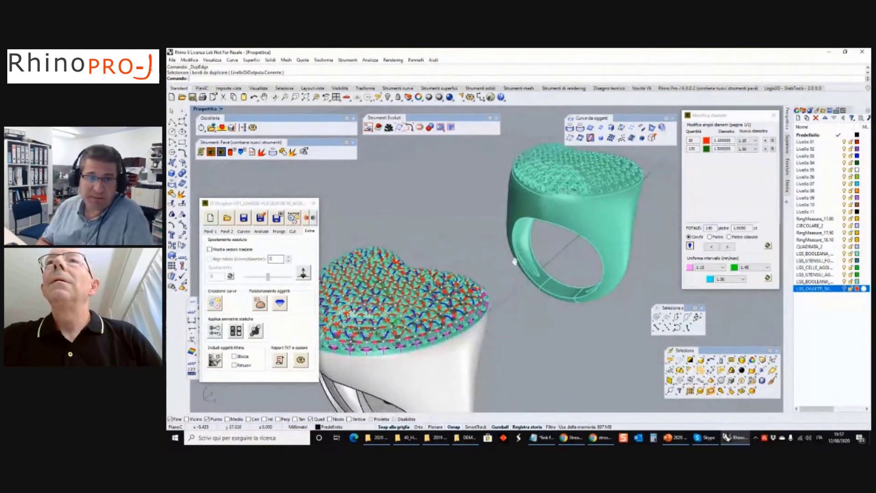
pyautogui.hotkey('ctrl', 'z')
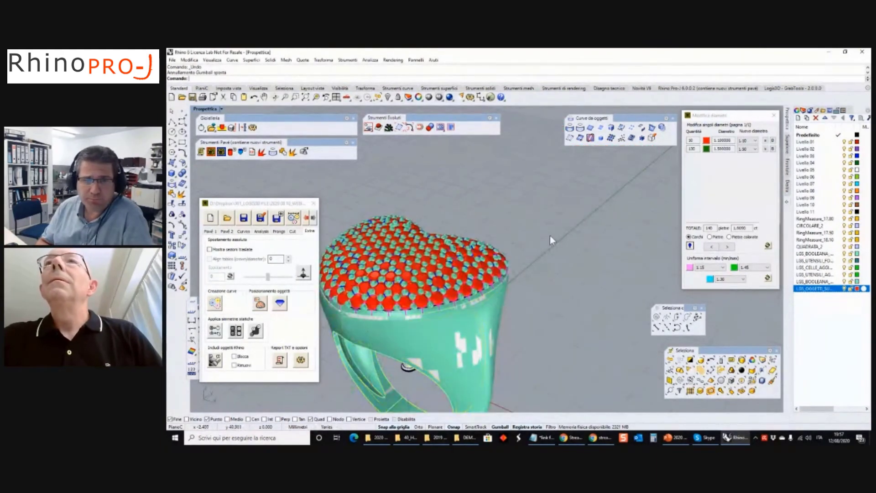
pyautogui.scroll(6, 457, 319)
pyautogui.scroll(-3, 459, 306)
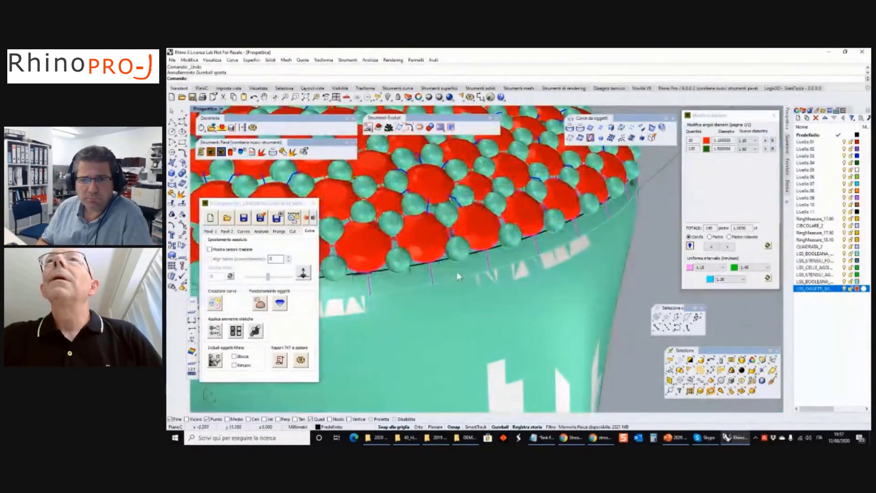
pyautogui.click(448, 285)
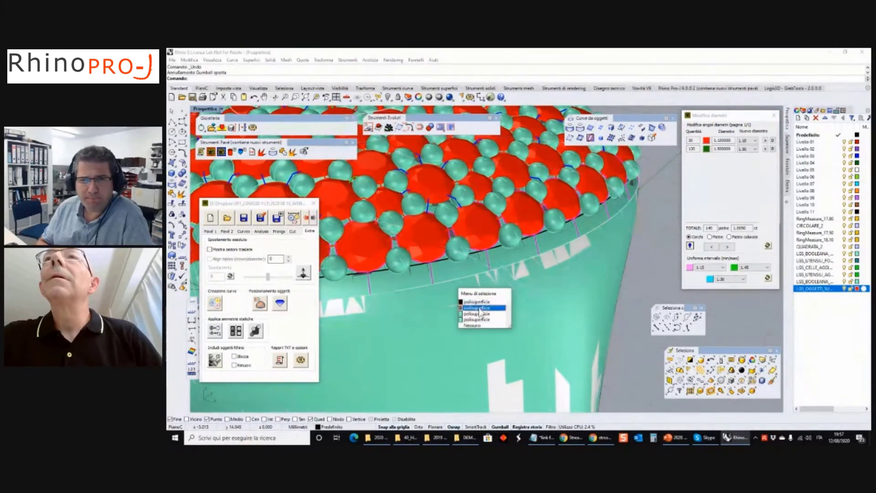
pyautogui.scroll(-8, 651, 273)
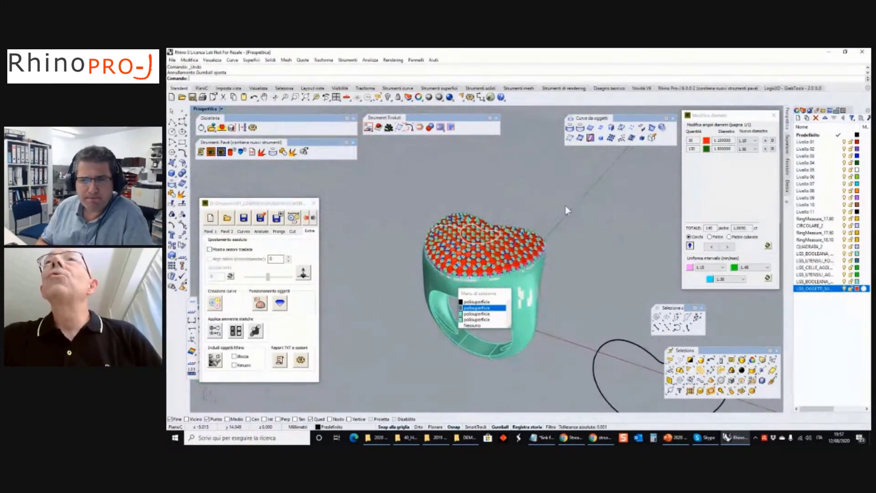
pyautogui.click(471, 325)
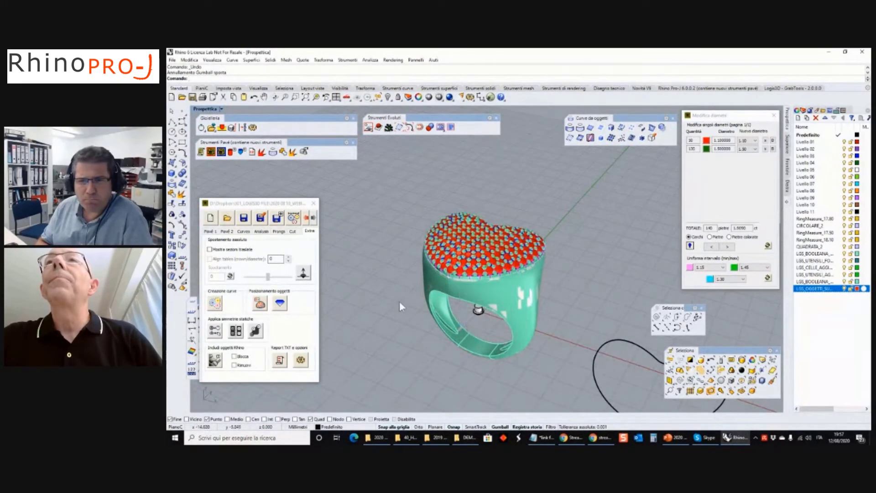
pyautogui.scroll(2, 498, 246)
pyautogui.scroll(1, 500, 247)
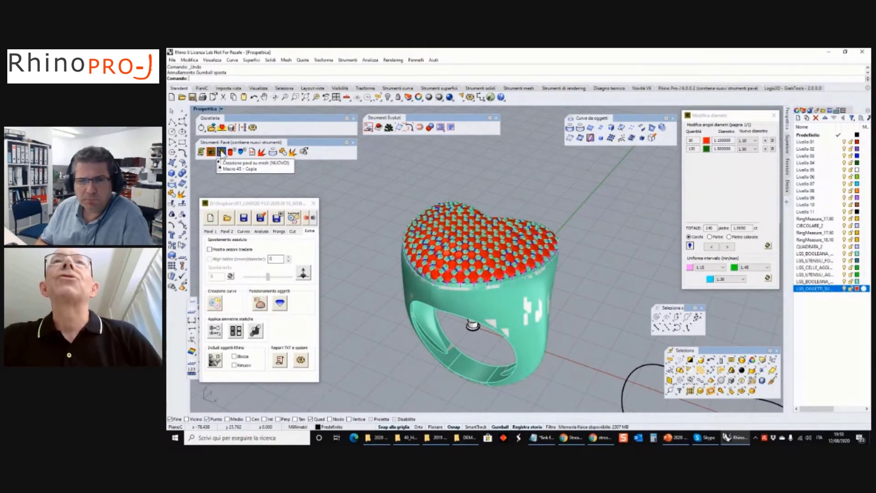
# Close the pavé tool, saving the current pavé, and delete all objects from the scene
pyautogui.click(313, 203)
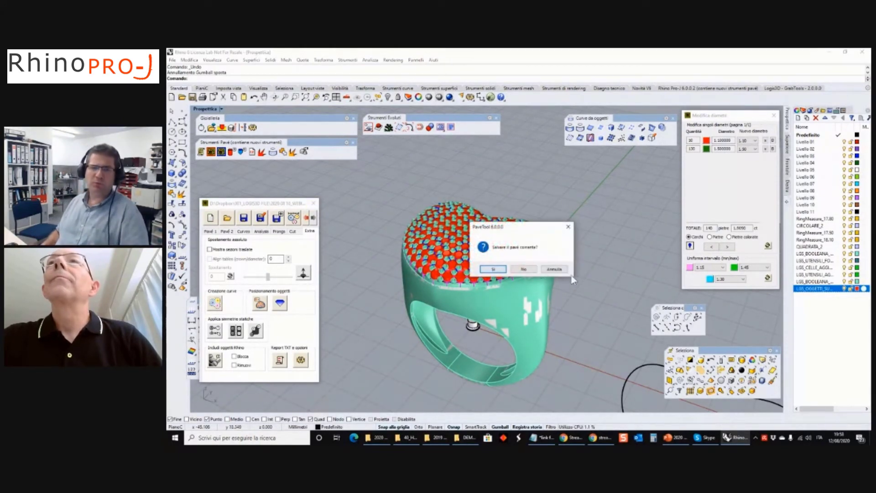
pyautogui.click(502, 267)
pyautogui.scroll(-5, 502, 259)
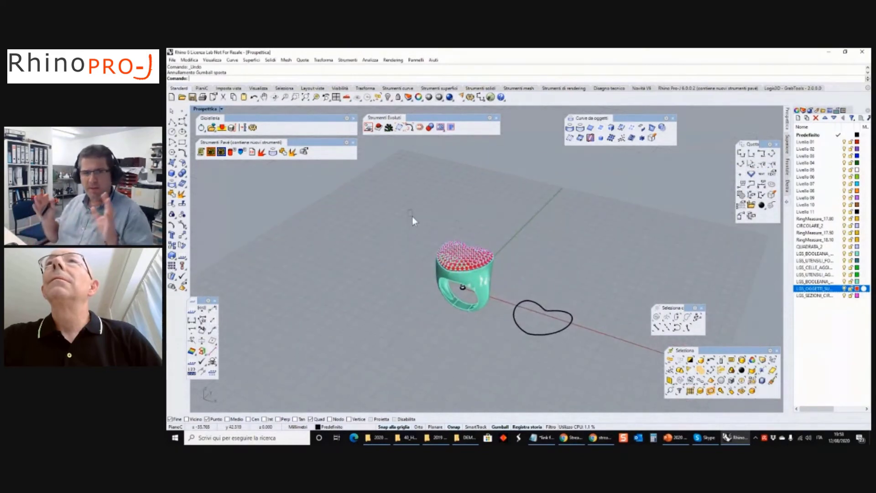
pyautogui.moveTo(412, 216); pyautogui.dragTo(586, 380)
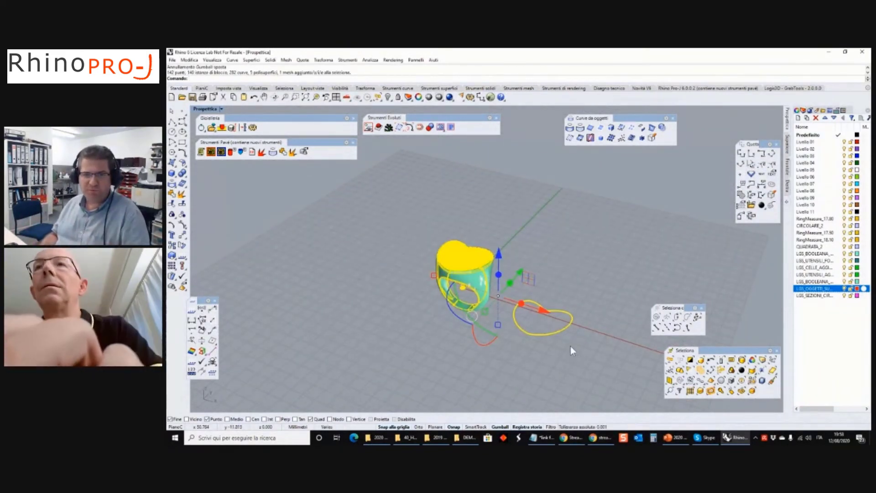
pyautogui.press('Delete')
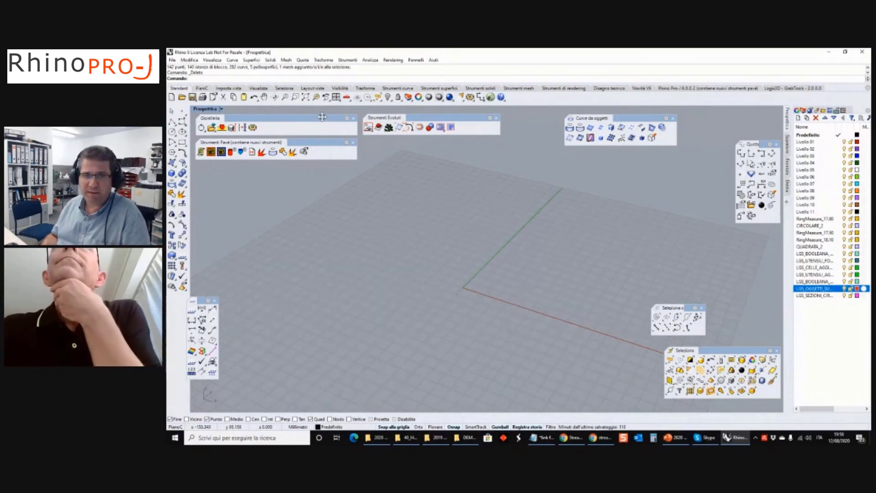
# Start ArtTool and load the grayscale skull image, changing the file-type filter to find it
pyautogui.click(451, 128)
pyautogui.moveTo(342, 64); pyautogui.dragTo(364, 166)
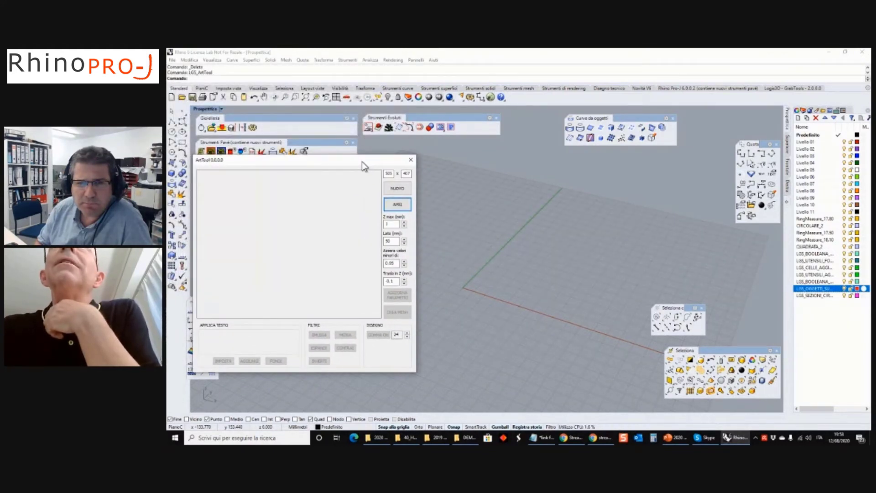
pyautogui.click(397, 205)
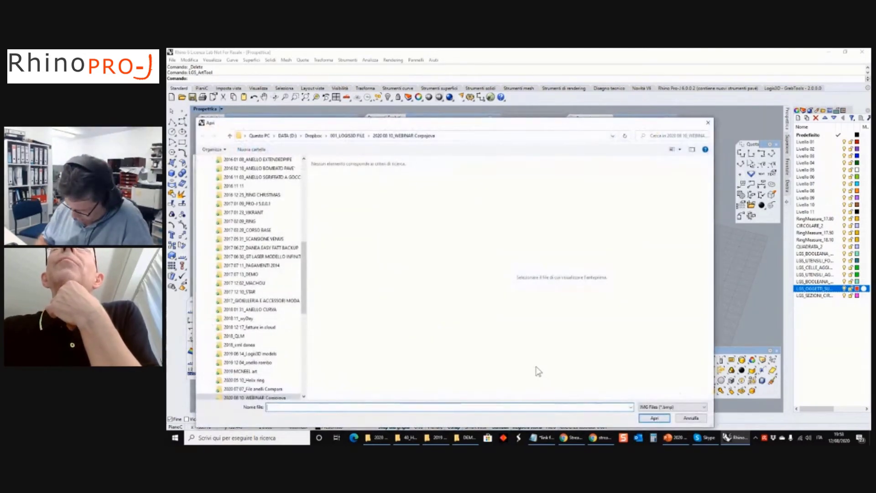
pyautogui.click(672, 407)
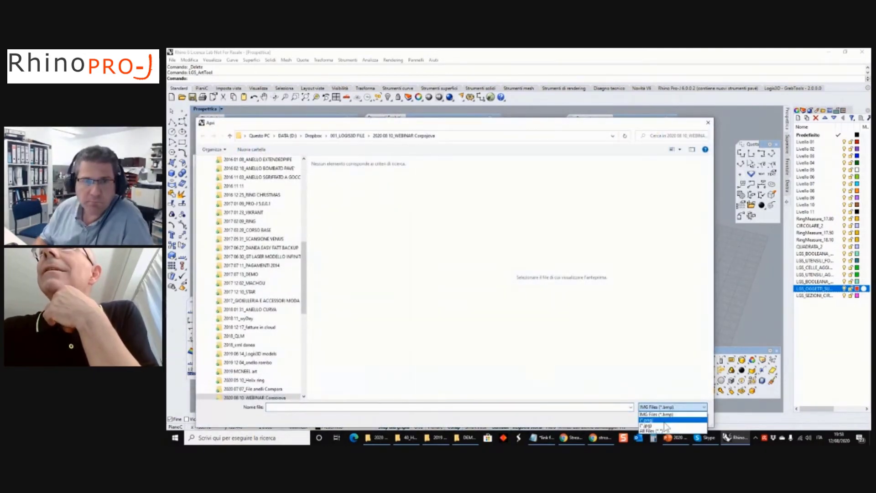
pyautogui.click(666, 426)
pyautogui.doubleClick(377, 197)
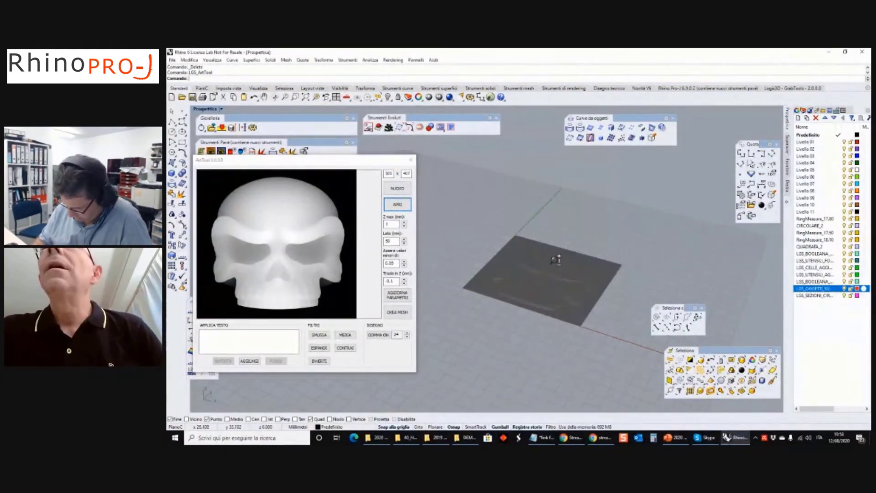
# Set the skull relief's maximum Z height to 3 mm and its side to 30 mm, and update the preview
pyautogui.scroll(5, 548, 274)
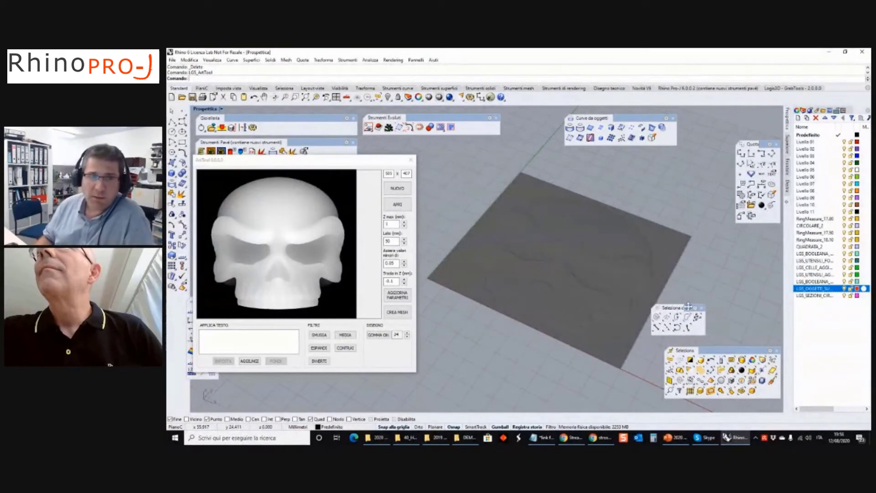
pyautogui.moveTo(689, 307); pyautogui.dragTo(764, 317)
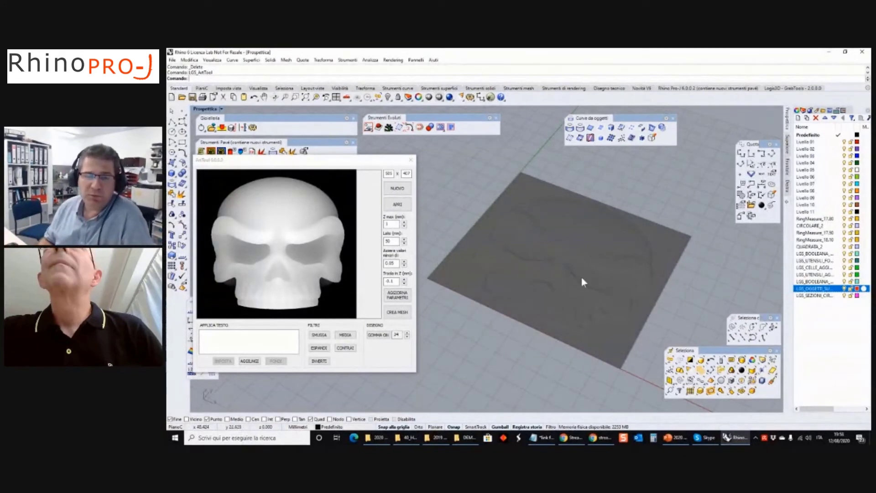
pyautogui.click(389, 224)
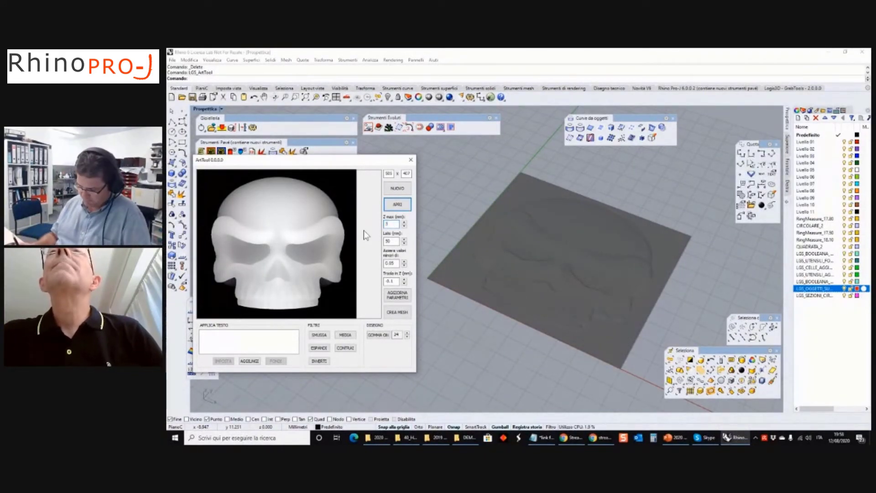
pyautogui.press('Tab')
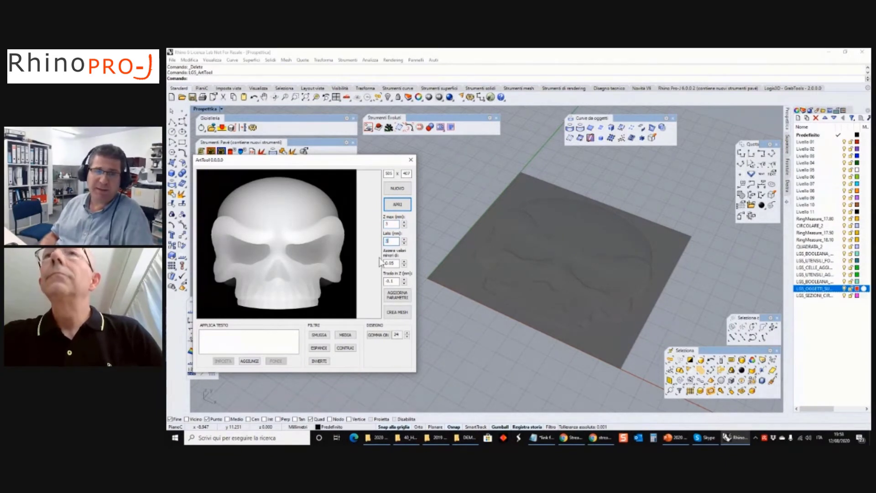
pyautogui.click(398, 312)
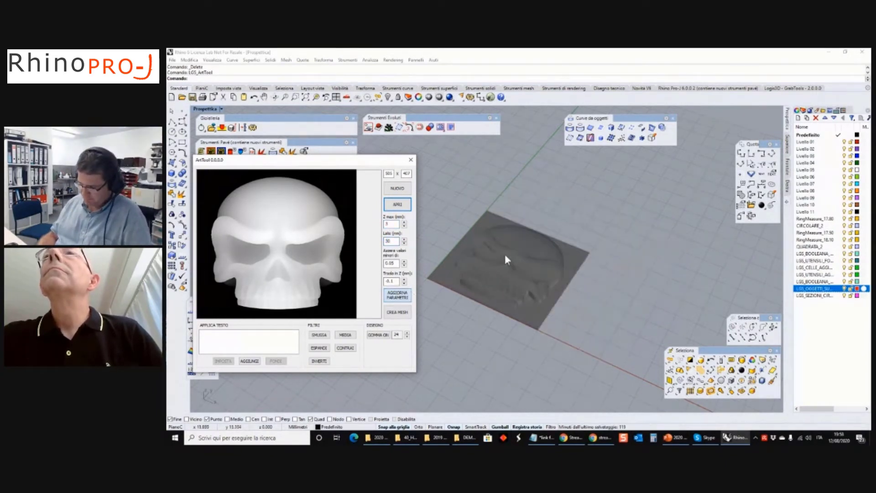
# Apply the MEDIA filter to the skull image and examine the relief preview
pyautogui.click(344, 336)
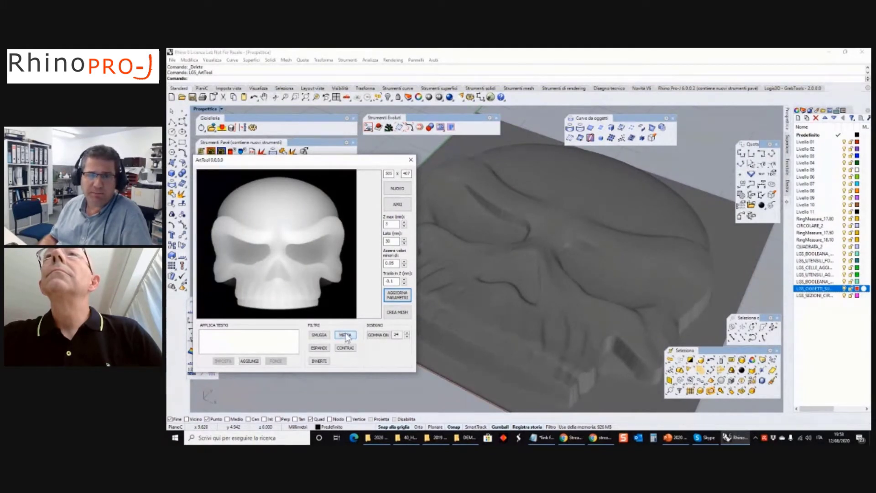
pyautogui.moveTo(502, 292)
pyautogui.mouseDown(button='right')
pyautogui.moveTo(508, 257)
pyautogui.moveTo(515, 285)
pyautogui.mouseUp(button='right')
pyautogui.scroll(-2, 516, 260)
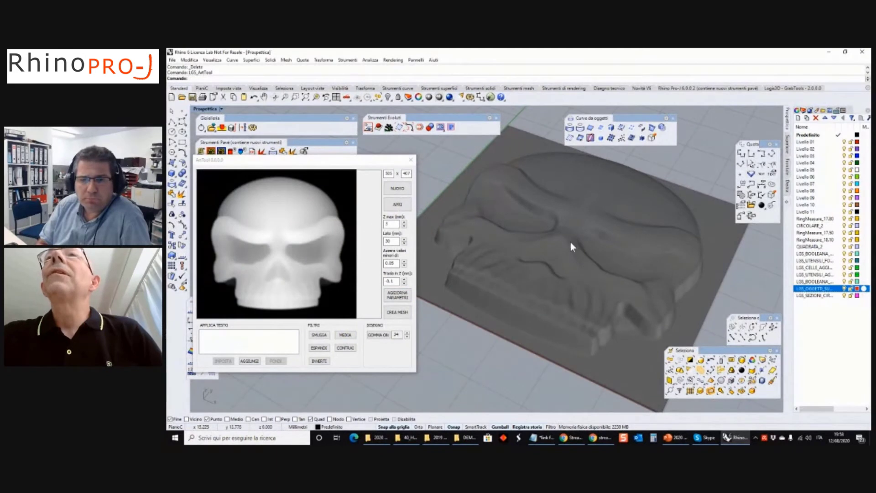
pyautogui.scroll(2, 570, 241)
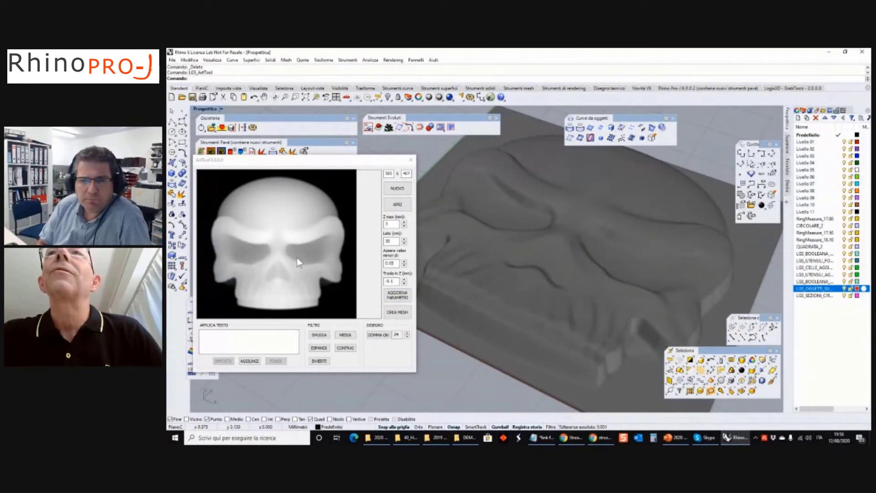
# Enter the sample text "sssss" in the ArtTool text field and clear it again
pyautogui.click(219, 340)
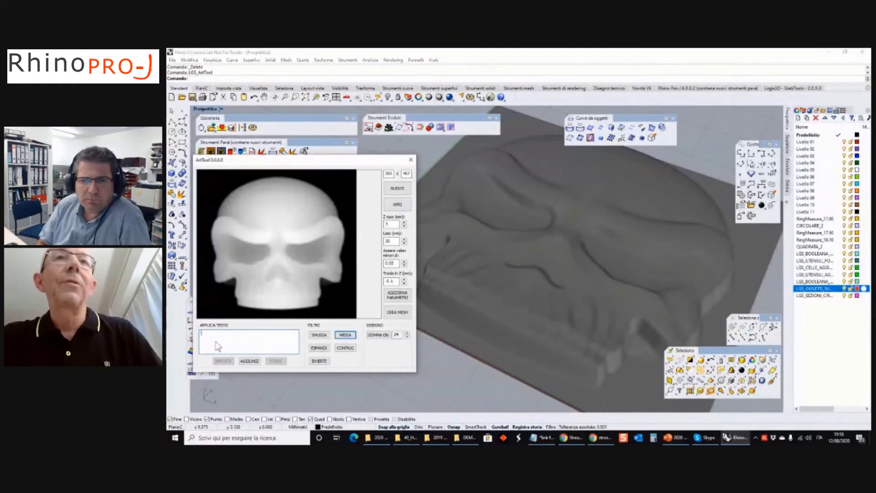
pyautogui.write('sssss')
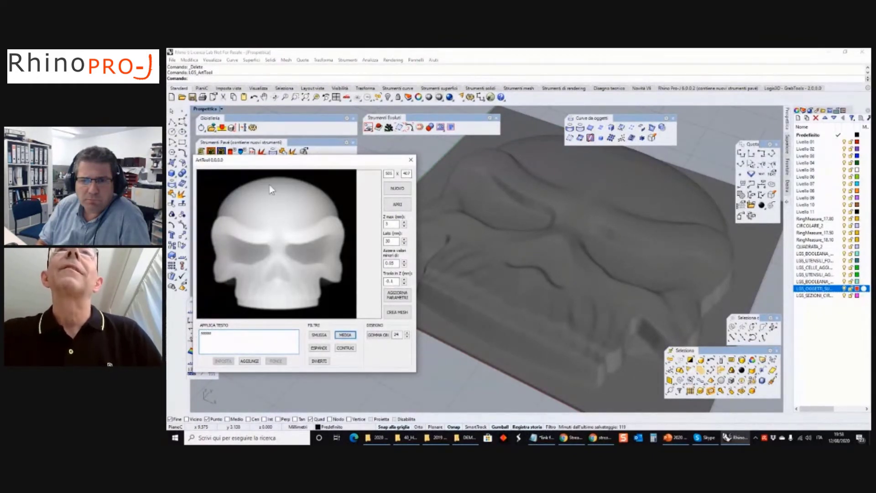
pyautogui.moveTo(202, 333); pyautogui.dragTo(216, 333)
pyautogui.press('Delete')
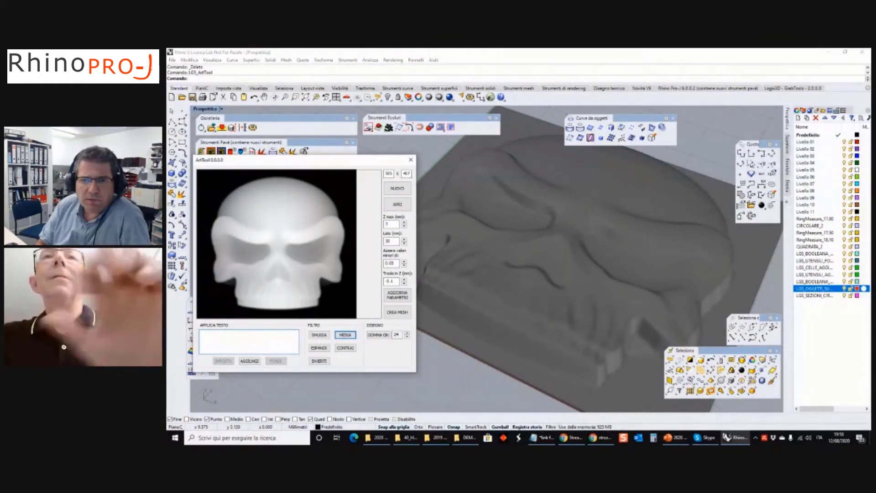
# Create the mesh from the skull relief and close ArtTool
pyautogui.moveTo(456, 271); pyautogui.dragTo(483, 248, button='right')
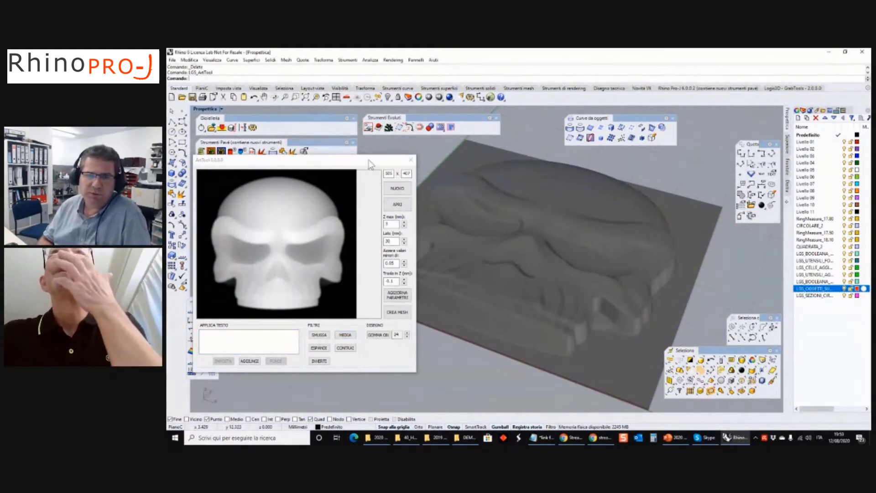
pyautogui.moveTo(370, 164); pyautogui.dragTo(368, 163)
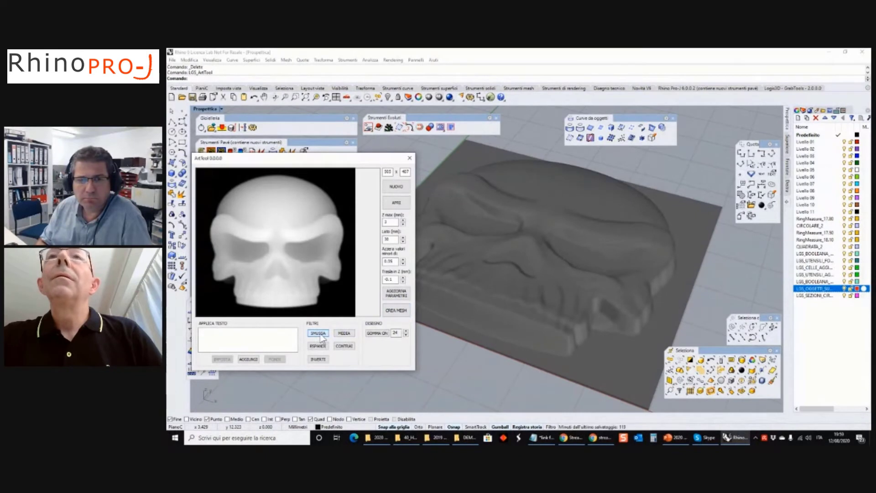
pyautogui.click(397, 311)
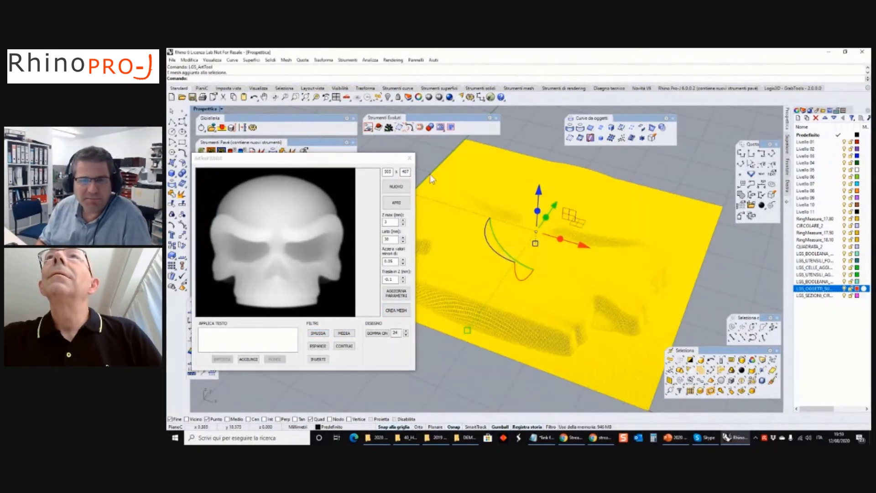
pyautogui.click(409, 157)
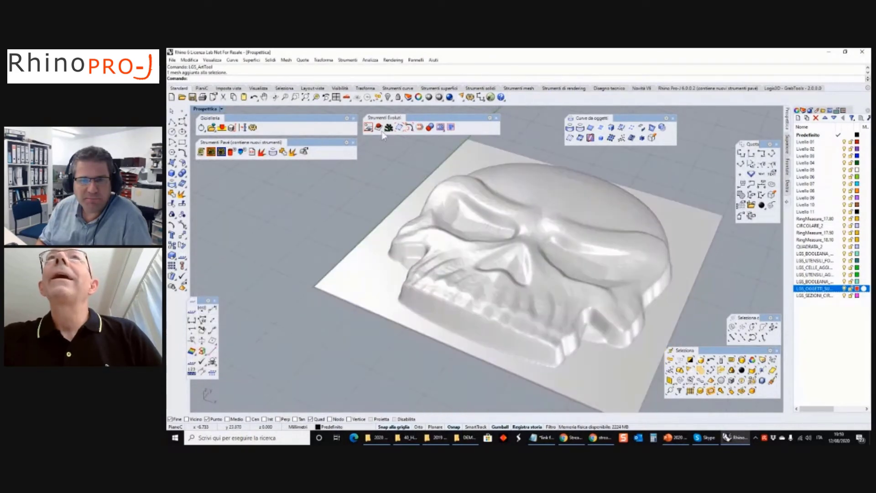
# Draw a horizontal line at Z 0 in the front view, extending past both ends of the relief mesh
pyautogui.doubleClick(205, 110)
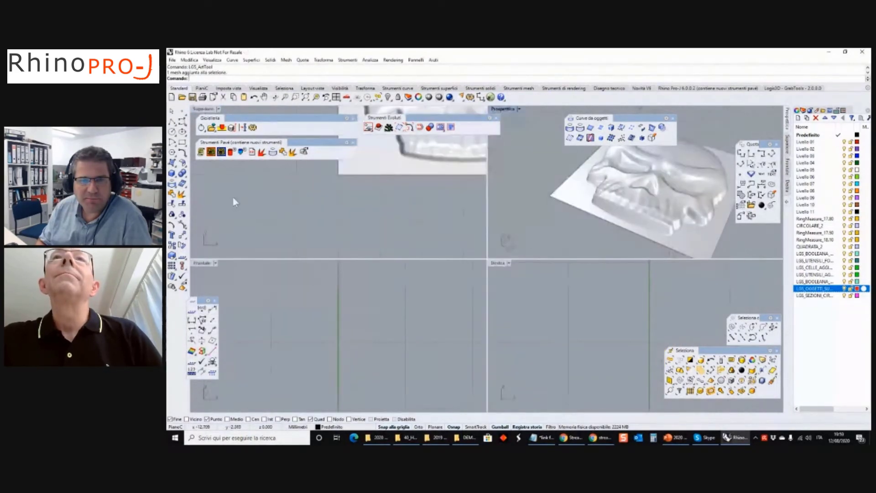
pyautogui.doubleClick(202, 263)
pyautogui.scroll(5, 420, 258)
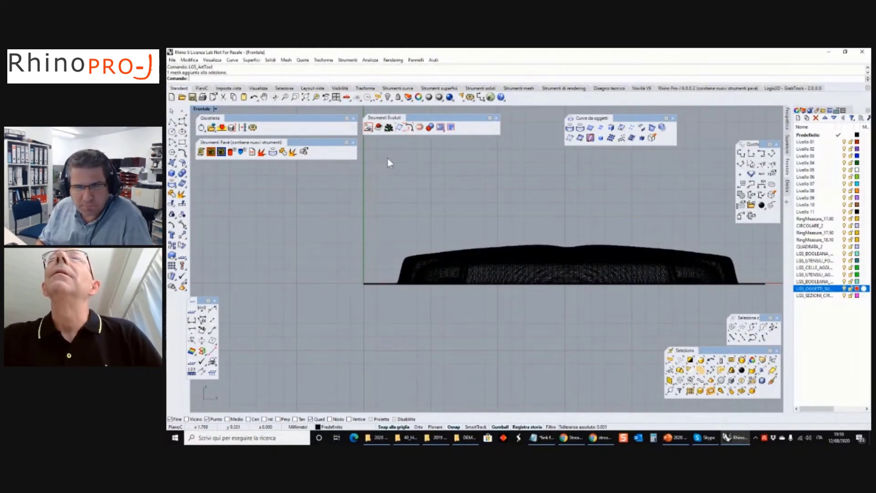
pyautogui.scroll(6, 372, 290)
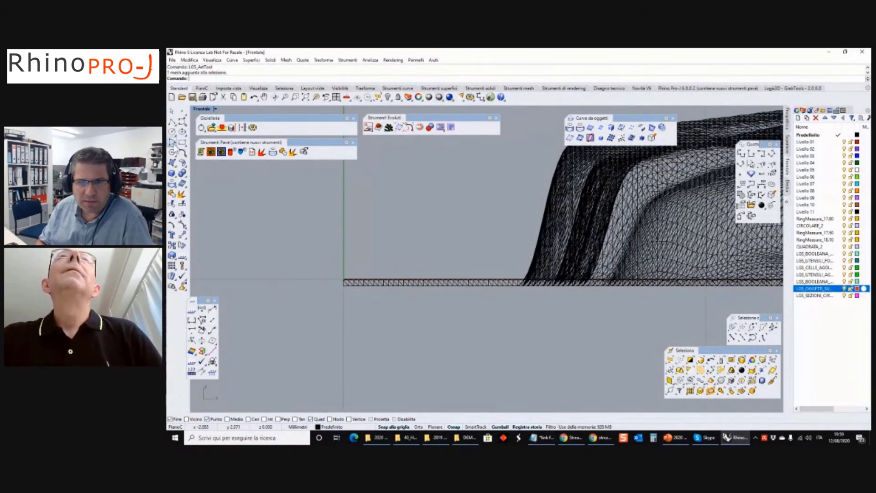
pyautogui.click(172, 122)
pyautogui.click(276, 280)
pyautogui.scroll(-5, 288, 279)
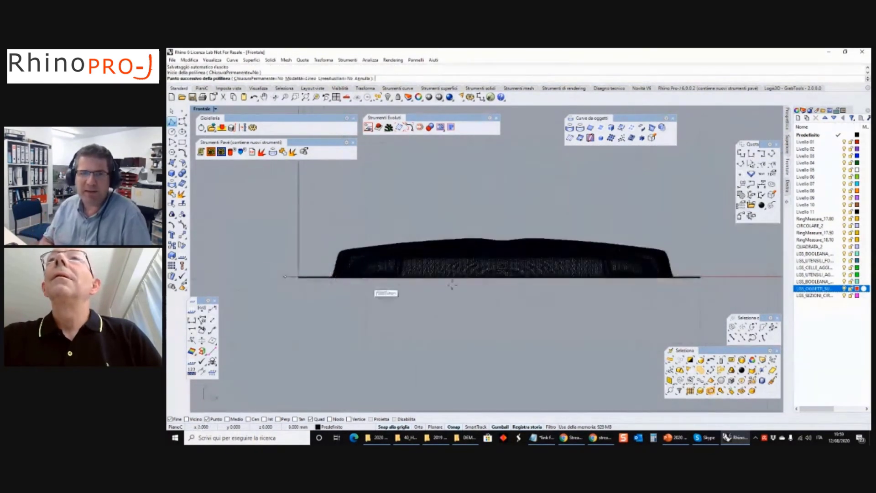
pyautogui.click(738, 276)
pyautogui.rightClick(738, 279)
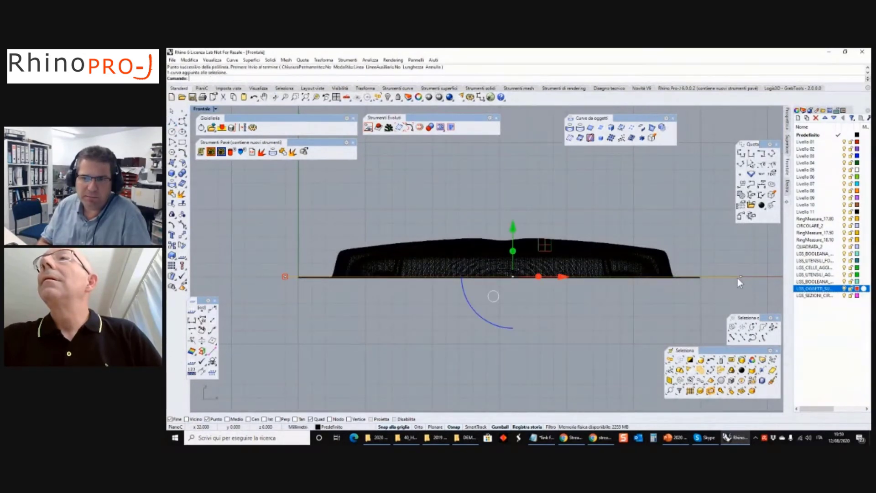
# Trim away the flat base of the relief mesh below the horizontal line with MeshTrim
pyautogui.click(518, 88)
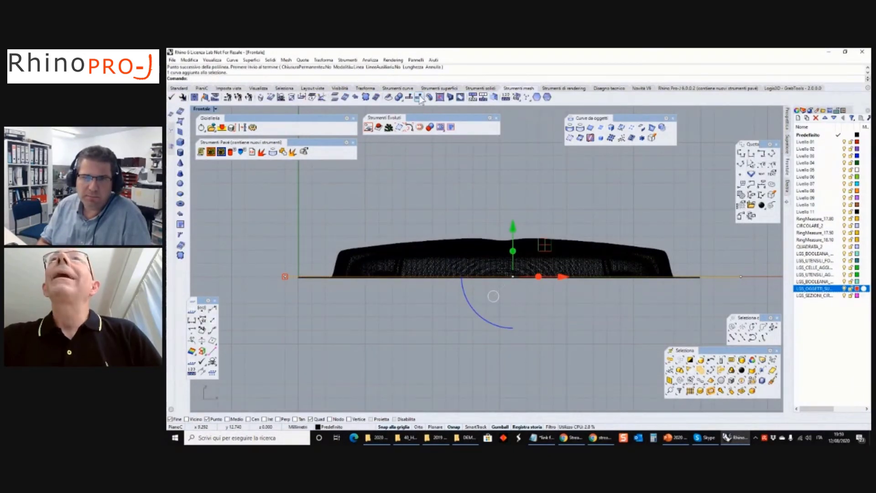
pyautogui.click(419, 97)
pyautogui.scroll(6, 675, 228)
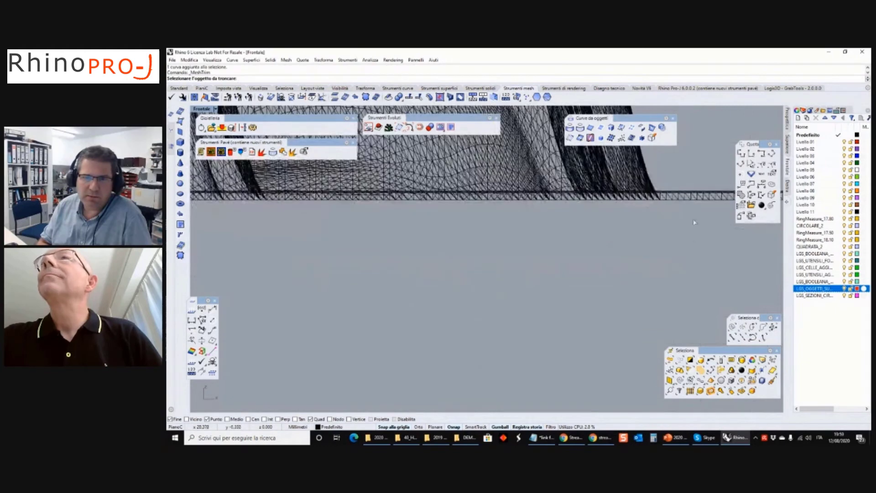
pyautogui.click(691, 203)
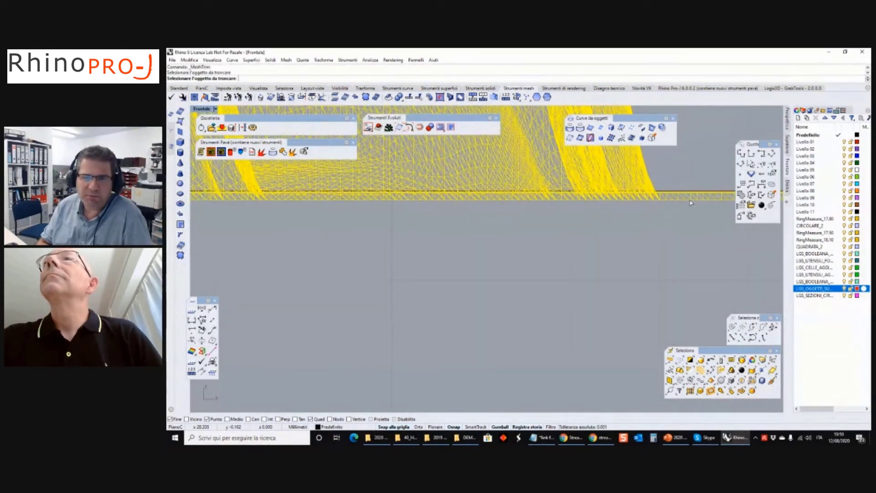
pyautogui.rightClick(608, 216)
pyautogui.scroll(-6, 608, 218)
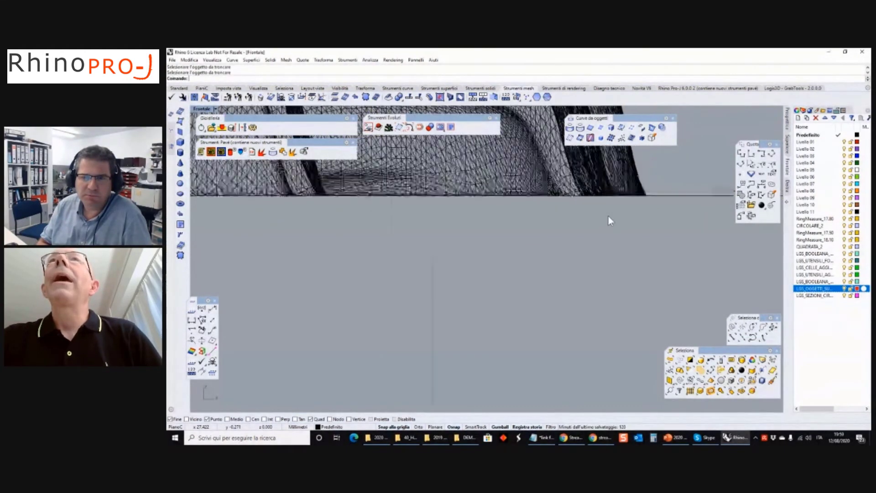
# Return to the perspective view and delete the cutting line
pyautogui.click(788, 119)
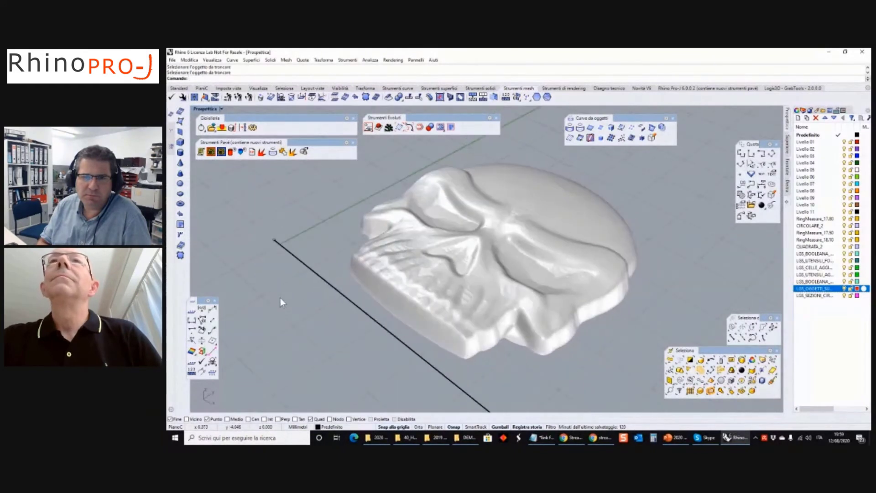
pyautogui.moveTo(282, 268); pyautogui.dragTo(280, 268)
pyautogui.press('Delete')
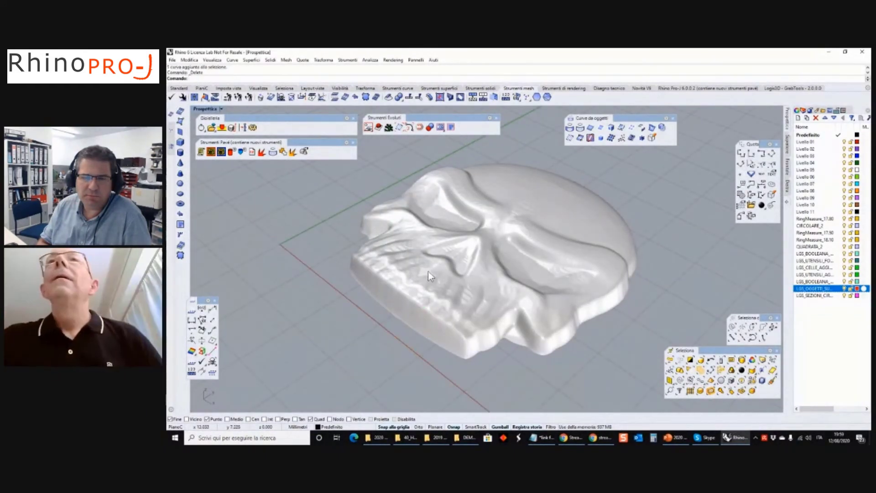
# Move the trimmed skull mesh about 47 mm along the X axis, away from the origin
pyautogui.moveTo(428, 271); pyautogui.dragTo(375, 218, button='right')
pyautogui.click(438, 244)
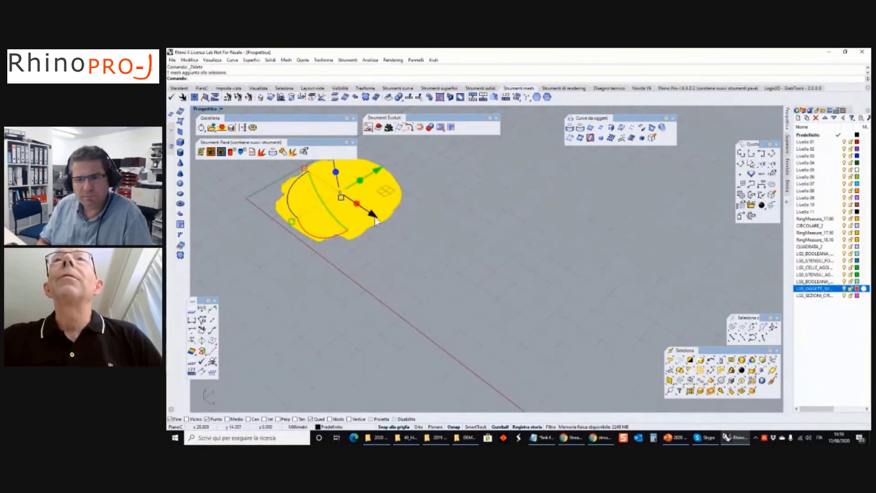
pyautogui.moveTo(376, 224); pyautogui.dragTo(553, 340)
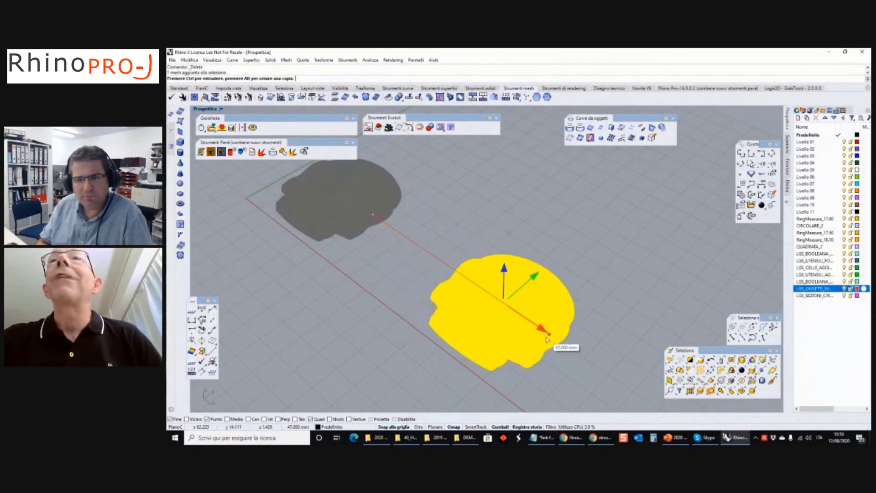
pyautogui.click(596, 278)
pyautogui.keyDown('shift'); pyautogui.moveTo(506, 300); pyautogui.dragTo(563, 279, button='right'); pyautogui.keyUp('shift')
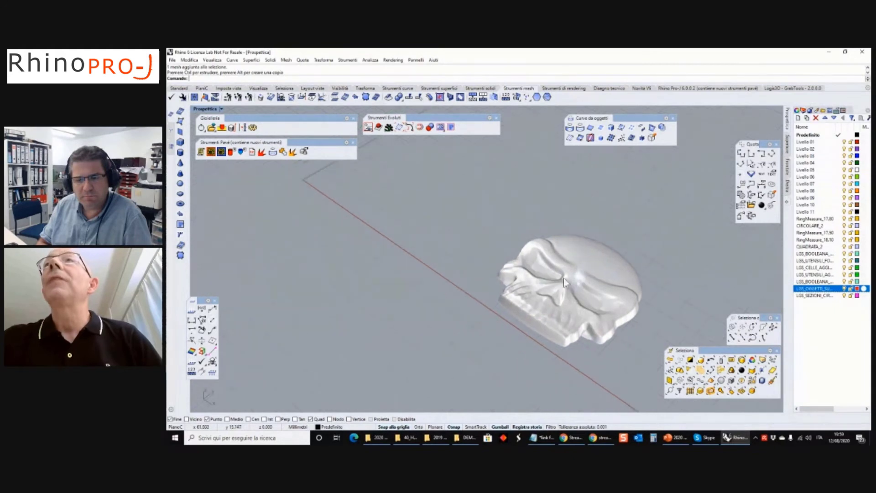
# Duplicate the border of the skull mesh as a curve
pyautogui.click(600, 129)
pyautogui.click(579, 269)
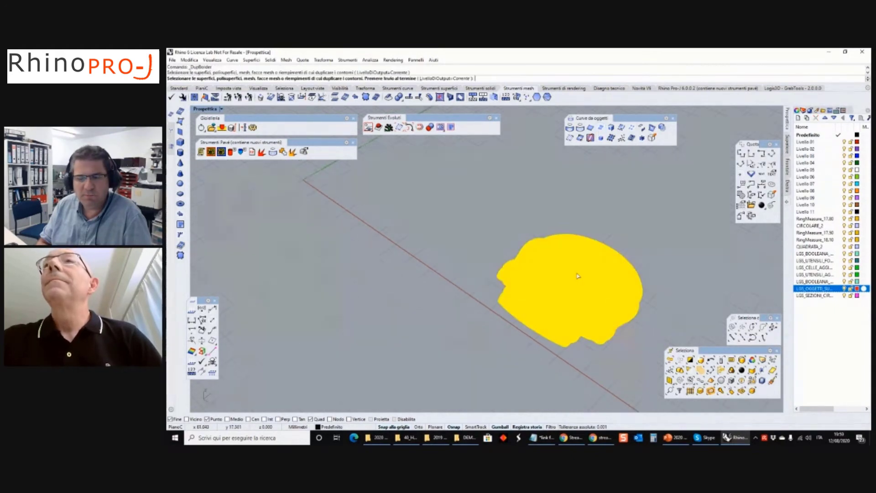
pyautogui.click(334, 427)
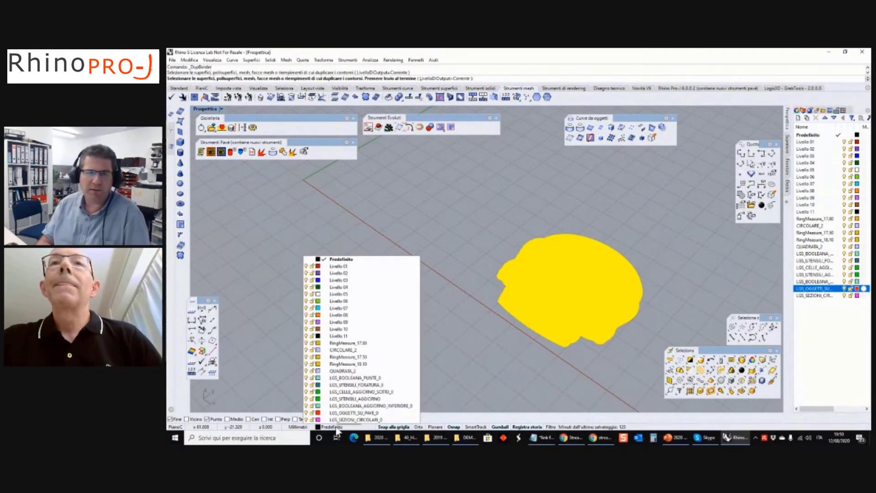
pyautogui.click(339, 280)
pyautogui.press('Return')
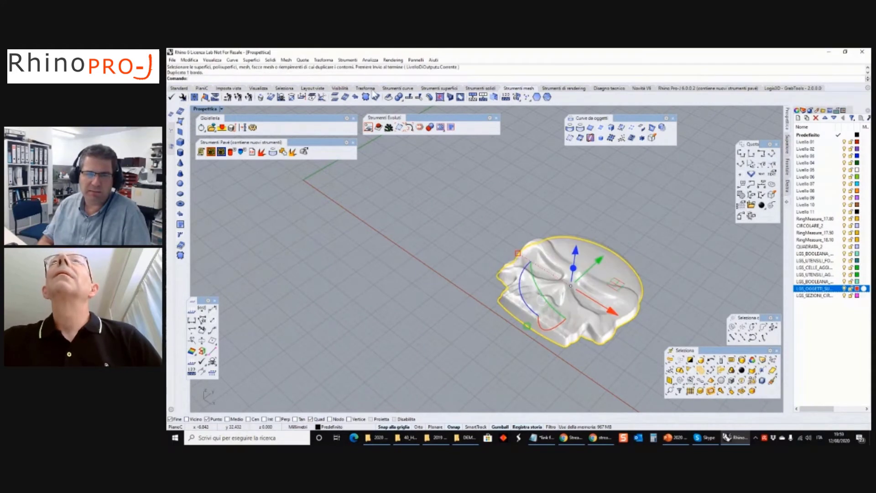
# Rebuild the duplicated border curve non-uniformly with a requested tolerance of 0.1, and deselect it
pyautogui.click(392, 88)
pyautogui.click(373, 97)
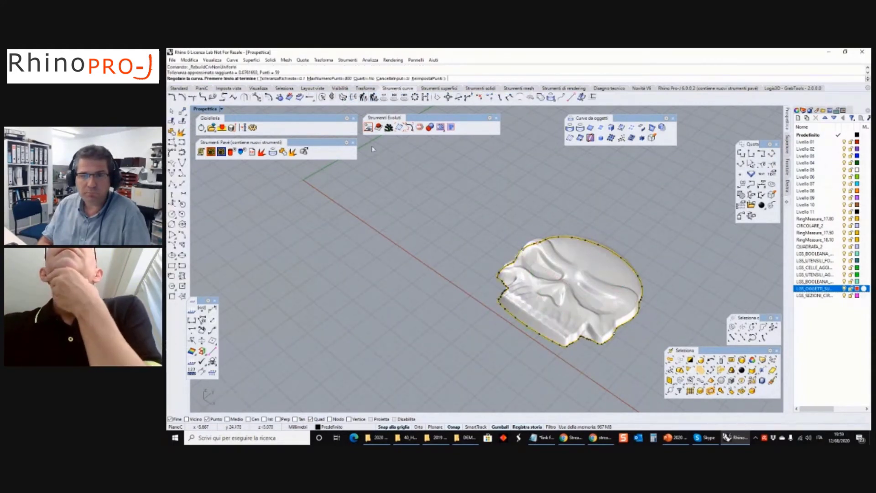
pyautogui.press('Return')
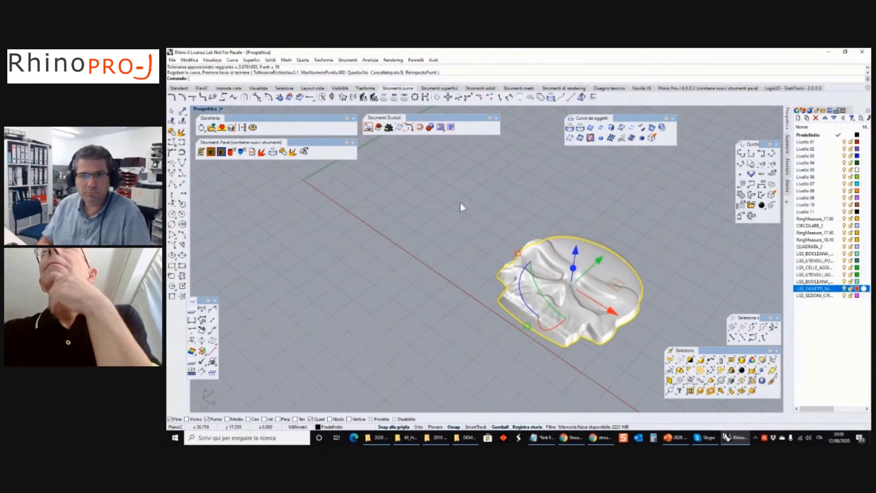
pyautogui.click(373, 225)
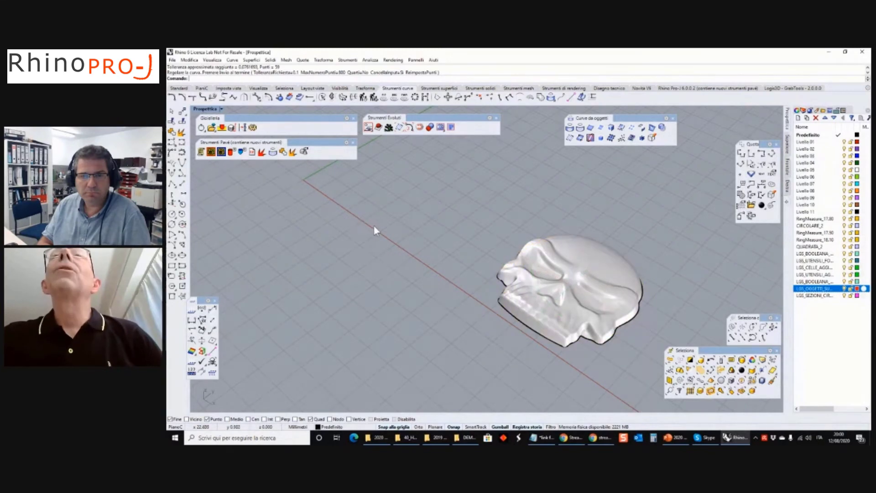
# Start the Ring Wizard and choose the shield signet ring (Anello a scudo) from the signet models
pyautogui.click(201, 129)
pyautogui.moveTo(216, 137); pyautogui.dragTo(220, 193)
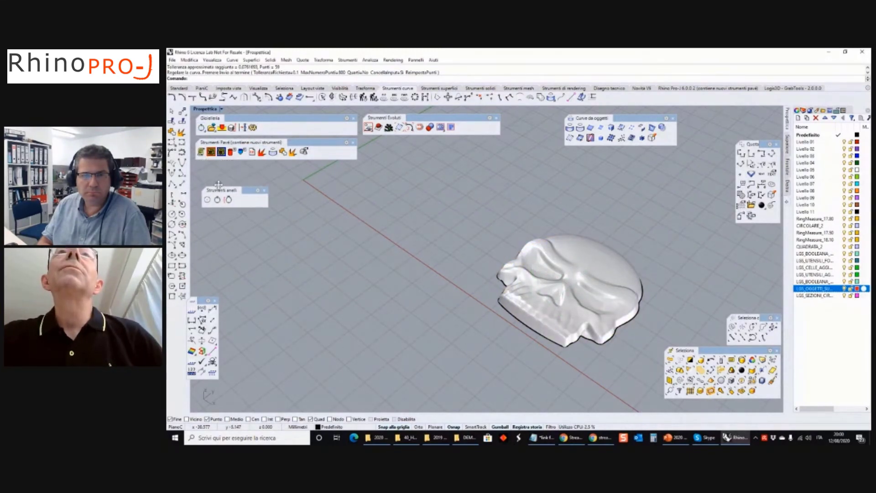
pyautogui.click(220, 201)
pyautogui.moveTo(366, 110); pyautogui.dragTo(347, 168)
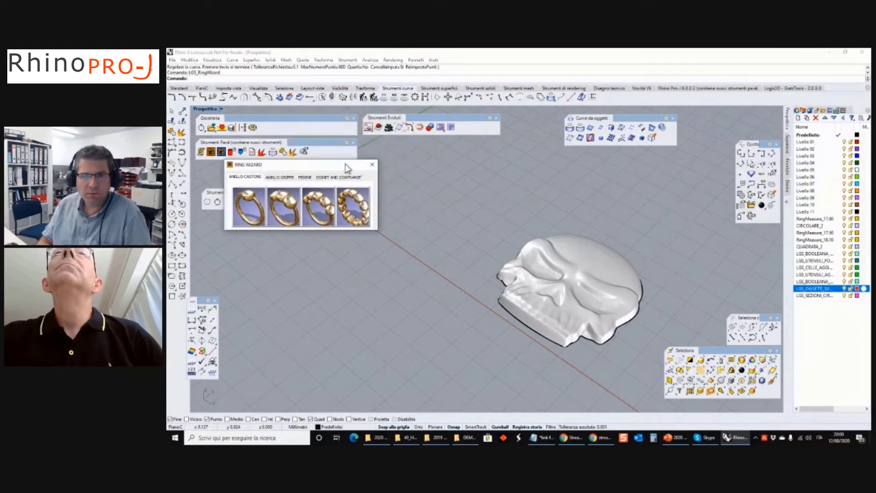
pyautogui.click(321, 177)
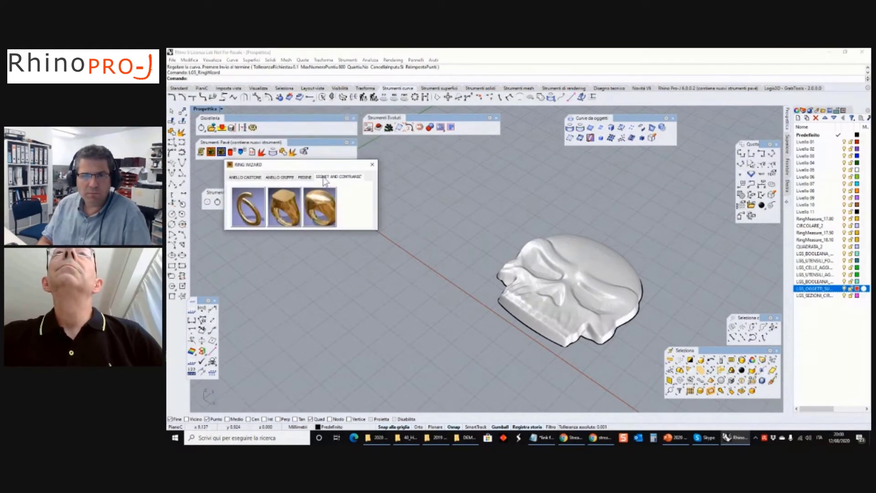
pyautogui.click(291, 210)
pyautogui.moveTo(261, 54); pyautogui.dragTo(295, 162)
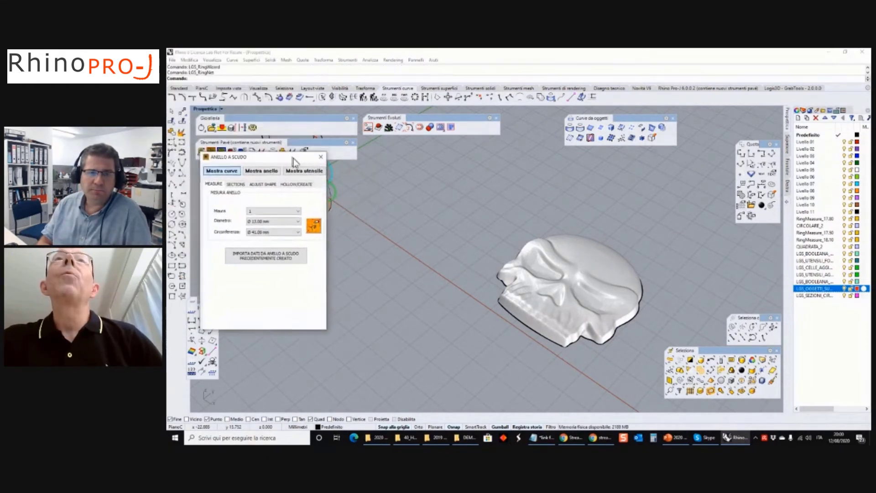
# Set the signet ring's size (Misura) to 20
pyautogui.click(275, 215)
pyautogui.moveTo(299, 249); pyautogui.dragTo(300, 295)
pyautogui.click(253, 308)
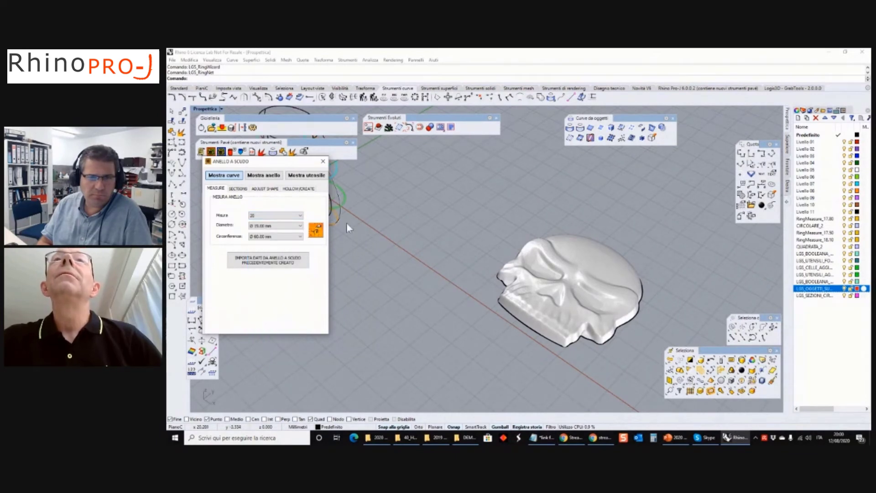
pyautogui.moveTo(458, 257); pyautogui.dragTo(435, 251, button='right')
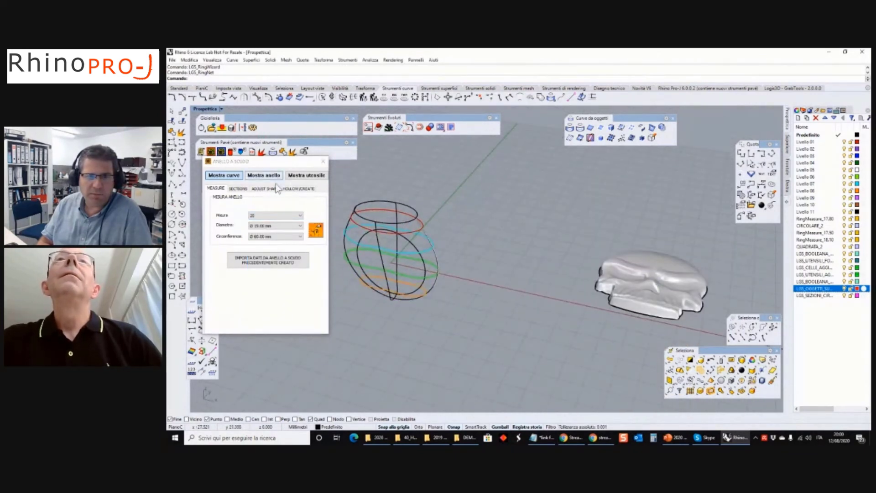
# Disable the green, cyan and red horizontal shape curves of the ring, keeping only the orange one
pyautogui.click(275, 188)
pyautogui.click(255, 315)
pyautogui.click(255, 305)
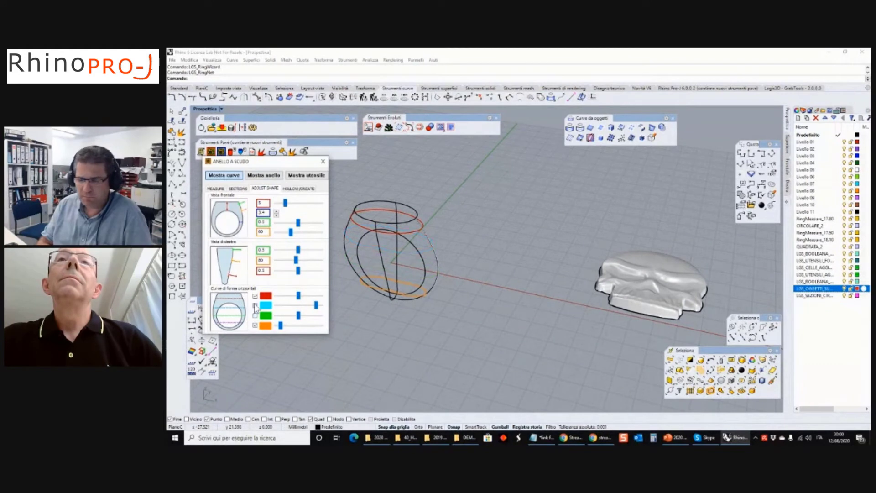
pyautogui.click(255, 296)
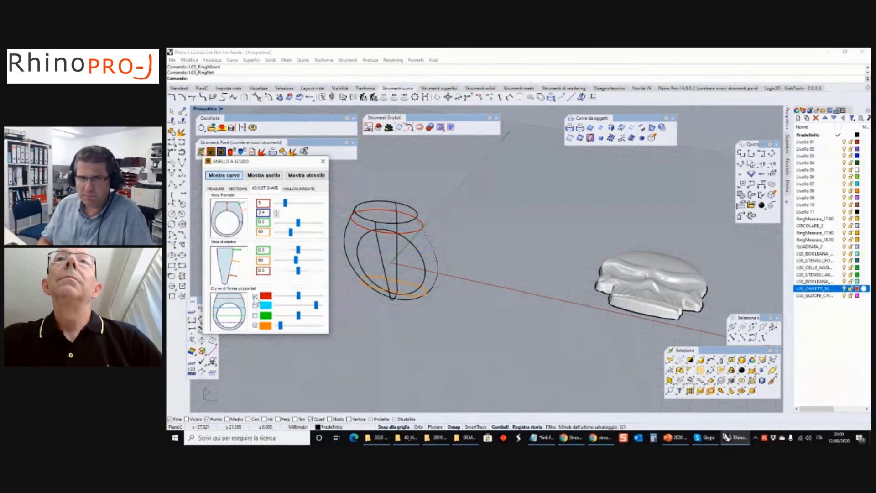
# Use the rebuilt skull border curve as the user-defined upper section of the signet ring
pyautogui.click(239, 189)
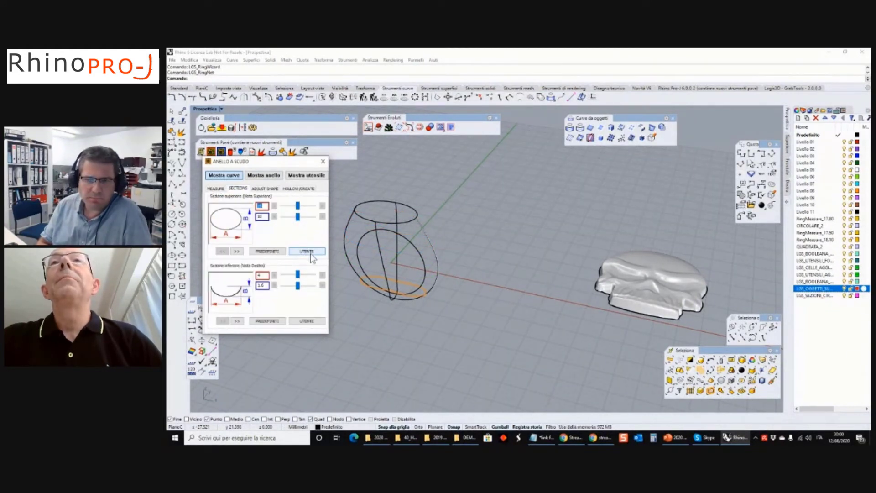
pyautogui.click(307, 252)
pyautogui.scroll(4, 633, 304)
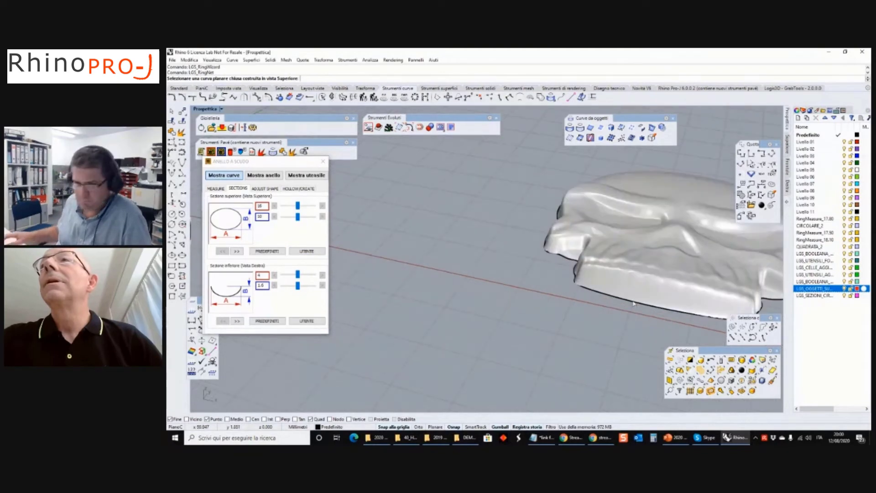
pyautogui.click(634, 303)
pyautogui.rightClick(634, 304)
pyautogui.scroll(-10, 634, 304)
pyautogui.scroll(6, 518, 243)
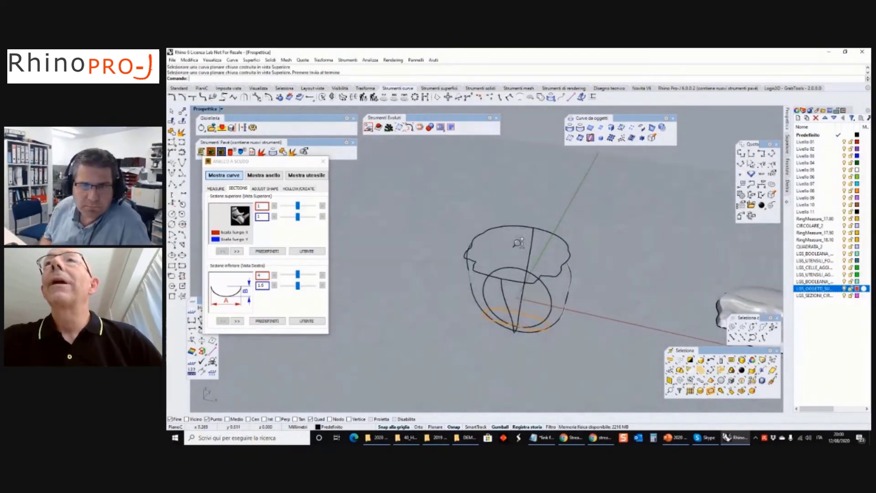
pyautogui.scroll(4, 518, 243)
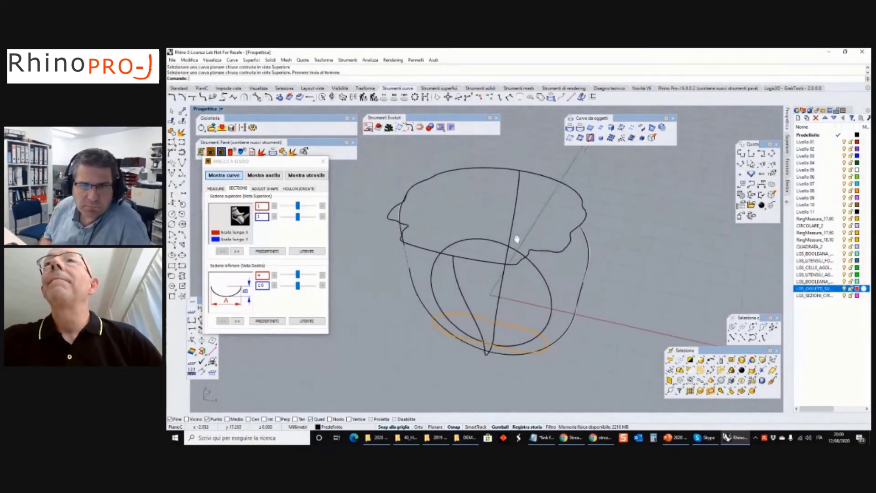
# Adjust the ring's front-view profile by setting the blue value to 3 and the green one to about 0.11, and show the ring preview
pyautogui.click(264, 188)
pyautogui.click(276, 217)
pyautogui.click(276, 216)
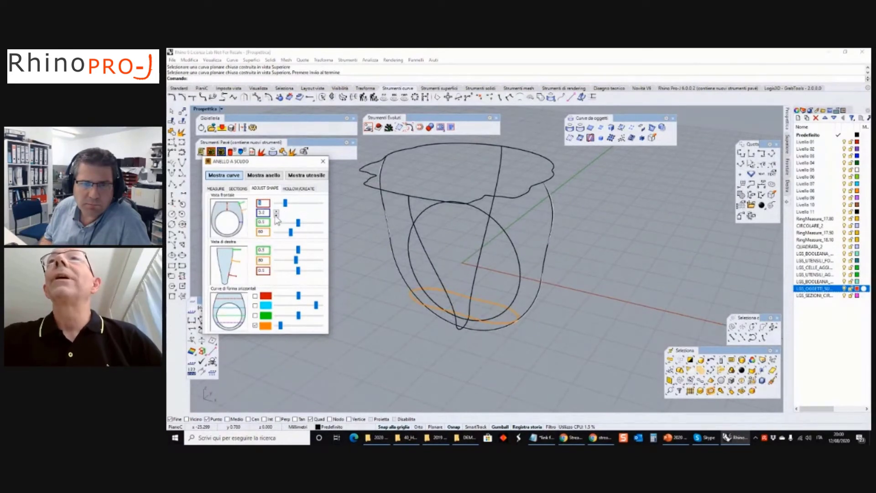
pyautogui.click(275, 216)
pyautogui.click(276, 216)
pyautogui.moveTo(388, 242); pyautogui.dragTo(409, 257, button='right')
pyautogui.moveTo(298, 222); pyautogui.dragTo(280, 222)
pyautogui.moveTo(537, 255); pyautogui.dragTo(407, 227, button='right')
pyautogui.click(277, 177)
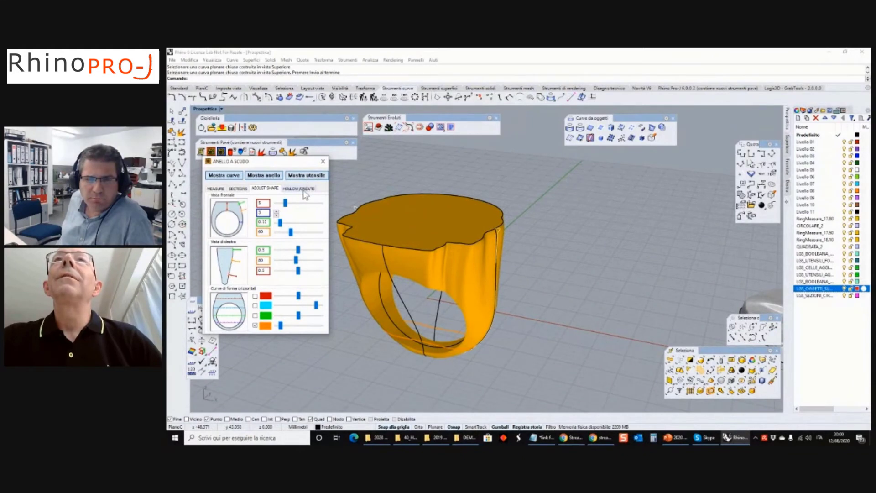
# Create the hollowed ring with a lateral thickness of 0.45 after previewing the hollowing tool, and close the wizard
pyautogui.click(304, 191)
pyautogui.click(305, 191)
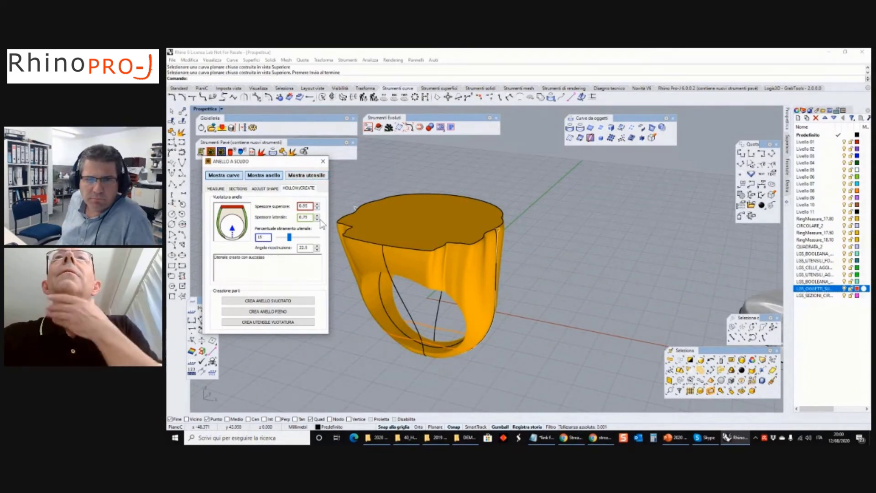
pyautogui.click(318, 220)
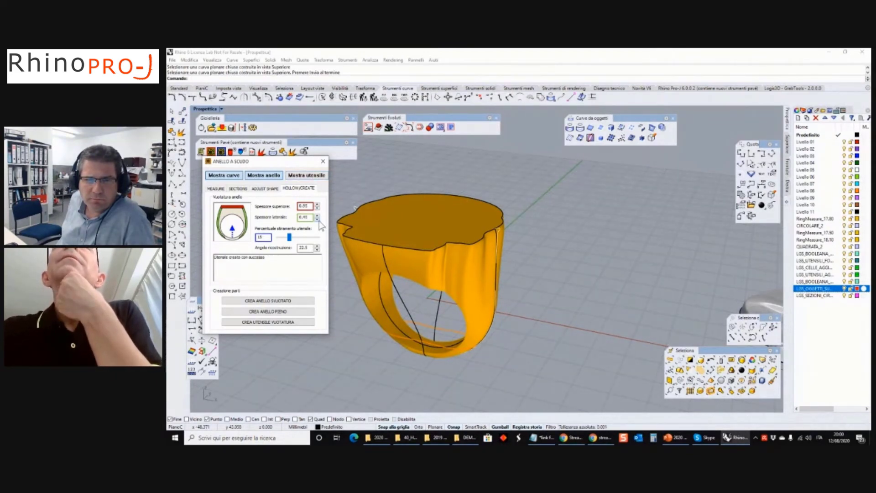
pyautogui.click(308, 176)
pyautogui.moveTo(347, 227)
pyautogui.mouseDown(button='right')
pyautogui.moveTo(345, 210)
pyautogui.moveTo(343, 220)
pyautogui.mouseUp(button='right')
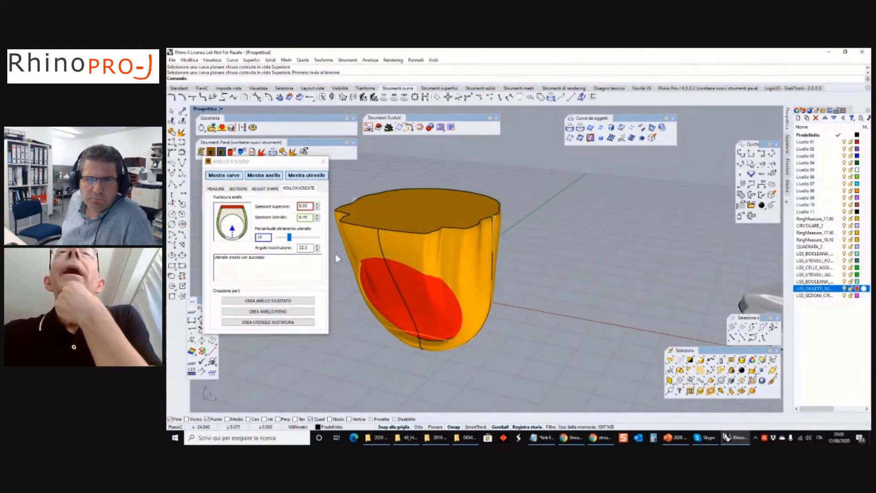
pyautogui.click(275, 301)
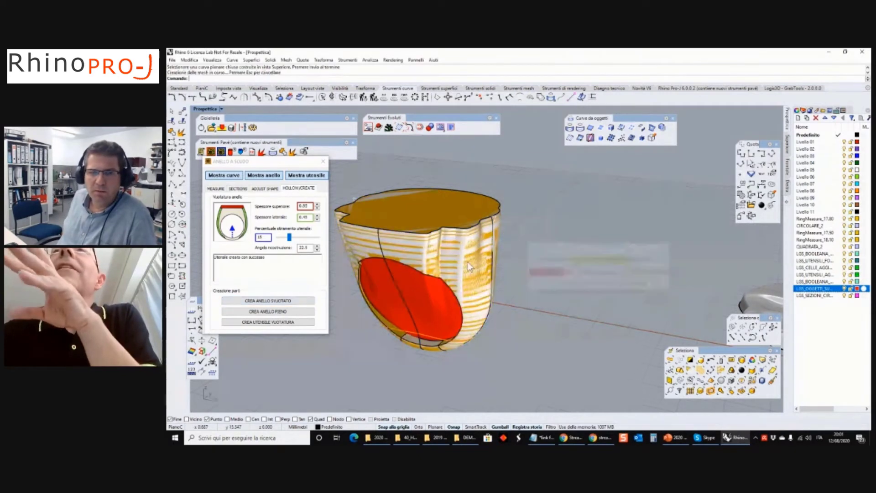
pyautogui.click(323, 161)
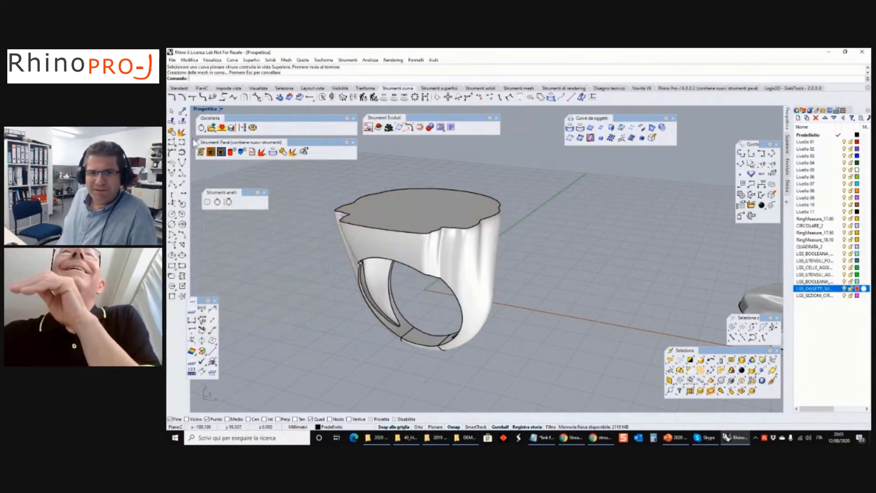
# Extract the flat top surface of the hollowed ring and delete it
pyautogui.click(182, 132)
pyautogui.click(423, 209)
pyautogui.press('Return')
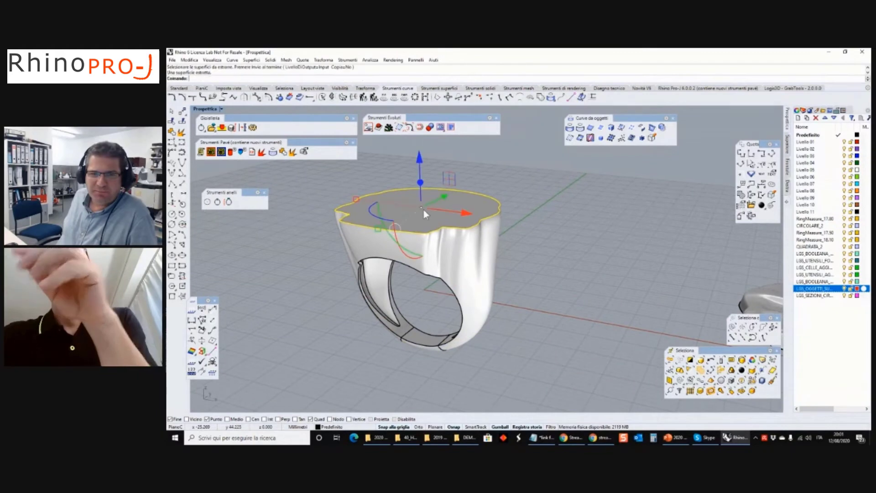
pyautogui.press('Delete')
# Copy the skull mesh and its border curve onto the ring's open top, snapping from the border's quadrant point to the matching point on the ring
pyautogui.scroll(-6, 424, 209)
pyautogui.scroll(8, 552, 259)
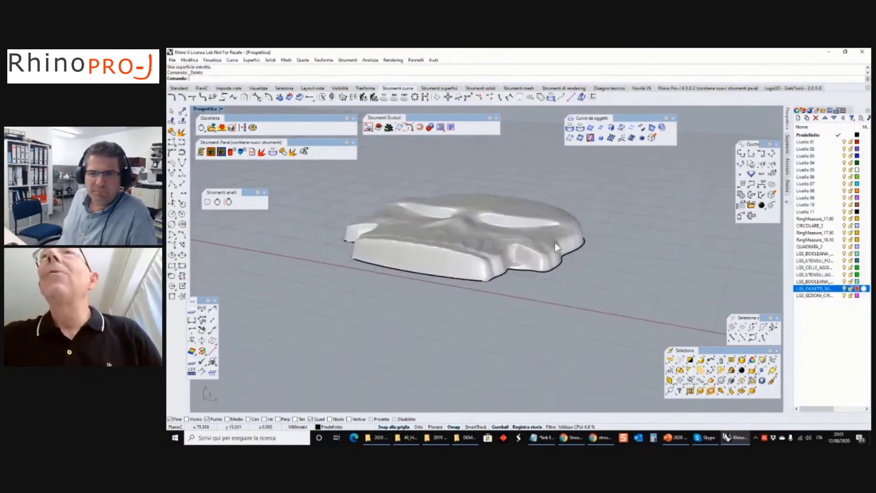
pyautogui.moveTo(365, 330); pyautogui.dragTo(359, 331)
pyautogui.keyDown('shift'); pyautogui.moveTo(337, 290); pyautogui.dragTo(409, 283, button='right'); pyautogui.keyUp('shift')
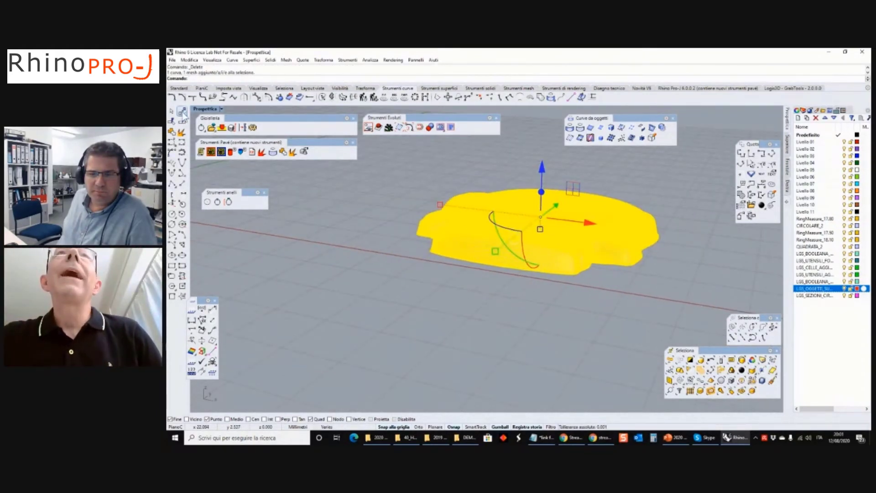
pyautogui.click(179, 88)
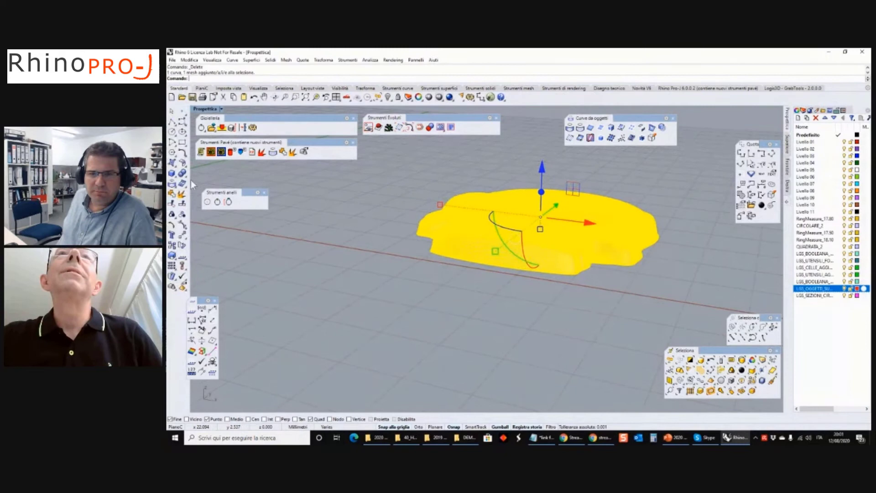
pyautogui.click(172, 245)
pyautogui.click(474, 266)
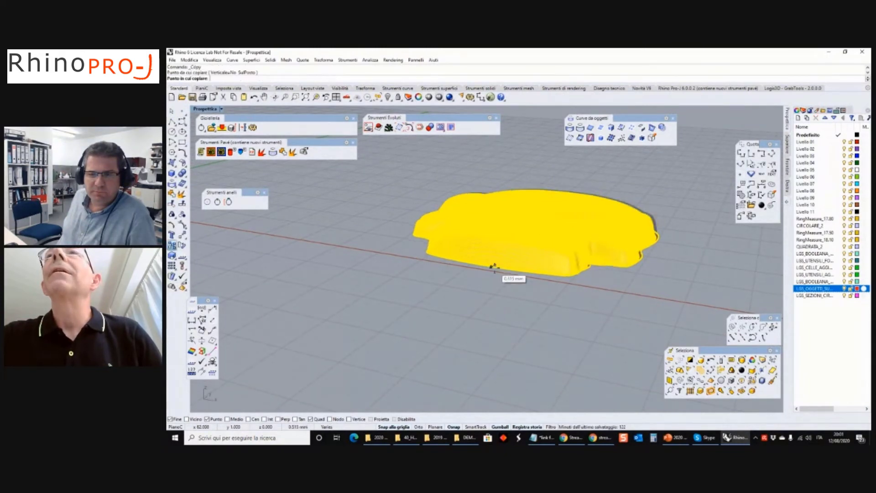
pyautogui.scroll(-5, 489, 272)
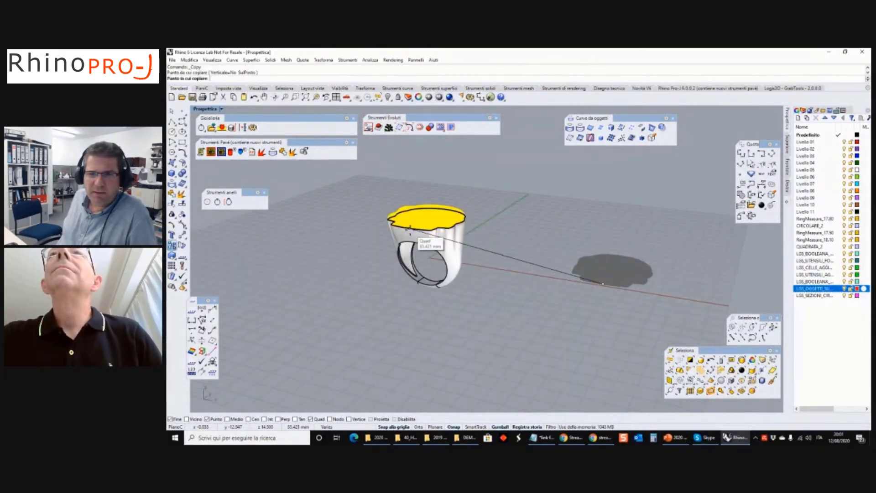
pyautogui.click(602, 284)
pyautogui.press('Return')
# Examine the fit of the skull relief on the ring in the perspective and top views
pyautogui.scroll(9, 439, 214)
pyautogui.moveTo(436, 186)
pyautogui.mouseDown(button='right')
pyautogui.moveTo(438, 224)
pyautogui.moveTo(437, 196)
pyautogui.mouseUp(button='right')
pyautogui.scroll(-5, 437, 228)
pyautogui.moveTo(440, 265); pyautogui.dragTo(443, 288, button='right')
pyautogui.scroll(4, 399, 243)
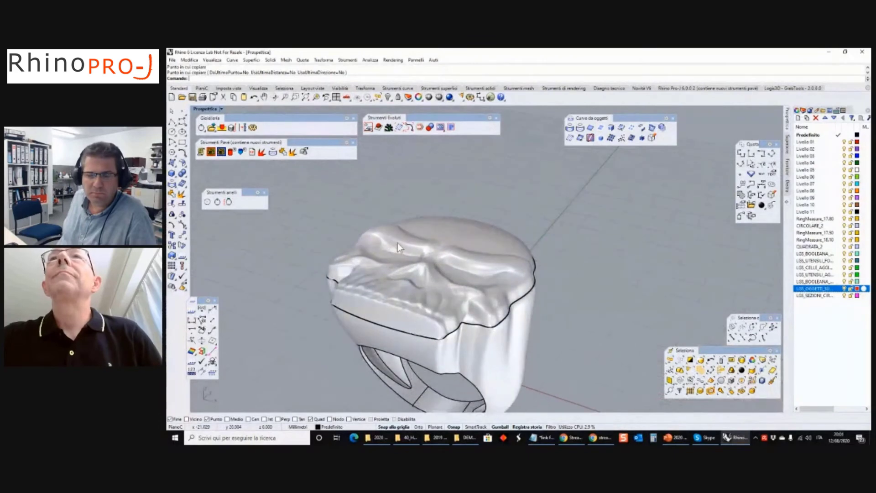
pyautogui.hotkey('ctrl', 'F1')
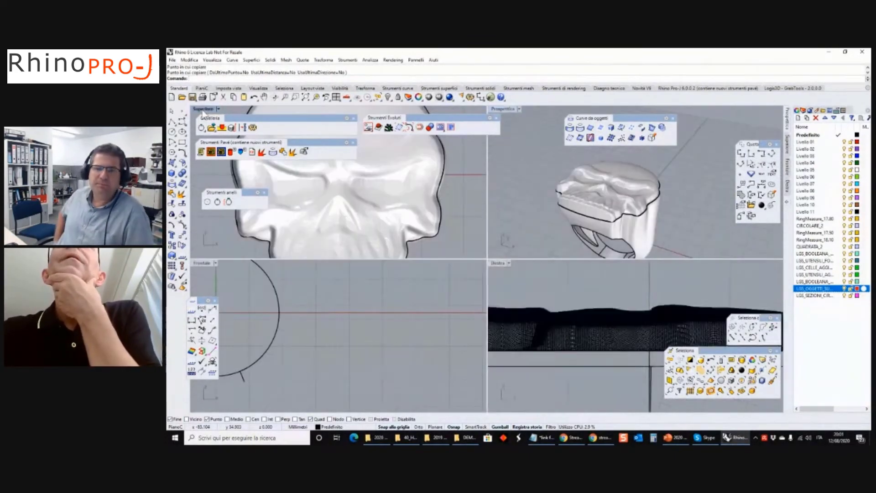
pyautogui.scroll(4, 446, 253)
pyautogui.scroll(-2, 447, 251)
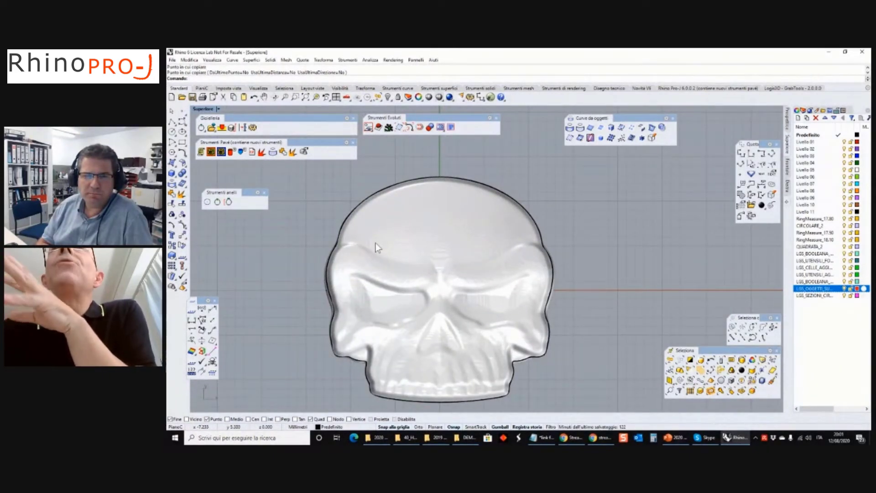
pyautogui.click(786, 121)
pyautogui.scroll(1, 496, 247)
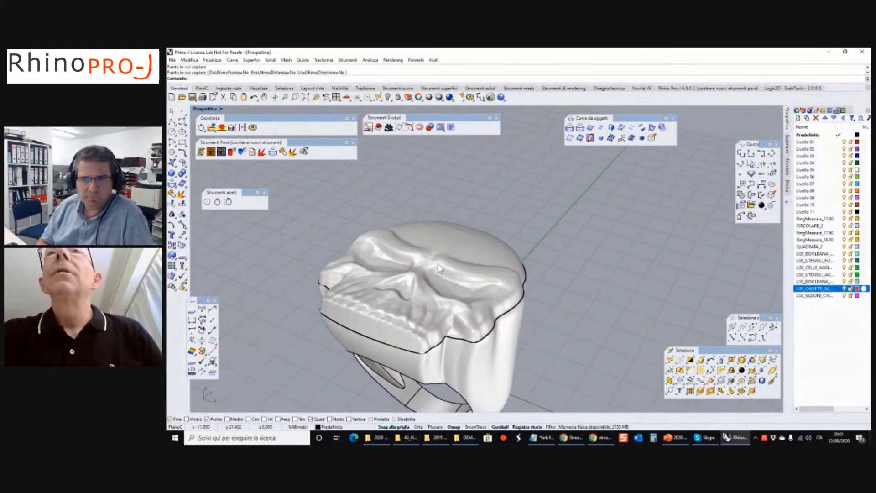
pyautogui.scroll(4, 435, 227)
pyautogui.moveTo(435, 227); pyautogui.dragTo(444, 228, button='right')
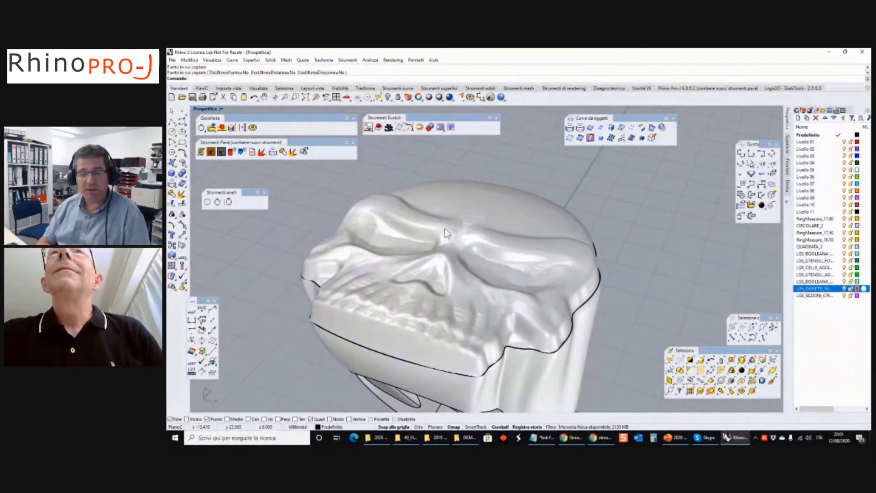
# Save the model as a Rhino 6 file named ring in the webinar folder
pyautogui.click(172, 60)
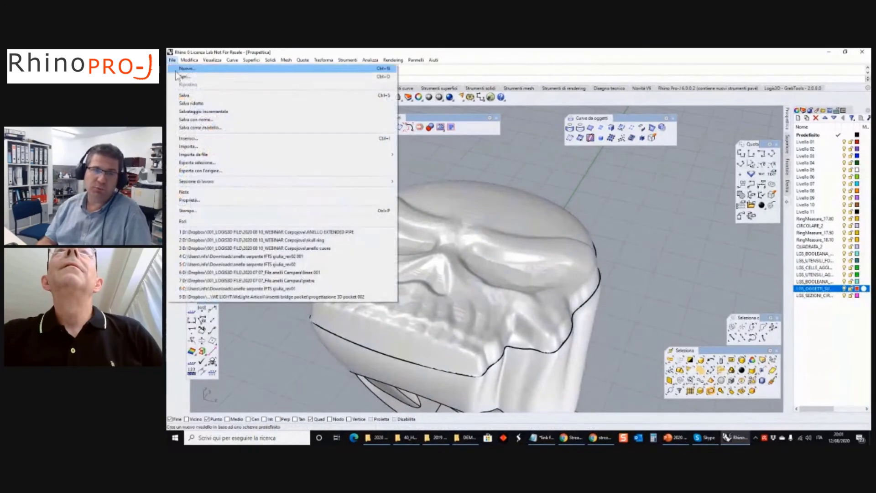
pyautogui.click(200, 119)
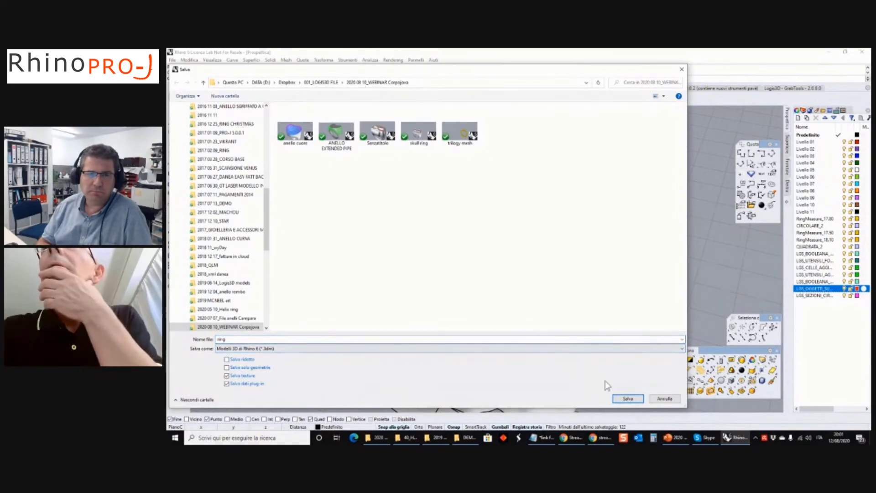
pyautogui.click(626, 398)
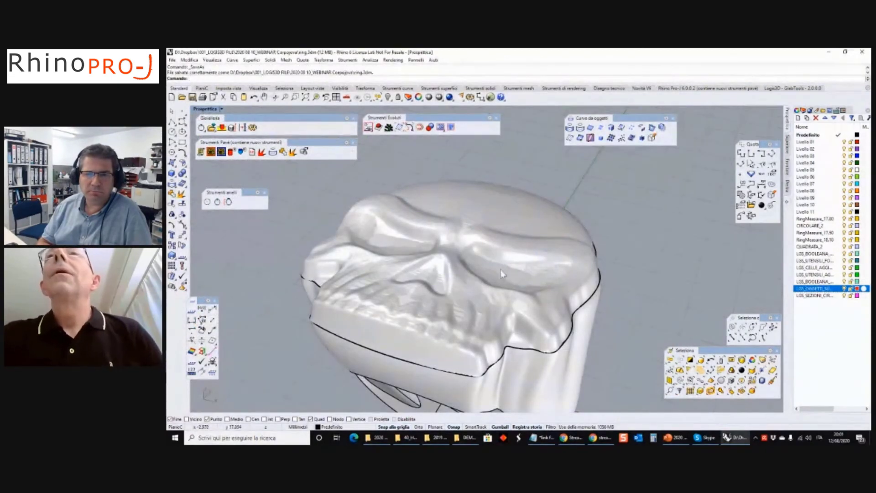
# Switch to the top view, float the Curve tools beside the skull and make Livello 03 the current layer
pyautogui.doubleClick(199, 110)
pyautogui.doubleClick(199, 110)
pyautogui.moveTo(419, 218); pyautogui.dragTo(468, 211, button='right')
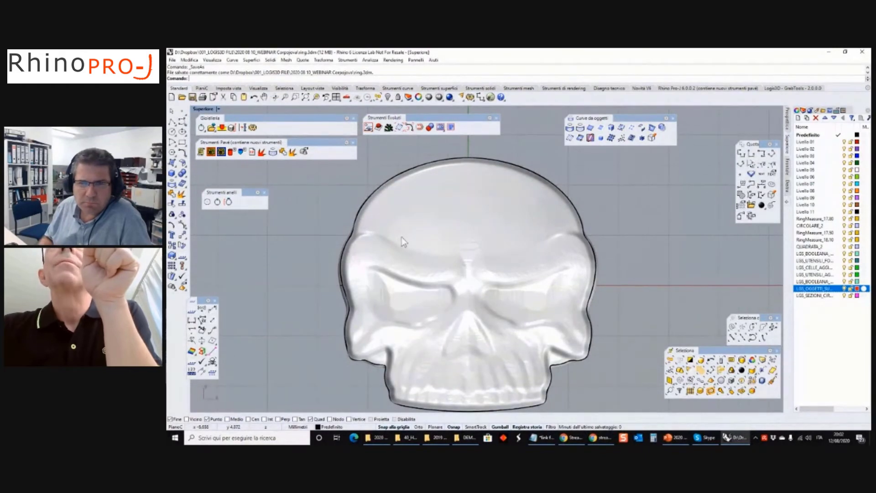
pyautogui.click(187, 123)
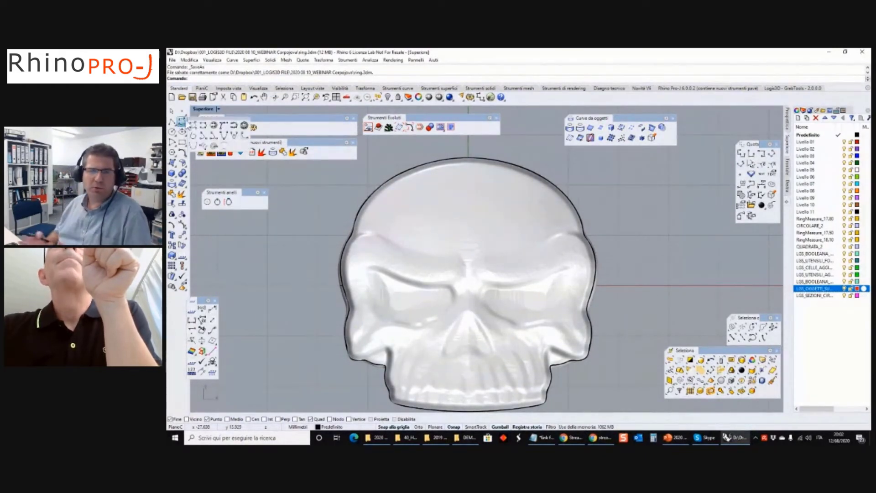
pyautogui.moveTo(205, 124); pyautogui.dragTo(224, 241)
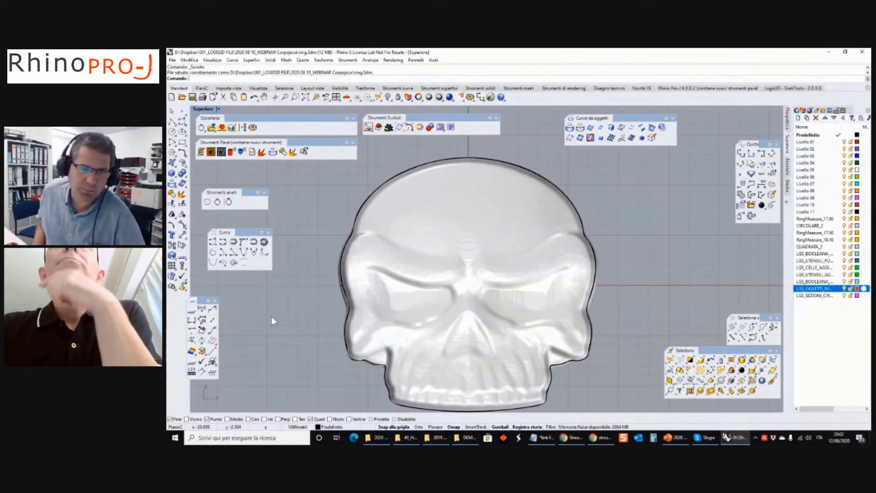
pyautogui.click(347, 427)
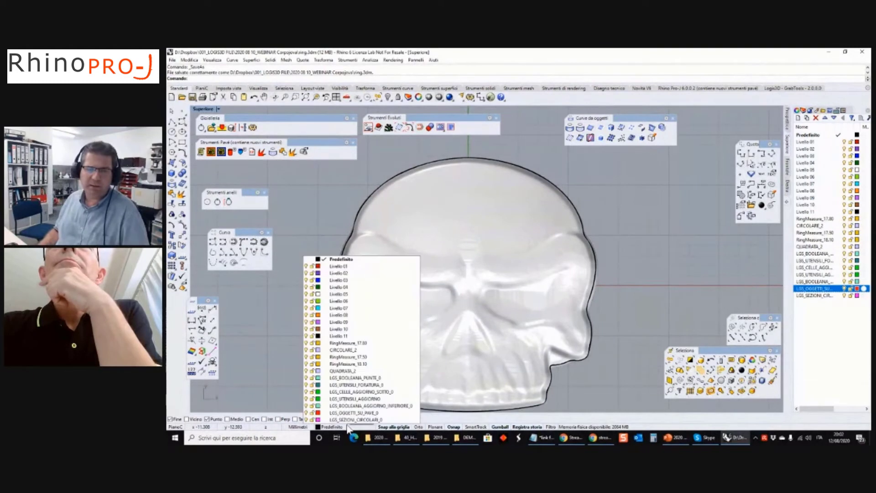
pyautogui.click(325, 280)
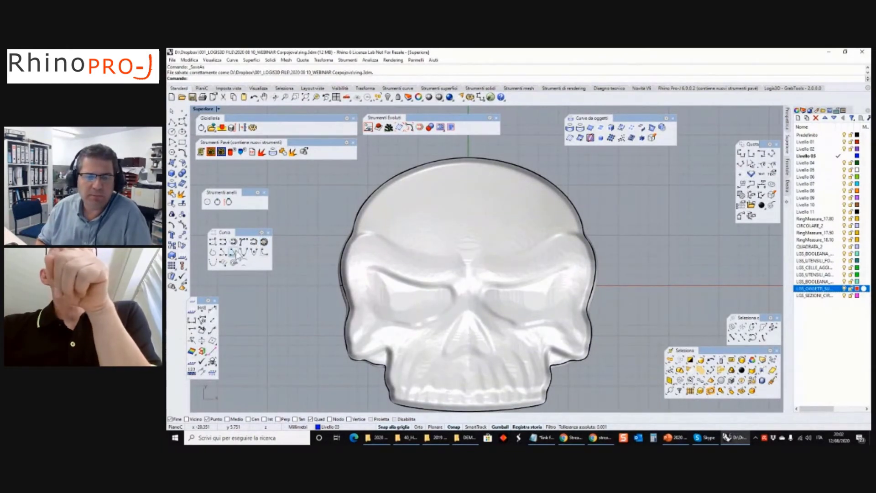
# Sketch a freehand loop on the skull mesh around the forehead
pyautogui.click(265, 243)
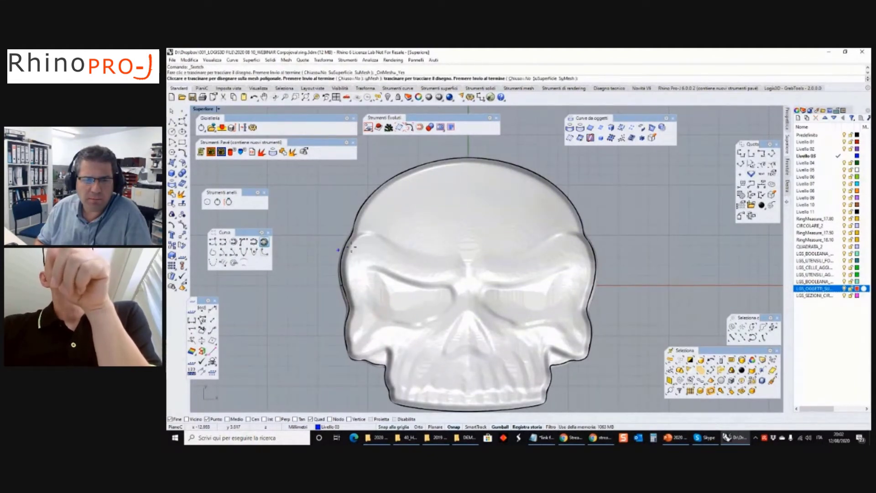
pyautogui.click(382, 229)
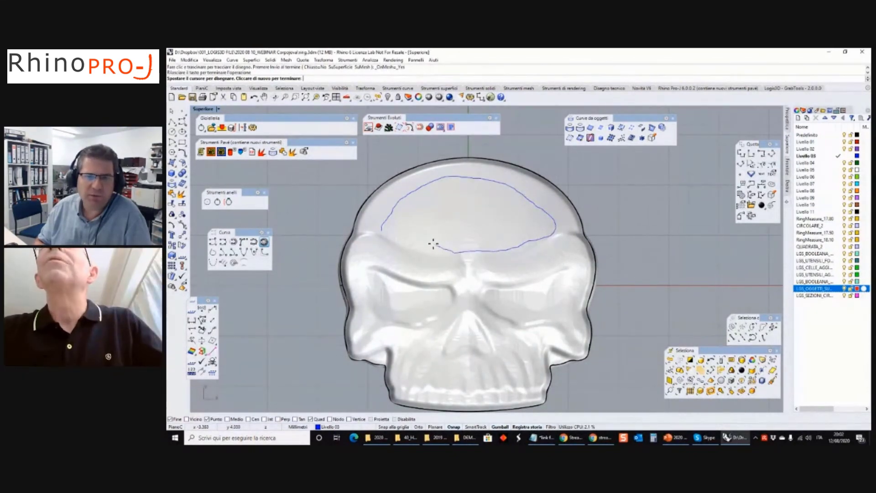
pyautogui.click(389, 232)
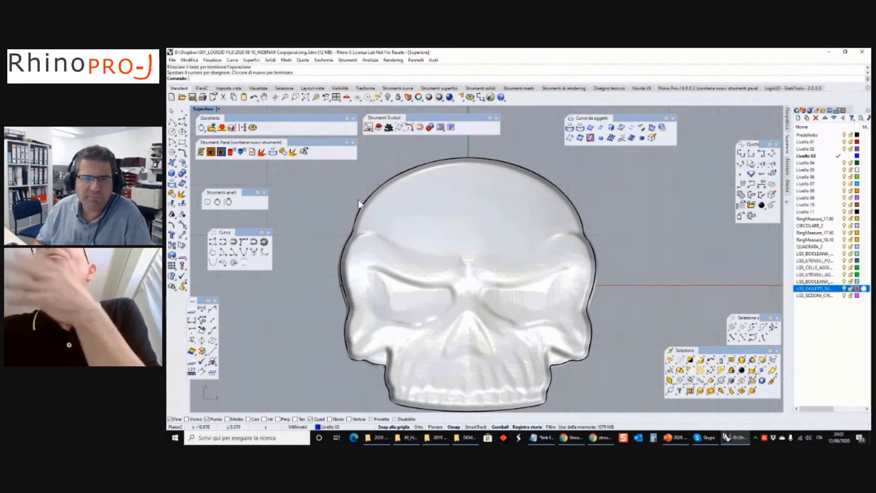
# Check the command assigned to the tool for creating and editing curves on polysurfaces and meshes
pyautogui.moveTo(420, 129); pyautogui.dragTo(429, 129)
pyautogui.keyDown('shift'); pyautogui.rightClick(431, 130); pyautogui.keyUp('shift')
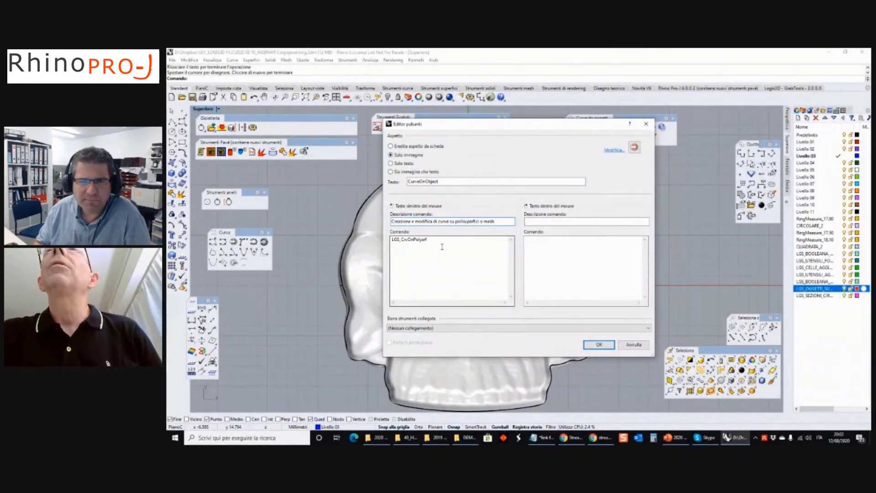
pyautogui.click(634, 345)
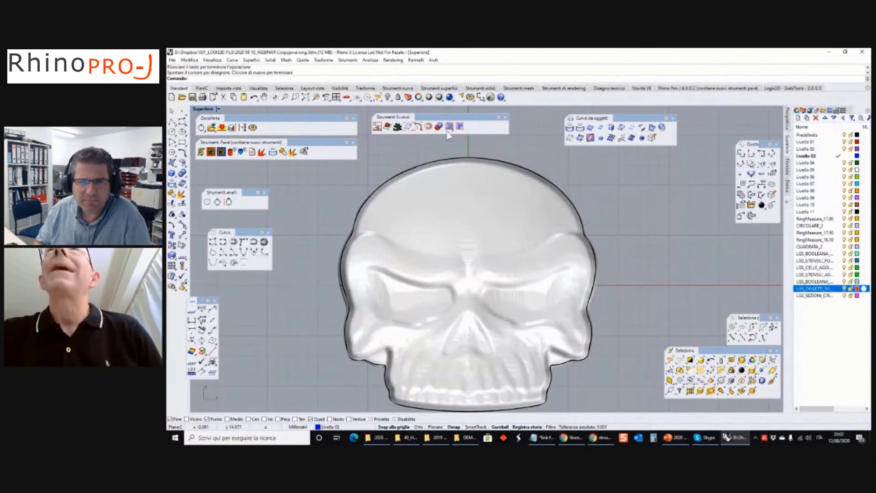
# Start a curve on the skull mesh, placing points along the forehead's upper edge from one temple to the other
pyautogui.click(429, 128)
pyautogui.click(438, 229)
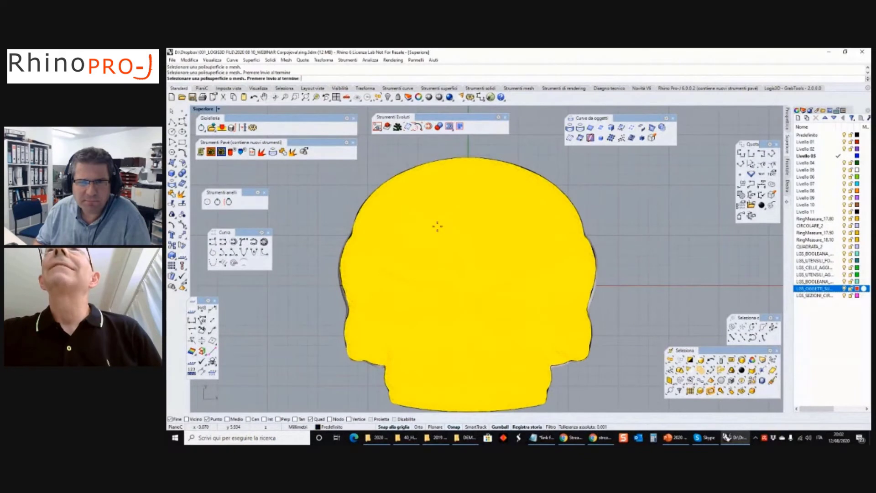
pyautogui.press('Return')
pyautogui.click(370, 226)
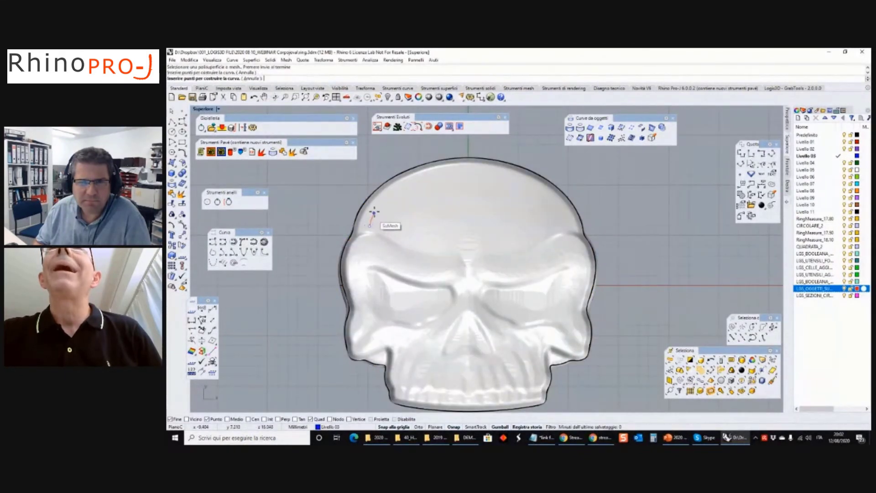
pyautogui.click(382, 201)
pyautogui.click(421, 178)
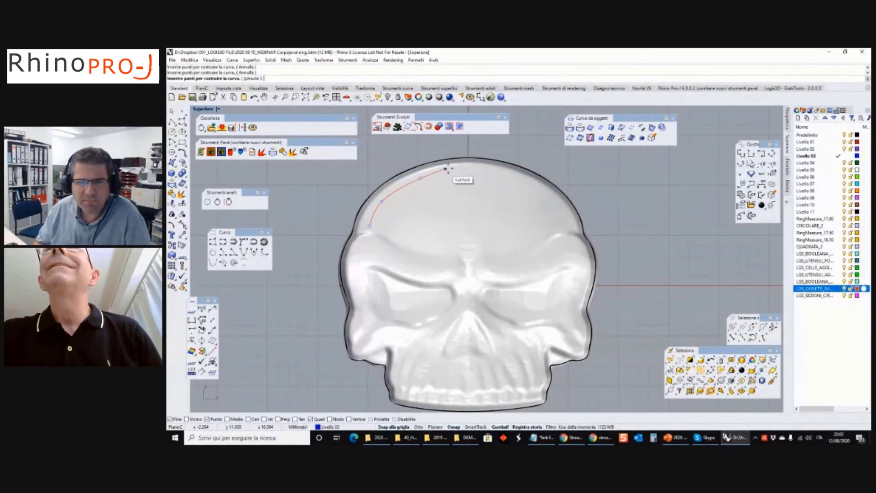
pyautogui.click(467, 168)
pyautogui.click(510, 174)
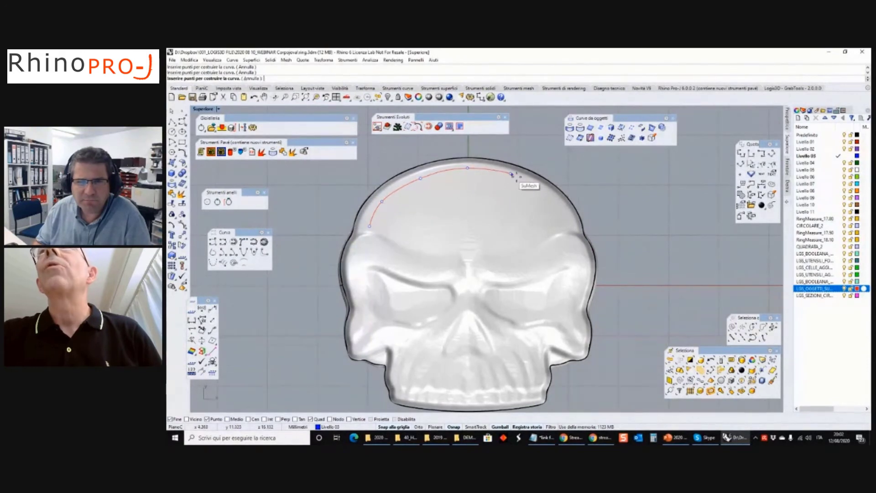
pyautogui.click(552, 196)
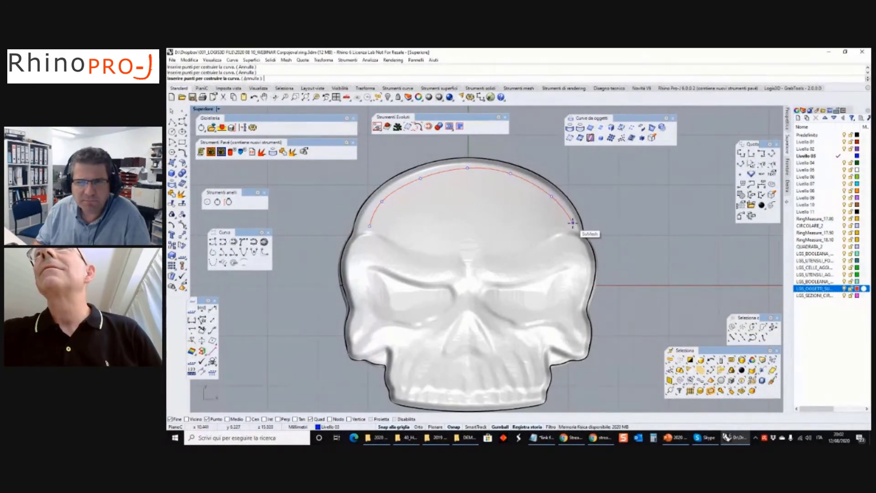
pyautogui.click(573, 224)
# Continue the on-mesh curve back along the brow line and close it at its start point
pyautogui.click(566, 227)
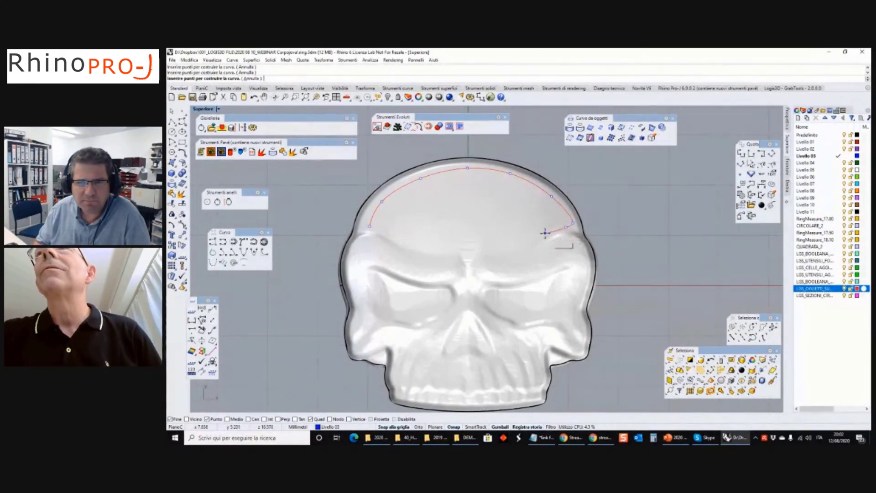
pyautogui.click(545, 233)
pyautogui.click(522, 247)
pyautogui.click(471, 252)
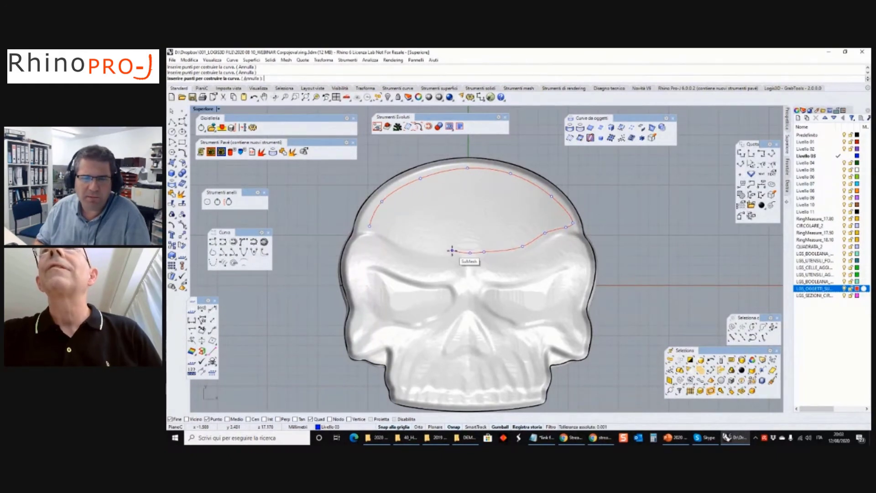
pyautogui.click(450, 251)
pyautogui.click(424, 249)
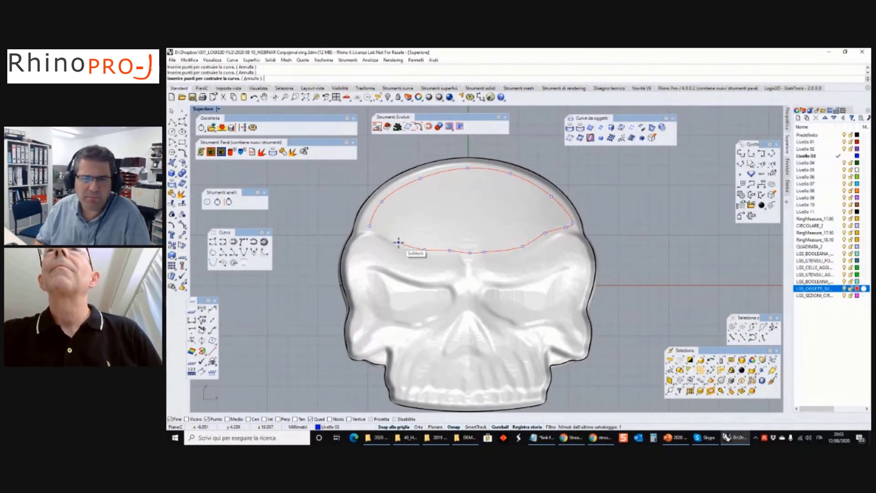
pyautogui.click(384, 228)
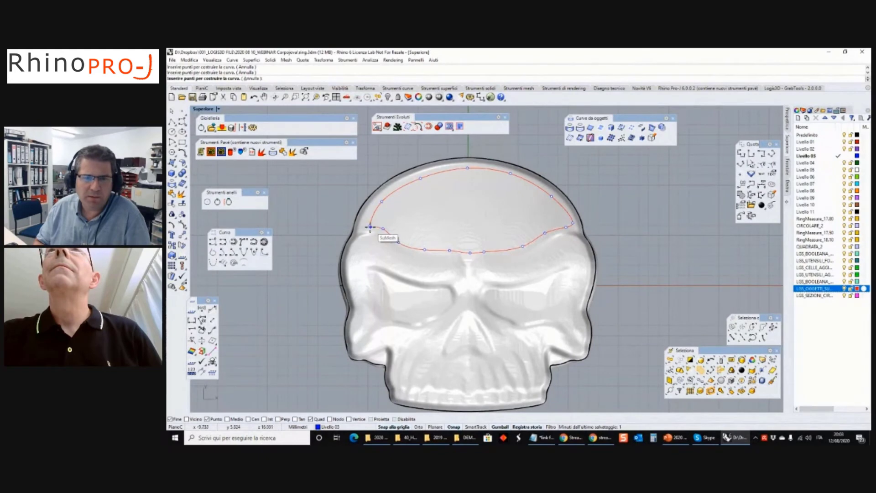
pyautogui.click(368, 227)
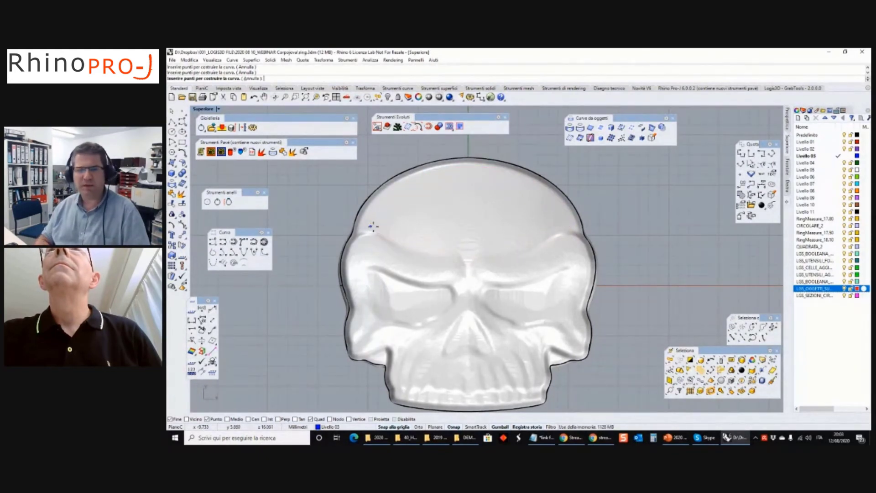
# Adjust the points at the curve's temple corner, merging the duplicate point into its neighbour, and finish the curve editing
pyautogui.scroll(6, 396, 228)
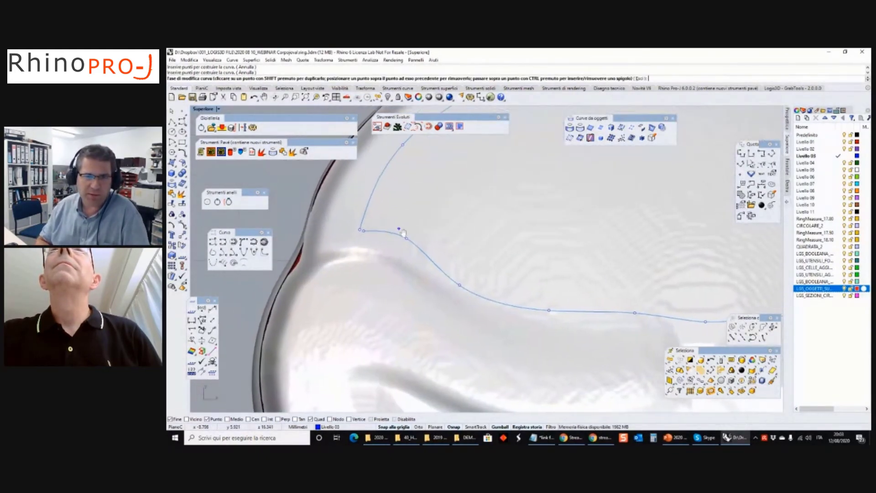
pyautogui.click(365, 231)
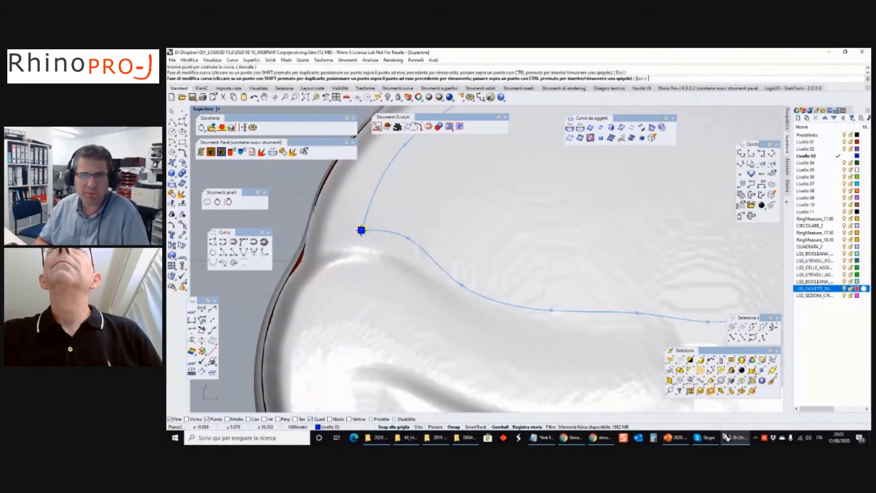
pyautogui.click(362, 230)
pyautogui.scroll(4, 356, 224)
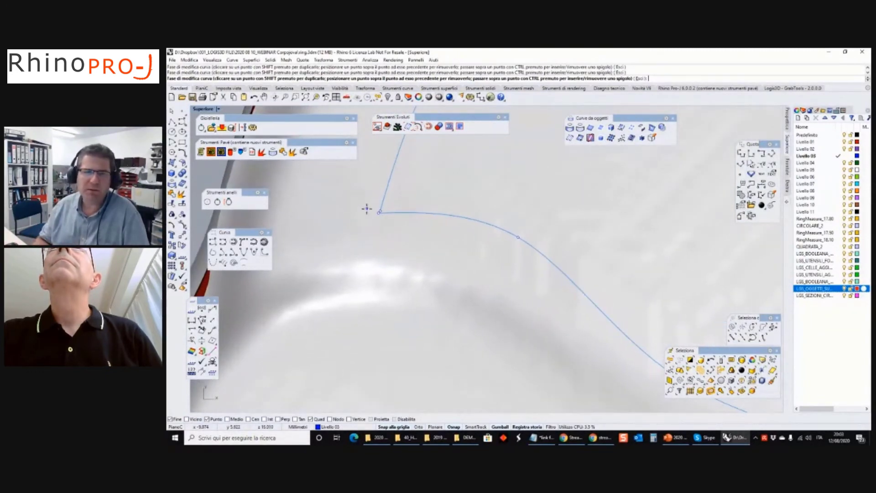
pyautogui.click(377, 214)
pyautogui.click(420, 213)
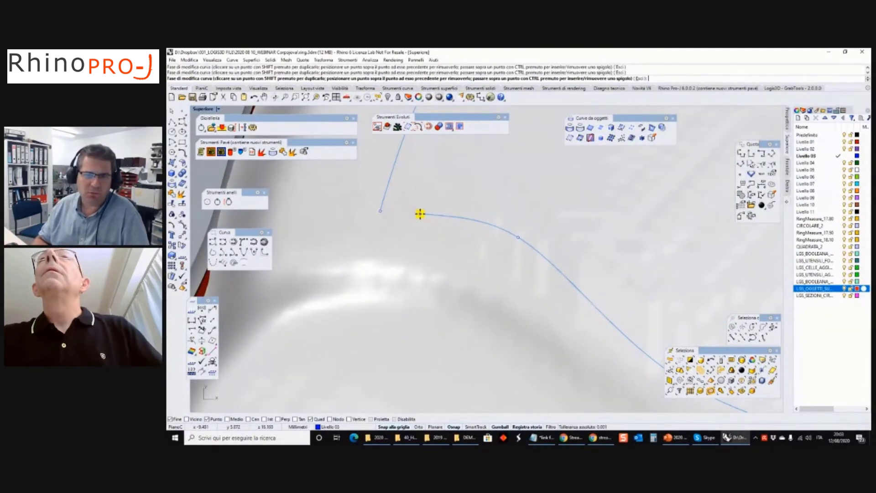
pyautogui.click(420, 214)
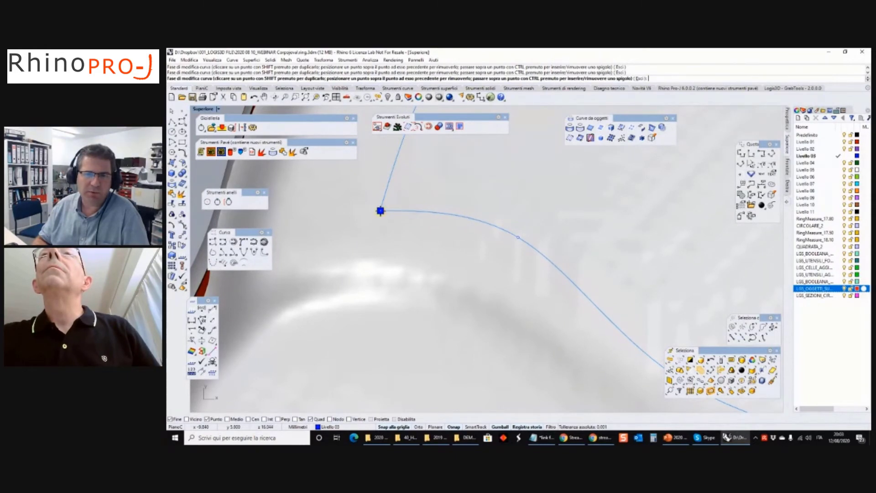
pyautogui.click(380, 211)
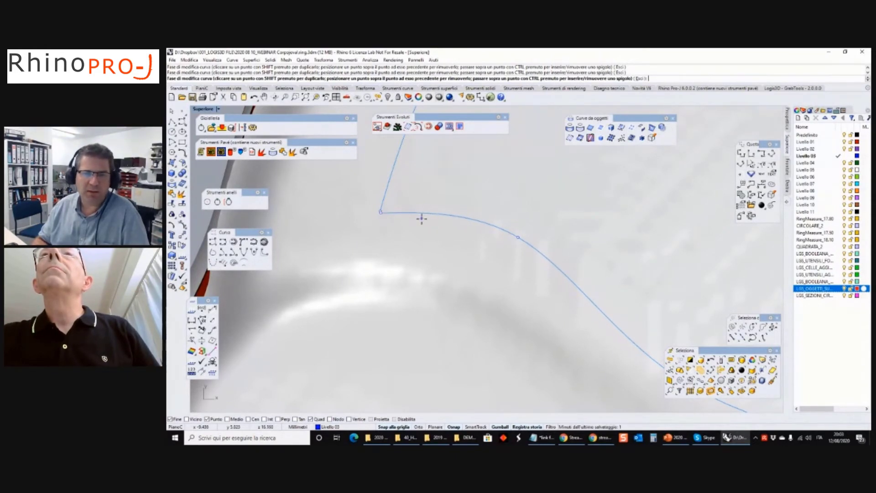
pyautogui.scroll(-2, 416, 247)
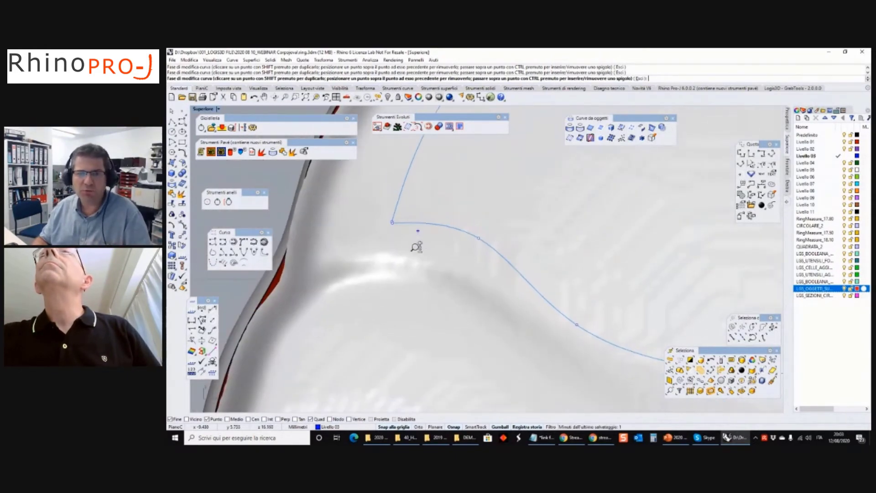
pyautogui.click(642, 78)
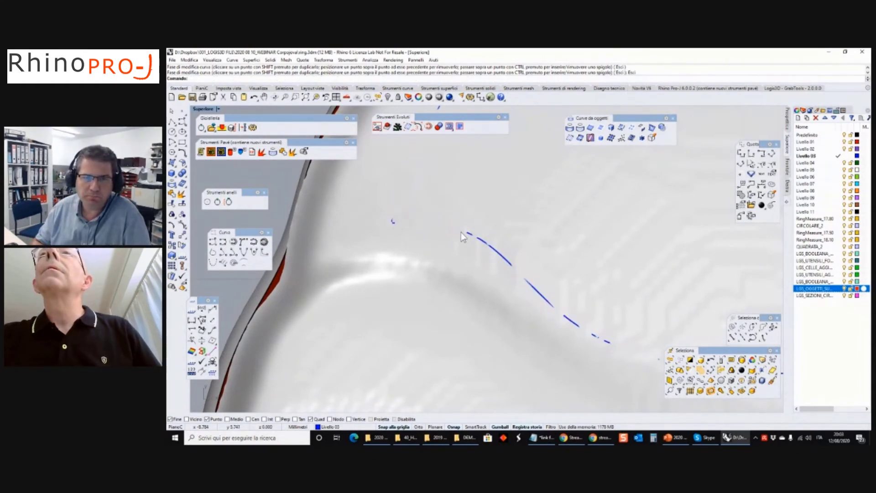
# Delete the forehead curve from the skull mesh
pyautogui.click(473, 237)
pyautogui.click(486, 253)
pyautogui.press('Delete')
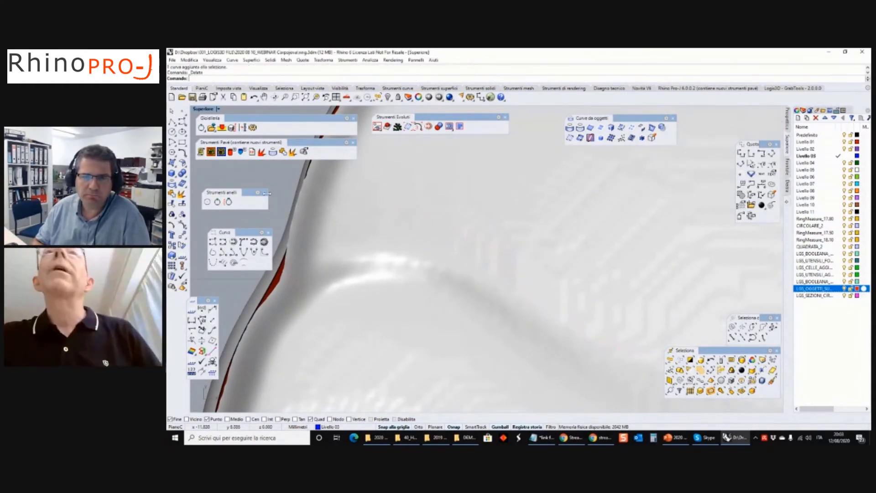
# Begin a new curve on the skull mesh with fewer points, following the forehead's upper edge between the temples
pyautogui.click(438, 126)
pyautogui.scroll(-5, 358, 275)
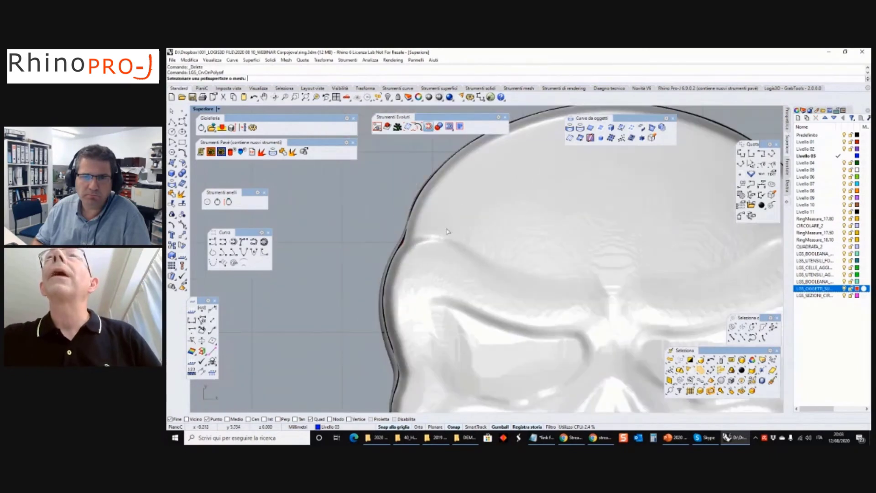
pyautogui.click(358, 275)
pyautogui.press('Return')
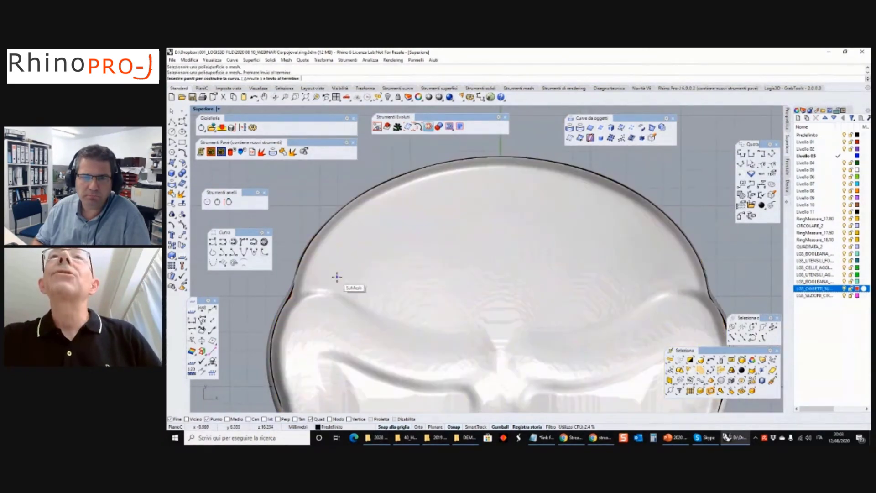
pyautogui.click(311, 276)
pyautogui.click(356, 220)
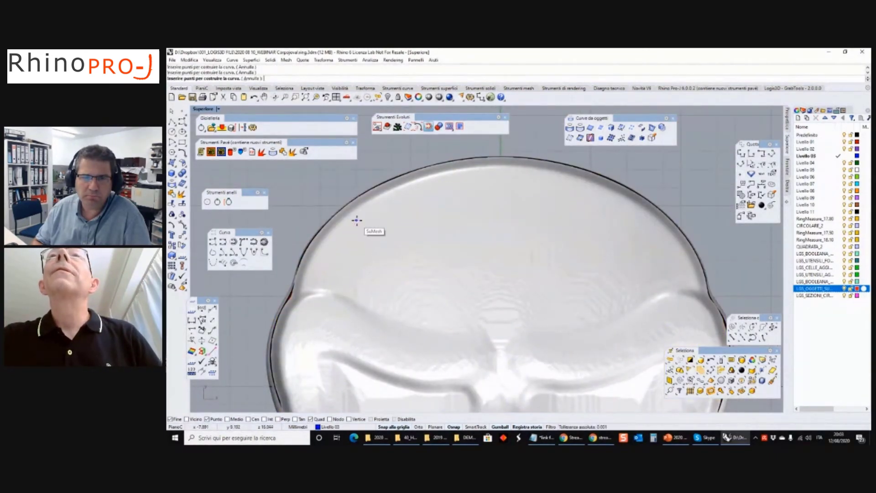
pyautogui.click(439, 178)
pyautogui.click(535, 174)
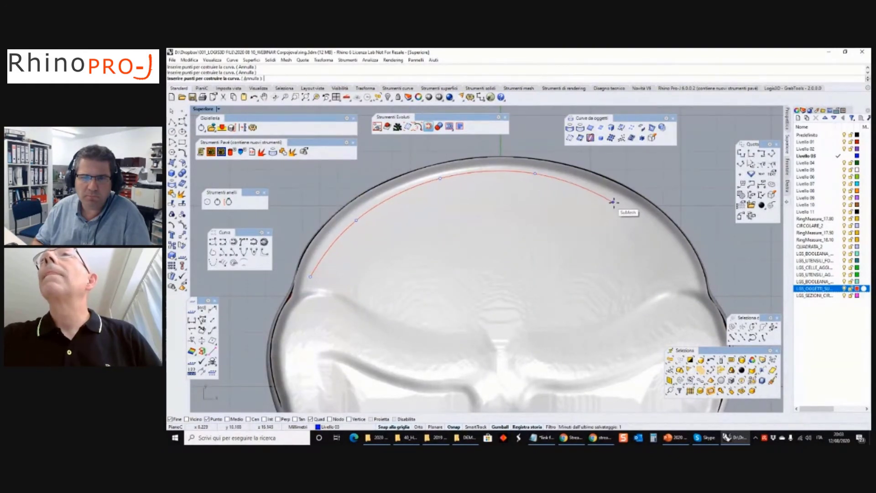
pyautogui.click(627, 204)
pyautogui.click(684, 261)
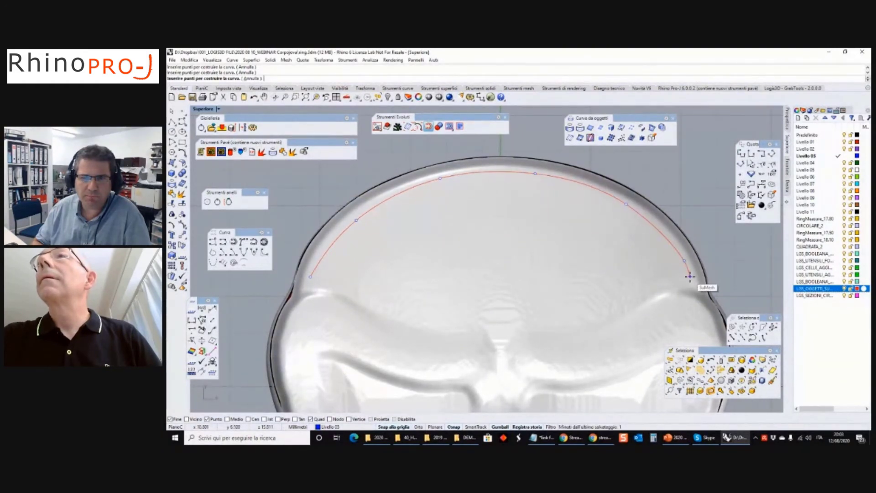
# Continue the on-mesh curve back along the skull's brow line and close it at its start point
pyautogui.click(690, 276)
pyautogui.click(660, 282)
pyautogui.click(617, 309)
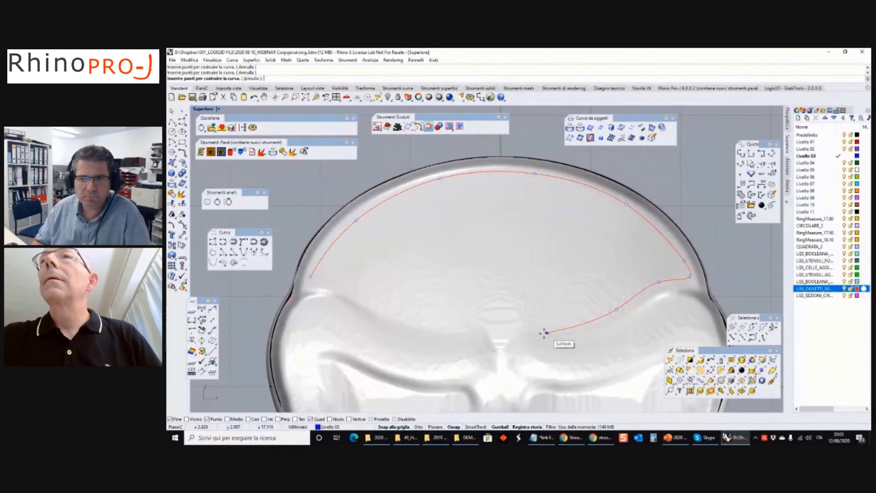
pyautogui.click(541, 328)
pyautogui.click(503, 333)
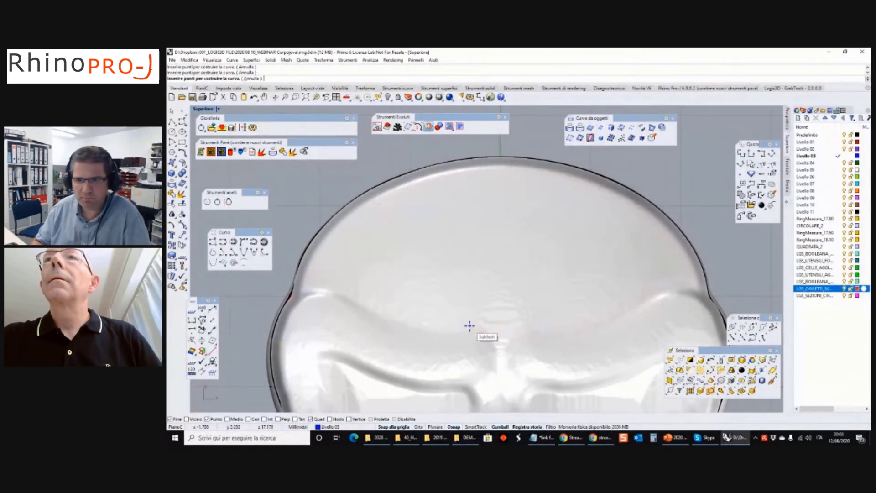
pyautogui.click(470, 326)
pyautogui.click(445, 328)
pyautogui.click(392, 311)
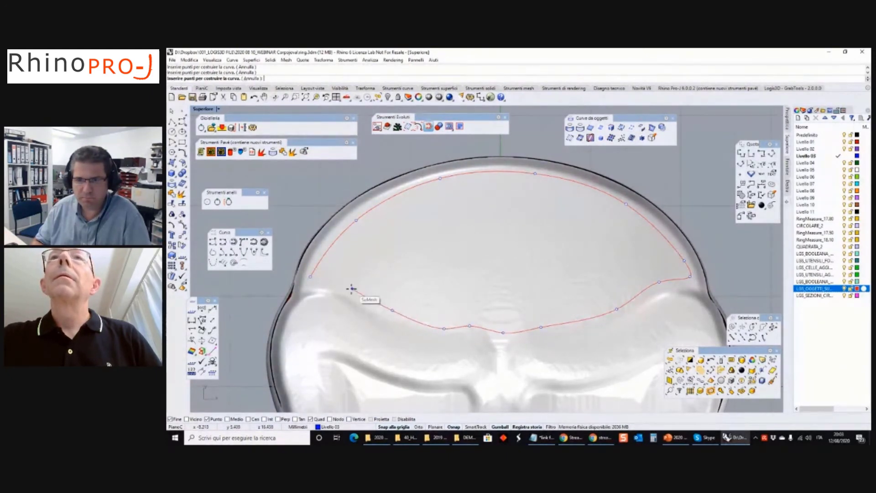
pyautogui.click(344, 287)
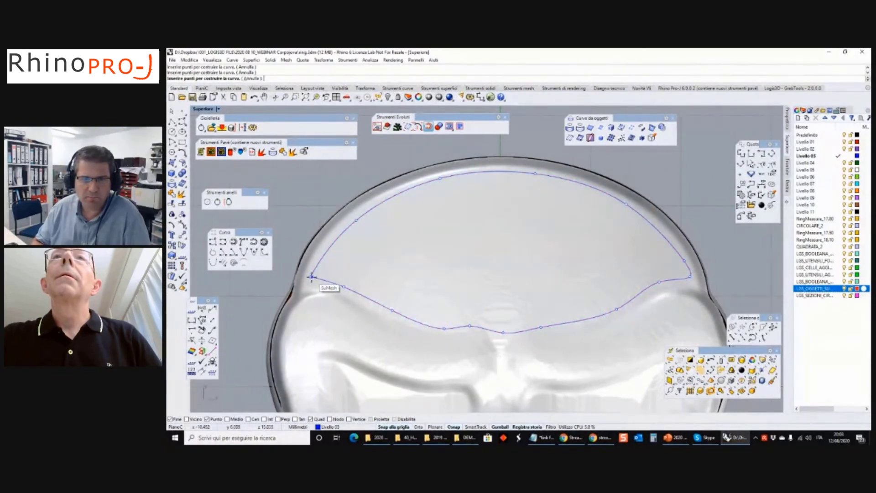
pyautogui.scroll(4, 311, 274)
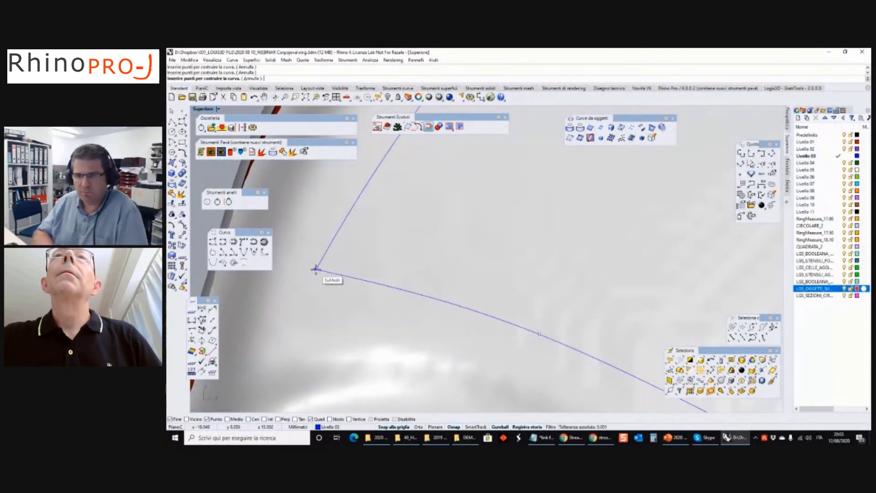
pyautogui.click(314, 267)
pyautogui.click(345, 279)
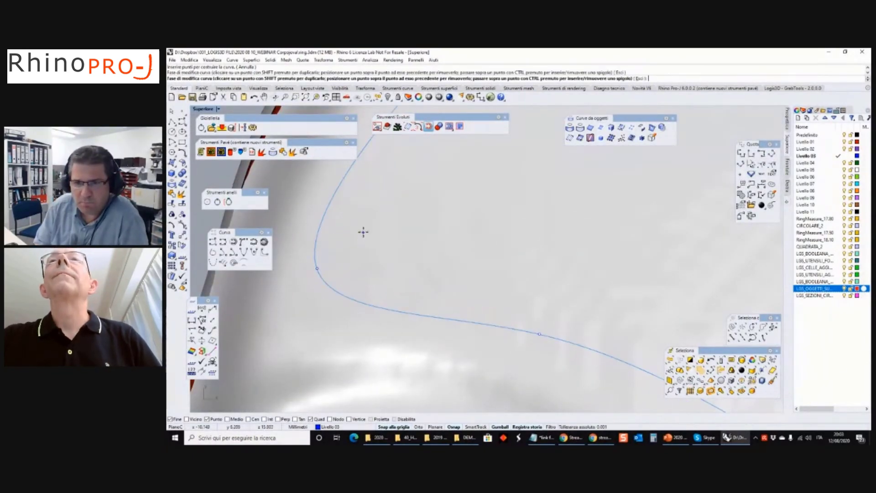
# Adjust the curve's brow-line points on both sides of the centre for a smoother lower edge
pyautogui.scroll(-10, 363, 232)
pyautogui.scroll(-5, 548, 243)
pyautogui.moveTo(587, 263); pyautogui.dragTo(482, 262, button='right')
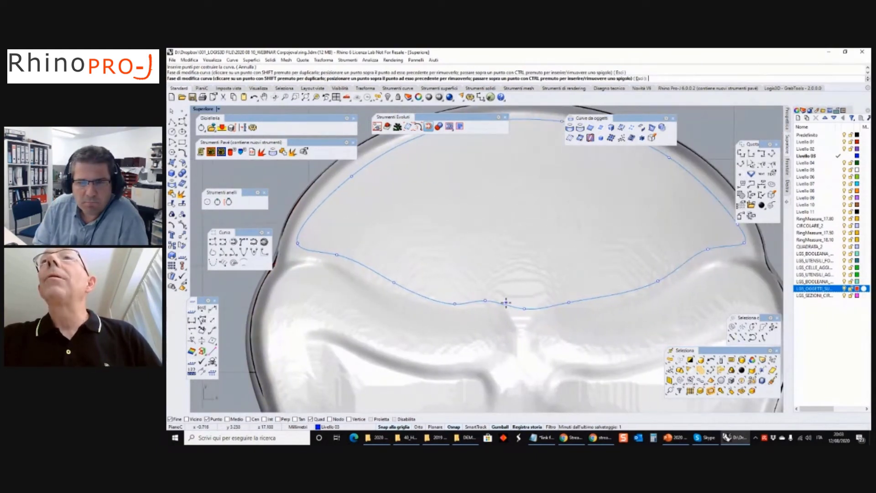
pyautogui.moveTo(485, 300)
pyautogui.mouseDown()
pyautogui.moveTo(483, 321)
pyautogui.moveTo(489, 288)
pyautogui.moveTo(488, 304)
pyautogui.mouseUp()
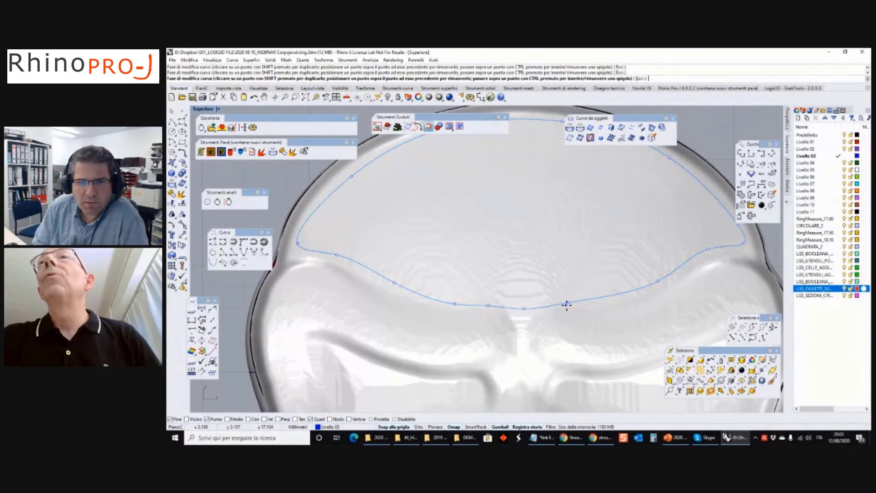
pyautogui.moveTo(585, 299); pyautogui.dragTo(603, 296)
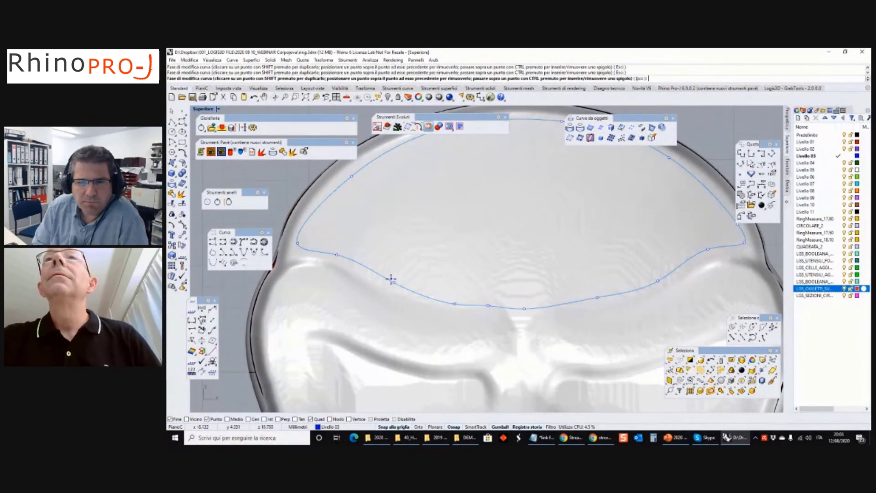
pyautogui.moveTo(393, 283); pyautogui.dragTo(391, 281)
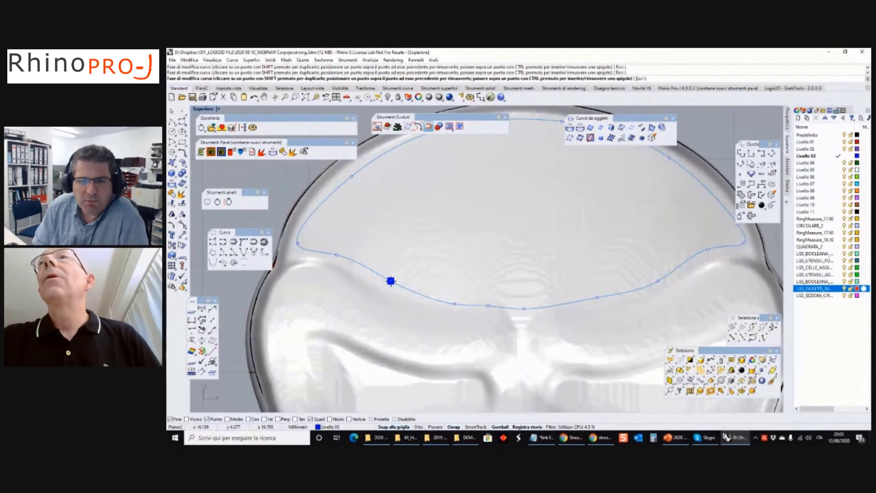
pyautogui.moveTo(336, 255); pyautogui.dragTo(338, 257)
# Duplicate points along the curve's upper edge, nudge the centre brow point, and finish the curve editing
pyautogui.moveTo(473, 194); pyautogui.dragTo(449, 252, button='right')
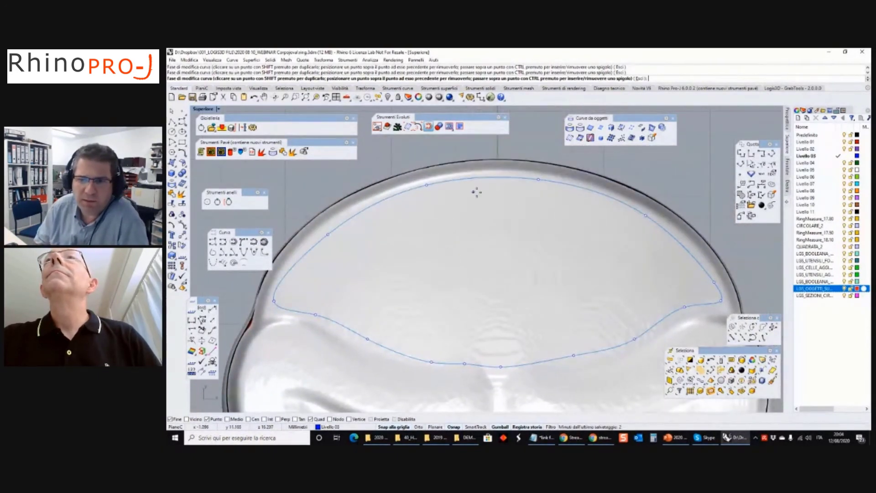
pyautogui.keyDown('shift'); pyautogui.moveTo(426, 184); pyautogui.dragTo(388, 198); pyautogui.keyUp('shift')
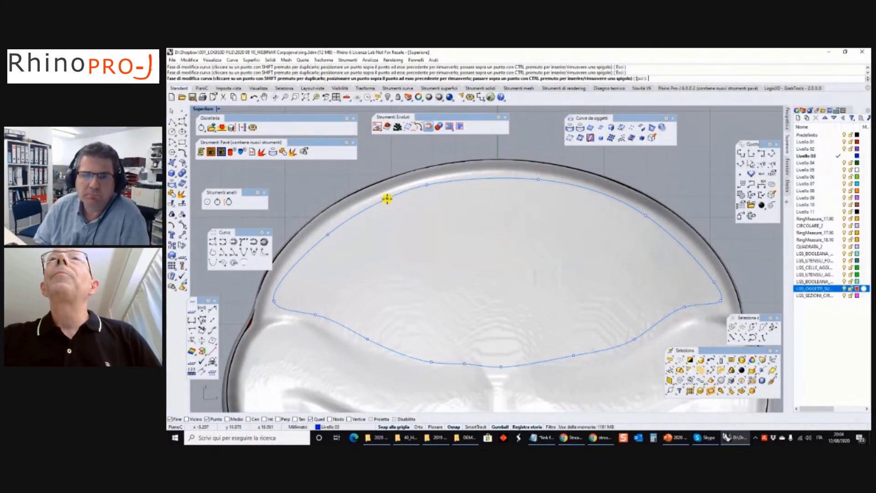
pyautogui.keyDown('shift'); pyautogui.moveTo(644, 216); pyautogui.dragTo(603, 194); pyautogui.keyUp('shift')
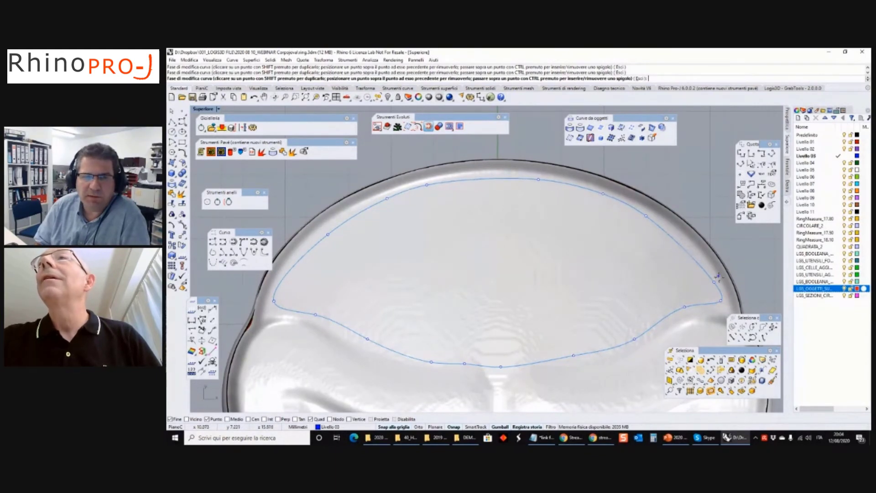
pyautogui.keyDown('shift'); pyautogui.moveTo(715, 282); pyautogui.dragTo(692, 254); pyautogui.keyUp('shift')
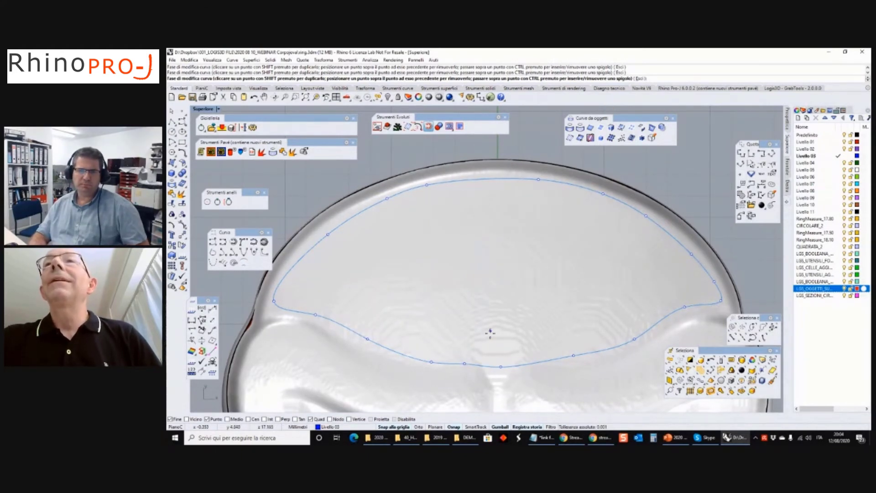
pyautogui.moveTo(501, 368); pyautogui.dragTo(496, 365)
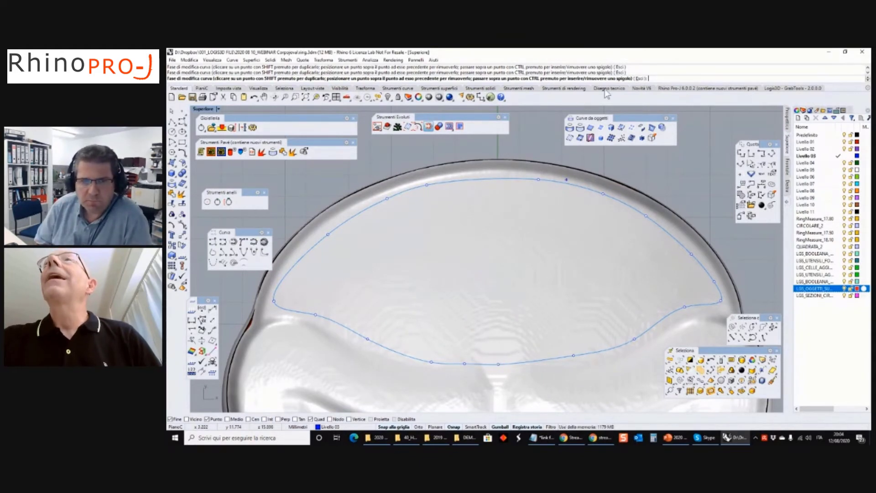
pyautogui.click(641, 79)
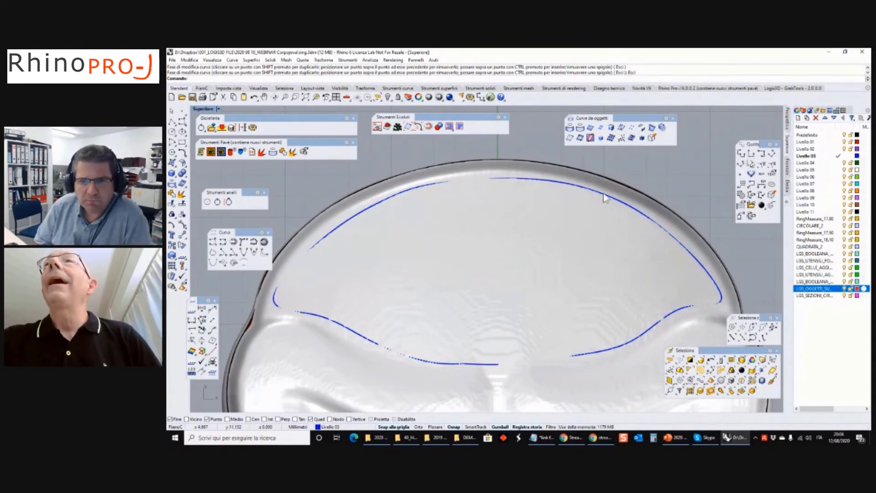
# Split the skull mesh with the closed forehead curve
pyautogui.click(603, 193)
pyautogui.click(546, 122)
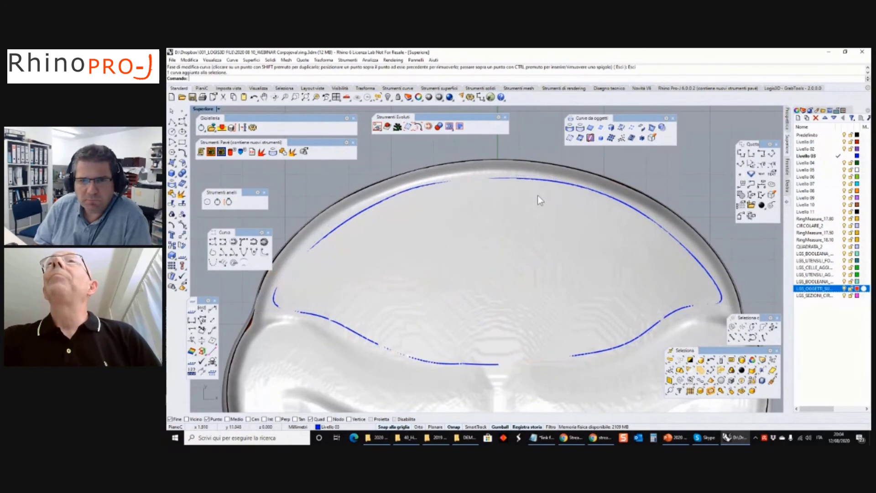
pyautogui.click(539, 199)
pyautogui.click(519, 87)
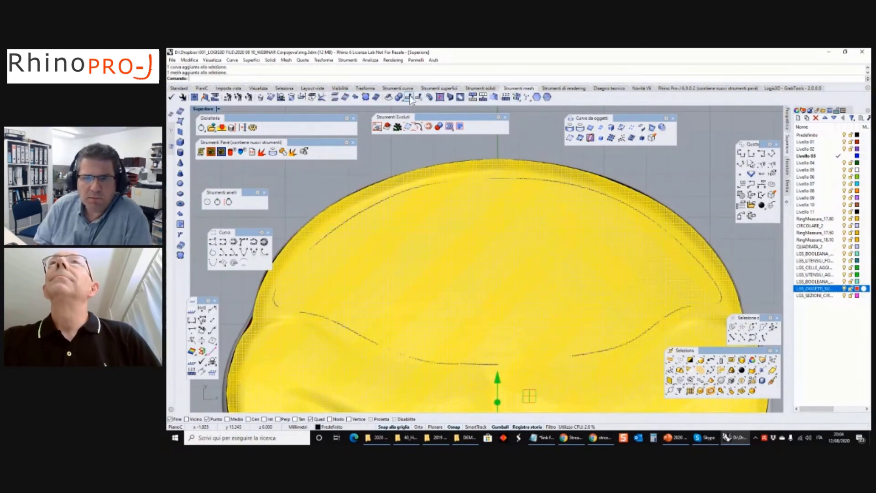
pyautogui.click(409, 97)
pyautogui.click(397, 195)
pyautogui.press('Return')
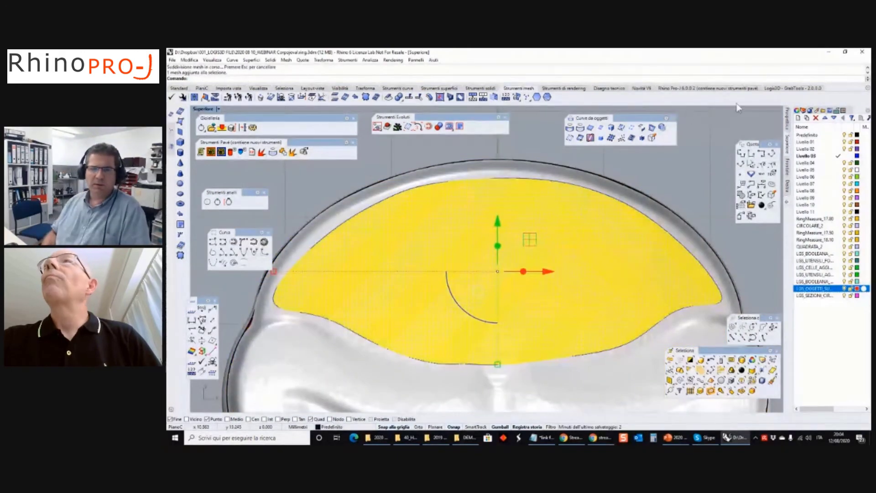
# Examine the separated forehead patch and the rest of the ring in the perspective view
pyautogui.click(790, 119)
pyautogui.moveTo(625, 192); pyautogui.dragTo(547, 222, button='right')
pyautogui.click(546, 222)
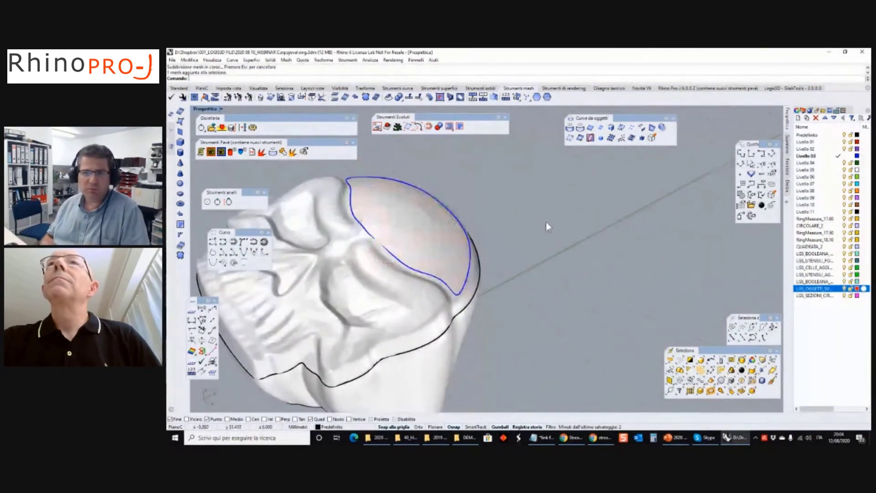
pyautogui.keyDown('shift'); pyautogui.moveTo(454, 216); pyautogui.dragTo(509, 229, button='right'); pyautogui.keyUp('shift')
pyautogui.scroll(2, 493, 220)
pyautogui.scroll(5, 466, 218)
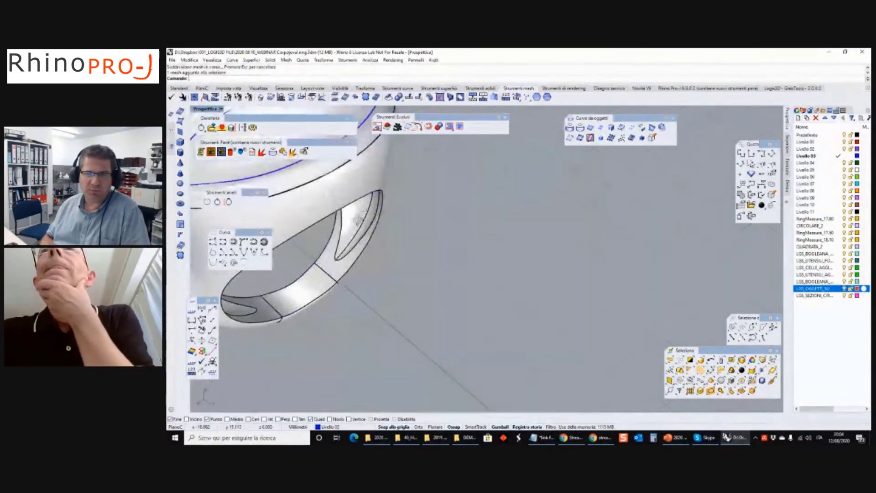
pyautogui.scroll(-3, 450, 206)
pyautogui.scroll(-5, 450, 206)
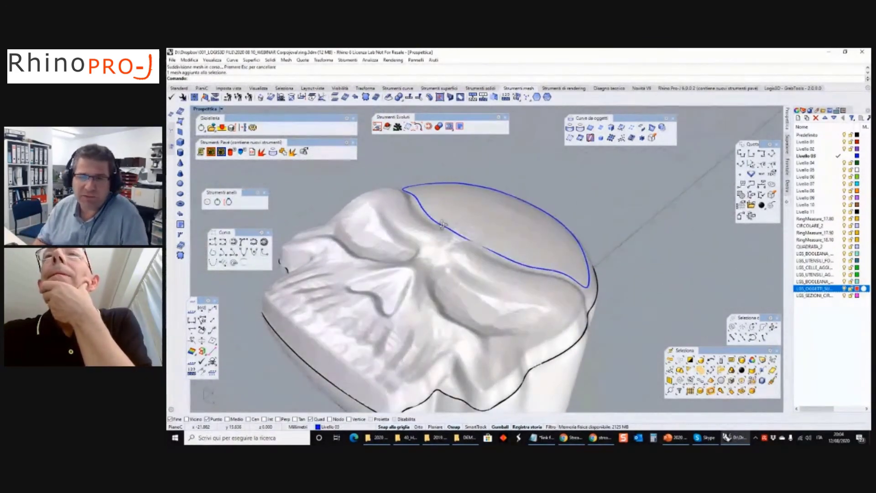
pyautogui.moveTo(458, 208); pyautogui.dragTo(494, 221, button='right')
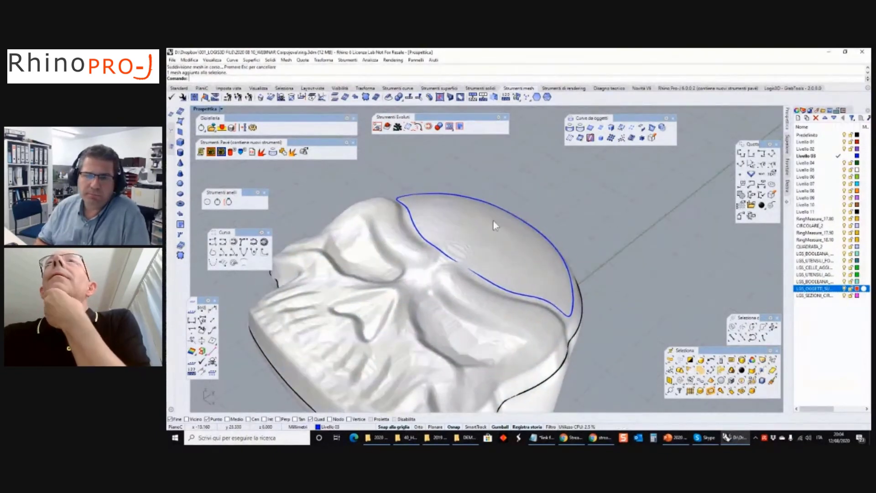
pyautogui.click(469, 229)
pyautogui.click(470, 174)
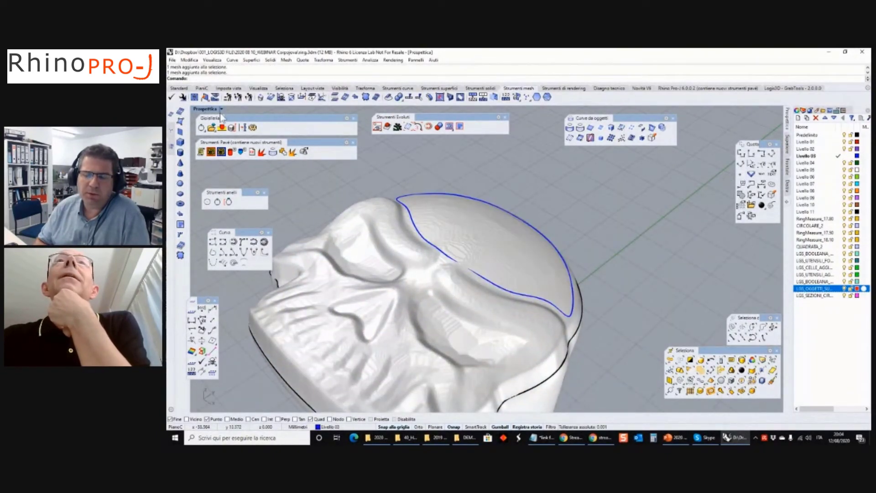
# Start the mesh pavé tool with the forehead patch as its base, skipping the inner part, and place its window beside the skull
pyautogui.click(222, 152)
pyautogui.click(486, 239)
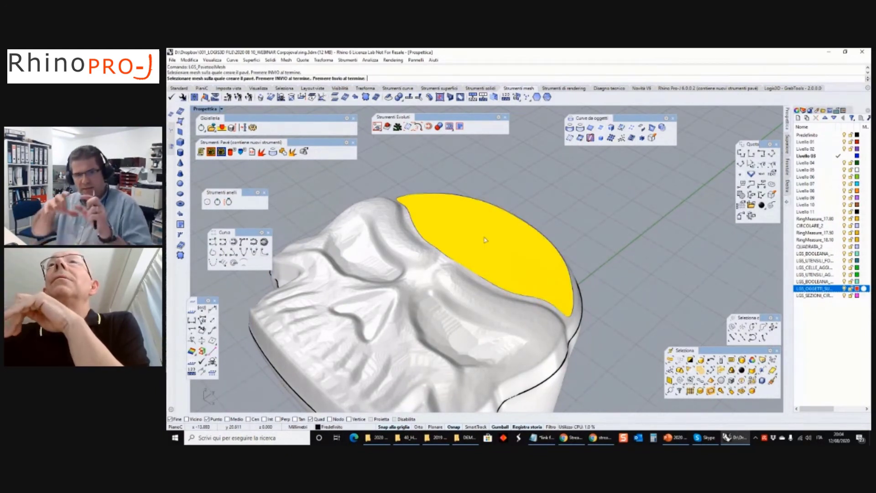
pyautogui.rightClick(485, 239)
pyautogui.rightClick(488, 240)
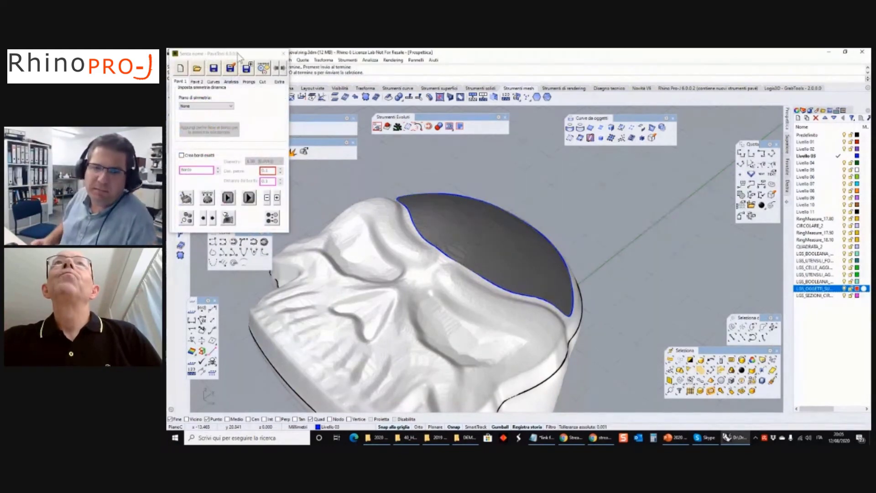
pyautogui.moveTo(240, 54); pyautogui.dragTo(295, 165)
pyautogui.moveTo(404, 267); pyautogui.dragTo(262, 261, button='right')
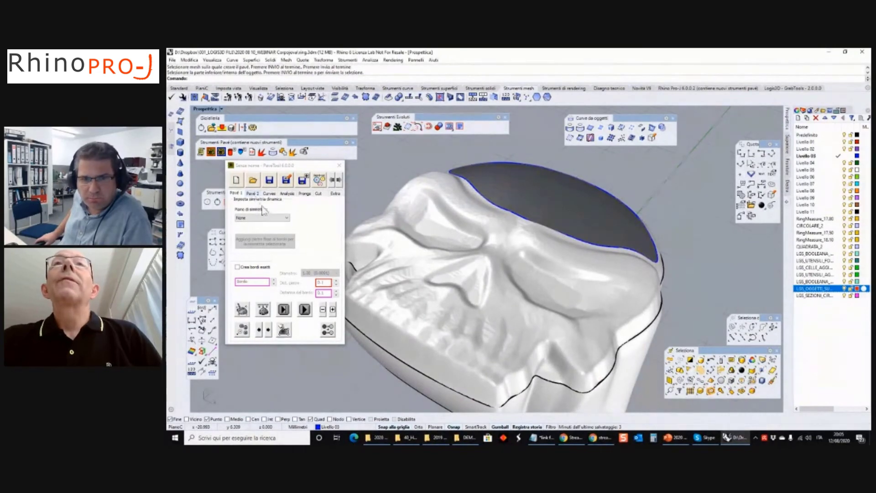
pyautogui.moveTo(485, 233); pyautogui.dragTo(477, 224, button='right')
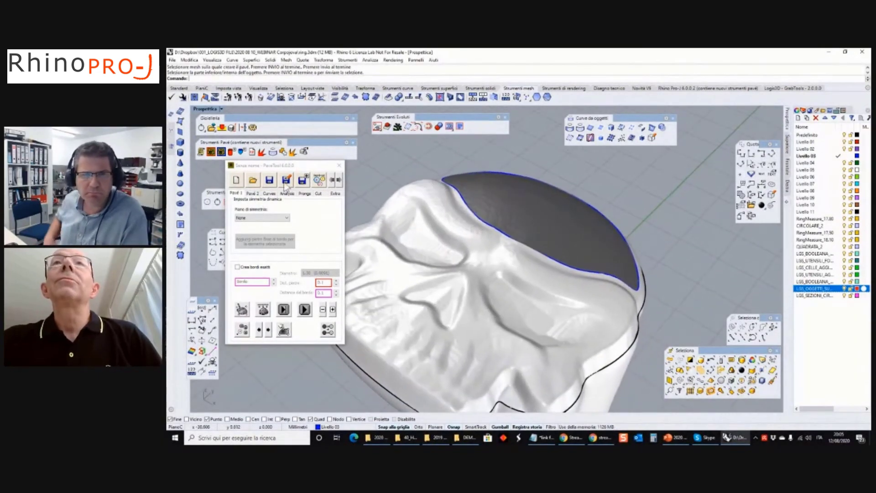
pyautogui.moveTo(295, 166); pyautogui.dragTo(289, 174)
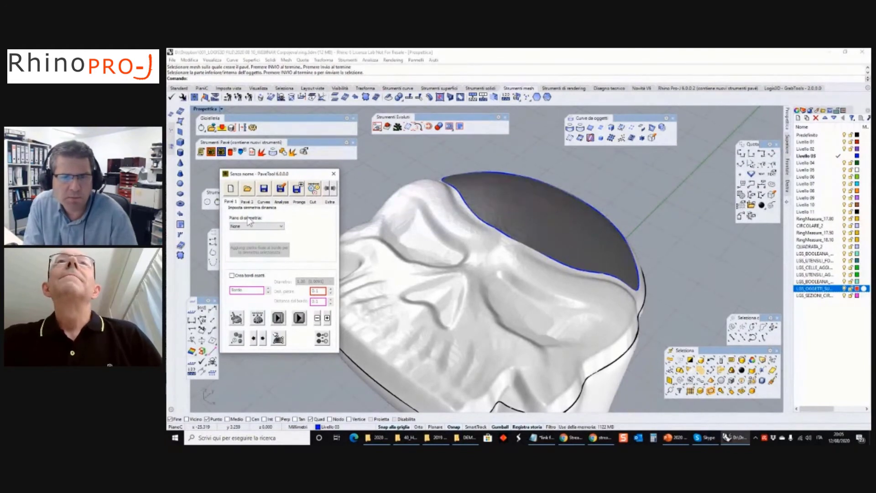
# Enable exact border creation with 1.10 mm stones, 0.15 mm stone spacing and 0.3 mm distance from the border
pyautogui.click(247, 202)
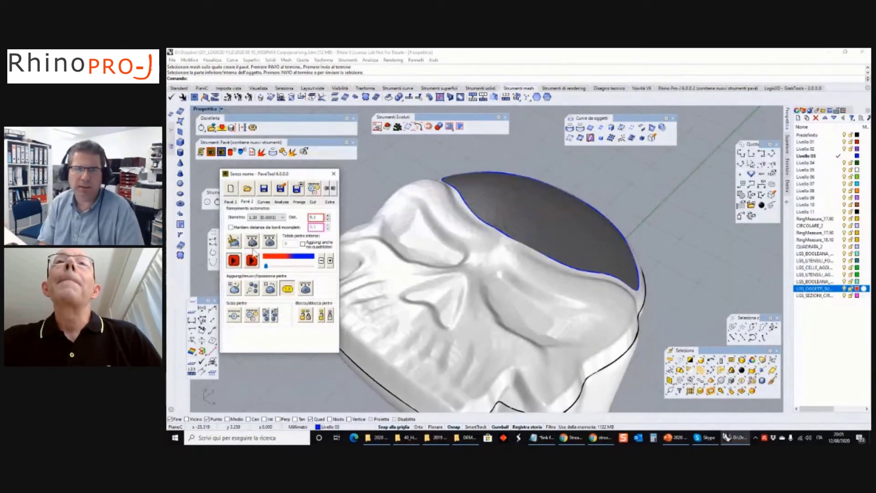
pyautogui.click(231, 201)
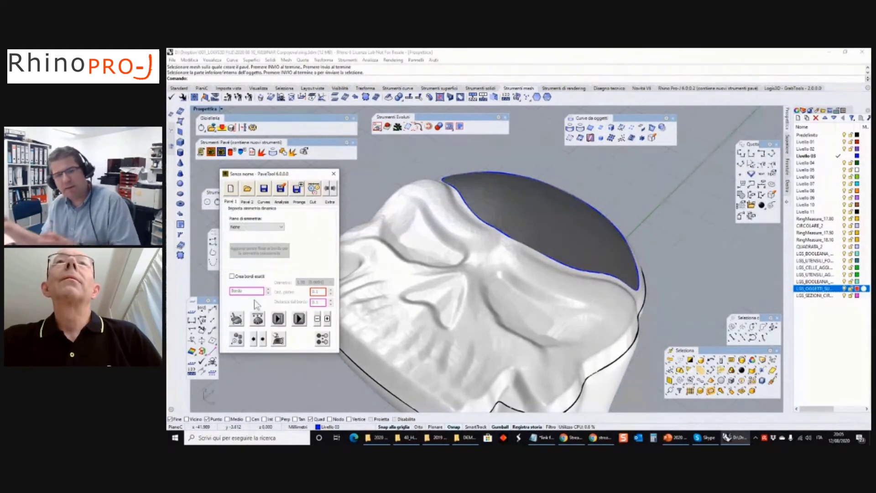
pyautogui.click(233, 277)
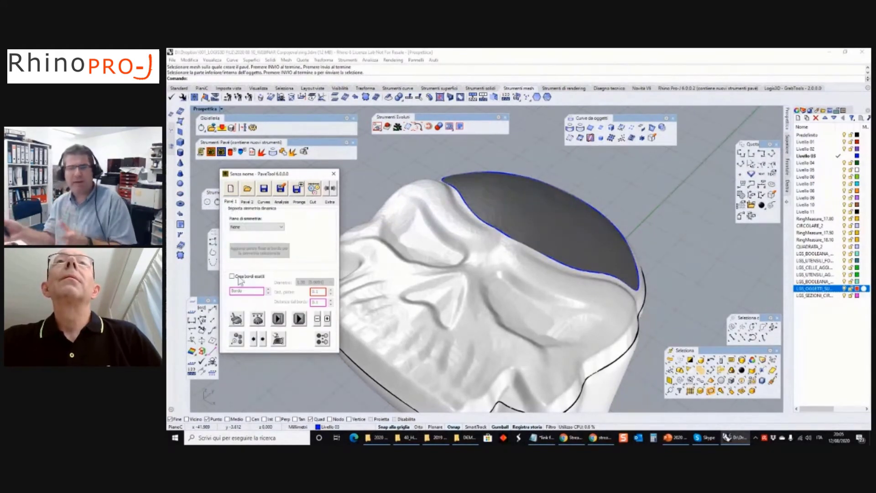
pyautogui.click(331, 283)
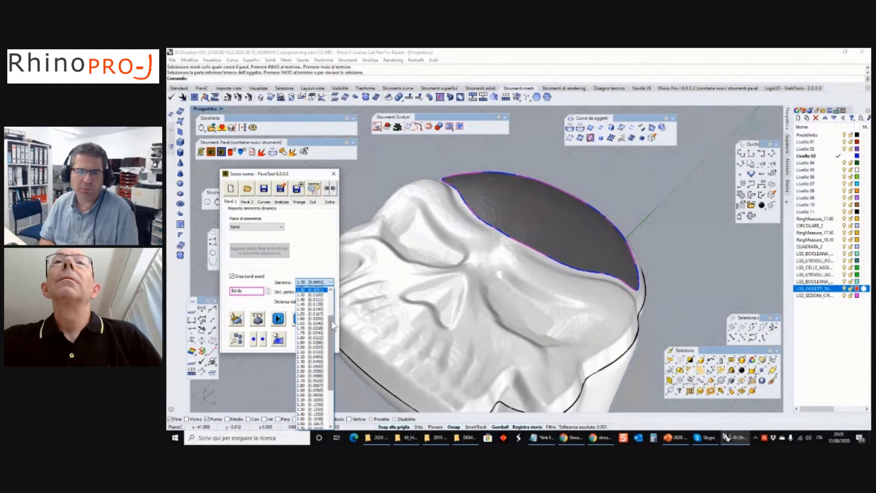
pyautogui.scroll(2, 333, 325)
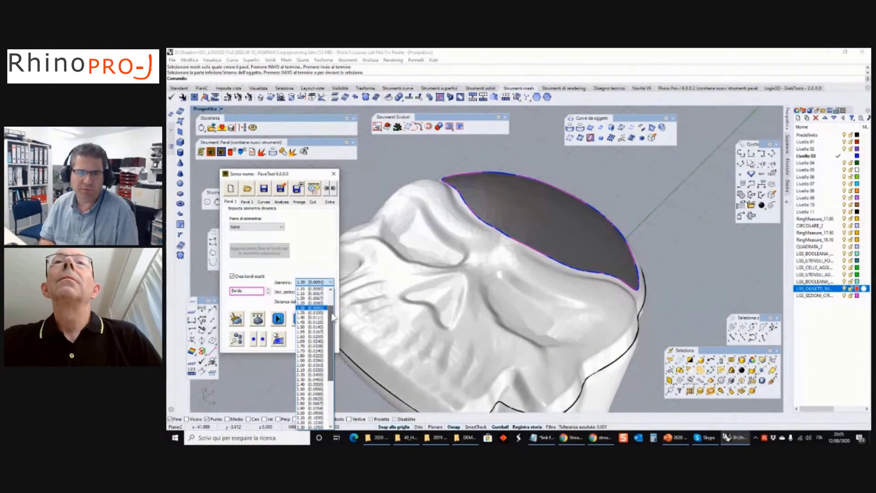
pyautogui.click(317, 289)
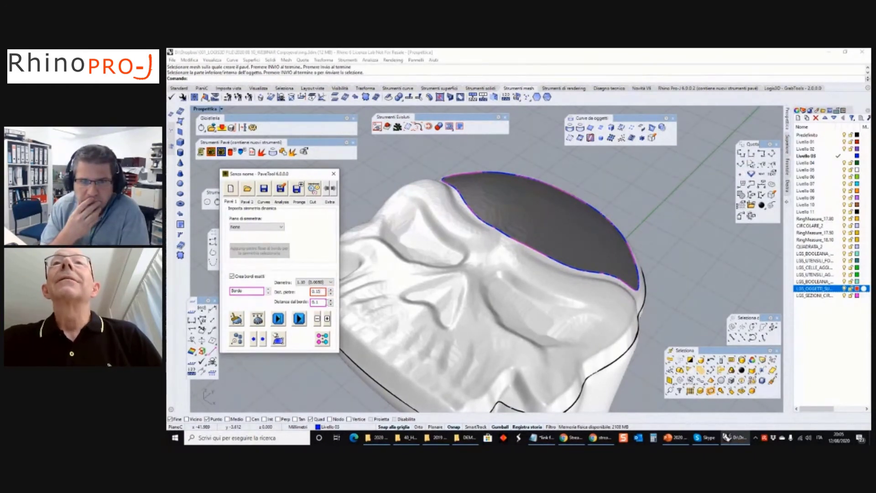
pyautogui.click(331, 301)
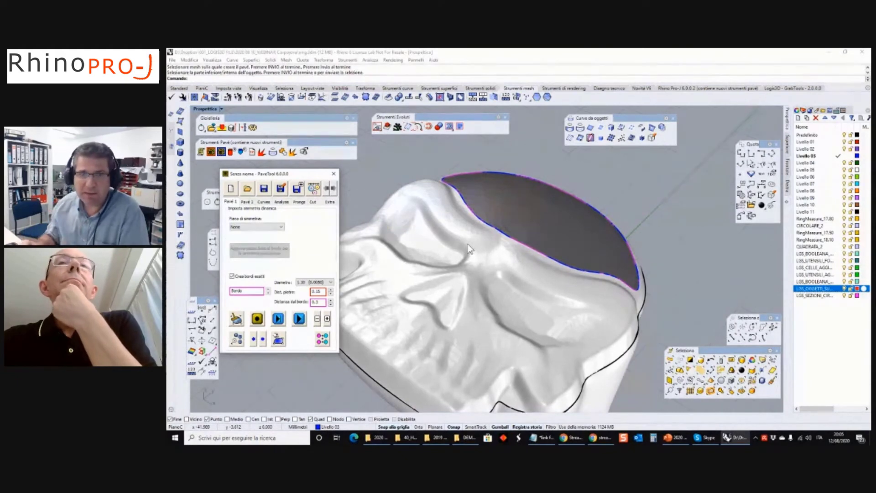
# Generate the row of pavé stones along the forehead patch's border
pyautogui.moveTo(504, 251); pyautogui.dragTo(374, 285, button='right')
pyautogui.click(257, 319)
pyautogui.click(299, 319)
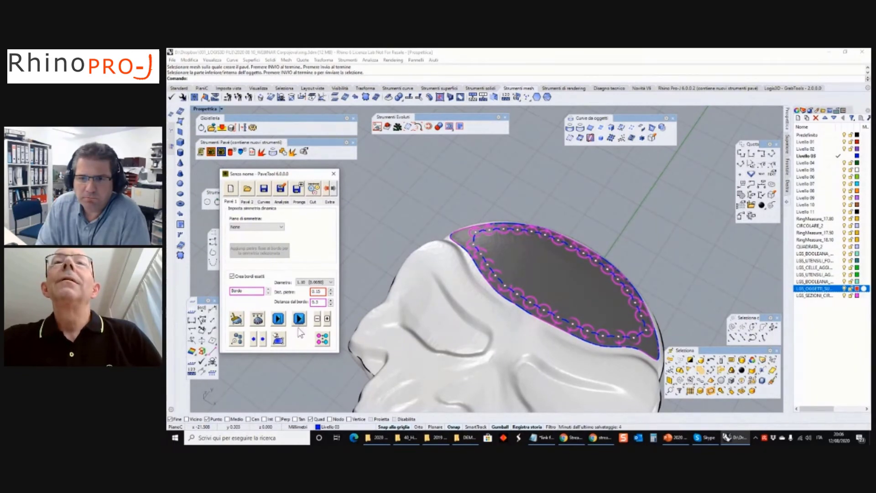
# Add a single 1.10 mm stone in one empty tip of the pavé area, using the fixed-diameter, non-overlapping option
pyautogui.click(246, 202)
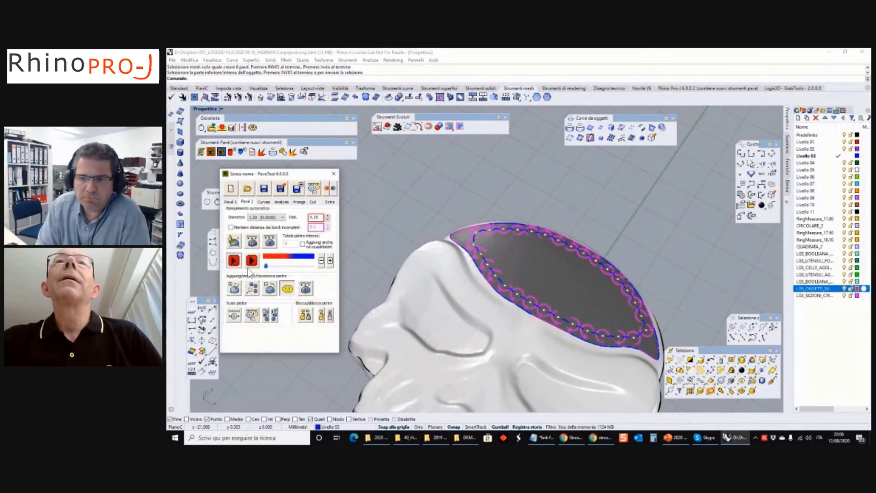
pyautogui.click(234, 288)
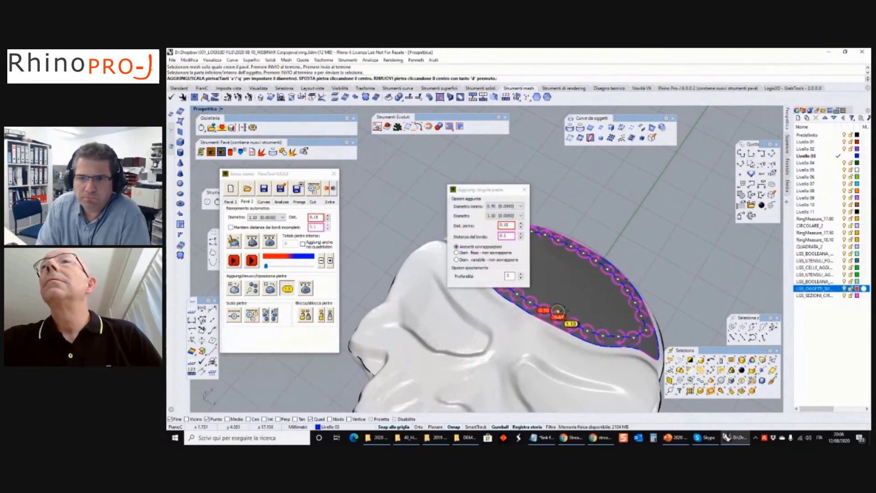
pyautogui.moveTo(484, 189); pyautogui.dragTo(668, 177)
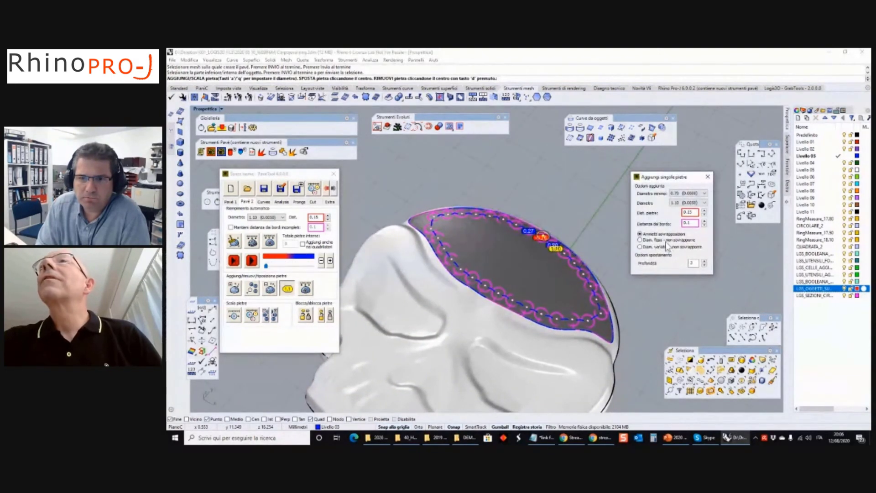
pyautogui.click(656, 240)
pyautogui.scroll(5, 613, 349)
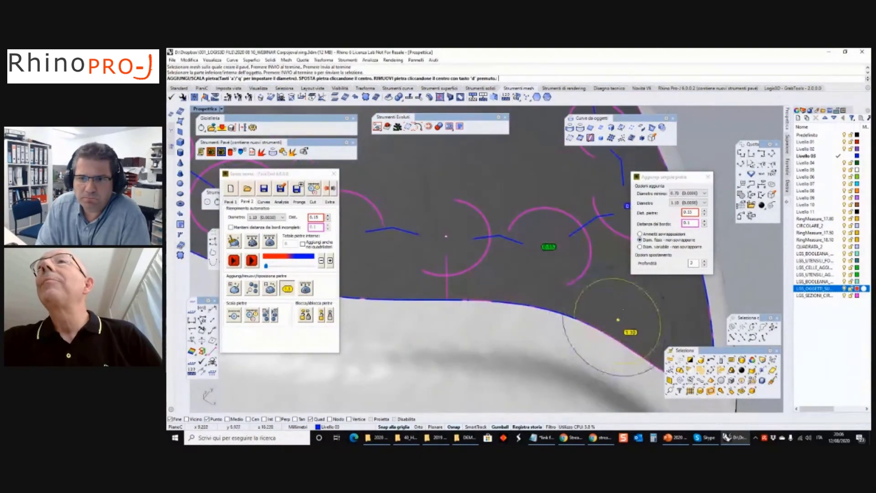
pyautogui.click(628, 280)
# Add another single 1.10 mm stone in the opposite empty tip of the pavé area and finish adding stones
pyautogui.scroll(-8, 629, 287)
pyautogui.moveTo(493, 274); pyautogui.dragTo(589, 319, button='right')
pyautogui.scroll(5, 594, 328)
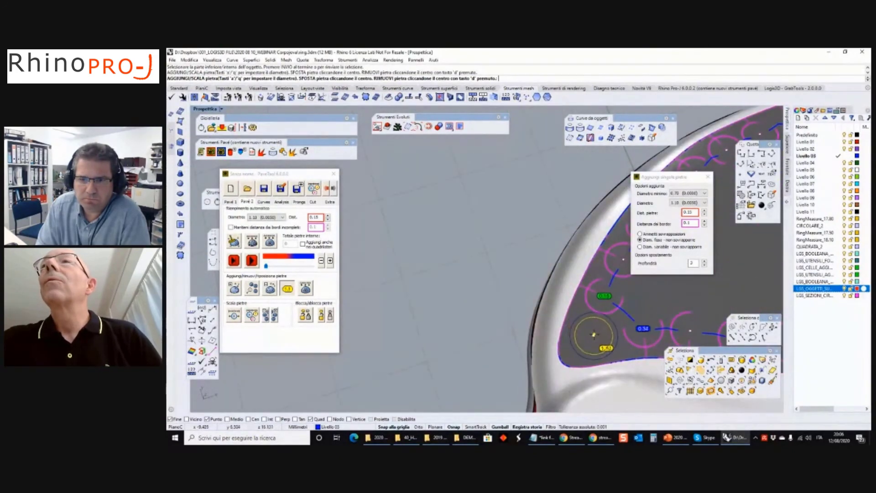
pyautogui.click(598, 334)
pyautogui.rightClick(599, 335)
pyautogui.scroll(-6, 598, 334)
pyautogui.moveTo(598, 334); pyautogui.dragTo(538, 269, button='right')
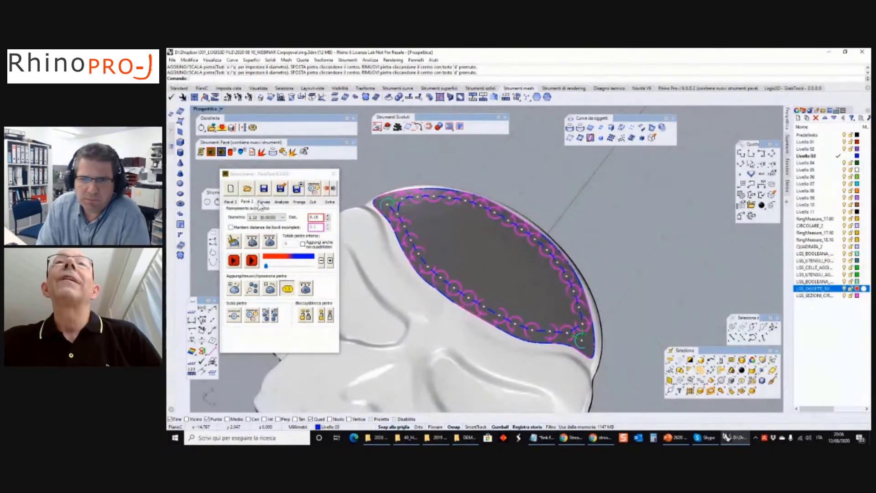
# Automatically fill the interior of the pavé area with 1.10 mm stones from a central point along a diagonal direction
pyautogui.click(268, 247)
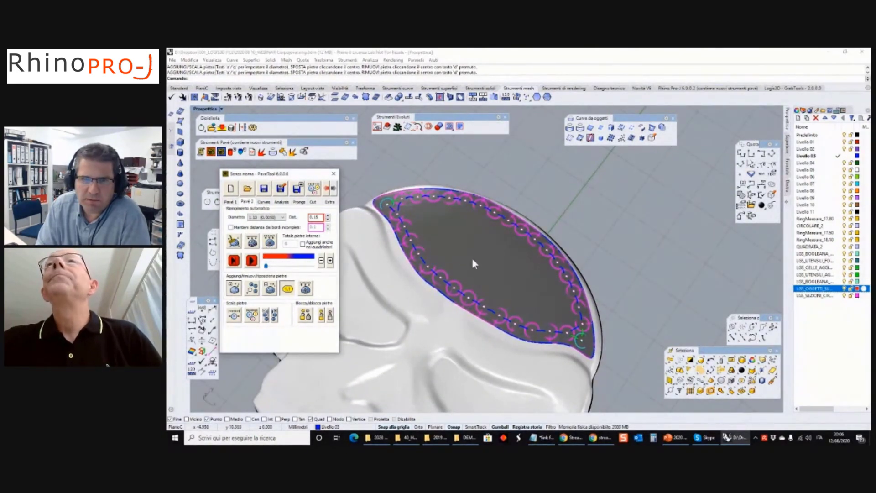
pyautogui.click(271, 245)
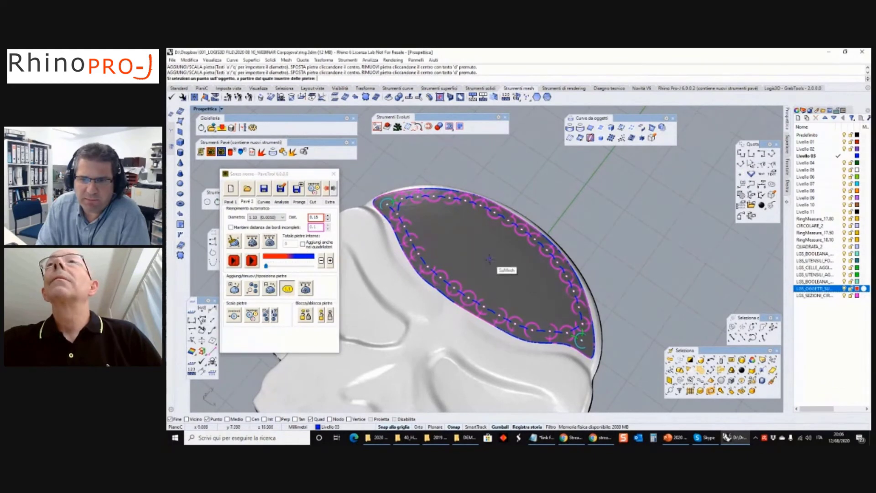
pyautogui.click(483, 261)
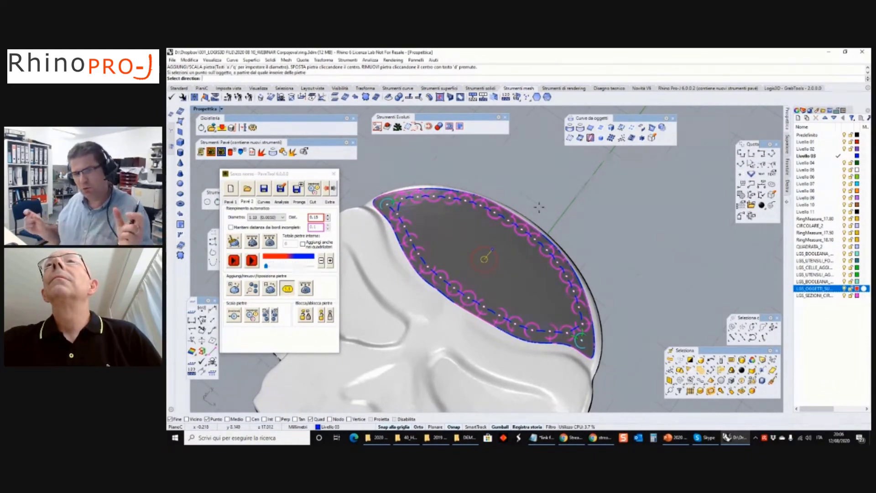
pyautogui.click(556, 197)
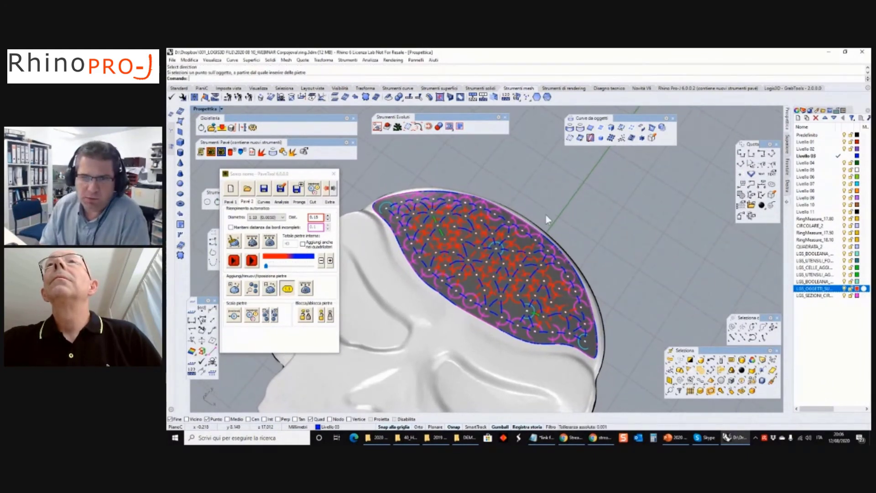
# Increase the number of internal stones in the automatic fill in repeated increments
pyautogui.click(330, 261)
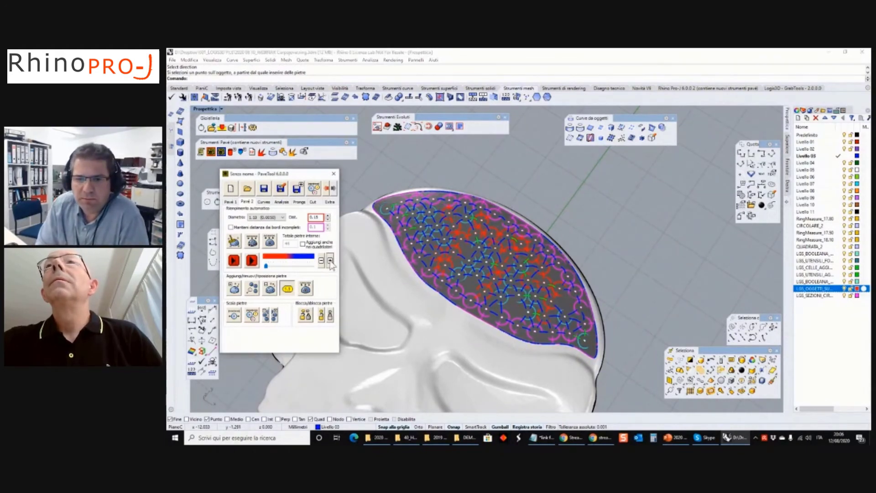
pyautogui.click(331, 261)
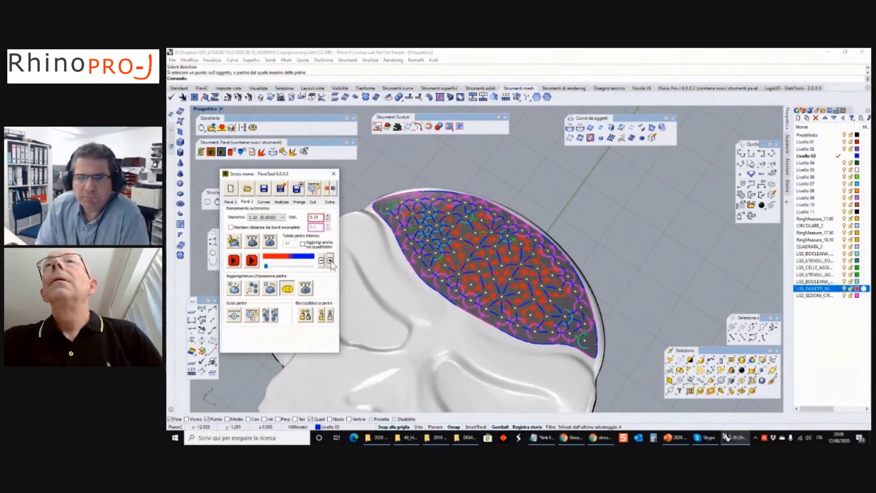
pyautogui.click(331, 261)
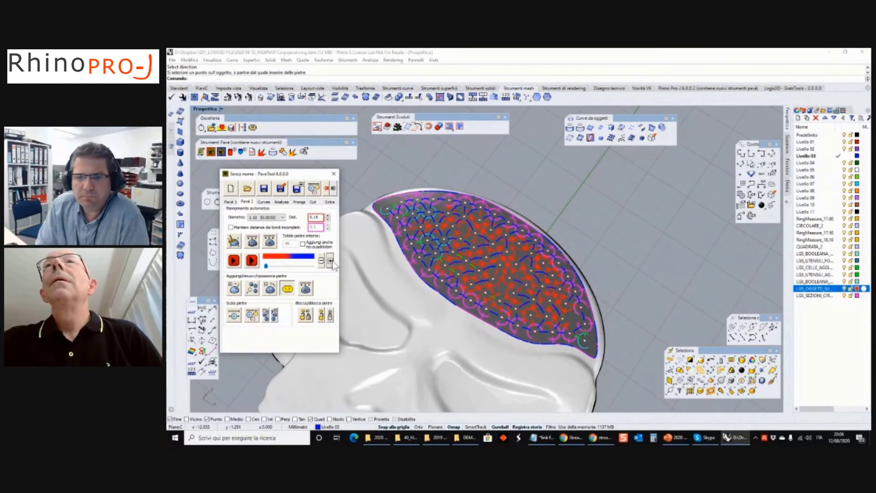
pyautogui.click(331, 261)
pyautogui.click(331, 261)
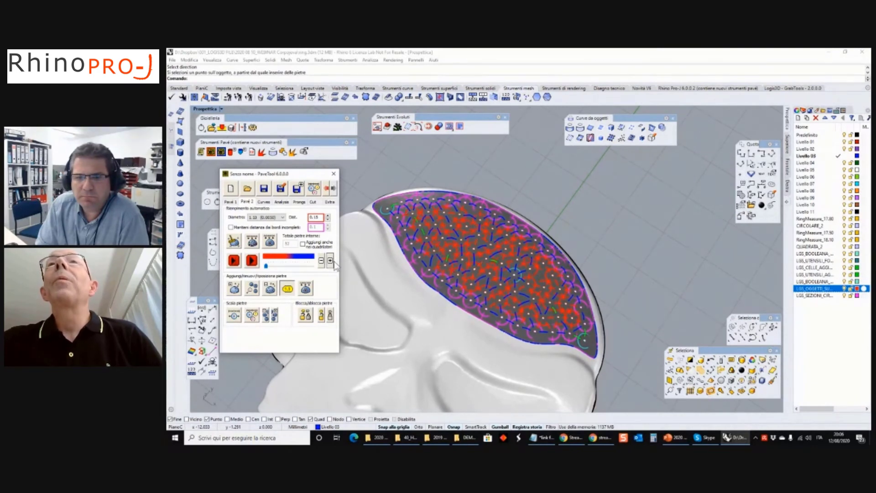
# Run the automatic repositioning of the internal stones to even out their spacing, and stop it
pyautogui.click(235, 262)
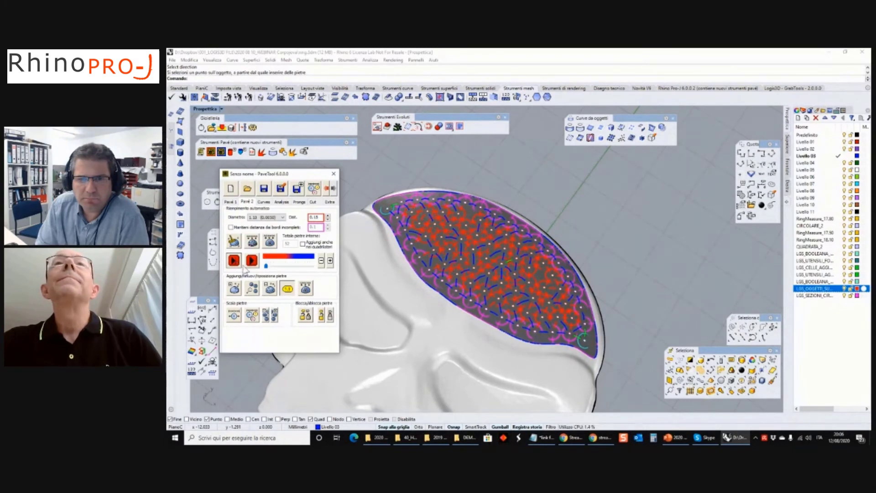
pyautogui.click(252, 261)
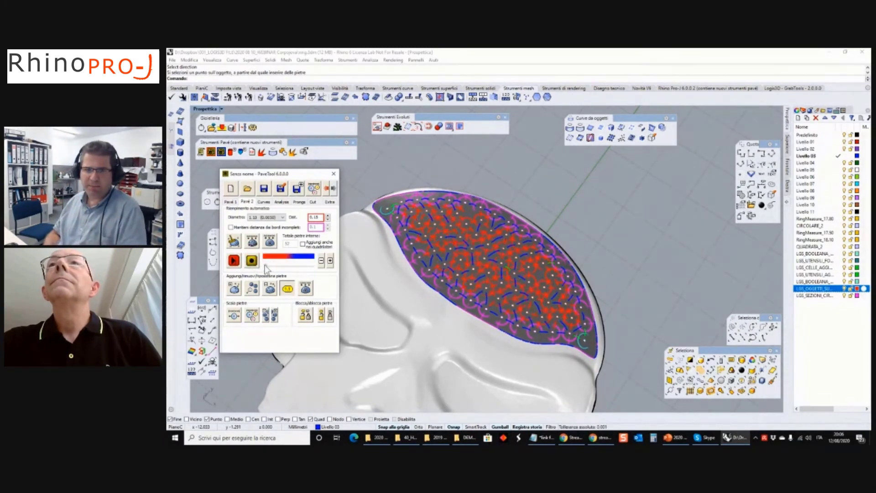
pyautogui.click(252, 262)
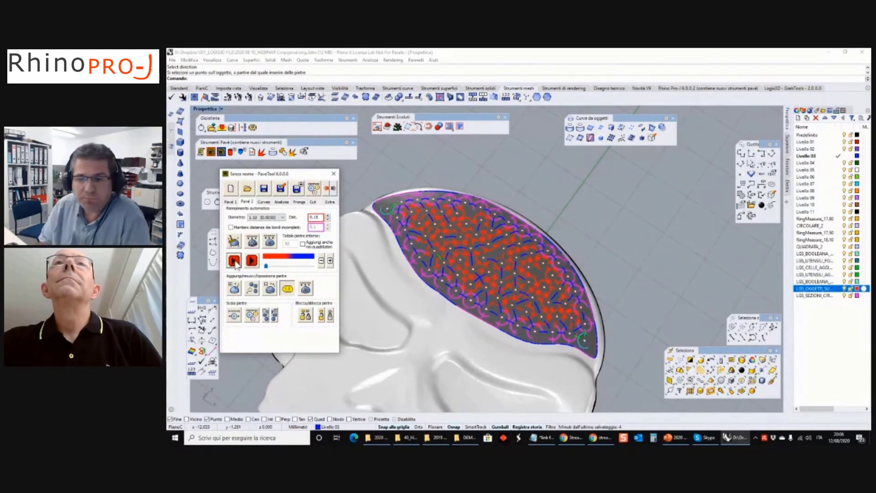
# Show the pavé as solid stones through the diameter editor and rerun the automatic repositioning of the internal stones
pyautogui.click(314, 188)
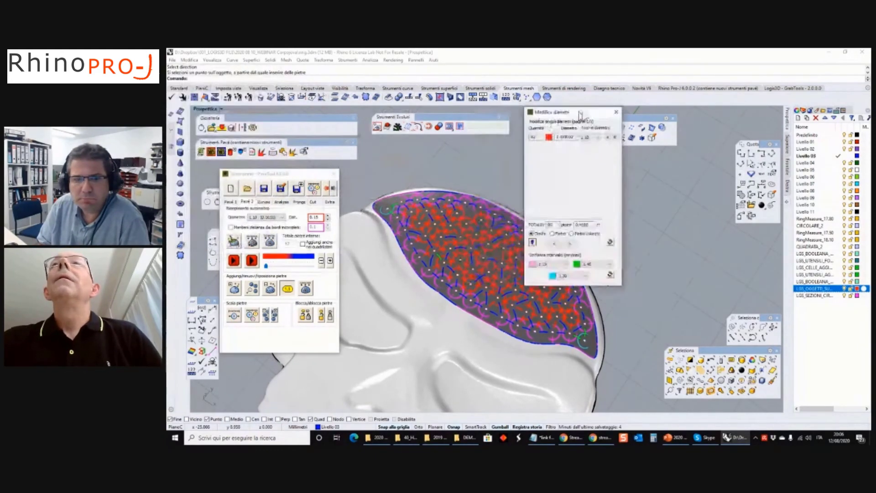
pyautogui.moveTo(519, 215); pyautogui.dragTo(502, 252, button='right')
pyautogui.click(644, 260)
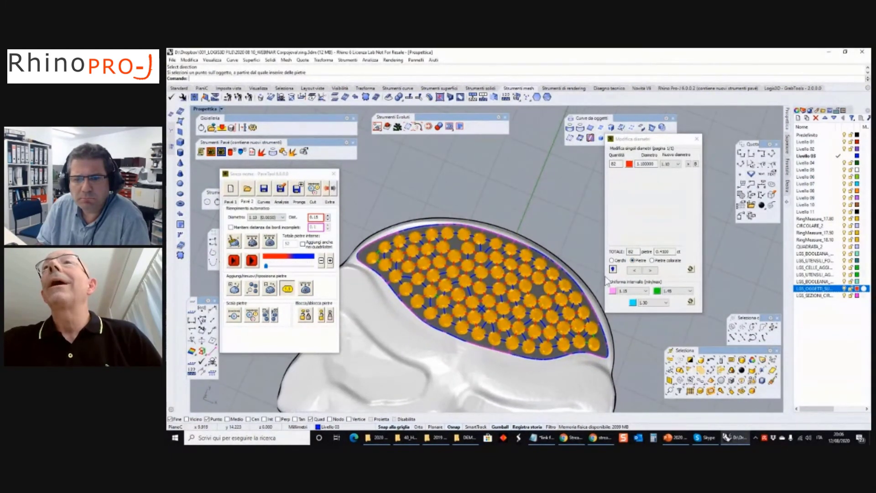
pyautogui.click(253, 263)
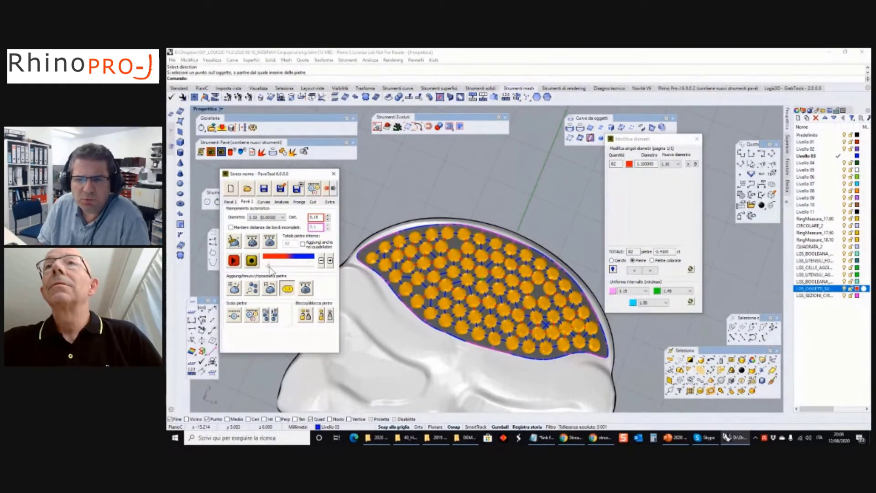
pyautogui.click(252, 261)
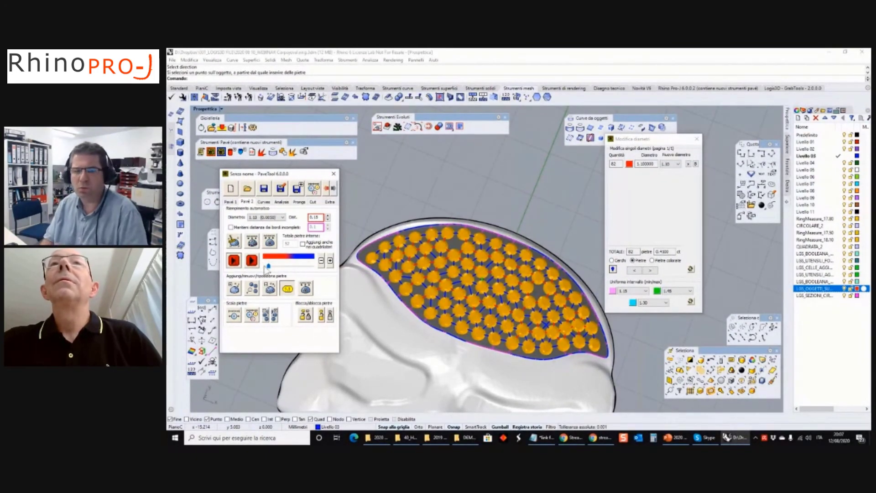
# Add a single 1.00 mm stone in the gap near the upper border, with overlaps allowed
pyautogui.click(234, 287)
pyautogui.scroll(10, 418, 286)
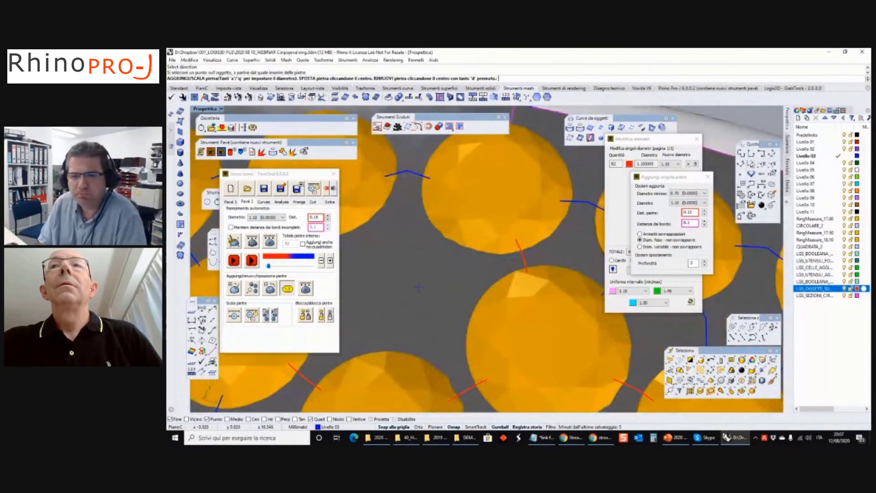
pyautogui.click(663, 233)
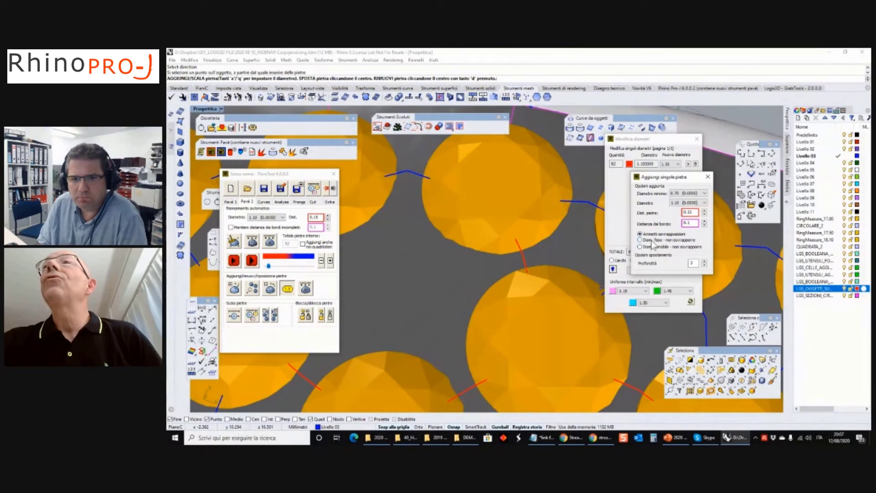
pyautogui.click(652, 241)
pyautogui.scroll(-8, 454, 264)
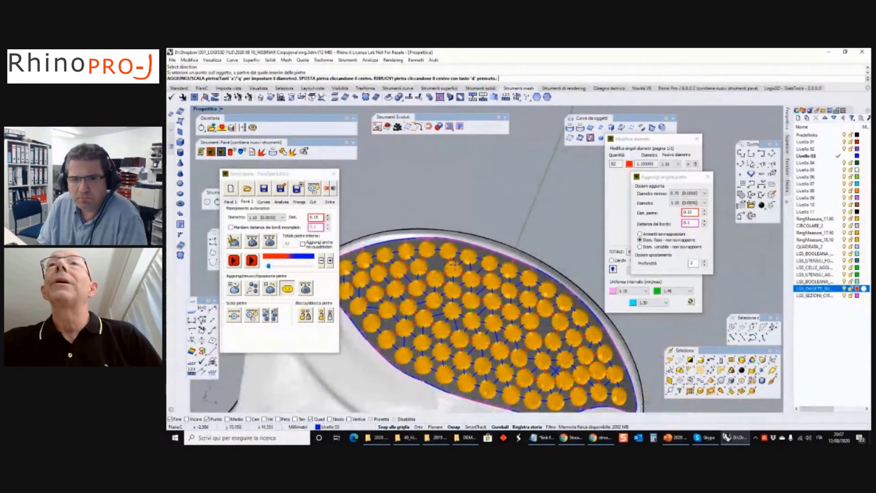
pyautogui.scroll(8, 454, 264)
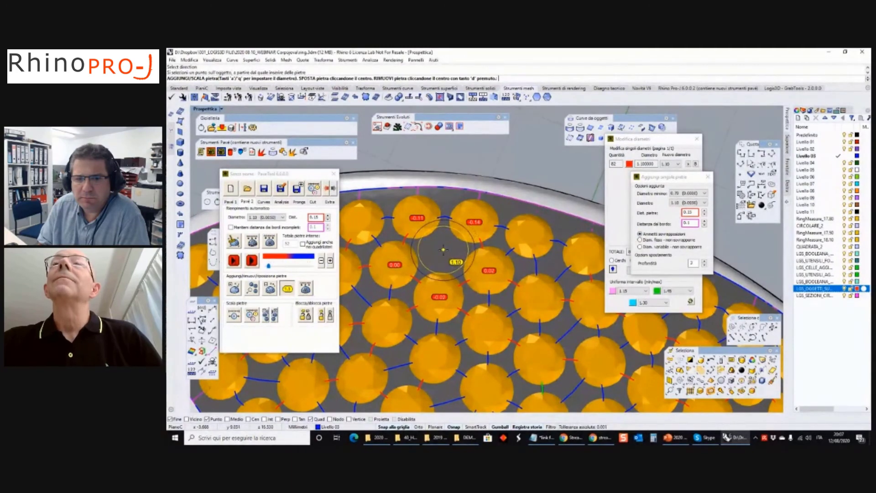
pyautogui.press('a')
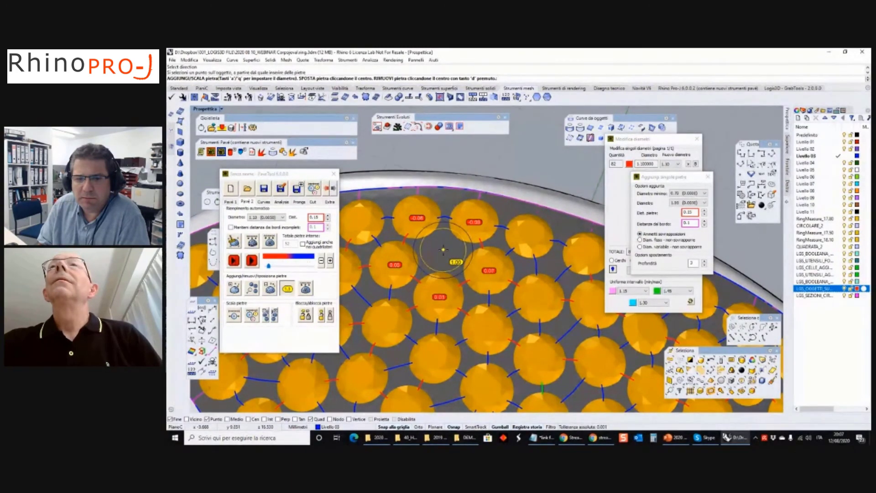
pyautogui.click(443, 250)
# Add a second 1.00 mm stone in another gap between the internal stones and finish adding stones
pyautogui.scroll(-5, 444, 249)
pyautogui.scroll(4, 502, 294)
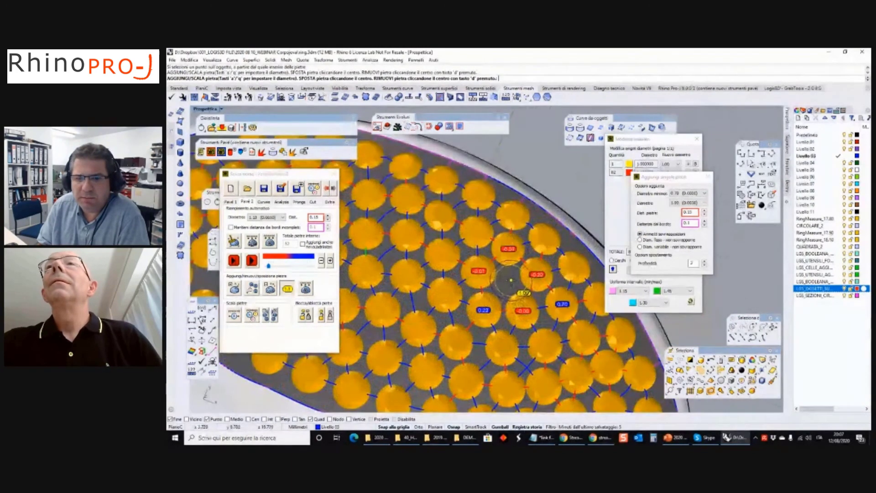
pyautogui.click(511, 283)
pyautogui.press('Return')
# Redistribute the internal stones together with the two added 1.00 mm stones by running the automatic repositioning
pyautogui.click(234, 261)
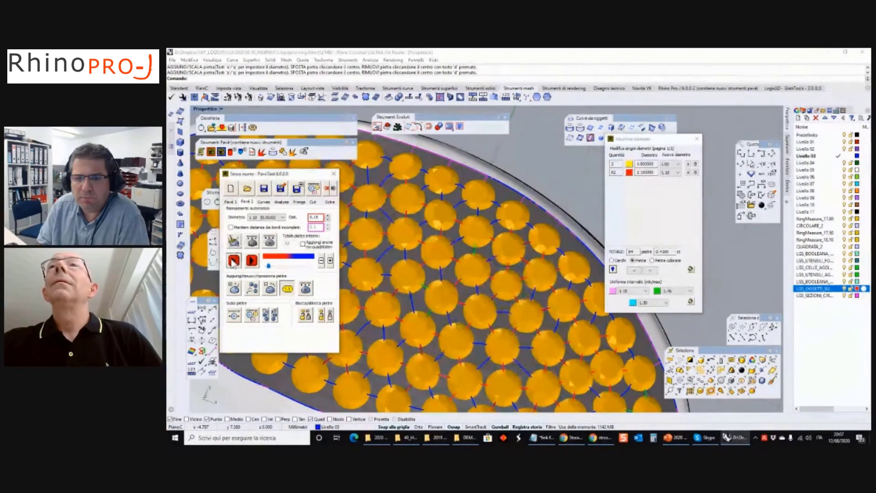
pyautogui.scroll(-5, 491, 275)
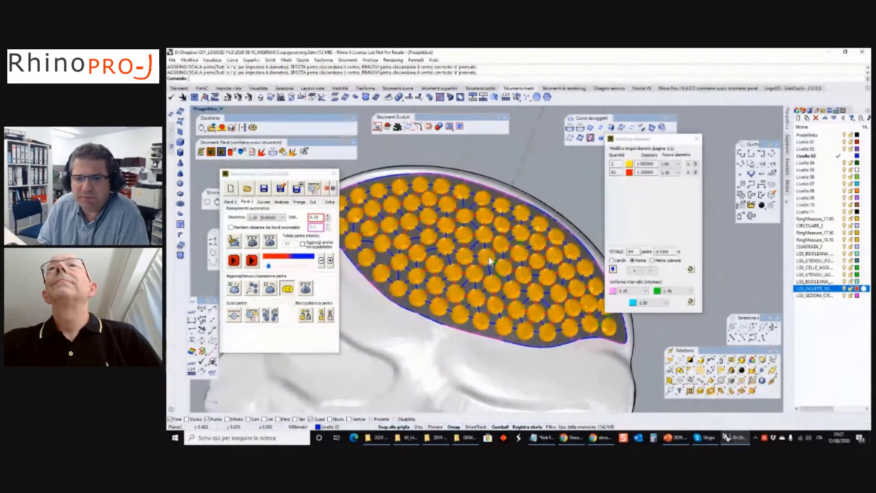
pyautogui.moveTo(490, 275); pyautogui.dragTo(487, 267, button='right')
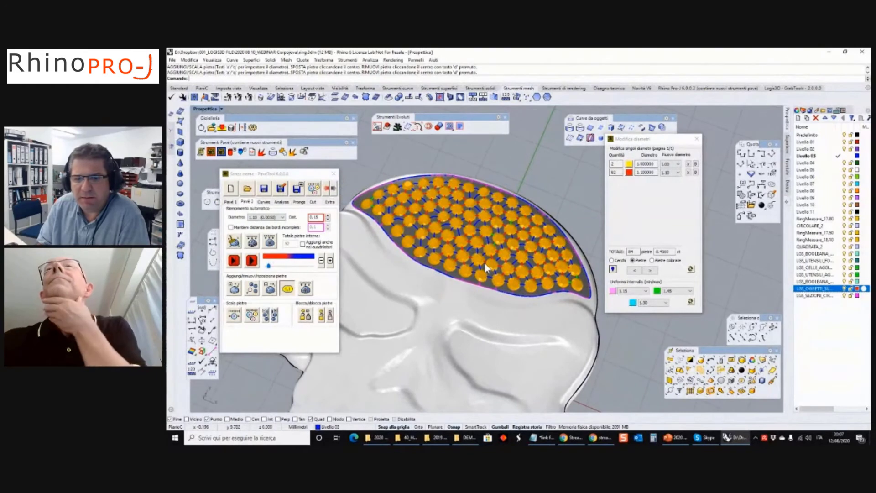
pyautogui.click(235, 262)
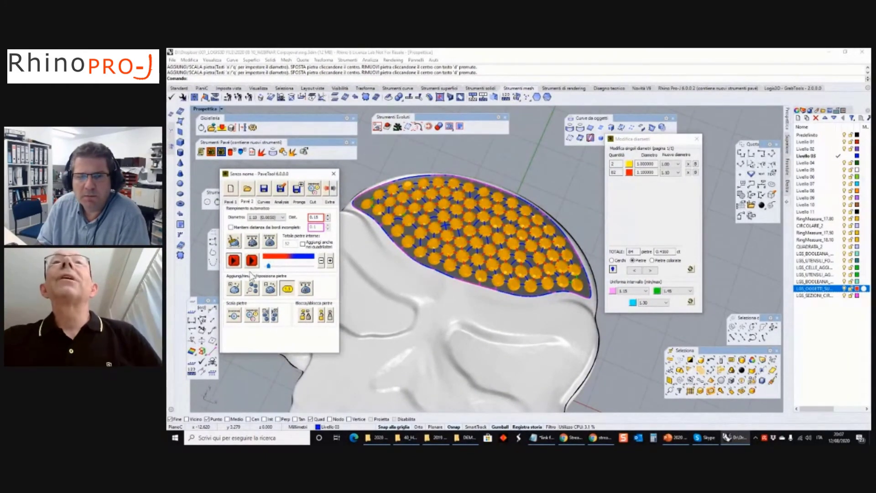
pyautogui.click(237, 265)
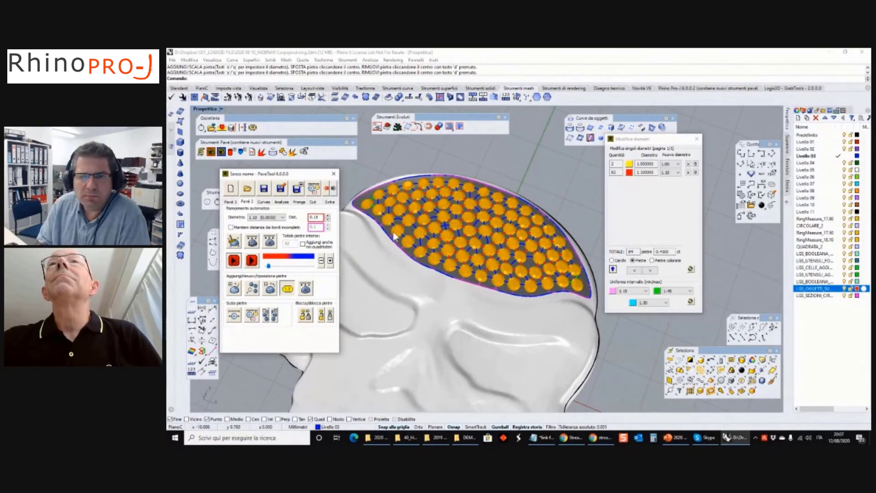
# Set the border stones' distance from the edge to 0.4 mm and run their automatic repositioning
pyautogui.keyDown('shift'); pyautogui.moveTo(419, 250); pyautogui.dragTo(452, 228, button='right'); pyautogui.keyUp('shift')
pyautogui.click(299, 202)
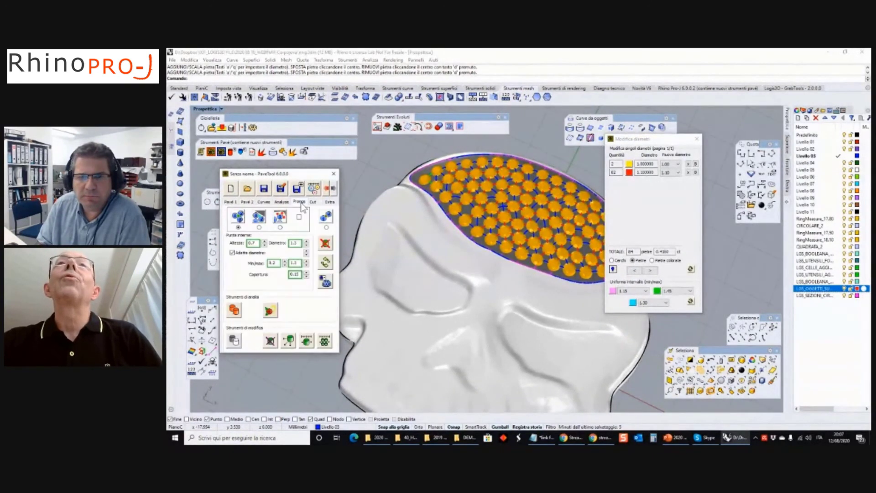
pyautogui.moveTo(639, 142); pyautogui.dragTo(706, 142)
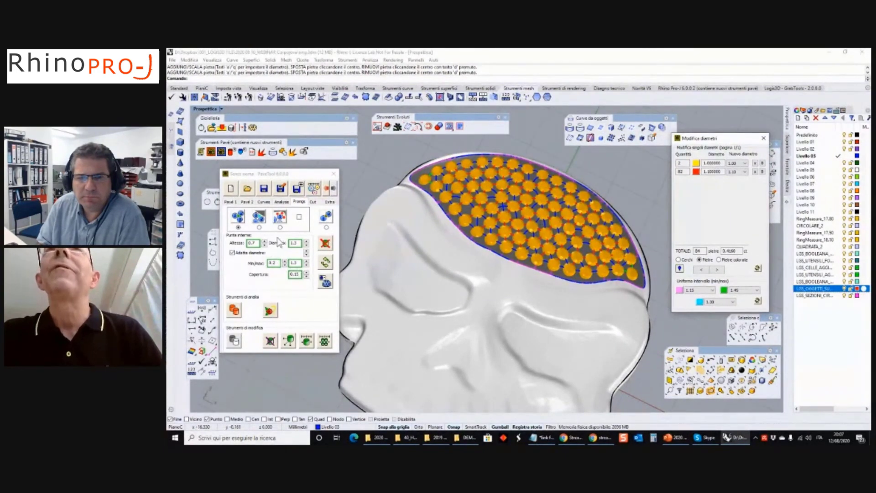
pyautogui.click(233, 202)
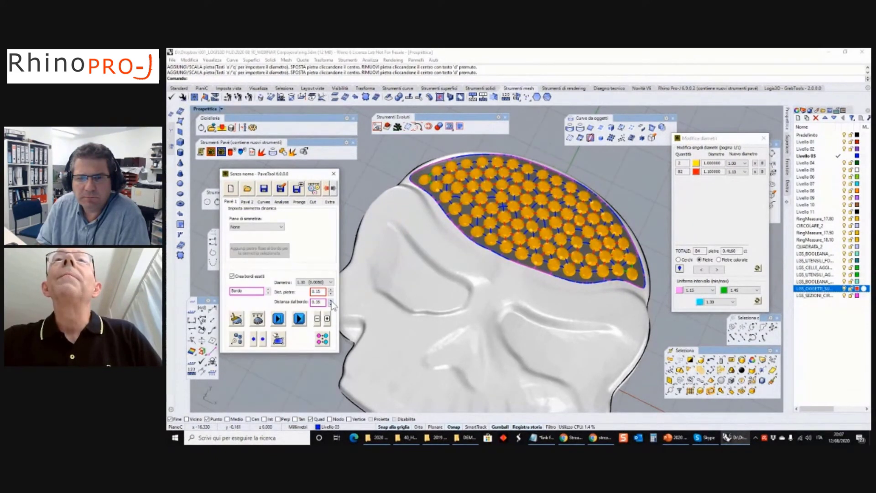
pyautogui.click(299, 319)
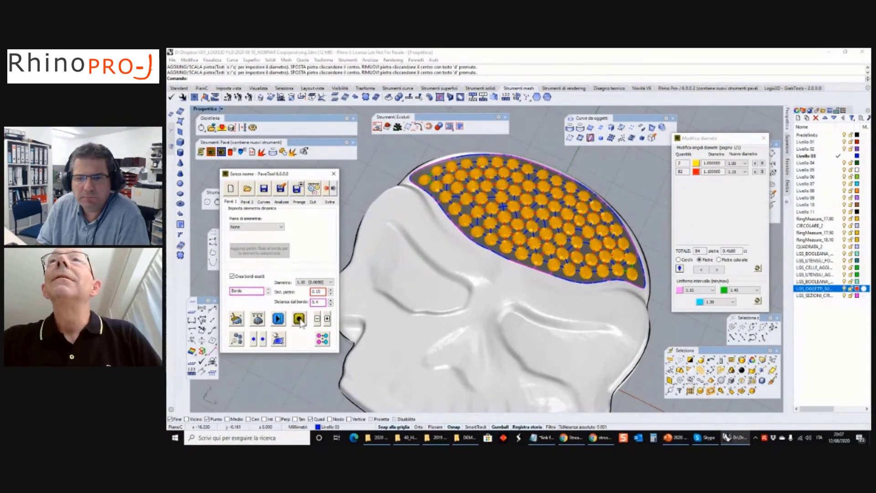
pyautogui.click(300, 319)
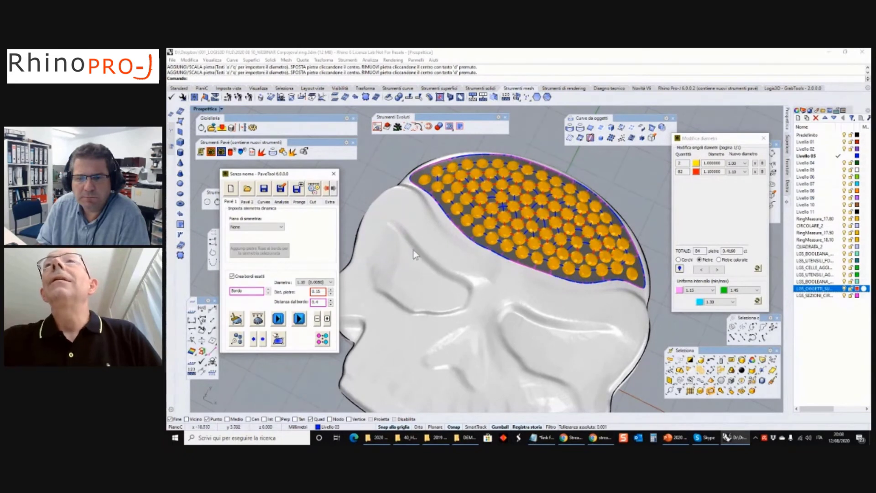
# Rerun the automatic repositioning of the internal stones to even out their spacing against the shifted border stones
pyautogui.click(247, 202)
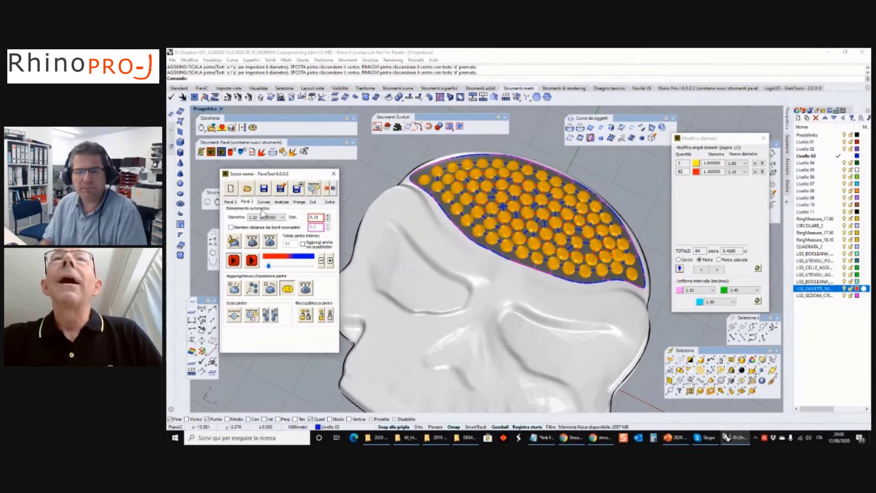
pyautogui.click(235, 262)
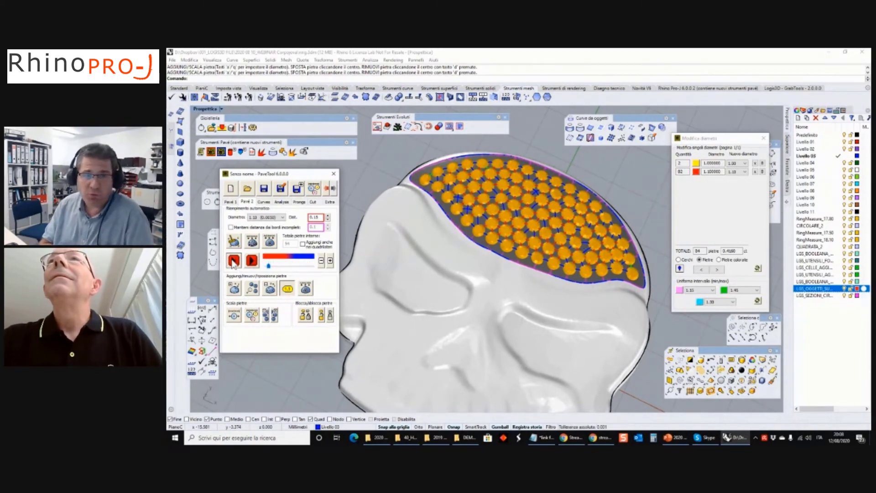
pyautogui.moveTo(467, 224); pyautogui.dragTo(475, 225, button='right')
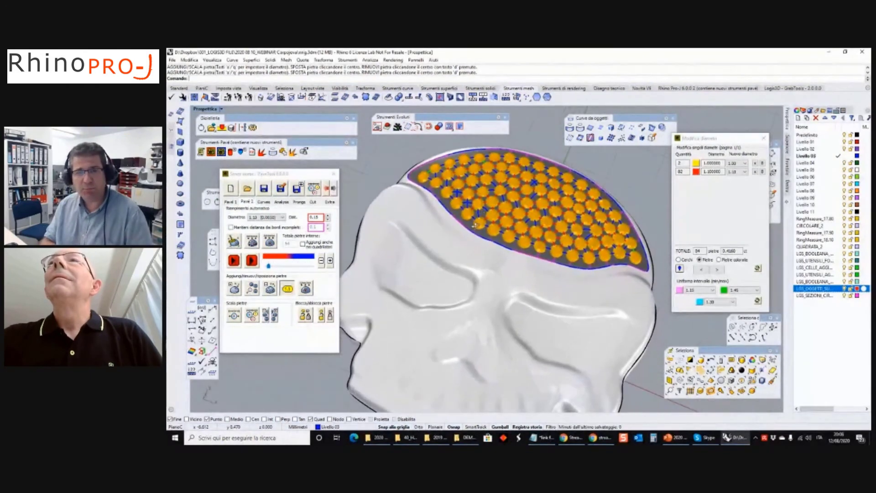
pyautogui.scroll(3, 574, 220)
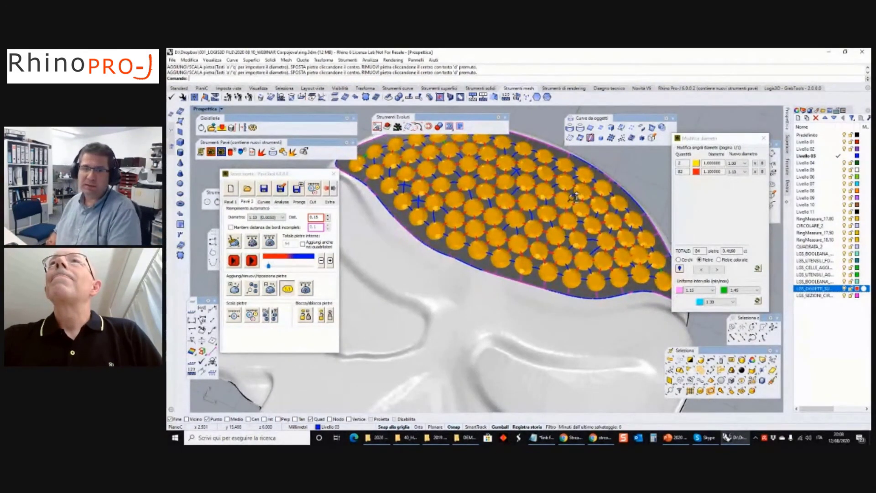
pyautogui.moveTo(453, 219); pyautogui.dragTo(471, 223, button='right')
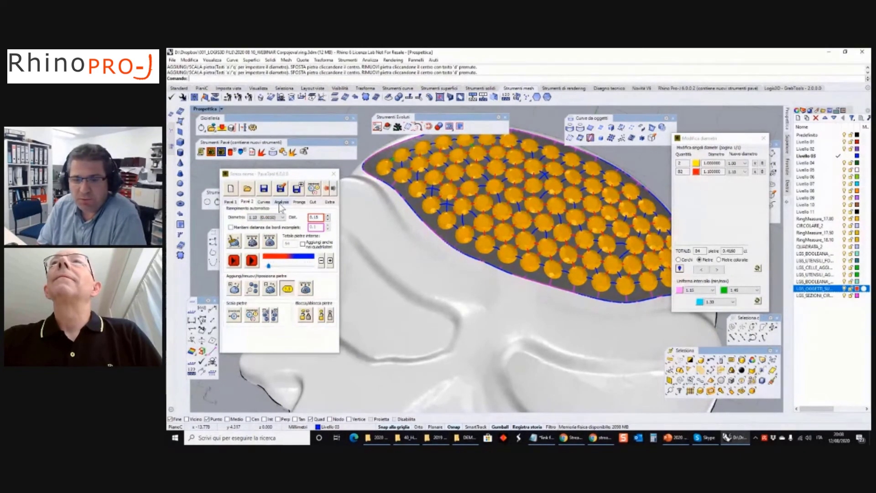
pyautogui.click(242, 251)
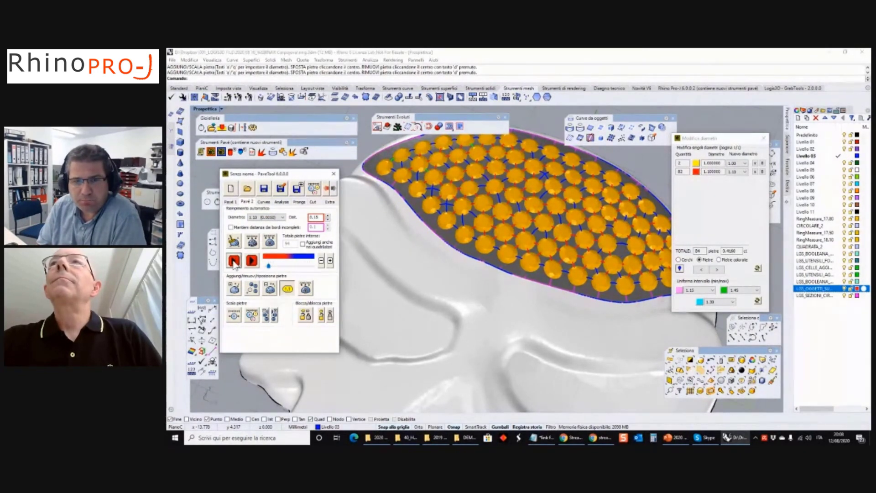
# Place faceted gem models on all stones of the pavé
pyautogui.click(329, 202)
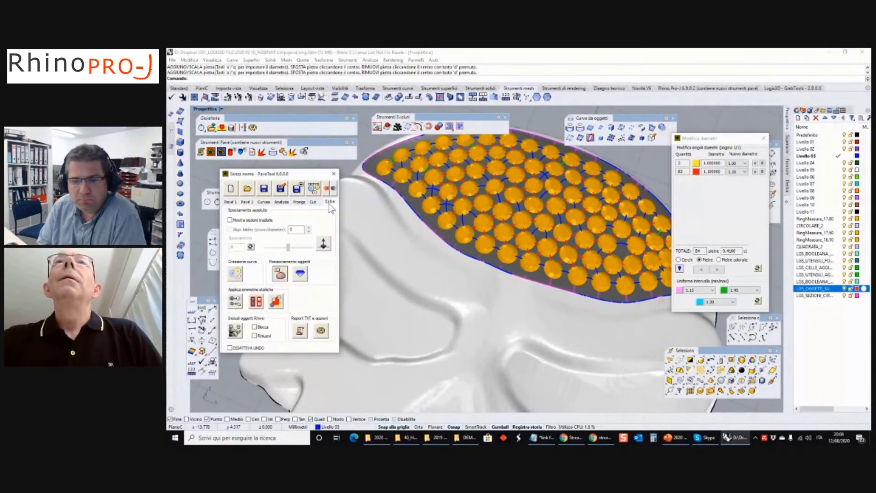
pyautogui.click(300, 274)
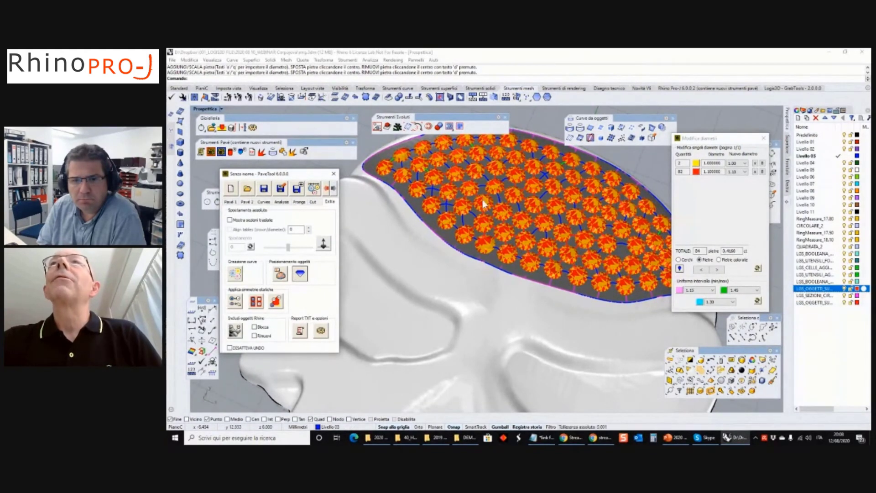
# Generate internal prongs 0.4 mm high with adaptive diameters from 0.5 to 0.55 mm and a 0.15 mm stone overlap
pyautogui.click(299, 202)
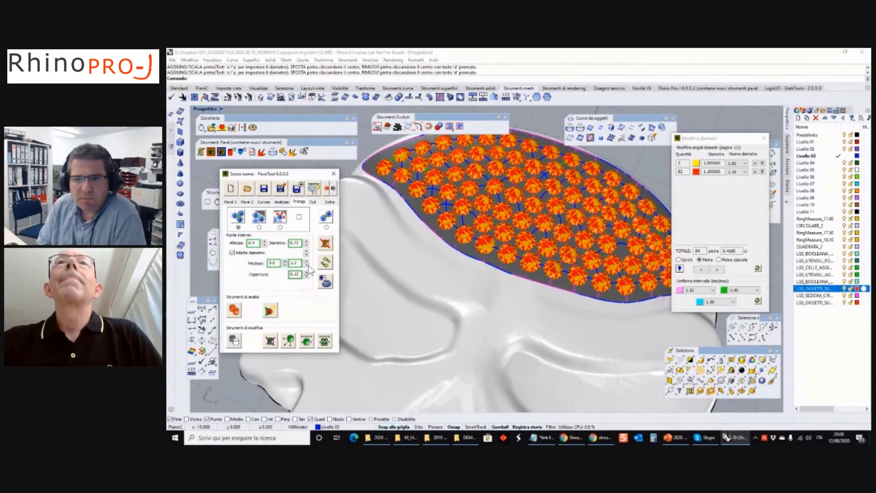
pyautogui.click(306, 265)
pyautogui.click(306, 266)
pyautogui.click(306, 266)
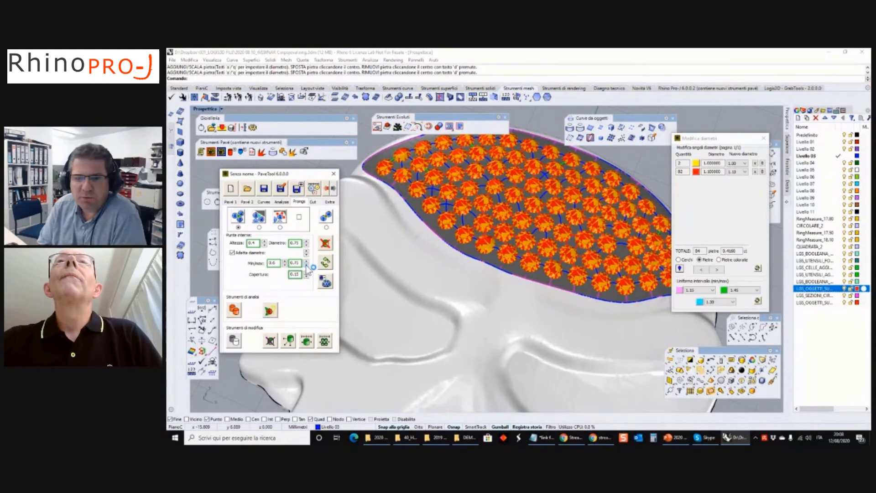
pyautogui.click(306, 267)
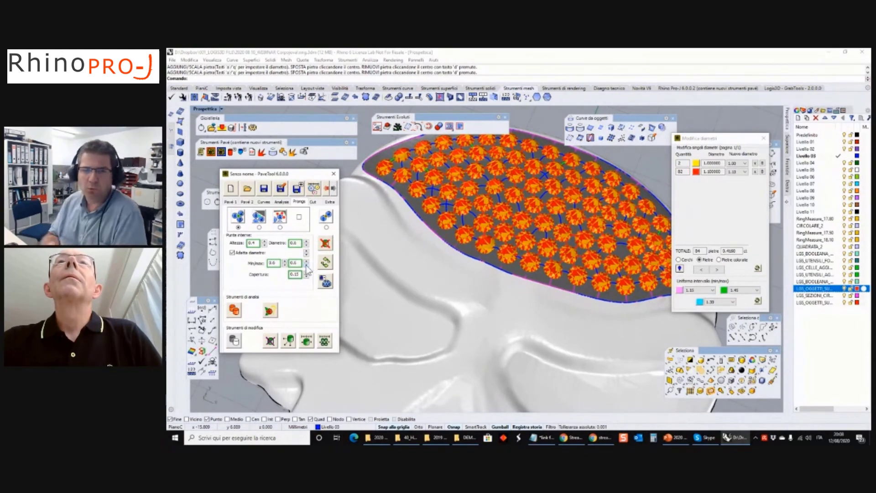
pyautogui.click(285, 266)
pyautogui.click(285, 266)
pyautogui.click(306, 266)
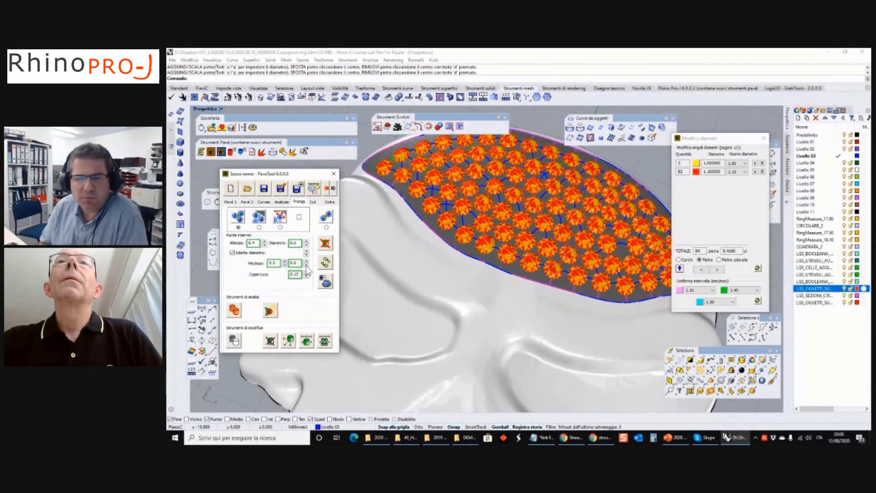
pyautogui.click(322, 265)
# Add a single 0.55 mm internal prong by hand in the open gap between the stones
pyautogui.moveTo(395, 237); pyautogui.dragTo(352, 296, button='right')
pyautogui.click(290, 344)
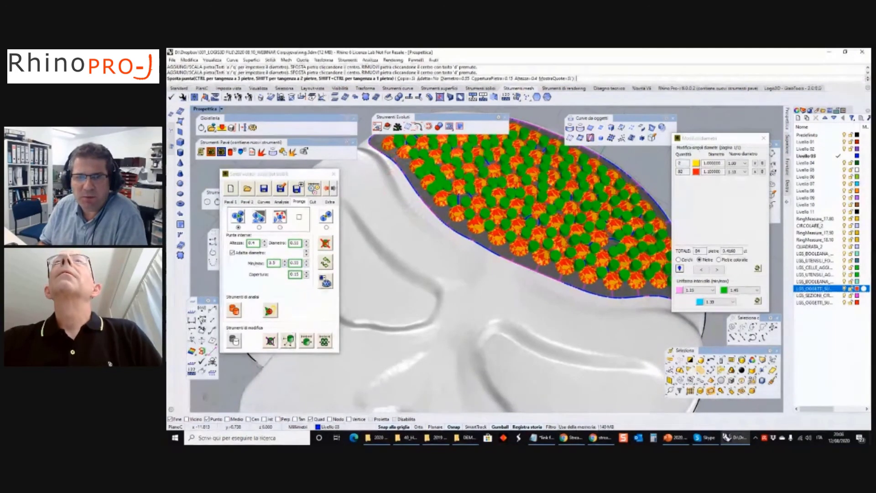
pyautogui.scroll(5, 607, 251)
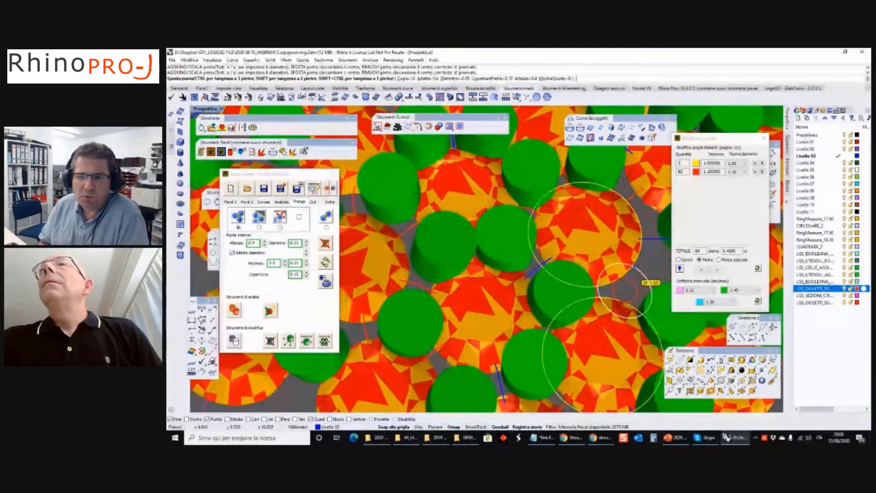
pyautogui.keyDown('ctrl'); pyautogui.keyDown('shift'); pyautogui.click(649, 256); pyautogui.keyUp('shift'); pyautogui.keyUp('ctrl')
pyautogui.scroll(-10, 649, 256)
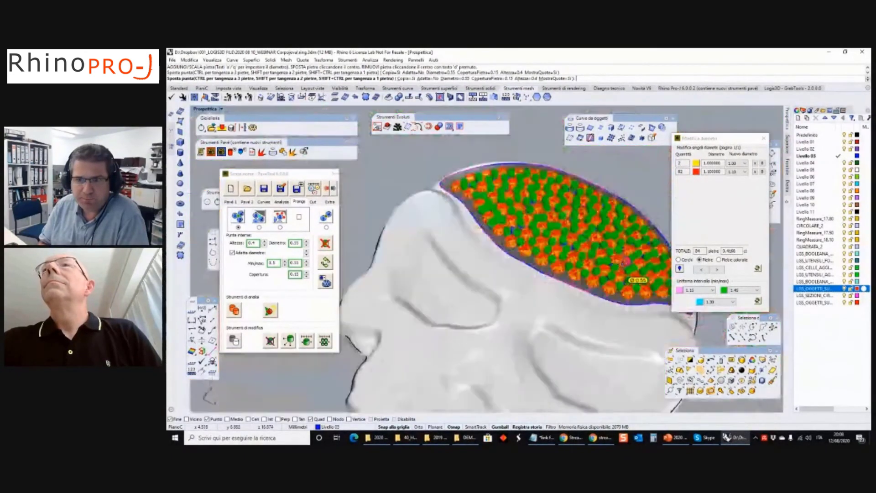
pyautogui.moveTo(648, 257); pyautogui.dragTo(546, 254, button='right')
pyautogui.rightClick(545, 254)
pyautogui.scroll(4, 574, 178)
pyautogui.scroll(3, 574, 177)
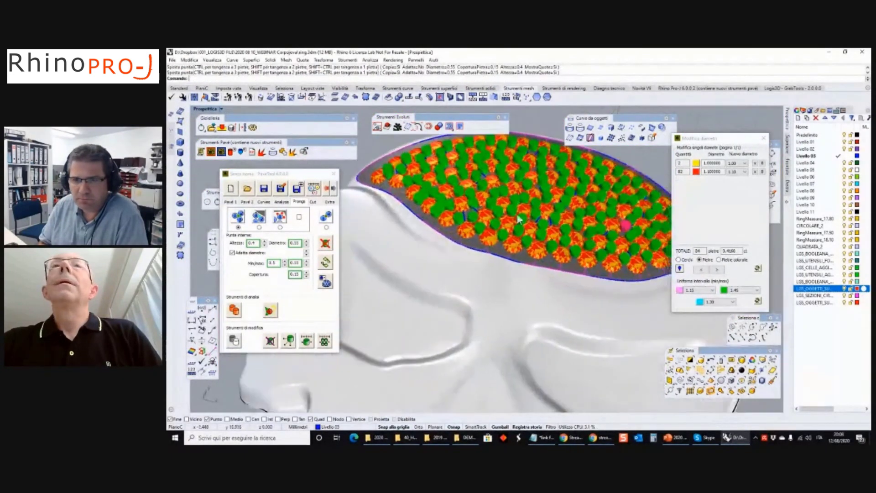
# Generate external prongs along the pavé border with height 0.5 mm, diameter 0.65 mm and a 0.1 mm stone overlap
pyautogui.click(260, 227)
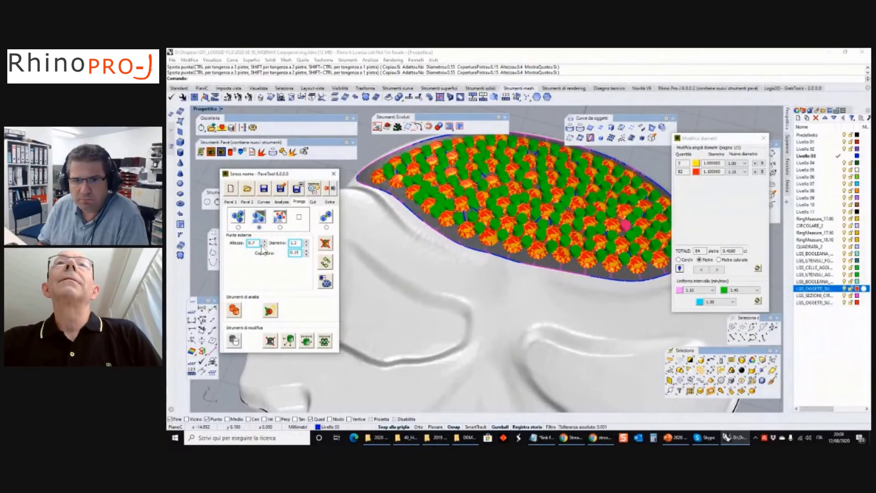
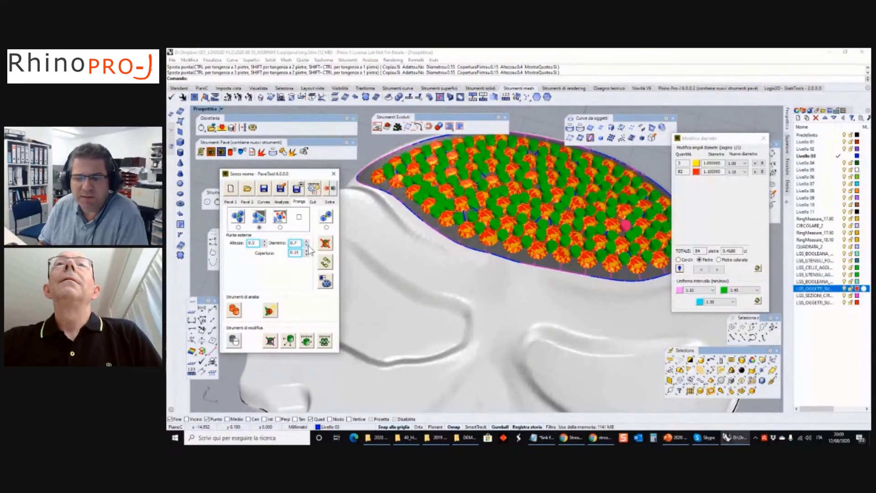
pyautogui.click(306, 255)
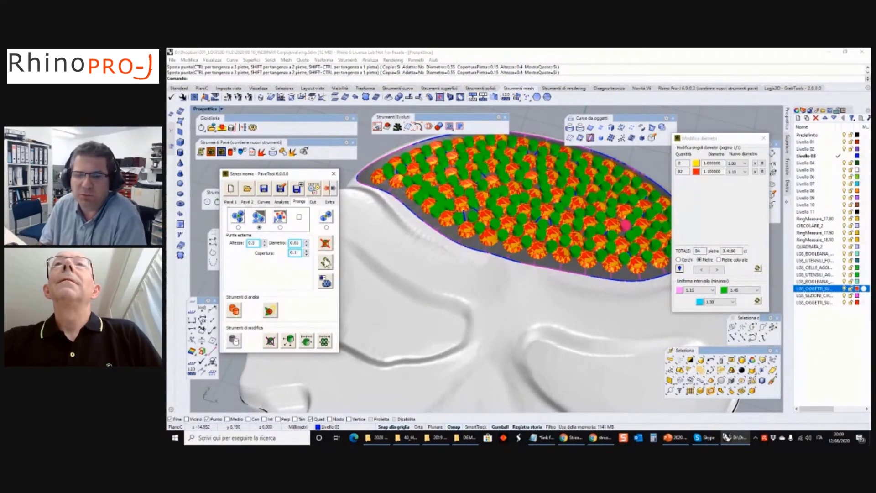
pyautogui.click(325, 261)
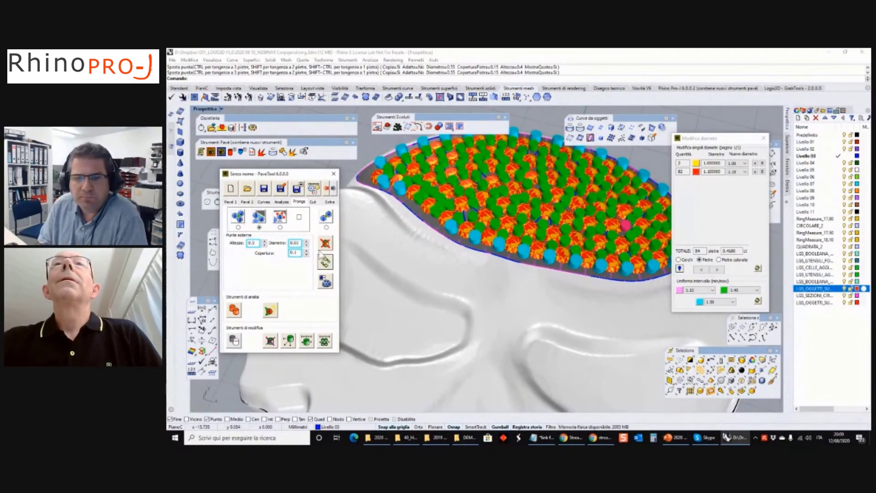
pyautogui.moveTo(413, 201); pyautogui.dragTo(411, 220, button='right')
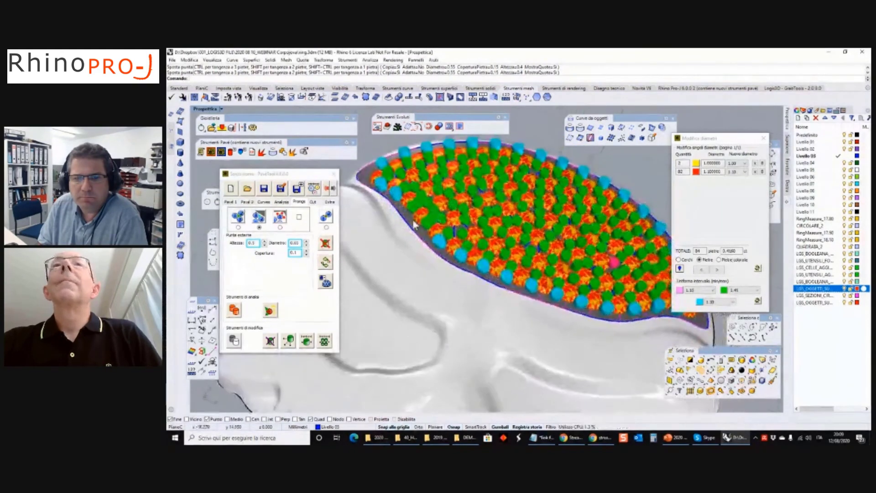
# Add single 0.55 mm prongs by hand beside the end stones at the pointed tips of the pavé
pyautogui.click(289, 339)
pyautogui.moveTo(524, 273); pyautogui.dragTo(477, 275, button='right')
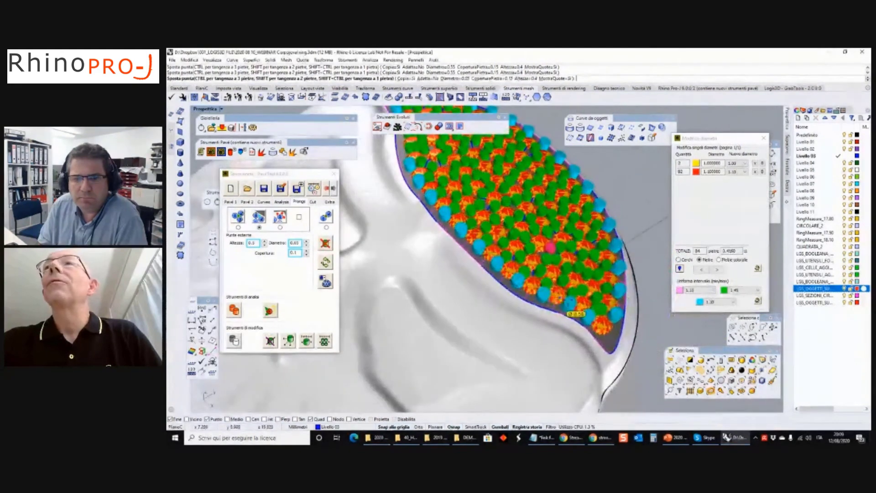
pyautogui.scroll(10, 605, 337)
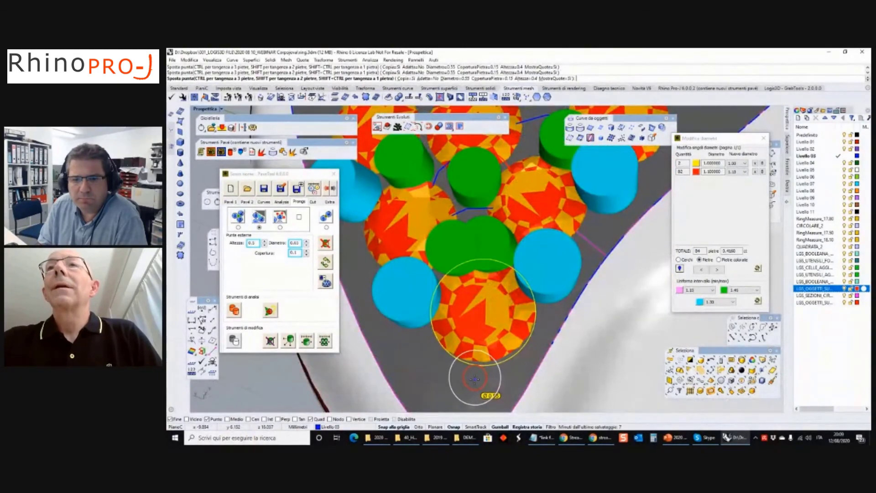
pyautogui.click(482, 372)
pyautogui.press('Return')
pyautogui.scroll(-5, 466, 287)
pyautogui.moveTo(512, 286); pyautogui.dragTo(495, 256, button='right')
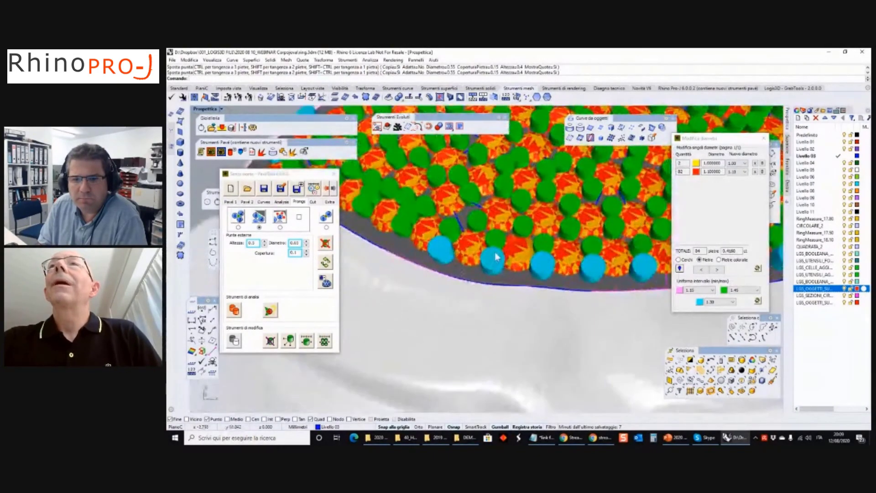
pyautogui.scroll(-6, 489, 287)
pyautogui.moveTo(489, 287); pyautogui.dragTo(492, 227, button='right')
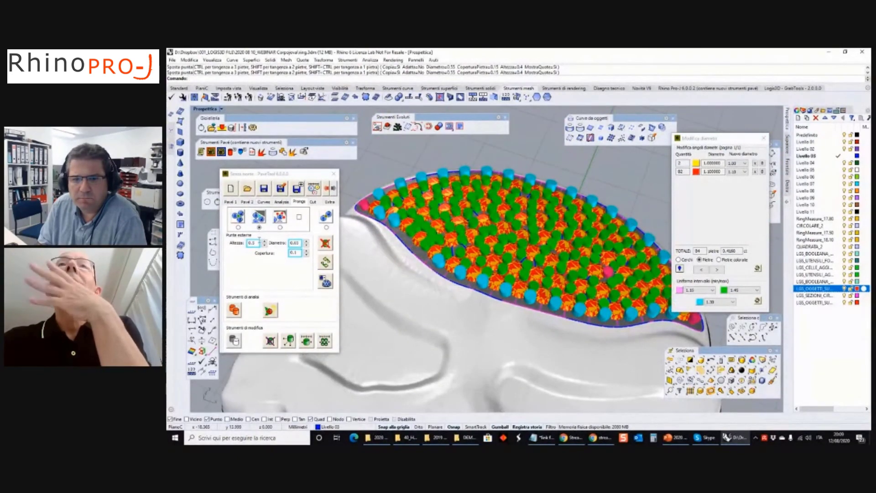
# Create all prongs as rounded cylinders with medium precision and close the pavé tool without saving the current pavé
pyautogui.click(325, 286)
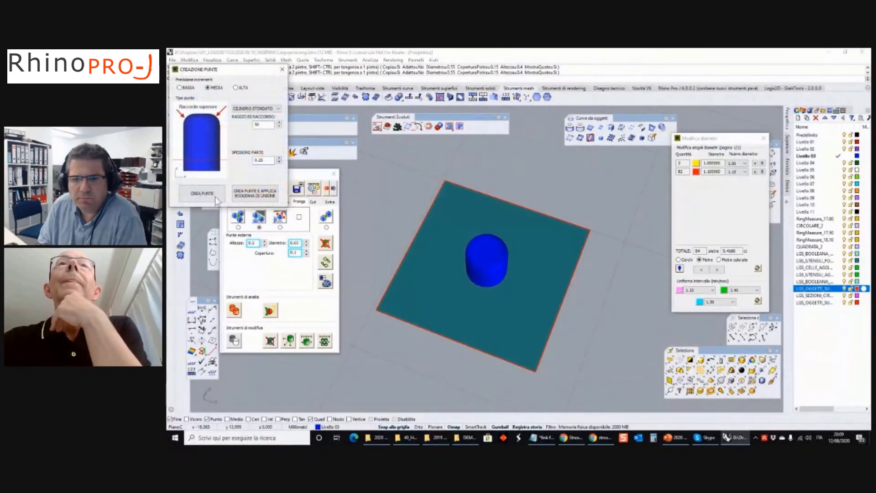
pyautogui.press('Return')
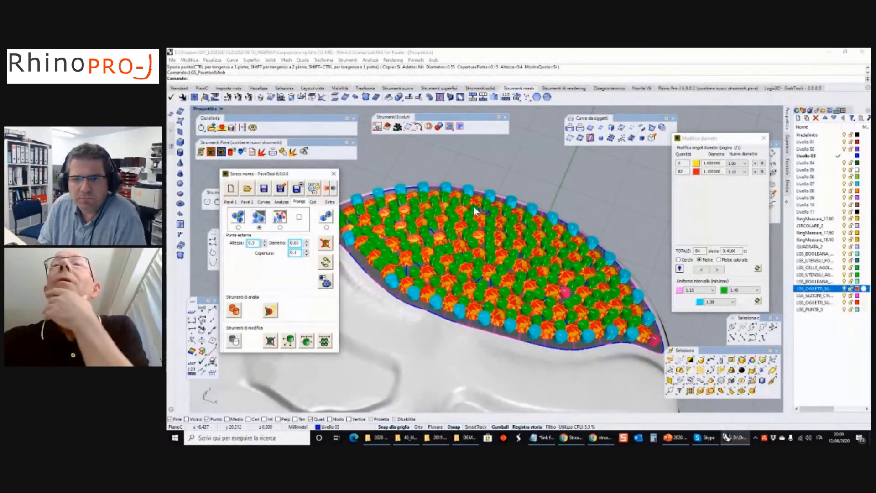
pyautogui.click(334, 175)
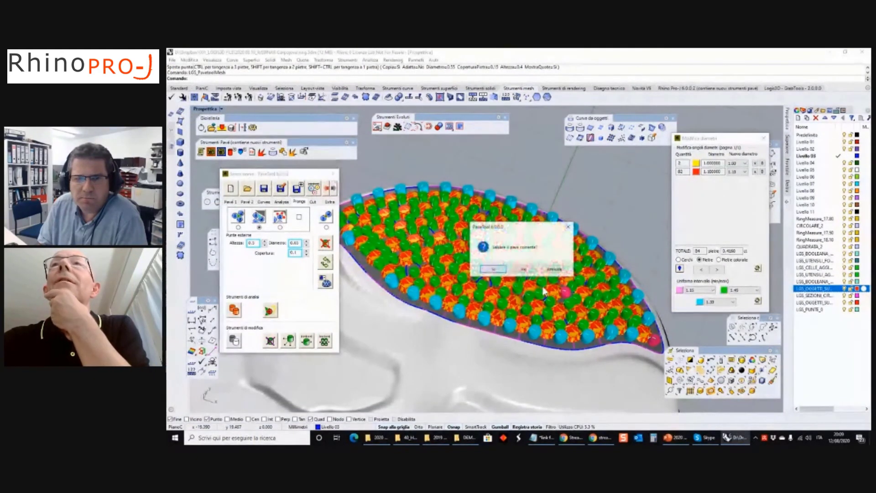
pyautogui.click(525, 270)
pyautogui.moveTo(487, 291); pyautogui.dragTo(377, 192, button='right')
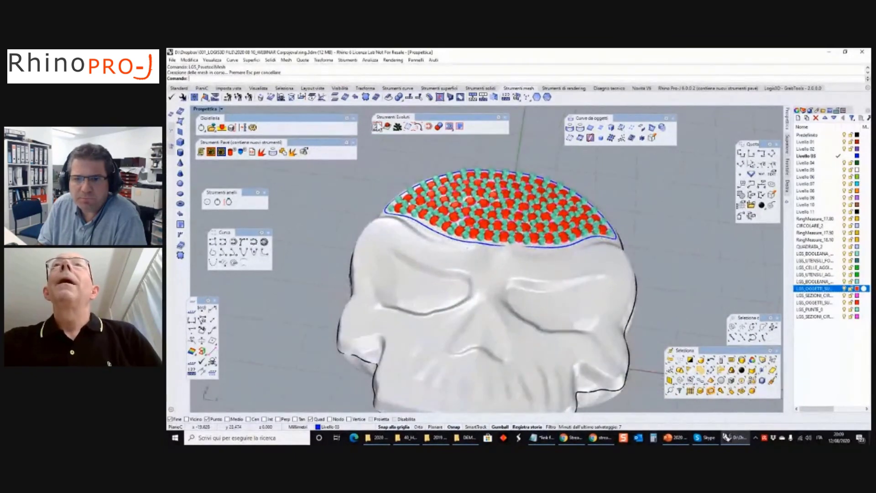
# Start a new mesh pavé on the skull mesh and move the pavé tool window clear of the face in the top view
pyautogui.click(212, 153)
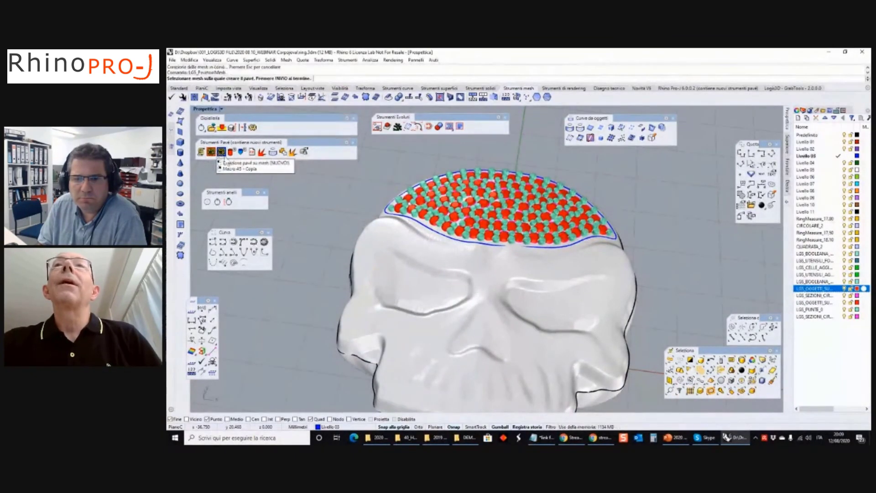
pyautogui.click(425, 257)
pyautogui.press('Return')
pyautogui.press('Return')
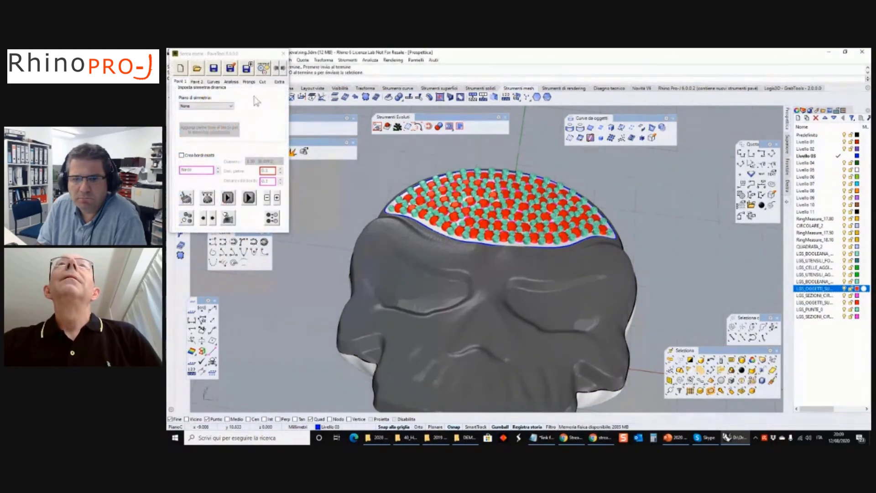
pyautogui.moveTo(251, 56); pyautogui.dragTo(302, 257)
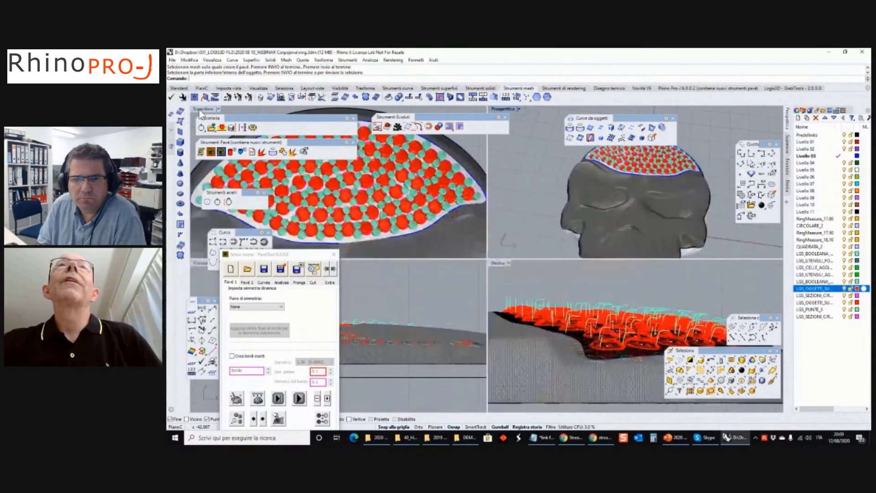
pyautogui.scroll(-5, 436, 260)
pyautogui.scroll(8, 536, 269)
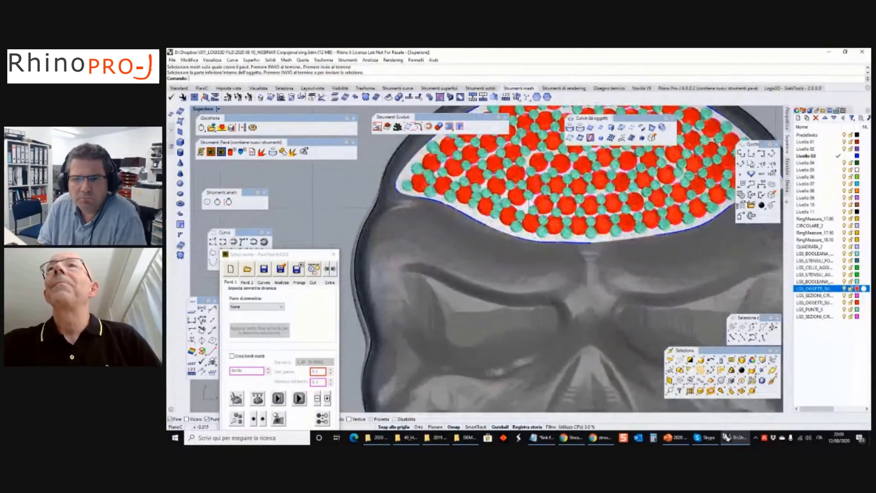
pyautogui.scroll(-6, 536, 269)
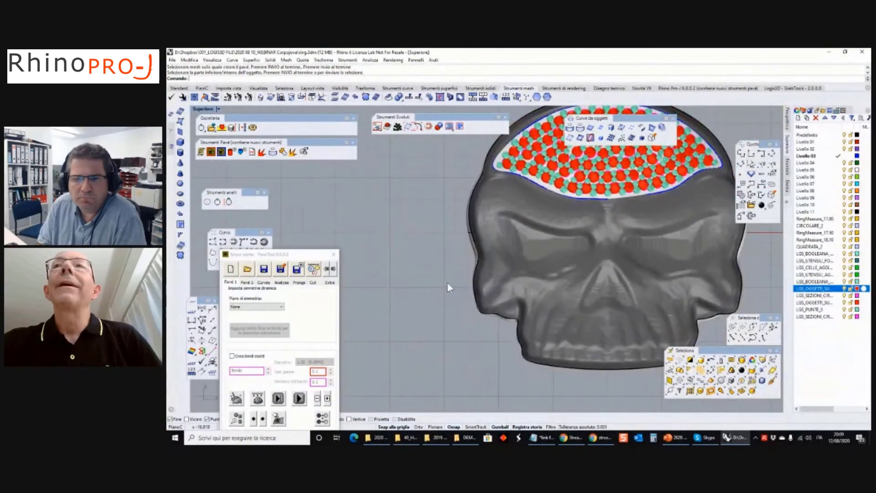
pyautogui.scroll(-3, 448, 282)
pyautogui.scroll(3, 511, 229)
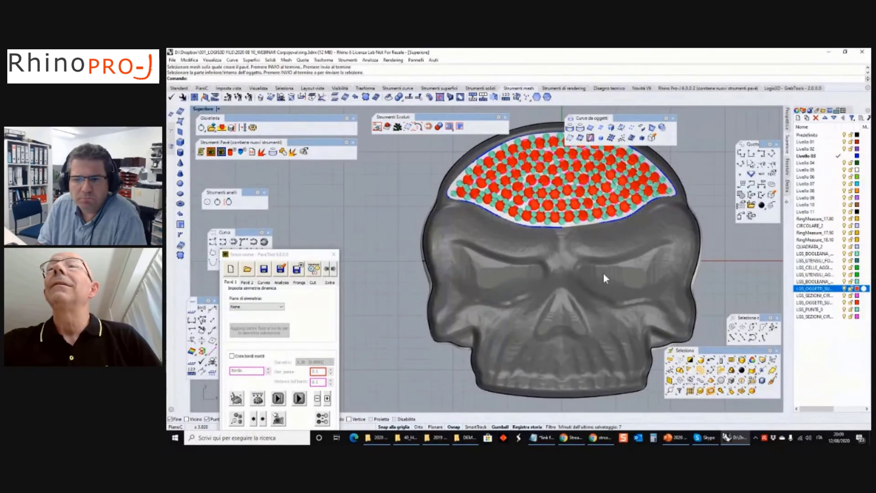
pyautogui.scroll(5, 567, 270)
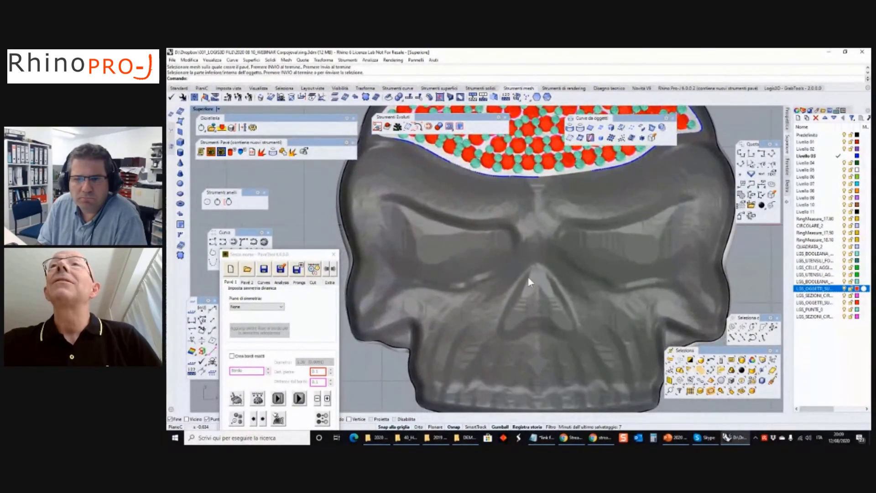
# Add two single stones by hand above the left eye socket, starting near the nose bridge at about 1.60 mm with 0.15 mm stone spacing
pyautogui.click(247, 282)
pyautogui.click(287, 369)
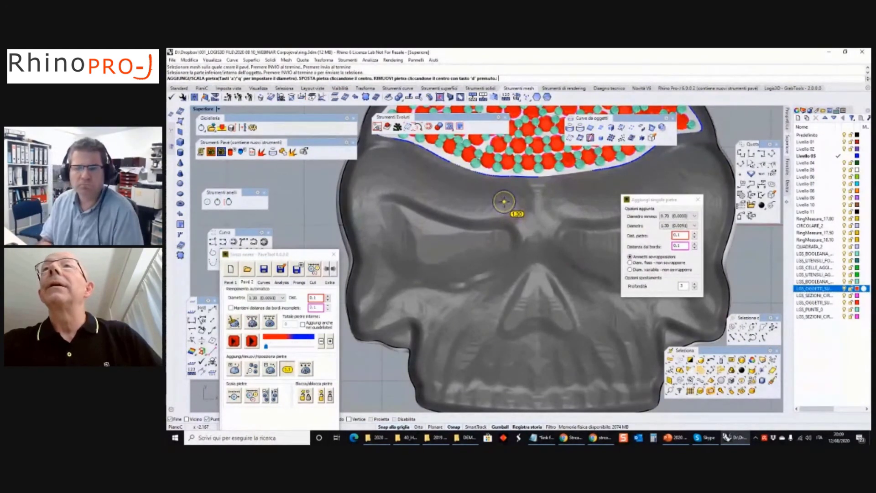
pyautogui.scroll(2, 504, 201)
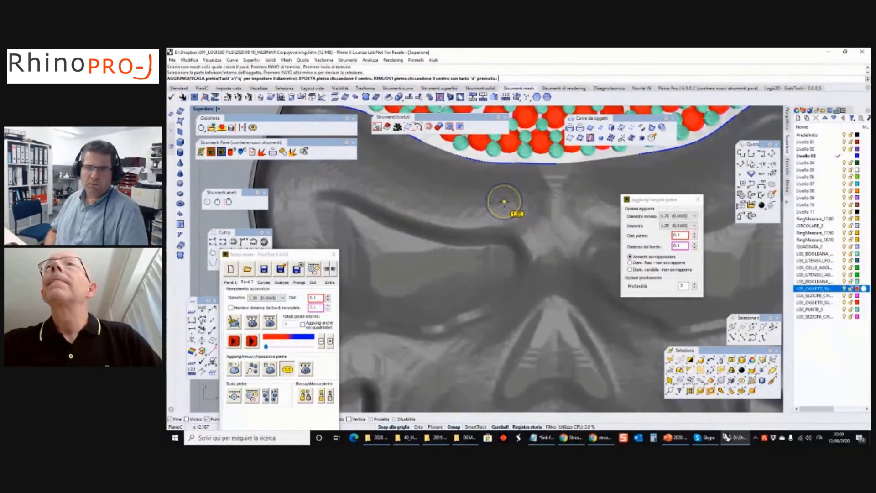
pyautogui.press('a')
pyautogui.press('a')
pyautogui.click(631, 263)
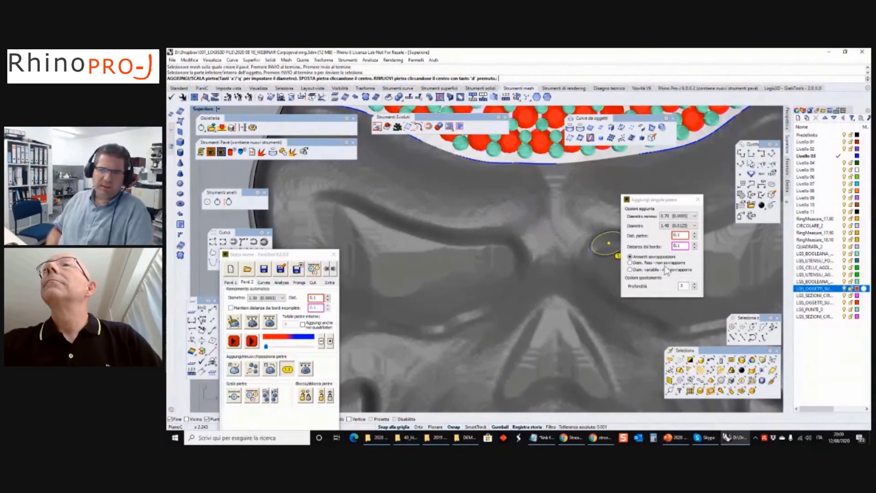
pyautogui.press('a')
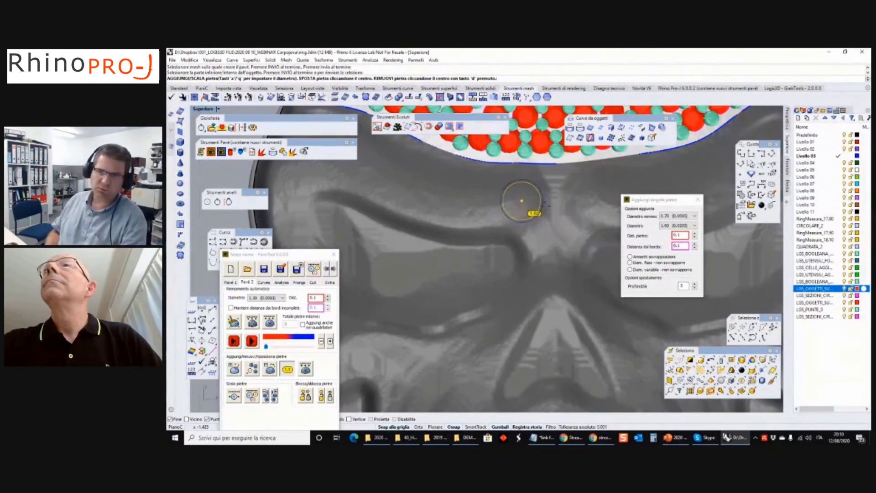
pyautogui.click(695, 234)
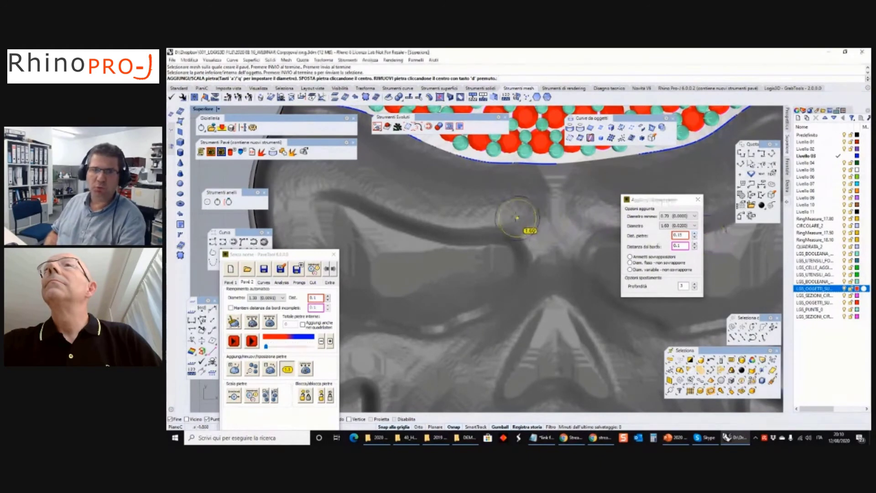
pyautogui.press('a')
pyautogui.press('a')
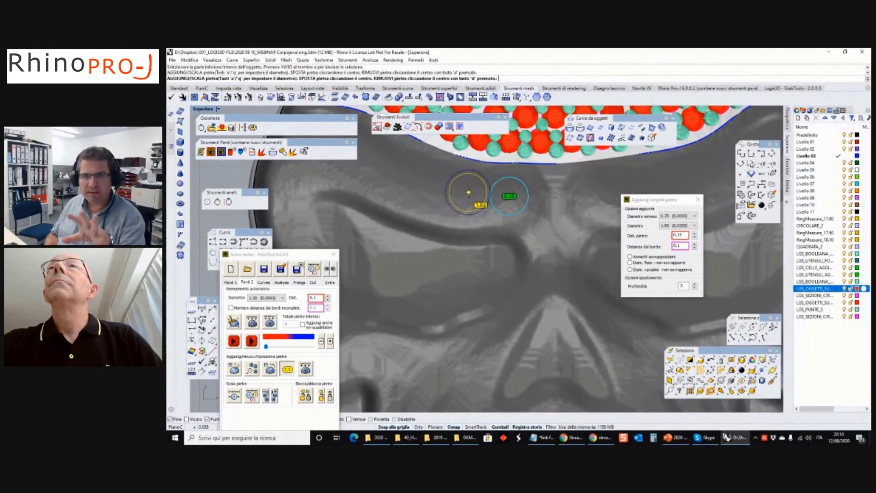
pyautogui.click(464, 195)
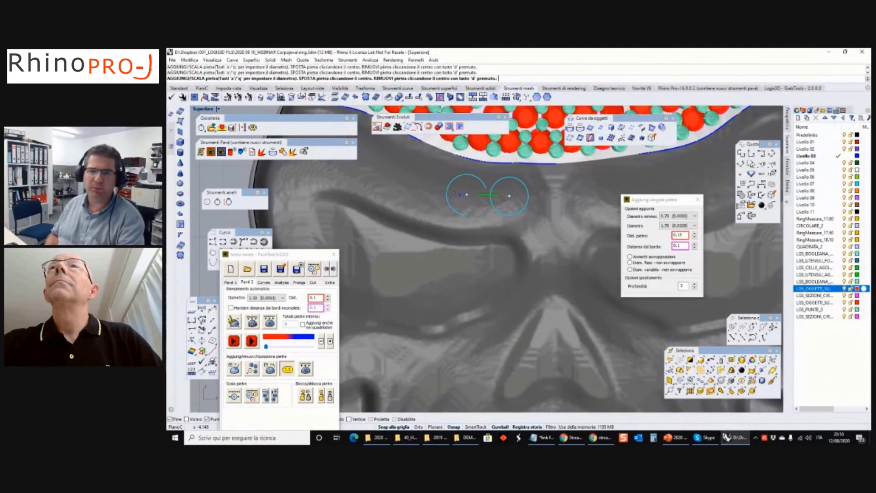
# Extend the brow row outward with two progressively larger single stones, the first about 1.90 mm in diameter
pyautogui.press('a')
pyautogui.press('a')
pyautogui.click(422, 183)
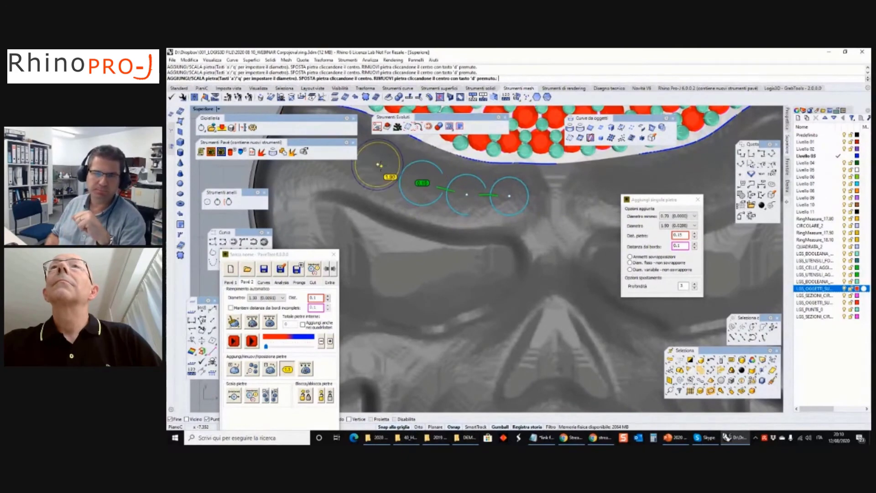
pyautogui.press('a')
pyautogui.press('a')
pyautogui.press('a')
pyautogui.click(374, 165)
pyautogui.moveTo(382, 170); pyautogui.dragTo(462, 210, button='right')
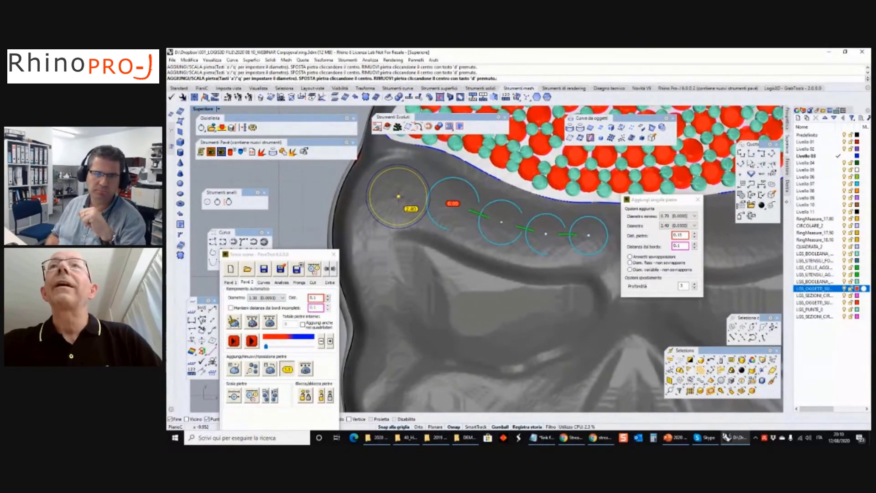
# Finish the brow row with a stone of about 2.40 mm at its outer end and a smaller stone below it
pyautogui.click(391, 195)
pyautogui.press('a')
pyautogui.press('a')
pyautogui.press('a')
pyautogui.press('q')
pyautogui.press('q')
pyautogui.press('q')
pyautogui.press('q')
pyautogui.press('q')
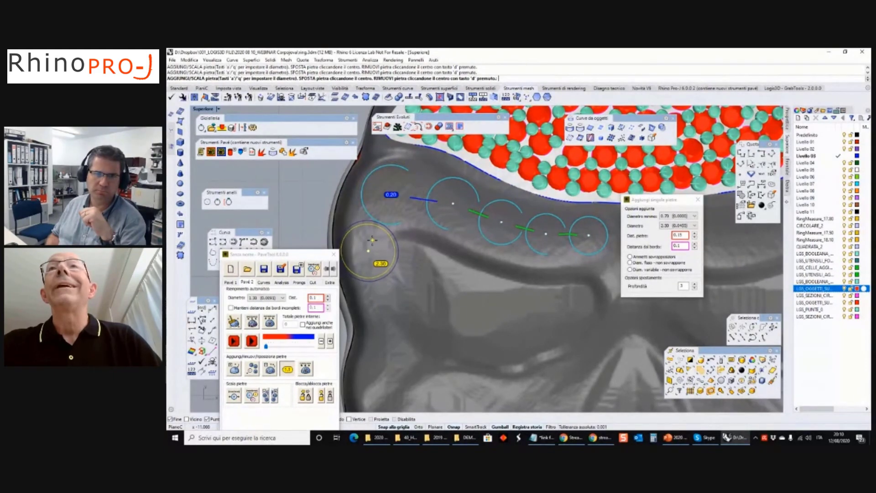
pyautogui.click(373, 237)
pyautogui.press('q')
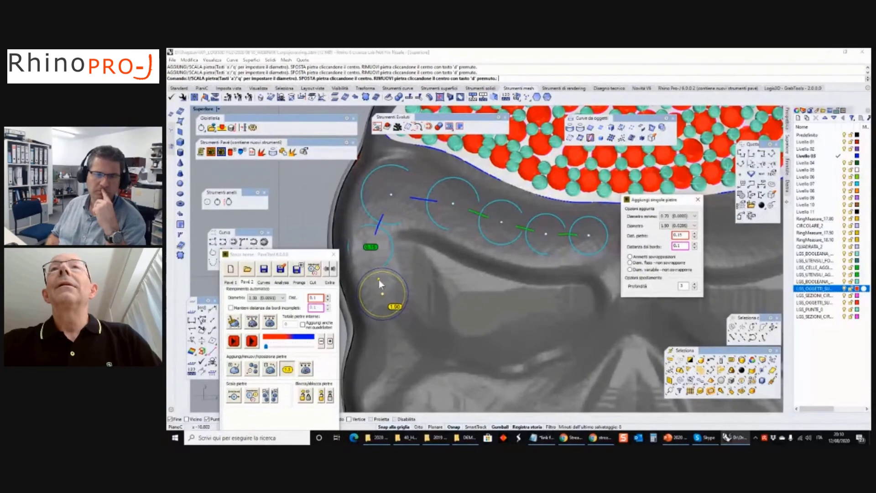
pyautogui.press('Return')
# Check the hand-placed brow stones in perspective and remove all of them from the skull
pyautogui.scroll(-5, 429, 216)
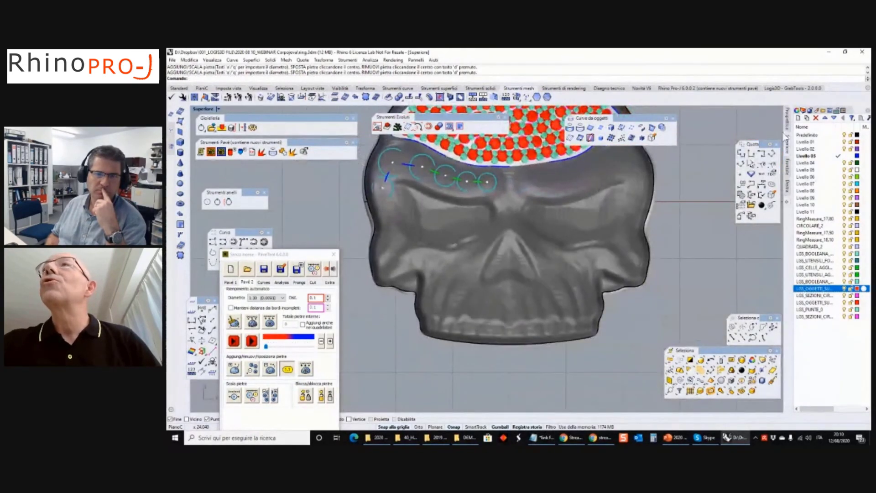
pyautogui.click(790, 124)
pyautogui.moveTo(546, 282); pyautogui.dragTo(538, 261, button='right')
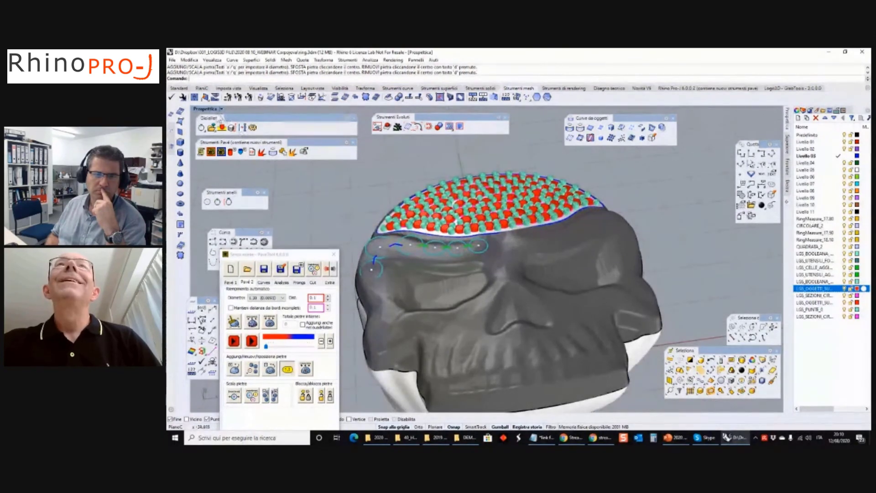
pyautogui.doubleClick(204, 109)
pyautogui.doubleClick(203, 109)
pyautogui.moveTo(490, 219); pyautogui.dragTo(485, 293, button='right')
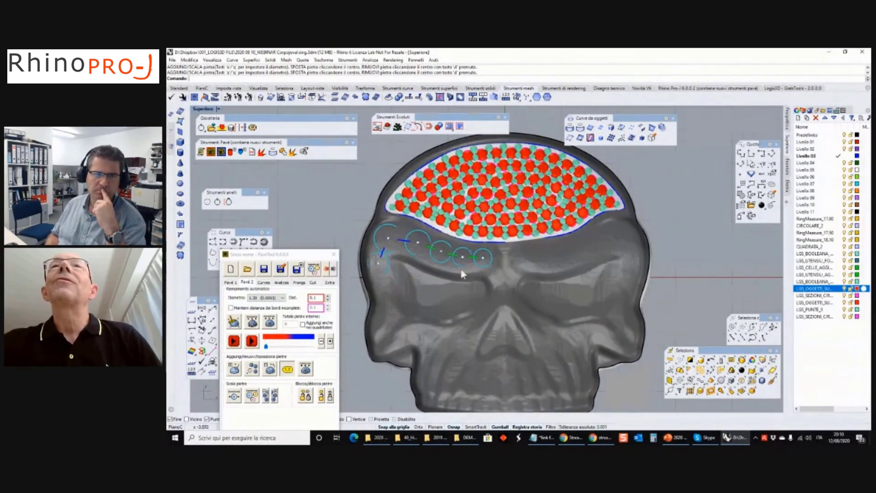
pyautogui.click(233, 324)
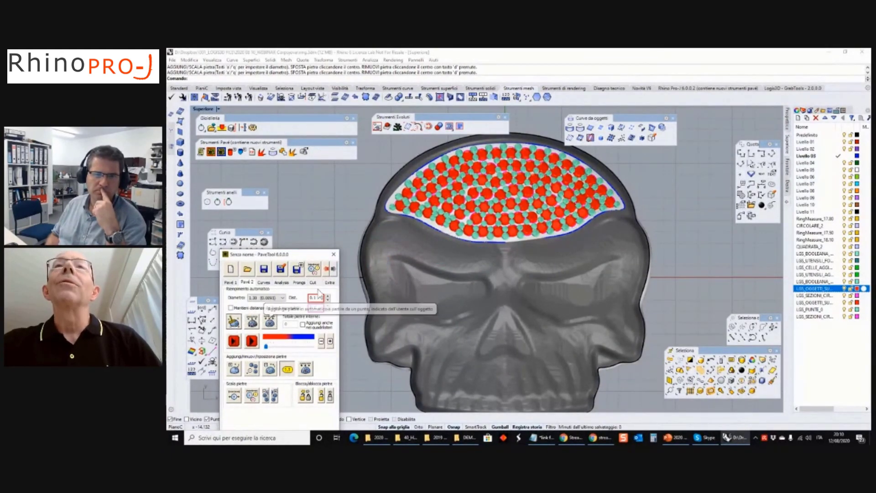
# Fill the skull mesh automatically with 1.30 mm stones at 0.1 mm spacing, starting upward from the nose bridge, and redistribute them evenly
pyautogui.click(269, 322)
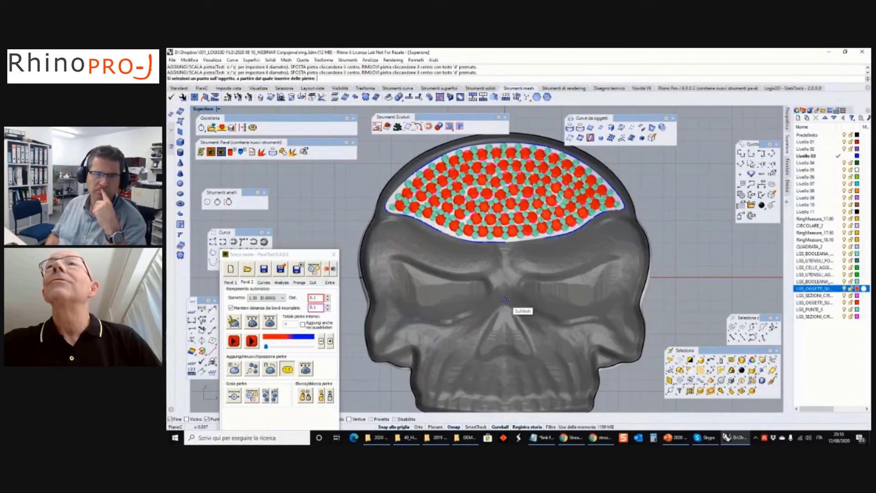
pyautogui.click(505, 302)
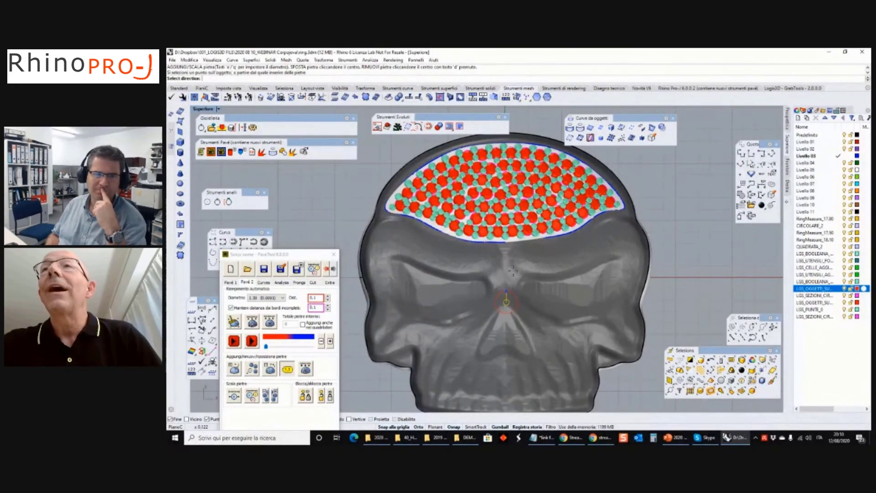
pyautogui.click(513, 269)
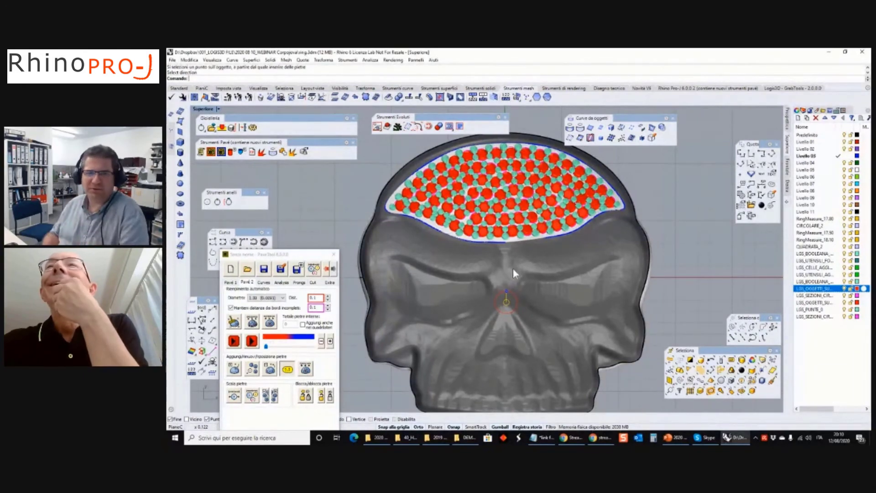
pyautogui.moveTo(522, 287); pyautogui.dragTo(510, 233, button='right')
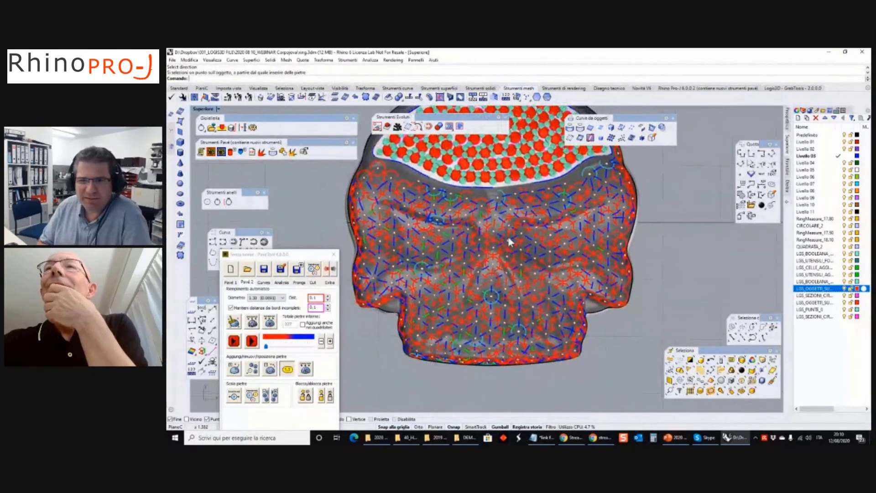
pyautogui.click(251, 341)
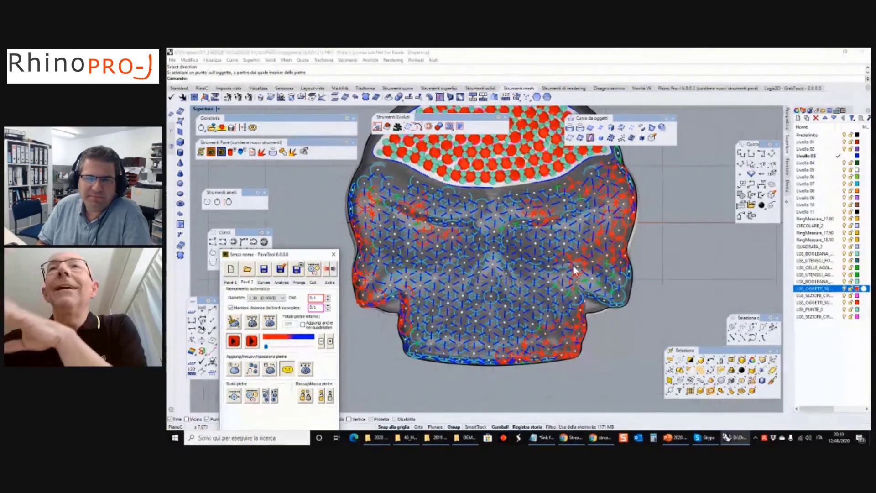
# Open the diameter editing window beside the skull and display the stones as coloured gems
pyautogui.click(314, 269)
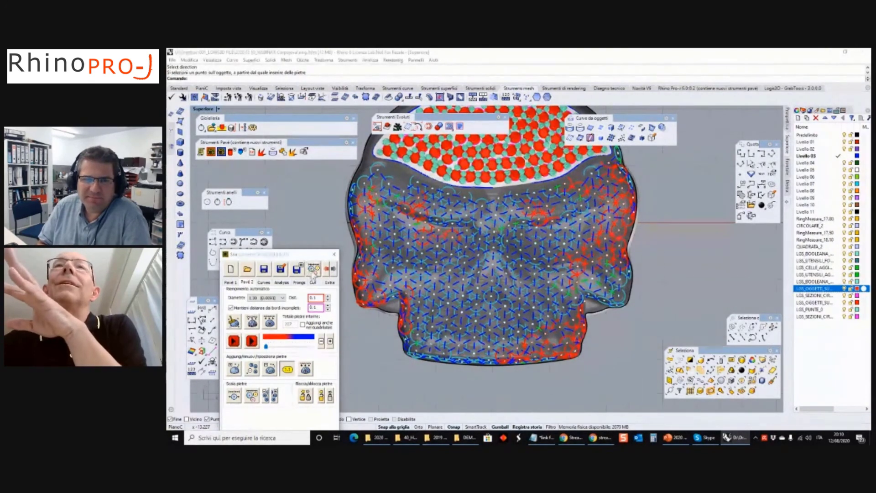
pyautogui.moveTo(194, 68); pyautogui.dragTo(633, 192)
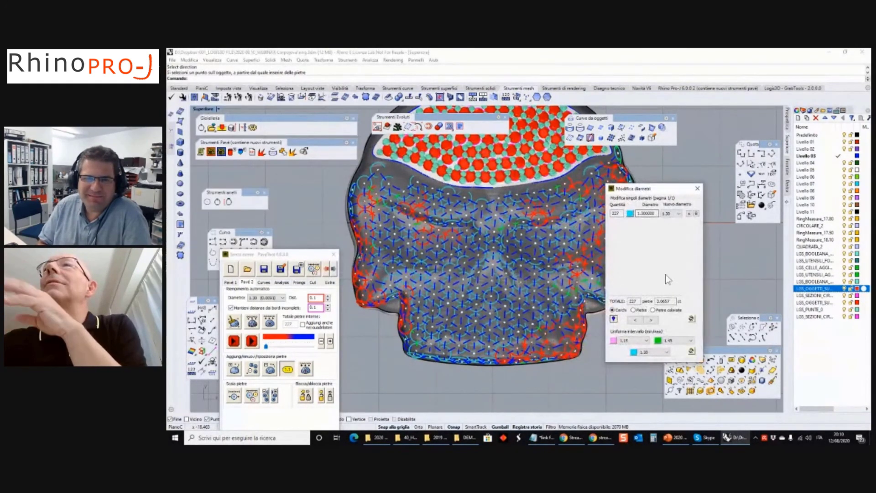
pyautogui.click(665, 310)
pyautogui.moveTo(480, 210)
pyautogui.mouseDown(button='right')
pyautogui.moveTo(466, 268)
pyautogui.moveTo(483, 257)
pyautogui.mouseUp(button='right')
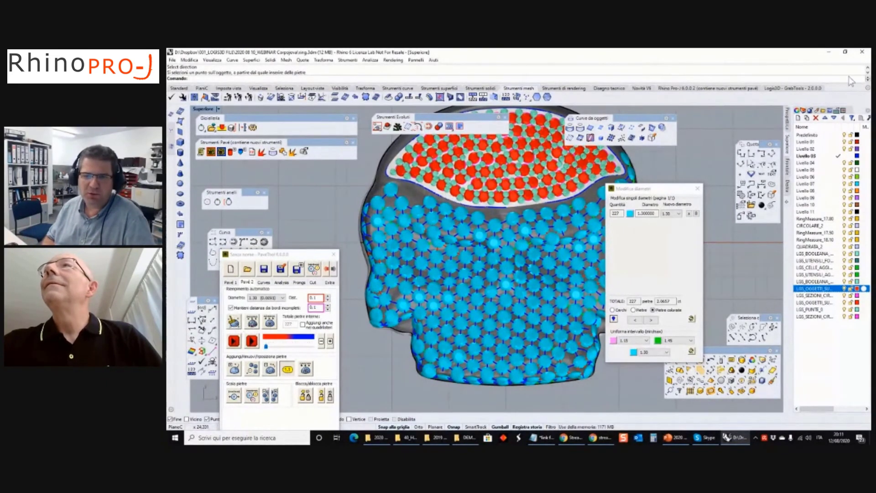
# View the filled skull in perspective and remove all automatically placed stones
pyautogui.click(788, 120)
pyautogui.moveTo(535, 257)
pyautogui.mouseDown(button='right')
pyautogui.moveTo(497, 249)
pyautogui.moveTo(536, 244)
pyautogui.mouseUp(button='right')
pyautogui.click(233, 323)
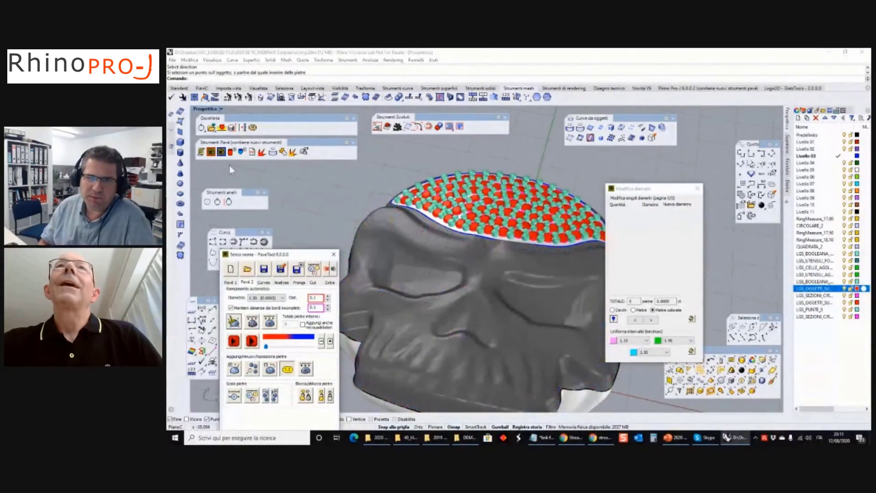
# In the top view, add a single 1.50 mm stone near the brow's inner end and display the stones as circles
pyautogui.doubleClick(196, 109)
pyautogui.doubleClick(196, 109)
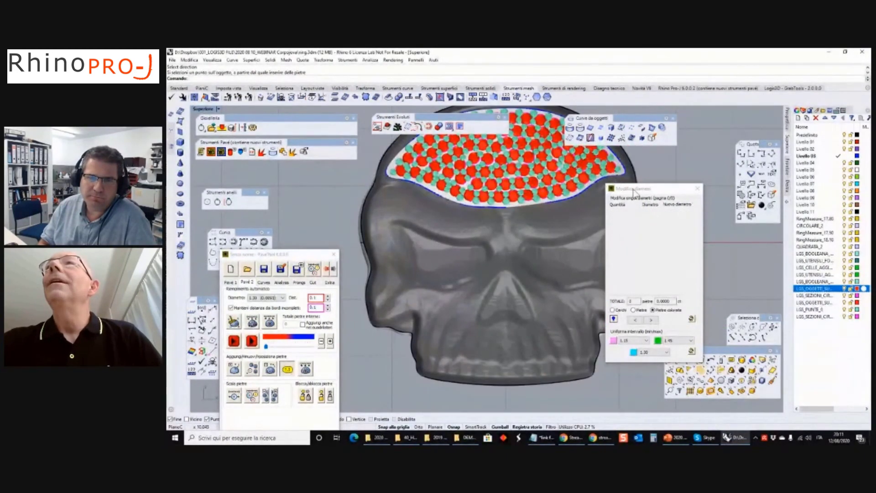
pyautogui.moveTo(634, 191); pyautogui.dragTo(709, 120)
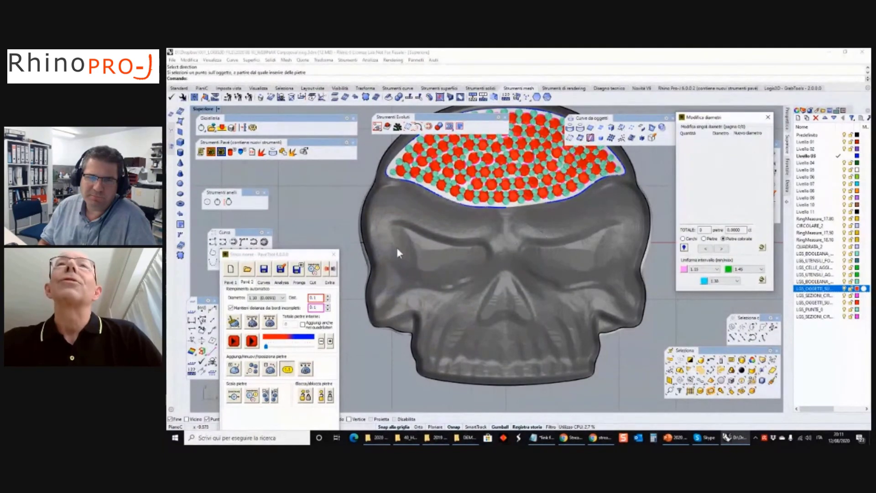
pyautogui.scroll(3, 388, 262)
pyautogui.click(235, 370)
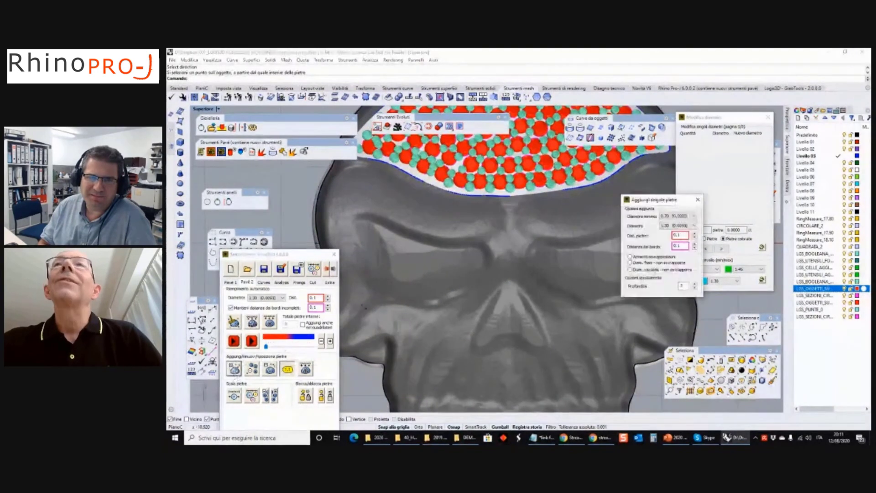
pyautogui.press('q')
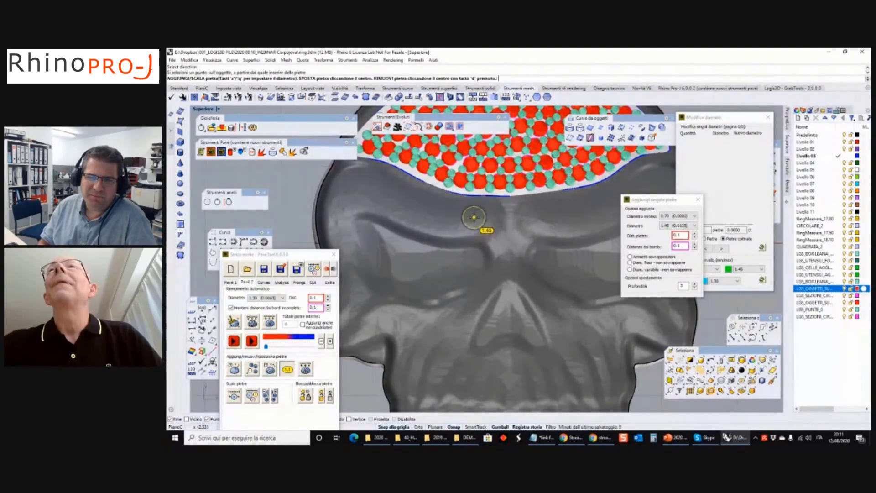
pyautogui.click(475, 218)
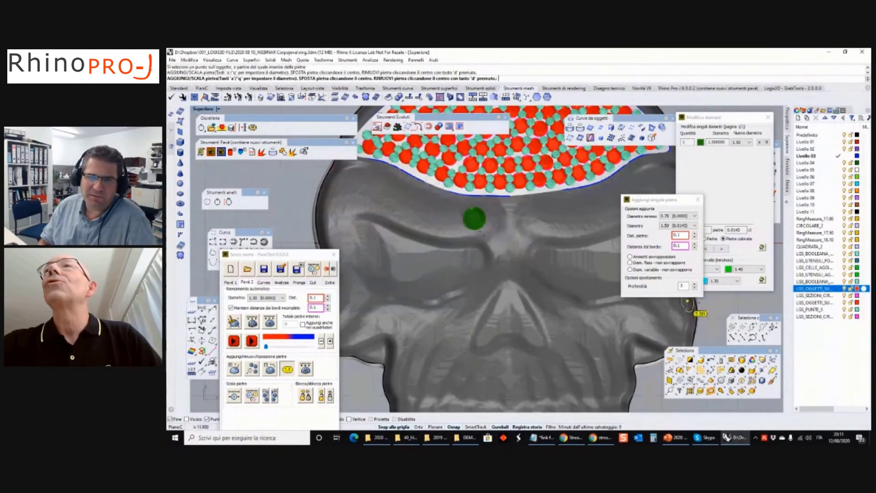
pyautogui.moveTo(735, 111); pyautogui.dragTo(774, 111)
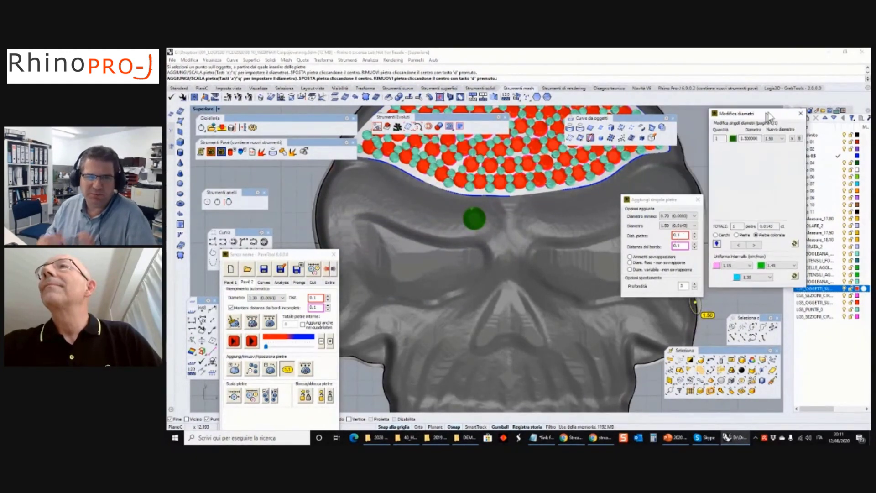
pyautogui.click(730, 235)
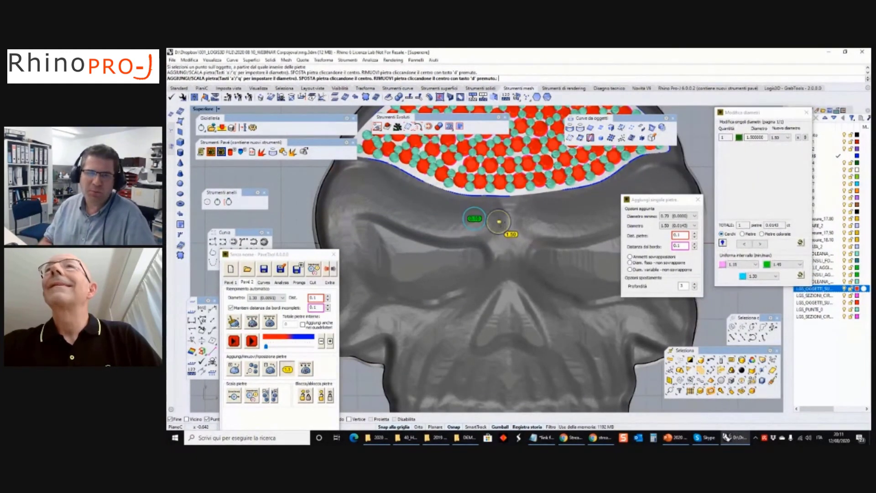
# Place a 1.75 mm stone beside the first one, outward along the brow
pyautogui.press('q')
pyautogui.press('q')
pyautogui.press('q')
pyautogui.press('q')
pyautogui.press('q')
pyautogui.click(444, 211)
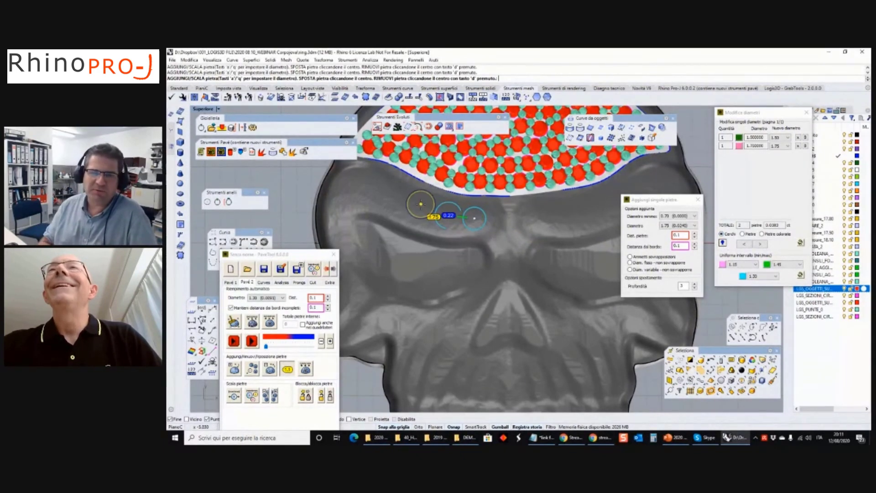
# Continue the brow row outward with a 2.10 mm stone and two larger stones, ending at the temple
pyautogui.press('q')
pyautogui.press('q')
pyautogui.press('q')
pyautogui.press('q')
pyautogui.press('q')
pyautogui.press('q')
pyautogui.press('q')
pyautogui.click(419, 206)
pyautogui.press('q')
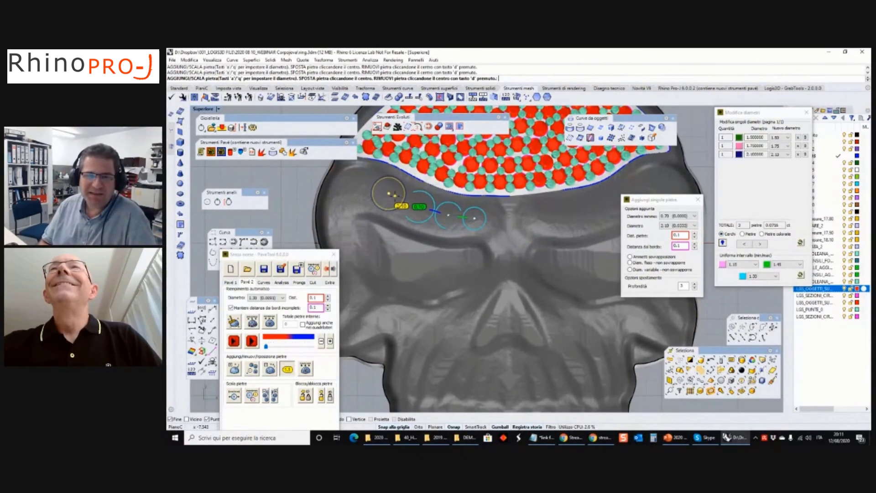
pyautogui.click(387, 192)
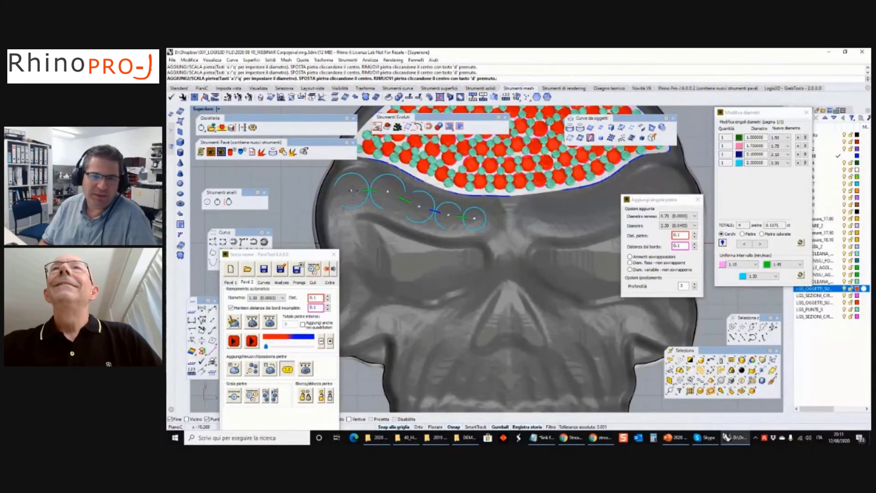
# Reduce the diameter and place three stones down the outer side of the eye socket, ending with two of 1.70 mm
pyautogui.moveTo(346, 226); pyautogui.dragTo(389, 214, button='right')
pyautogui.press('a')
pyautogui.press('a')
pyautogui.press('a')
pyautogui.press('a')
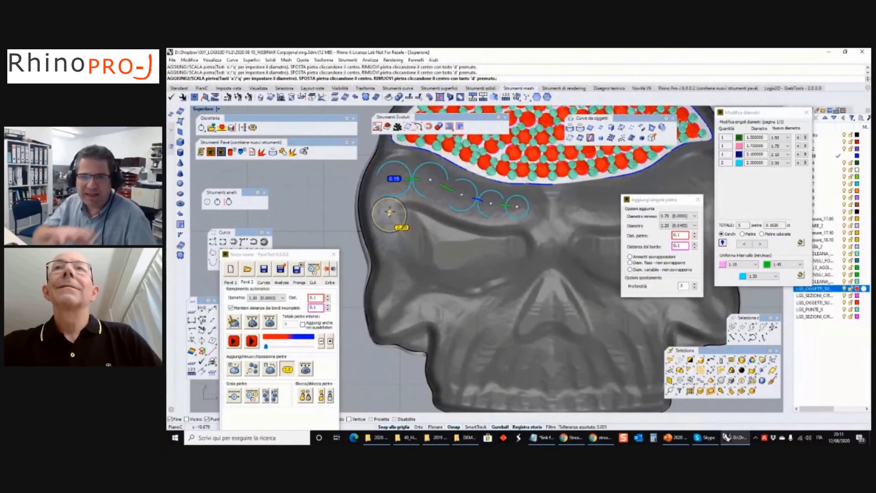
pyautogui.click(391, 200)
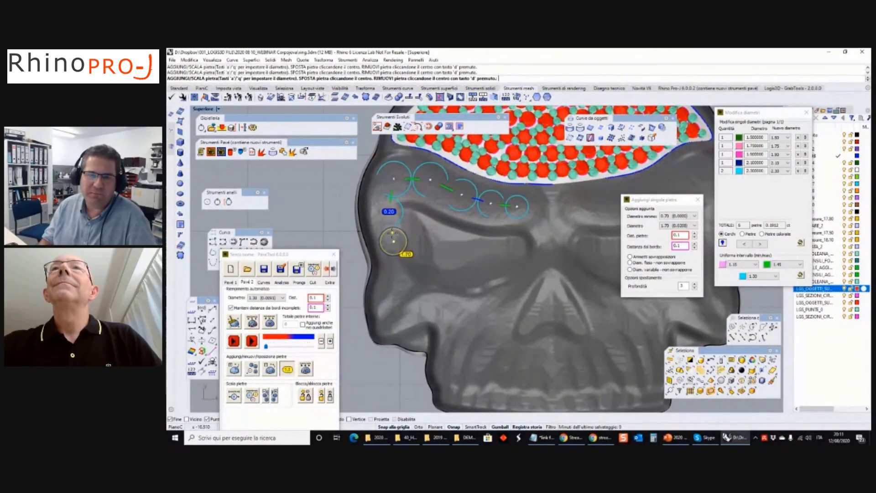
pyautogui.click(392, 233)
pyautogui.click(396, 267)
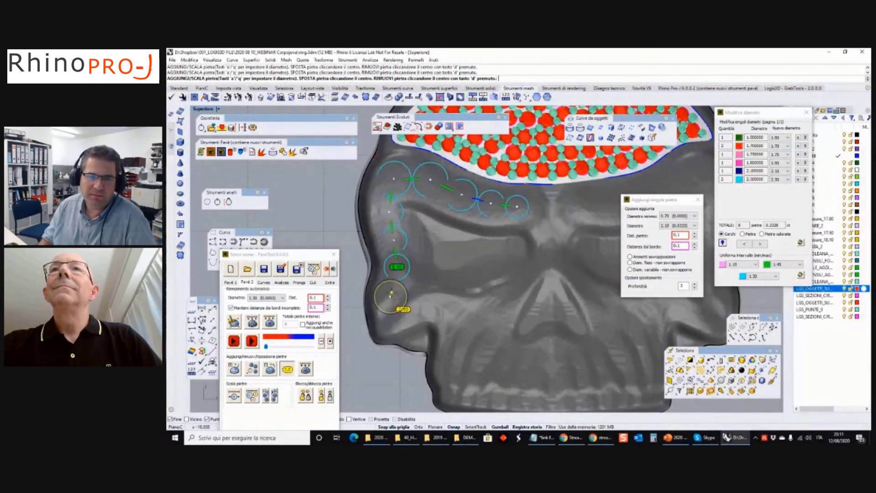
# Place four 1.65 mm stones around the eye socket's lower outer corner and onto the cheekbone
pyautogui.press('a')
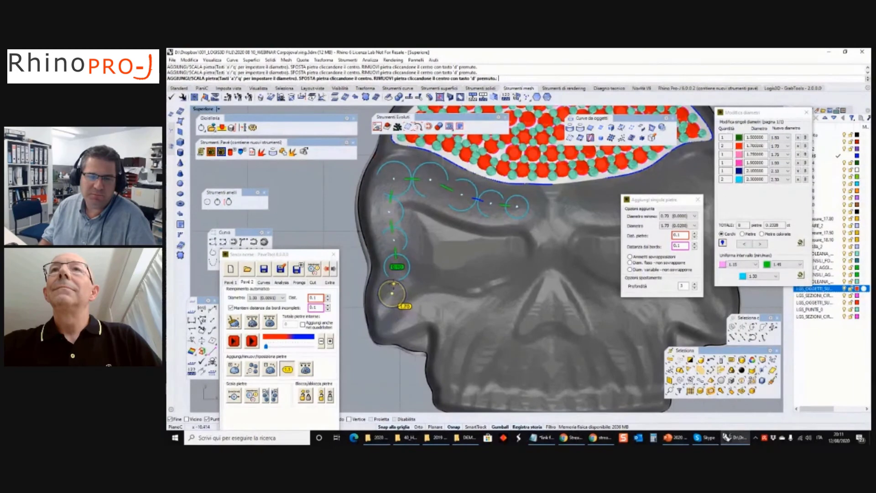
pyautogui.click(393, 286)
pyautogui.click(385, 320)
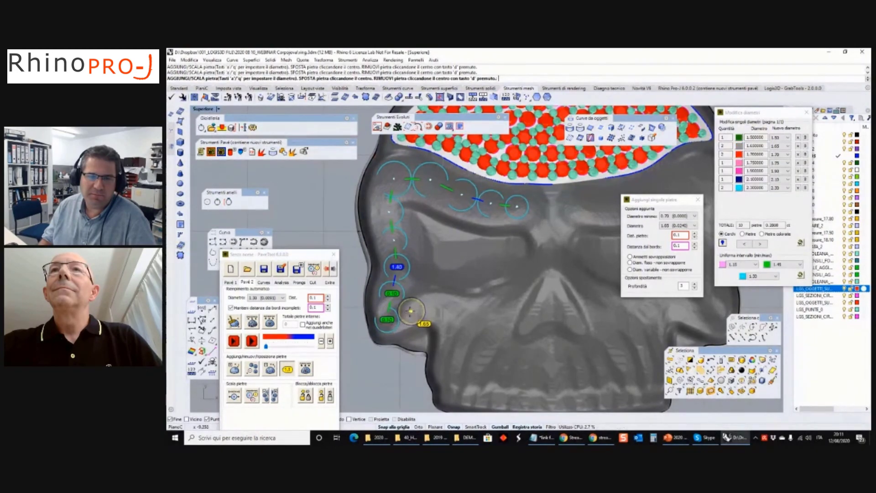
pyautogui.click(411, 311)
pyautogui.click(437, 308)
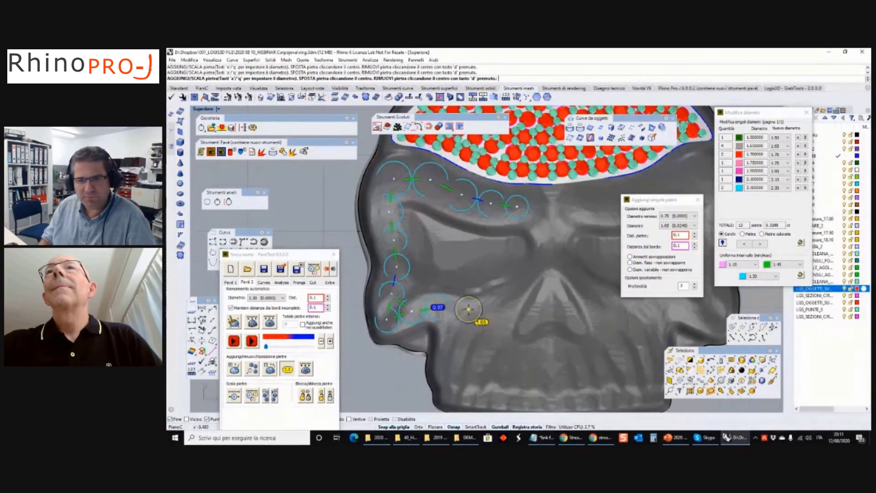
# Place three 1.50 mm stones along the cheekbone below the eye socket toward the nose
pyautogui.press('q')
pyautogui.click(460, 311)
pyautogui.click(487, 308)
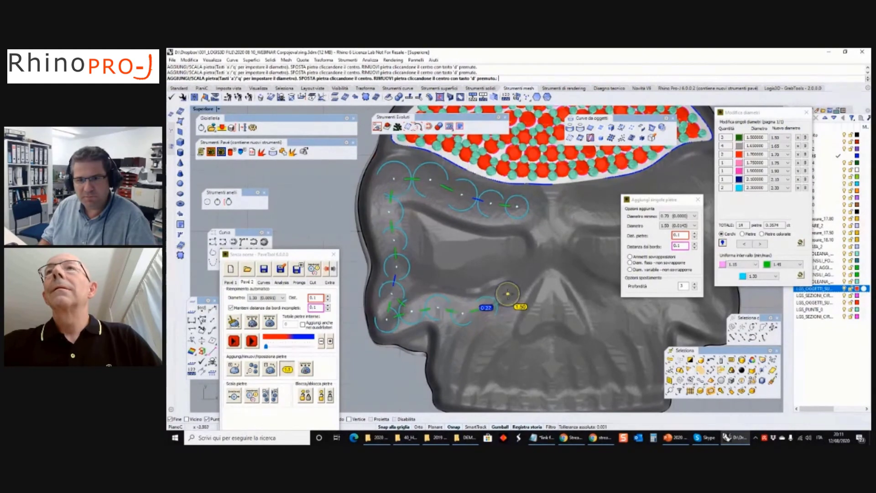
pyautogui.click(507, 289)
pyautogui.press('Return')
# Close the eye-socket ring with five 1.30 mm stones along the nose bridge, using the fixed-diameter, no-overlap option
pyautogui.click(239, 368)
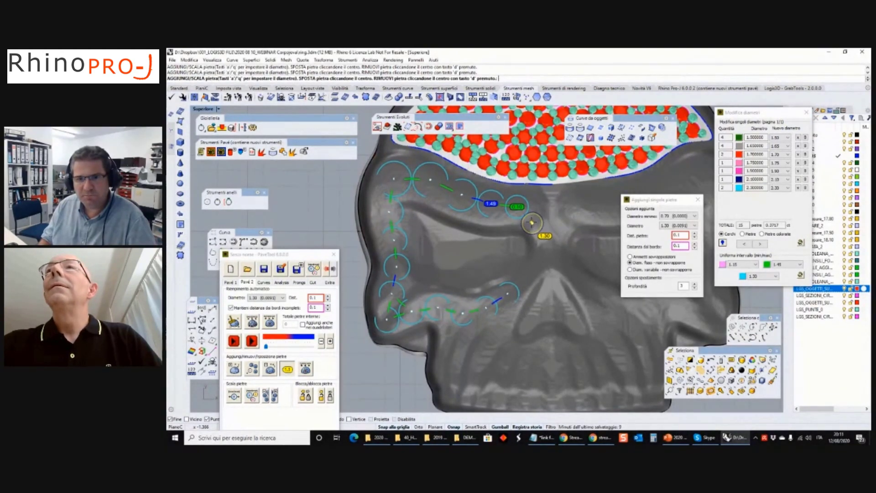
pyautogui.click(532, 223)
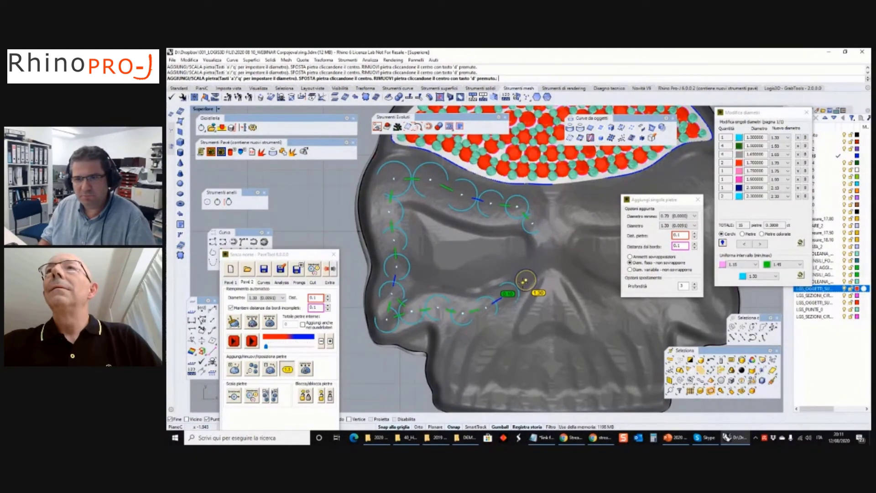
pyautogui.click(525, 281)
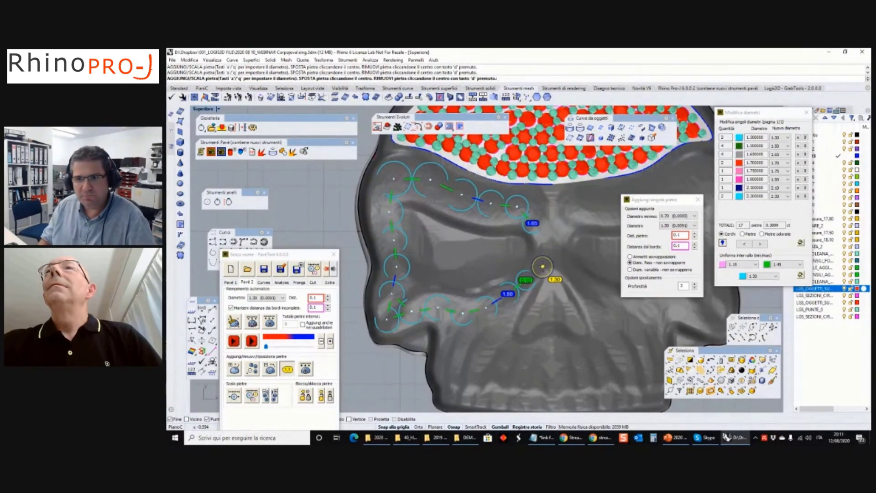
pyautogui.click(546, 263)
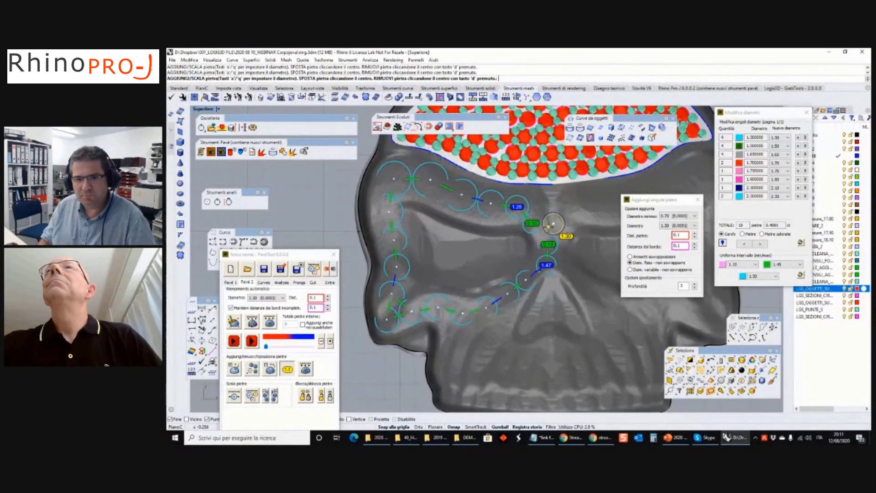
pyautogui.click(553, 224)
pyautogui.press('Return')
# Set the reoptimization depth to 2 and reposition the stone just above the nose cavity onto the centreline
pyautogui.scroll(5, 539, 228)
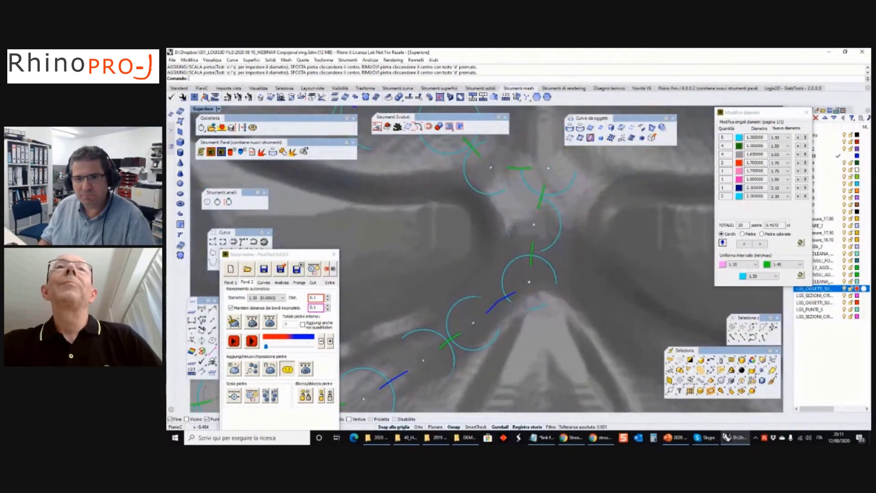
pyautogui.click(252, 368)
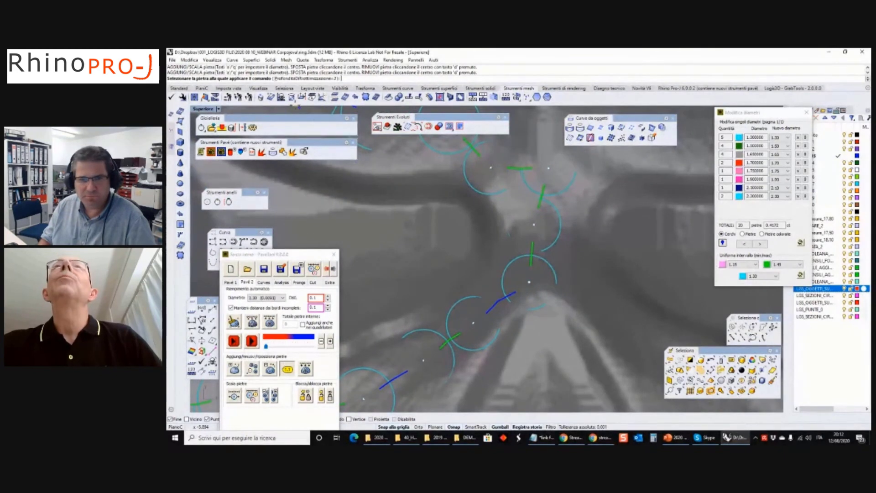
pyautogui.click(299, 79)
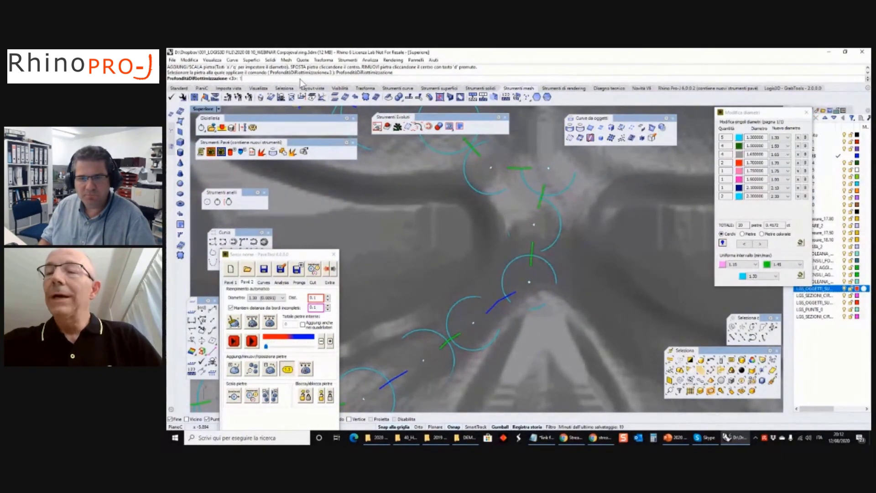
pyautogui.write('1')
pyautogui.press('Return')
pyautogui.click(299, 79)
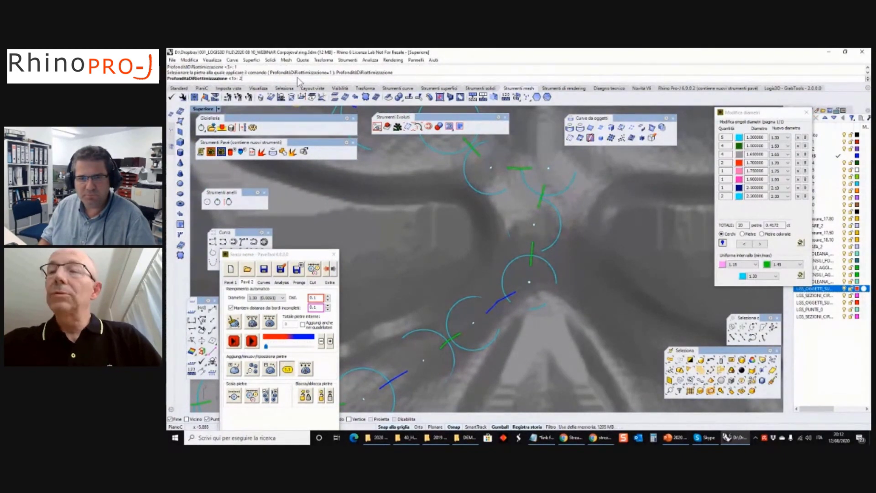
pyautogui.write('2')
pyautogui.press('Return')
pyautogui.click(538, 295)
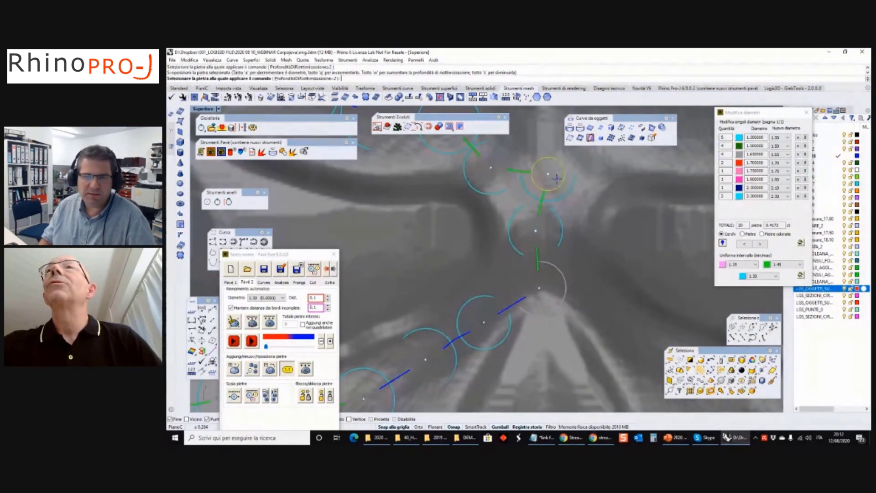
# Reposition the two upper nose-bridge stones onto the skull's centreline
pyautogui.click(557, 178)
pyautogui.click(543, 182)
pyautogui.click(526, 227)
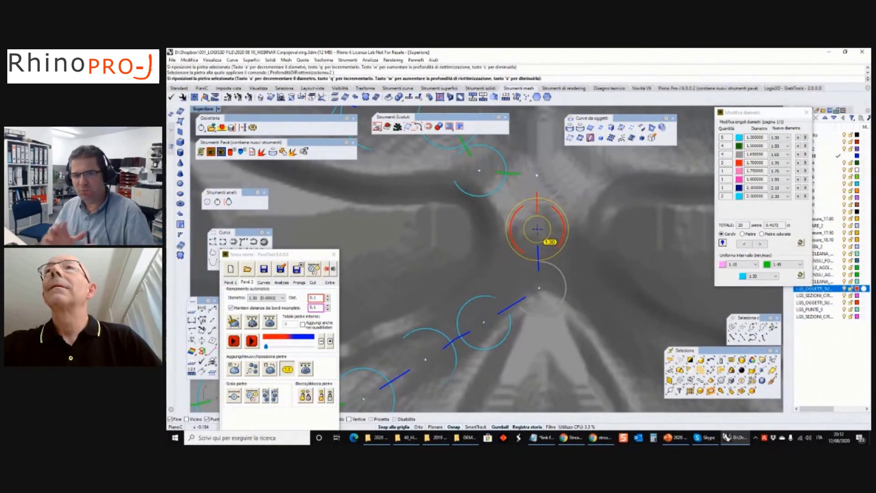
pyautogui.click(537, 229)
pyautogui.click(538, 175)
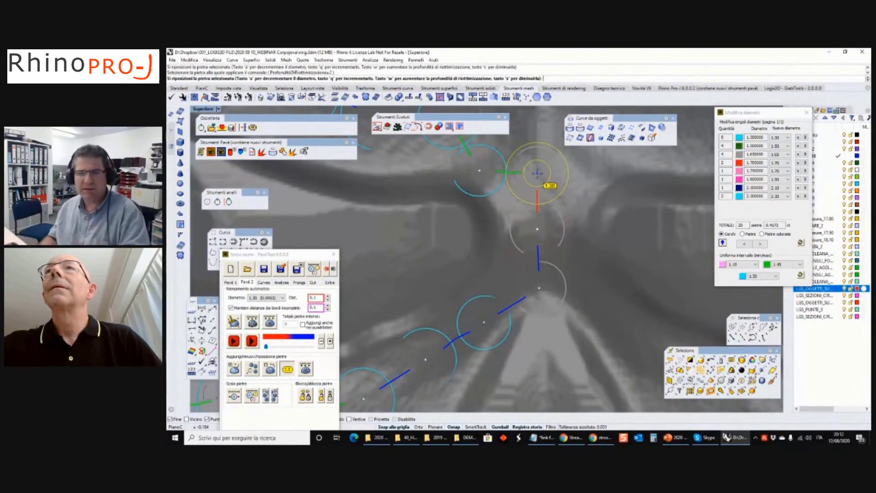
pyautogui.click(536, 180)
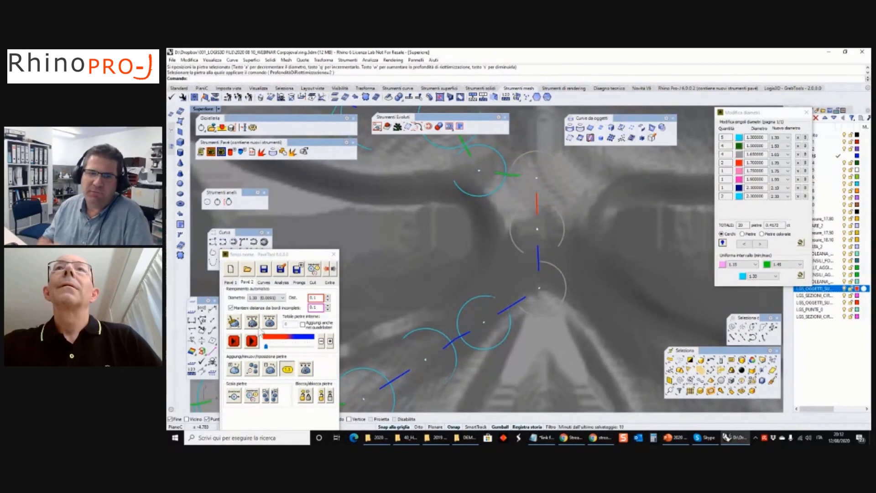
# Set the reoptimization depth to 1 and move the stone at the brow's inner end up from the eye socket
pyautogui.scroll(-3, 505, 252)
pyautogui.moveTo(500, 227); pyautogui.dragTo(479, 271, button='right')
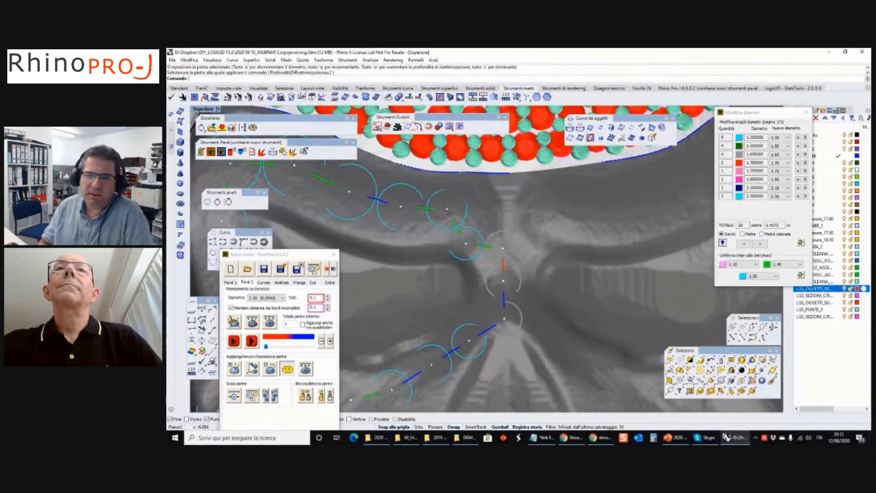
pyautogui.click(252, 368)
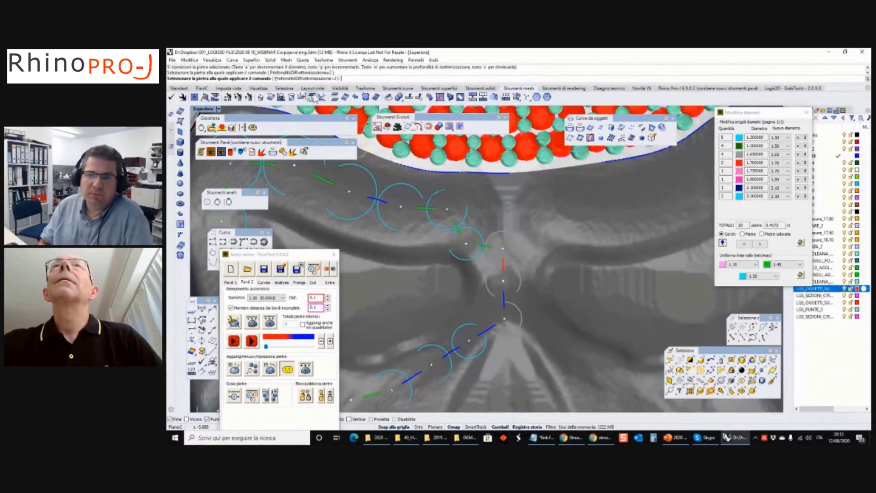
pyautogui.click(310, 80)
pyautogui.write('1')
pyautogui.press('Return')
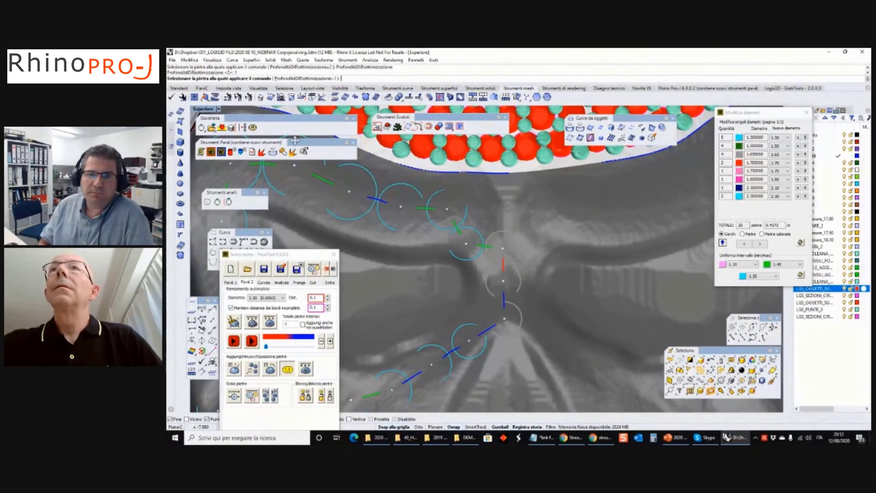
pyautogui.click(466, 245)
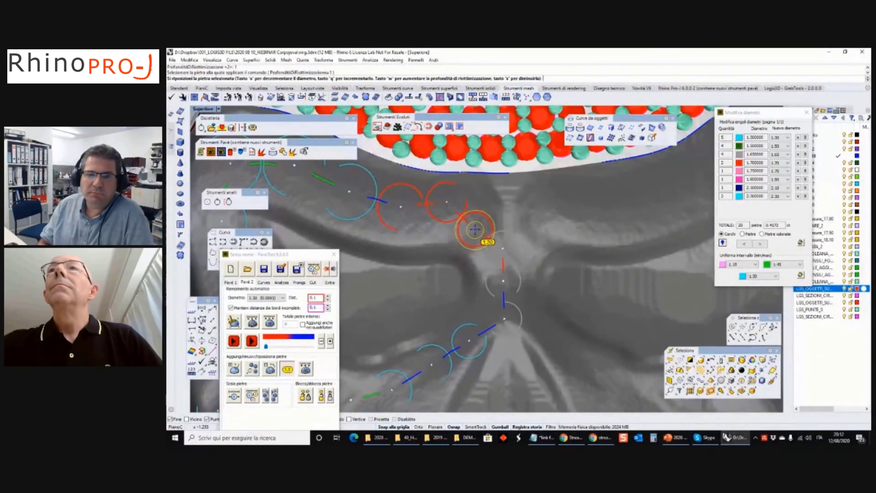
pyautogui.press('Return')
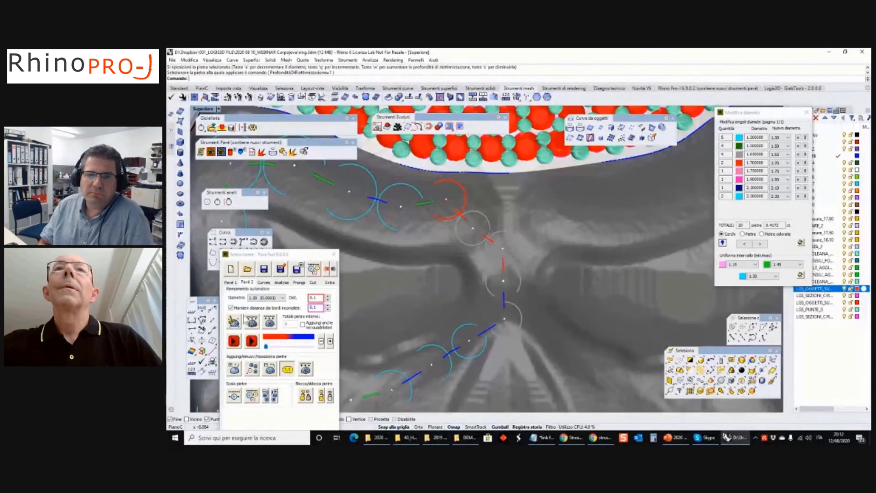
# Redistribute the stones around the eye socket automatically and check the result on the whole skull
pyautogui.click(235, 342)
pyautogui.scroll(-10, 438, 292)
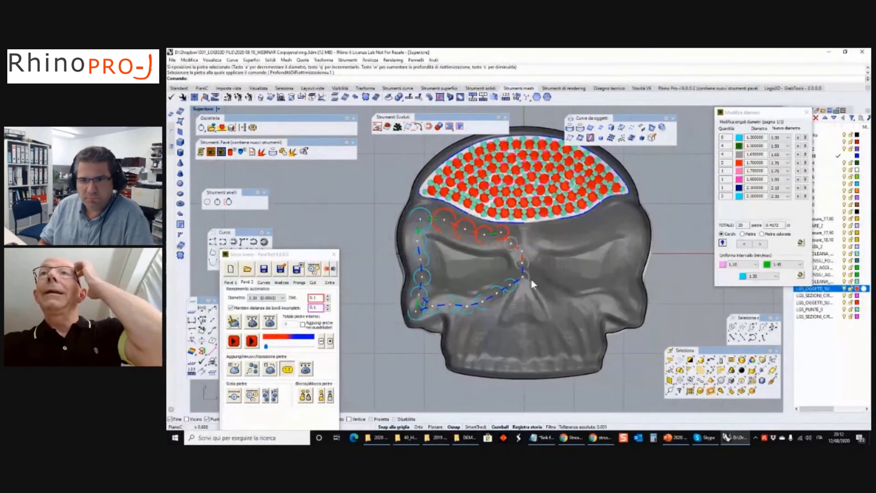
# Display the stones in colour and scale the three around the eye socket's lower outer corner to 1.70, 1.70 and 1.60 mm
pyautogui.click(762, 234)
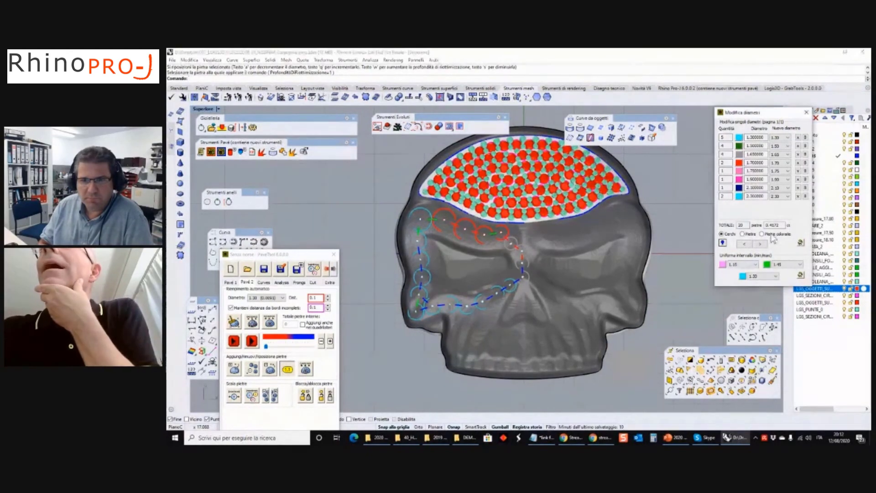
pyautogui.scroll(6, 397, 300)
pyautogui.moveTo(478, 261); pyautogui.dragTo(467, 258, button='right')
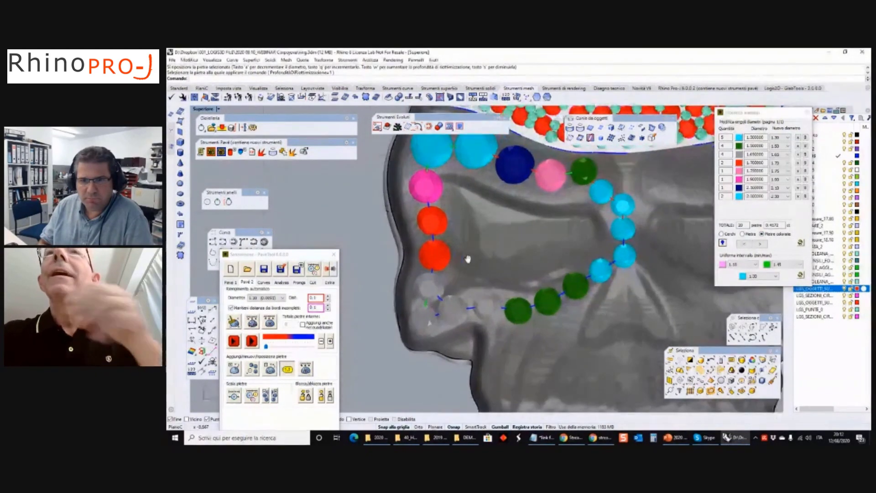
pyautogui.click(233, 395)
pyautogui.keyDown('shift'); pyautogui.click(426, 289); pyautogui.keyUp('shift')
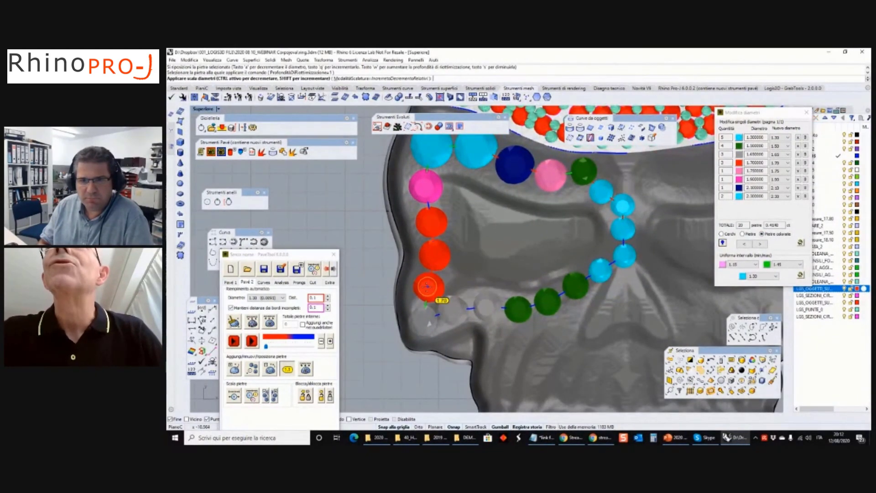
pyautogui.keyDown('shift'); pyautogui.click(430, 328); pyautogui.keyUp('shift')
pyautogui.keyDown('ctrl'); pyautogui.click(447, 312); pyautogui.keyUp('ctrl')
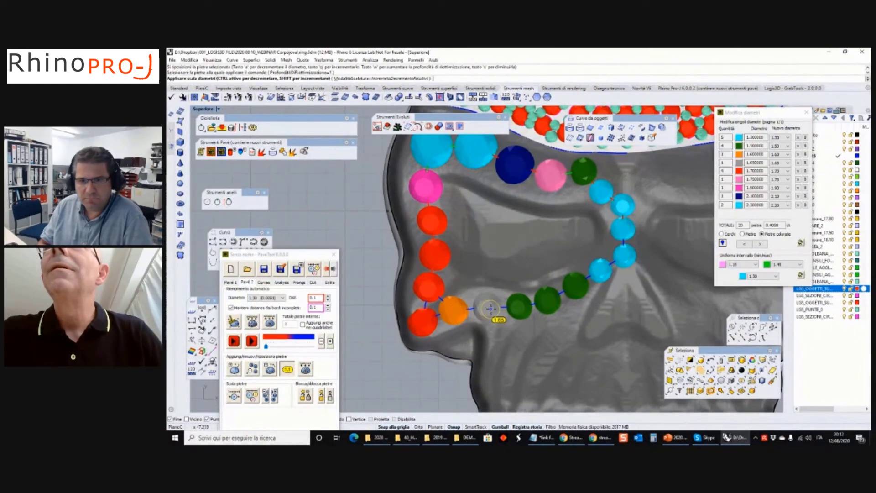
# Enlarge the stone beside the 1.60 mm one on the lower rim to 1.70 mm and reduce two green stones nearer the nose to 1.45 mm
pyautogui.keyDown('shift'); pyautogui.click(486, 308); pyautogui.keyUp('shift')
pyautogui.keyDown('ctrl'); pyautogui.click(546, 303); pyautogui.keyUp('ctrl')
pyautogui.keyDown('ctrl'); pyautogui.click(575, 287); pyautogui.keyUp('ctrl')
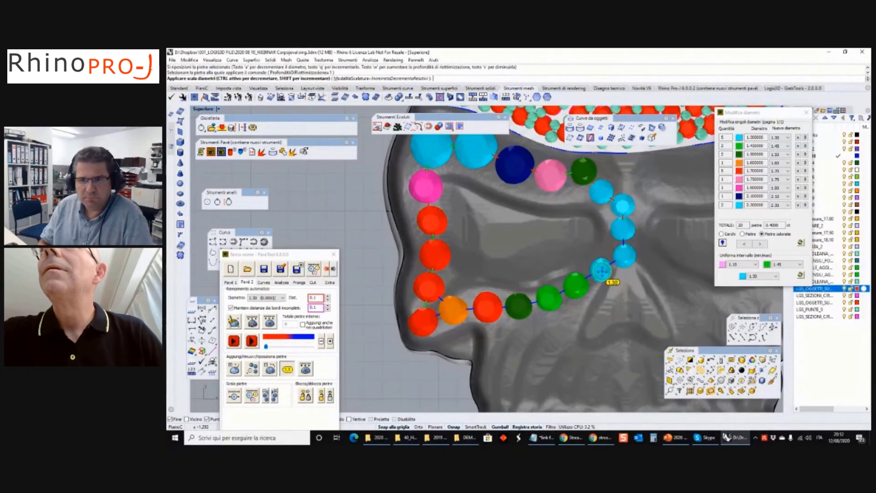
pyautogui.rightClick(522, 214)
pyautogui.scroll(-4, 522, 228)
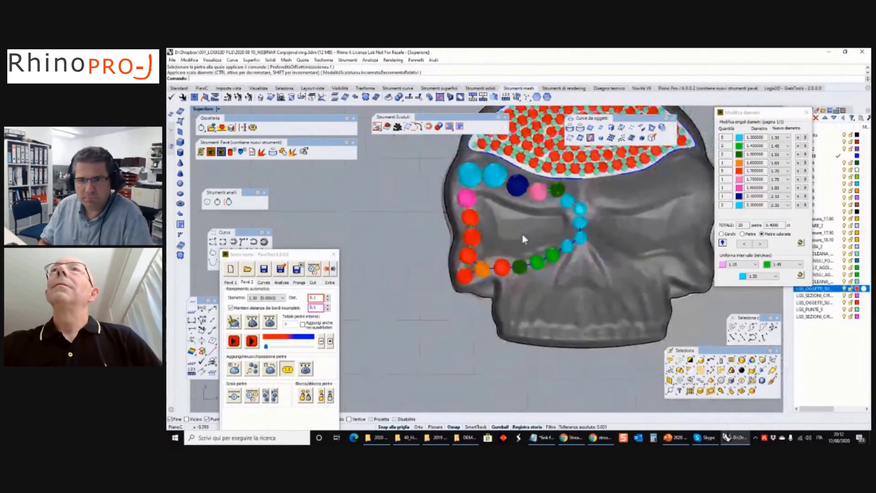
# Show the stones as circles and mirror the eye-socket stones, except those on the centreline, across the skull's vertical centreline
pyautogui.moveTo(522, 237); pyautogui.dragTo(463, 280, button='right')
pyautogui.click(330, 282)
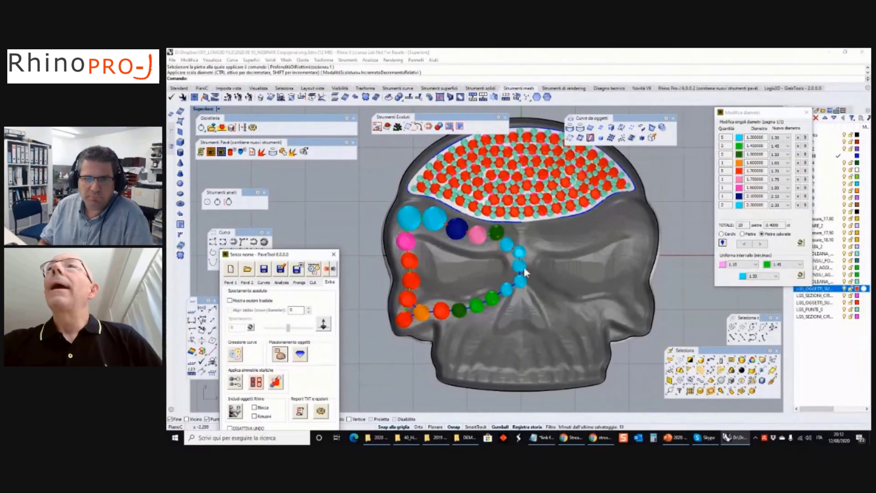
pyautogui.click(730, 234)
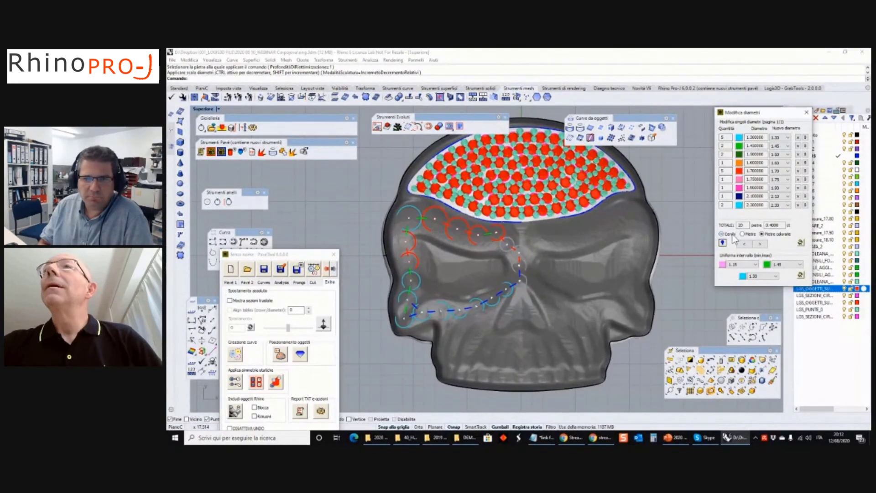
pyautogui.click(257, 384)
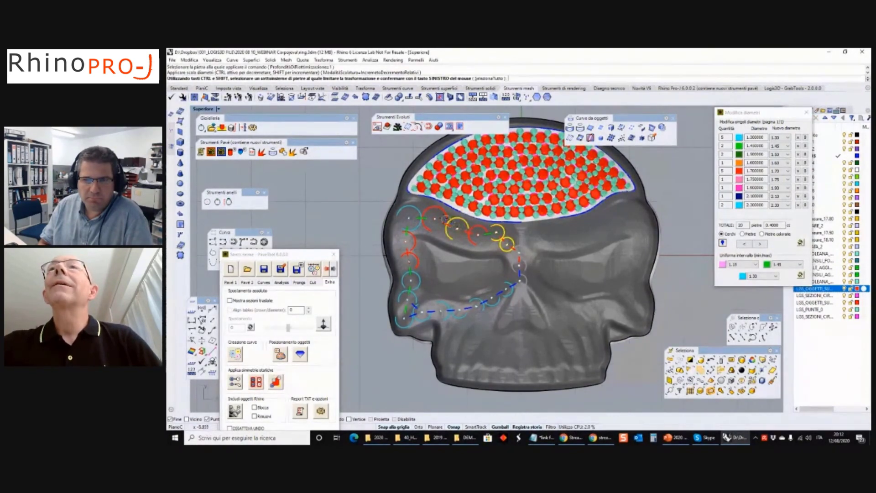
pyautogui.moveTo(413, 222)
pyautogui.keyDown('shift'); pyautogui.mouseDown()
pyautogui.moveTo(405, 316)
pyautogui.moveTo(507, 292)
pyautogui.mouseUp(); pyautogui.keyUp('shift')
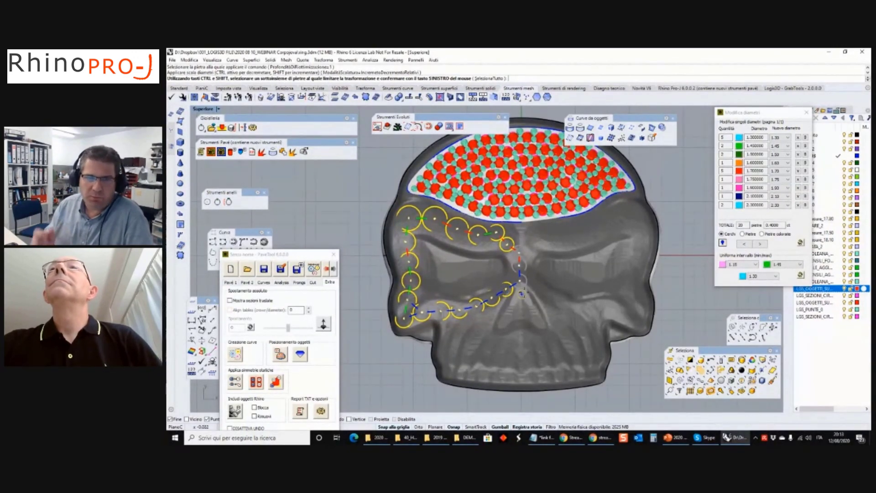
pyautogui.click(524, 293)
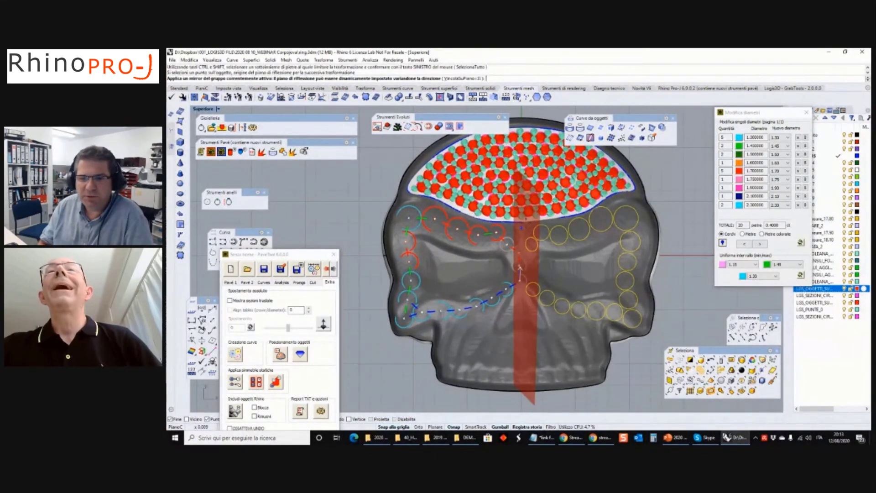
pyautogui.click(526, 226)
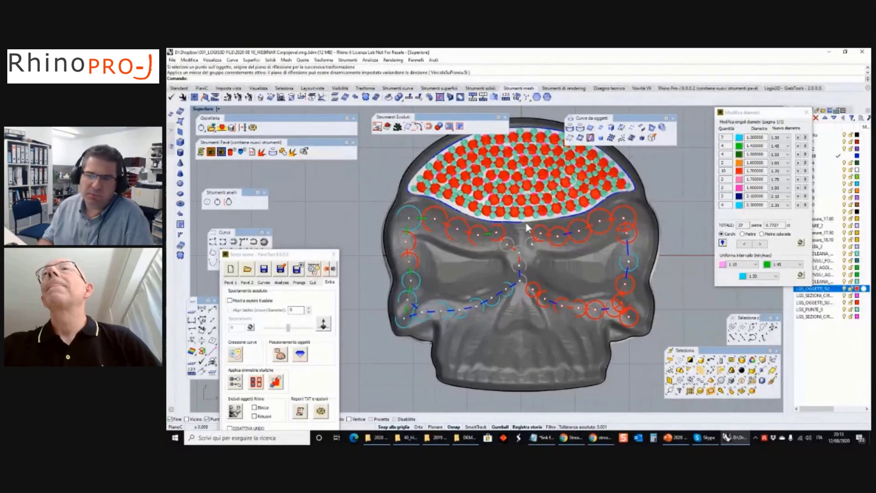
# Redistribute the stones automatically to even out the spacing around the mirrored eye socket
pyautogui.scroll(5, 633, 286)
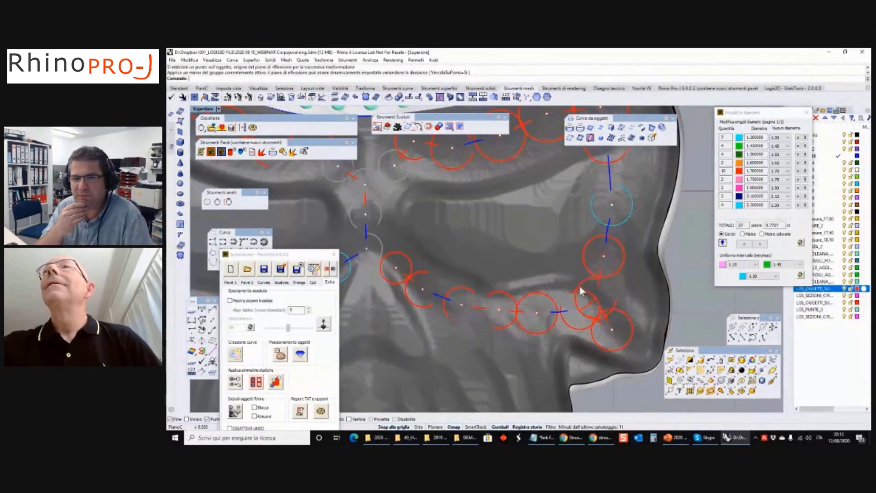
pyautogui.click(249, 284)
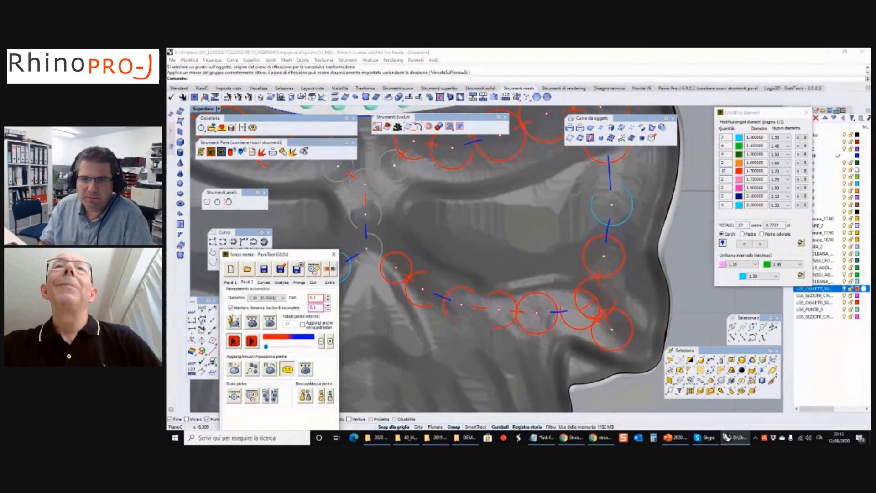
pyautogui.click(234, 342)
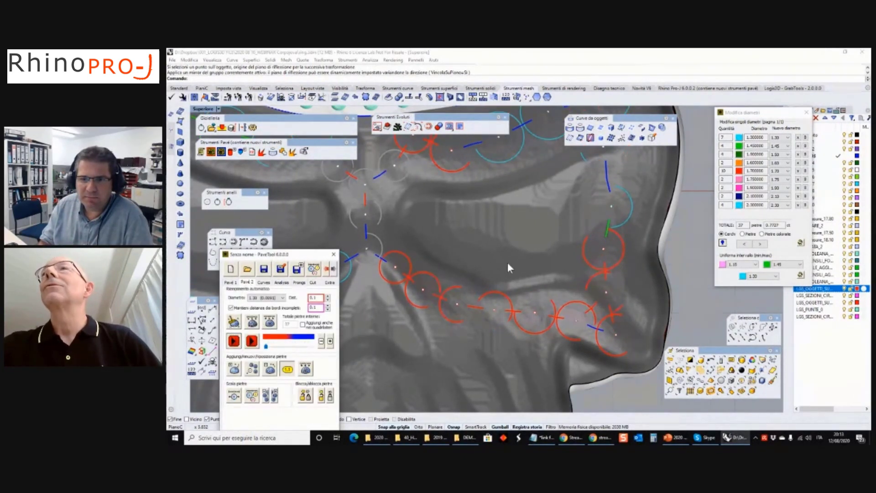
# Reduce the two stones at the mirrored eye socket's lower outer corner to 1.65 mm
pyautogui.moveTo(535, 277); pyautogui.dragTo(518, 273, button='right')
pyautogui.click(239, 394)
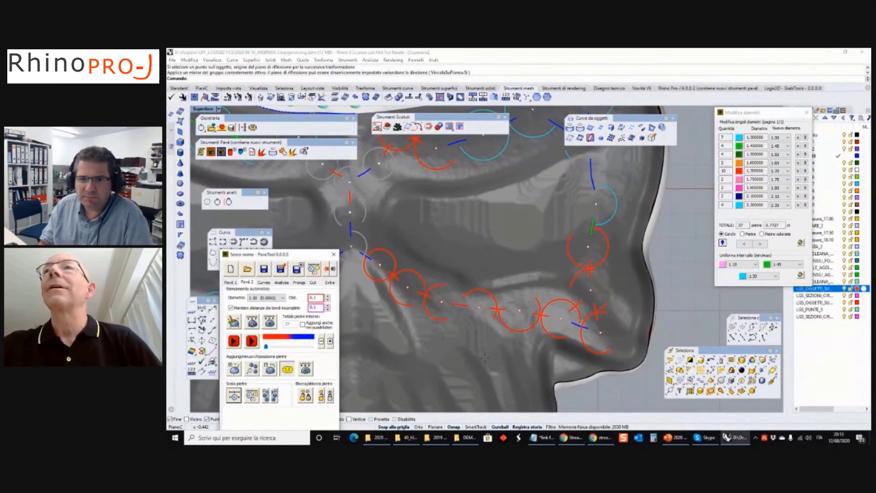
pyautogui.keyDown('ctrl'); pyautogui.click(591, 293); pyautogui.keyUp('ctrl')
pyautogui.keyDown('ctrl'); pyautogui.click(600, 344); pyautogui.keyUp('ctrl')
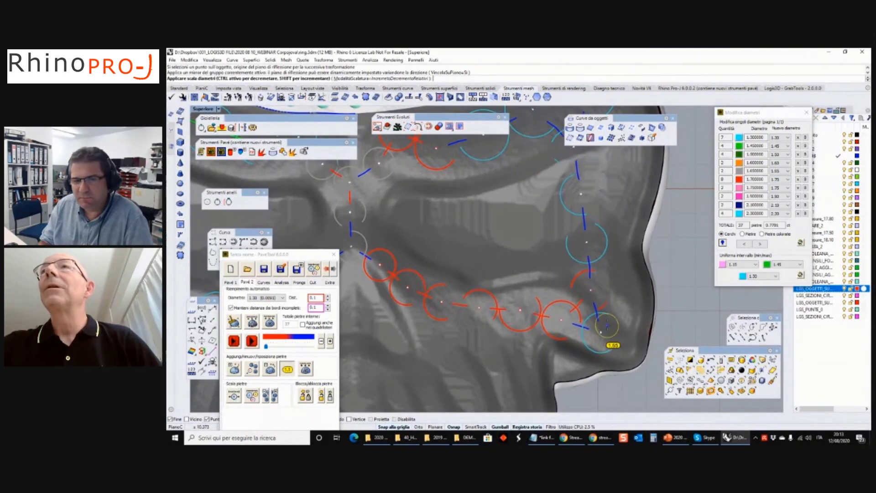
pyautogui.moveTo(587, 247); pyautogui.dragTo(572, 284, button='right')
pyautogui.rightClick(588, 234)
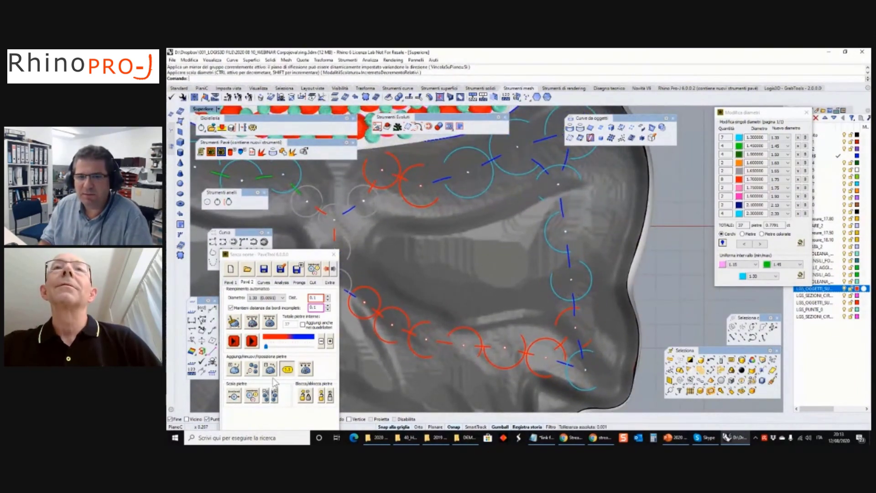
# Reposition the 1.90 mm stone at the mirrored socket's upper outer corner outward and the neighbouring 2.30 mm brow stone upward
pyautogui.click(252, 370)
pyautogui.click(559, 184)
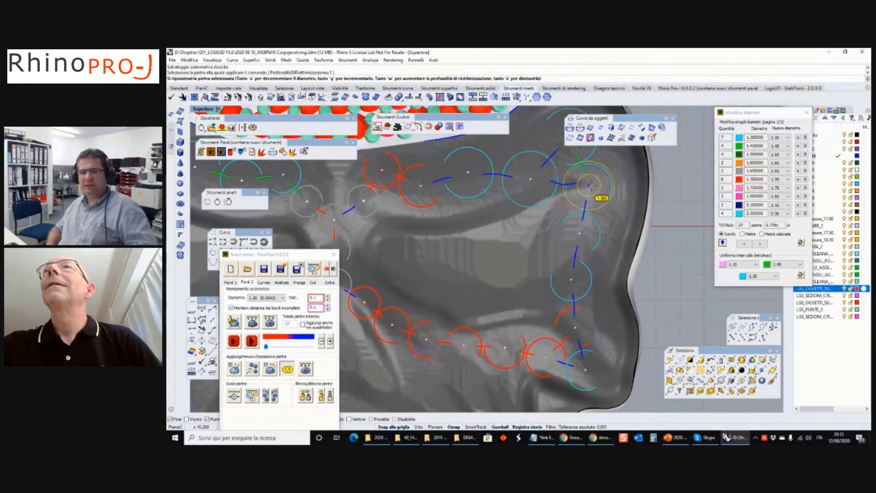
pyautogui.click(596, 182)
pyautogui.click(531, 179)
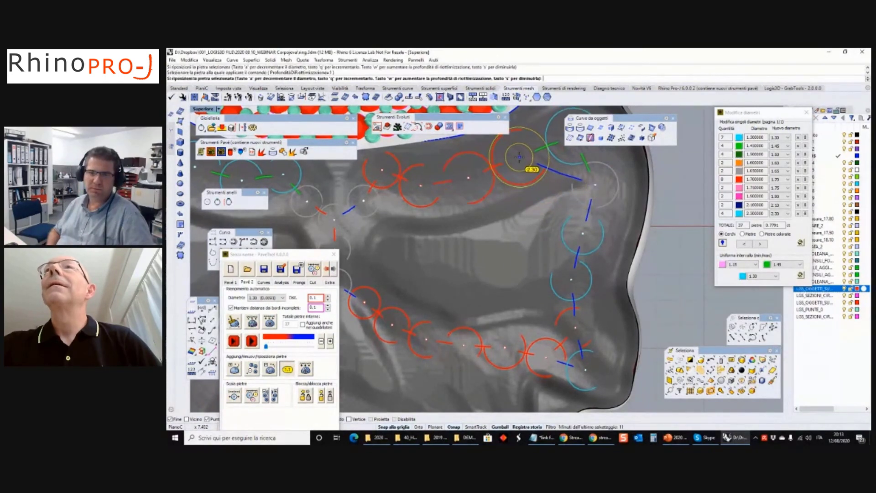
pyautogui.click(519, 157)
# Reposition the two 1.65 mm stones at the mirrored eye socket's lower outer corner
pyautogui.click(575, 327)
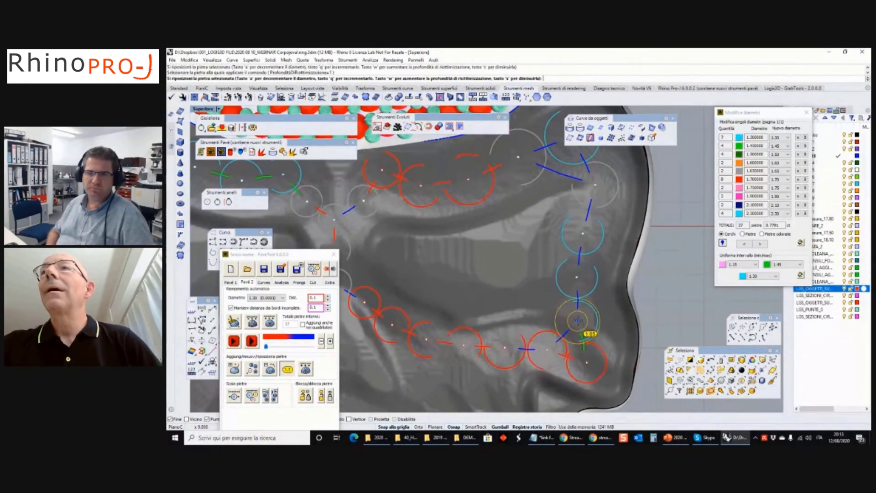
pyautogui.click(576, 328)
pyautogui.click(588, 367)
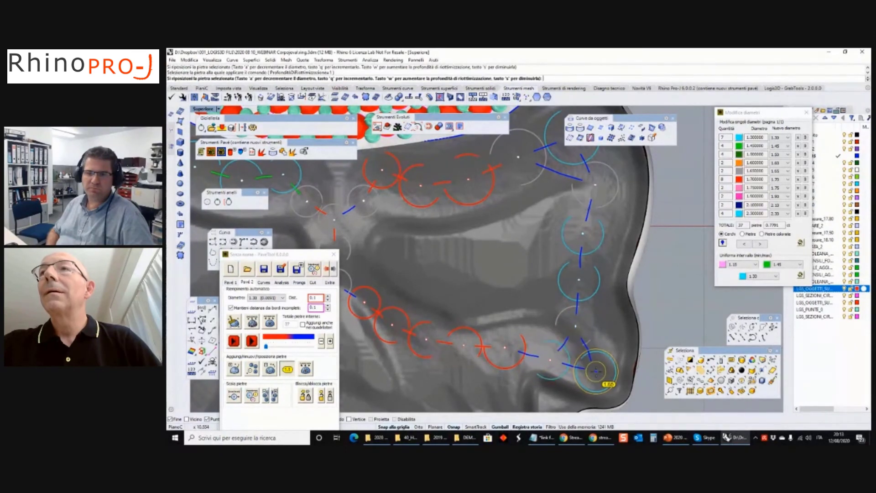
pyautogui.click(590, 369)
pyautogui.rightClick(597, 278)
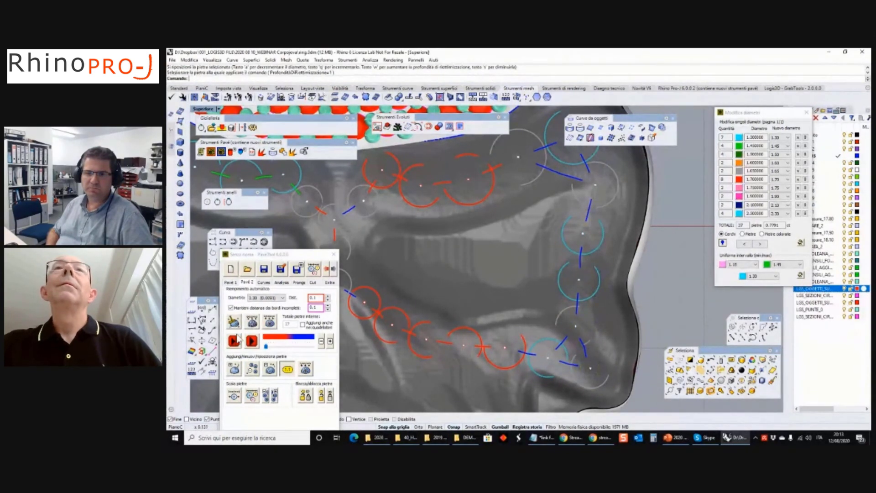
# Display the stones in colour and examine both eye sockets on the whole skull ring in the perspective view
pyautogui.click(762, 234)
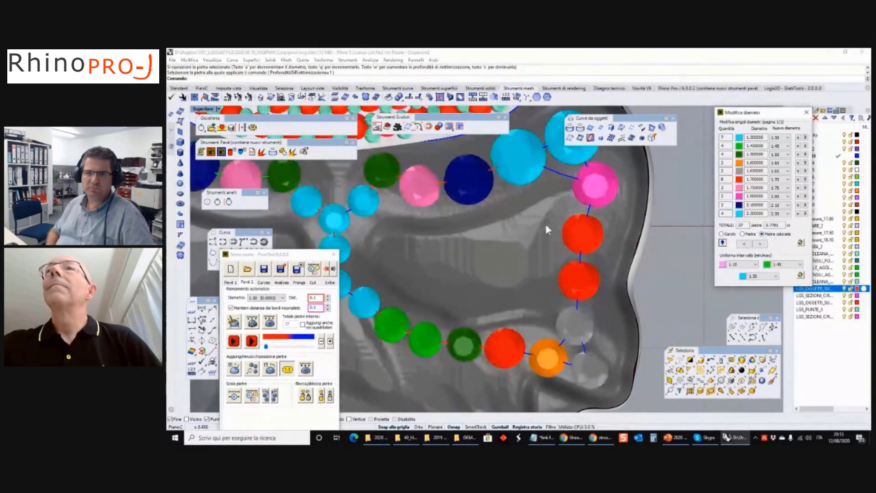
pyautogui.scroll(-5, 546, 224)
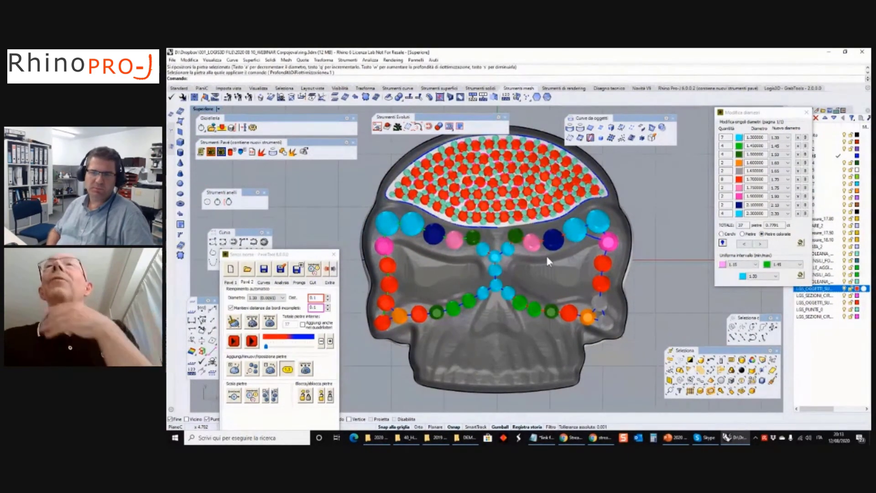
pyautogui.moveTo(780, 112); pyautogui.dragTo(730, 164)
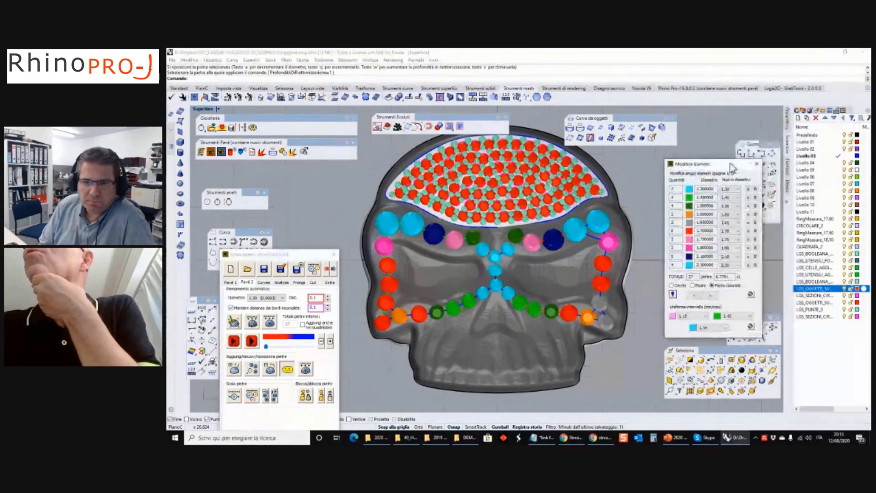
pyautogui.click(788, 124)
pyautogui.moveTo(575, 214); pyautogui.dragTo(519, 221, button='right')
pyautogui.scroll(-3, 499, 255)
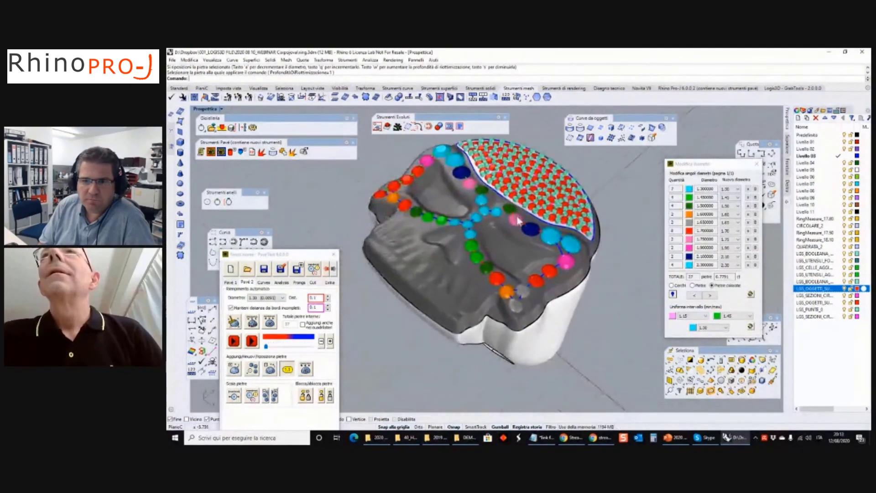
# Generate external prongs around the eye-socket stones with height 0.4, diameter 0.7 and coverage 0.1
pyautogui.click(299, 283)
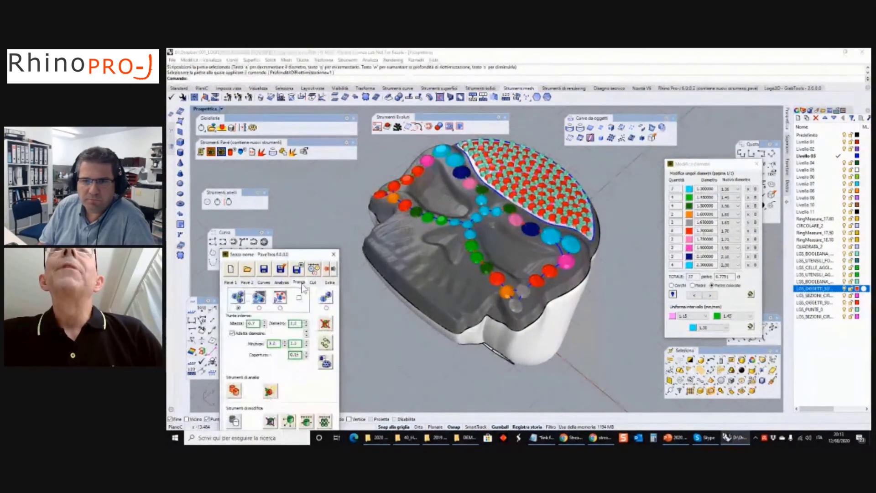
pyautogui.click(259, 308)
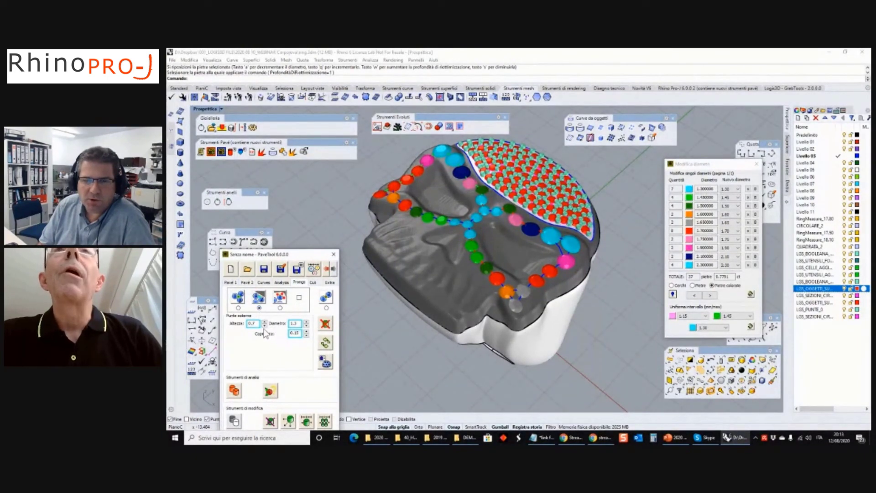
pyautogui.click(264, 325)
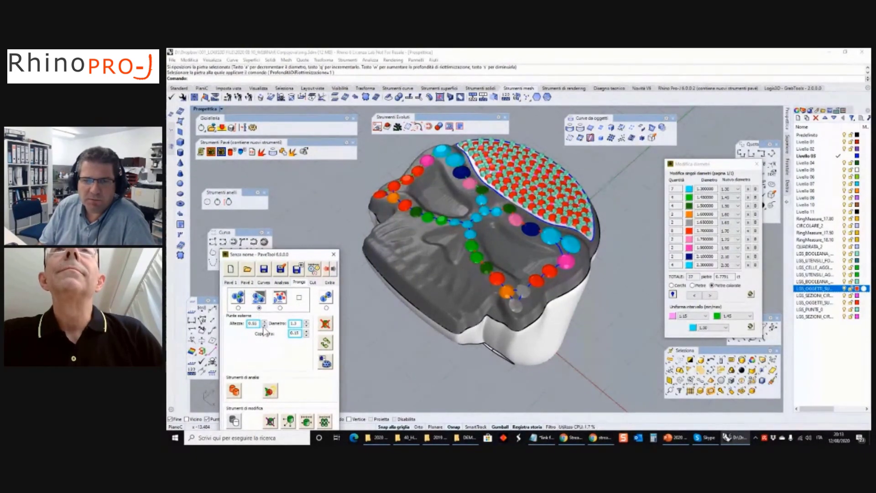
pyautogui.click(306, 325)
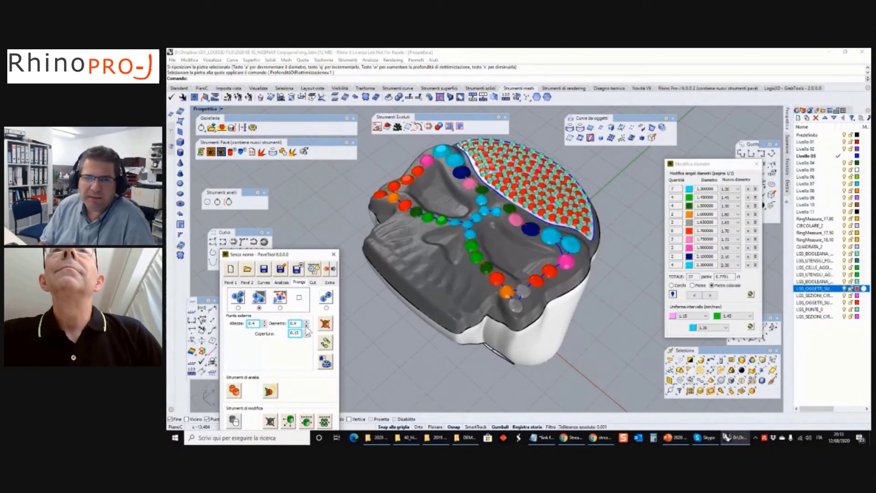
pyautogui.click(306, 326)
pyautogui.click(306, 335)
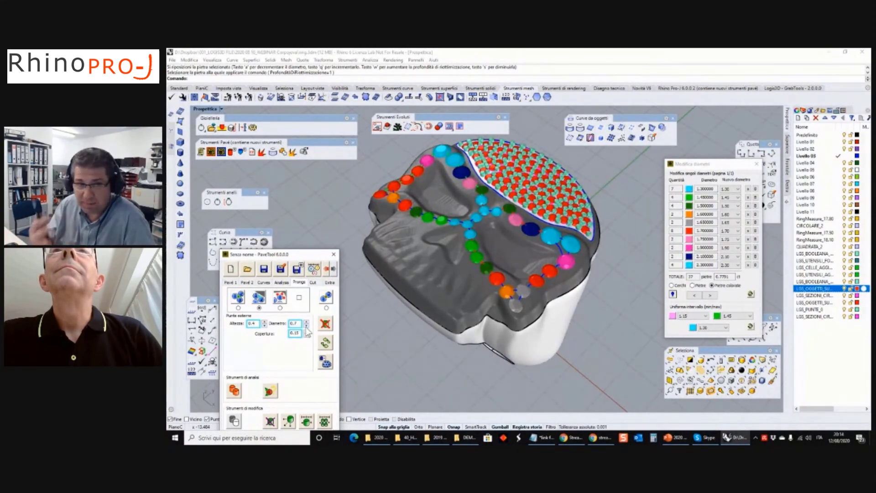
pyautogui.click(325, 343)
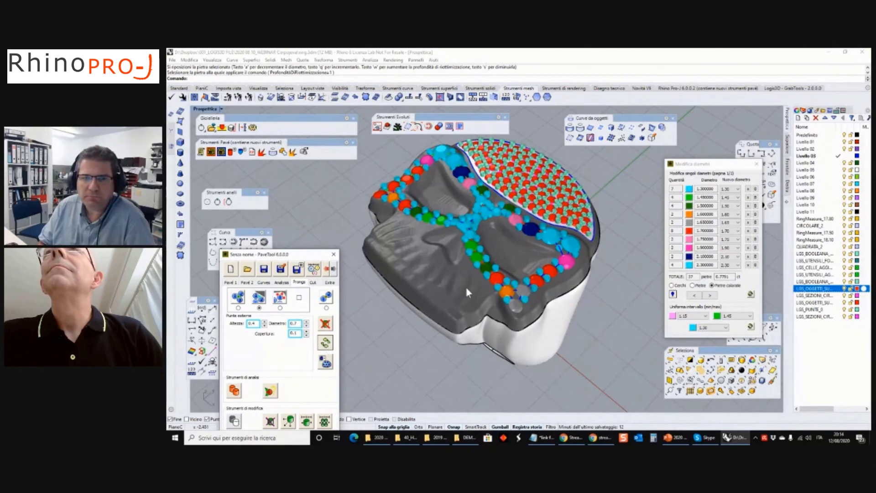
# Add 0.6 diameter prongs on the outer side of the eye socket's lower-corner 1.65 mm stone and its upper-corner 2.30 mm stone
pyautogui.click(296, 421)
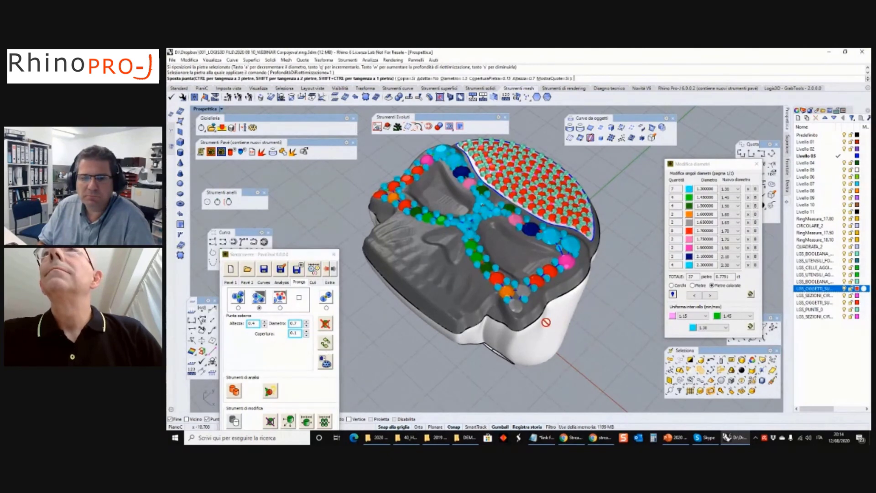
pyautogui.scroll(3, 549, 327)
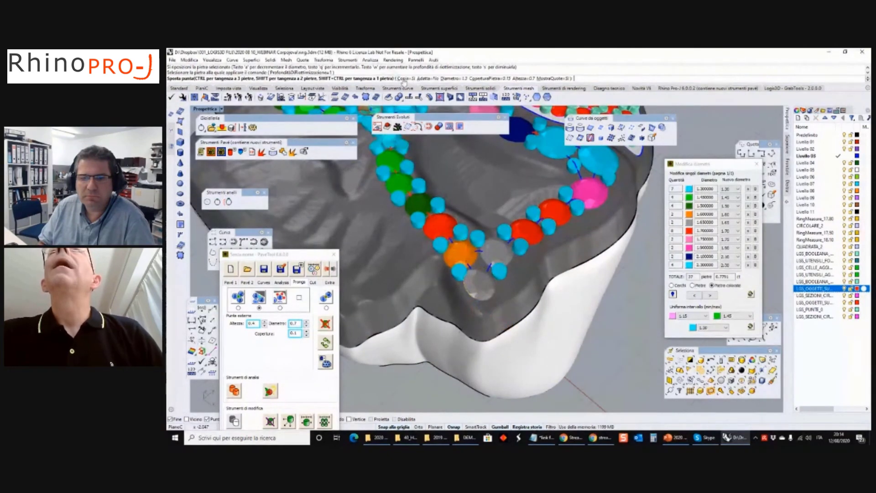
pyautogui.click(458, 78)
pyautogui.write('0')
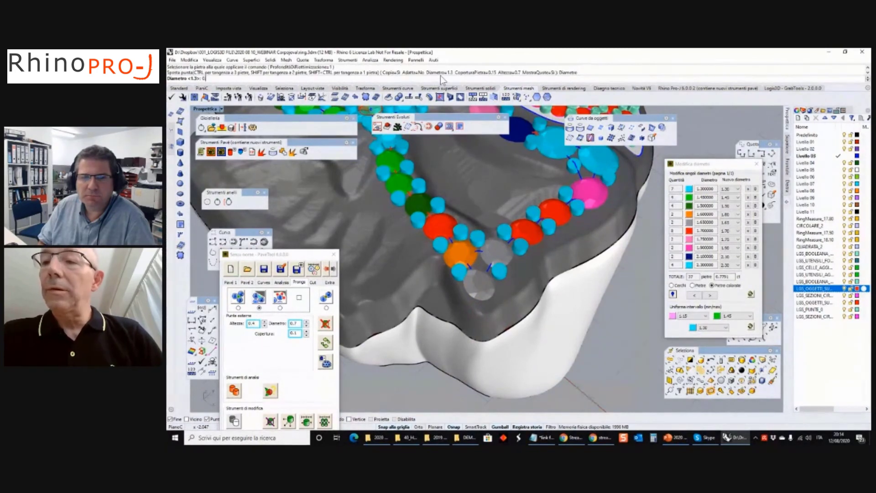
pyautogui.write('.6')
pyautogui.press('Return')
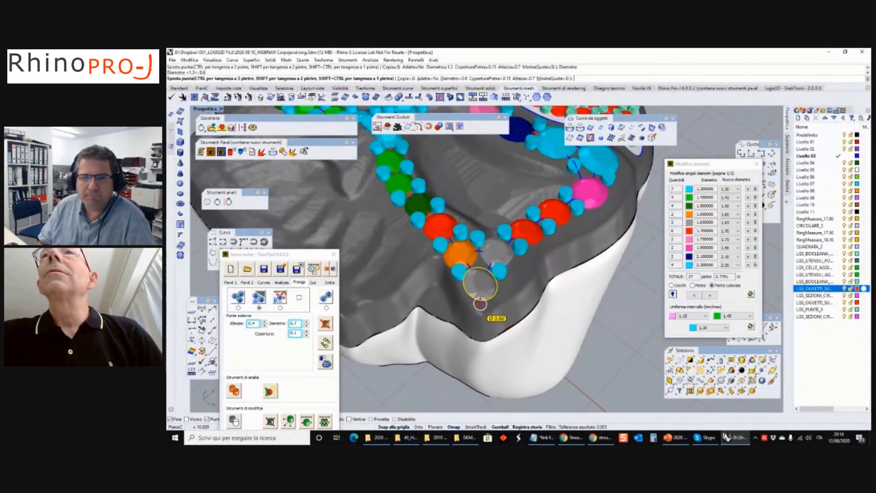
pyautogui.click(477, 302)
pyautogui.click(499, 295)
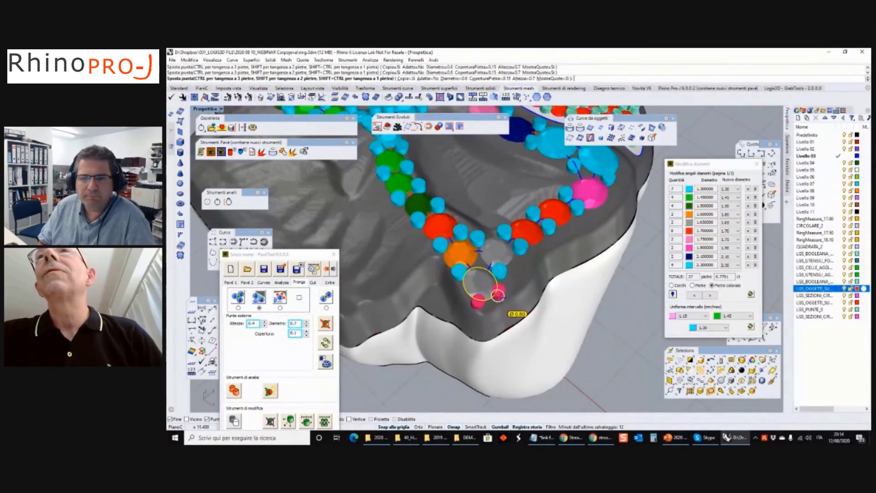
pyautogui.moveTo(555, 264); pyautogui.dragTo(457, 269, button='right')
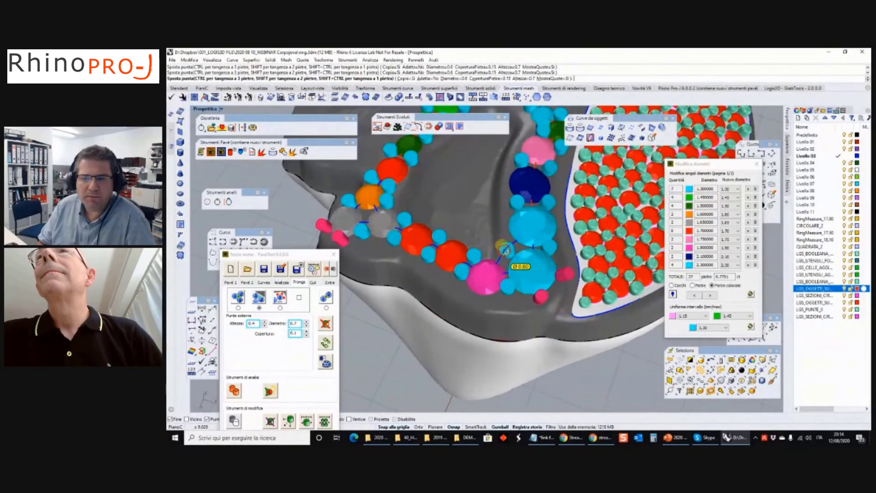
# Add three prongs with diameter 0.6 and height 0.5 along the outer edge of the opposite socket's upper-corner 2.30 mm stone
pyautogui.moveTo(561, 274); pyautogui.dragTo(529, 236, button='right')
pyautogui.scroll(5, 529, 236)
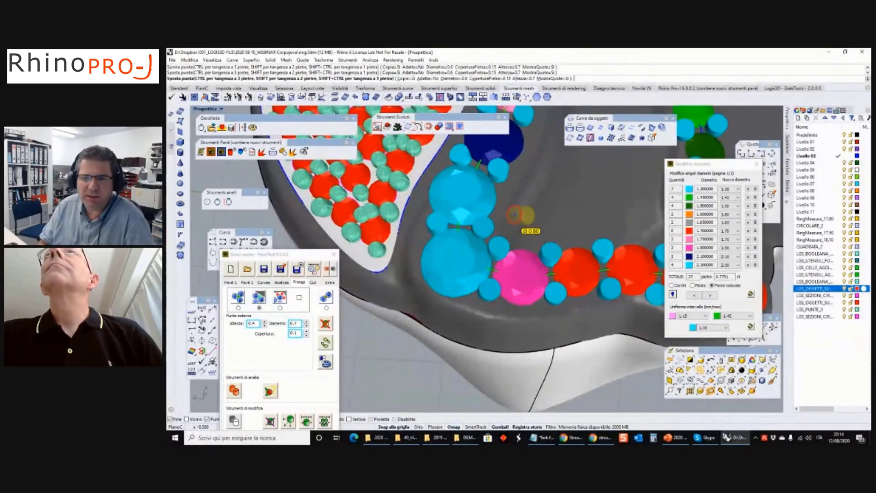
pyautogui.click(521, 78)
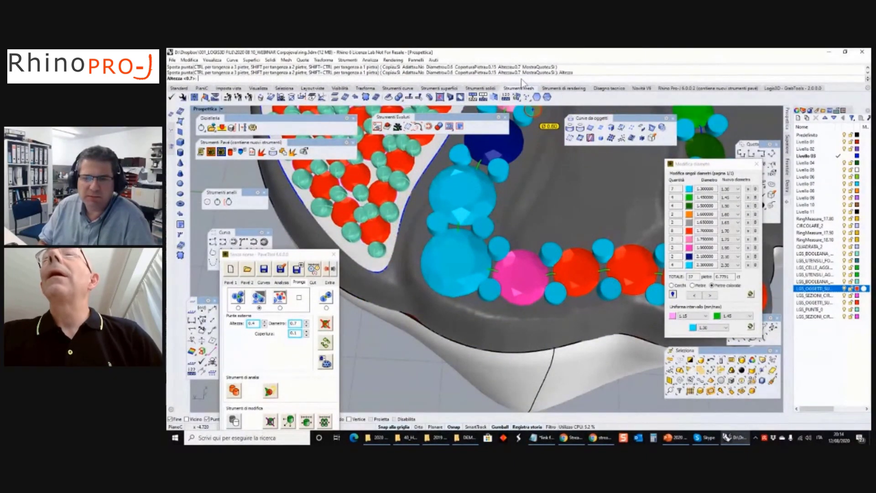
pyautogui.write('0.5')
pyautogui.press('Return')
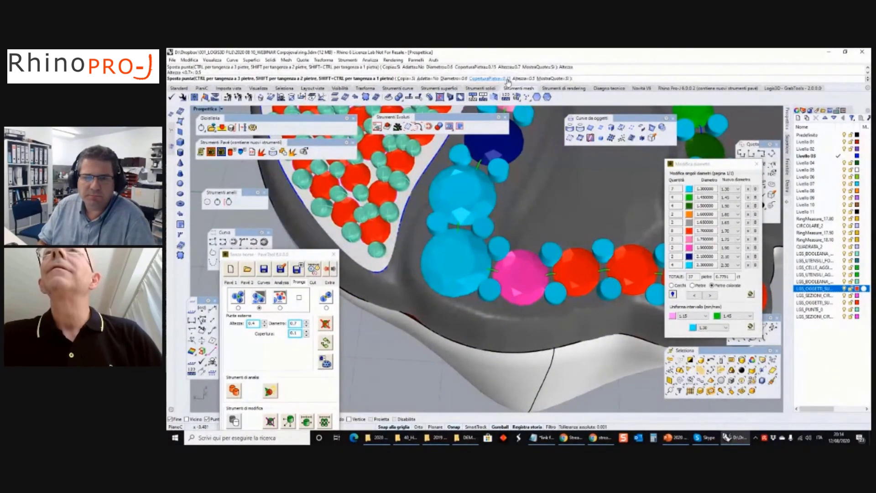
pyautogui.click(417, 246)
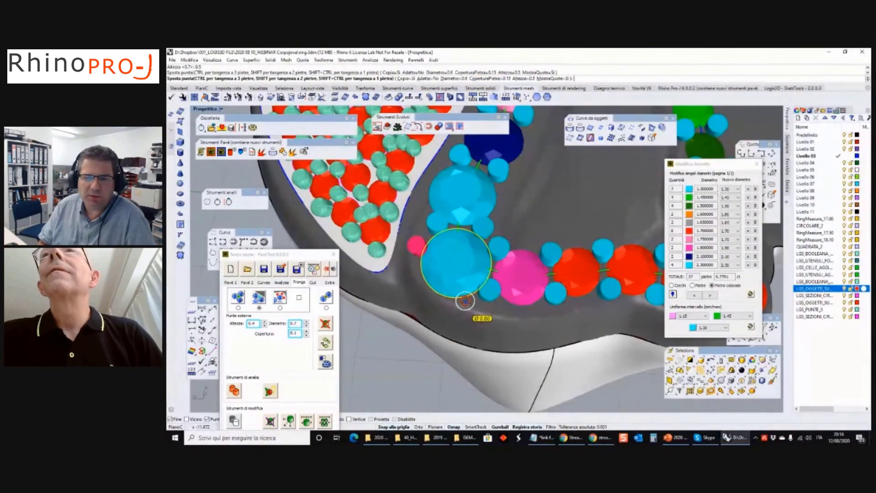
pyautogui.click(465, 301)
pyautogui.click(427, 290)
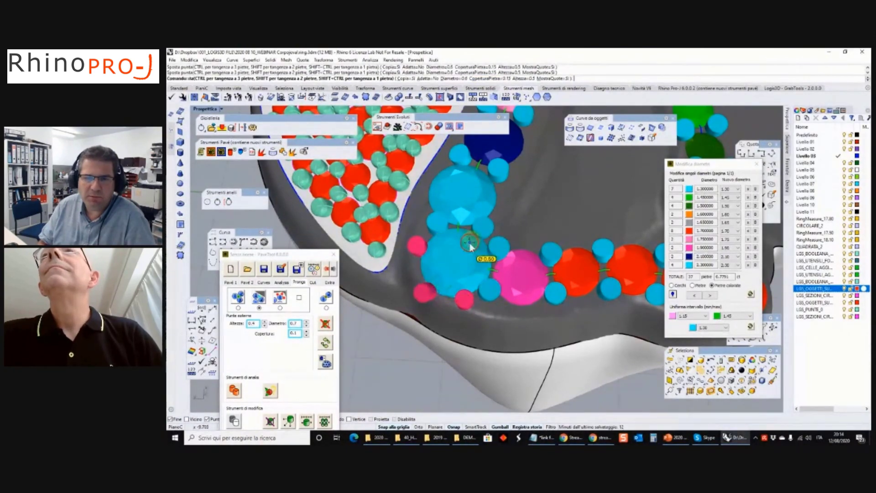
pyautogui.rightClick(471, 247)
# Remove the prongs around the first socket's outermost 2.30 mm brow stone, including those shared with its neighbouring stones
pyautogui.moveTo(471, 246); pyautogui.dragTo(555, 219, button='right')
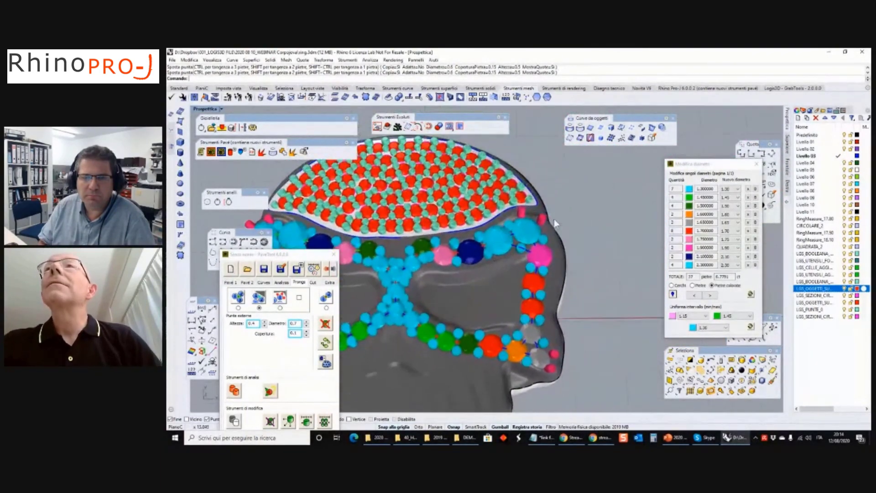
pyautogui.click(288, 420)
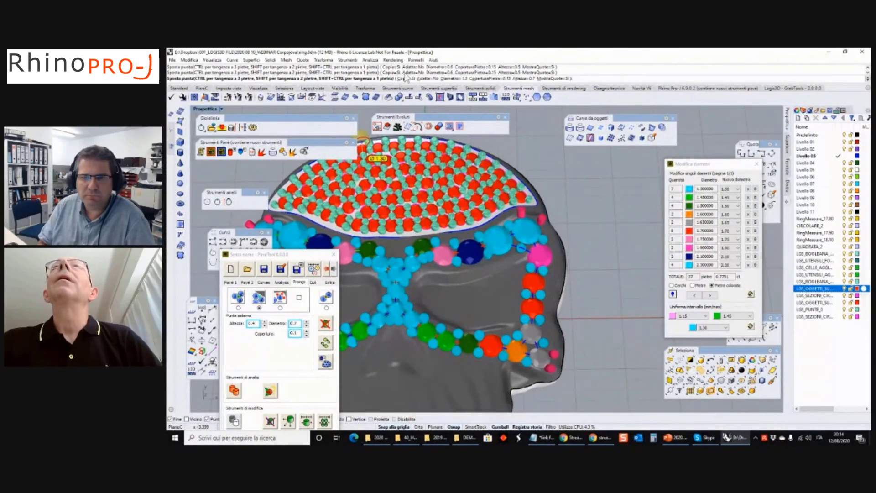
pyautogui.click(406, 79)
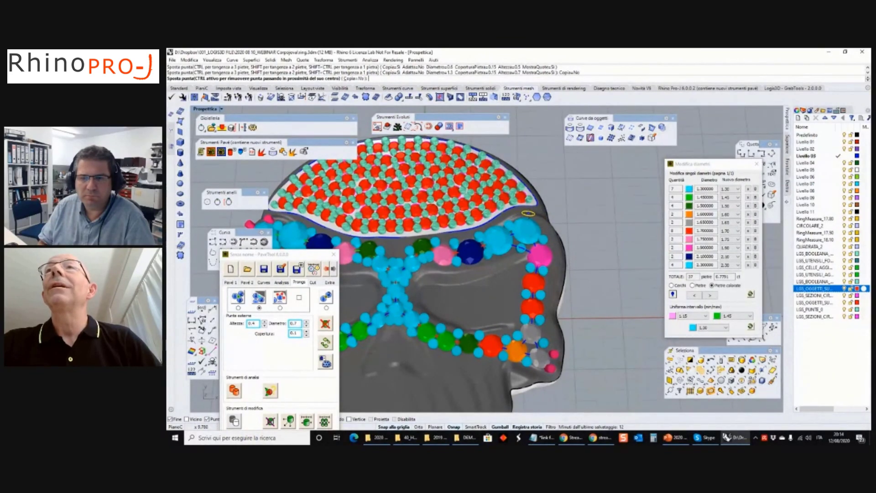
pyautogui.scroll(1, 521, 219)
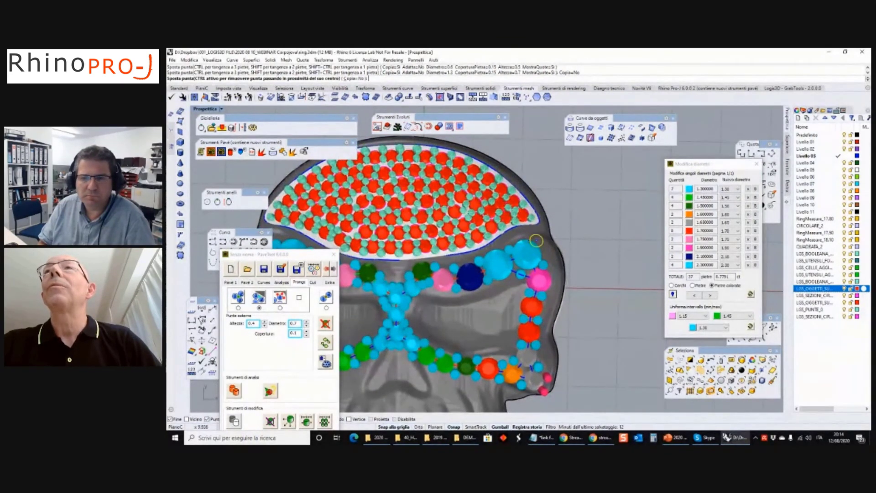
pyautogui.scroll(3, 548, 254)
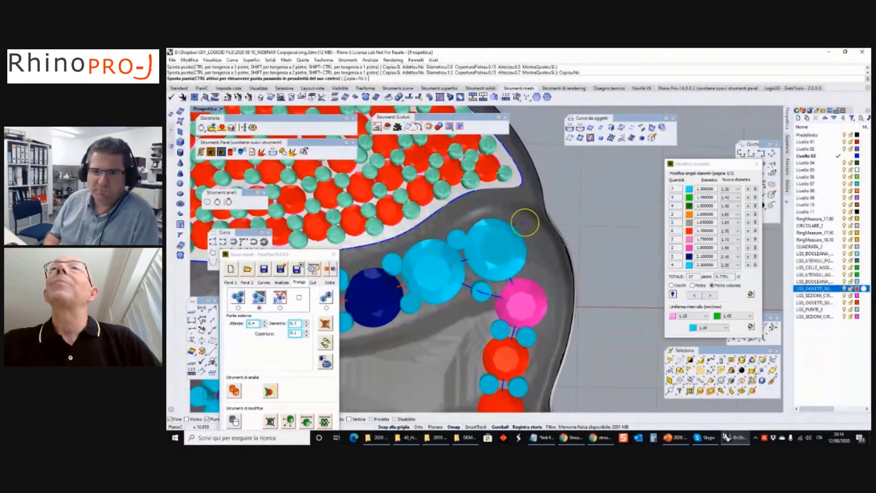
pyautogui.scroll(-3, 454, 230)
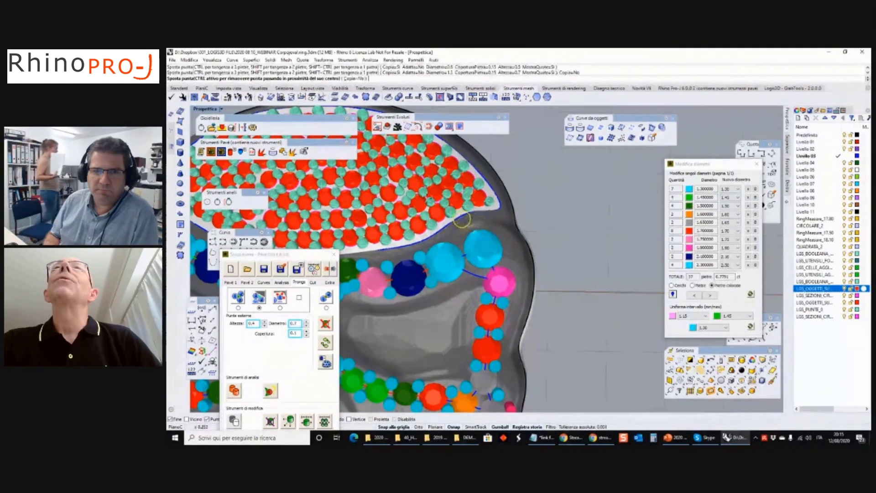
# Add prongs of diameter 0.6 and height 0.4: two between the 2.30 mm brow stones and two on the outermost one's outer edge
pyautogui.click(350, 79)
pyautogui.scroll(4, 461, 247)
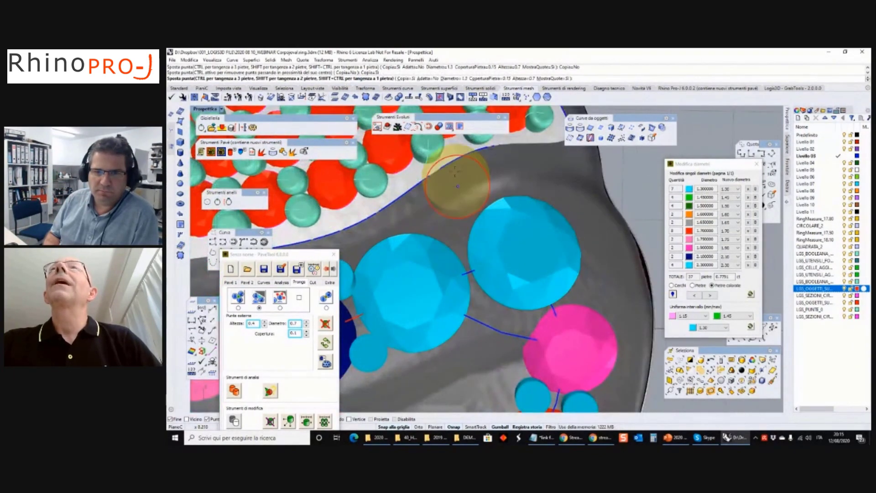
pyautogui.click(451, 79)
pyautogui.write('0')
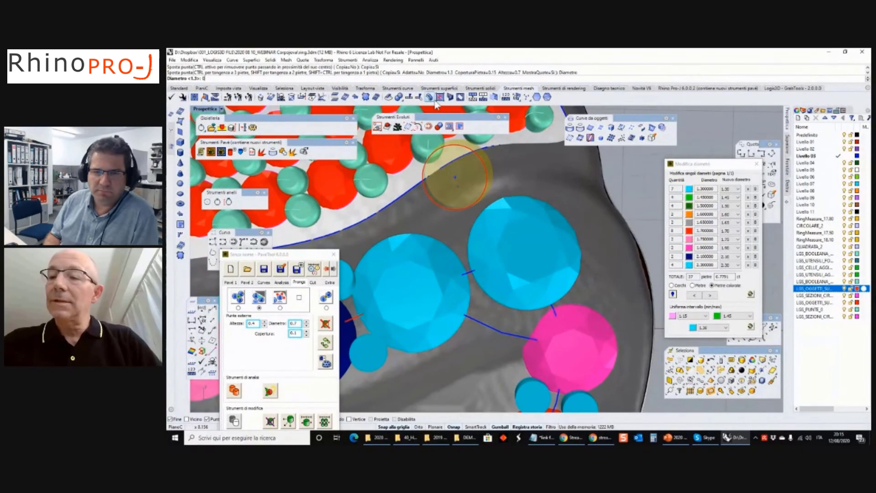
pyautogui.write('.6')
pyautogui.press('Return')
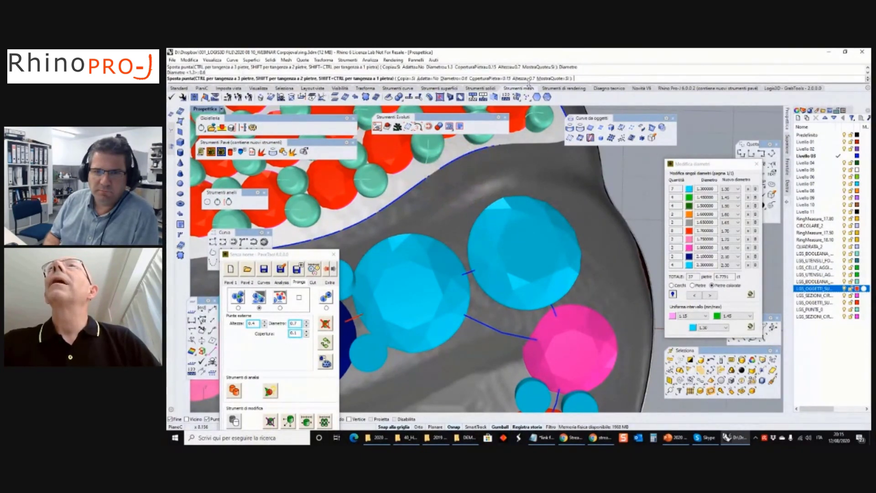
pyautogui.click(523, 78)
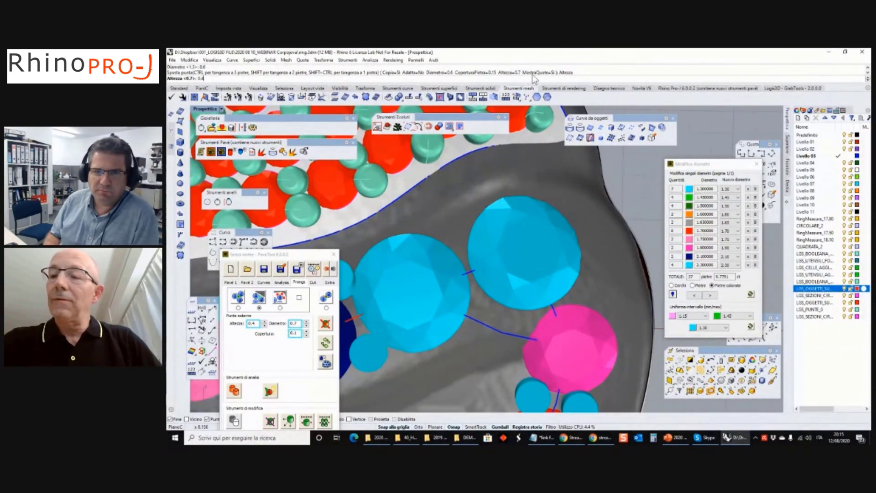
pyautogui.write('0.4')
pyautogui.press('Return')
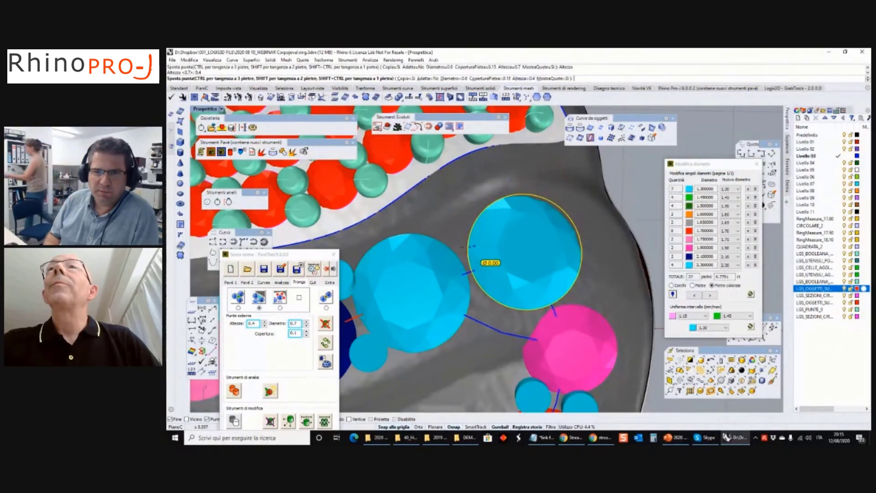
pyautogui.click(467, 246)
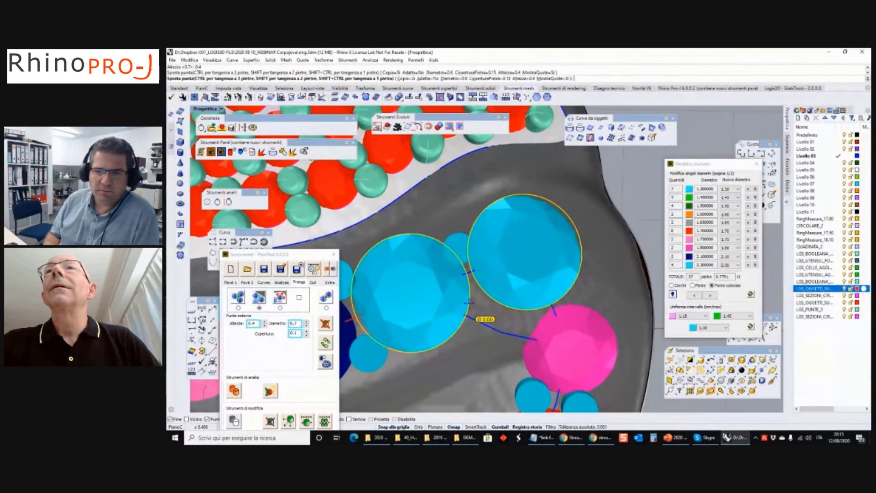
pyautogui.click(470, 302)
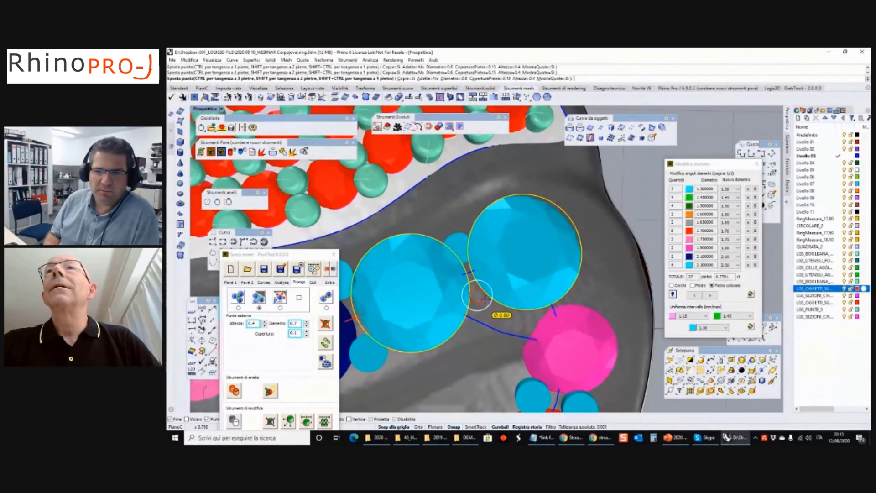
pyautogui.click(514, 193)
pyautogui.click(584, 215)
pyautogui.rightClick(582, 263)
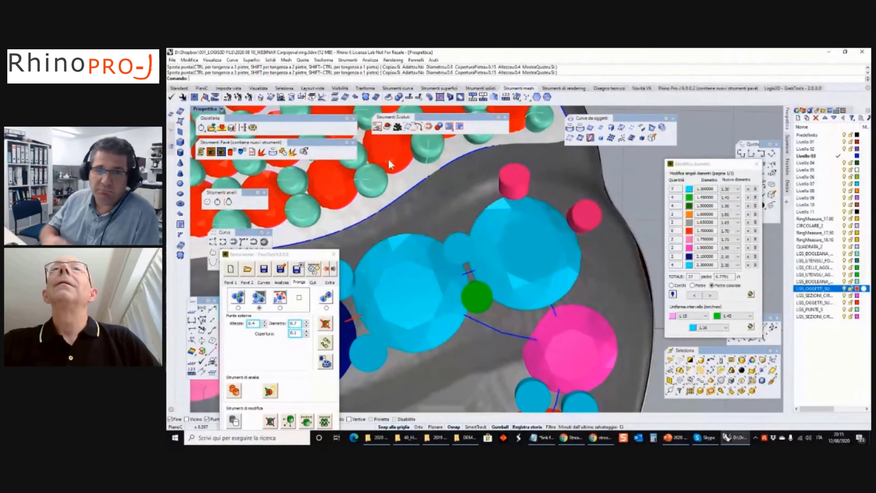
# Add a prong of diameter 0.6 and height 0.5 between the outermost 2.30 mm brow stone and the pink 1.90 mm stone
pyautogui.scroll(-3, 583, 249)
pyautogui.scroll(2, 538, 227)
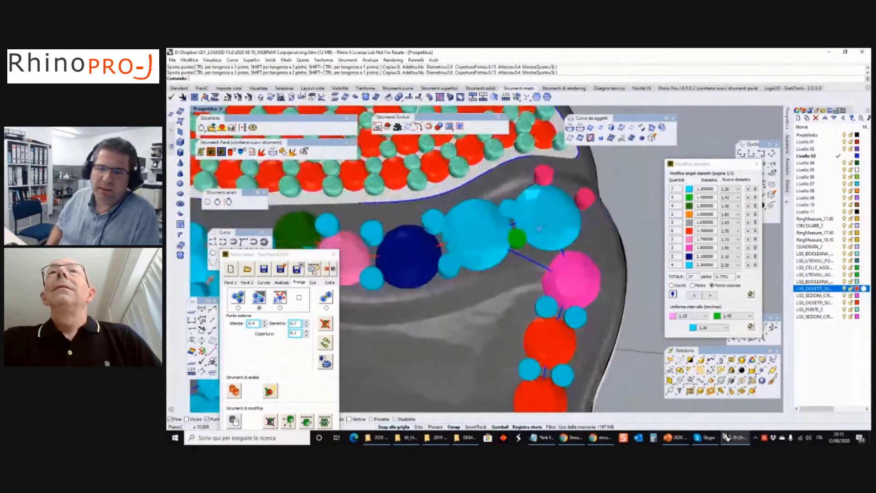
pyautogui.scroll(1, 538, 227)
pyautogui.click(293, 421)
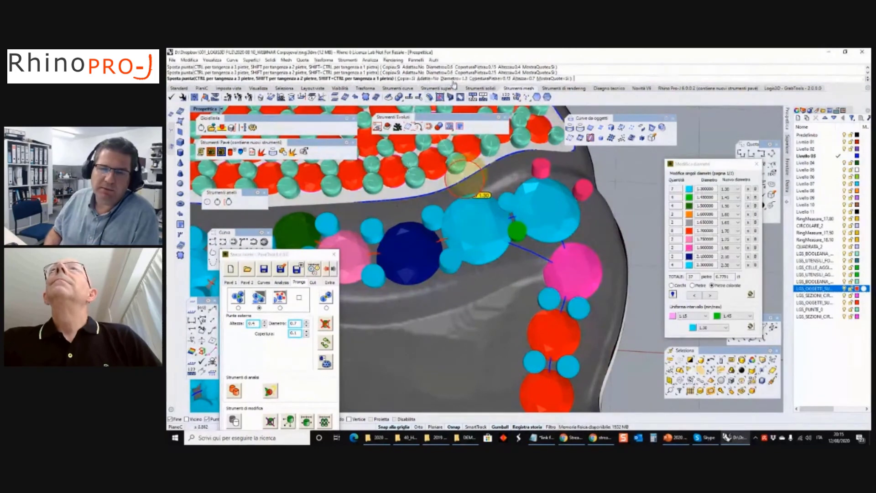
pyautogui.click(456, 78)
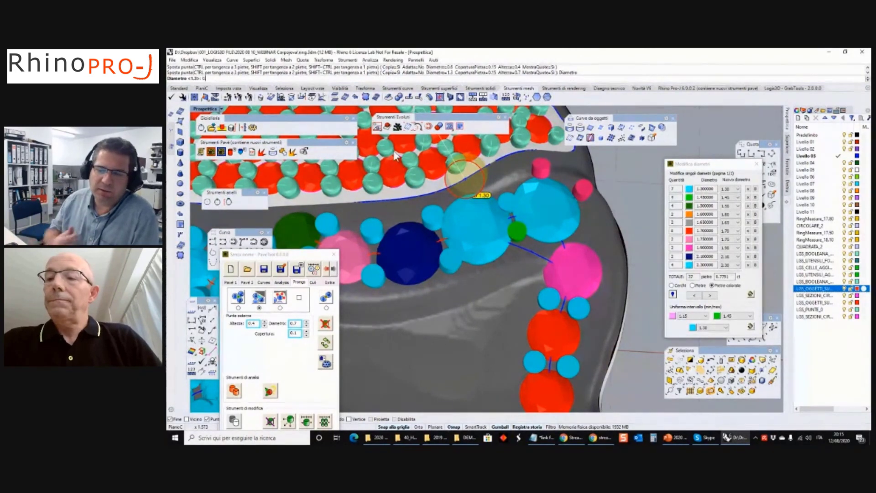
pyautogui.write('0.6')
pyautogui.press('Return')
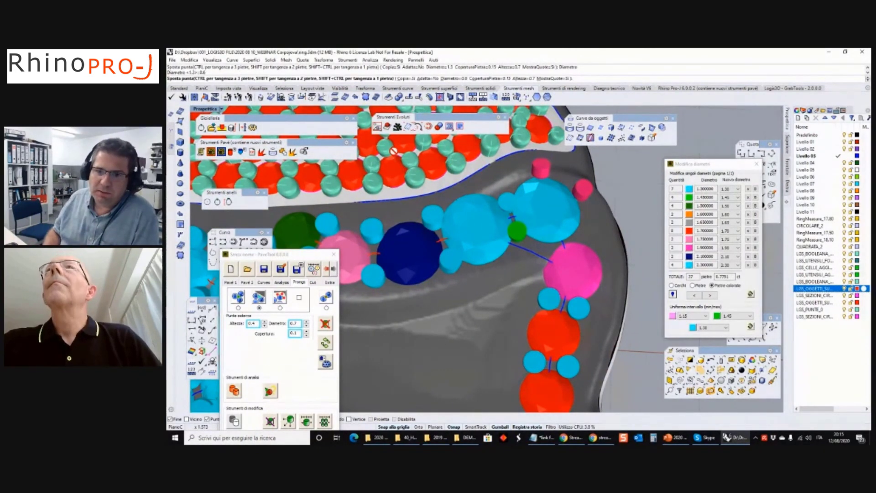
pyautogui.click(527, 79)
pyautogui.write('0')
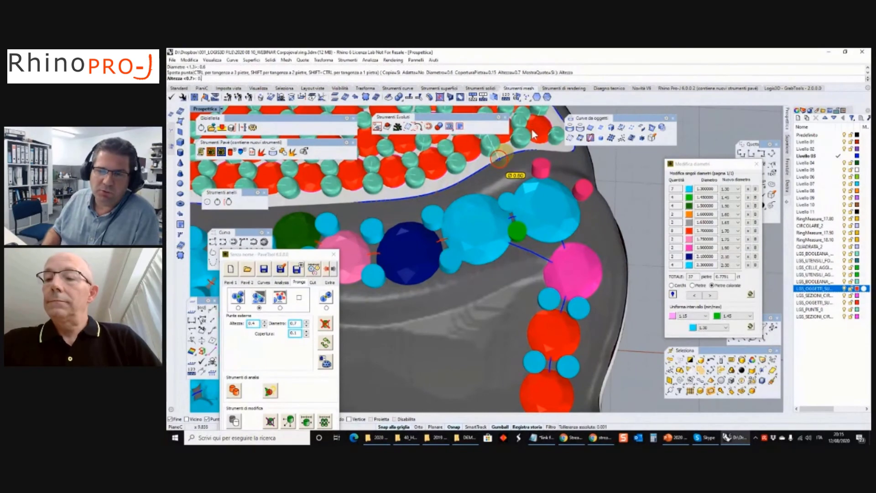
pyautogui.write('.5')
pyautogui.press('Return')
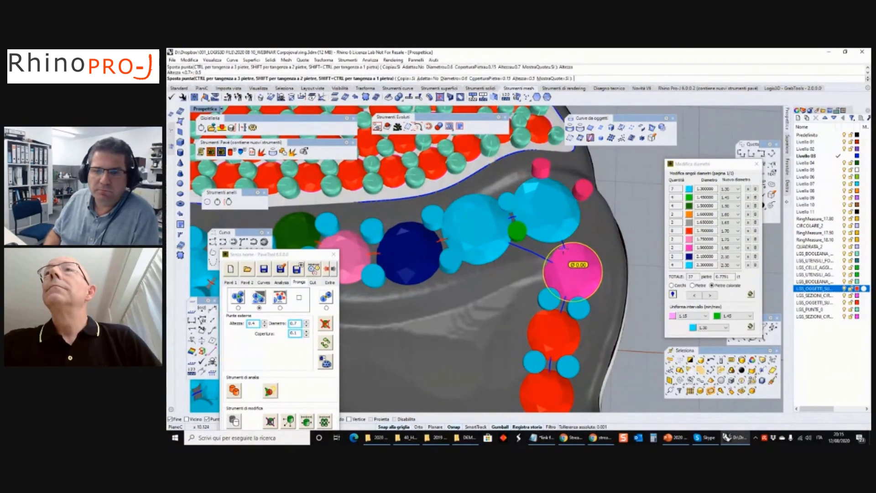
pyautogui.click(551, 247)
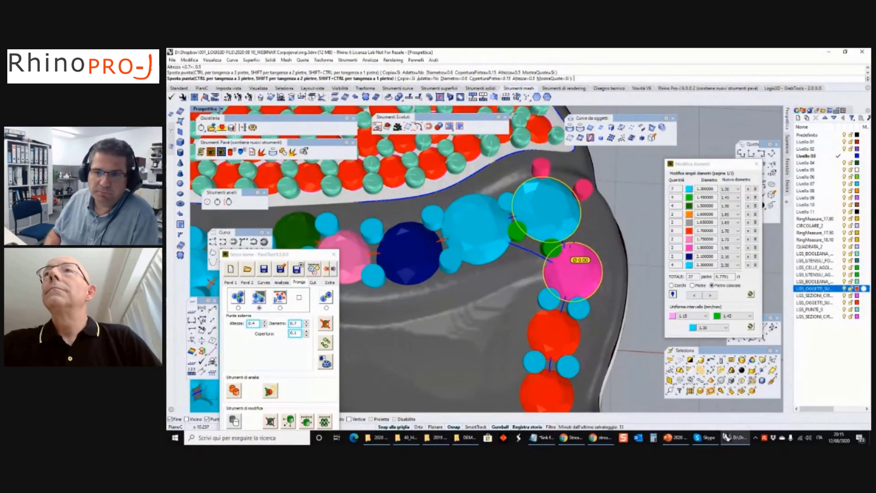
pyautogui.press('Escape')
pyautogui.scroll(-3, 543, 256)
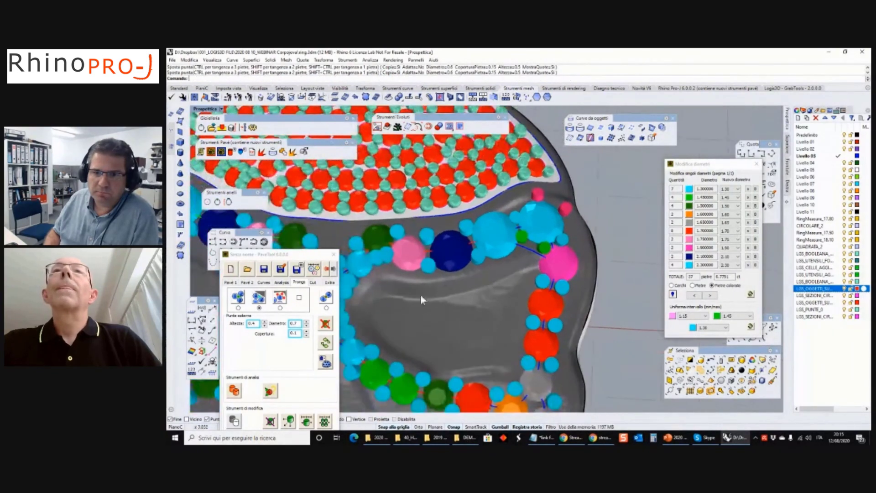
# Position the faceted gem objects on the eye-socket stones and show the whole skull front
pyautogui.click(330, 283)
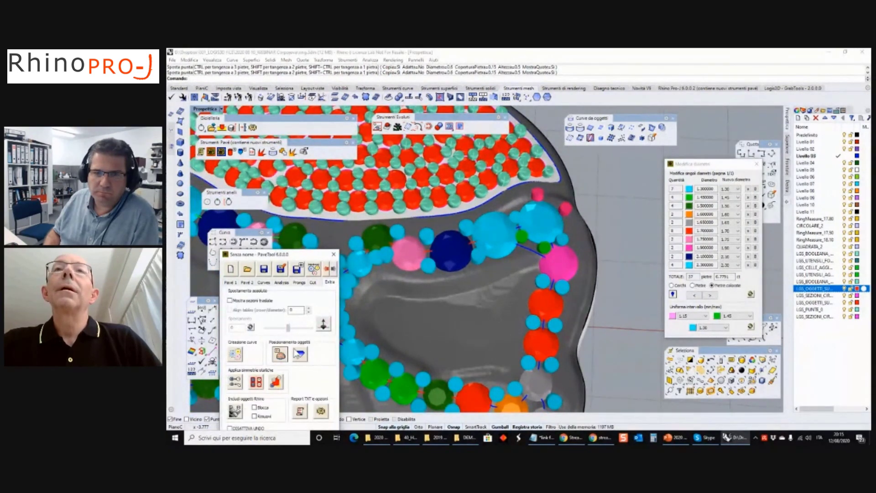
pyautogui.click(298, 353)
pyautogui.scroll(-4, 483, 303)
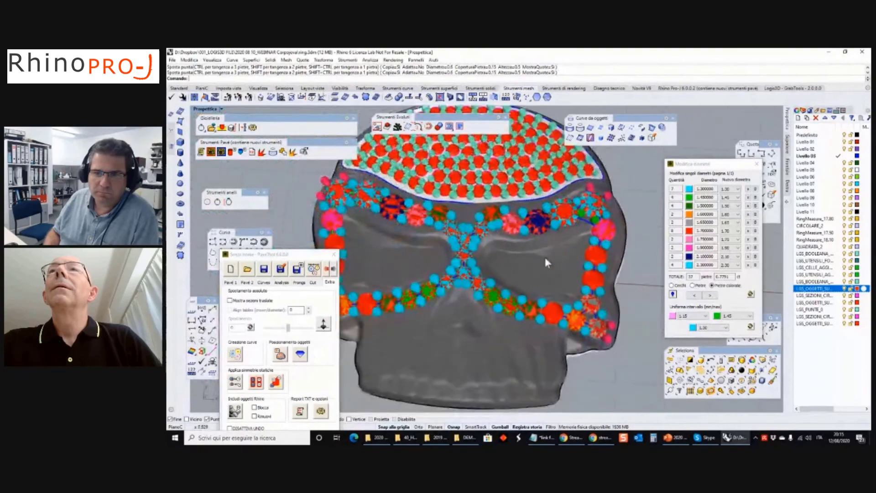
# Create the rounded-cylinder prongs for the eye-socket pavé and close the pavé tool without saving the pavé
pyautogui.moveTo(545, 259); pyautogui.dragTo(494, 231, button='right')
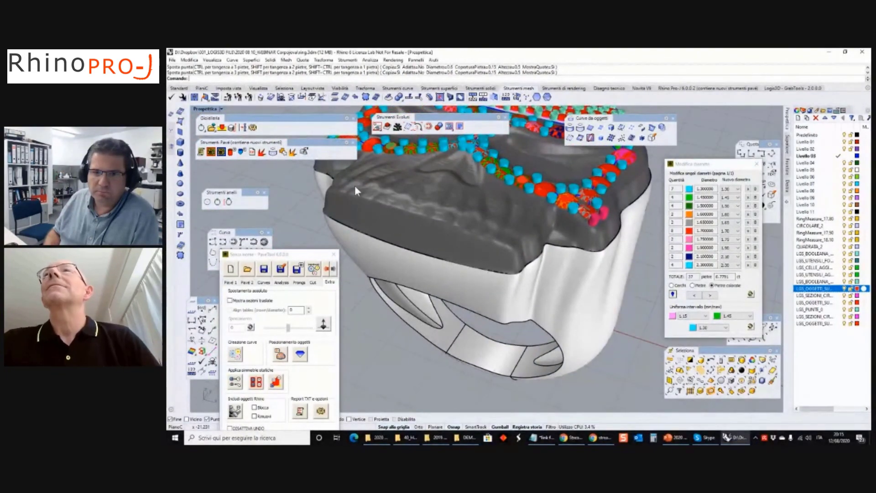
pyautogui.moveTo(460, 218); pyautogui.dragTo(487, 244, button='right')
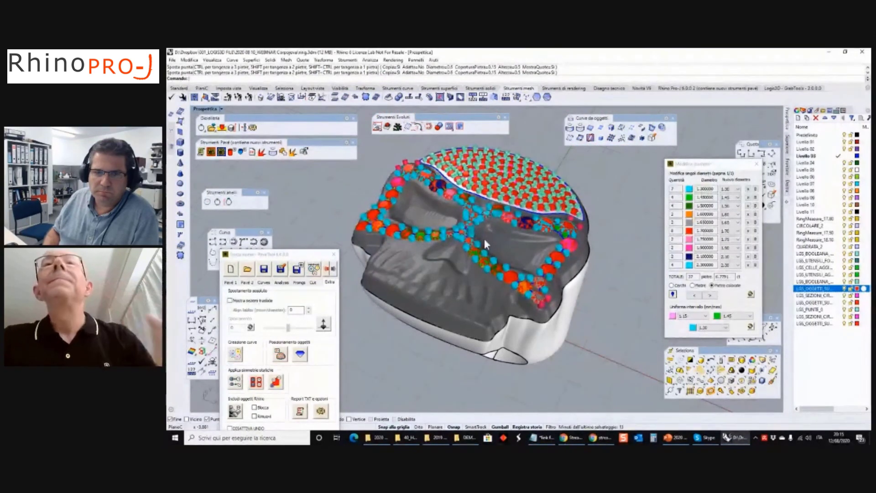
pyautogui.moveTo(321, 255); pyautogui.dragTo(311, 197)
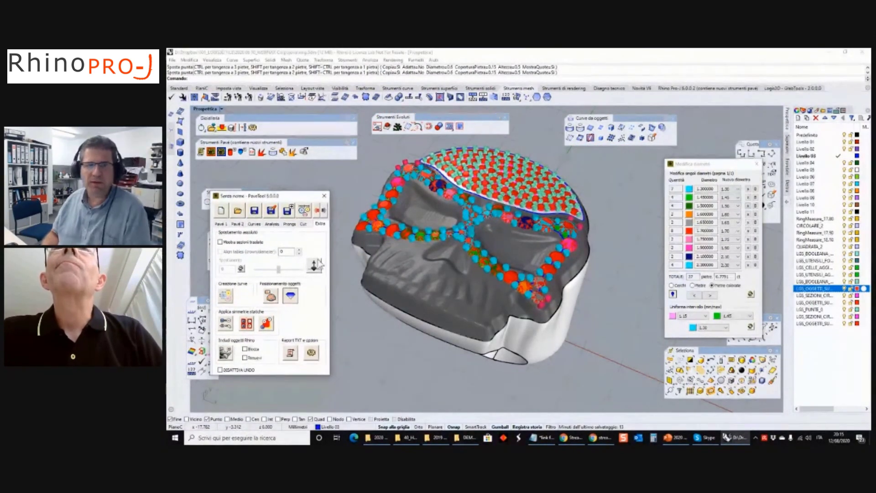
pyautogui.click(303, 224)
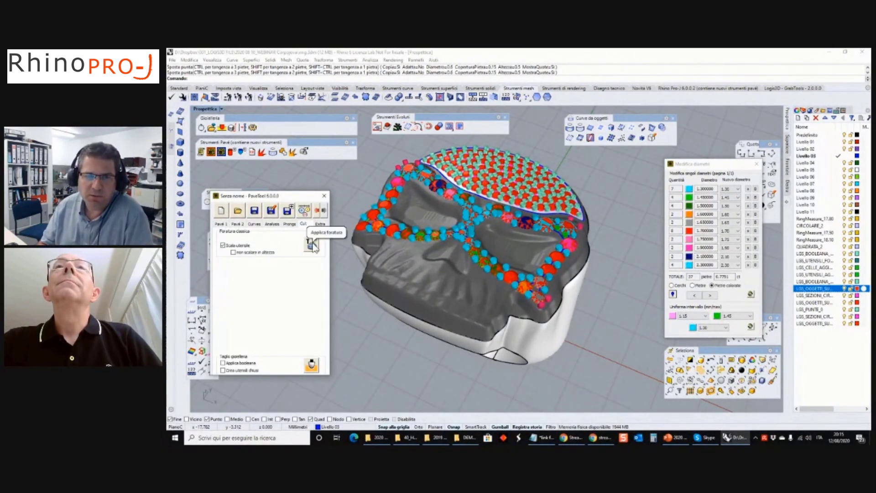
pyautogui.click(288, 224)
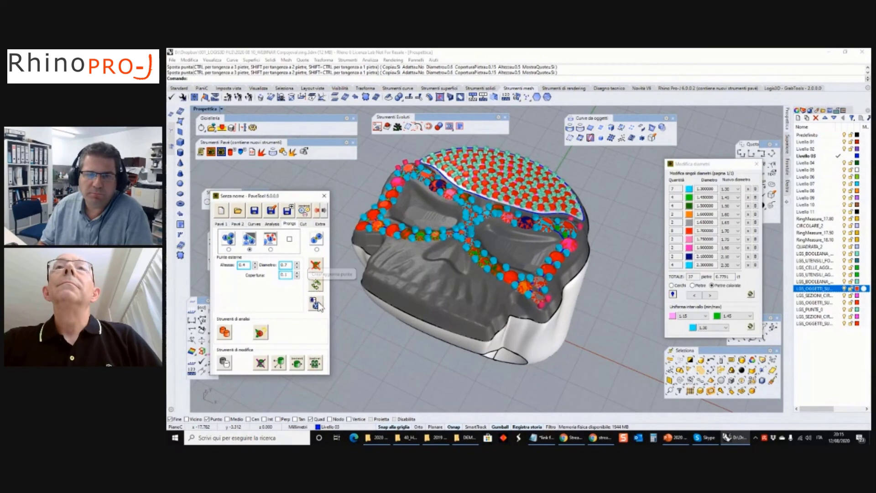
pyautogui.click(315, 284)
pyautogui.click(203, 197)
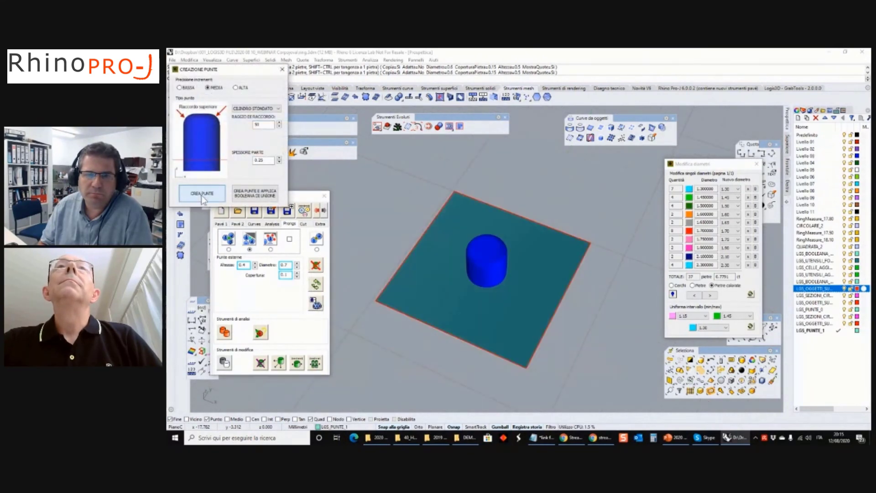
pyautogui.click(325, 197)
pyautogui.click(522, 273)
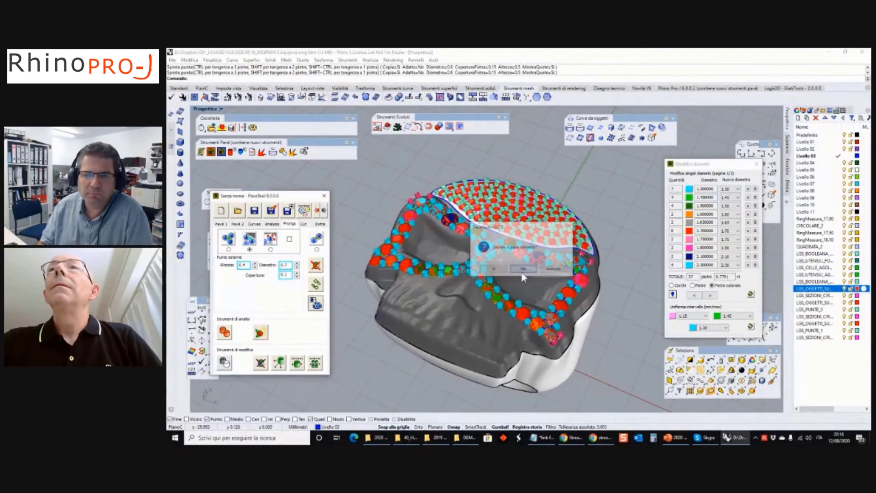
# Examine the stones and prongs around the skull's eye sockets and forehead, up close and on the whole ring
pyautogui.scroll(5, 522, 272)
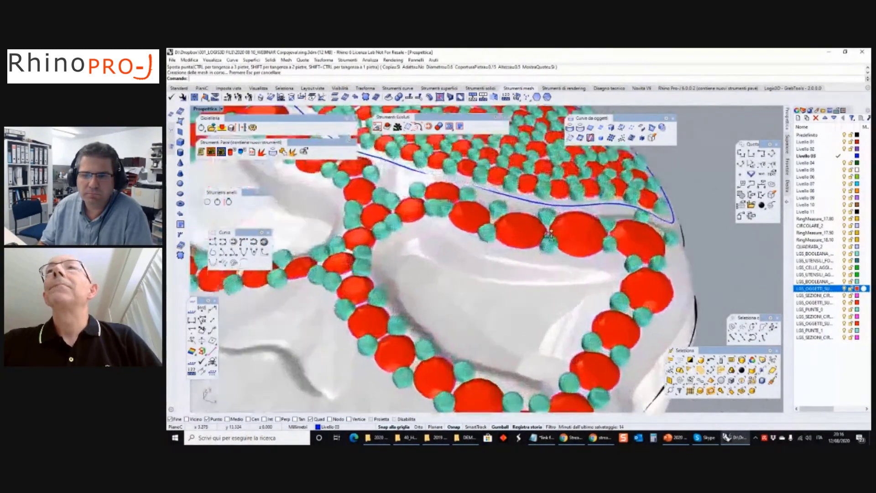
pyautogui.scroll(-5, 546, 281)
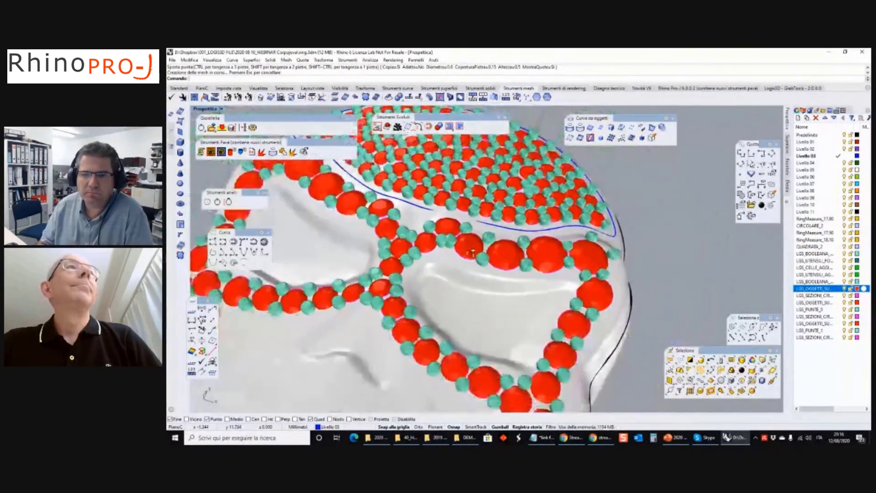
pyautogui.scroll(-4, 475, 270)
pyautogui.moveTo(475, 270); pyautogui.dragTo(519, 269, button='right')
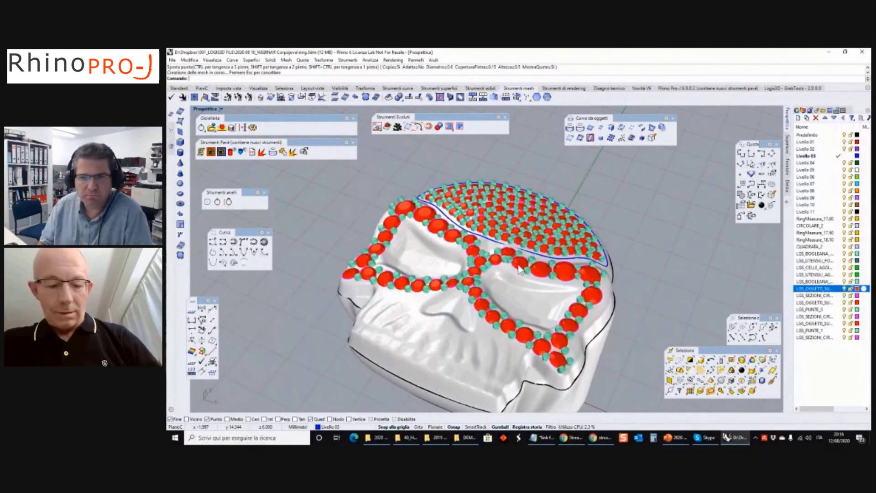
pyautogui.moveTo(516, 245); pyautogui.dragTo(513, 233, button='right')
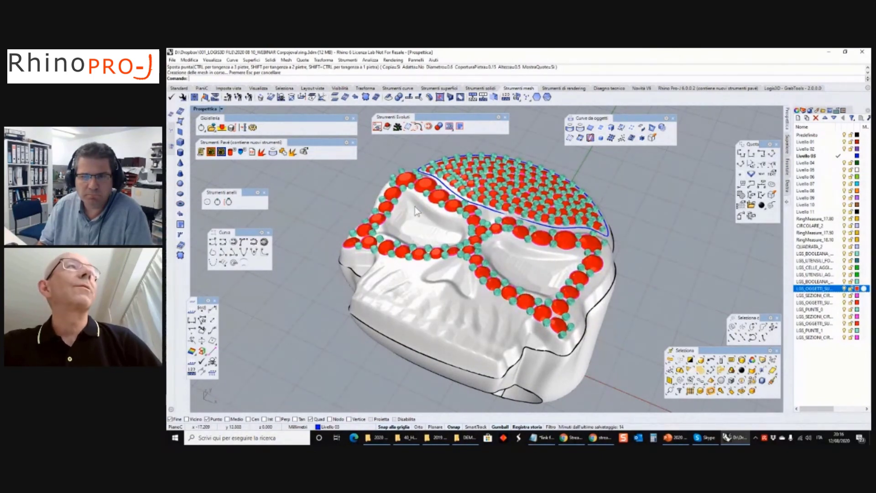
pyautogui.click(783, 89)
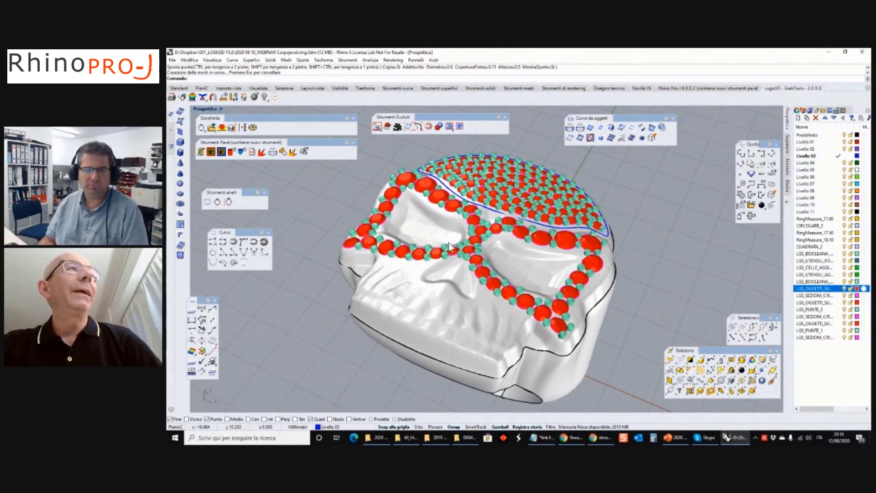
pyautogui.moveTo(468, 251)
pyautogui.mouseDown(button='right')
pyautogui.moveTo(476, 237)
pyautogui.moveTo(478, 244)
pyautogui.mouseUp(button='right')
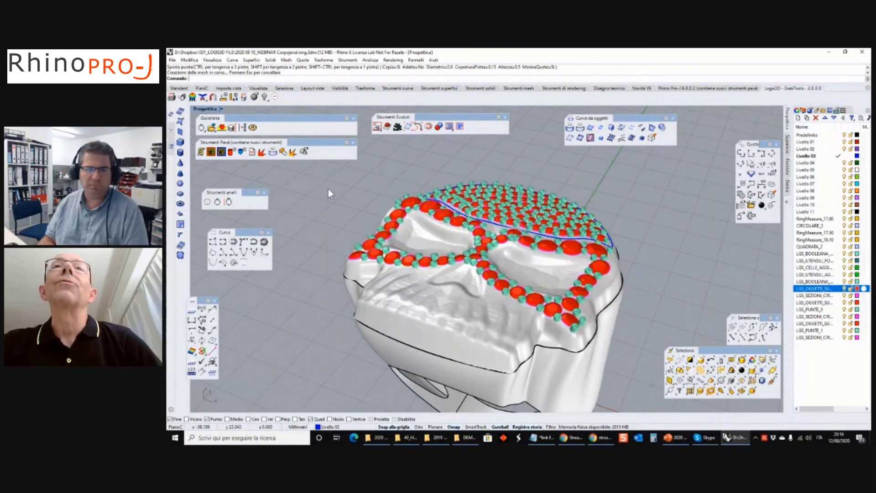
pyautogui.moveTo(449, 292); pyautogui.dragTo(463, 243, button='right')
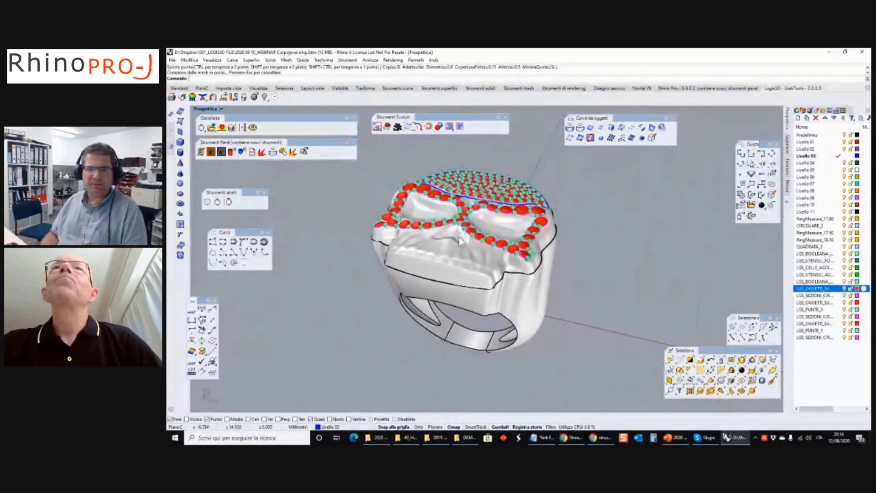
# Save the skull ring model as an incremental version
pyautogui.click(179, 89)
pyautogui.moveTo(312, 172)
pyautogui.mouseDown(button='right')
pyautogui.moveTo(320, 177)
pyautogui.moveTo(311, 168)
pyautogui.mouseUp(button='right')
pyautogui.click(172, 61)
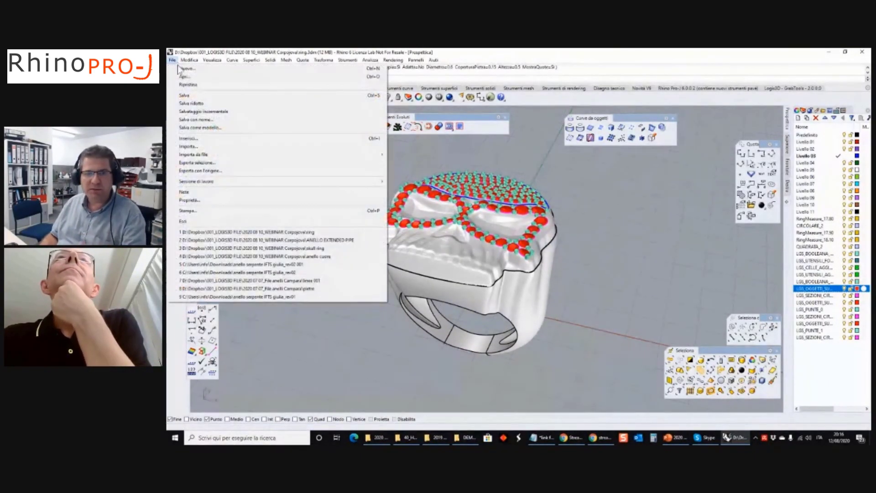
pyautogui.click(197, 112)
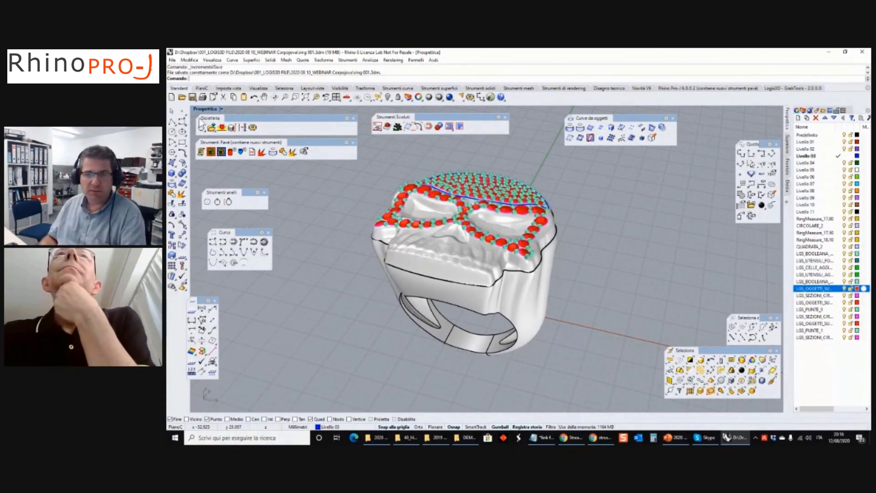
# Open the ANELLO EXTENDED PIPE ring file and bring the lattice-covered ring fully into view
pyautogui.click(182, 97)
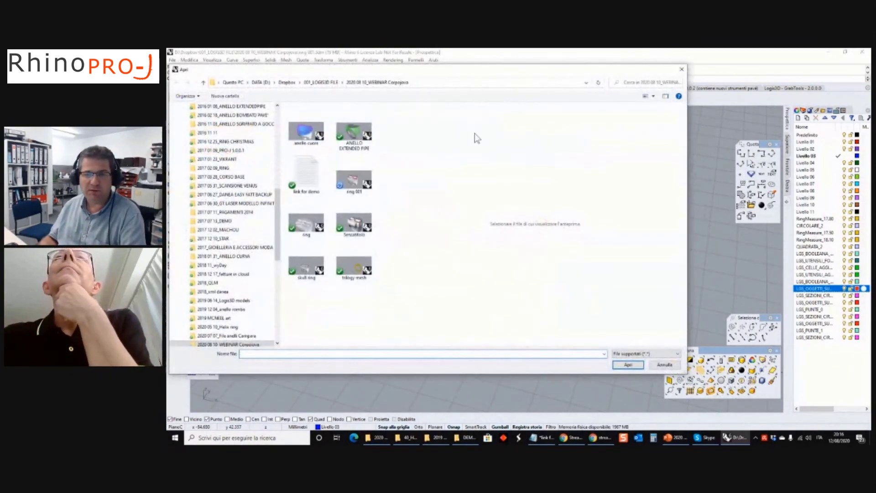
pyautogui.doubleClick(356, 135)
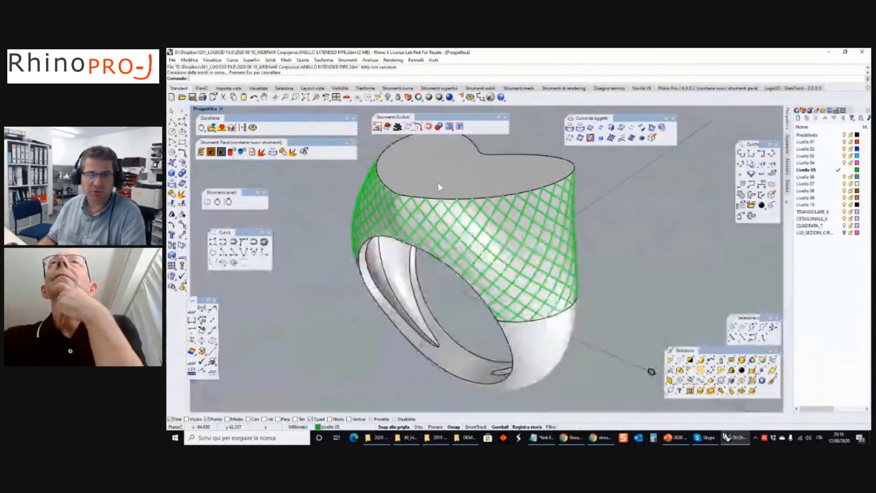
pyautogui.moveTo(501, 222); pyautogui.dragTo(484, 235, button='right')
pyautogui.scroll(-2, 481, 231)
pyautogui.scroll(2, 483, 235)
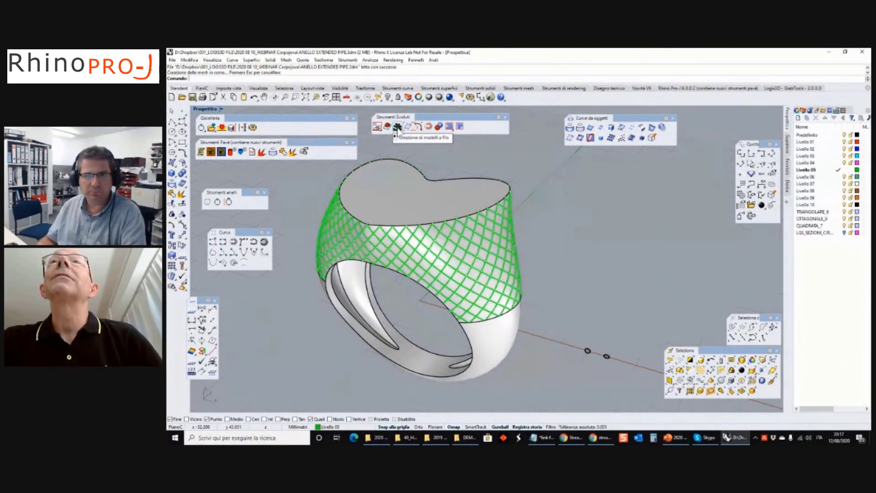
# Start ExtendedPipe with the ring body as base object and all curves on layer Livello 05 as rails
pyautogui.click(397, 128)
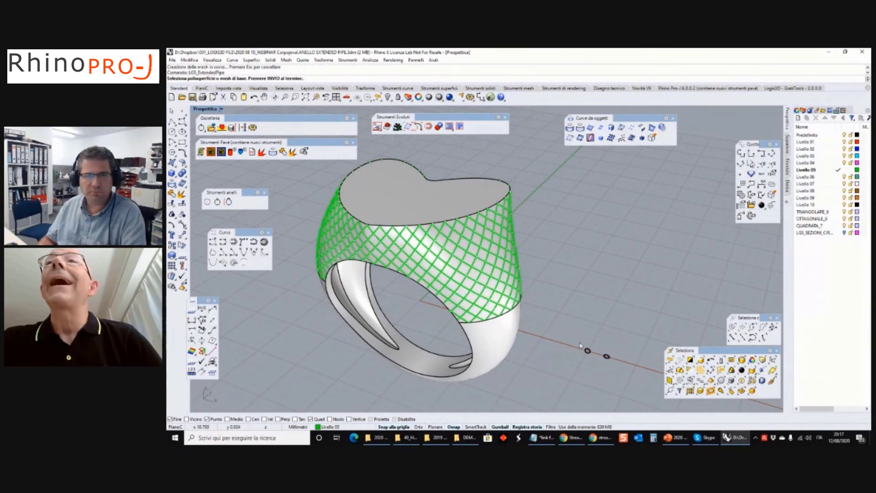
pyautogui.scroll(3, 449, 264)
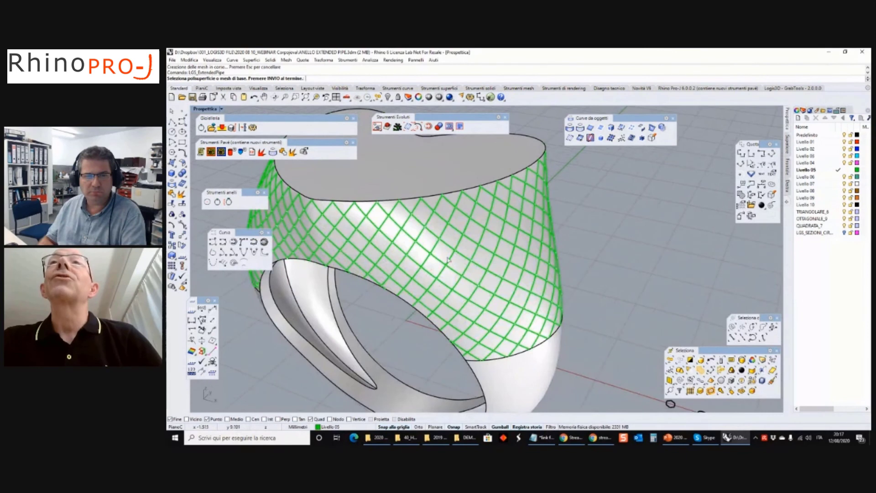
pyautogui.click(444, 255)
pyautogui.press('Return')
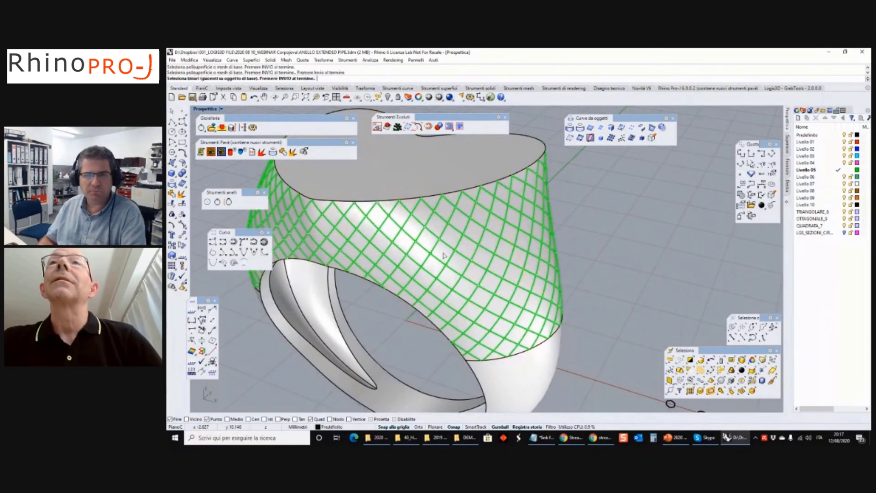
pyautogui.scroll(-3, 444, 255)
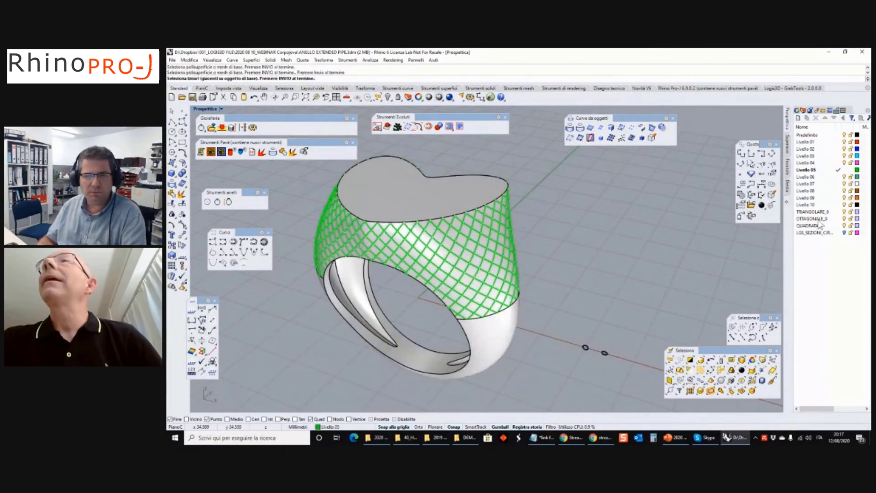
pyautogui.rightClick(809, 171)
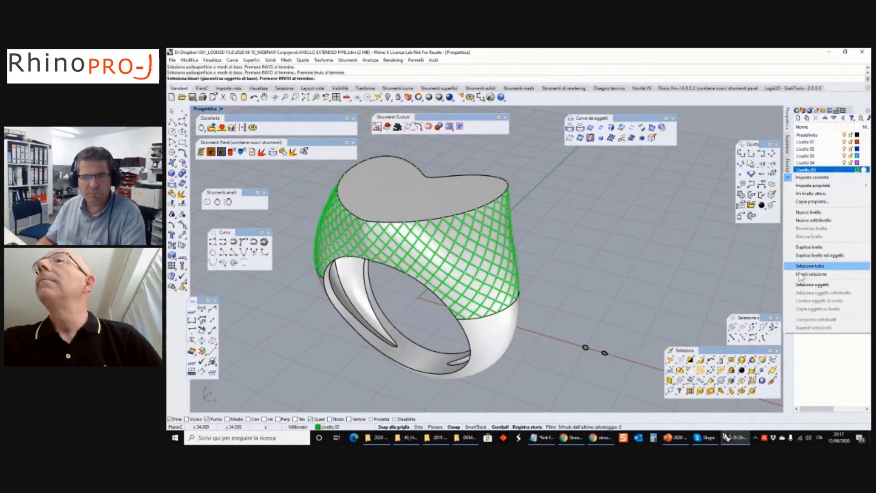
pyautogui.click(812, 285)
pyautogui.rightClick(488, 213)
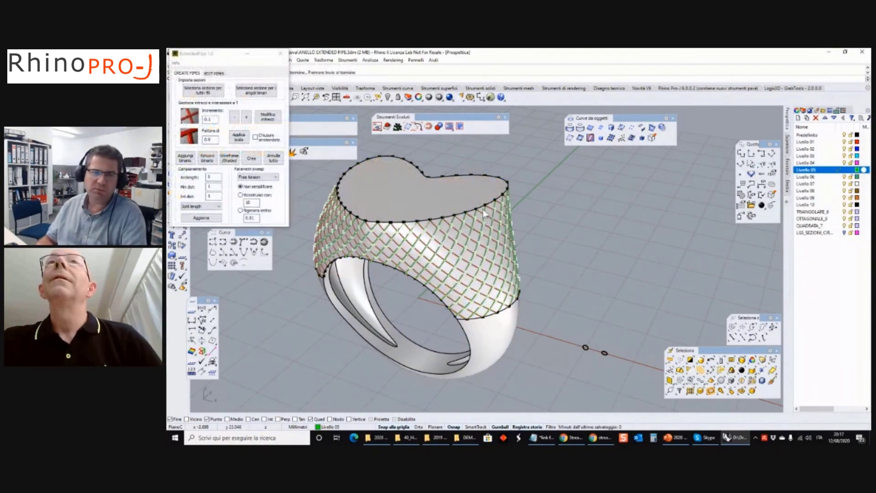
# Assign the hexagonal profile beside the ring as section for all wires, using its bounding-box centre as reference point
pyautogui.moveTo(237, 56); pyautogui.dragTo(293, 180)
pyautogui.keyDown('shift'); pyautogui.moveTo(587, 331); pyautogui.dragTo(570, 284, button='right'); pyautogui.keyUp('shift')
pyautogui.scroll(6, 566, 269)
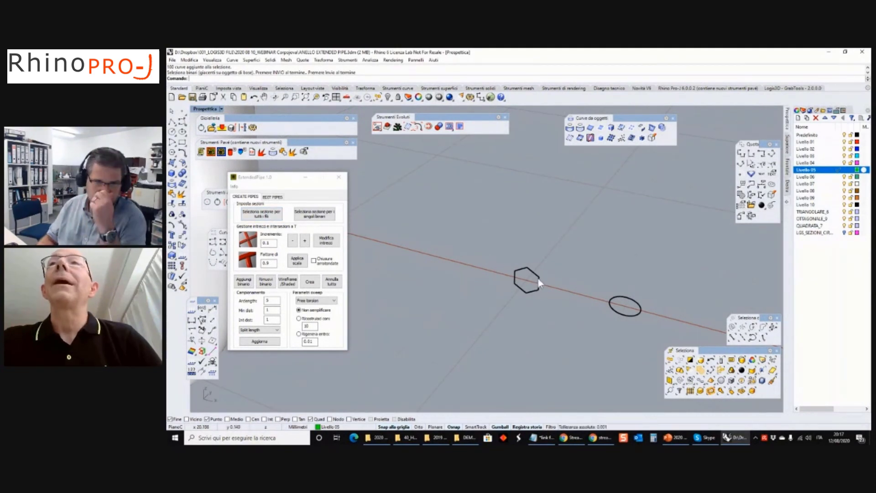
pyautogui.click(254, 216)
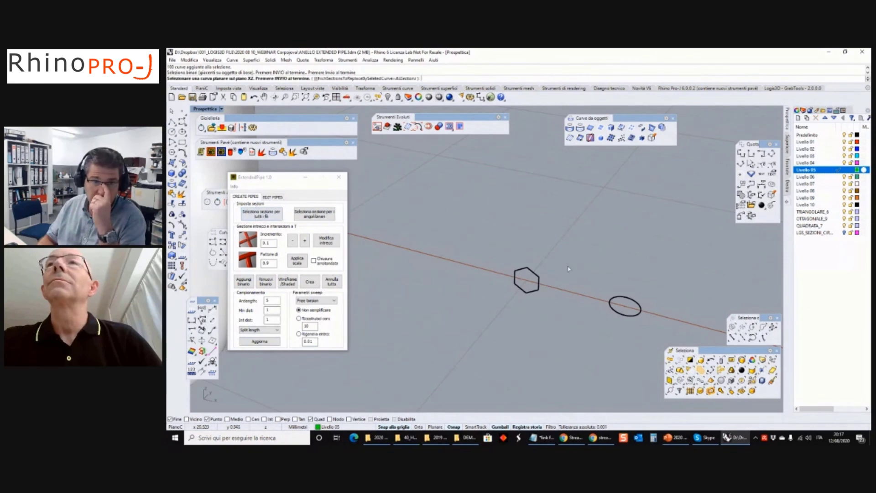
pyautogui.click(531, 273)
pyautogui.press('Return')
pyautogui.press('Return')
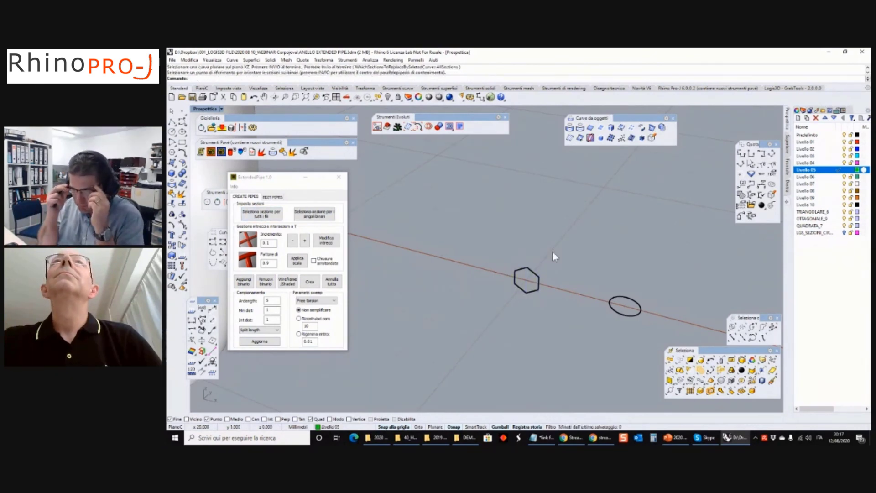
# Create the swept pipes along the ring's lattice curves and check a single pipe by selecting and deselecting it
pyautogui.scroll(-10, 536, 257)
pyautogui.keyDown('shift'); pyautogui.moveTo(536, 259); pyautogui.dragTo(616, 358, button='right'); pyautogui.keyUp('shift')
pyautogui.scroll(5, 469, 192)
pyautogui.moveTo(469, 192); pyautogui.dragTo(482, 225, button='right')
pyautogui.scroll(-4, 476, 242)
pyautogui.scroll(3, 483, 226)
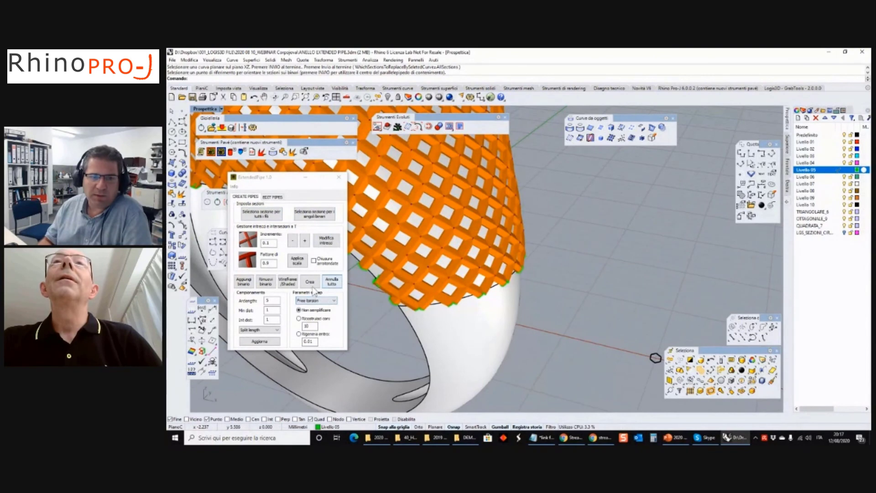
pyautogui.click(313, 288)
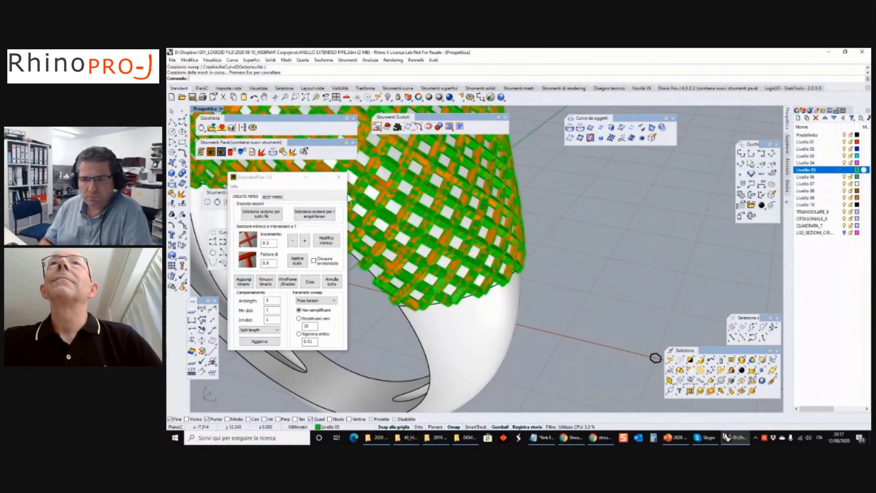
pyautogui.moveTo(293, 180); pyautogui.dragTo(290, 197)
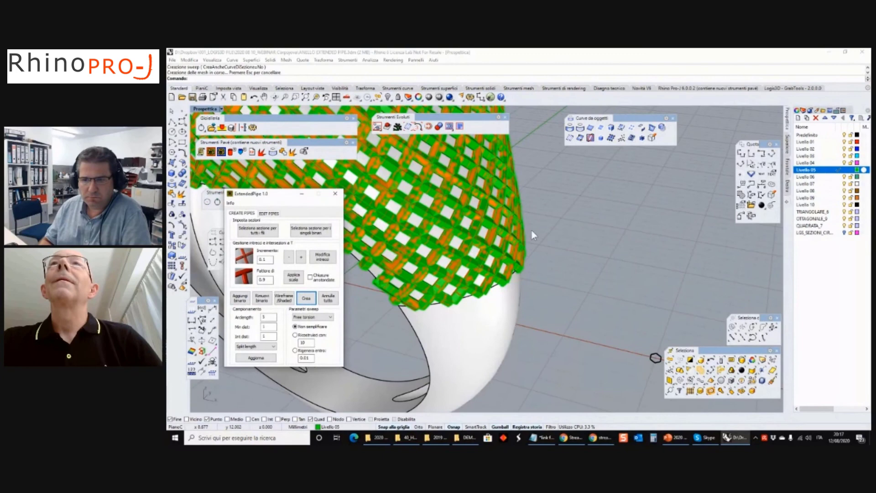
pyautogui.scroll(-8, 554, 243)
pyautogui.keyDown('shift'); pyautogui.moveTo(553, 243); pyautogui.dragTo(538, 287, button='right'); pyautogui.keyUp('shift')
pyautogui.click(520, 259)
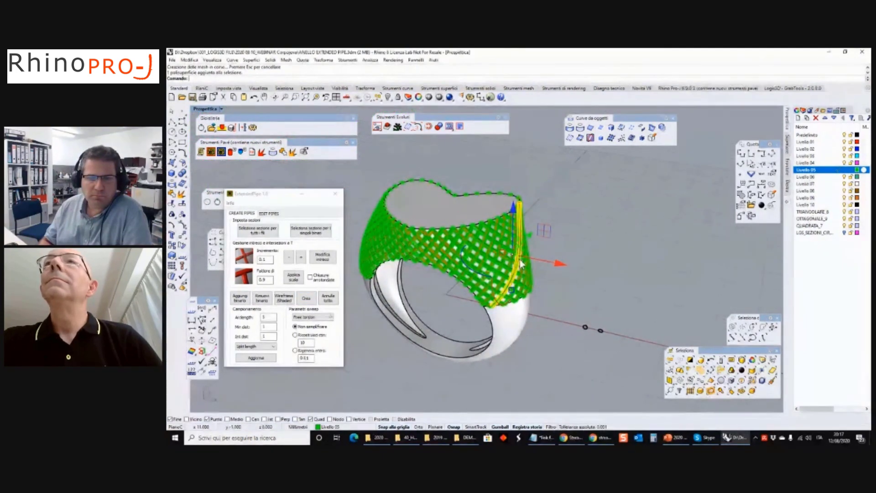
pyautogui.click(598, 293)
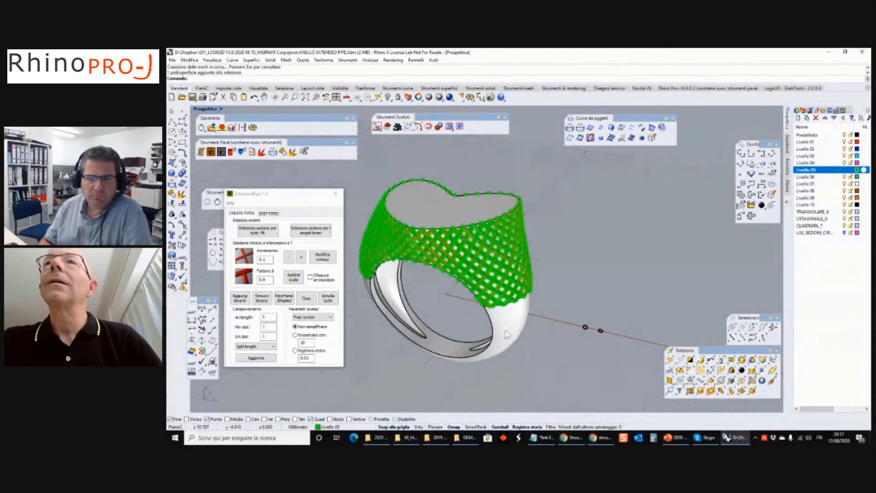
# Select all objects on layer Livello 05, deselect them, and select all curves in the model to check the lattice contents
pyautogui.moveTo(494, 261); pyautogui.dragTo(502, 225, button='right')
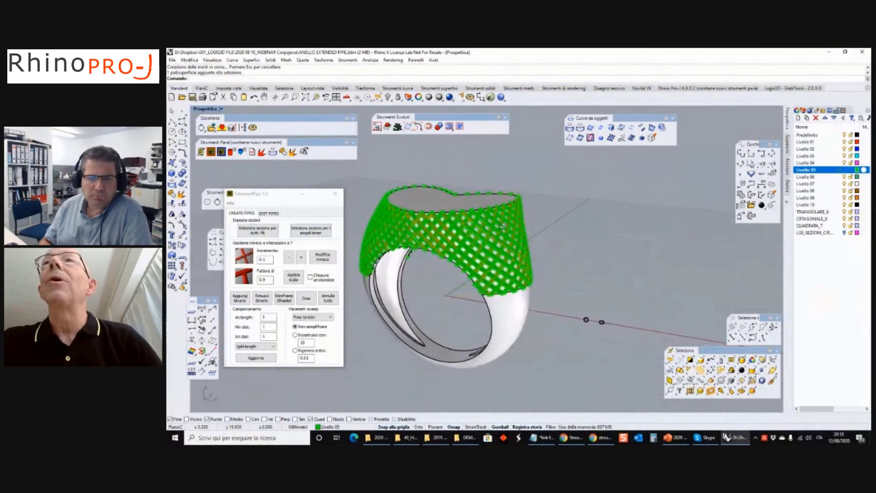
pyautogui.rightClick(814, 170)
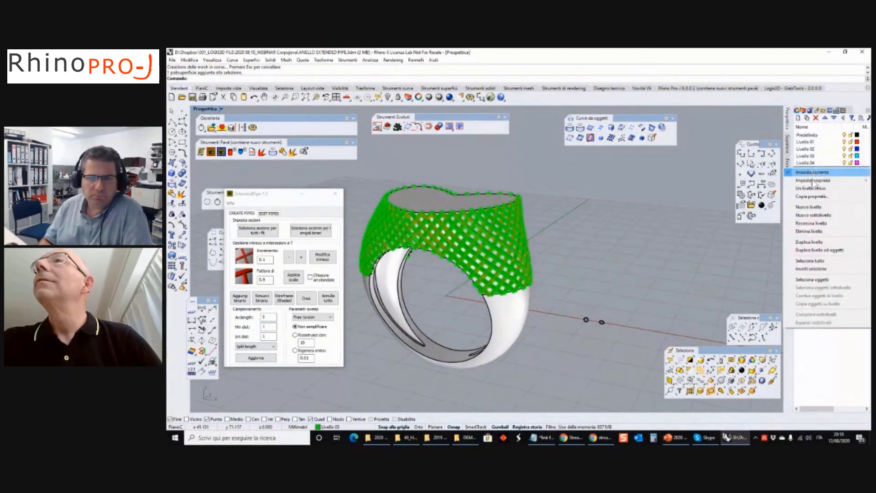
pyautogui.click(808, 281)
pyautogui.click(607, 271)
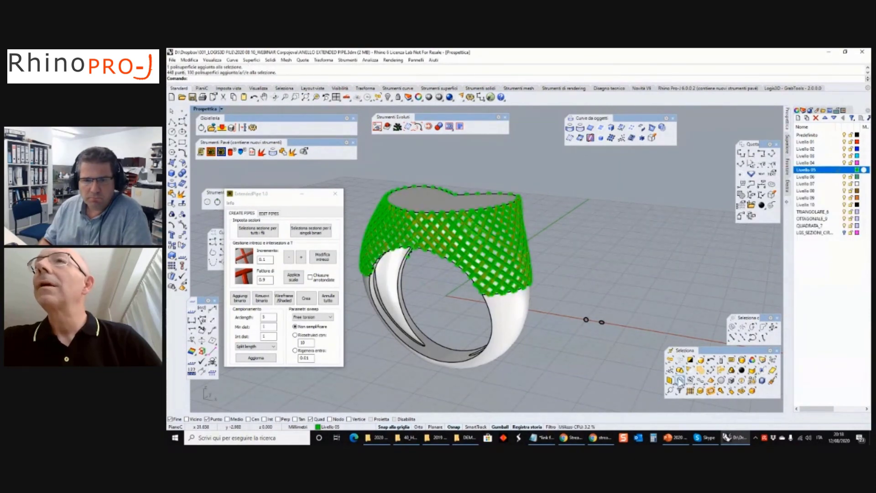
pyautogui.click(679, 380)
pyautogui.scroll(5, 505, 247)
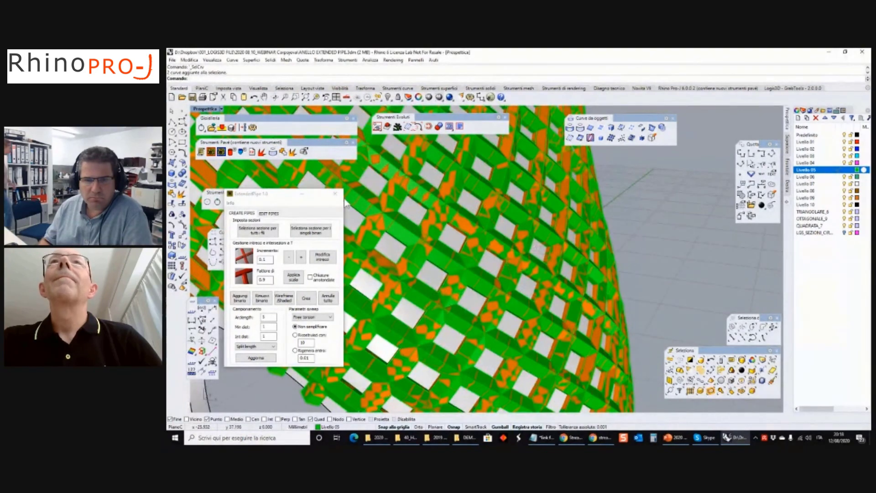
# Finish ExtendedPipe and select all polysurfaces to check the completed lattice of pipes around the ring
pyautogui.click(307, 298)
pyautogui.click(547, 270)
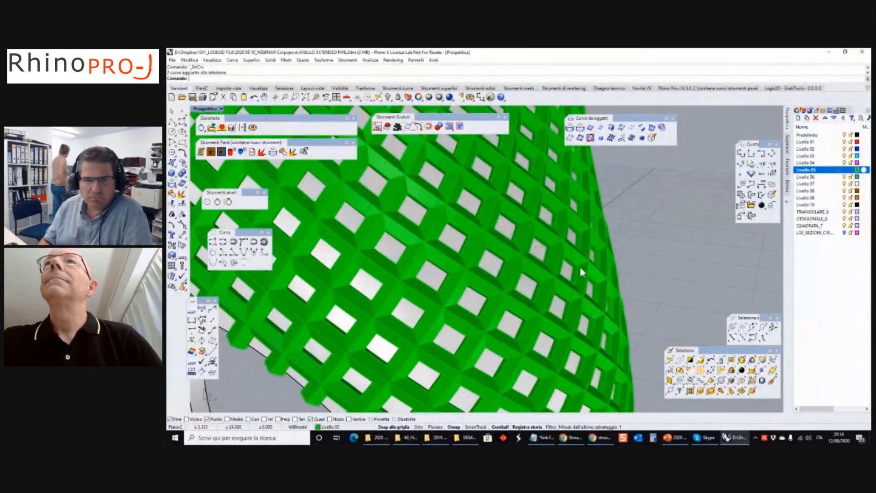
pyautogui.scroll(-6, 372, 210)
pyautogui.moveTo(371, 210); pyautogui.dragTo(516, 251, button='right')
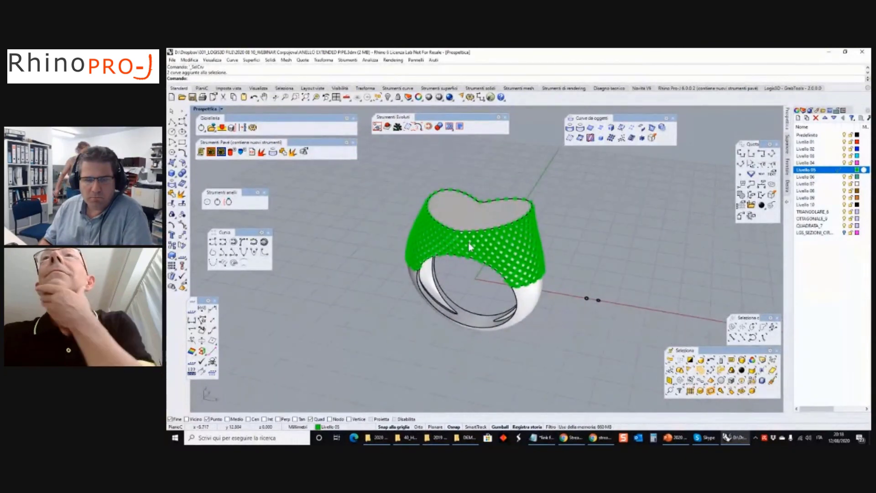
pyautogui.click(753, 370)
pyautogui.click(625, 259)
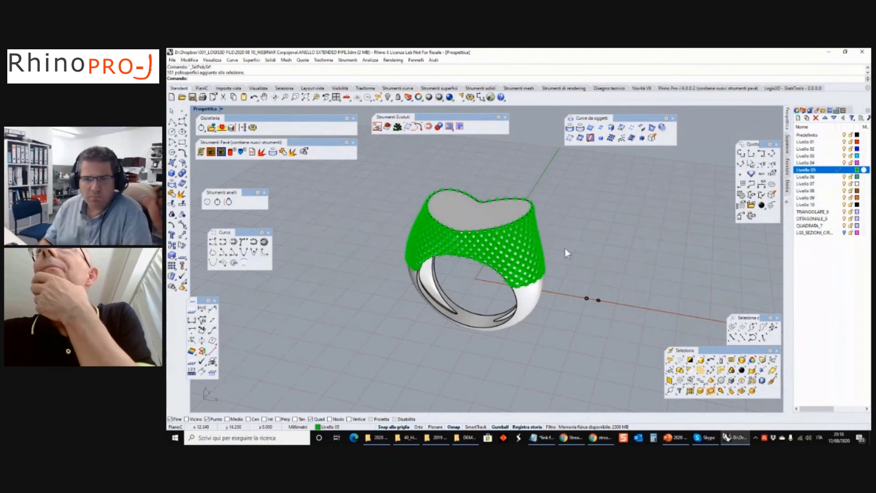
# Make Livello 04 the current layer and hide the lattice on layer Livello 05
pyautogui.click(838, 163)
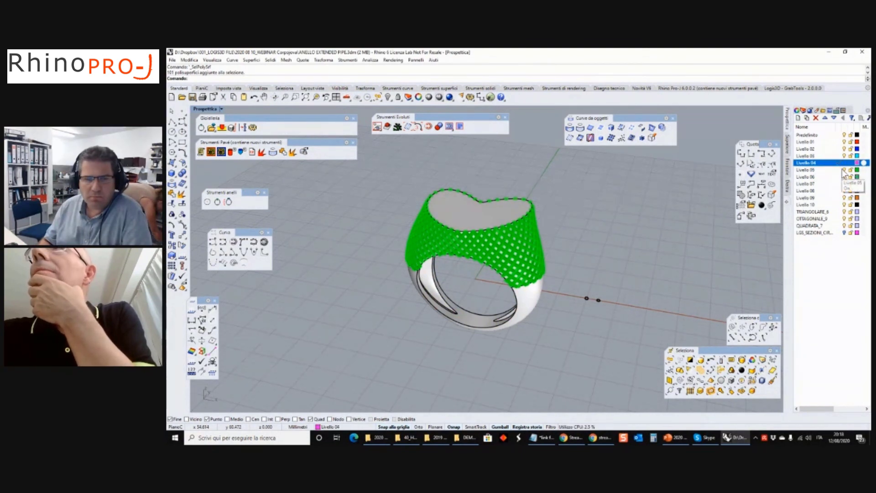
pyautogui.click(844, 170)
pyautogui.moveTo(552, 212); pyautogui.dragTo(533, 195, button='right')
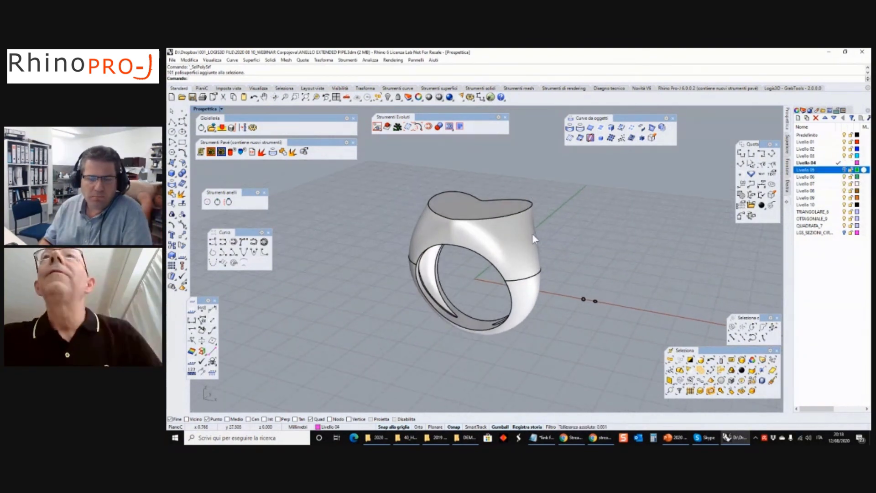
pyautogui.moveTo(519, 253); pyautogui.dragTo(532, 310, button='right')
# Join the ring's body surfaces, including the heart-shaped top surface, into one polysurface
pyautogui.scroll(5, 473, 248)
pyautogui.click(510, 232)
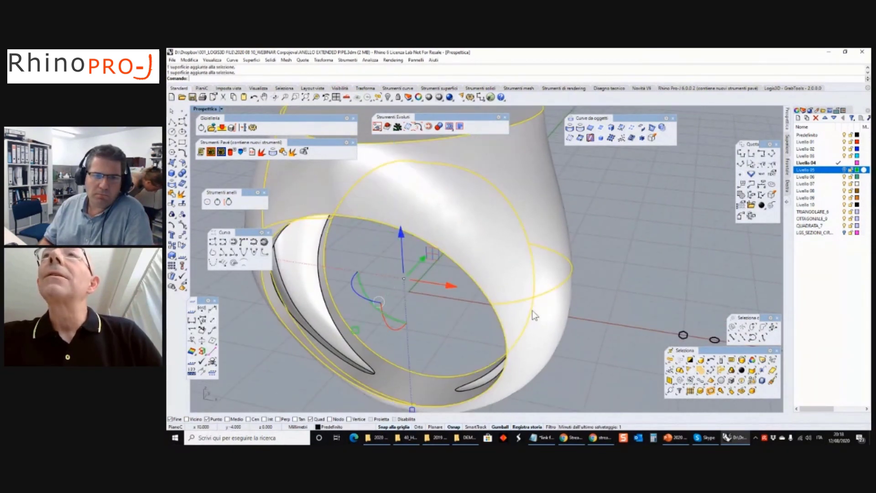
pyautogui.hotkey('ctrl', 'j')
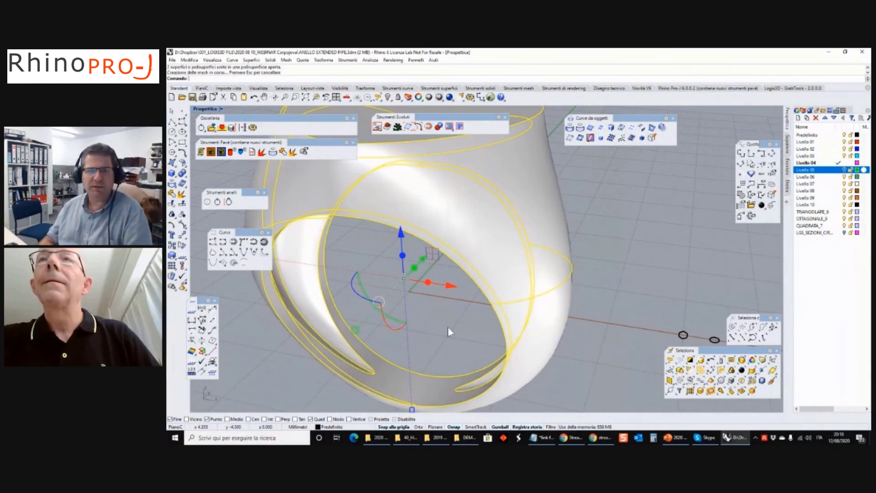
pyautogui.scroll(-5, 457, 319)
pyautogui.click(446, 254)
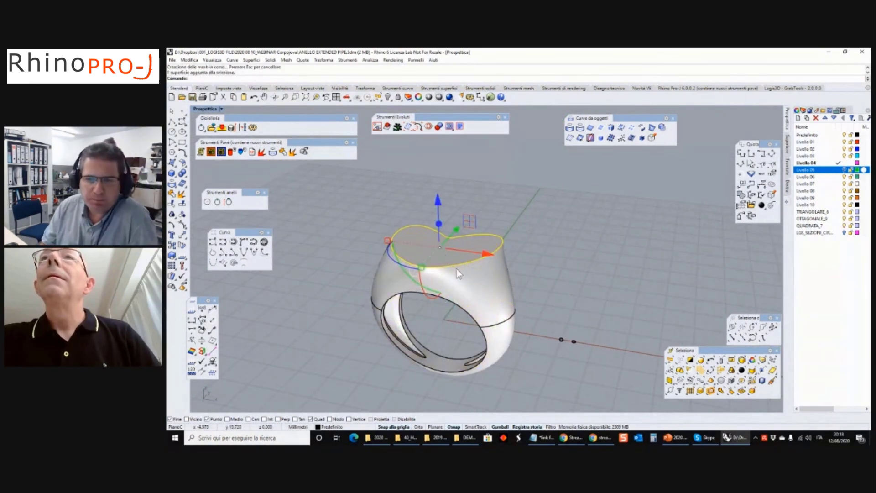
pyautogui.keyDown('shift'); pyautogui.click(459, 269); pyautogui.keyUp('shift')
pyautogui.hotkey('ctrl', 'j')
# Delete the two small section curves beside the ring
pyautogui.moveTo(460, 269); pyautogui.dragTo(480, 246, button='right')
pyautogui.moveTo(534, 281); pyautogui.dragTo(593, 344)
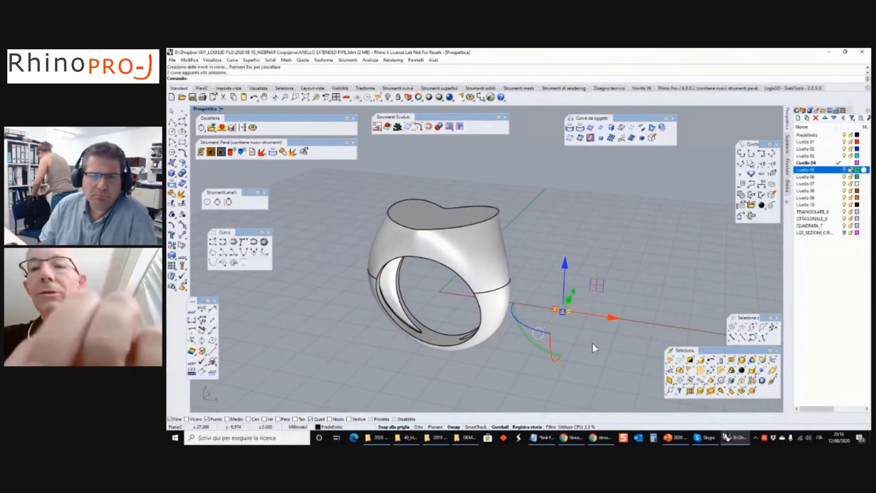
pyautogui.press('Delete')
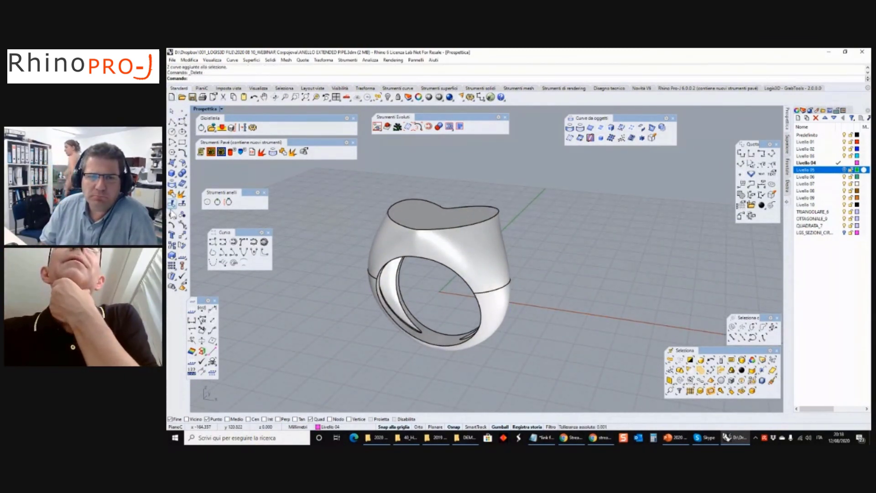
# Create the text object "R" as a solid, 5 mm high in Arial, and place it on the ground plane beside the ring
pyautogui.click(172, 235)
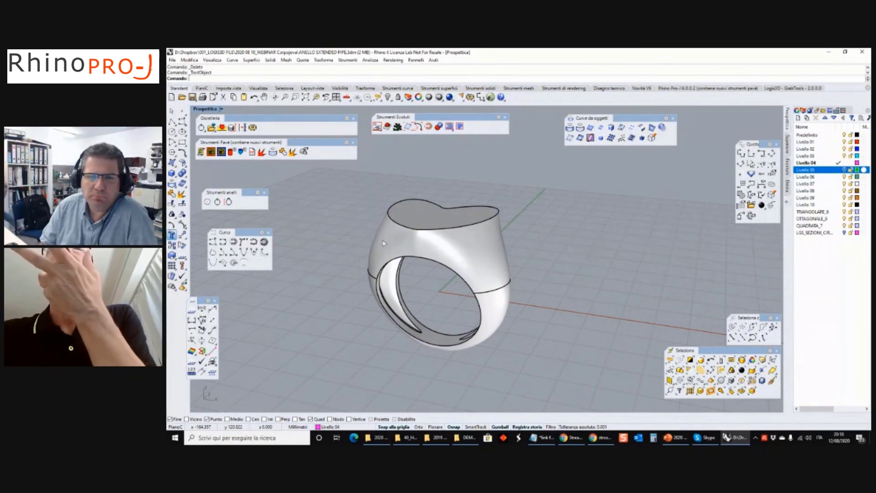
pyautogui.moveTo(511, 147); pyautogui.dragTo(649, 167)
pyautogui.click(650, 247)
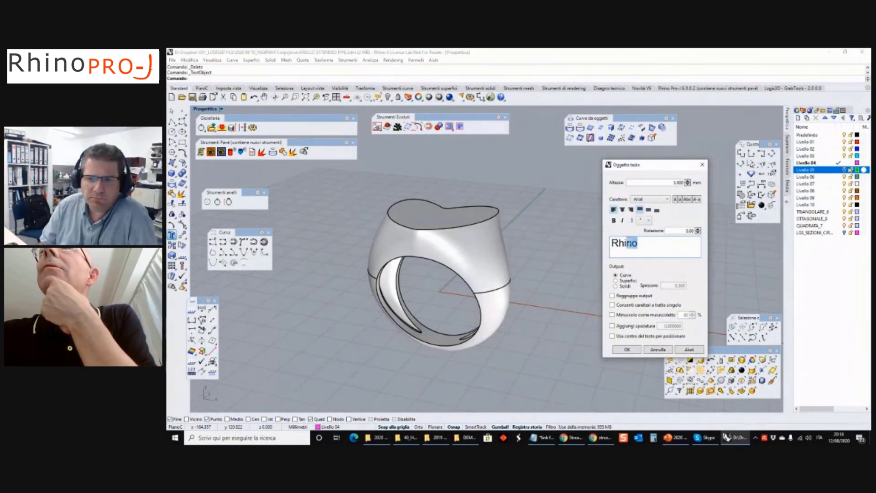
pyautogui.press('BackSpace')
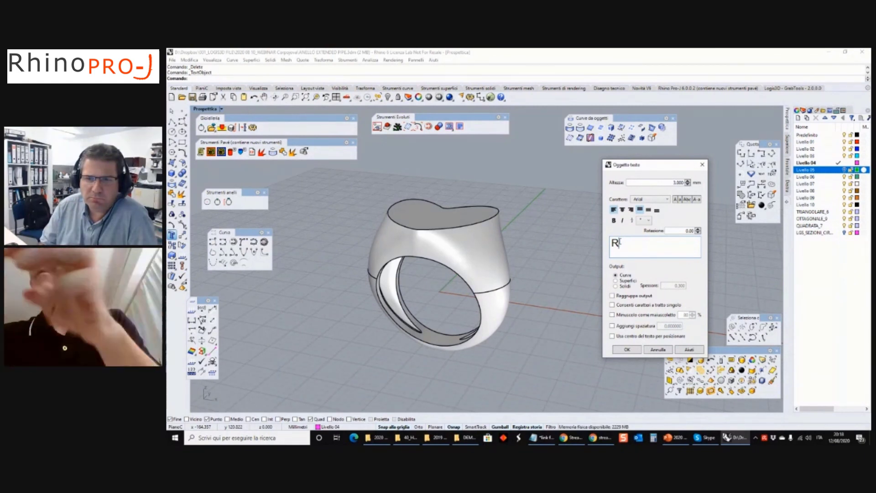
pyautogui.click(626, 287)
pyautogui.doubleClick(669, 182)
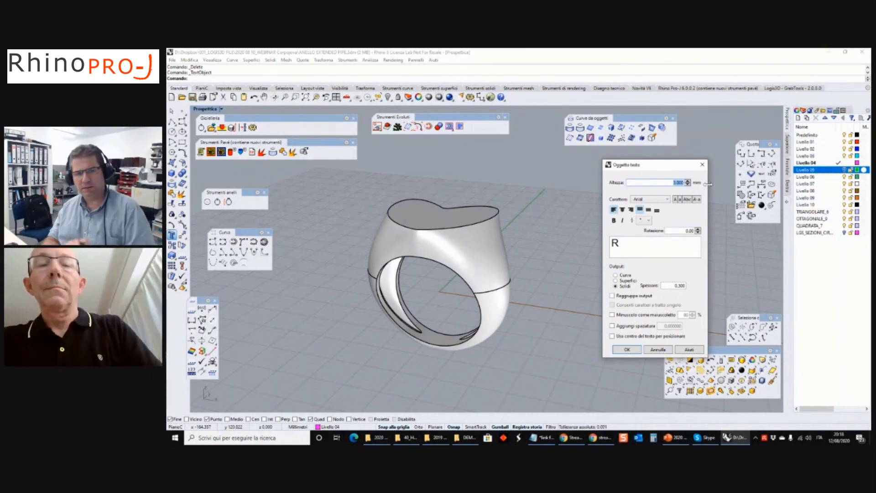
pyautogui.write('5')
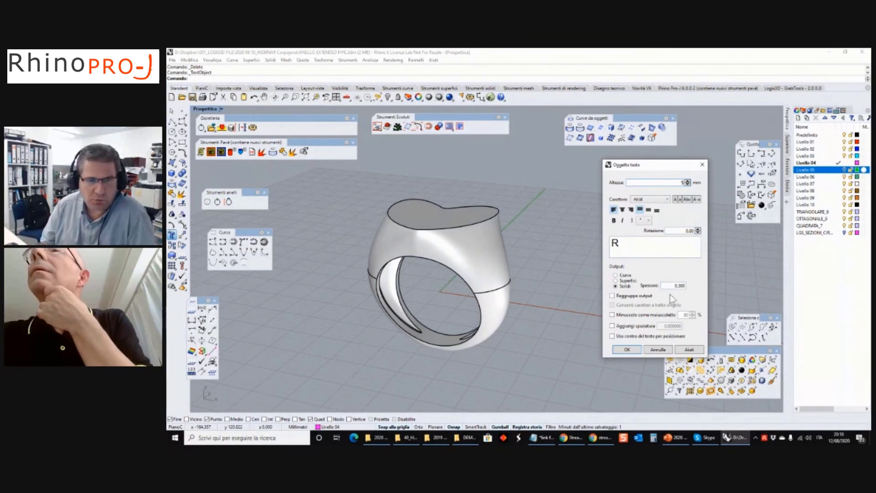
pyautogui.click(627, 350)
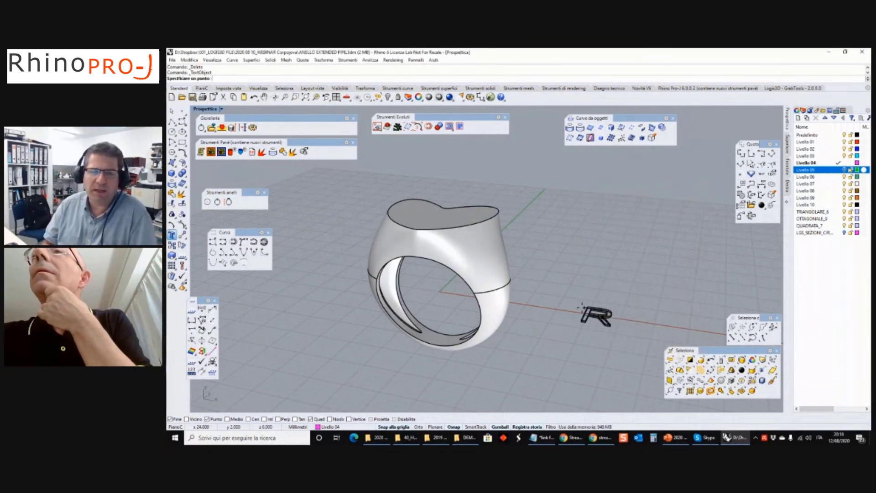
pyautogui.moveTo(588, 302); pyautogui.dragTo(599, 315, button='right')
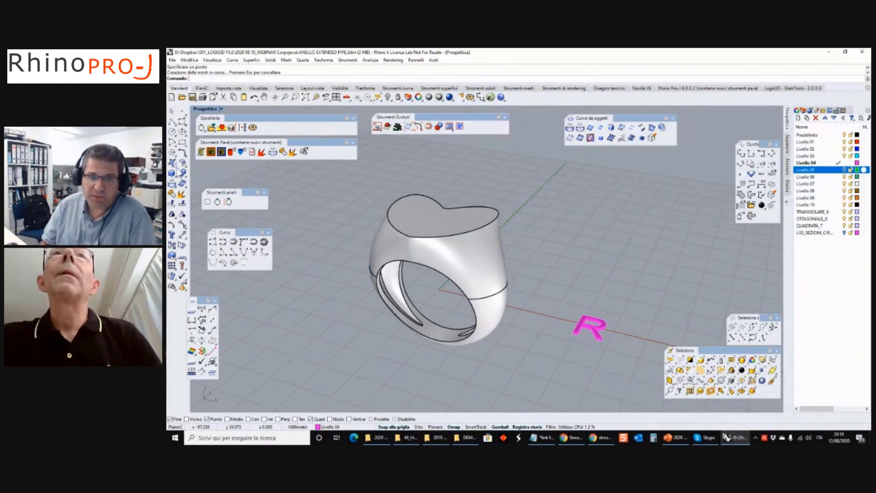
# Lower the solid letter R by 0.05 mm along the vertical axis
pyautogui.moveTo(569, 268); pyautogui.dragTo(584, 289, button='right')
pyautogui.click(584, 289)
pyautogui.scroll(3, 586, 289)
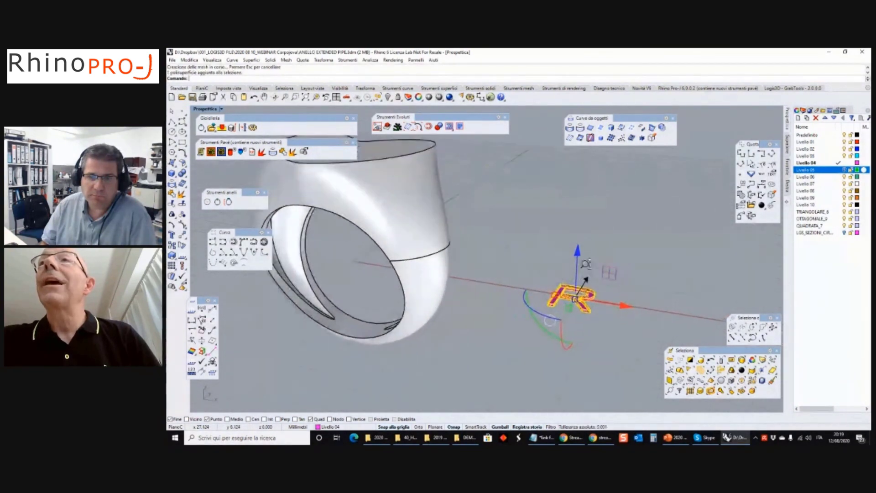
pyautogui.click(578, 256)
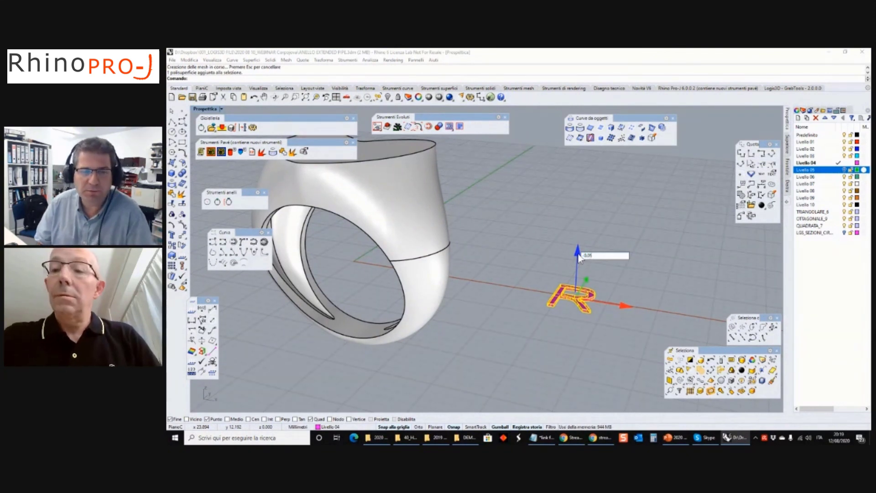
pyautogui.press('Return')
pyautogui.click(522, 194)
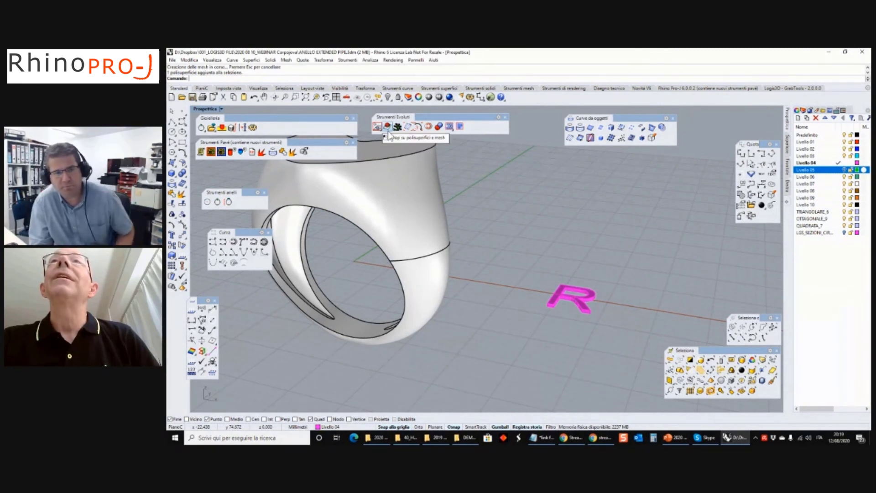
# Float the deformation tools palette beside the ring, and select the letter R and the ring in turn to check them
pyautogui.click(370, 89)
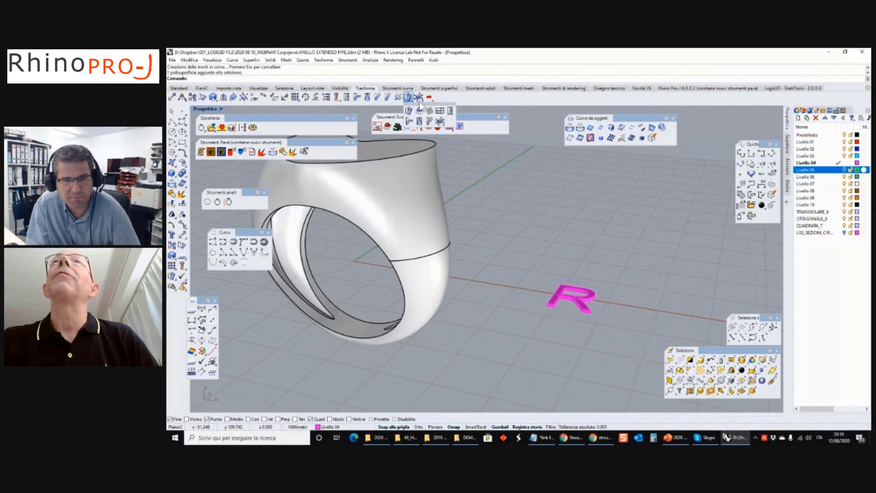
pyautogui.moveTo(423, 110); pyautogui.dragTo(504, 177)
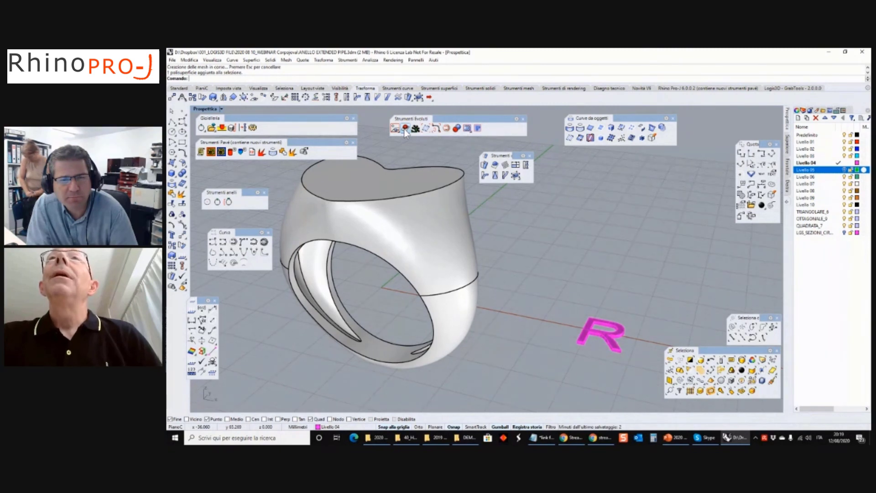
pyautogui.click(596, 330)
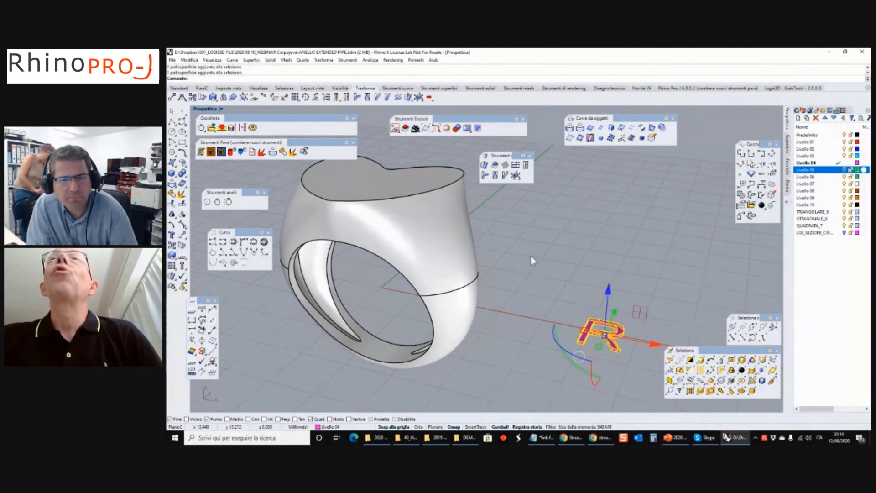
pyautogui.click(438, 222)
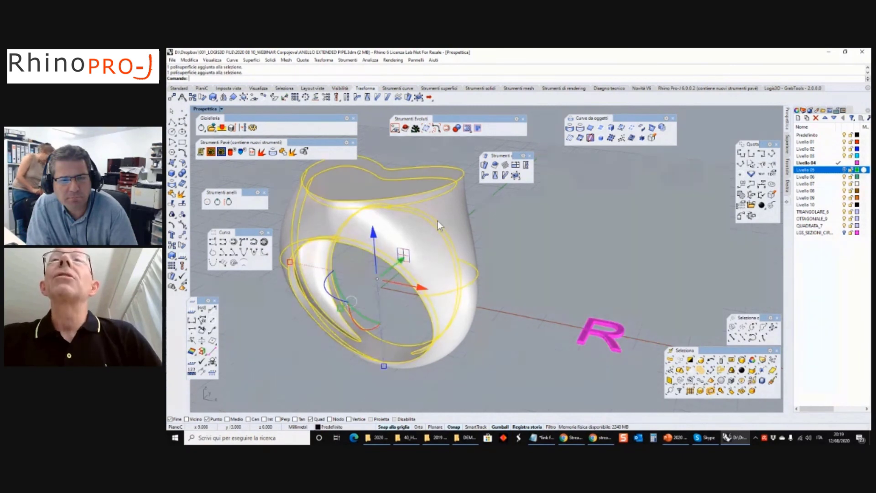
pyautogui.click(535, 231)
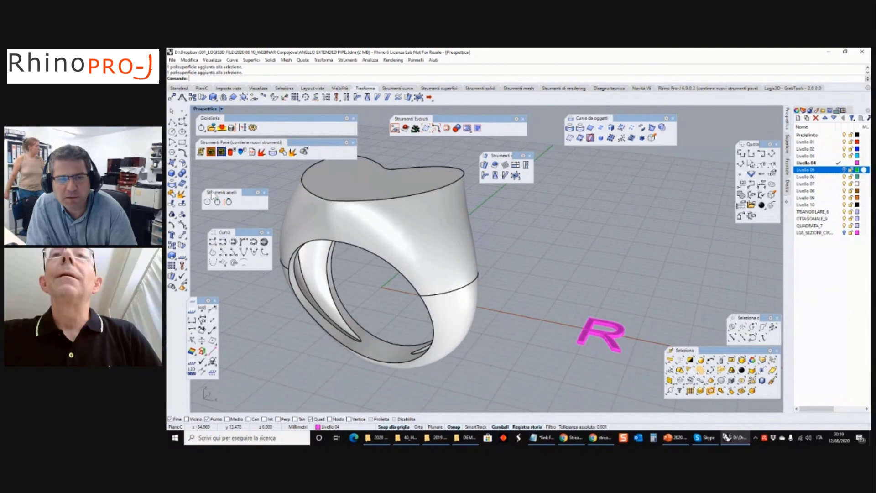
# Make Predefinito the current layer and draw a sphere larger than the letter R beyond it, beside the ring
pyautogui.click(171, 173)
pyautogui.click(331, 428)
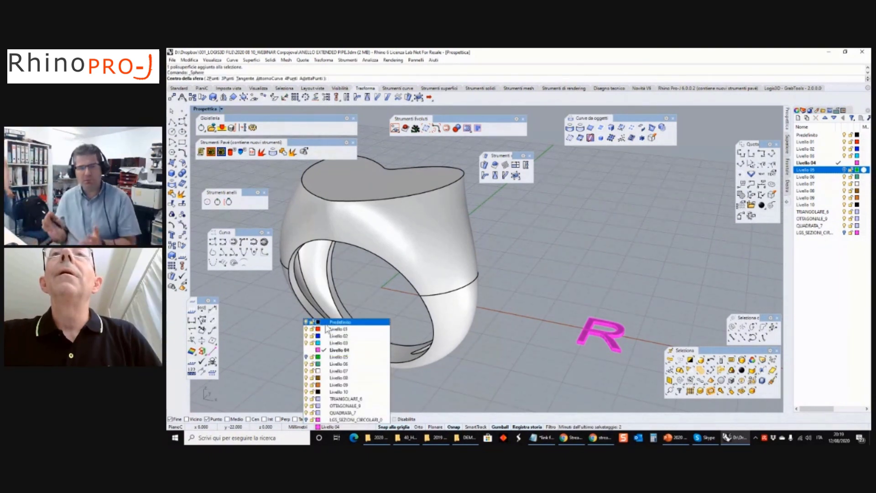
pyautogui.click(340, 322)
pyautogui.click(627, 213)
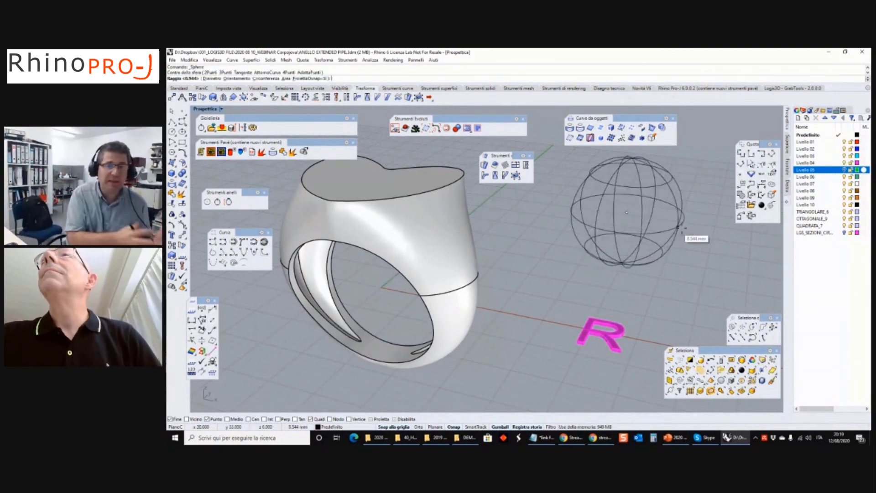
pyautogui.click(700, 231)
pyautogui.moveTo(634, 218); pyautogui.dragTo(590, 230, button='right')
pyautogui.scroll(-2, 590, 230)
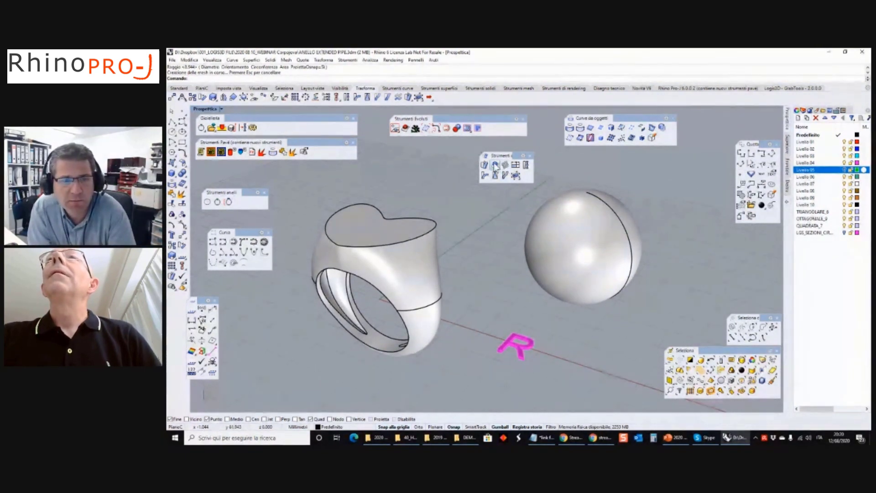
# Splop the solid letter R onto the front of the sphere, drawing the reference sphere around the letter from its centre
pyautogui.click(495, 165)
pyautogui.click(518, 344)
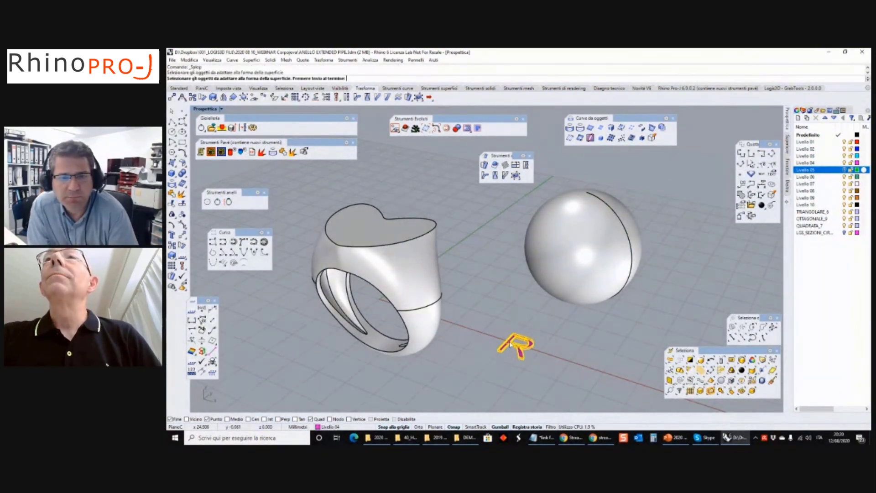
pyautogui.press('Return')
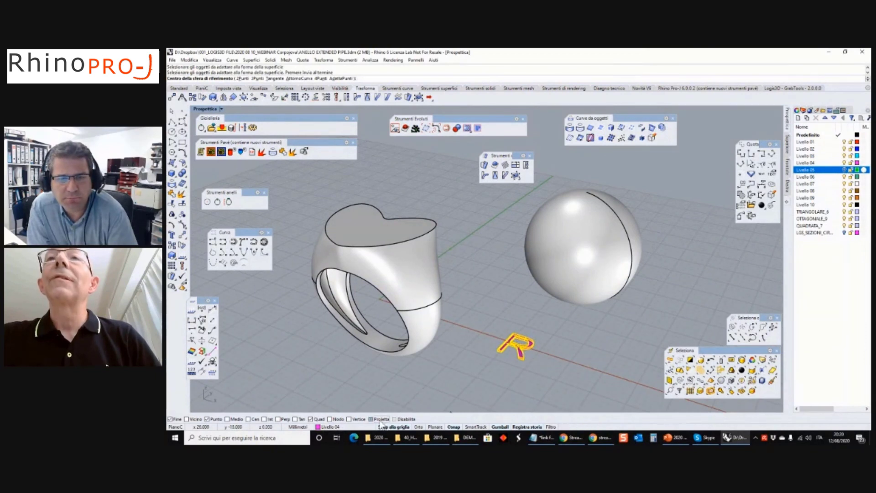
pyautogui.click(519, 348)
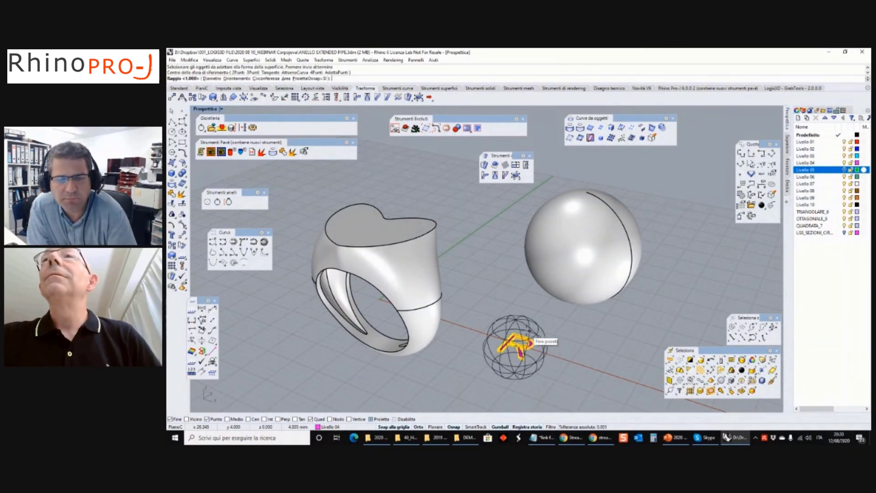
pyautogui.click(529, 331)
pyautogui.click(593, 240)
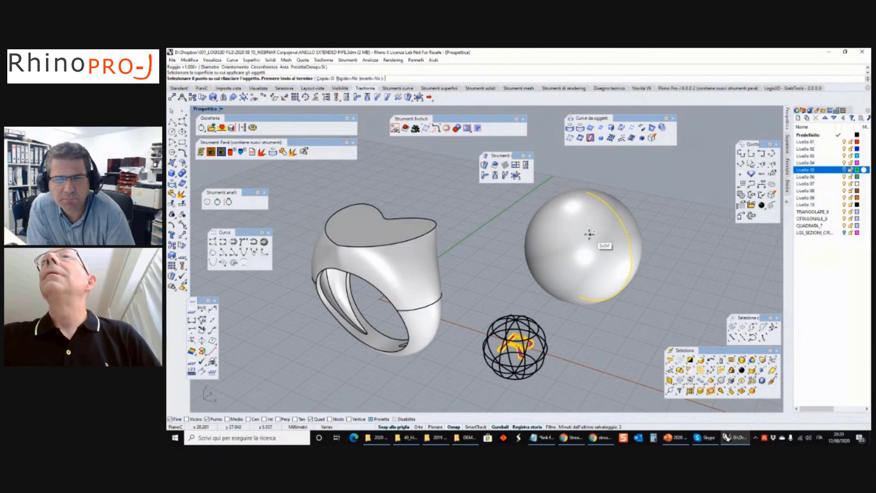
pyautogui.click(573, 266)
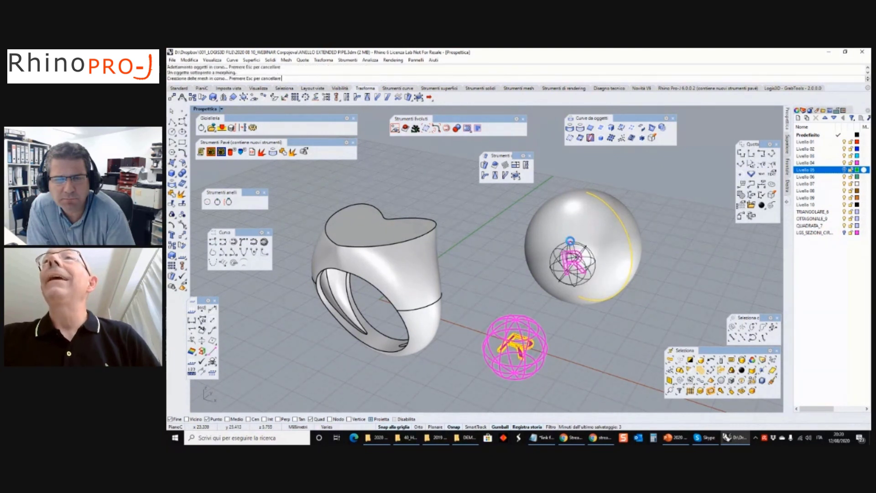
pyautogui.scroll(5, 585, 218)
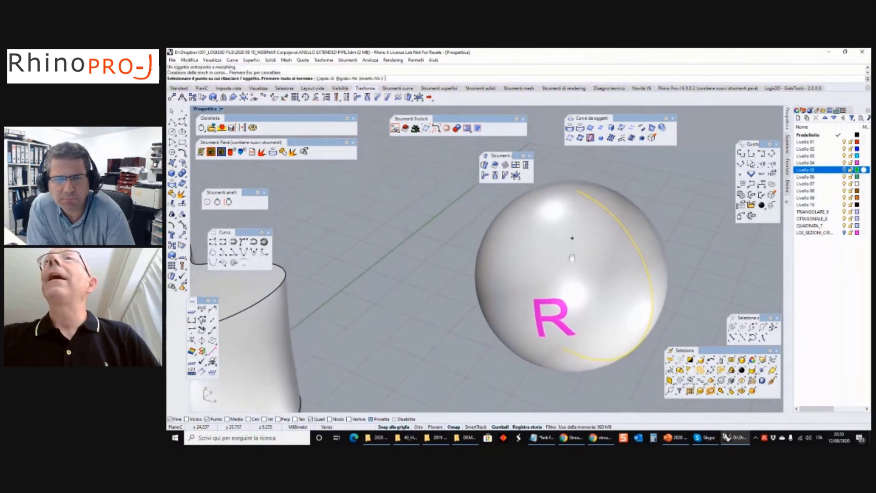
# Place a second, differently rotated copy of the R near the top of the sphere and finish the Splop command
pyautogui.click(559, 245)
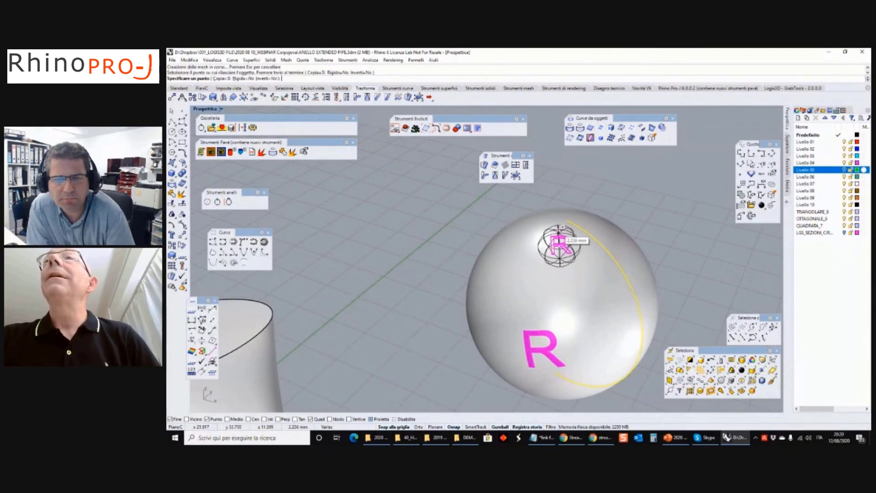
pyautogui.click(551, 223)
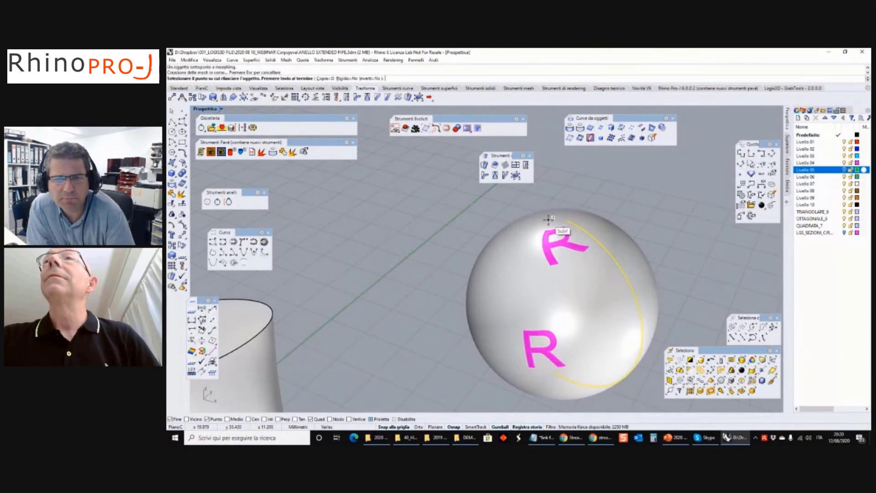
pyautogui.rightClick(548, 220)
pyautogui.moveTo(567, 272); pyautogui.dragTo(532, 273, button='right')
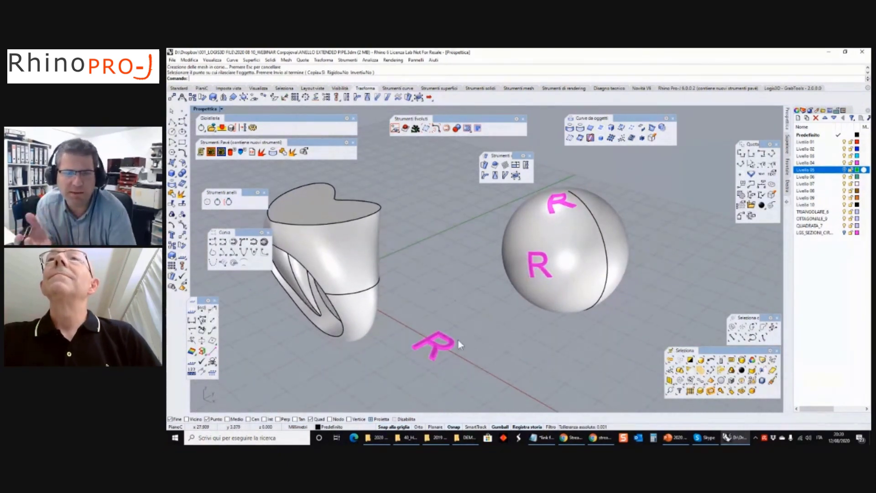
# Move the original flat letter R on the ground plane to layer Livello 03 and deselect it
pyautogui.click(446, 348)
pyautogui.click(342, 428)
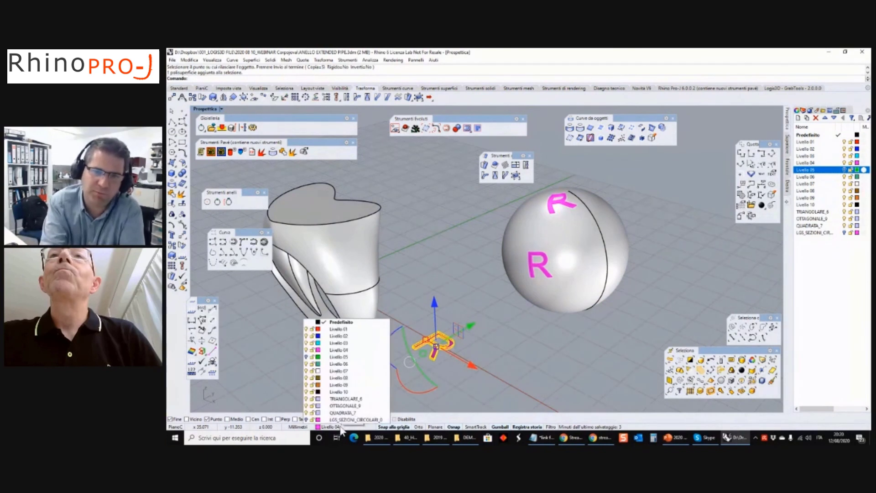
pyautogui.click(341, 343)
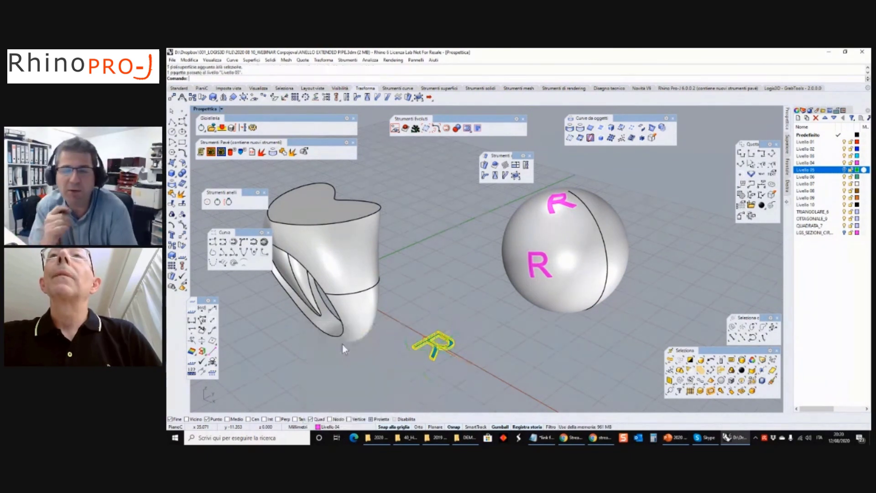
pyautogui.click(366, 379)
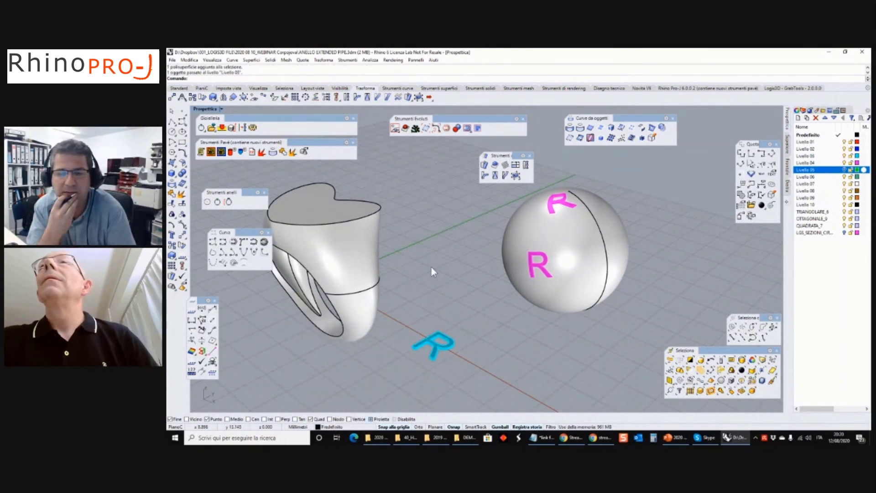
# Apply the cyan R near the sphere's pole with Splop for polysurfaces and meshes, adjusting its scale and rotation, and finish the command
pyautogui.moveTo(558, 225); pyautogui.dragTo(467, 189, button='right')
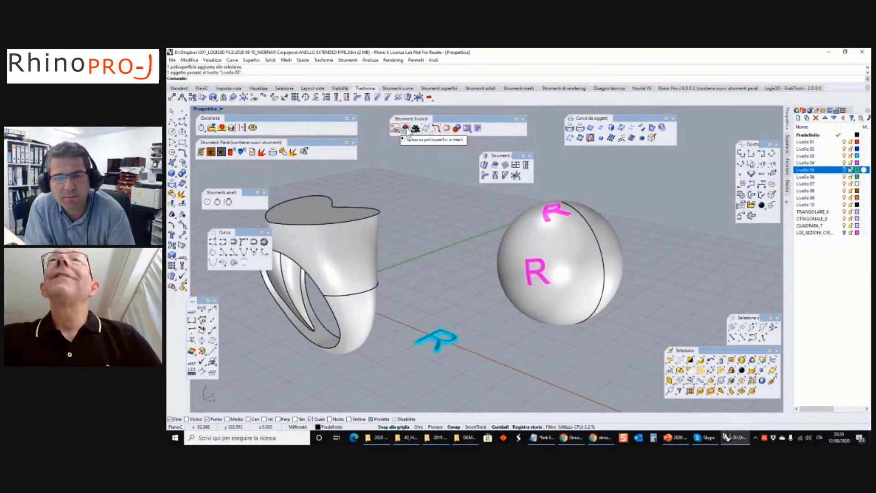
pyautogui.click(453, 345)
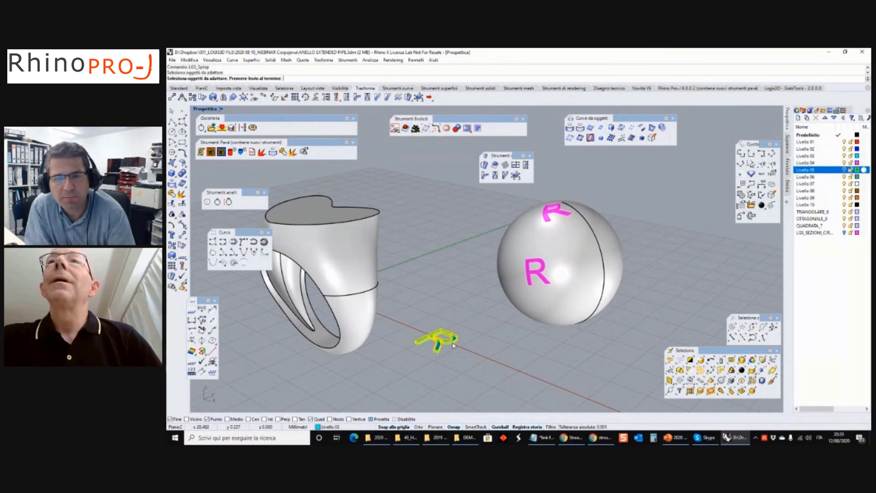
pyautogui.click(583, 284)
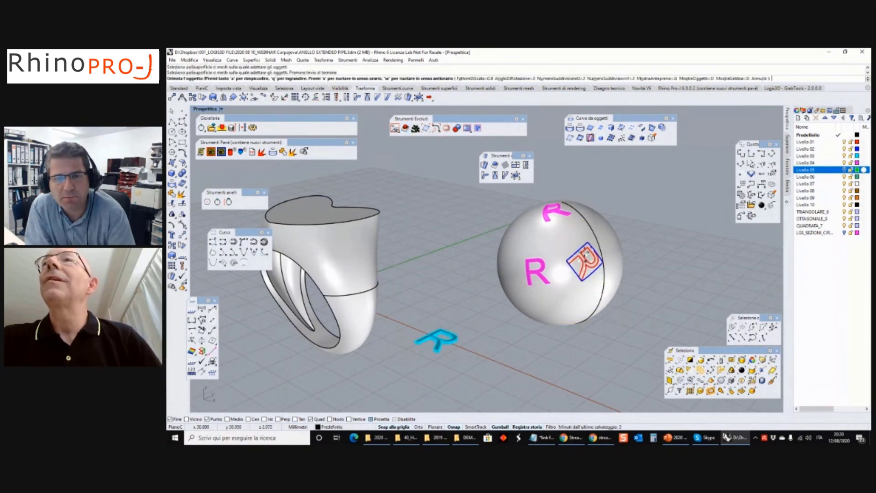
pyautogui.moveTo(577, 268); pyautogui.dragTo(482, 306, button='right')
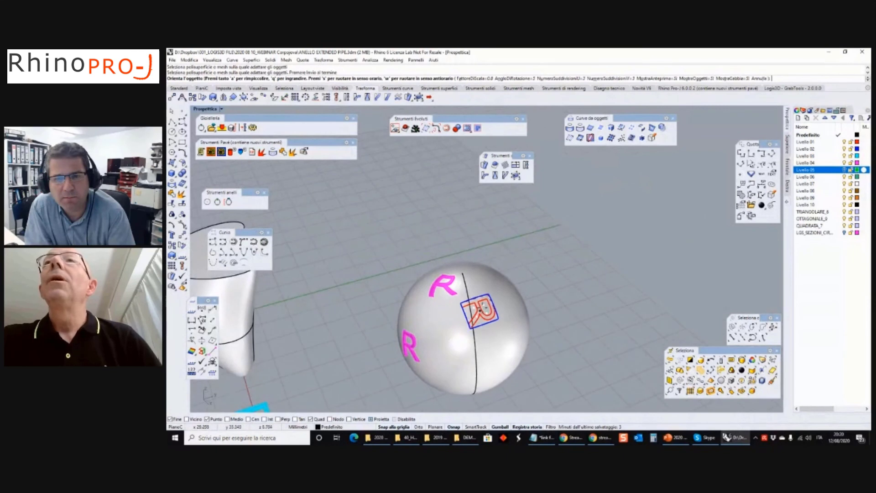
pyautogui.press('q')
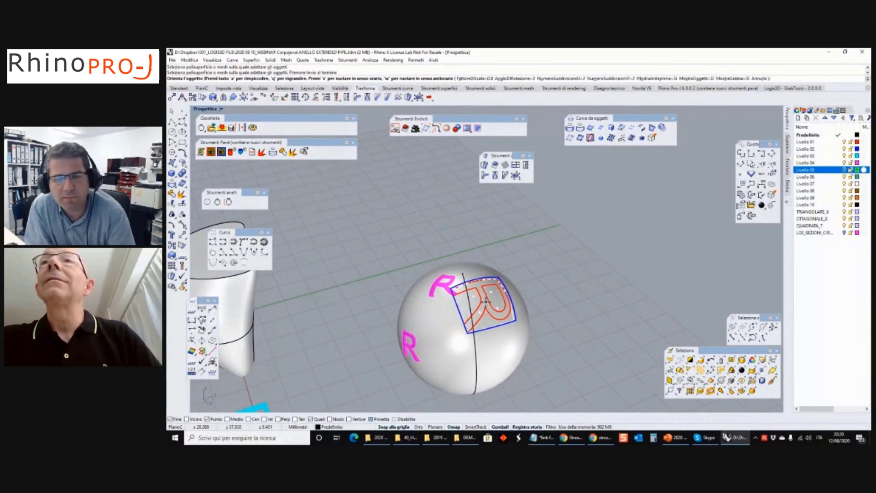
pyautogui.press('a')
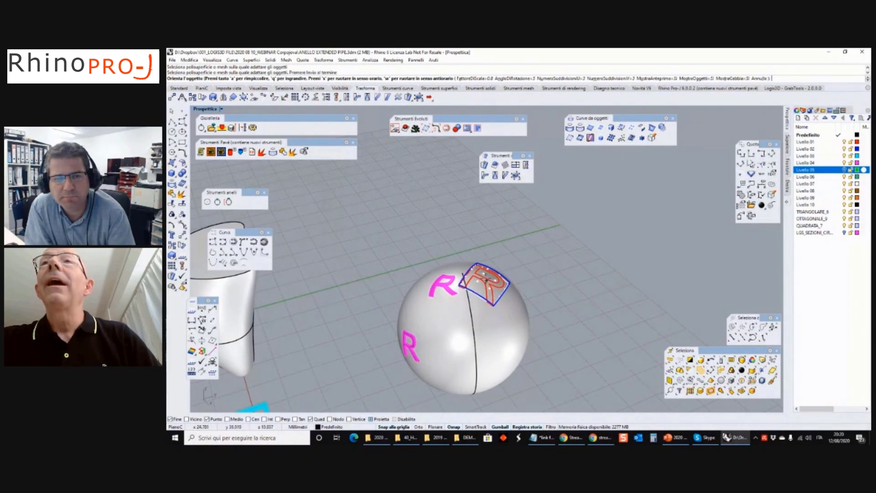
pyautogui.press('w')
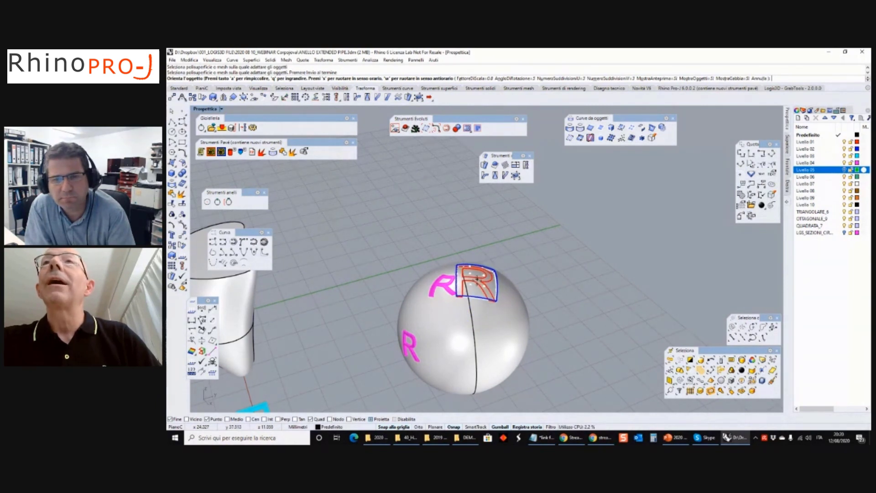
pyautogui.scroll(3, 477, 280)
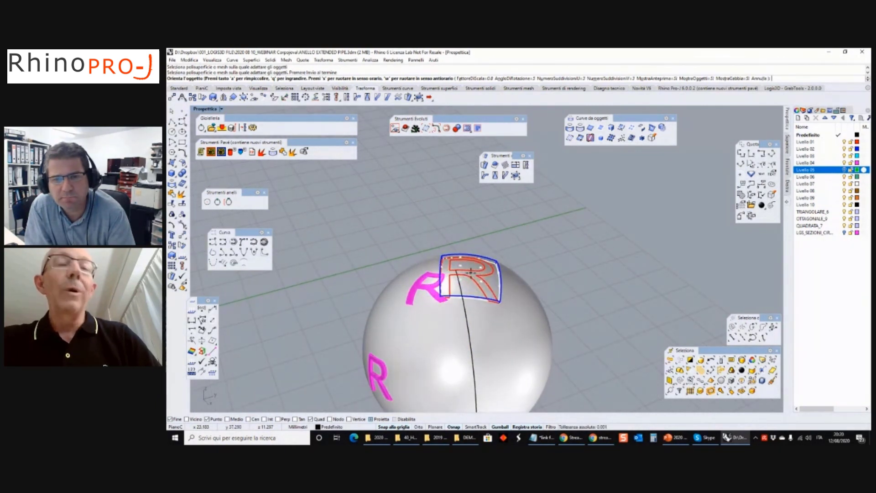
pyautogui.press('a')
pyautogui.click(465, 272)
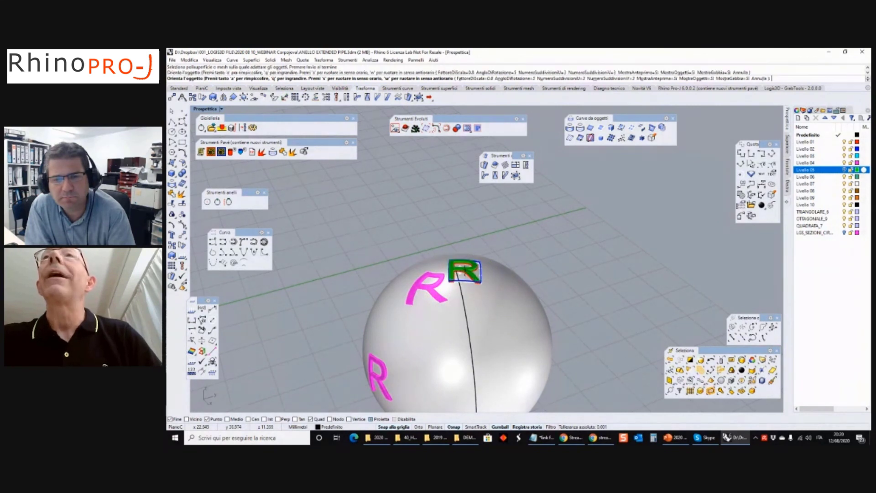
pyautogui.moveTo(469, 307); pyautogui.dragTo(541, 302, button='right')
pyautogui.scroll(-7, 492, 287)
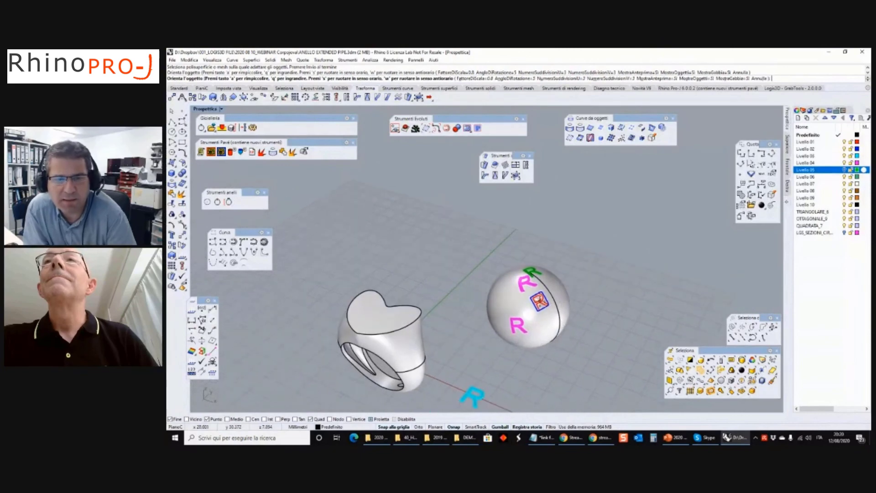
pyautogui.rightClick(540, 302)
# Start Splop for polysurfaces and meshes with the cyan R, target the ring, and preview the letter across its side and top edge
pyautogui.keyDown('shift'); pyautogui.moveTo(479, 327); pyautogui.dragTo(507, 258, button='right'); pyautogui.keyUp('shift')
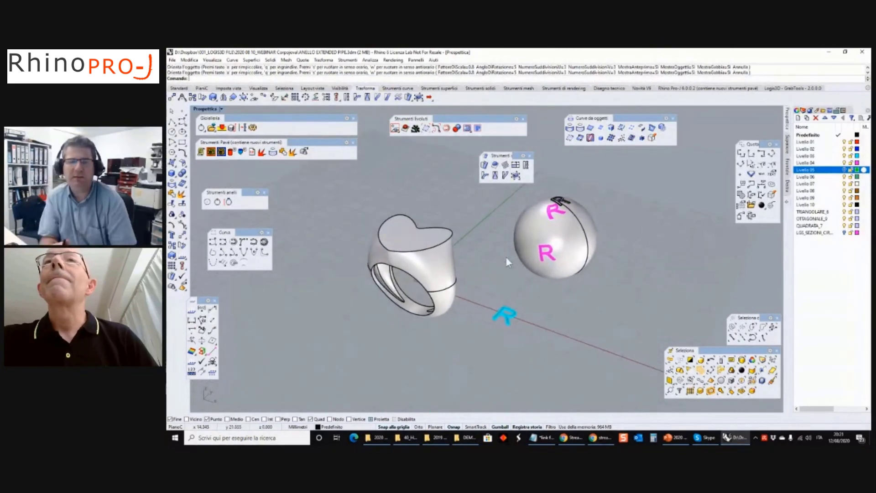
pyautogui.click(407, 129)
pyautogui.scroll(9, 466, 301)
pyautogui.keyDown('shift'); pyautogui.moveTo(575, 339); pyautogui.dragTo(475, 280, button='right'); pyautogui.keyUp('shift')
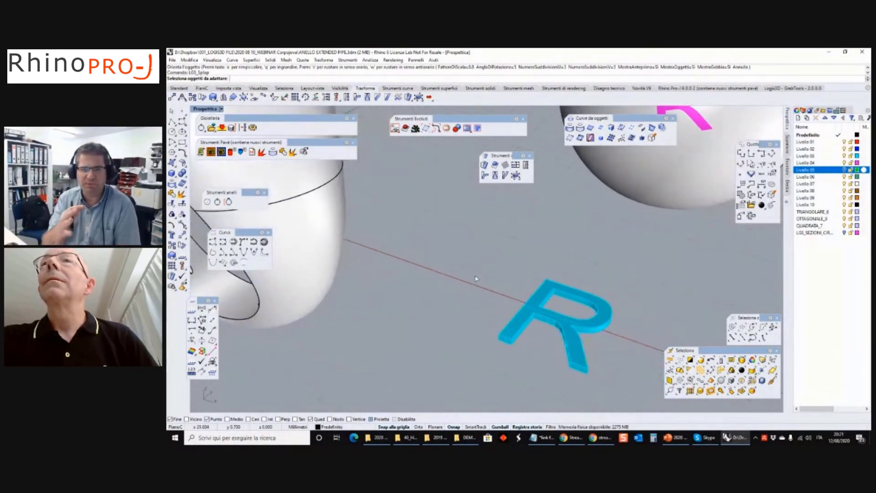
pyautogui.scroll(-5, 475, 280)
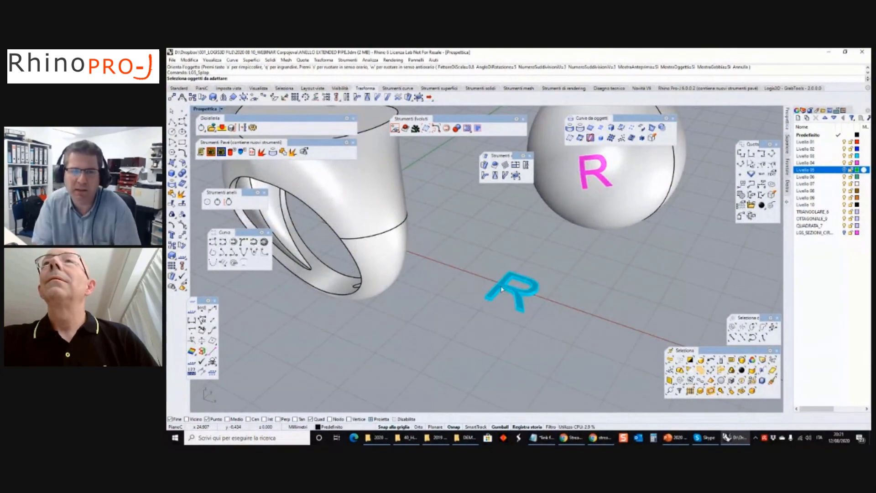
pyautogui.click(502, 289)
pyautogui.rightClick(502, 289)
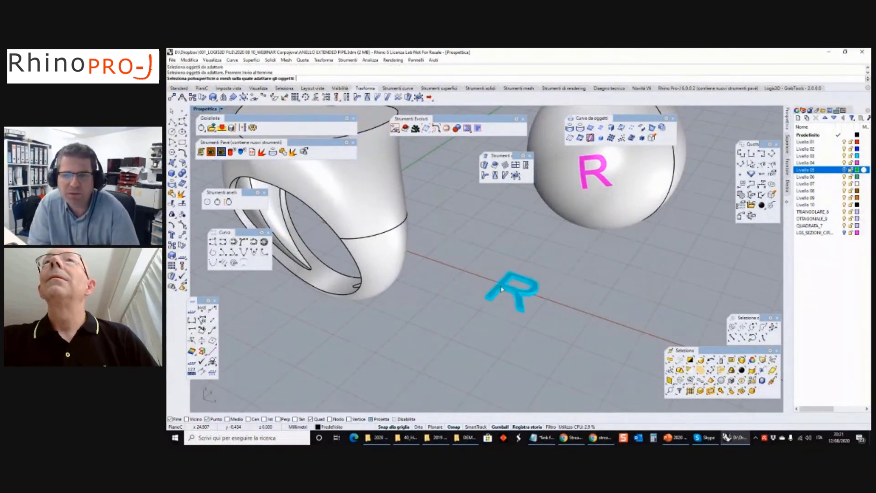
pyautogui.click(397, 230)
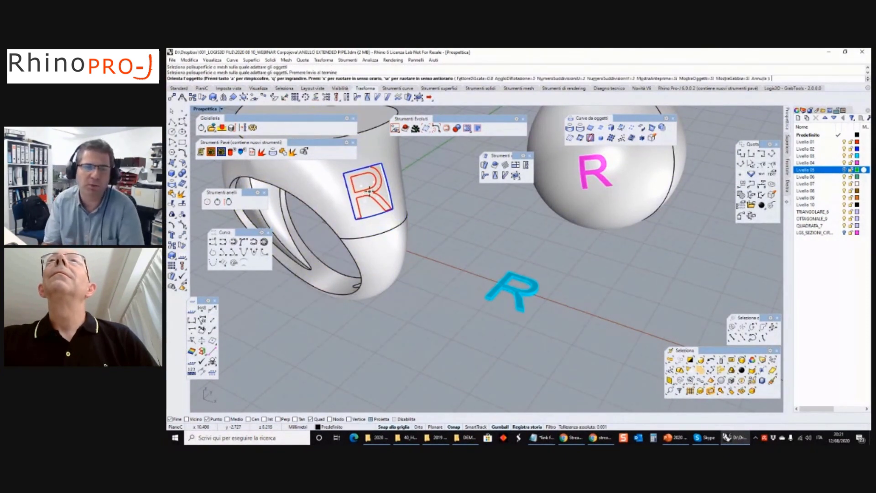
pyautogui.moveTo(369, 192); pyautogui.dragTo(424, 228, button='right')
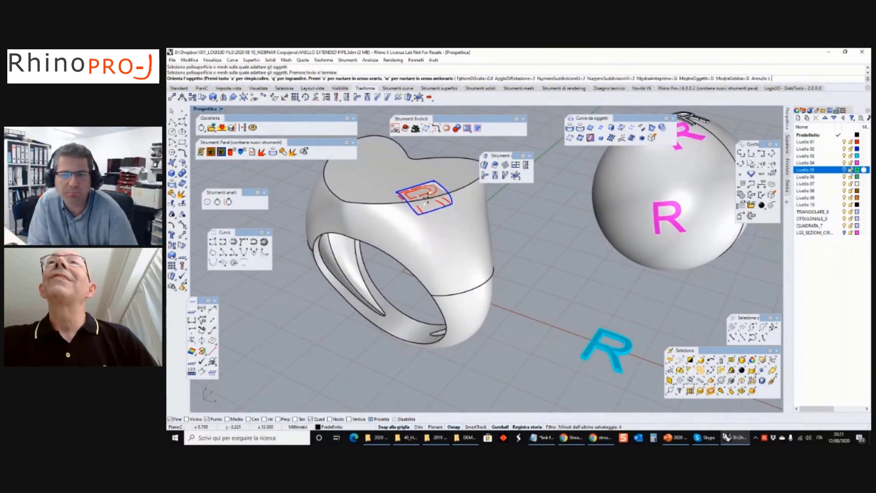
pyautogui.scroll(3, 429, 201)
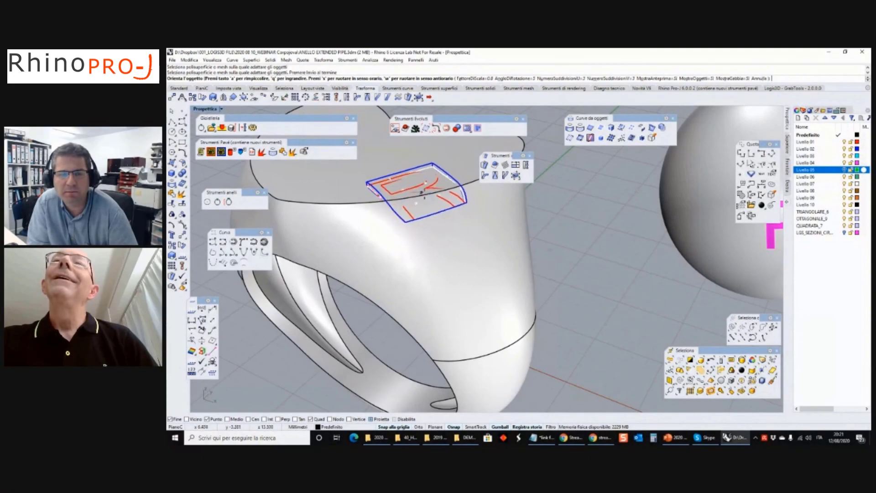
pyautogui.moveTo(419, 211); pyautogui.dragTo(427, 210, button='right')
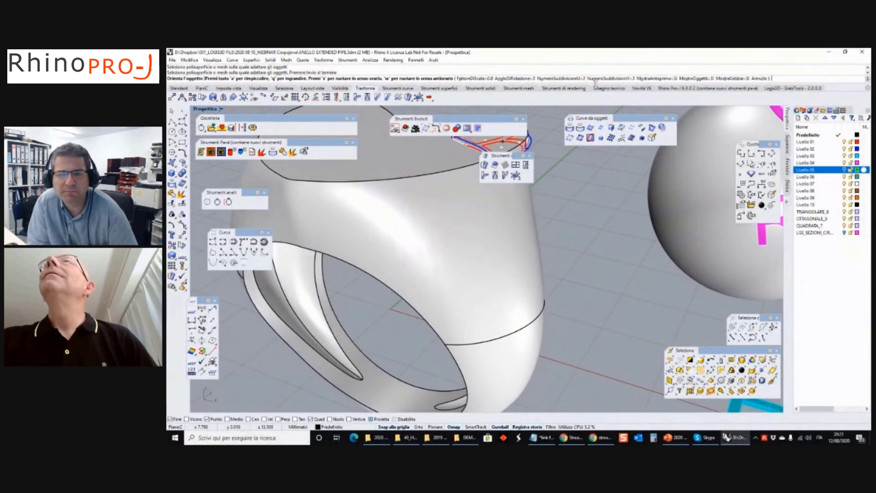
# Set the number of Splop subdivisions to 6 in both the U and V directions
pyautogui.click(560, 79)
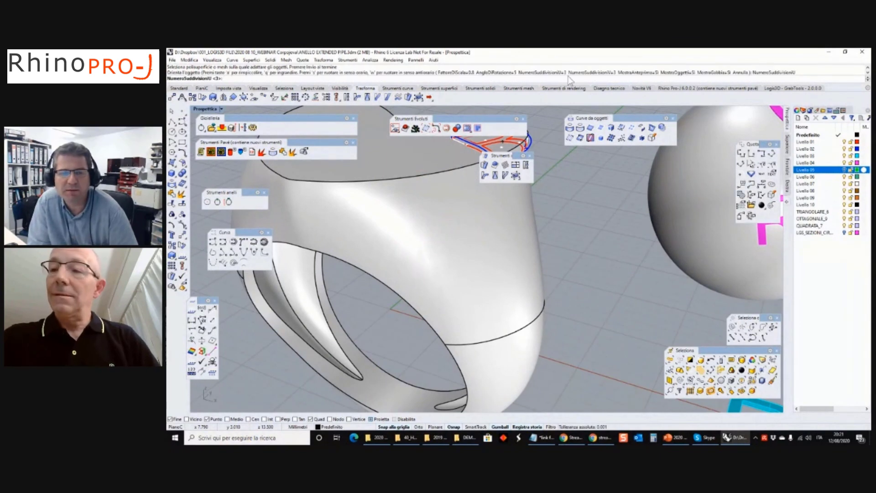
pyautogui.write('6')
pyautogui.press('Return')
pyautogui.click(590, 80)
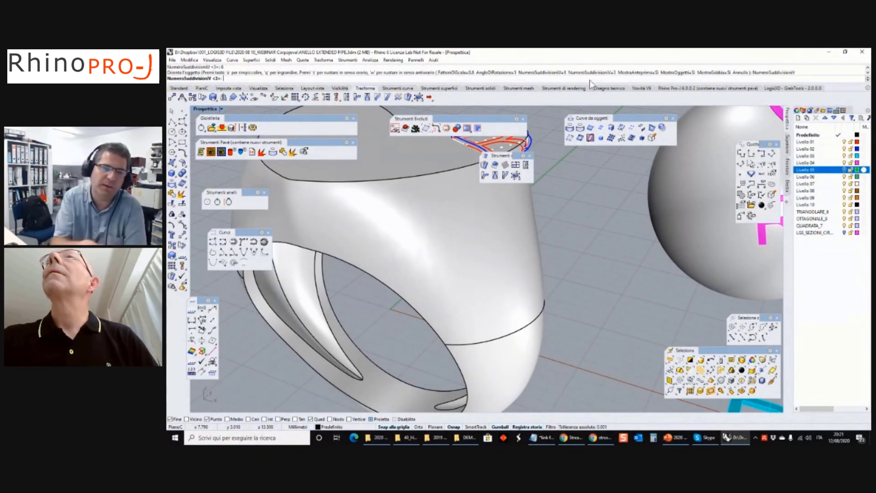
pyautogui.write('6')
pyautogui.press('Return')
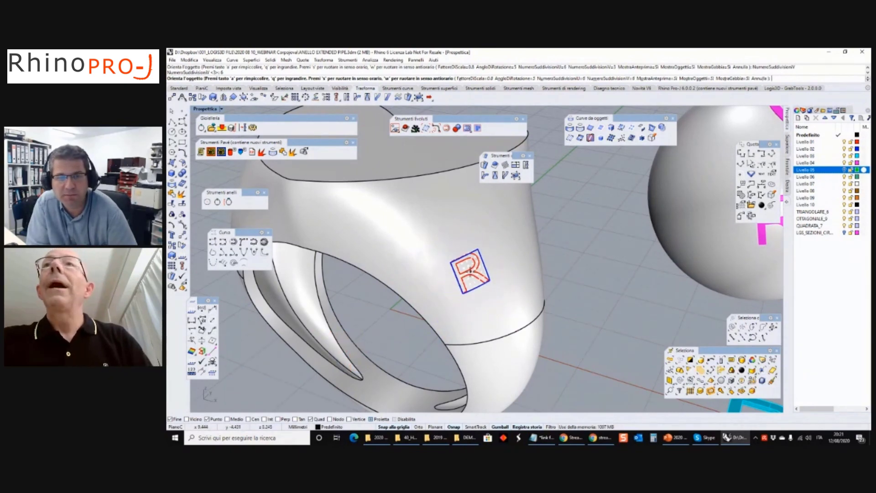
# Rotate and scale the Splop preview of the letter R and place a copy inside the ring's shank, between the two inner slots
pyautogui.moveTo(388, 396); pyautogui.dragTo(488, 324, button='right')
pyautogui.press('q')
pyautogui.press('q')
pyautogui.press('q')
pyautogui.press('q')
pyautogui.press('q')
pyautogui.press('q')
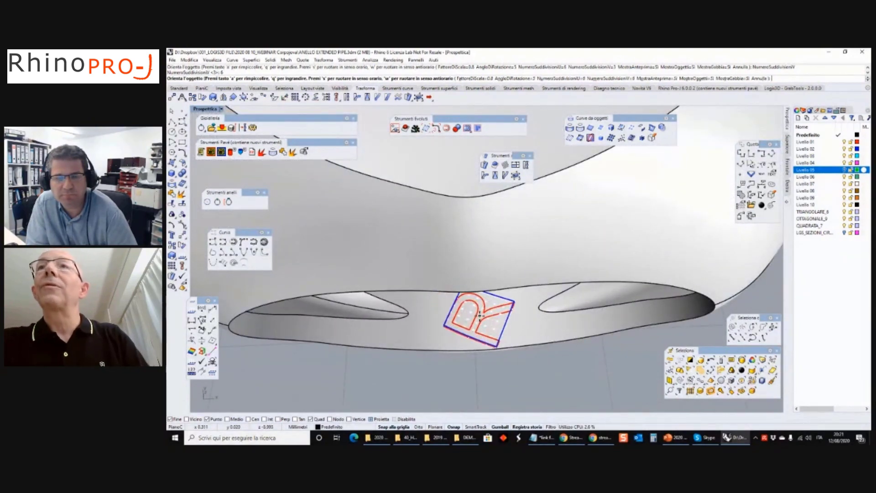
pyautogui.press('w')
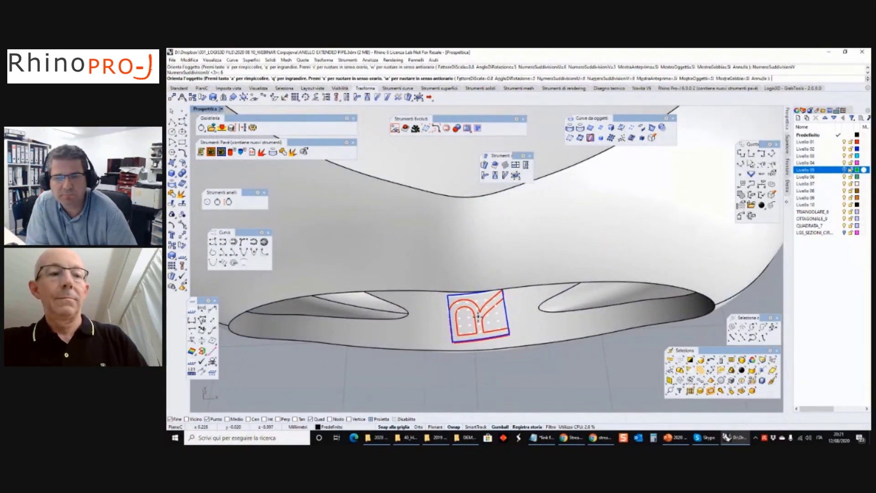
pyautogui.press('s')
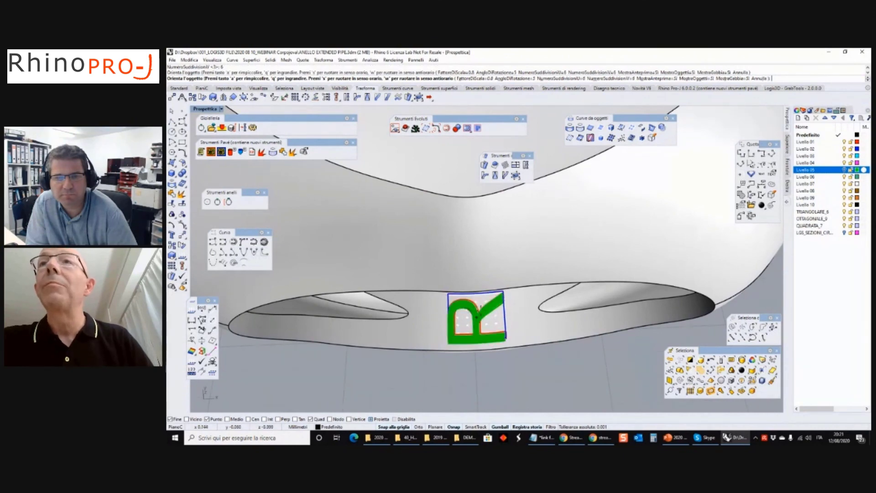
# Place more copies of the letter R on the outer side of the shank around the seam line and finish the Splop command
pyautogui.moveTo(485, 279); pyautogui.dragTo(414, 308, button='right')
pyautogui.scroll(-4, 421, 253)
pyautogui.click(462, 305)
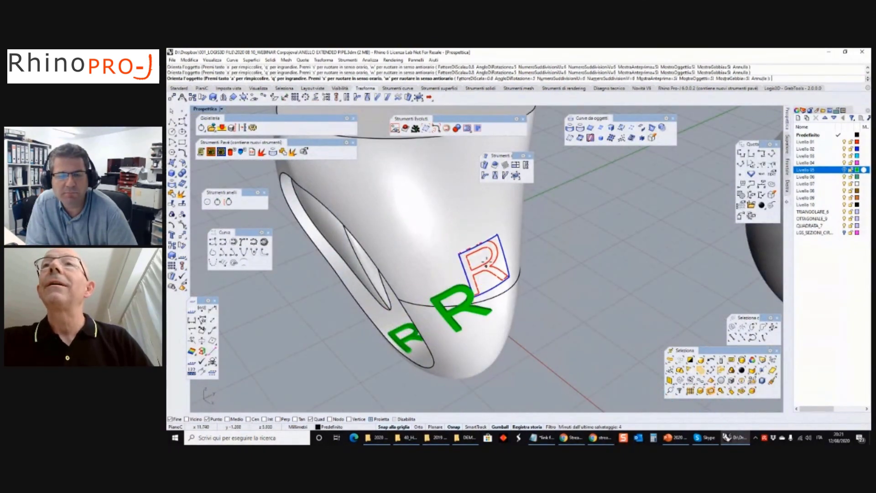
pyautogui.moveTo(486, 266); pyautogui.dragTo(407, 199, button='right')
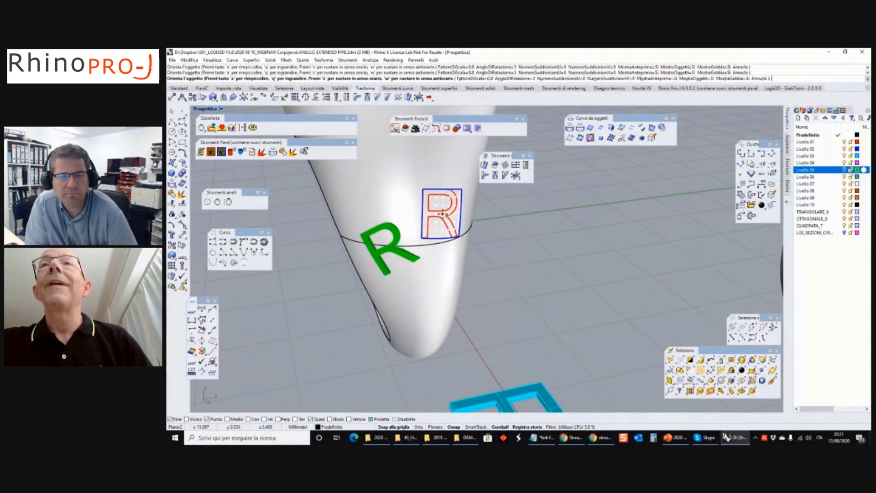
pyautogui.scroll(-5, 443, 216)
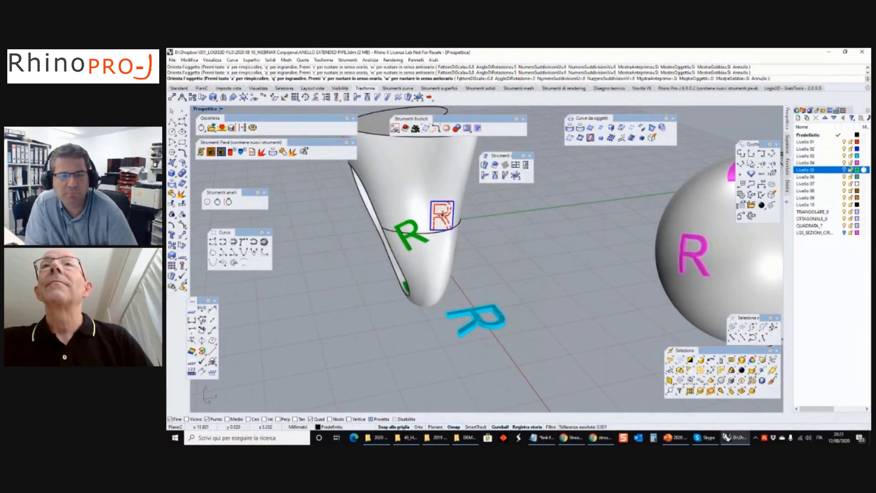
pyautogui.moveTo(442, 216); pyautogui.dragTo(513, 327, button='right')
pyautogui.rightClick(420, 229)
pyautogui.scroll(-5, 421, 229)
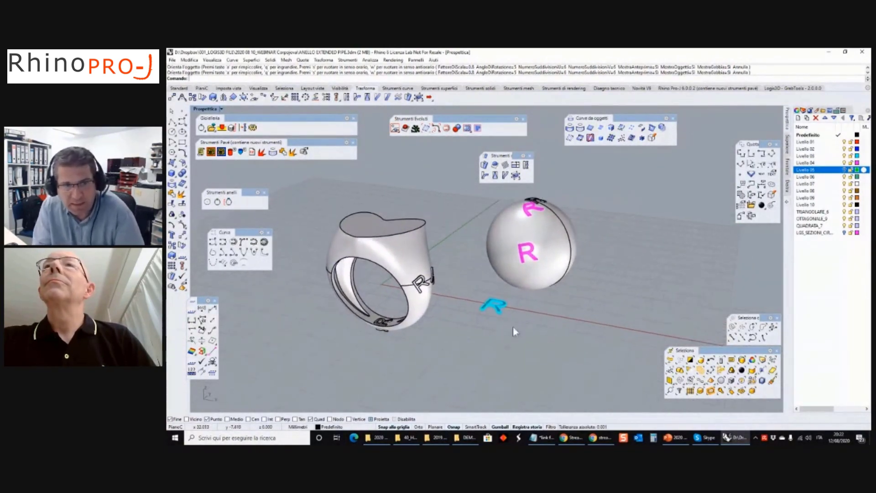
# Create a new solid text object R and place it on the ground plane in front of the cyan letter
pyautogui.click(173, 235)
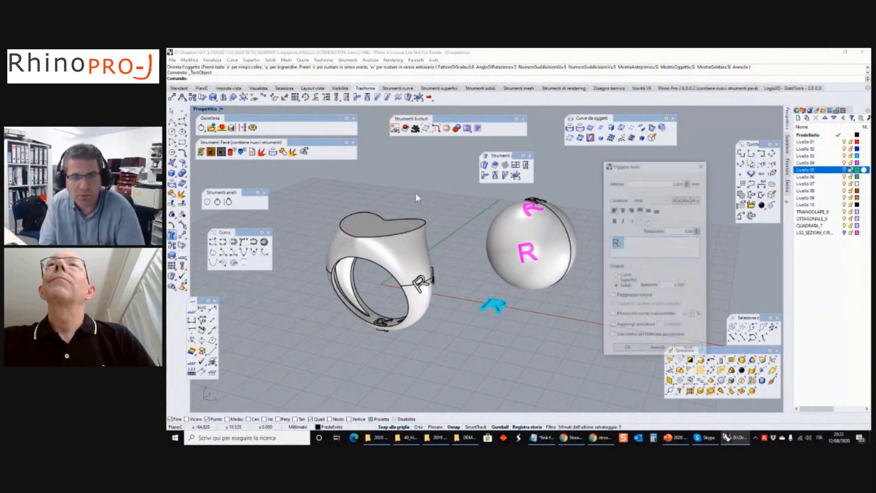
pyautogui.click(632, 353)
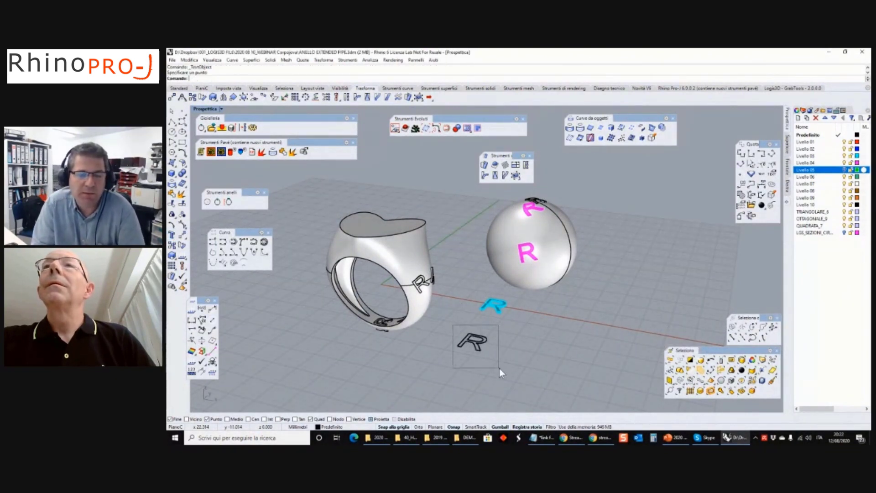